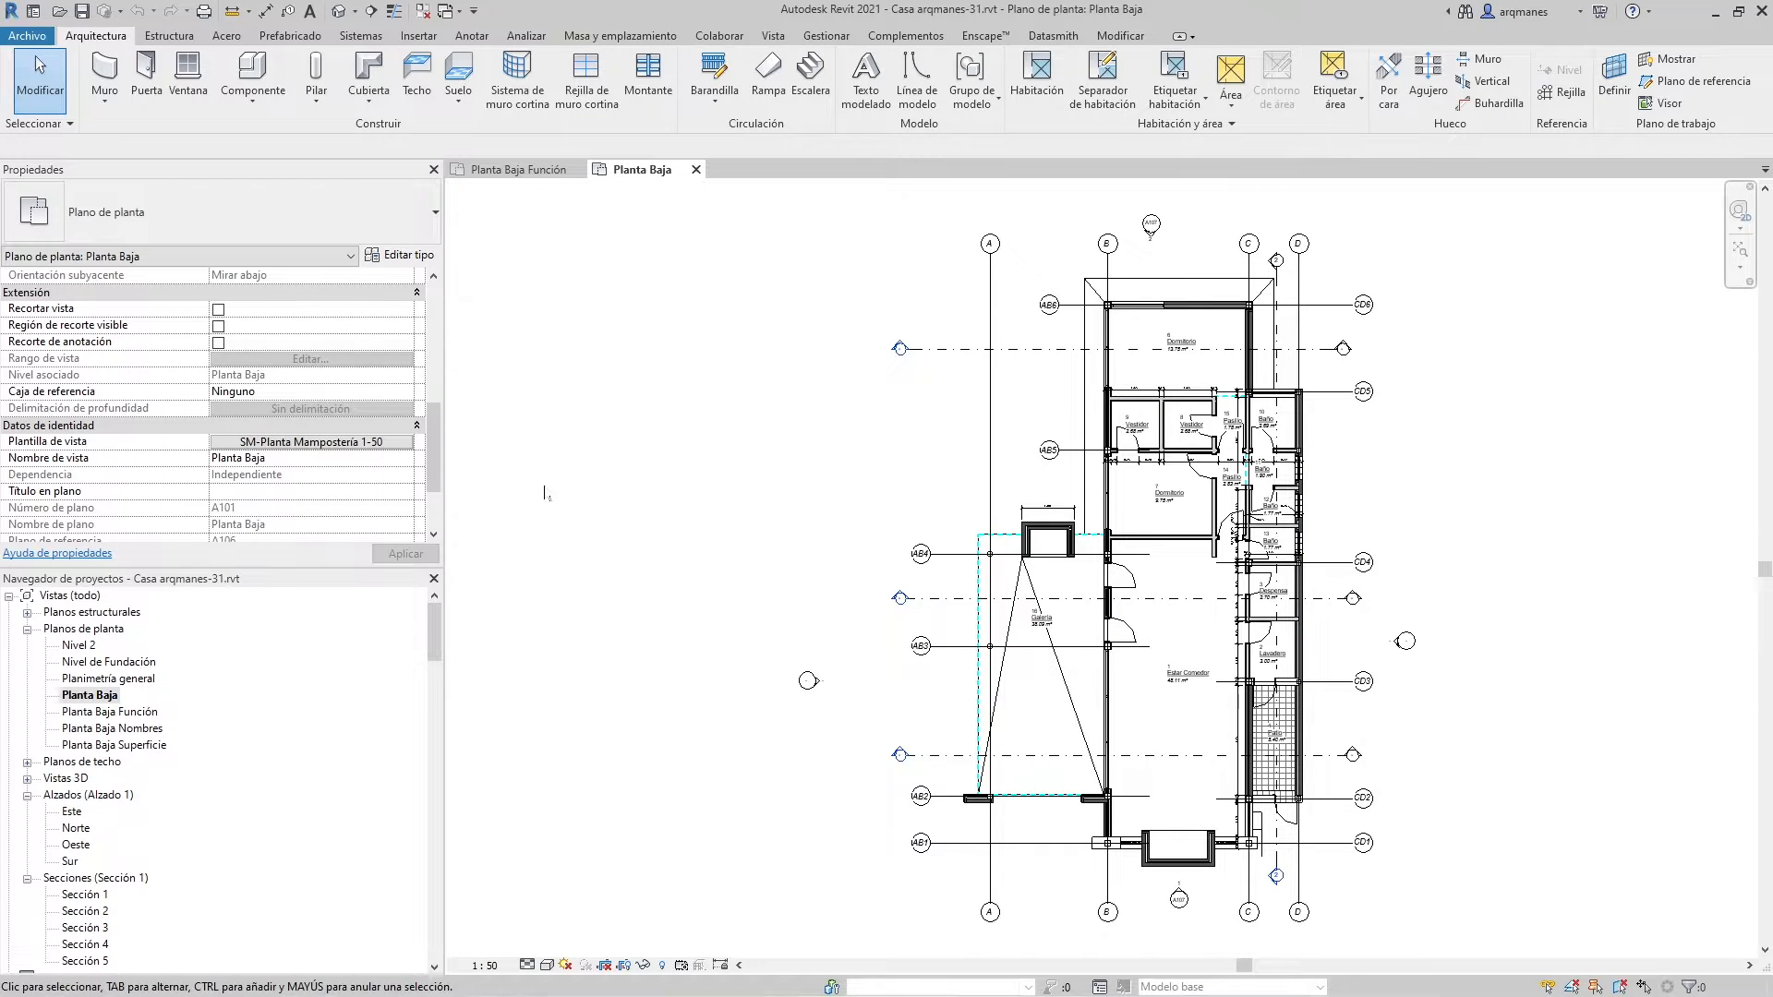
# Examine the model, annotation and analytical model overrides in the SM-Planta Mampostería 1-50 view template, leaving the template unchanged
pyautogui.click(327, 445)
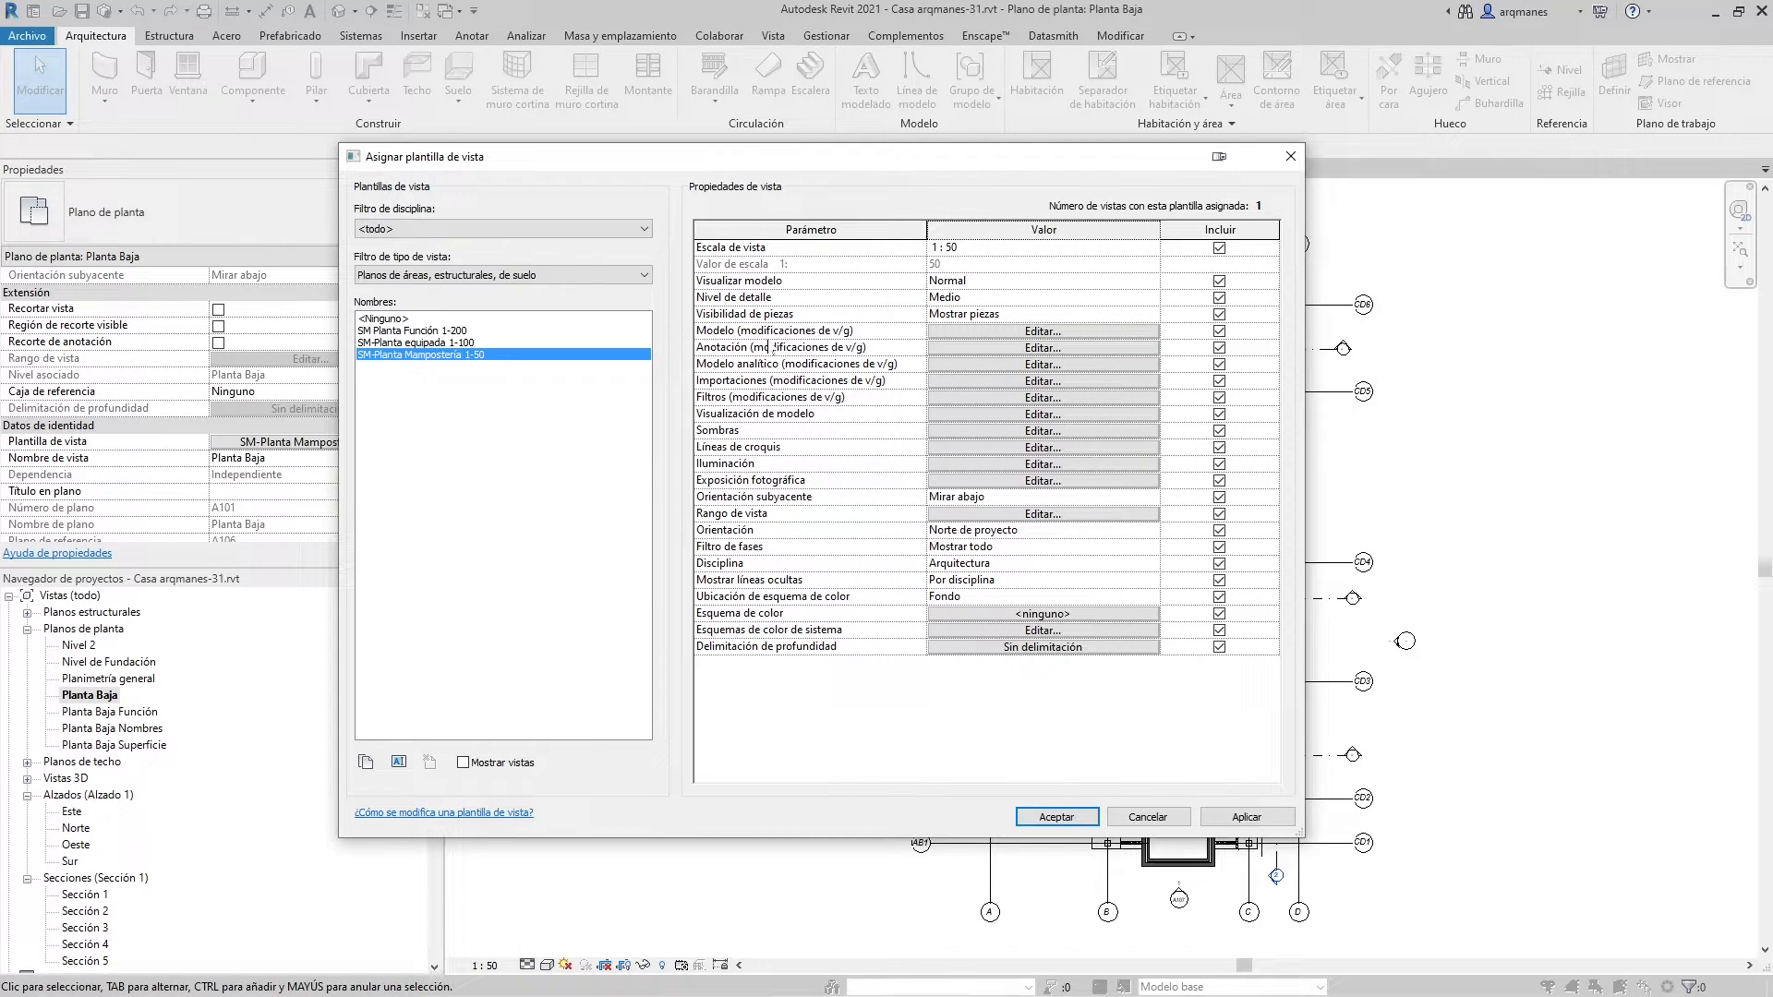
pyautogui.click(1059, 332)
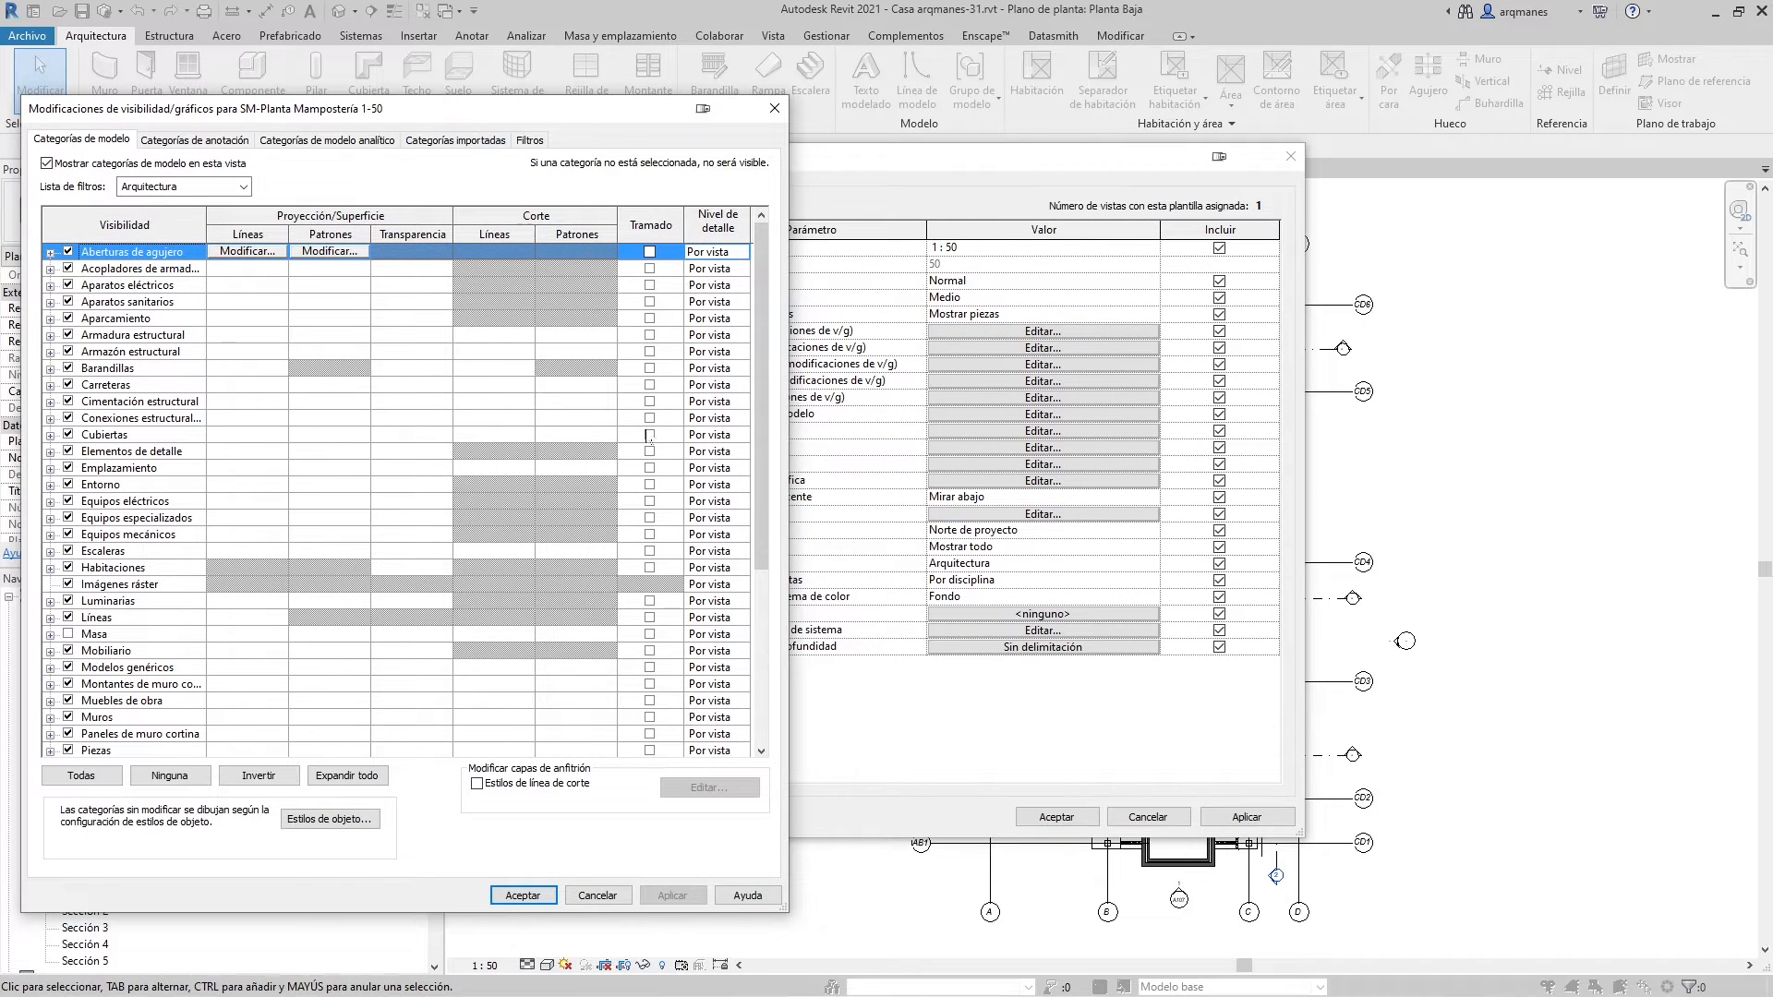
pyautogui.press('Escape')
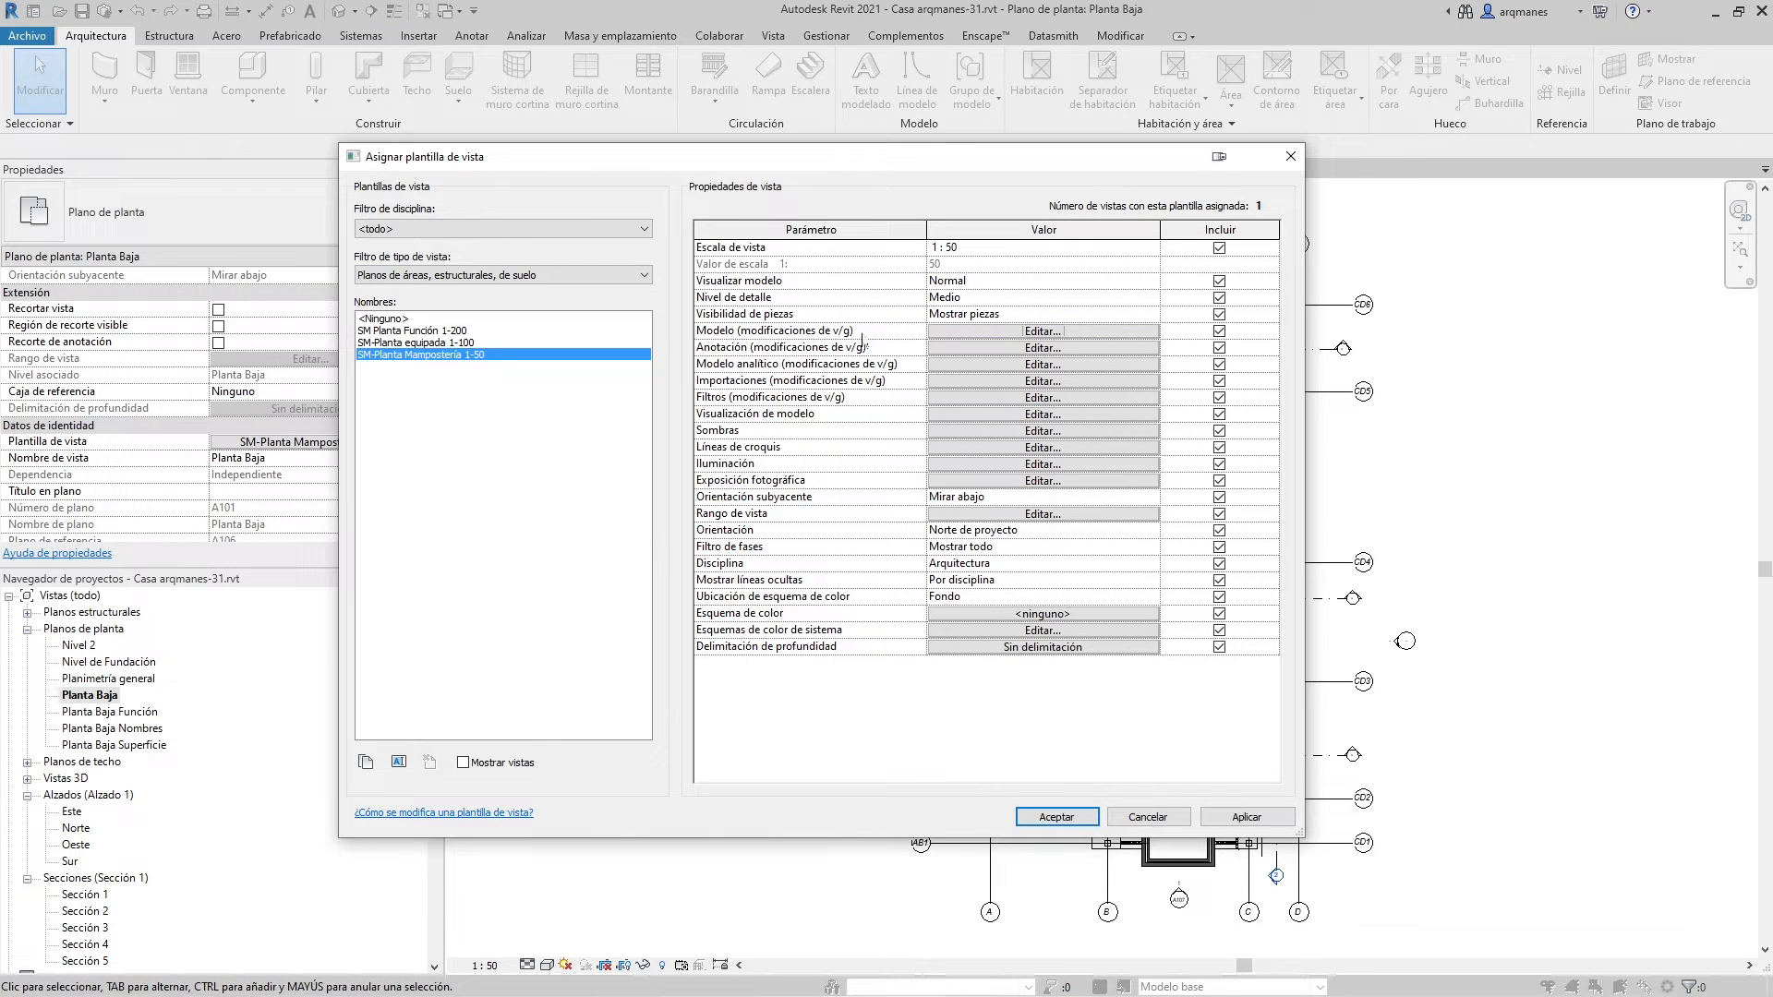
pyautogui.click(1087, 349)
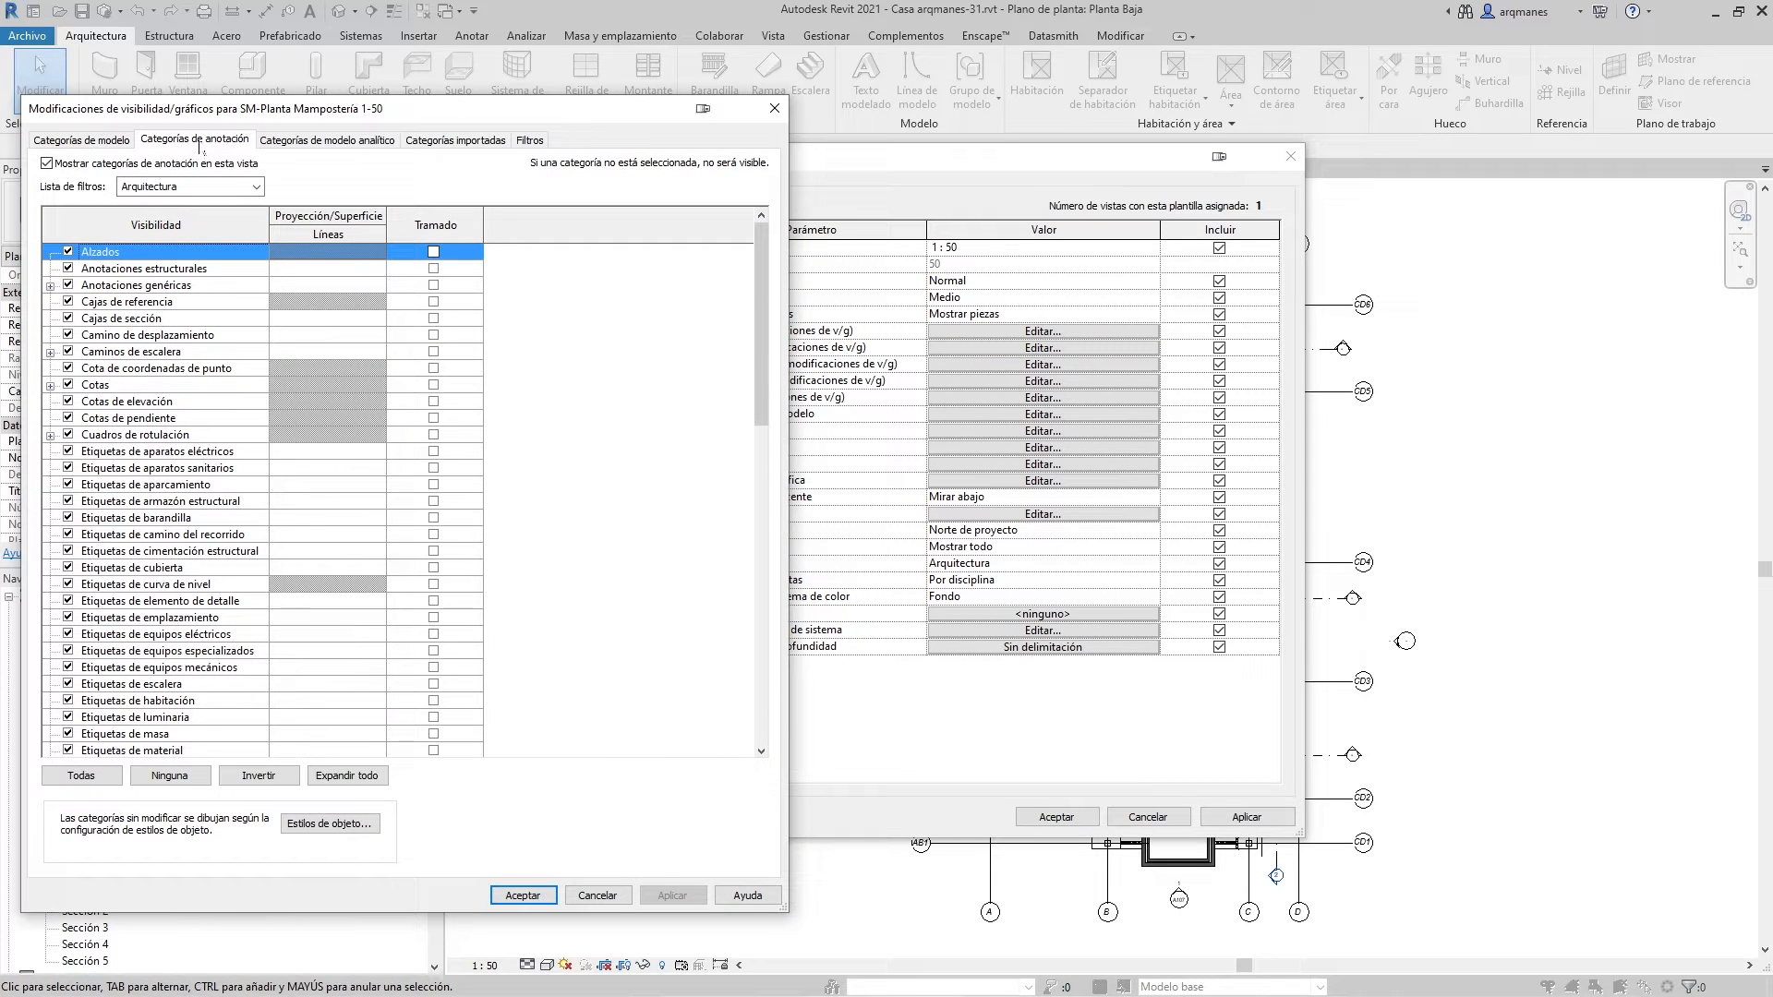
pyautogui.click(72, 141)
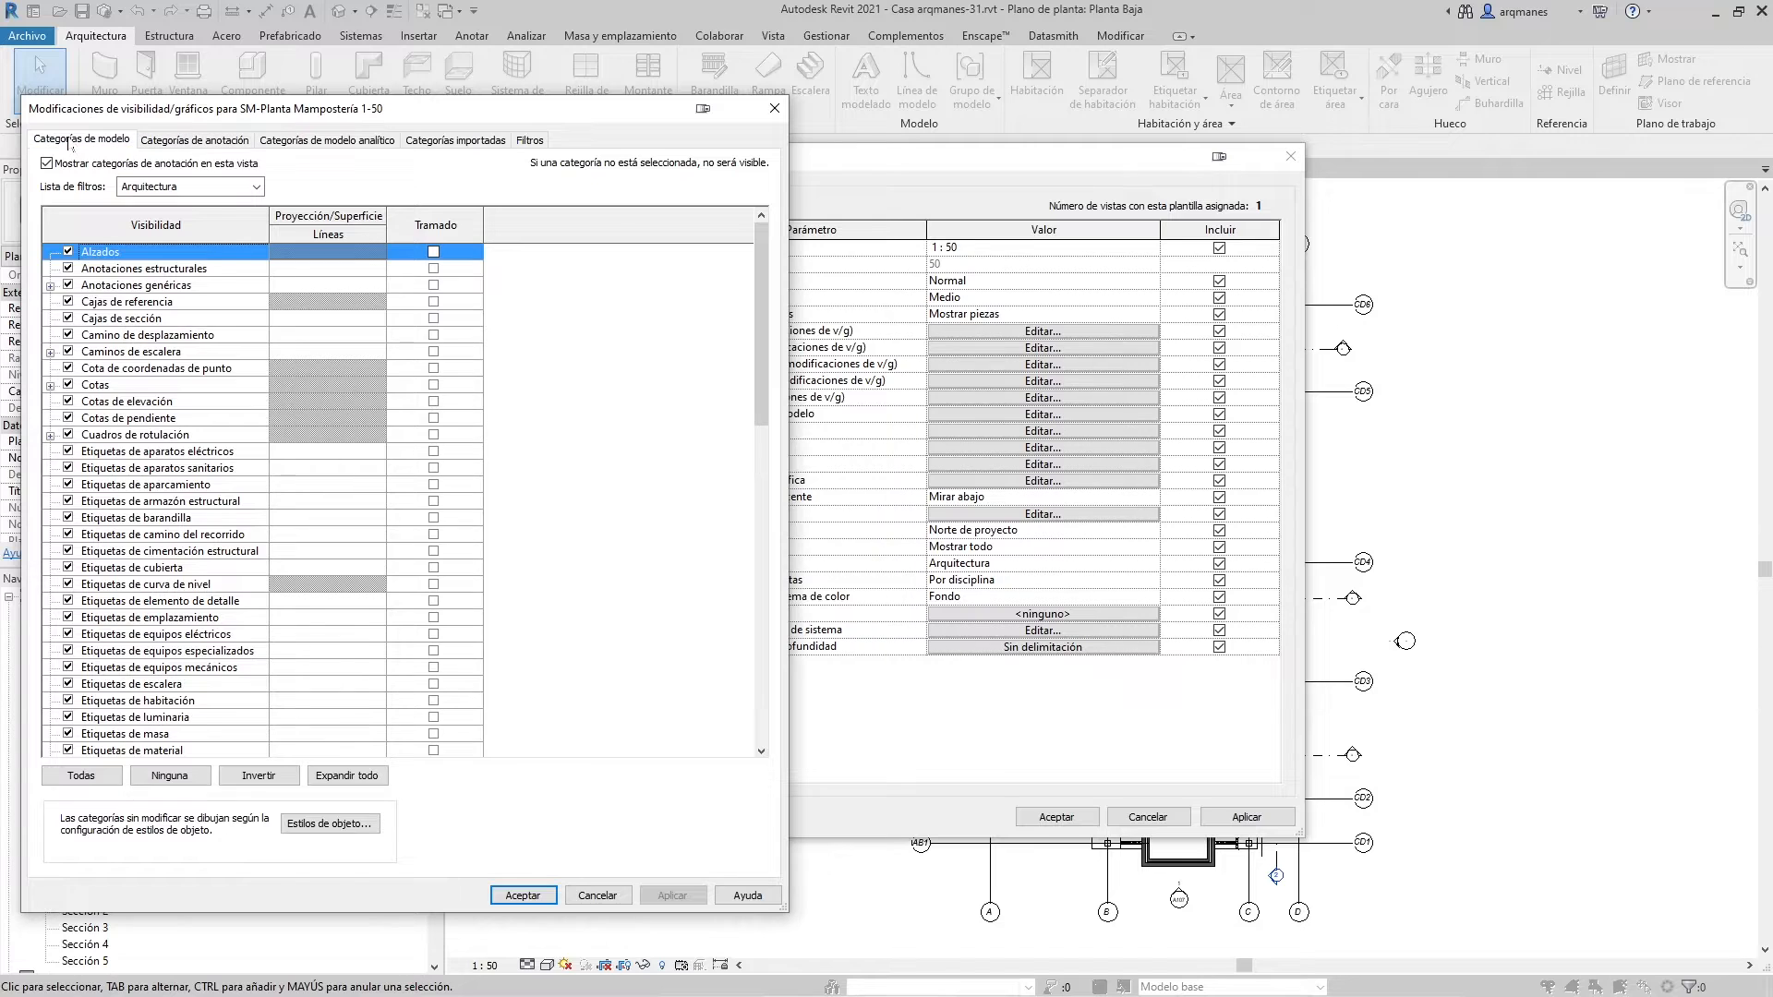
pyautogui.click(193, 140)
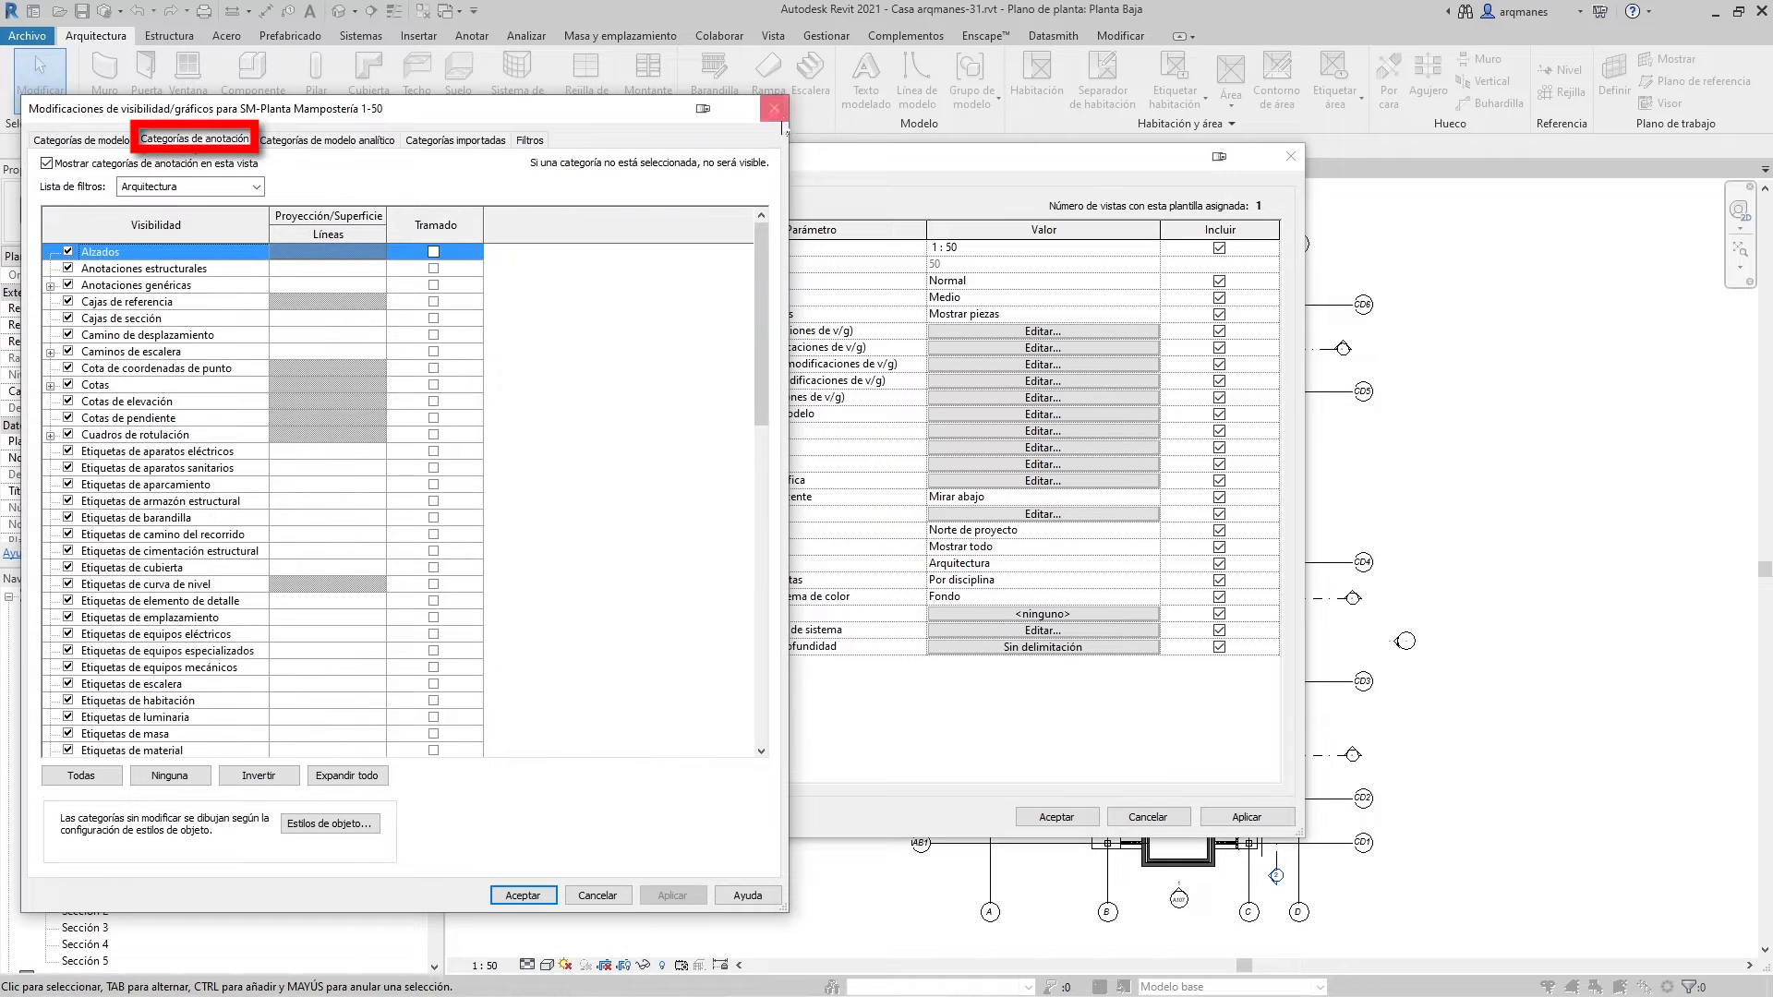
pyautogui.click(774, 108)
pyautogui.click(1088, 364)
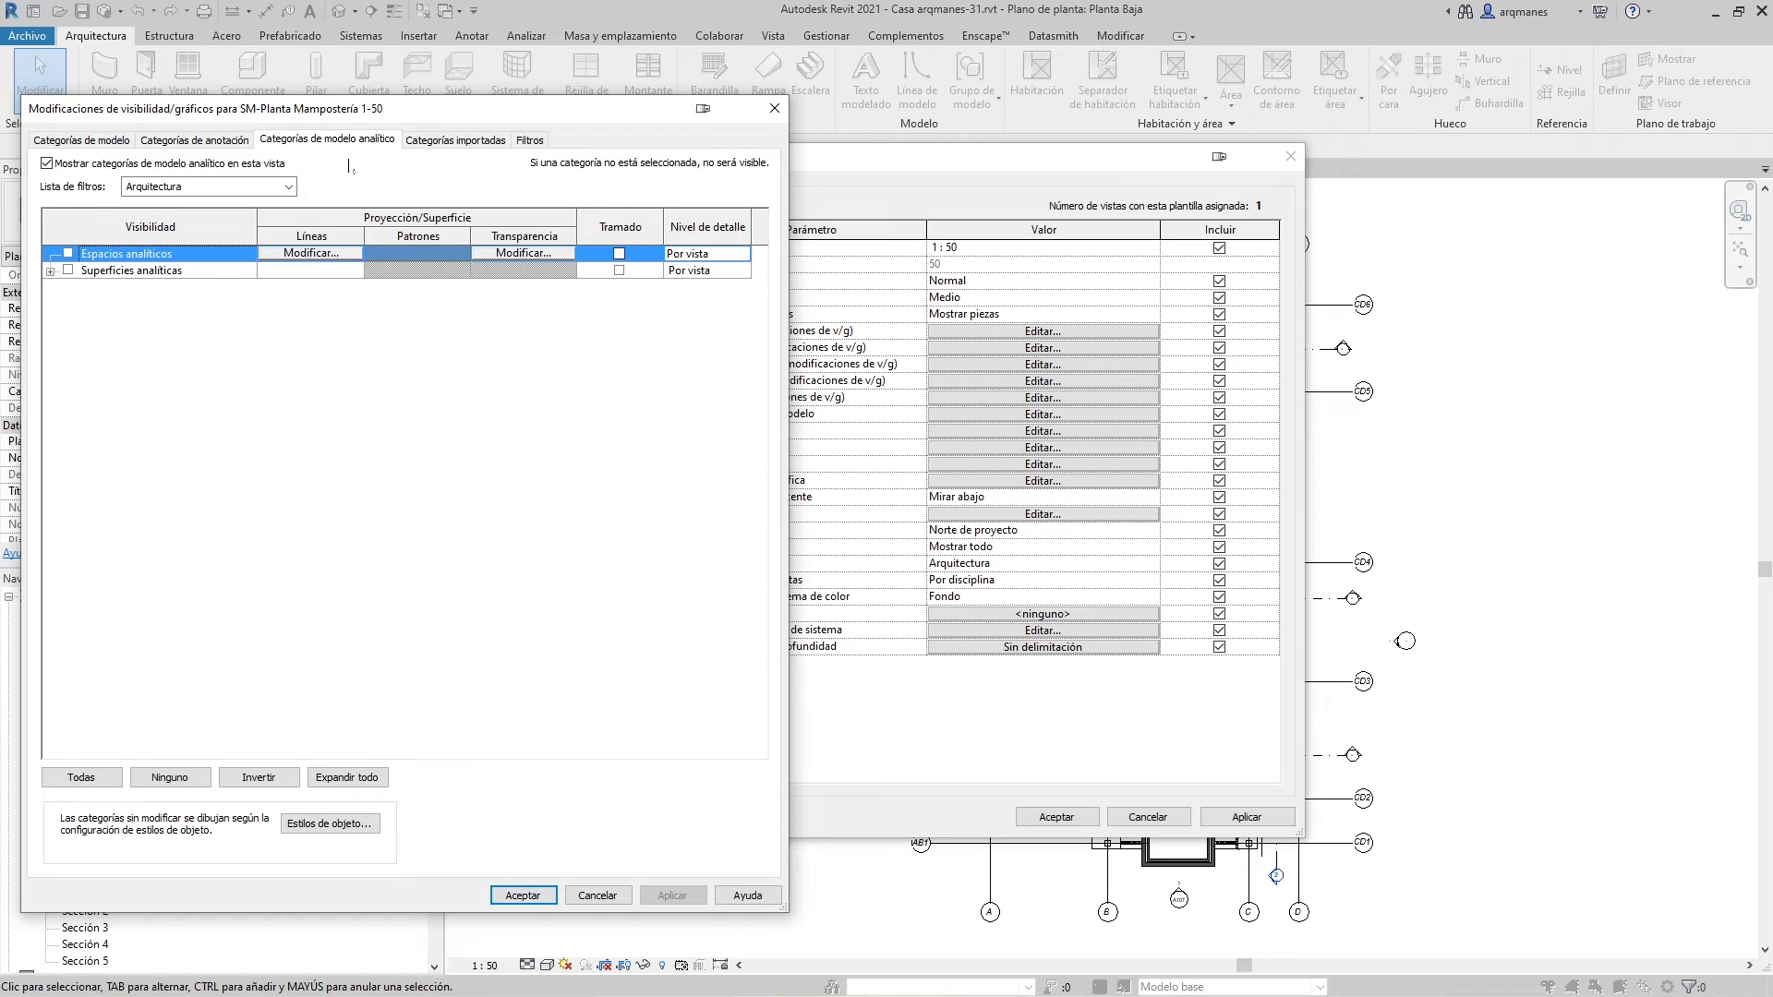
pyautogui.click(774, 108)
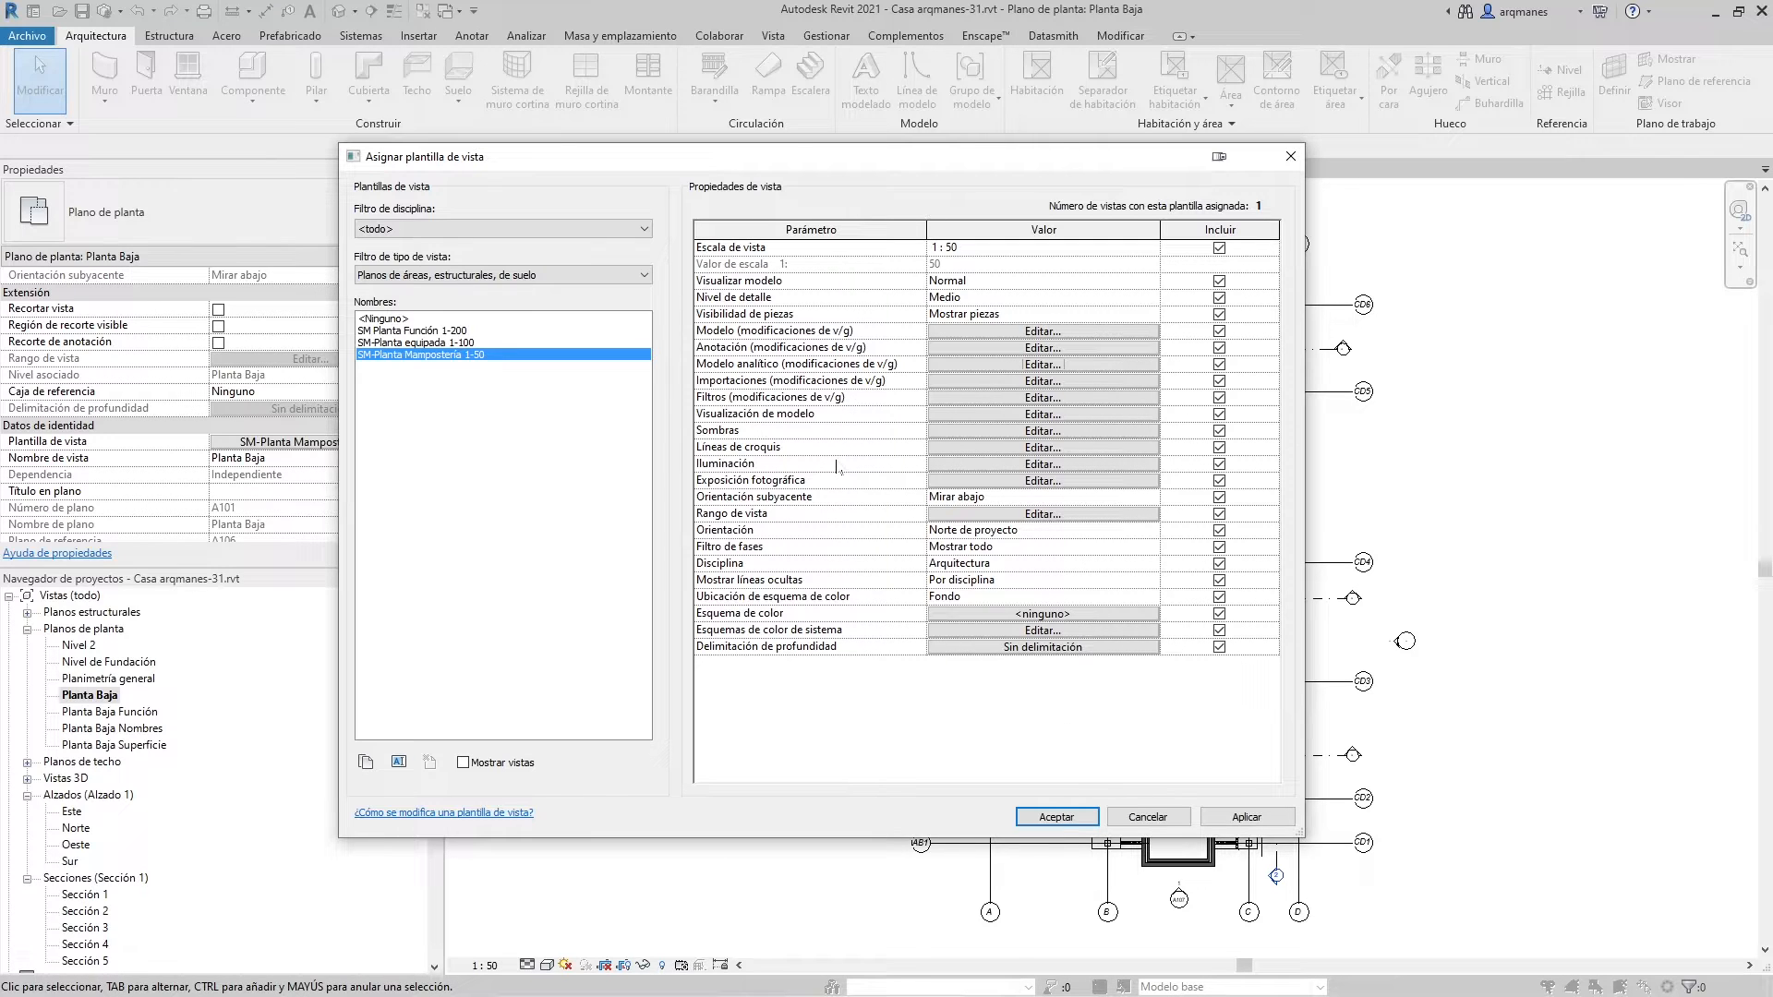
pyautogui.click(1148, 817)
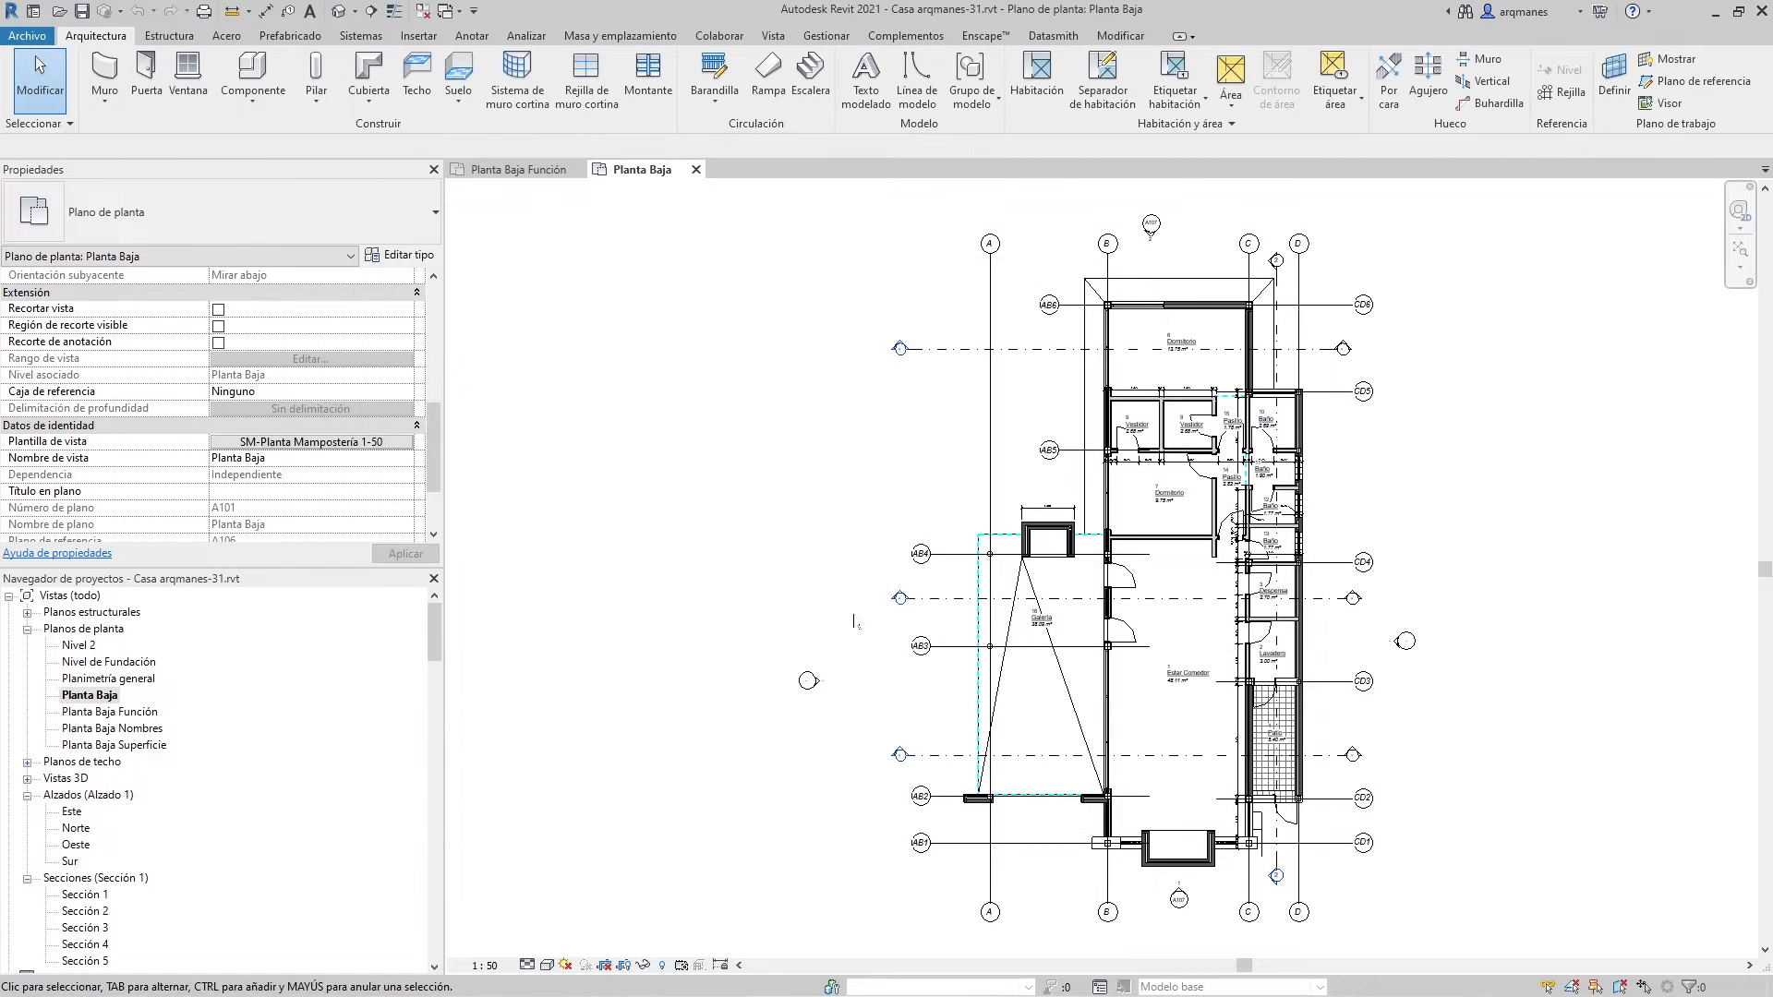
# Inspect every category group and the filters in Planta Baja's own visibility/graphics overrides, plus the list of view scales
pyautogui.scroll(5, 119, 411)
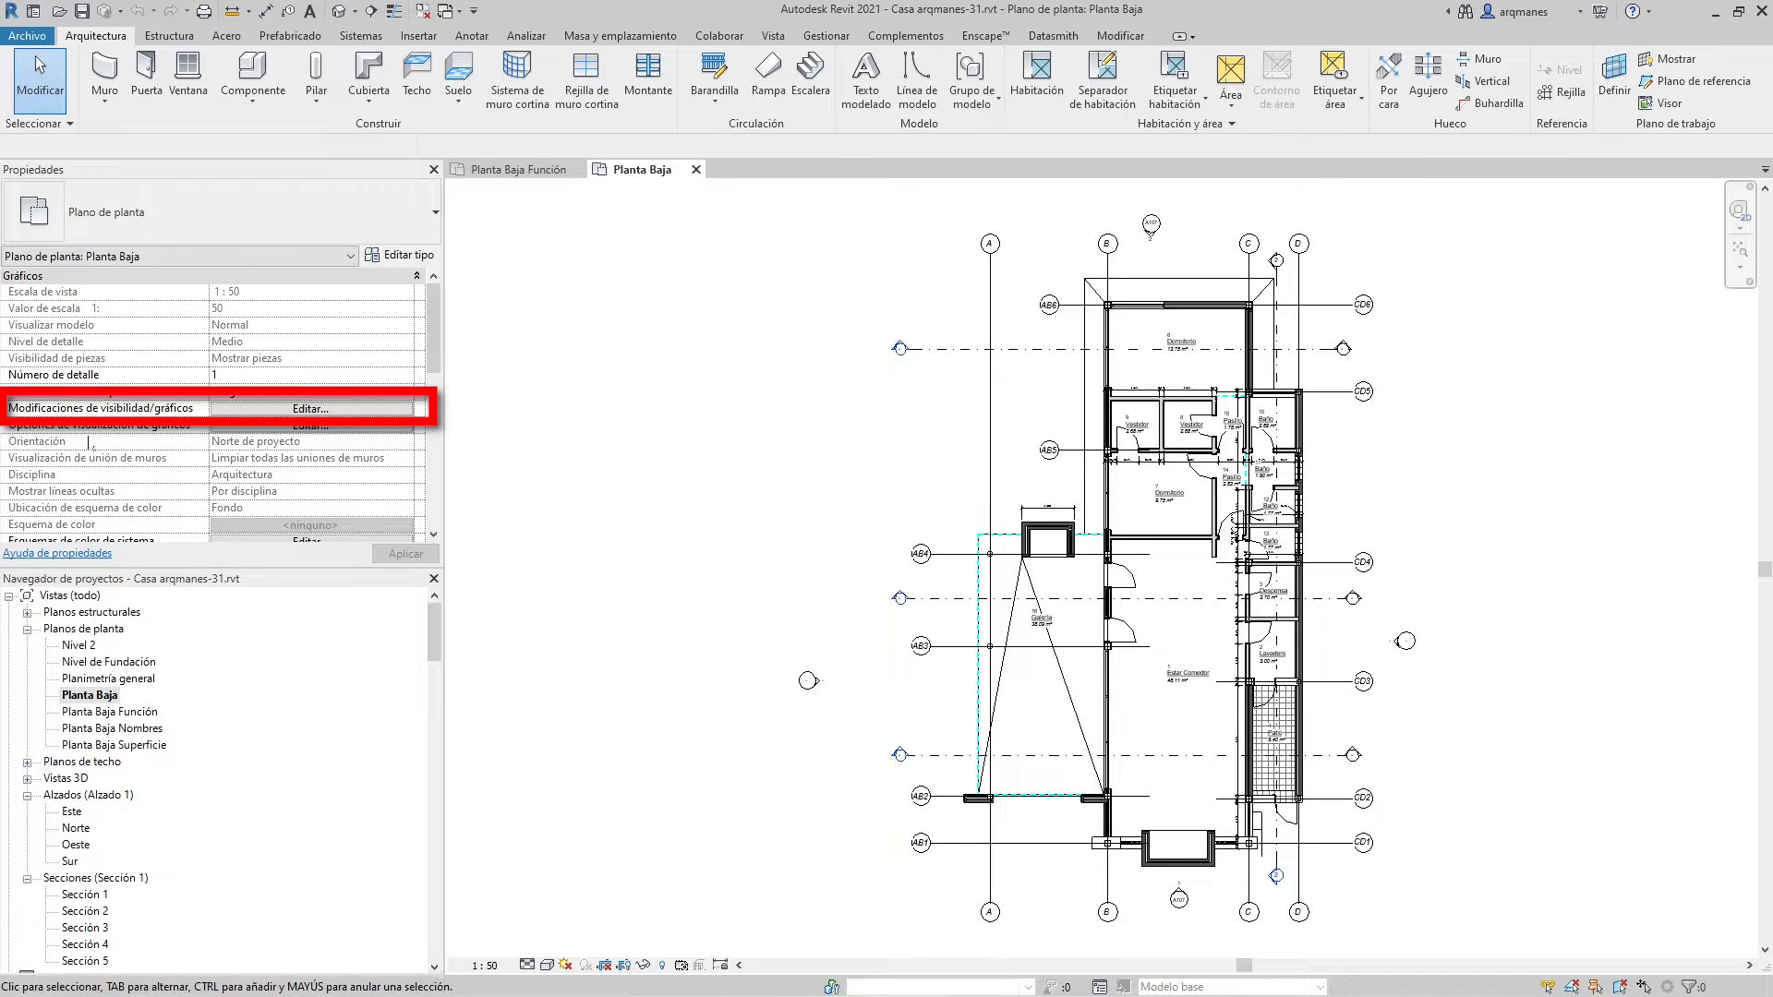
pyautogui.click(283, 412)
pyautogui.click(283, 411)
pyautogui.scroll(-1, 442, 513)
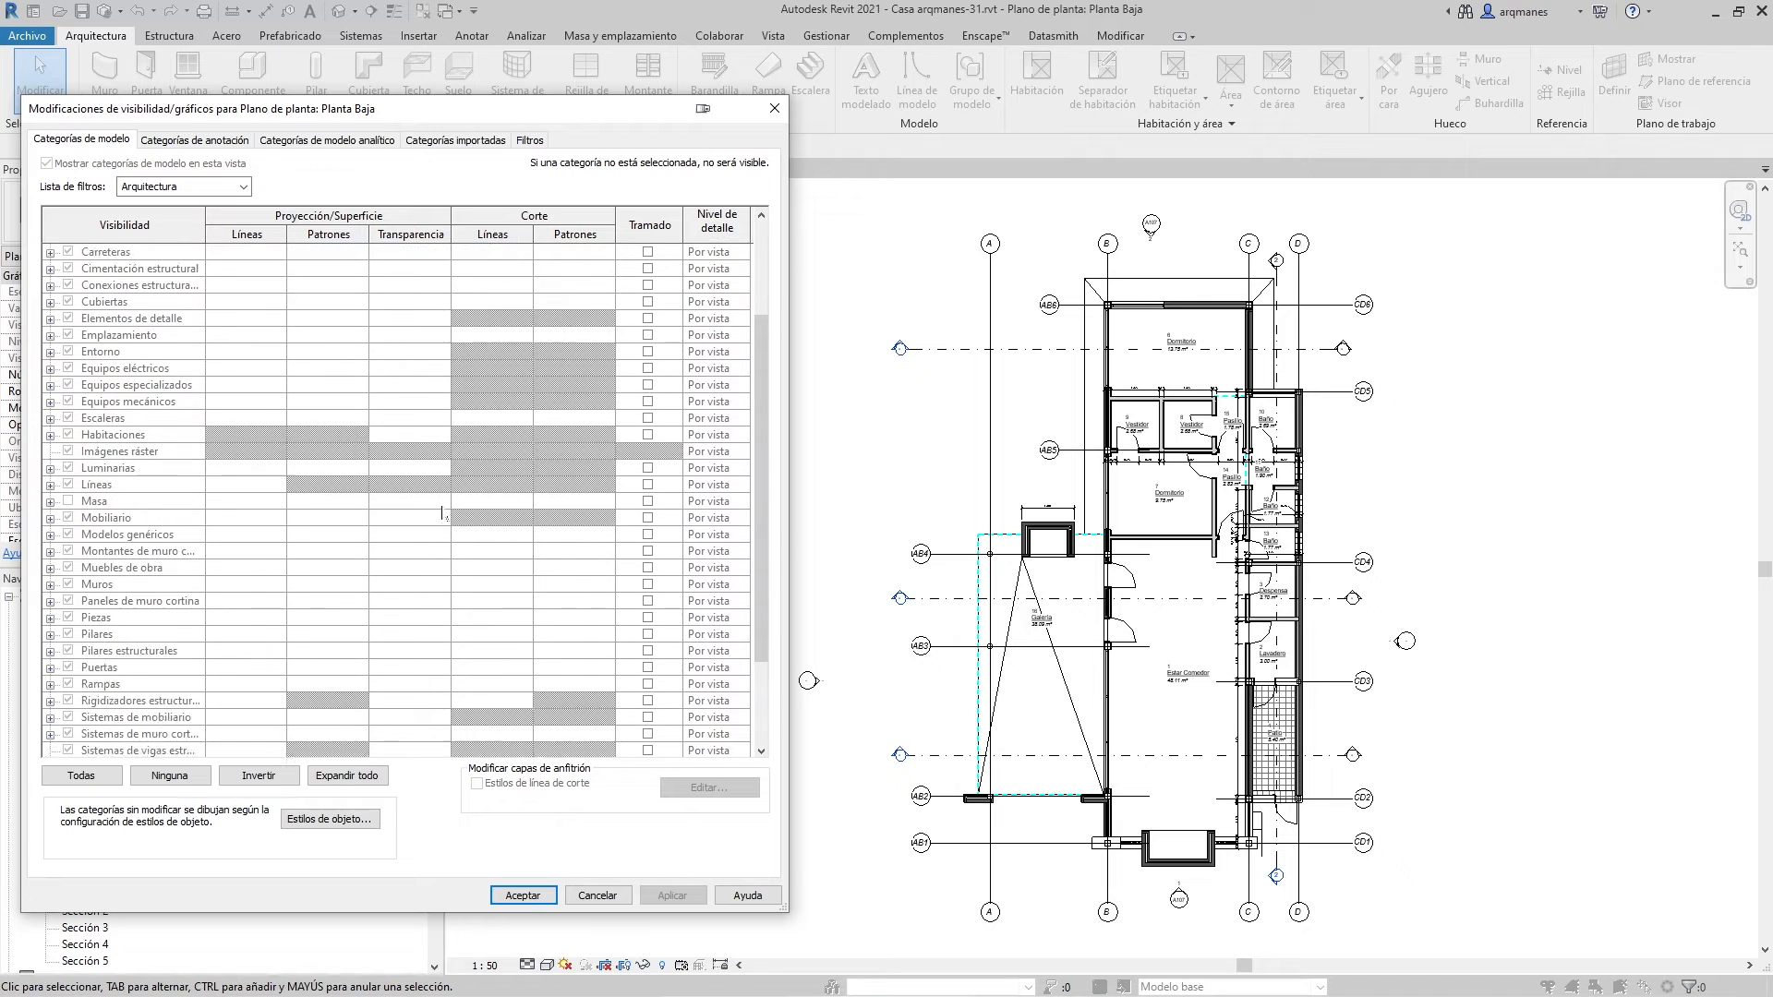
pyautogui.scroll(-1, 443, 513)
pyautogui.click(195, 139)
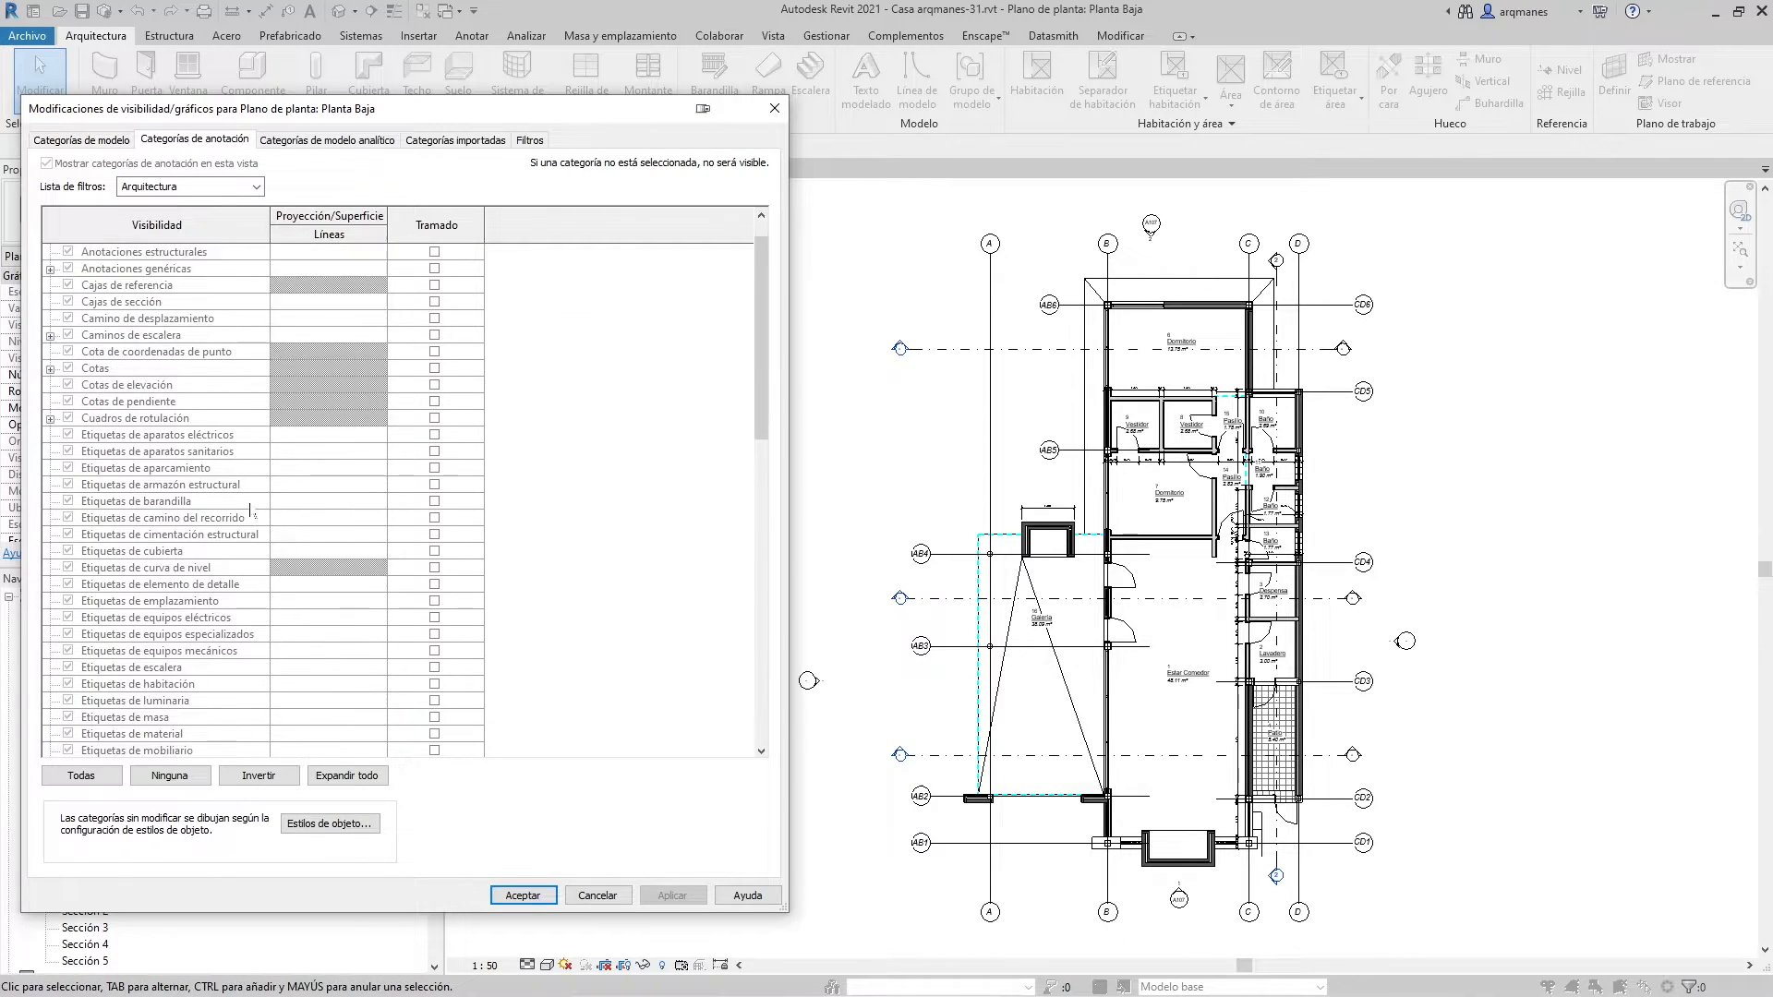
pyautogui.click(328, 139)
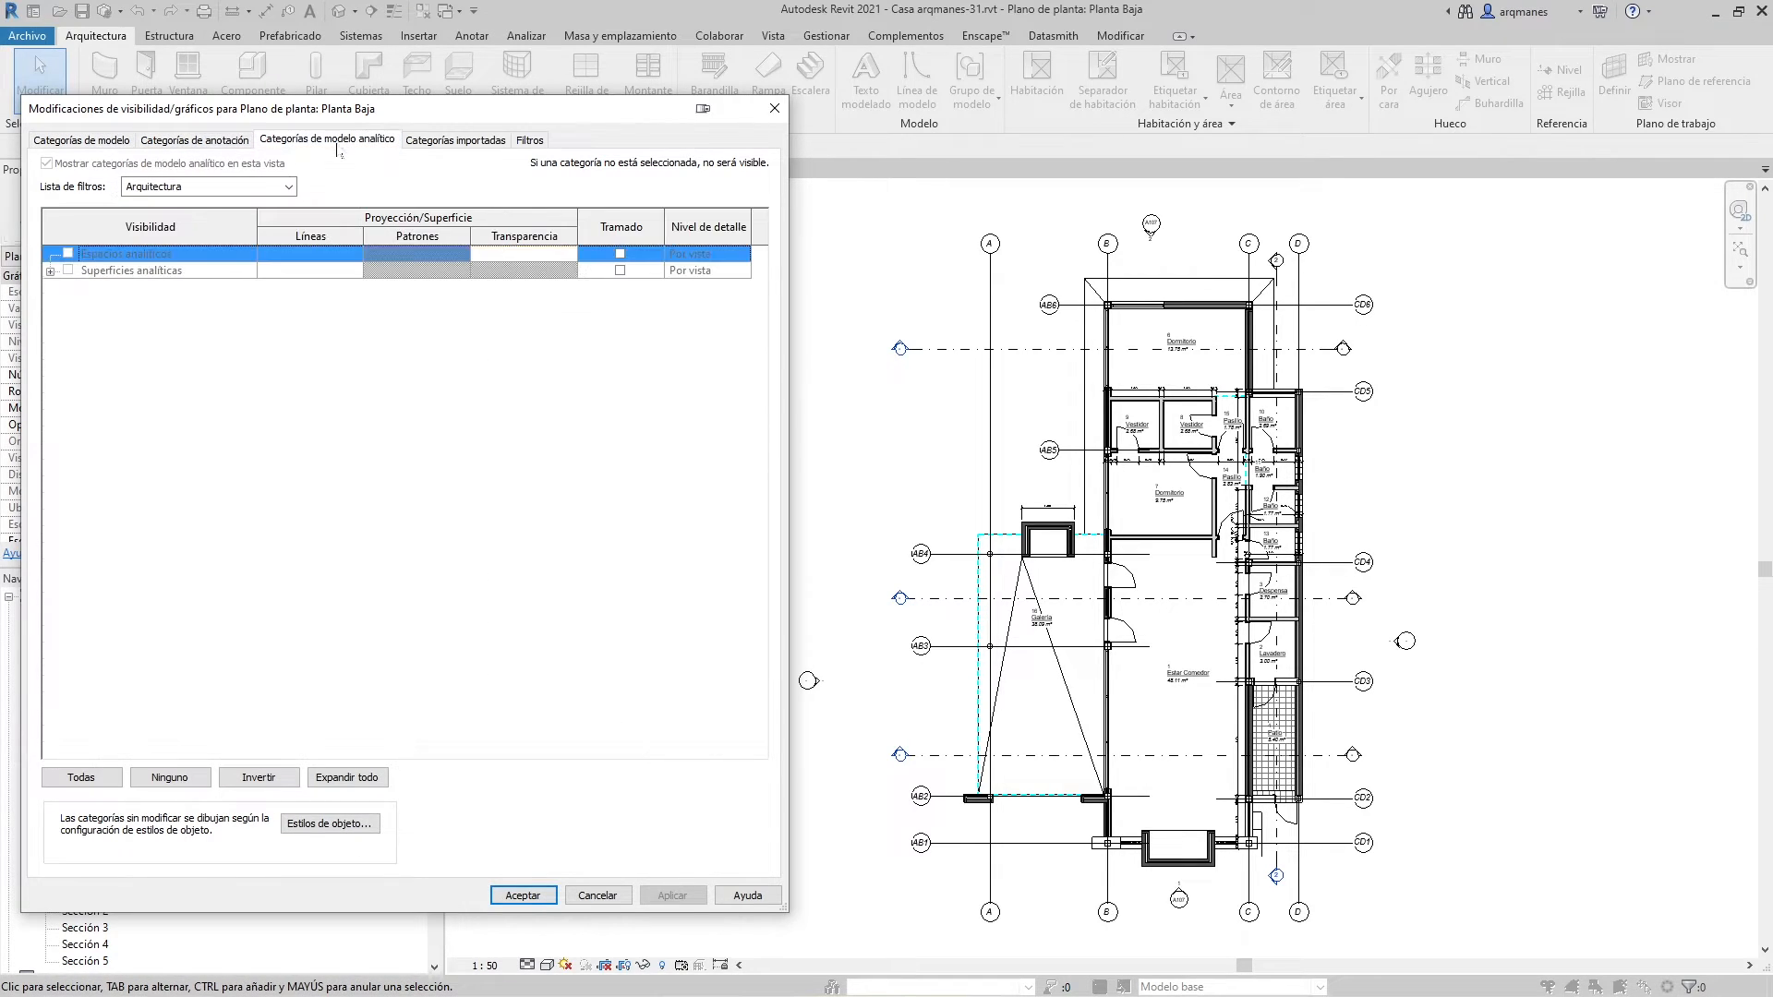
pyautogui.click(443, 141)
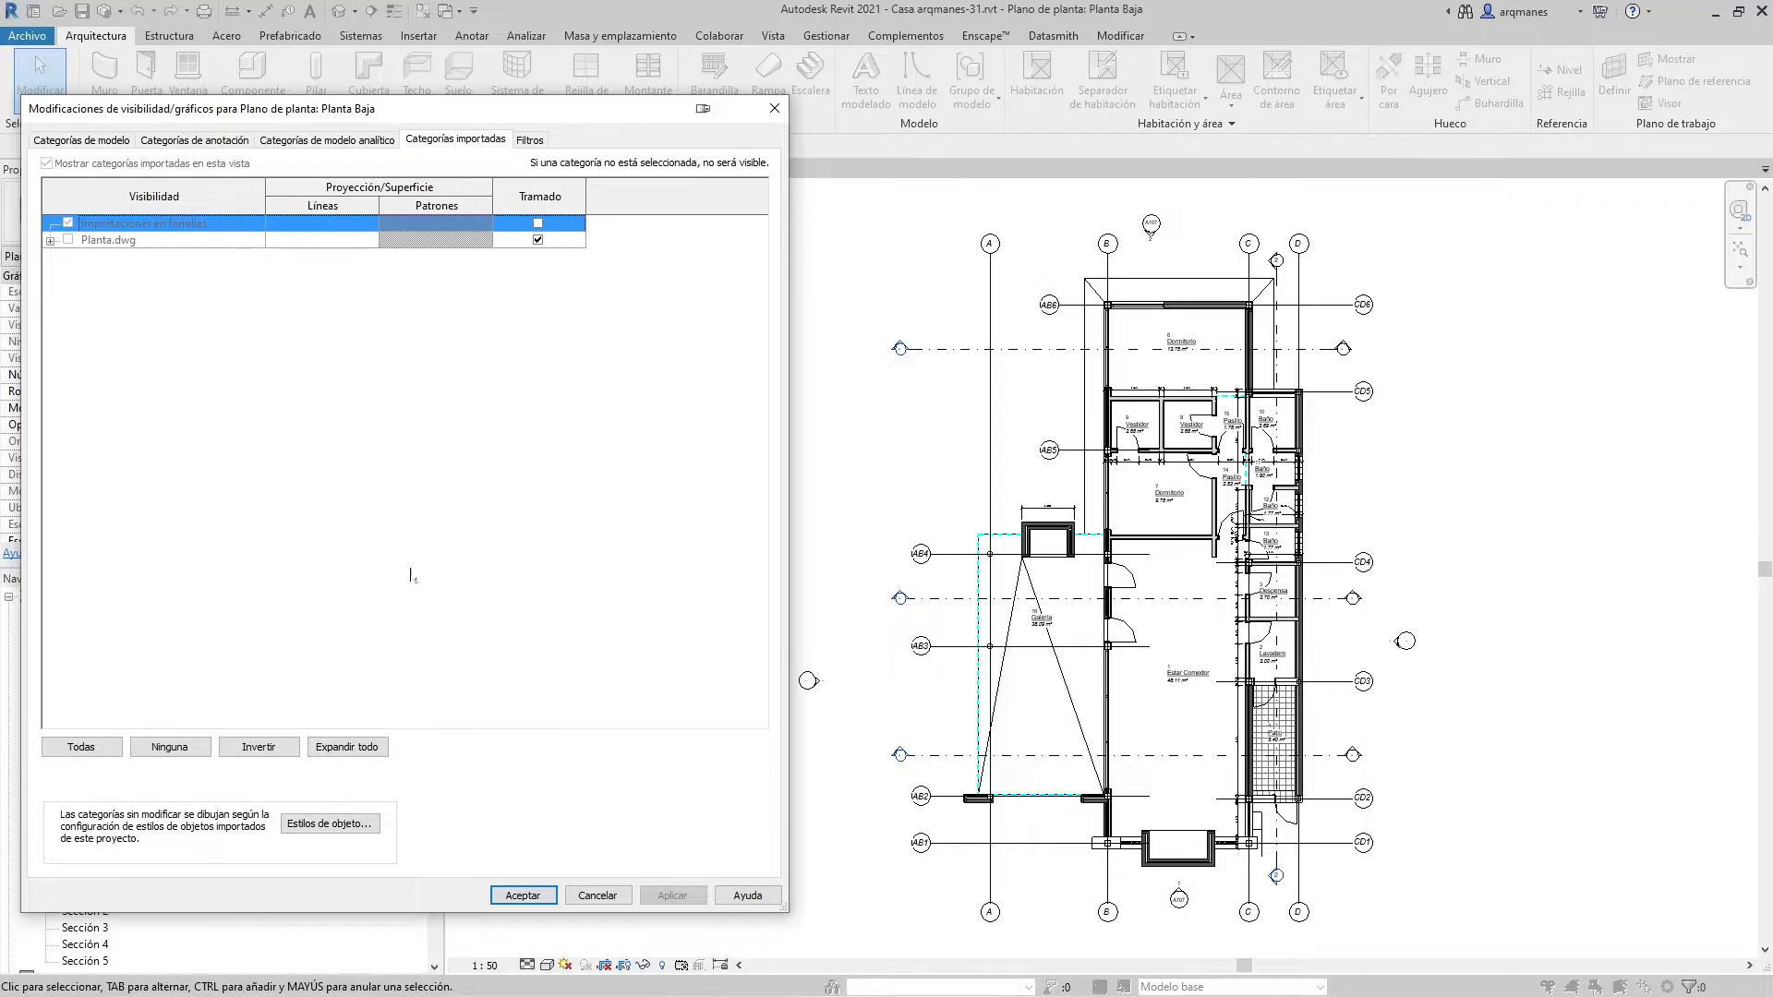
pyautogui.click(532, 141)
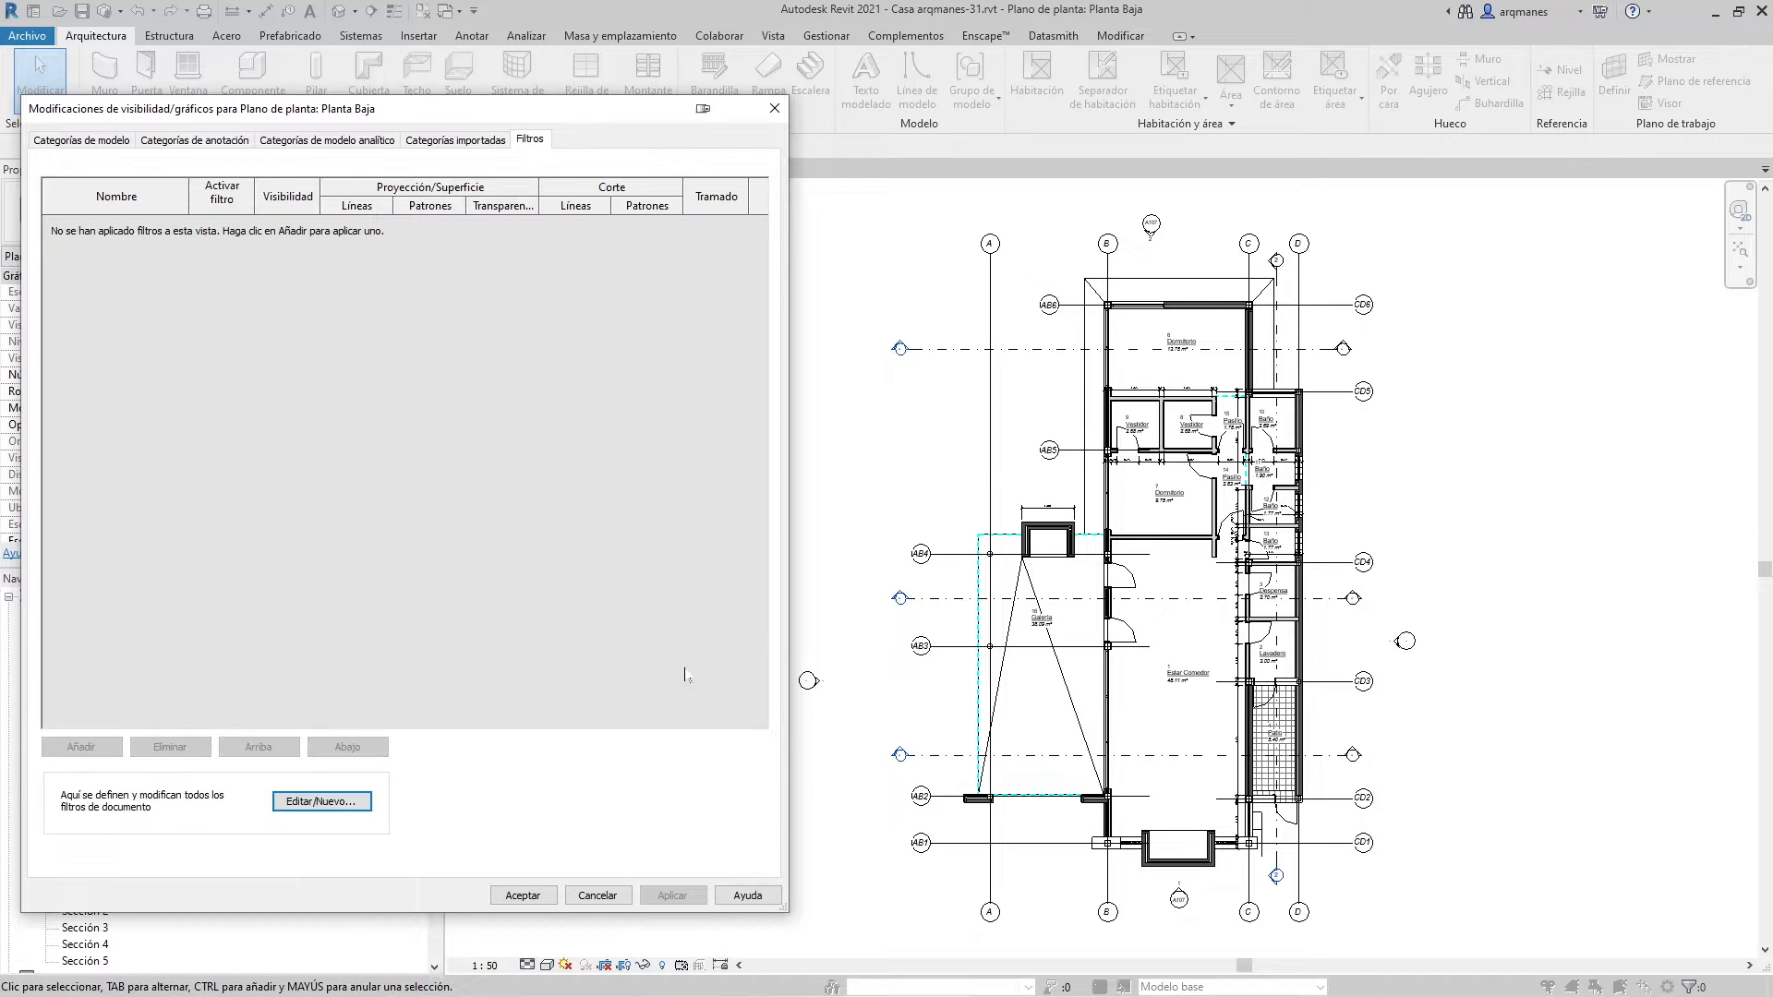
pyautogui.click(597, 895)
pyautogui.click(496, 968)
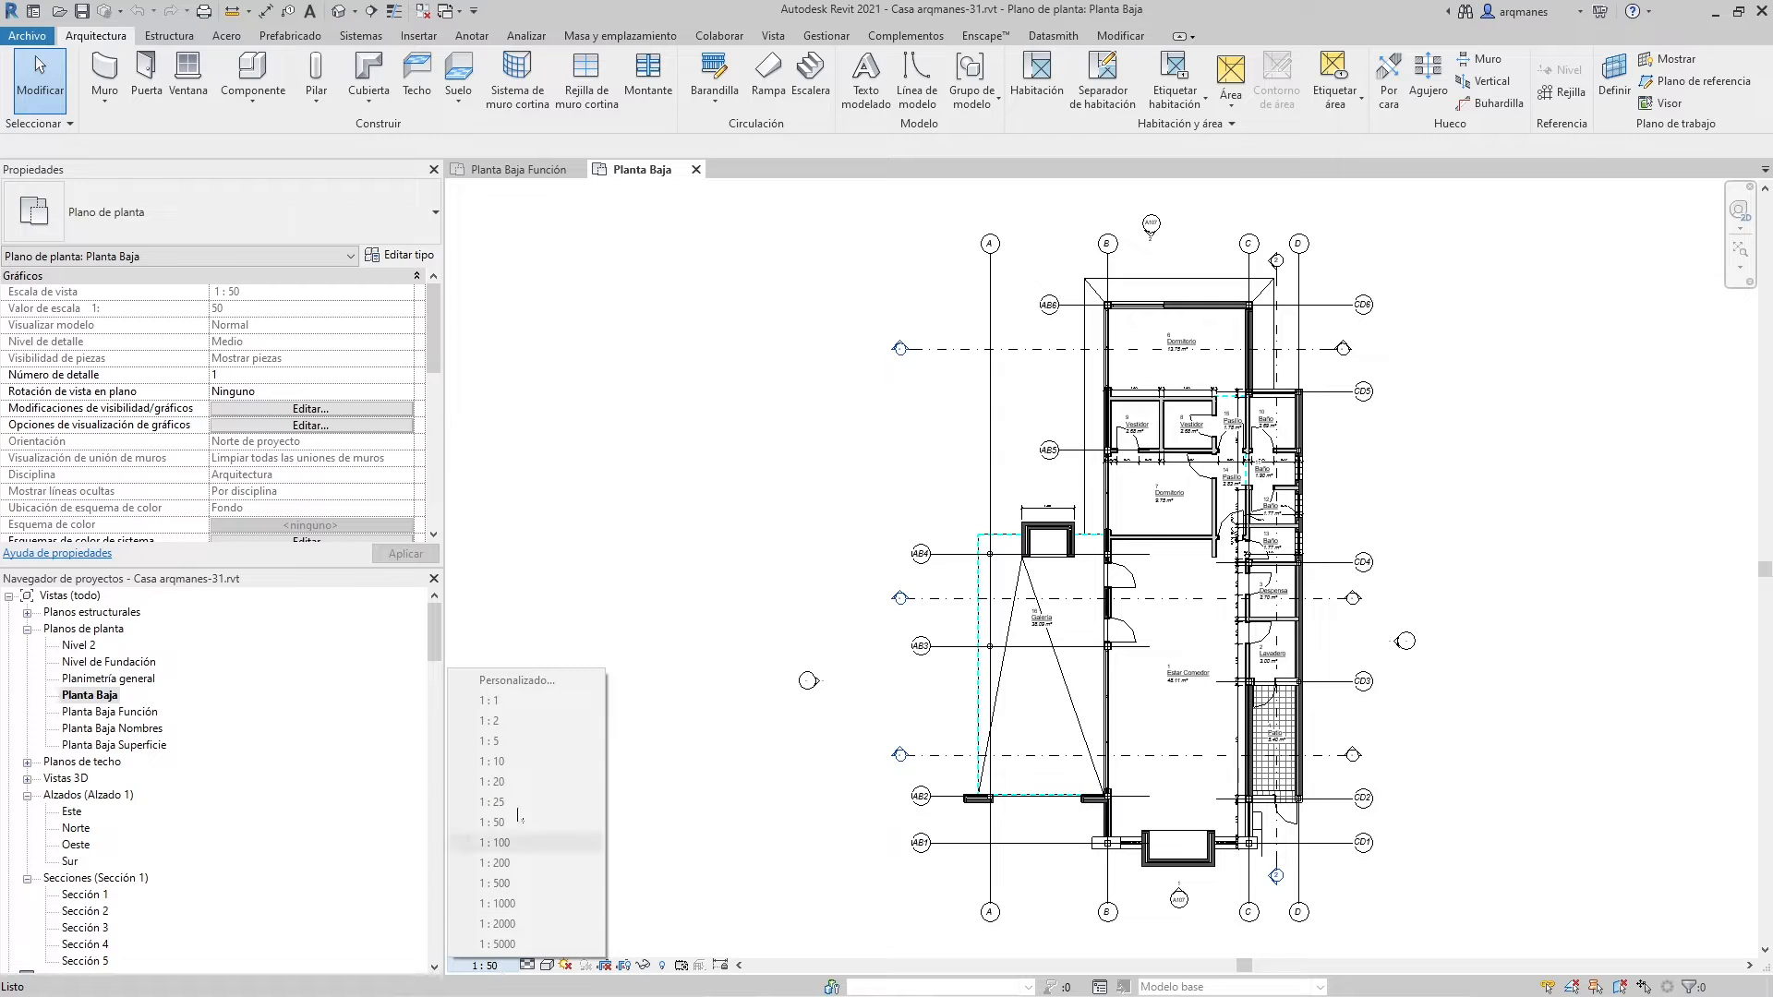
pyautogui.click(778, 382)
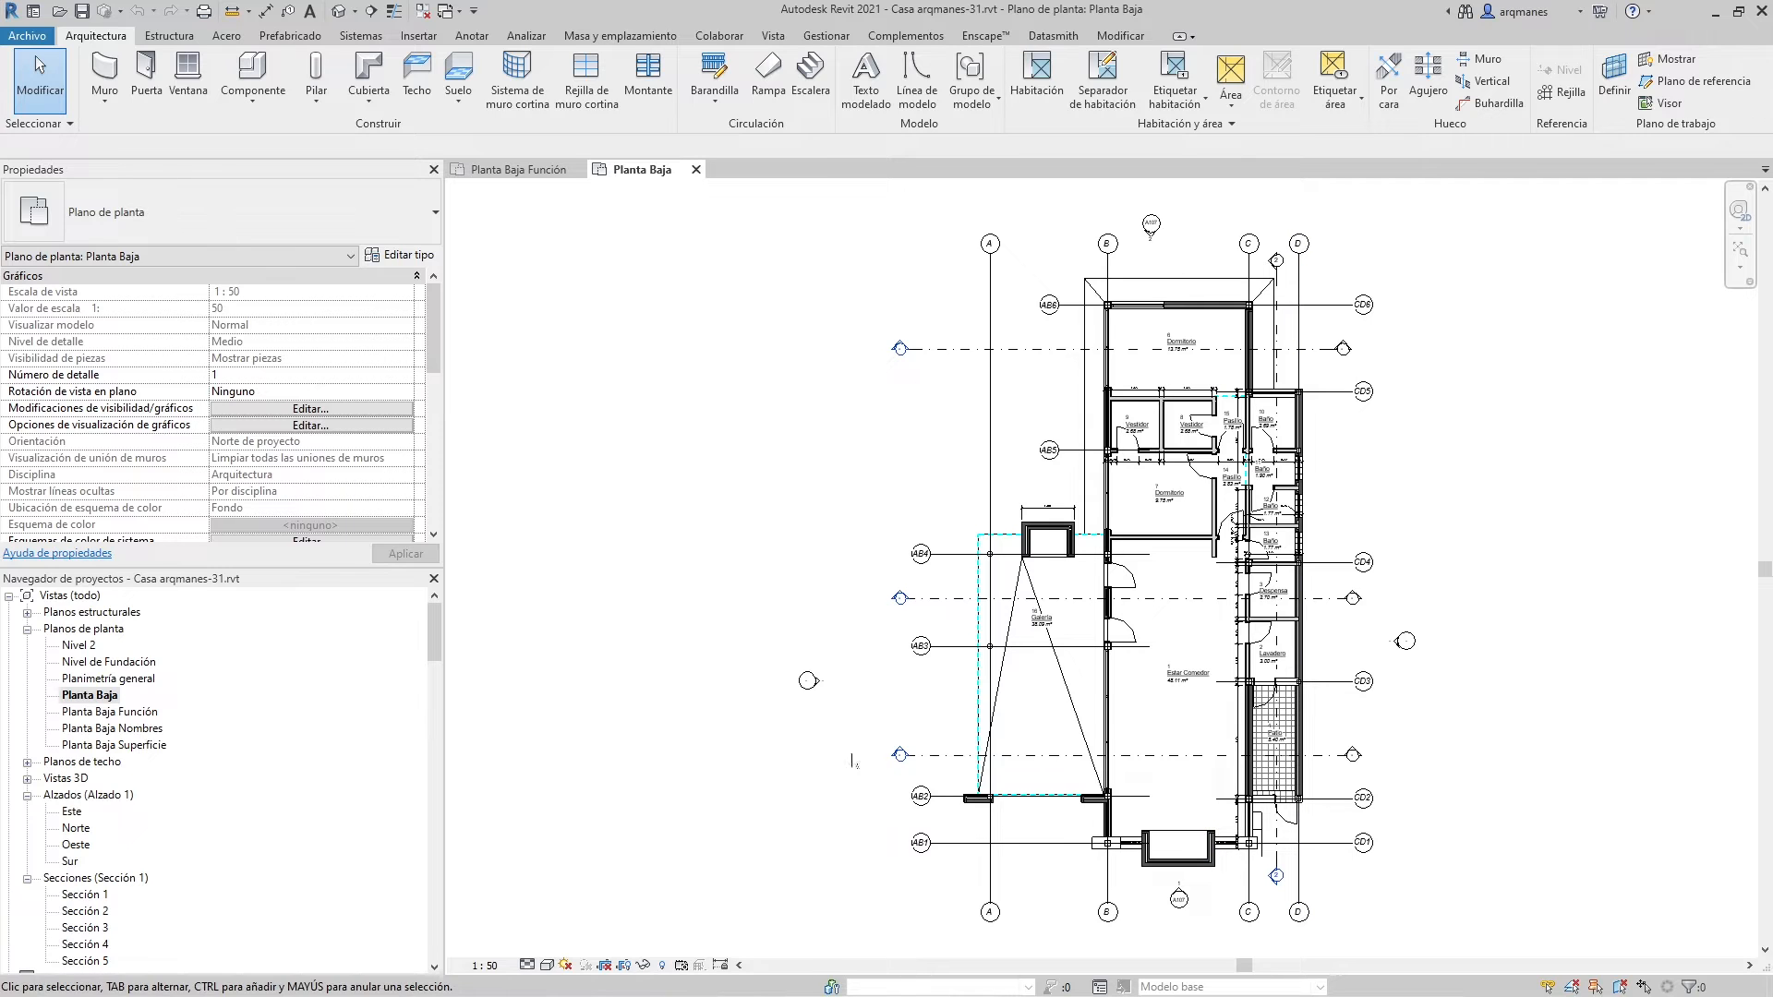
# Remove the view template from the Planta Baja floor plan by assigning <Ninguno>
pyautogui.moveTo(434, 360); pyautogui.dragTo(434, 487)
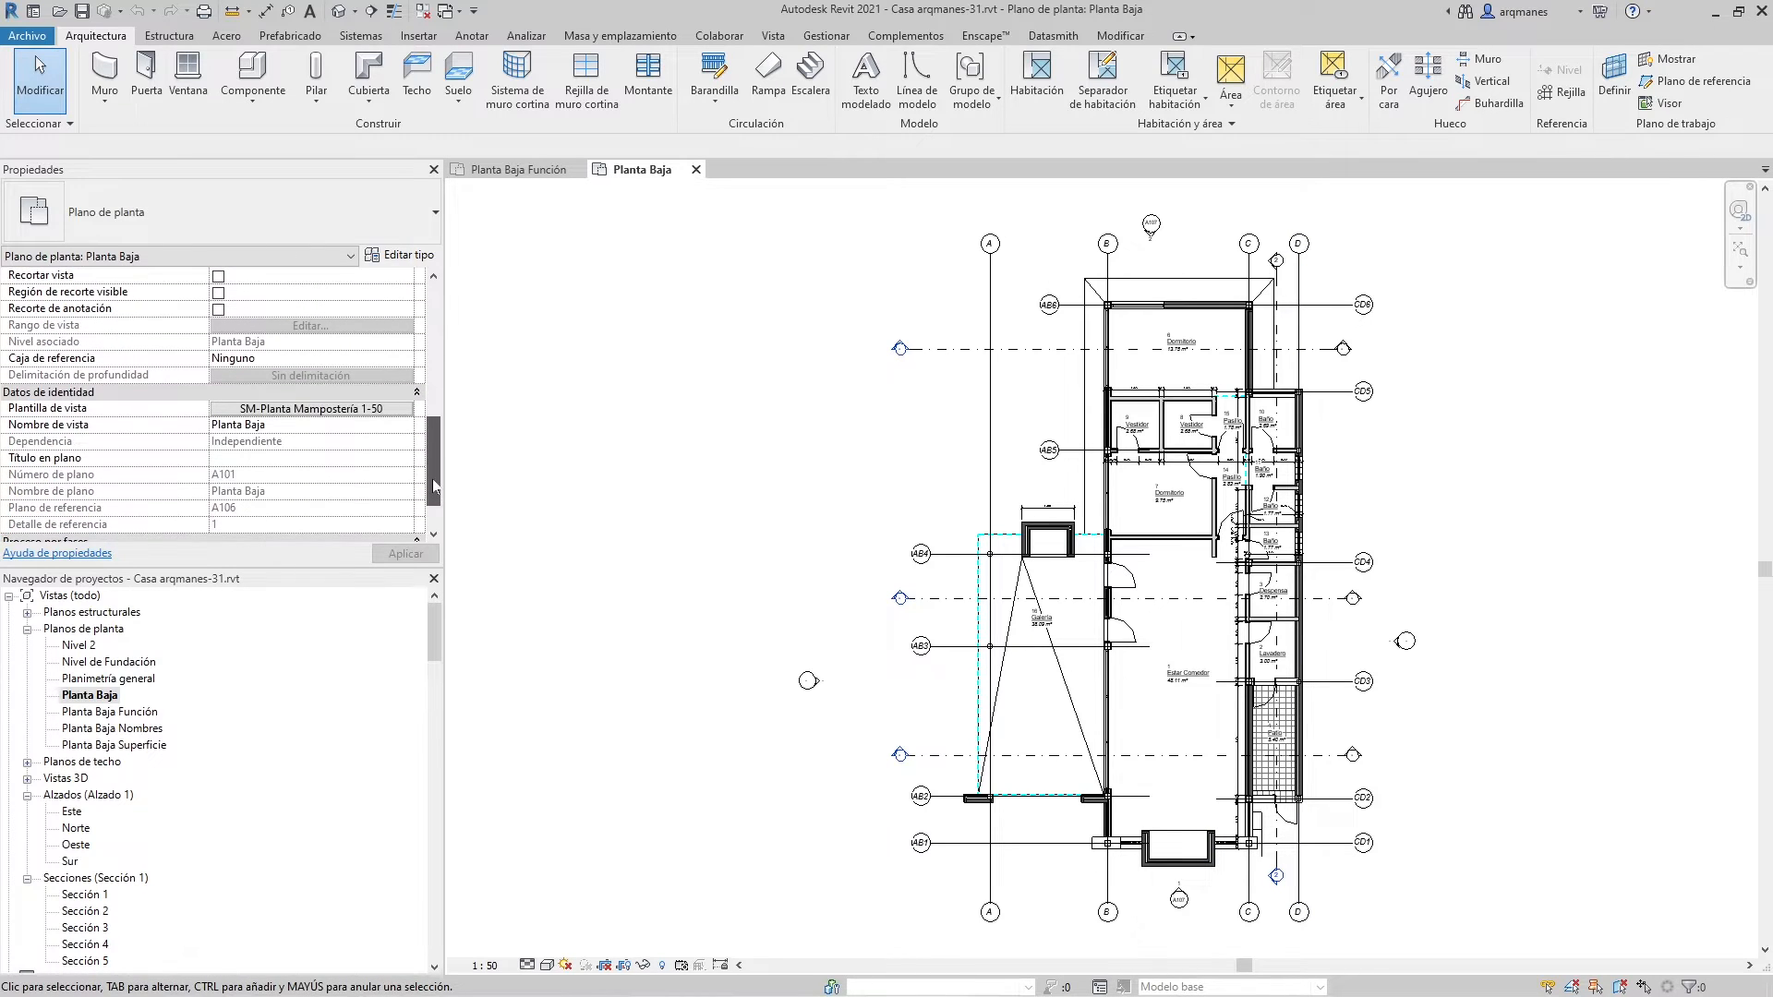
pyautogui.click(403, 413)
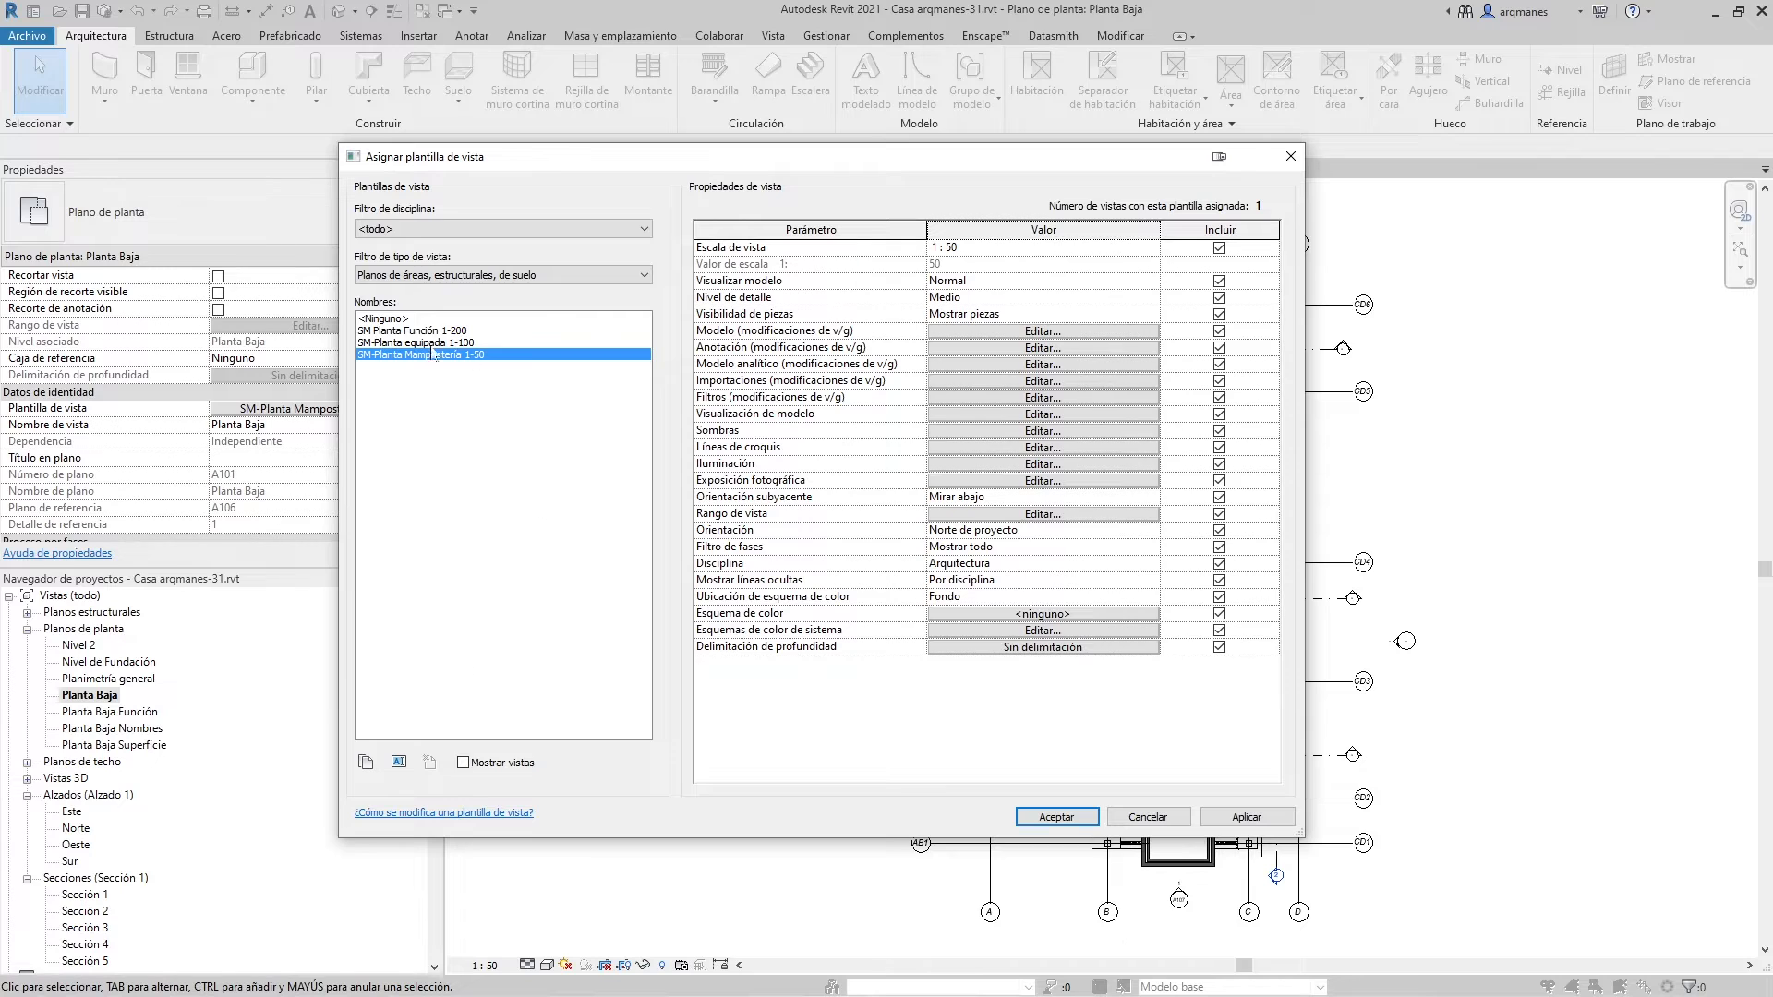
pyautogui.click(380, 318)
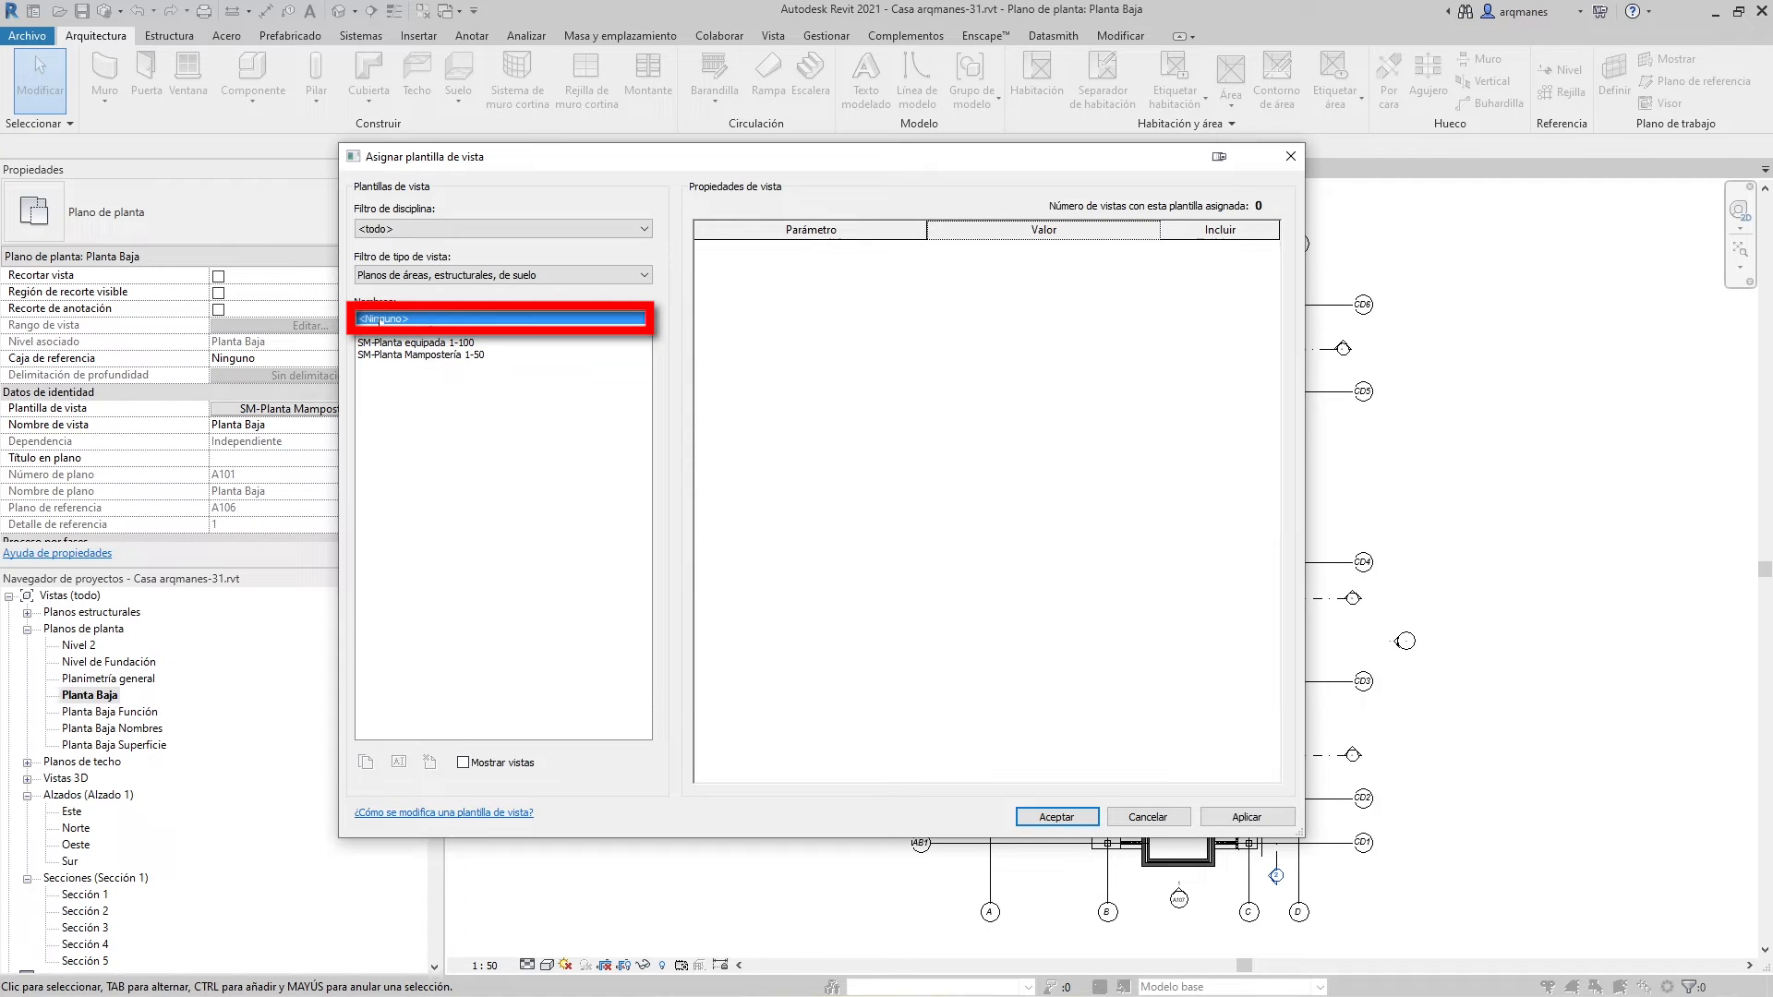
pyautogui.click(1056, 816)
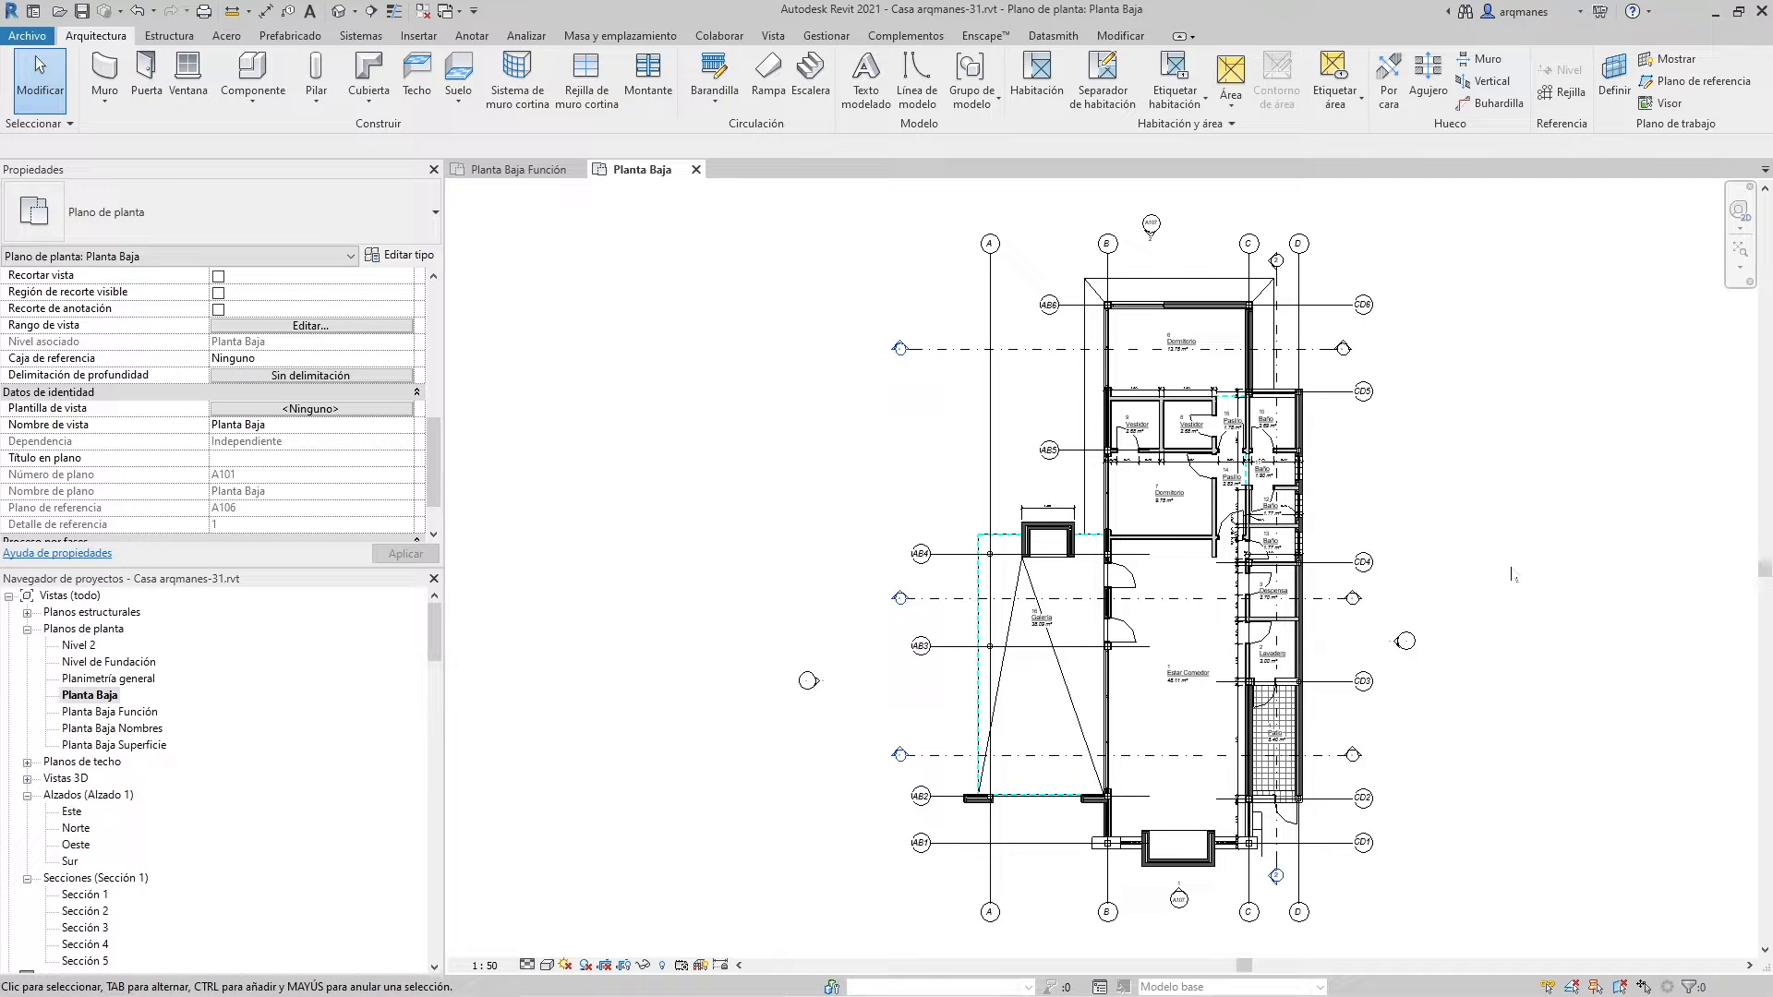
# Open the visibility/graphics overrides of the Planta Baja view and look through its model categories
pyautogui.moveTo(434, 461); pyautogui.dragTo(454, 325)
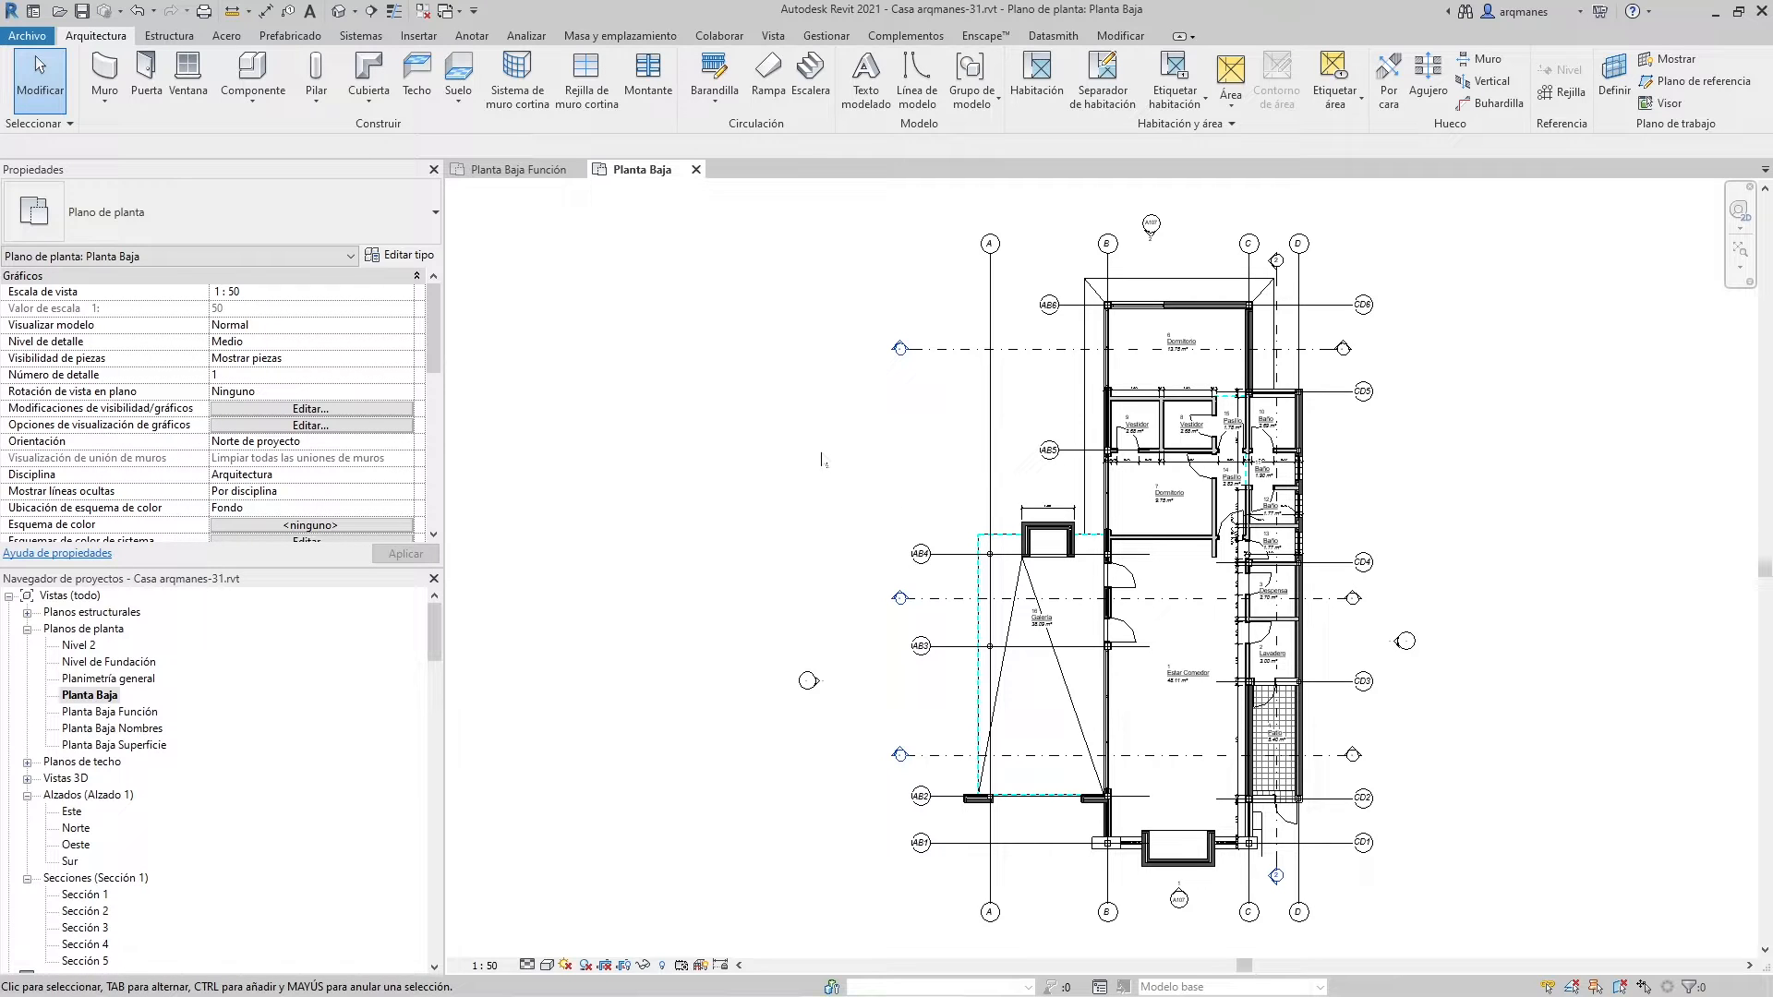
pyautogui.press('v')
pyautogui.press('g')
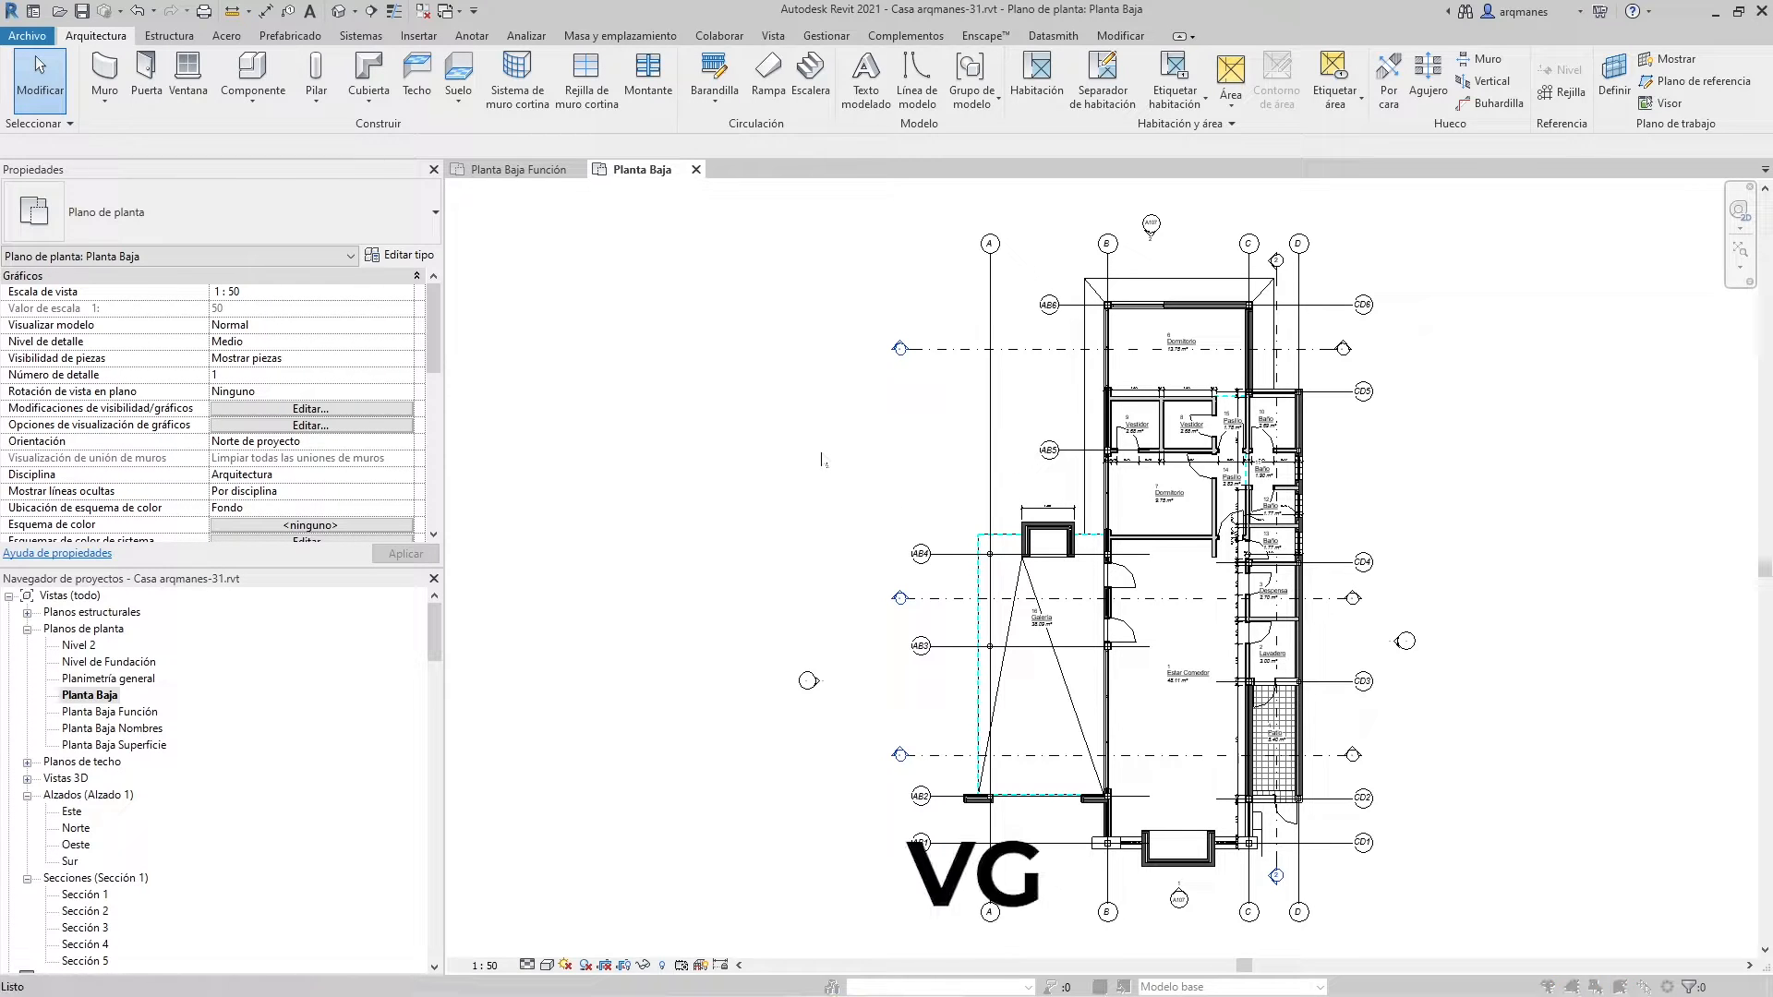
pyautogui.click(596, 896)
pyautogui.press('v')
pyautogui.press('g')
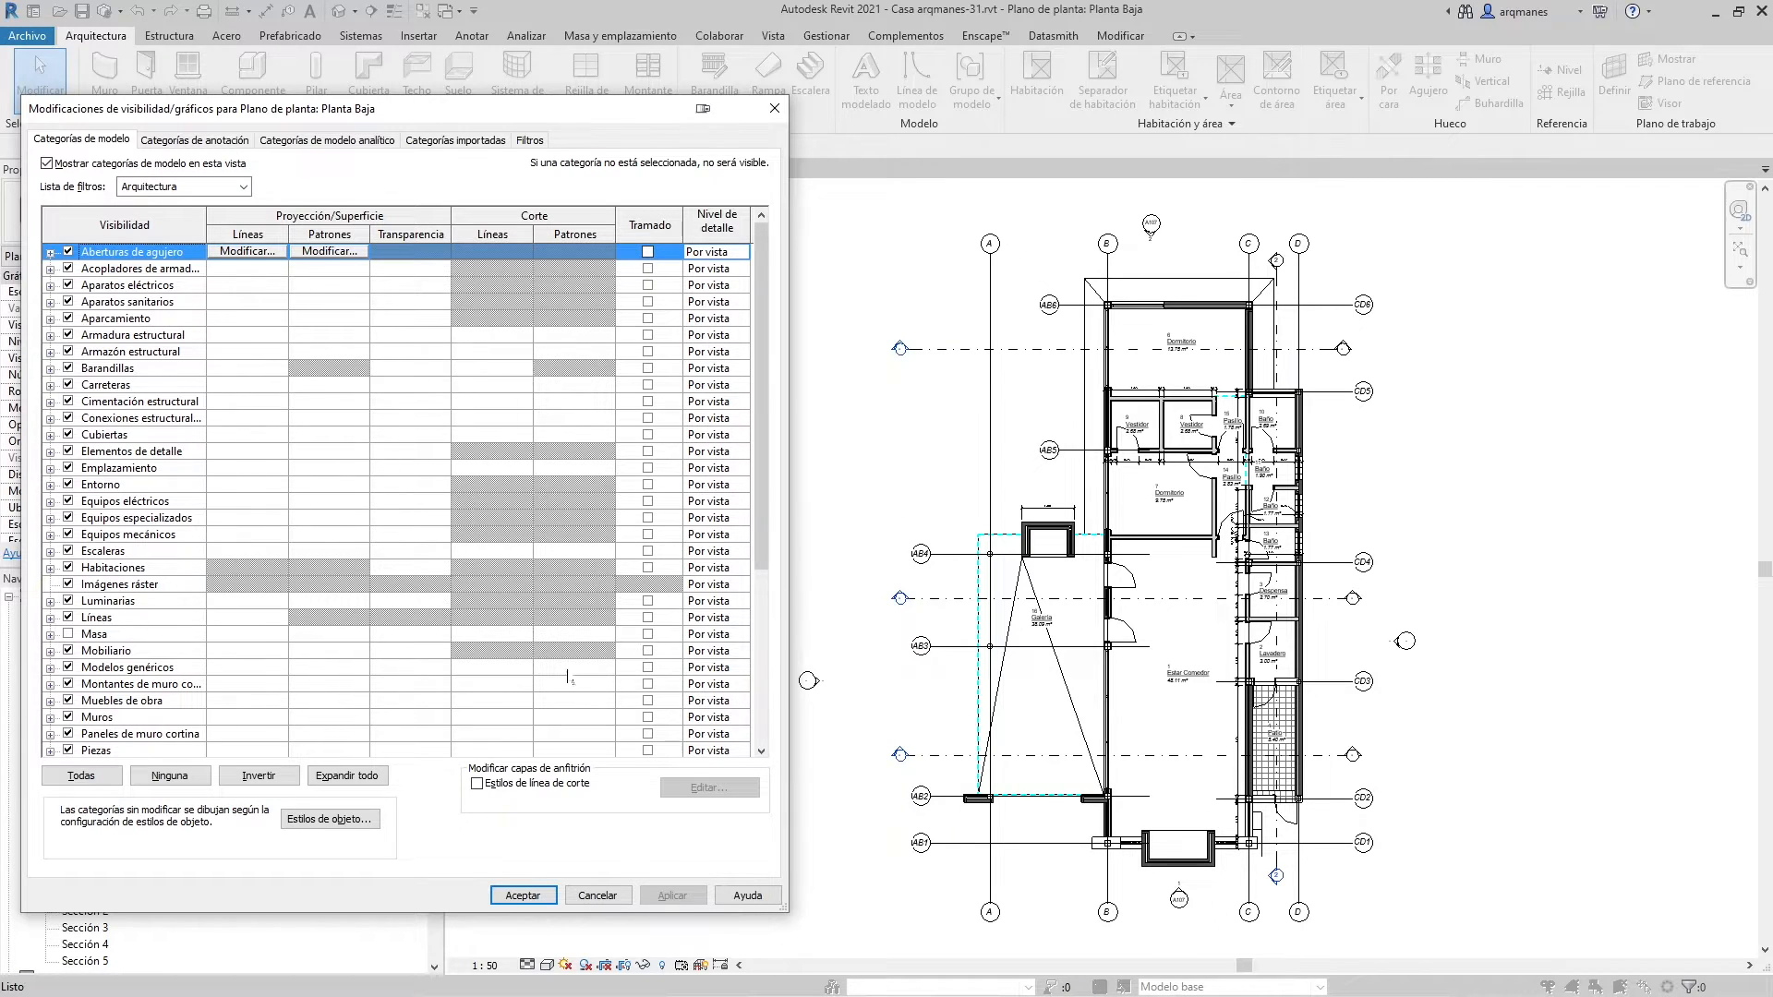
pyautogui.moveTo(764, 277); pyautogui.dragTo(765, 390)
# Add Estructura, Mecánica, Electricidad, Fontanería and Infraestructura to the discipline filter of the model category list
pyautogui.click(215, 189)
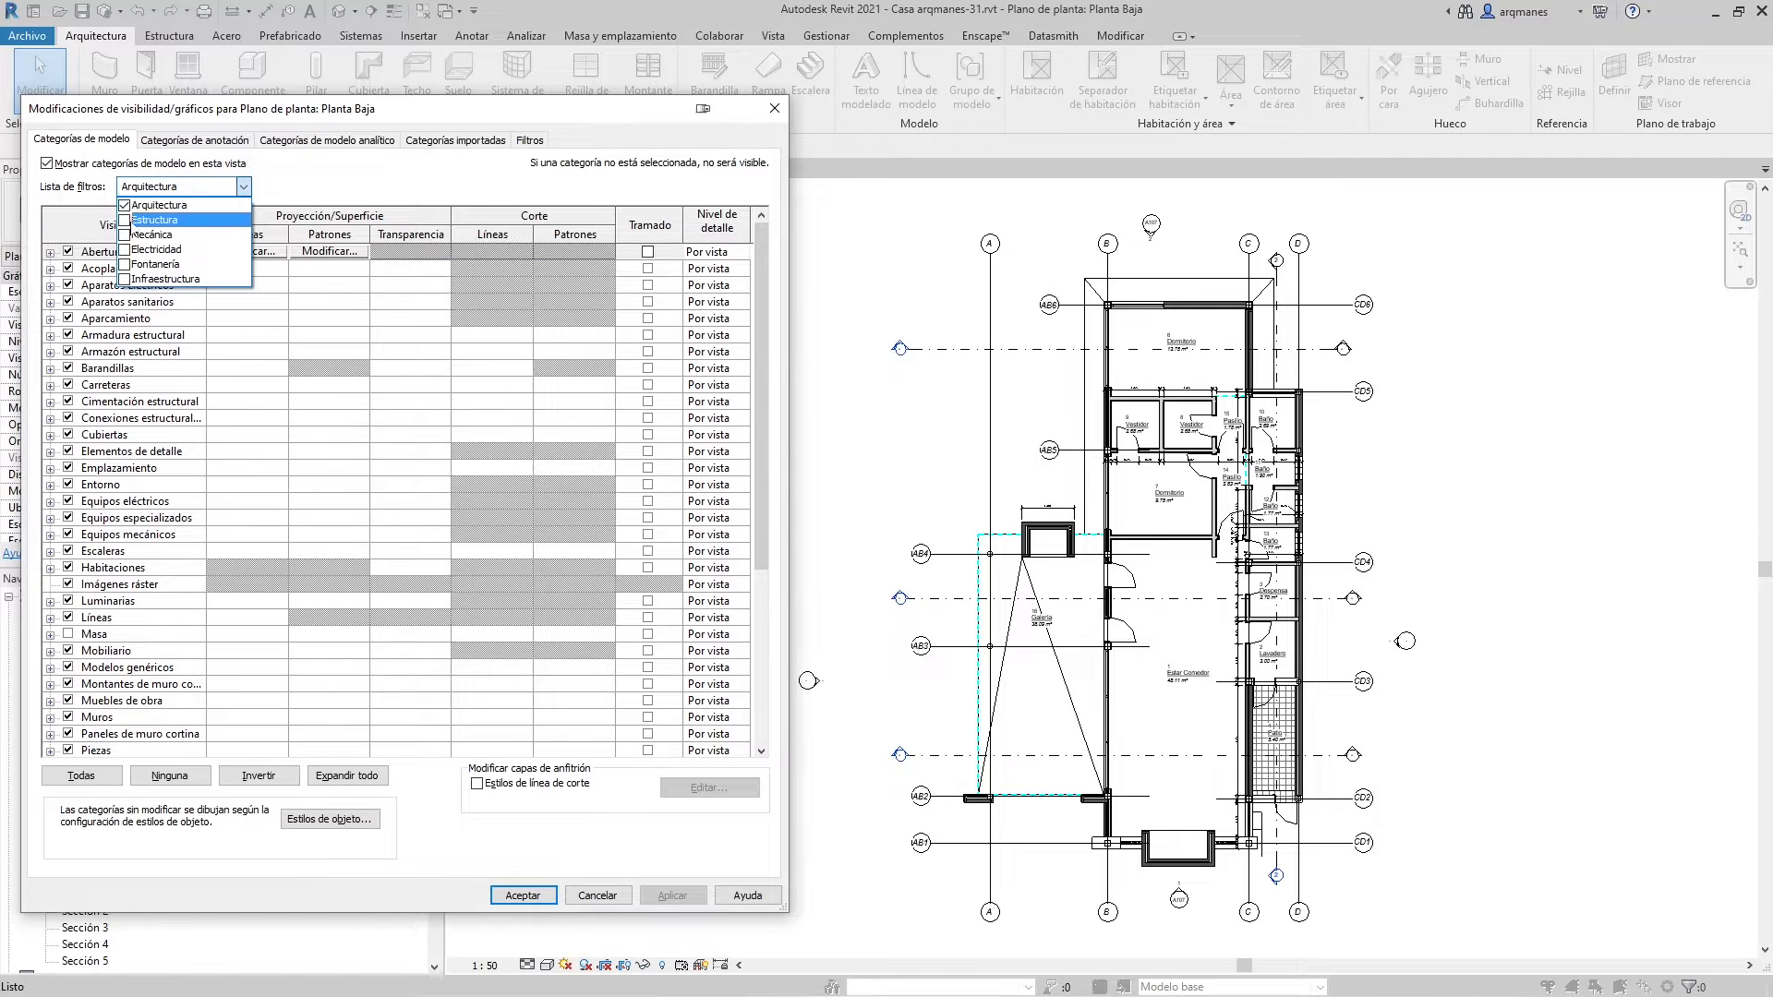
pyautogui.click(125, 220)
pyautogui.click(126, 235)
pyautogui.click(126, 249)
pyautogui.click(126, 264)
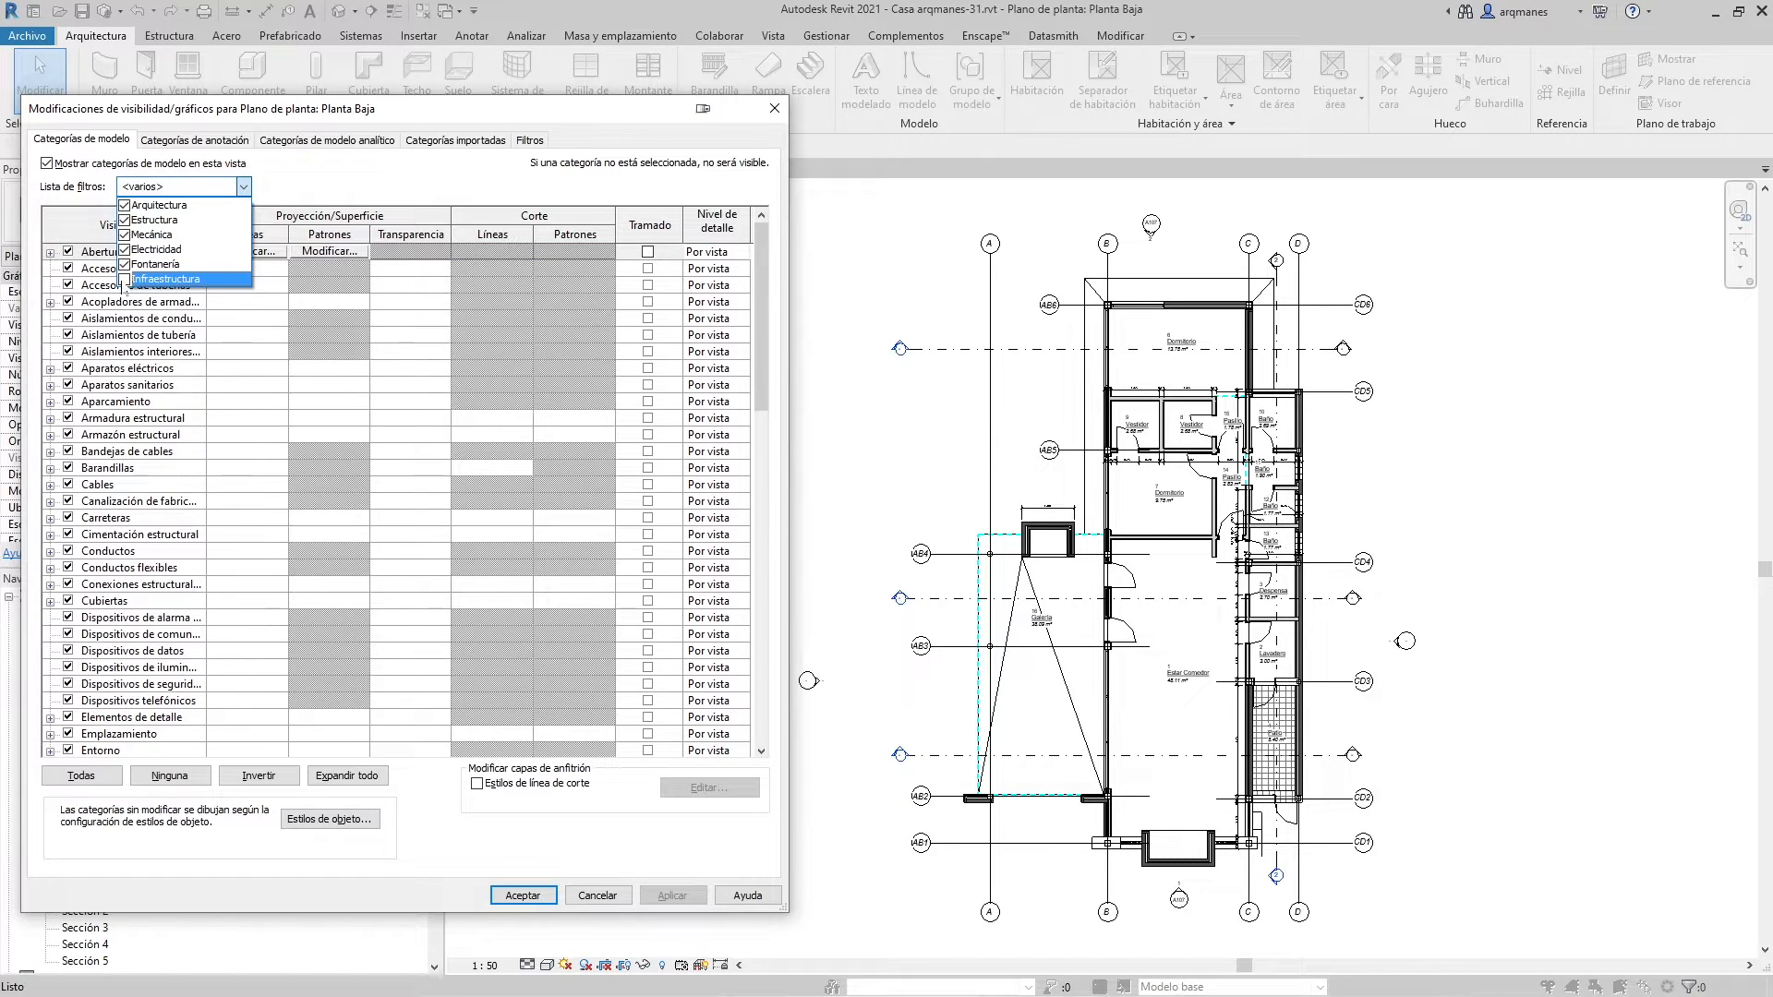
pyautogui.click(125, 278)
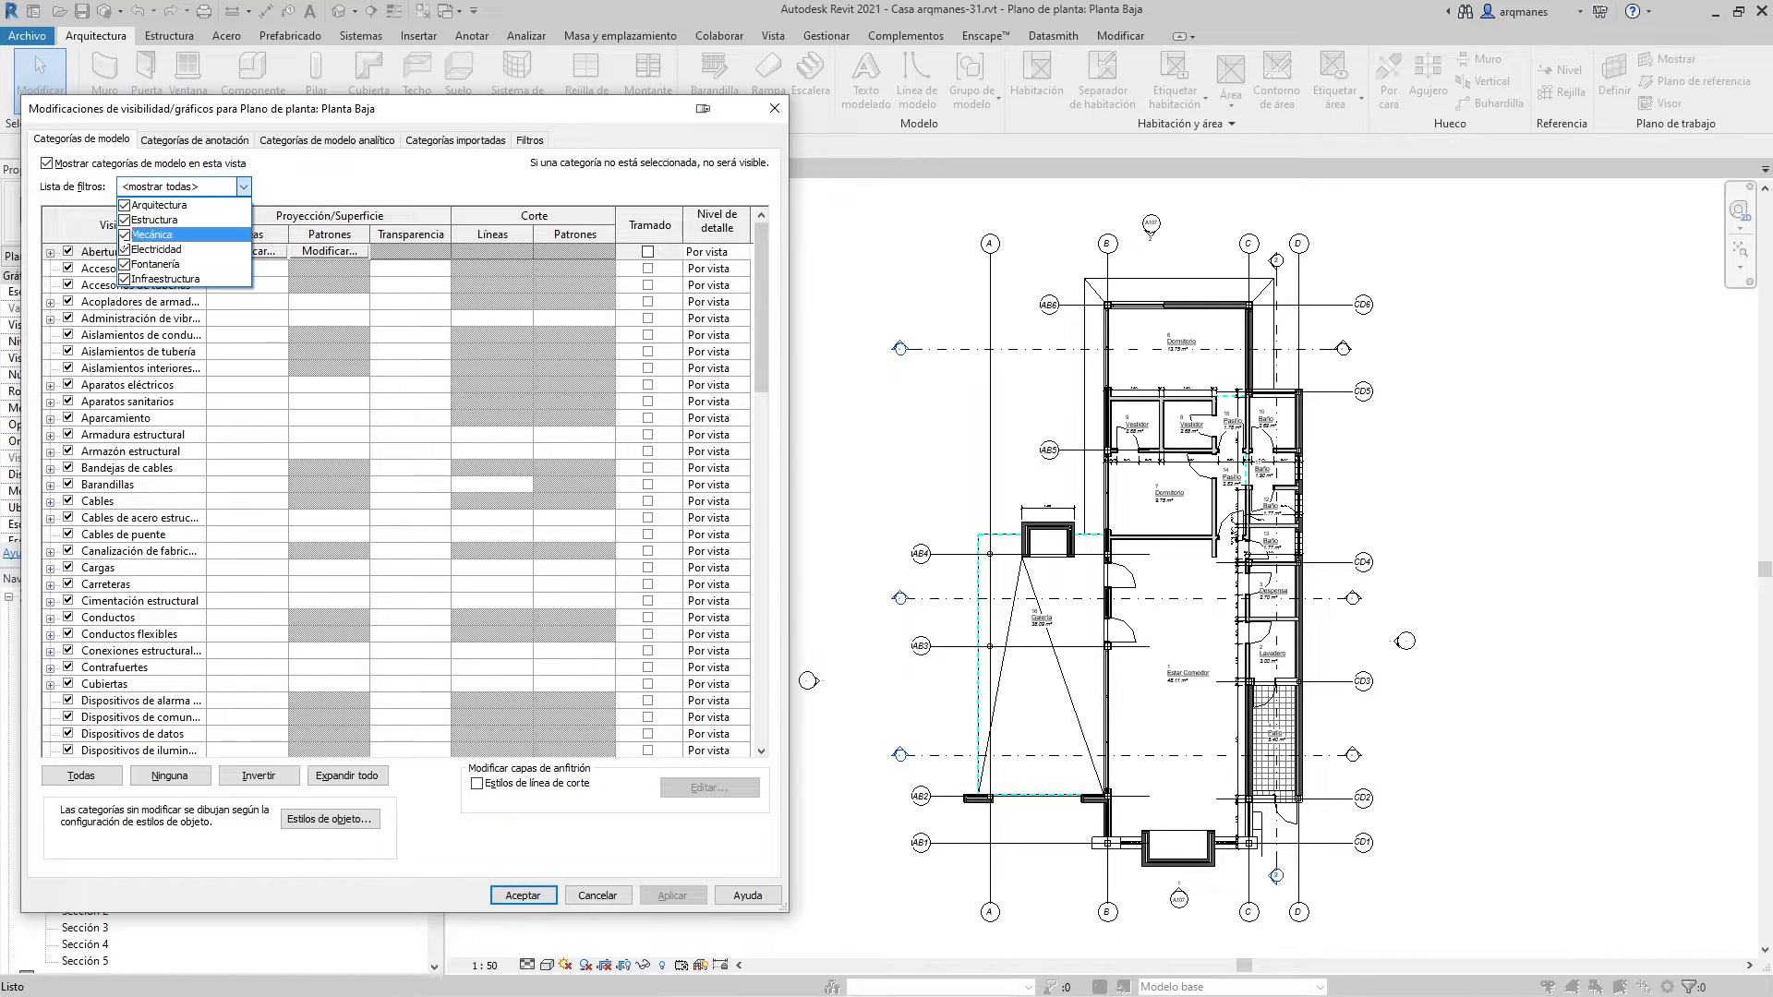
# Limit the model category list to Arquitectura and Estructura by excluding Mecánica, Electricidad, Fontanería and Infraestructura
pyautogui.click(123, 236)
pyautogui.click(124, 249)
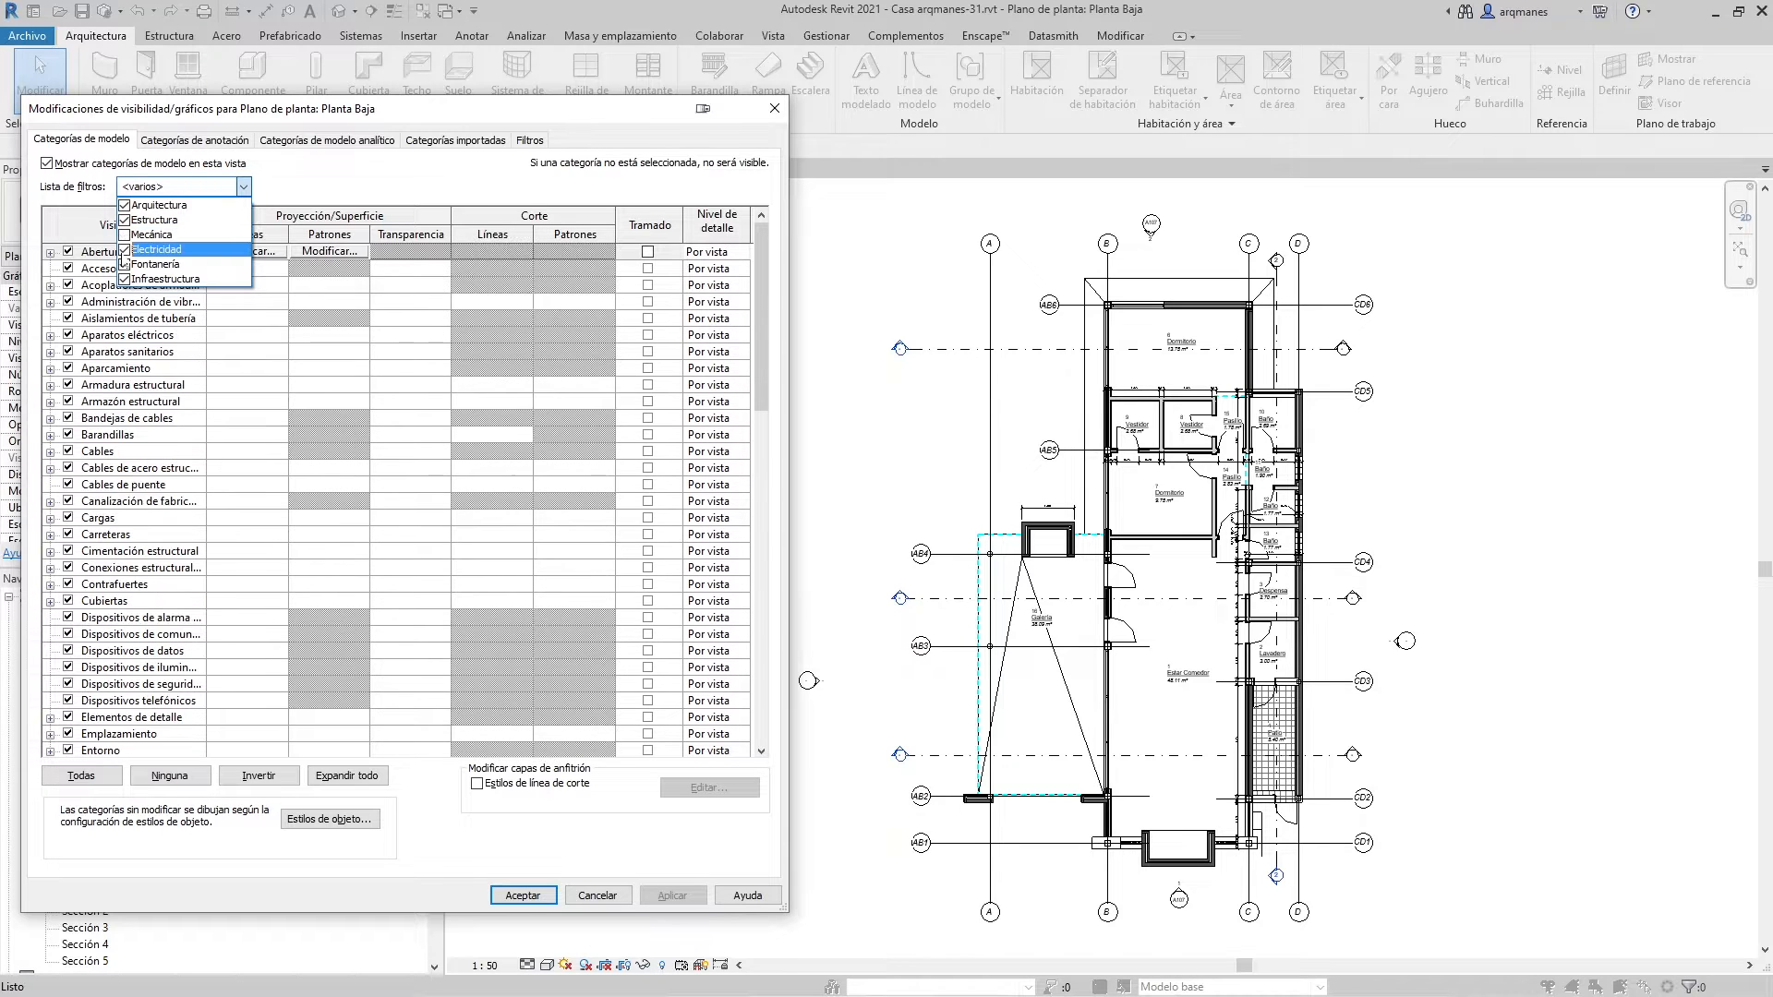
pyautogui.click(124, 264)
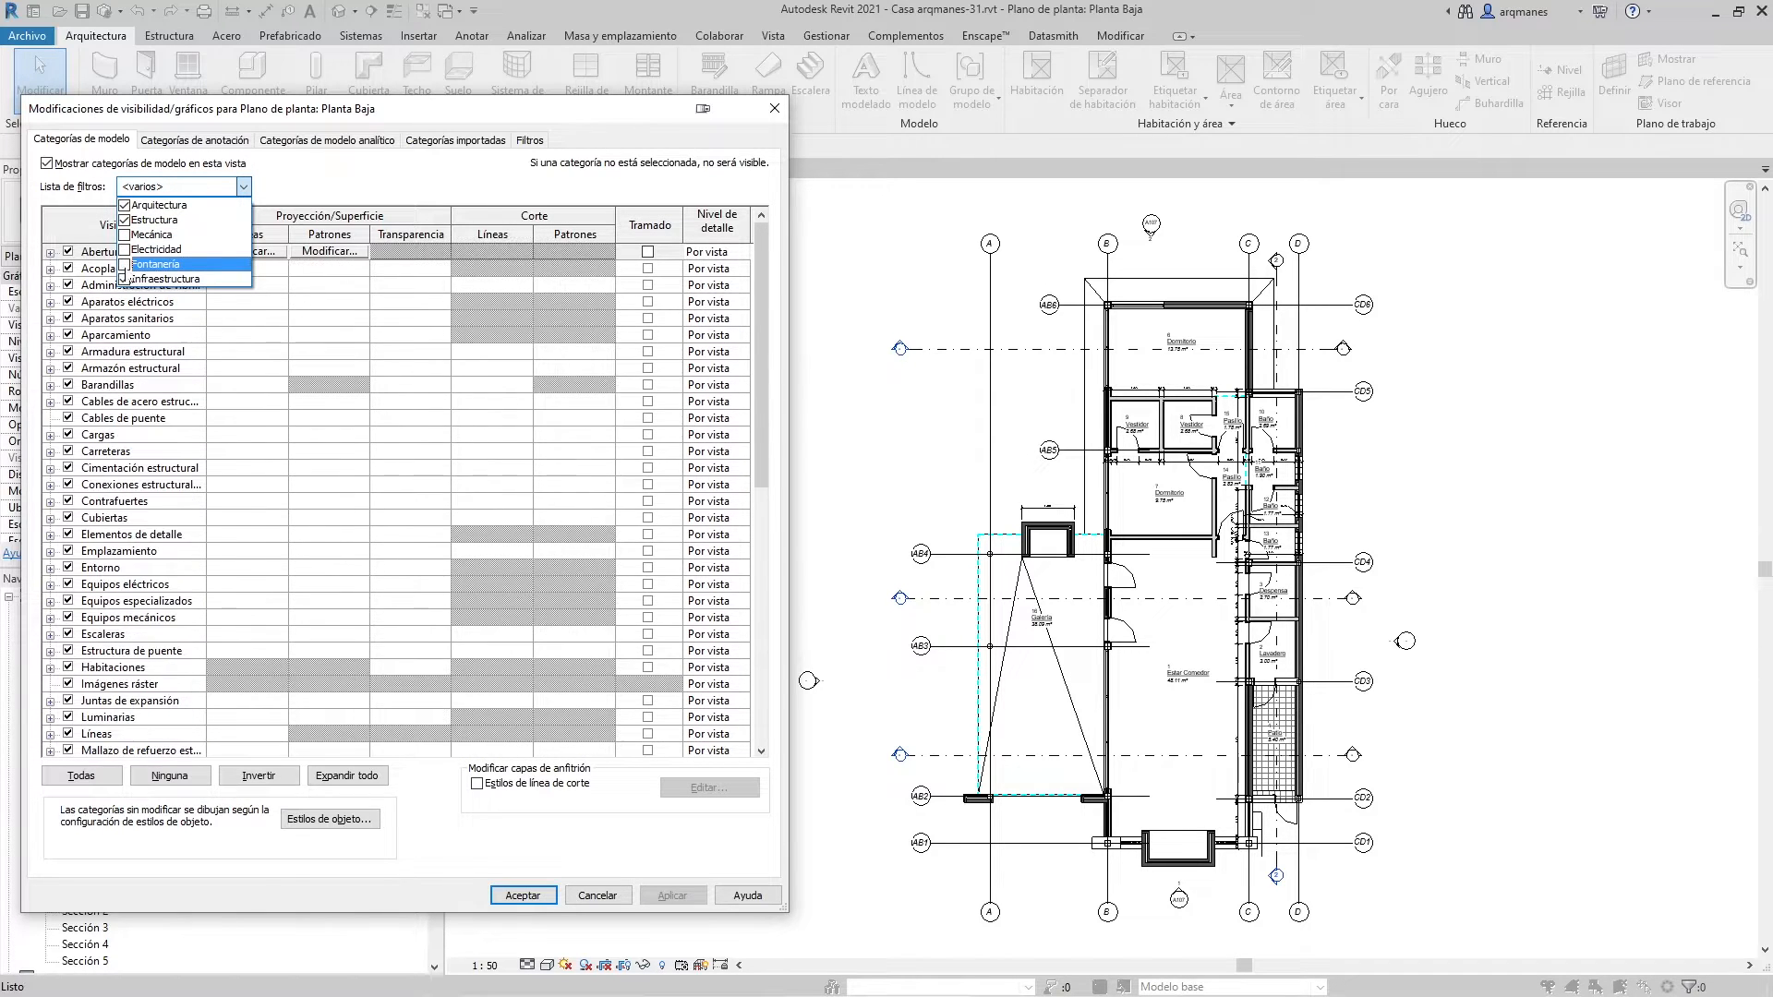
pyautogui.click(124, 279)
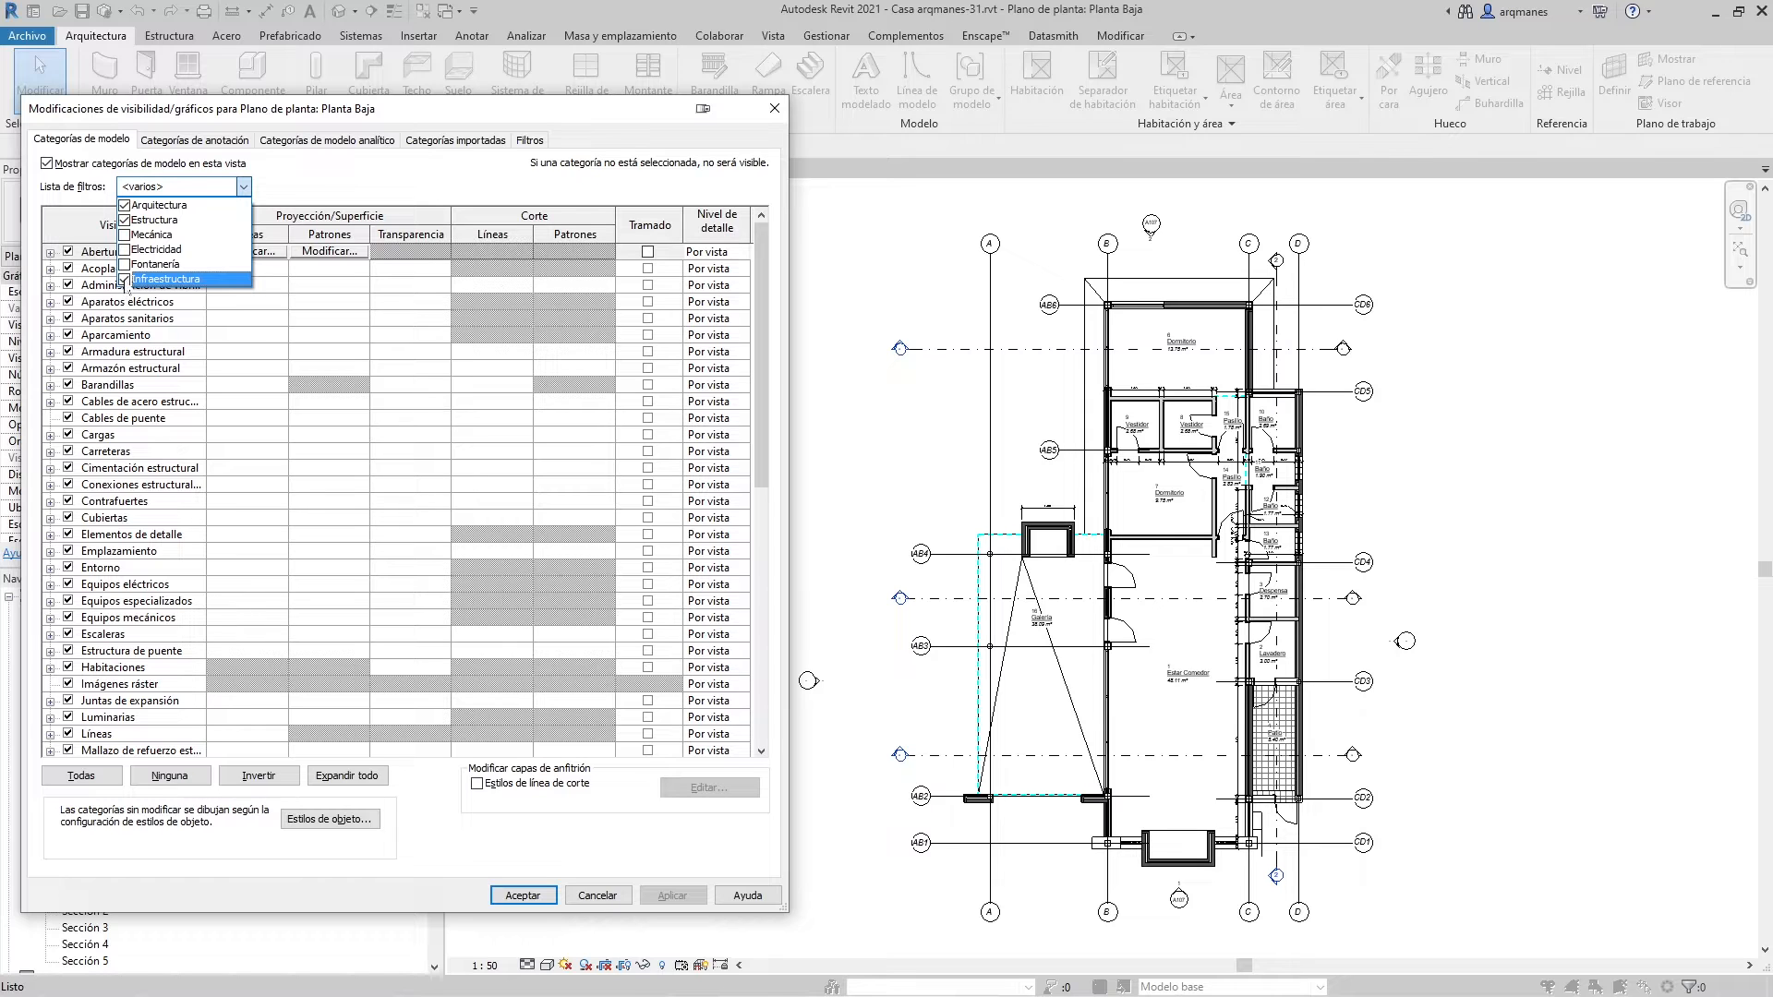
pyautogui.click(763, 277)
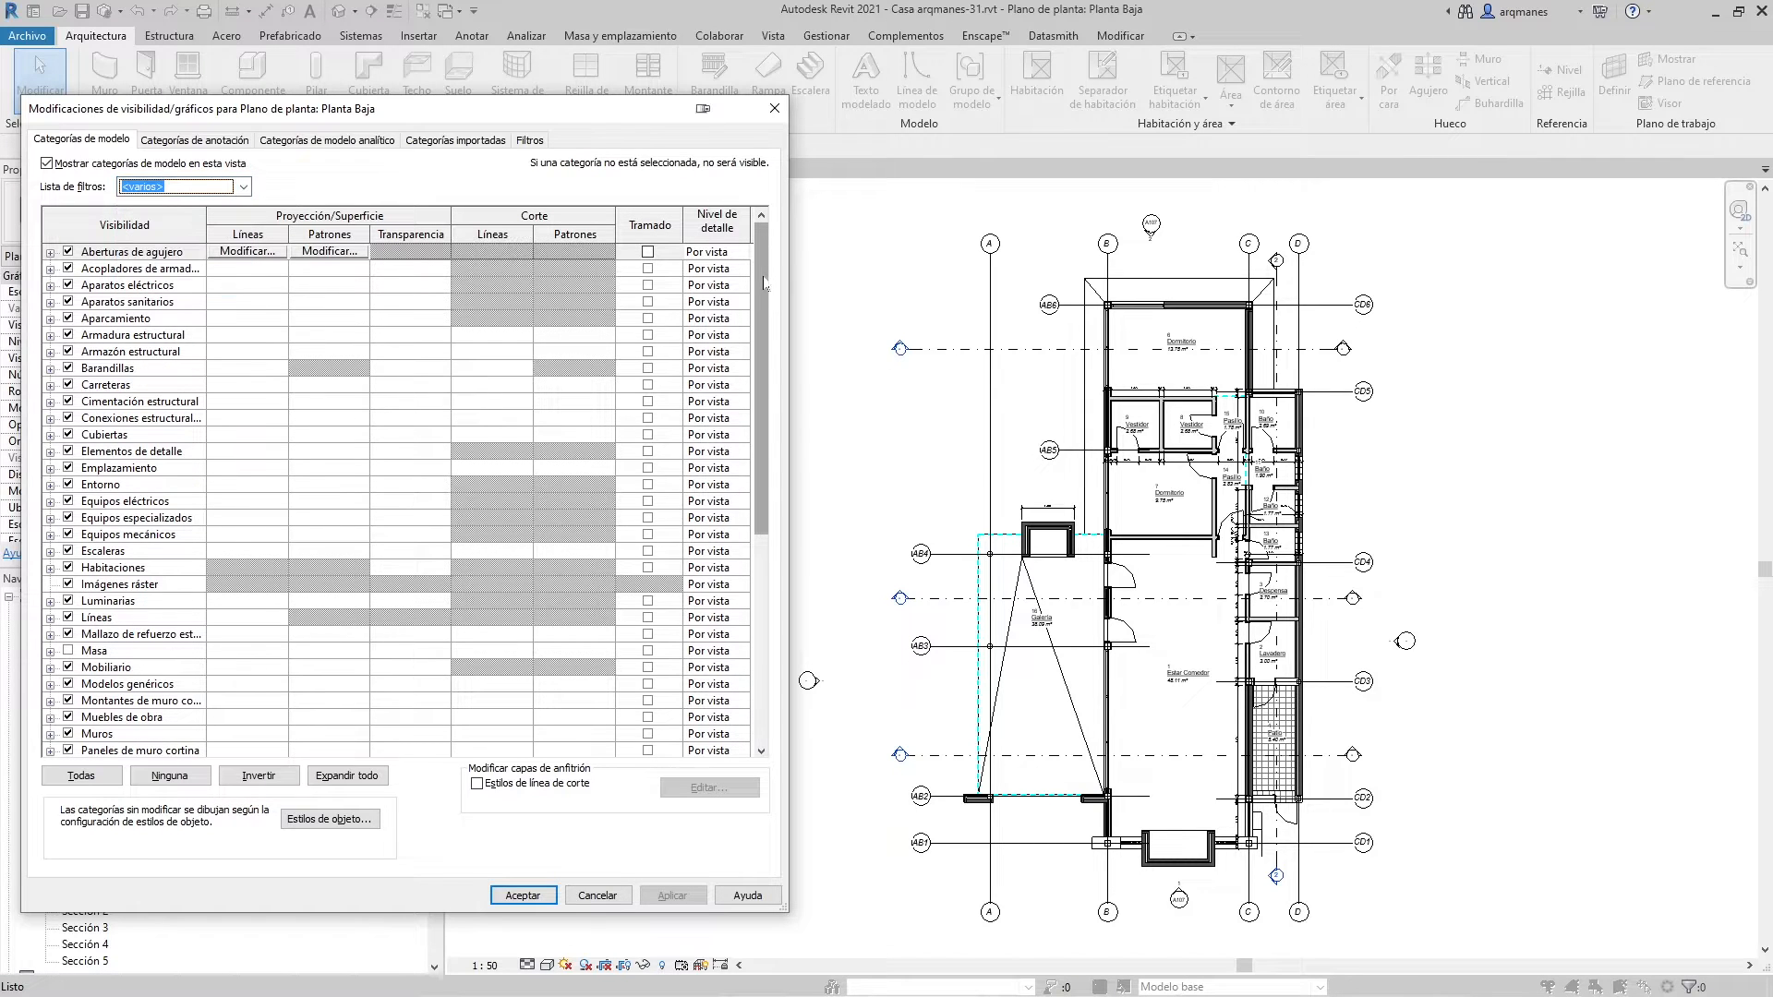
# Look through the filtered model categories, leave the overrides without applying changes, and inspect the plan's walls between grids A and C
pyautogui.moveTo(763, 277); pyautogui.dragTo(755, 231)
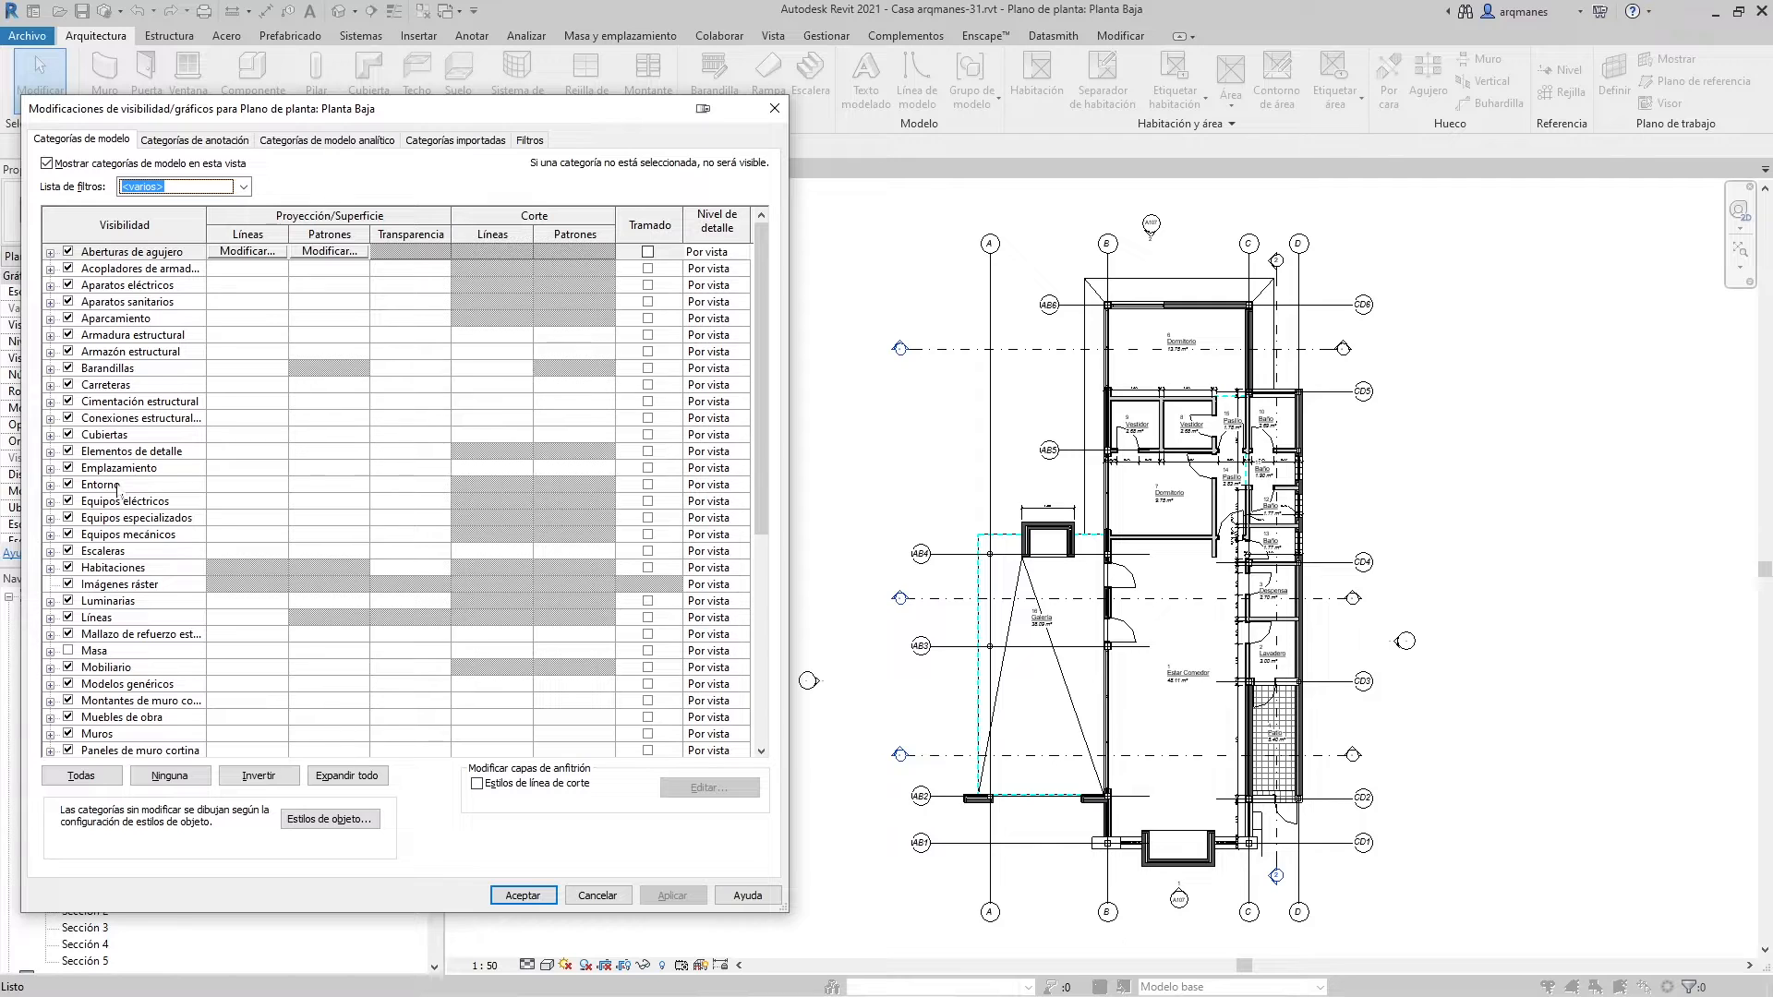
pyautogui.scroll(-4, 143, 369)
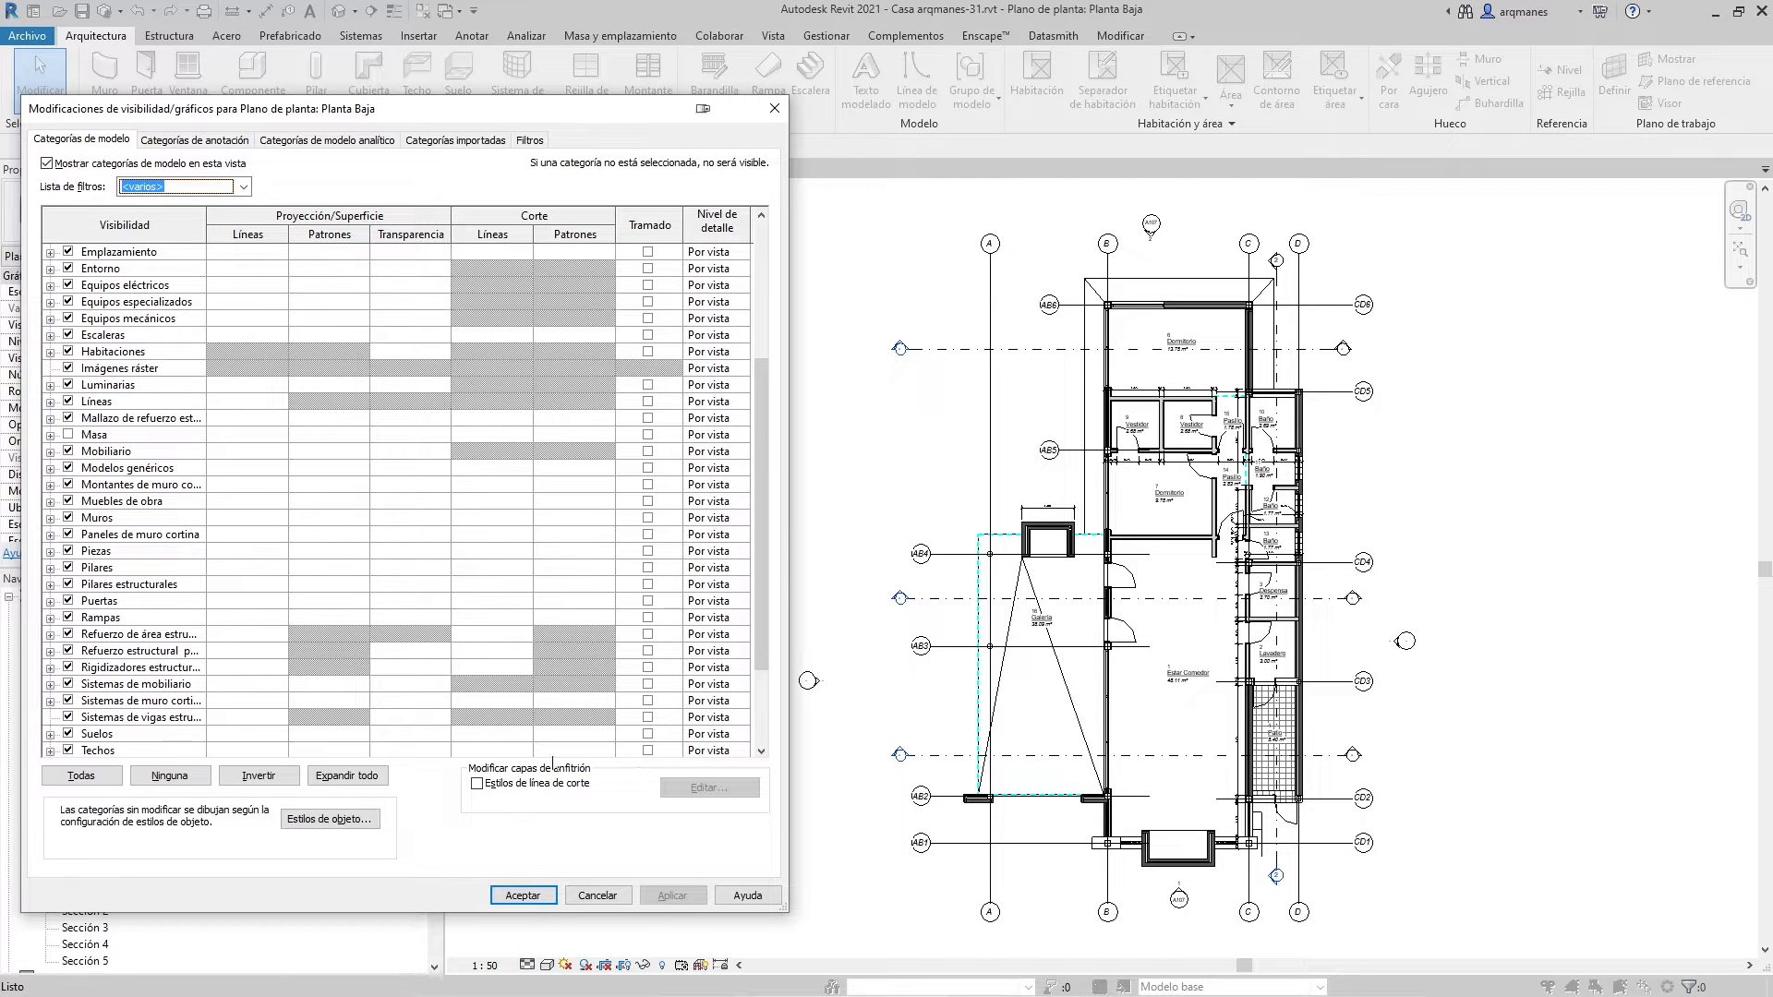
pyautogui.click(597, 895)
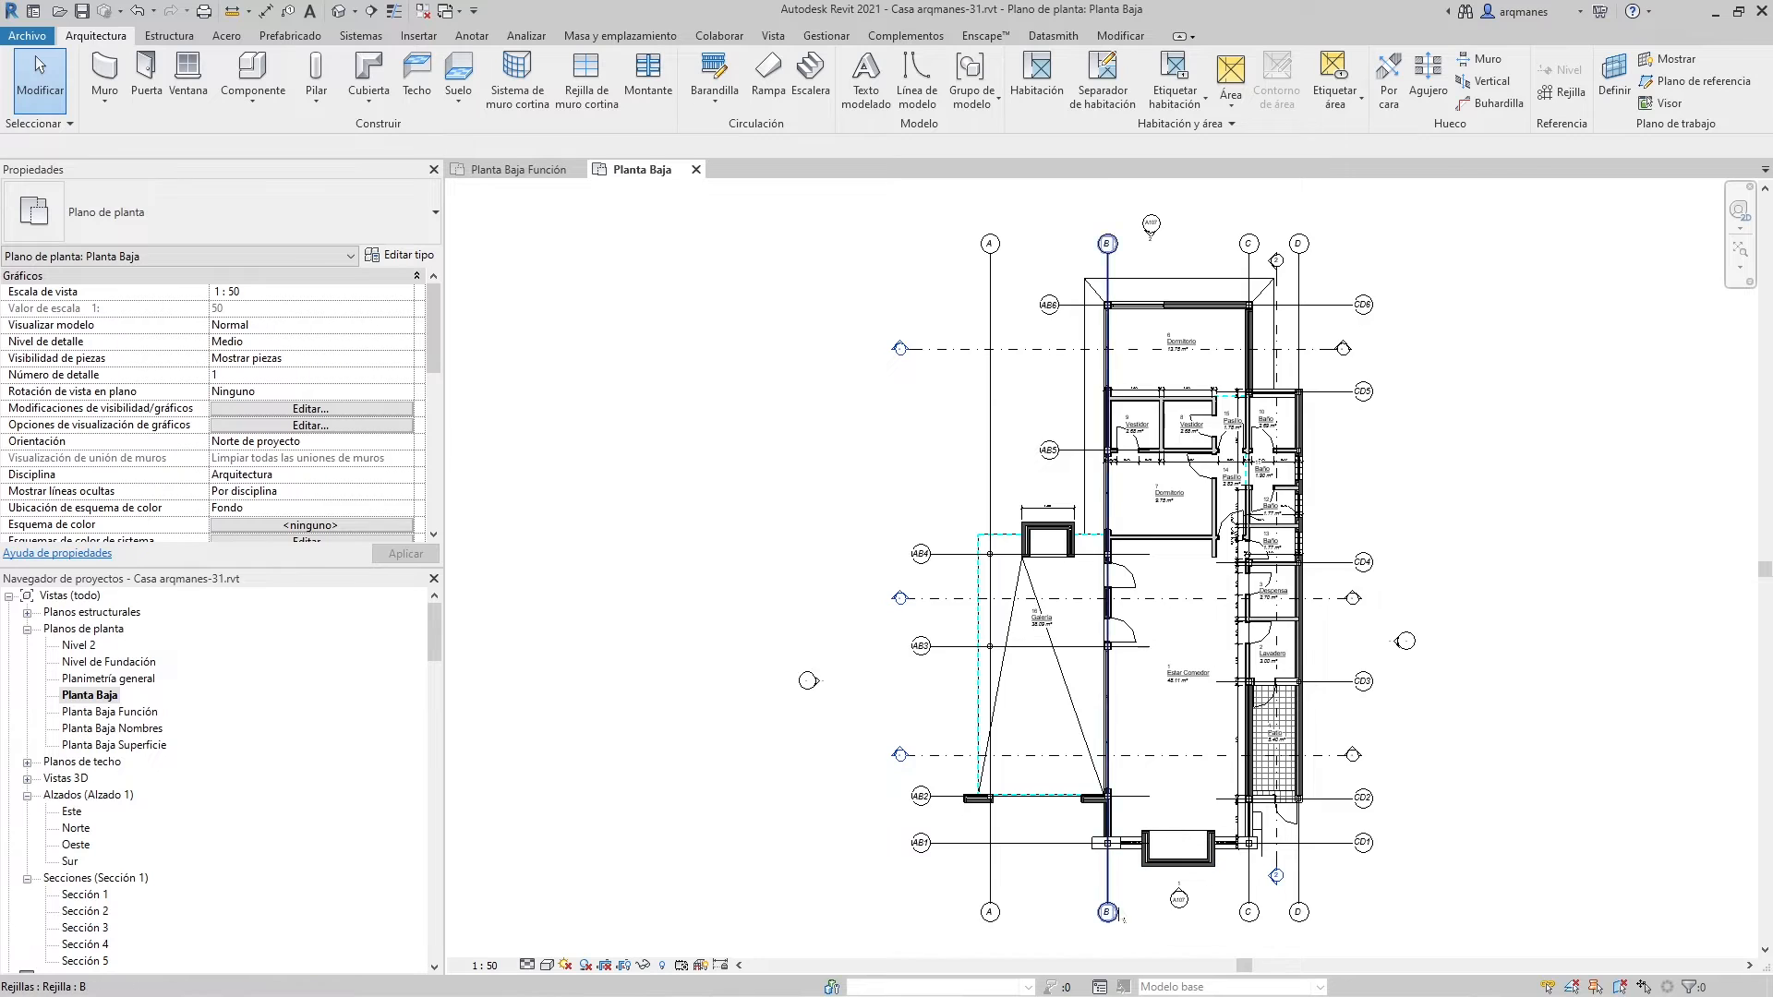
pyautogui.scroll(6, 1122, 919)
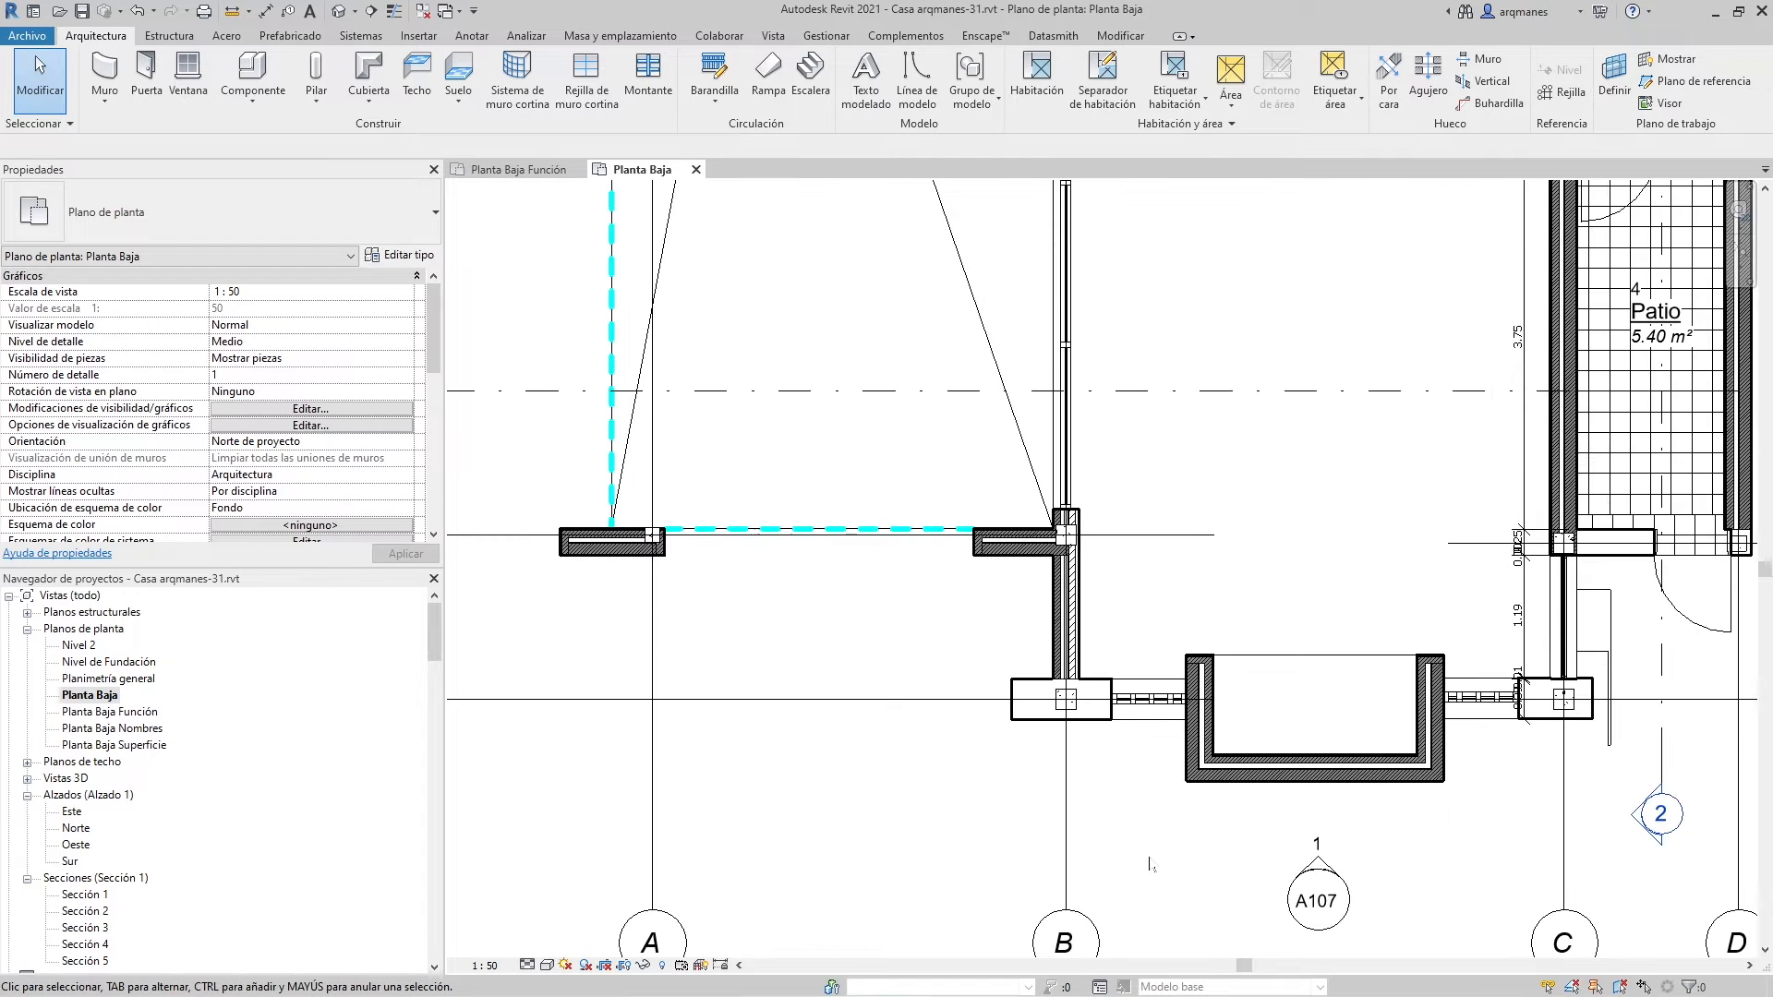
# Open the Planta Baja view's visibility/graphics overrides, review the projection and cut columns of the model categories, and close without changing anything
pyautogui.moveTo(1148, 864); pyautogui.dragTo(1264, 733, button='middle')
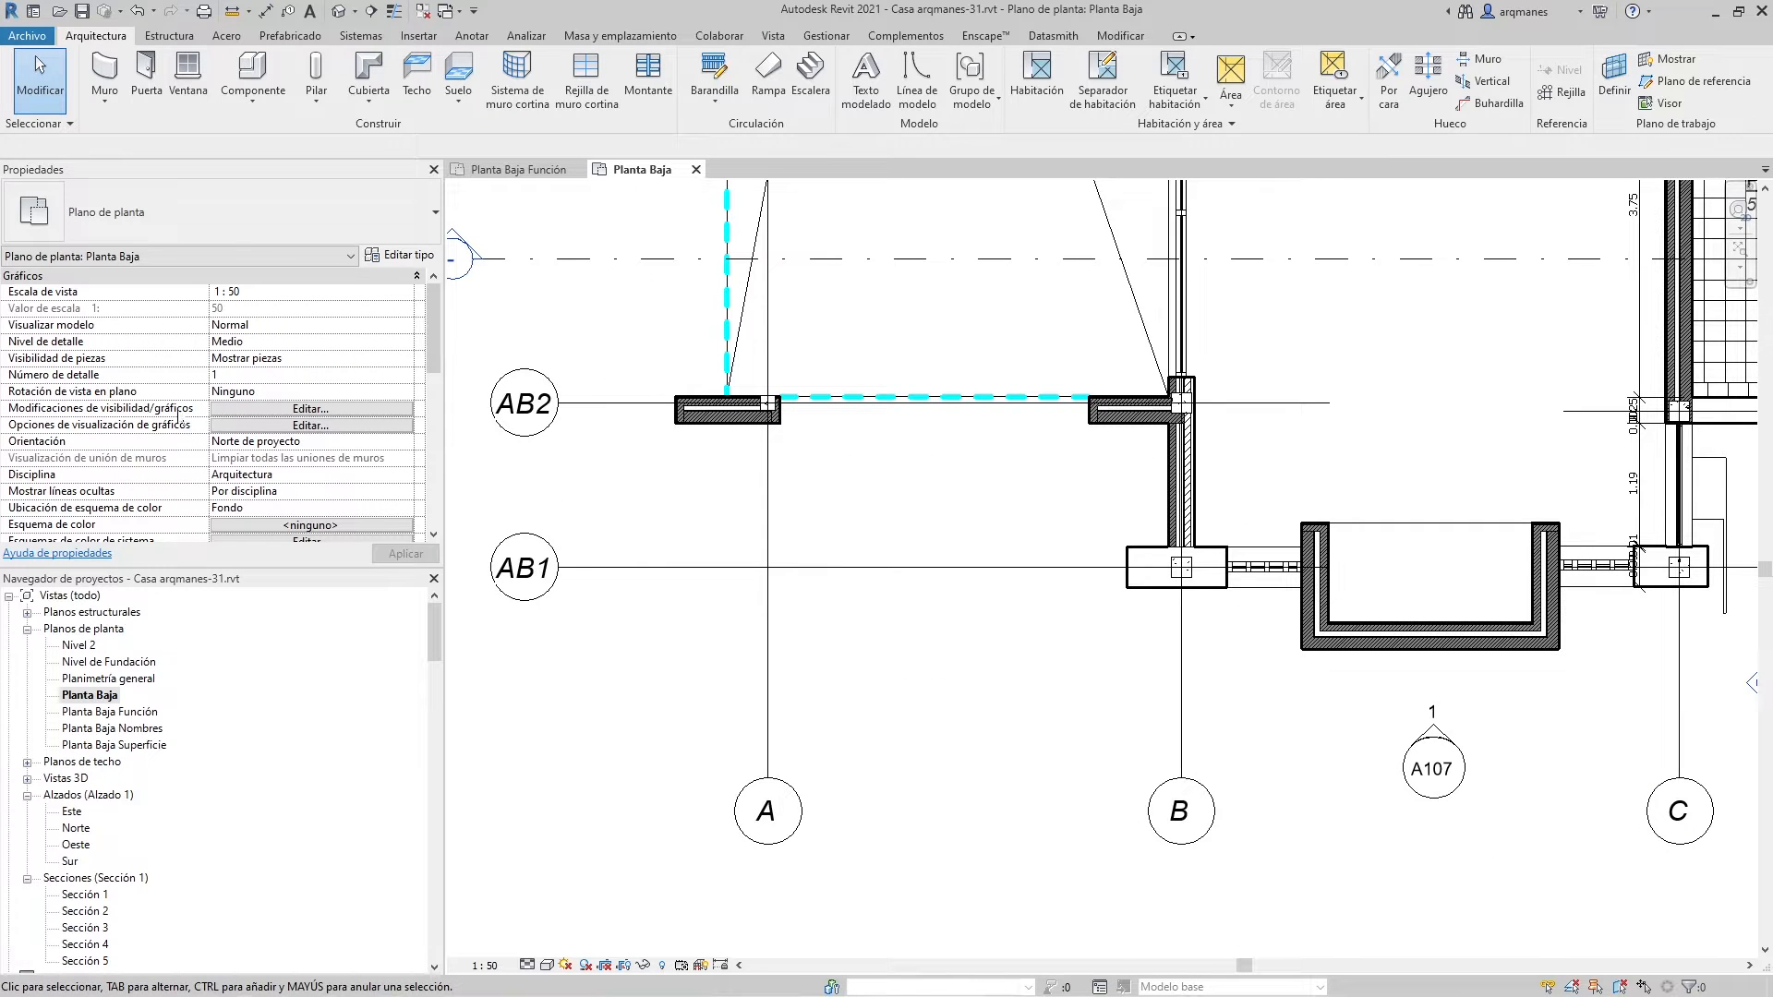
pyautogui.click(321, 411)
pyautogui.moveTo(422, 112); pyautogui.dragTo(489, 100)
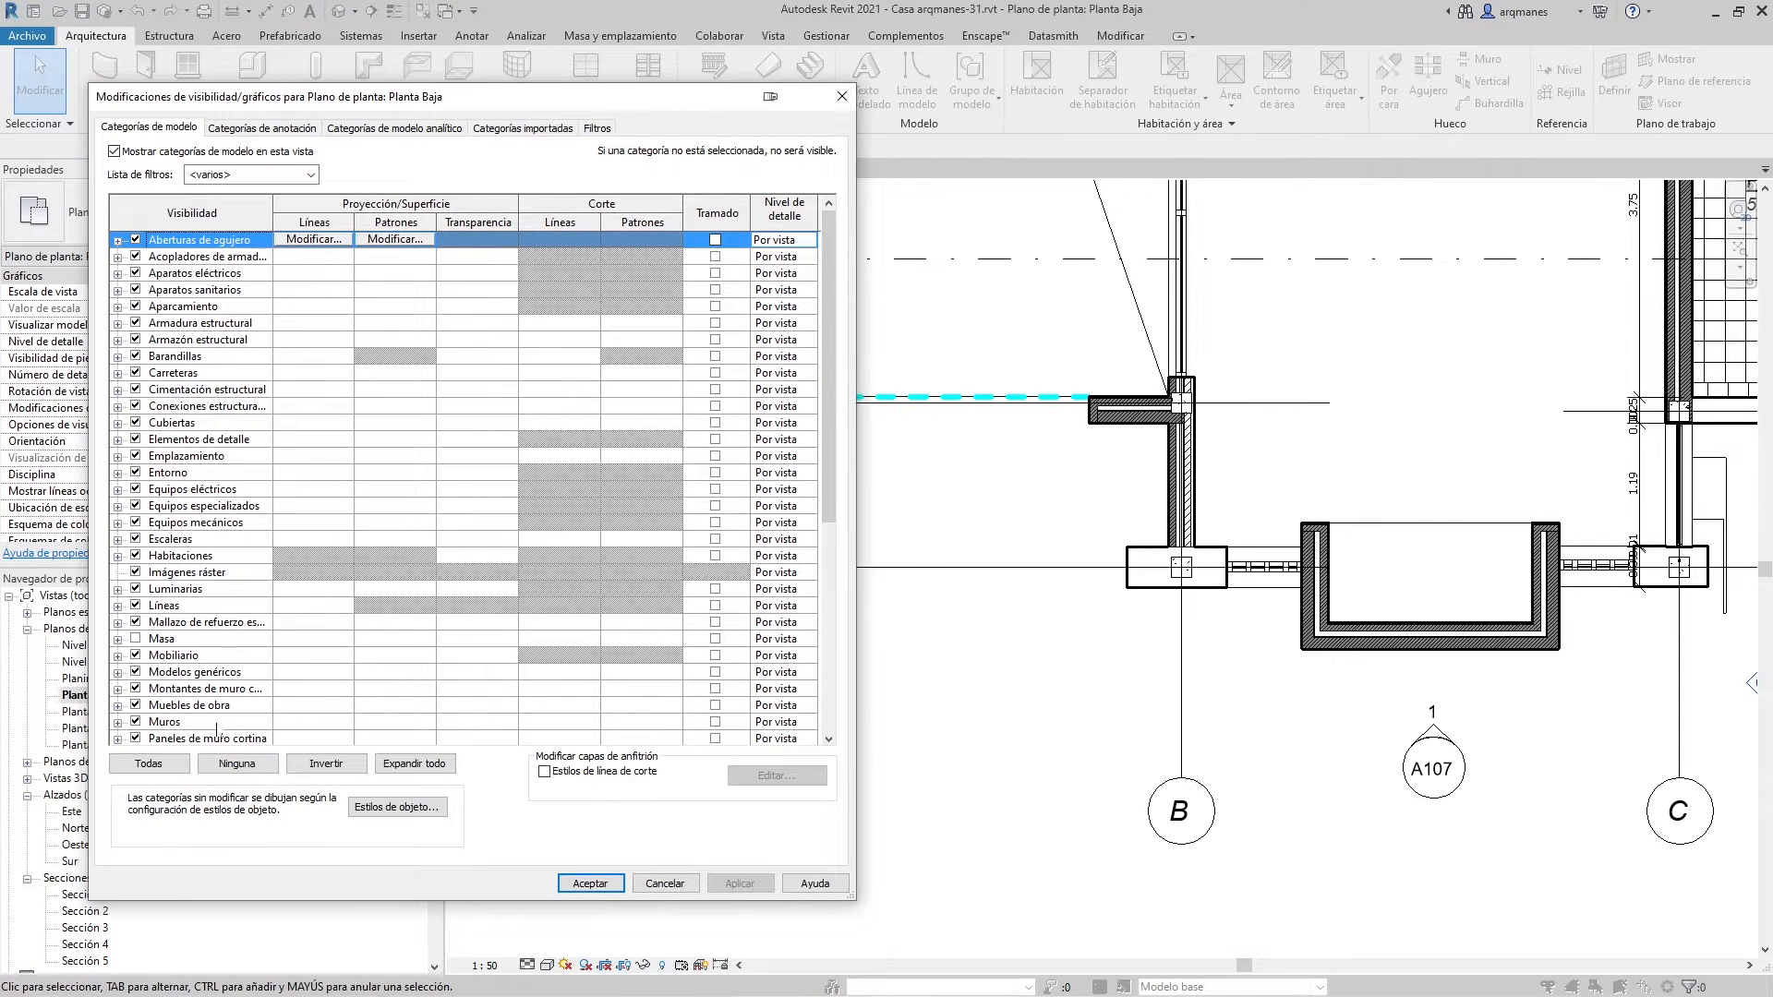
pyautogui.scroll(-7, 240, 617)
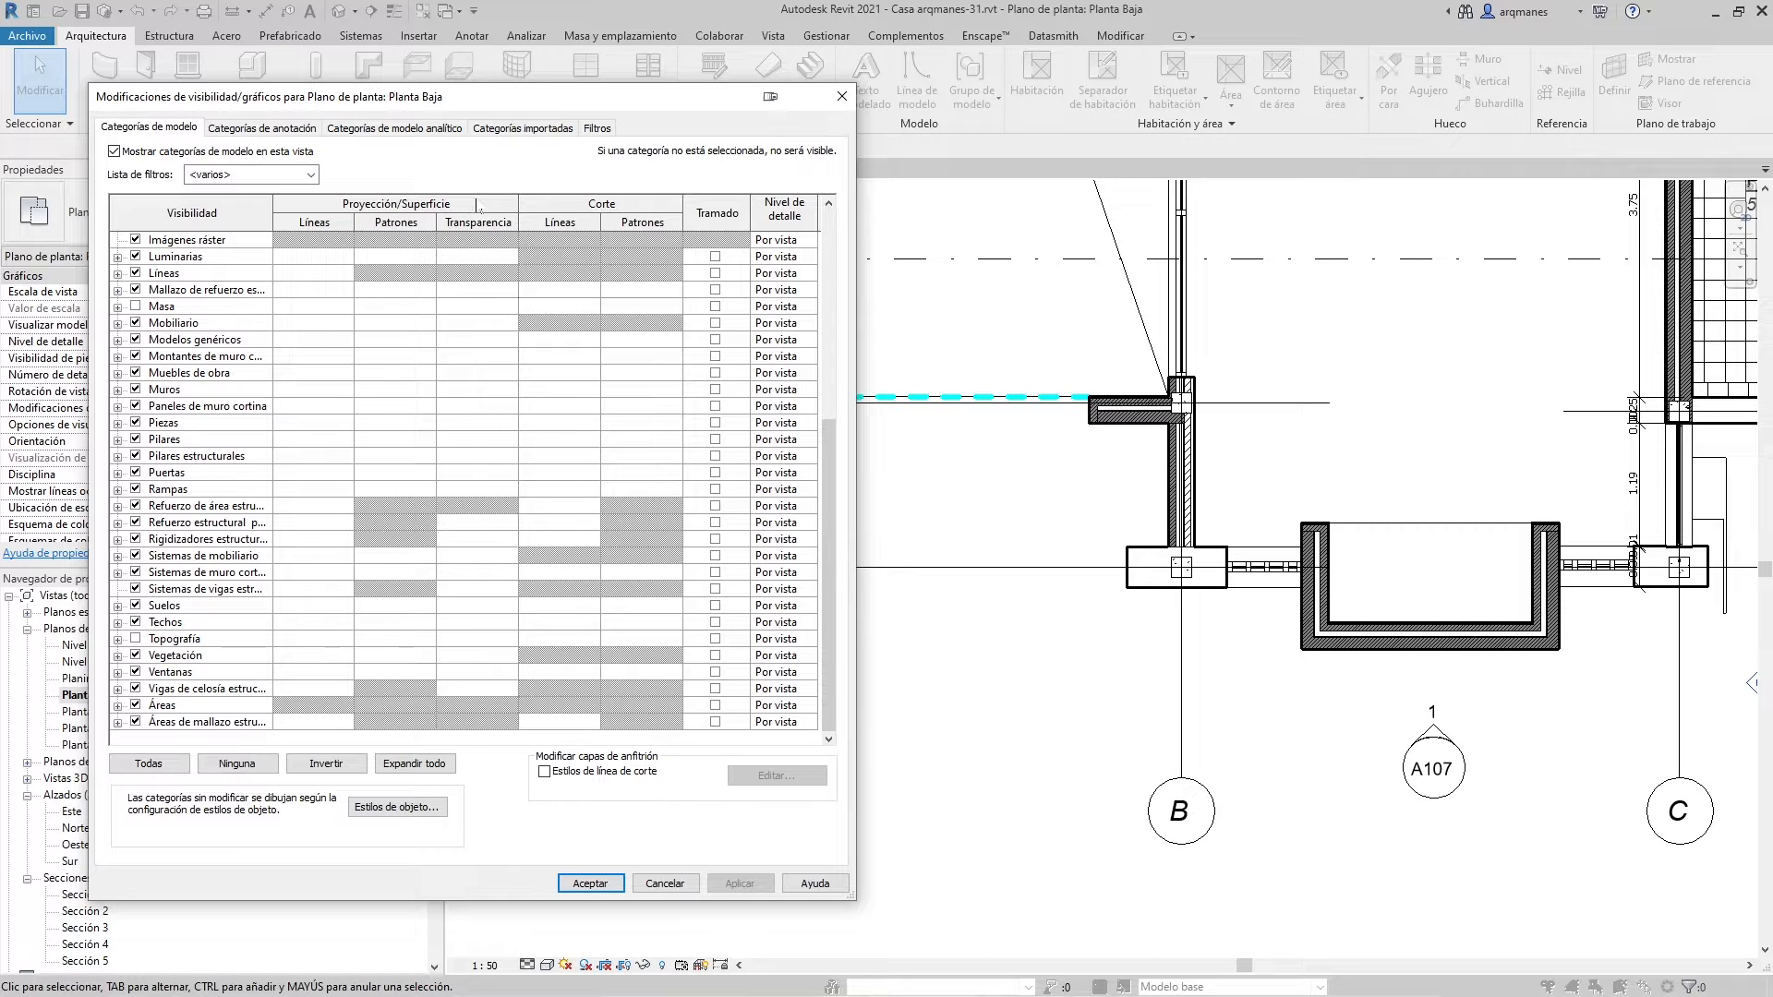
pyautogui.click(589, 882)
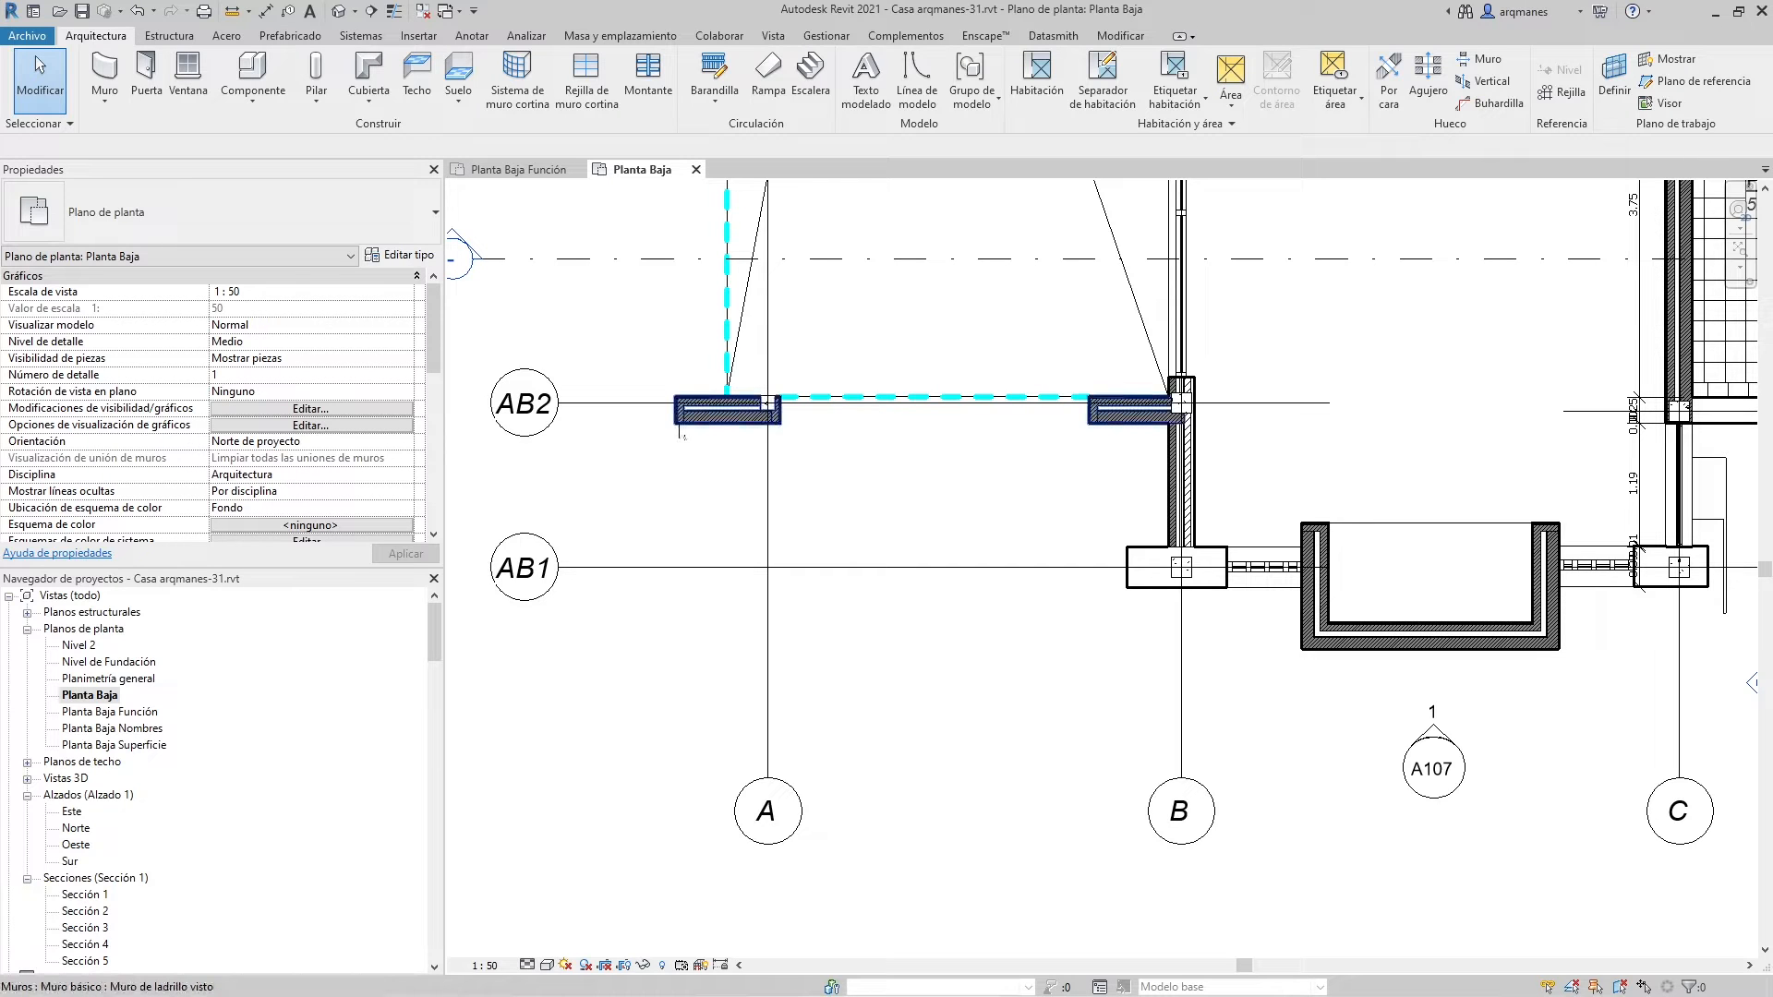
# Start a new wall similar to the brick wall on grid AB2, with its top constraint unconnected and an unconnected height of 0.90
pyautogui.click(698, 426)
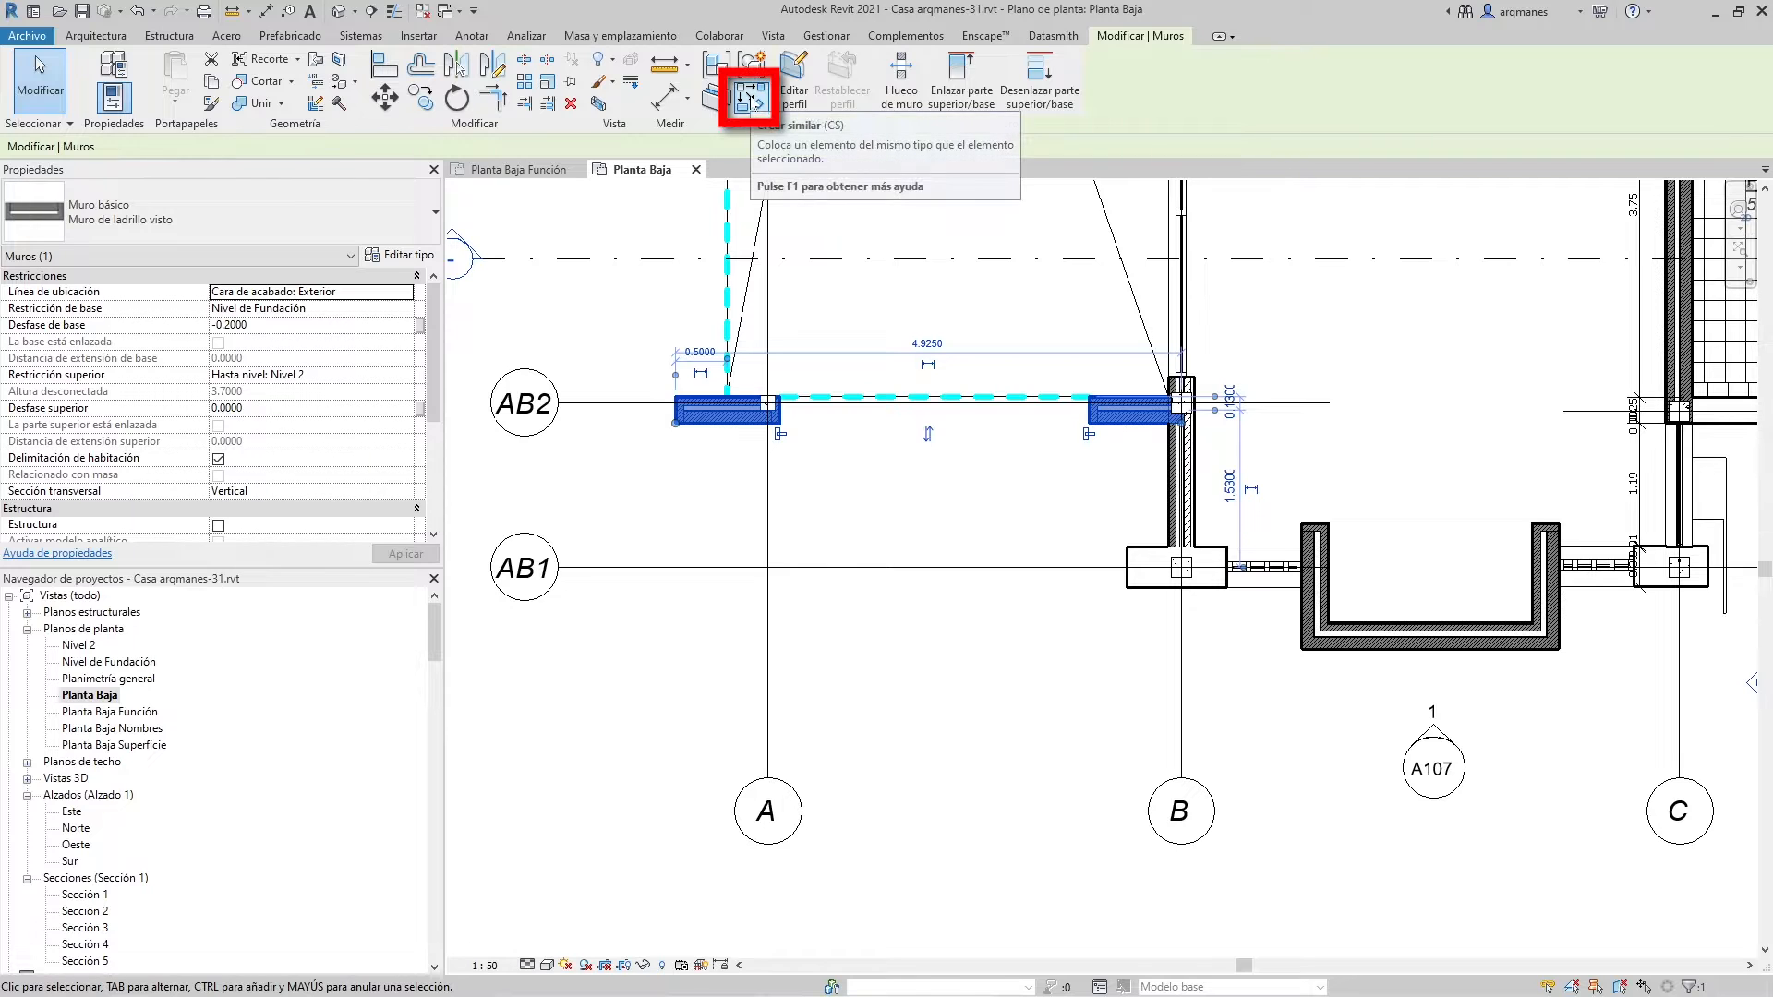
pyautogui.click(755, 101)
pyautogui.click(325, 146)
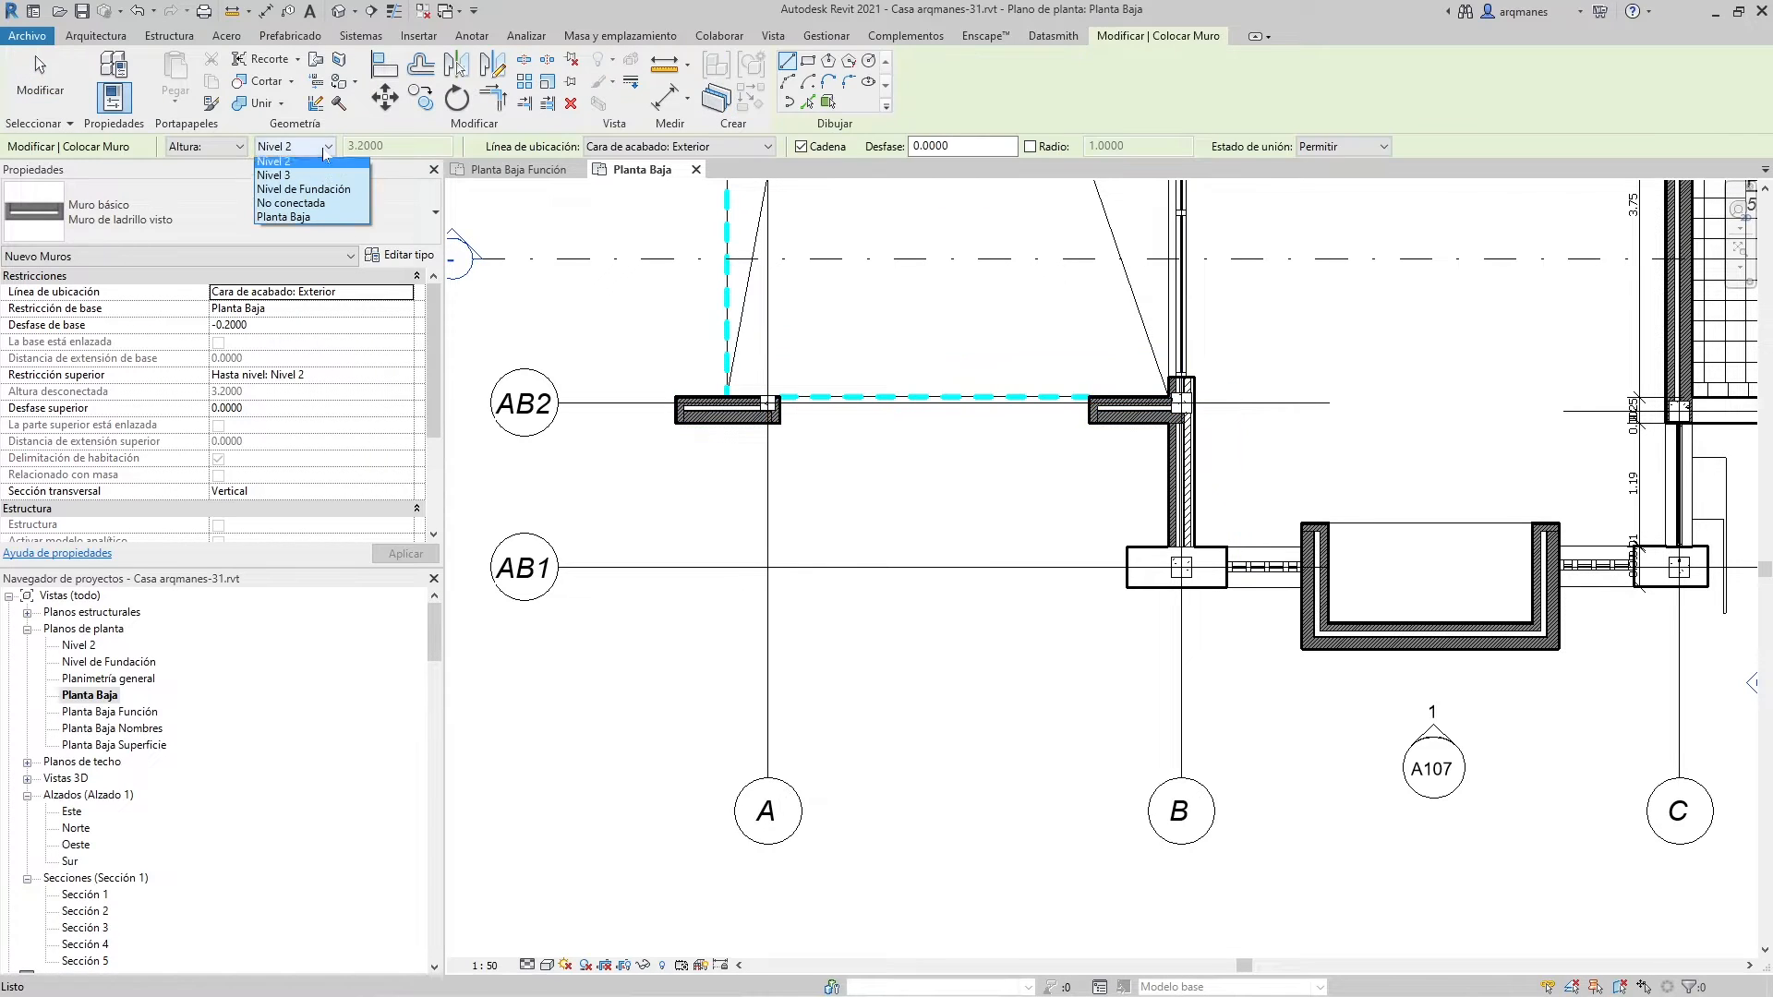
pyautogui.click(286, 221)
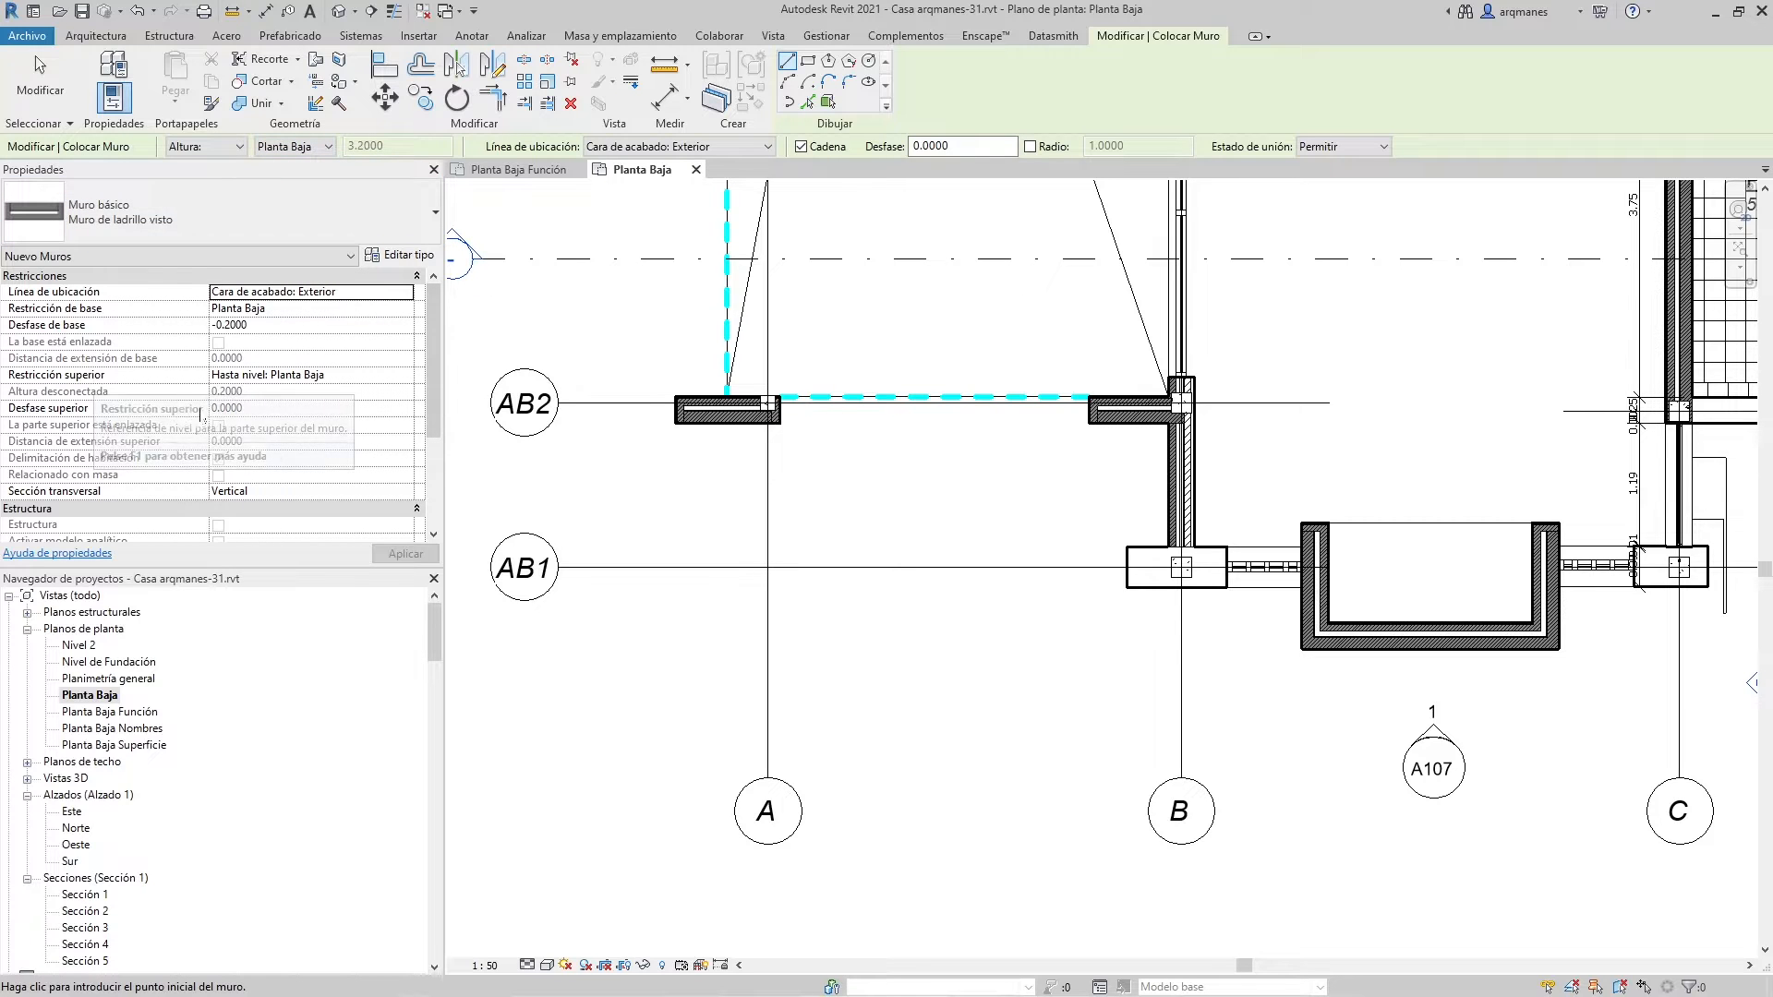
pyautogui.click(351, 376)
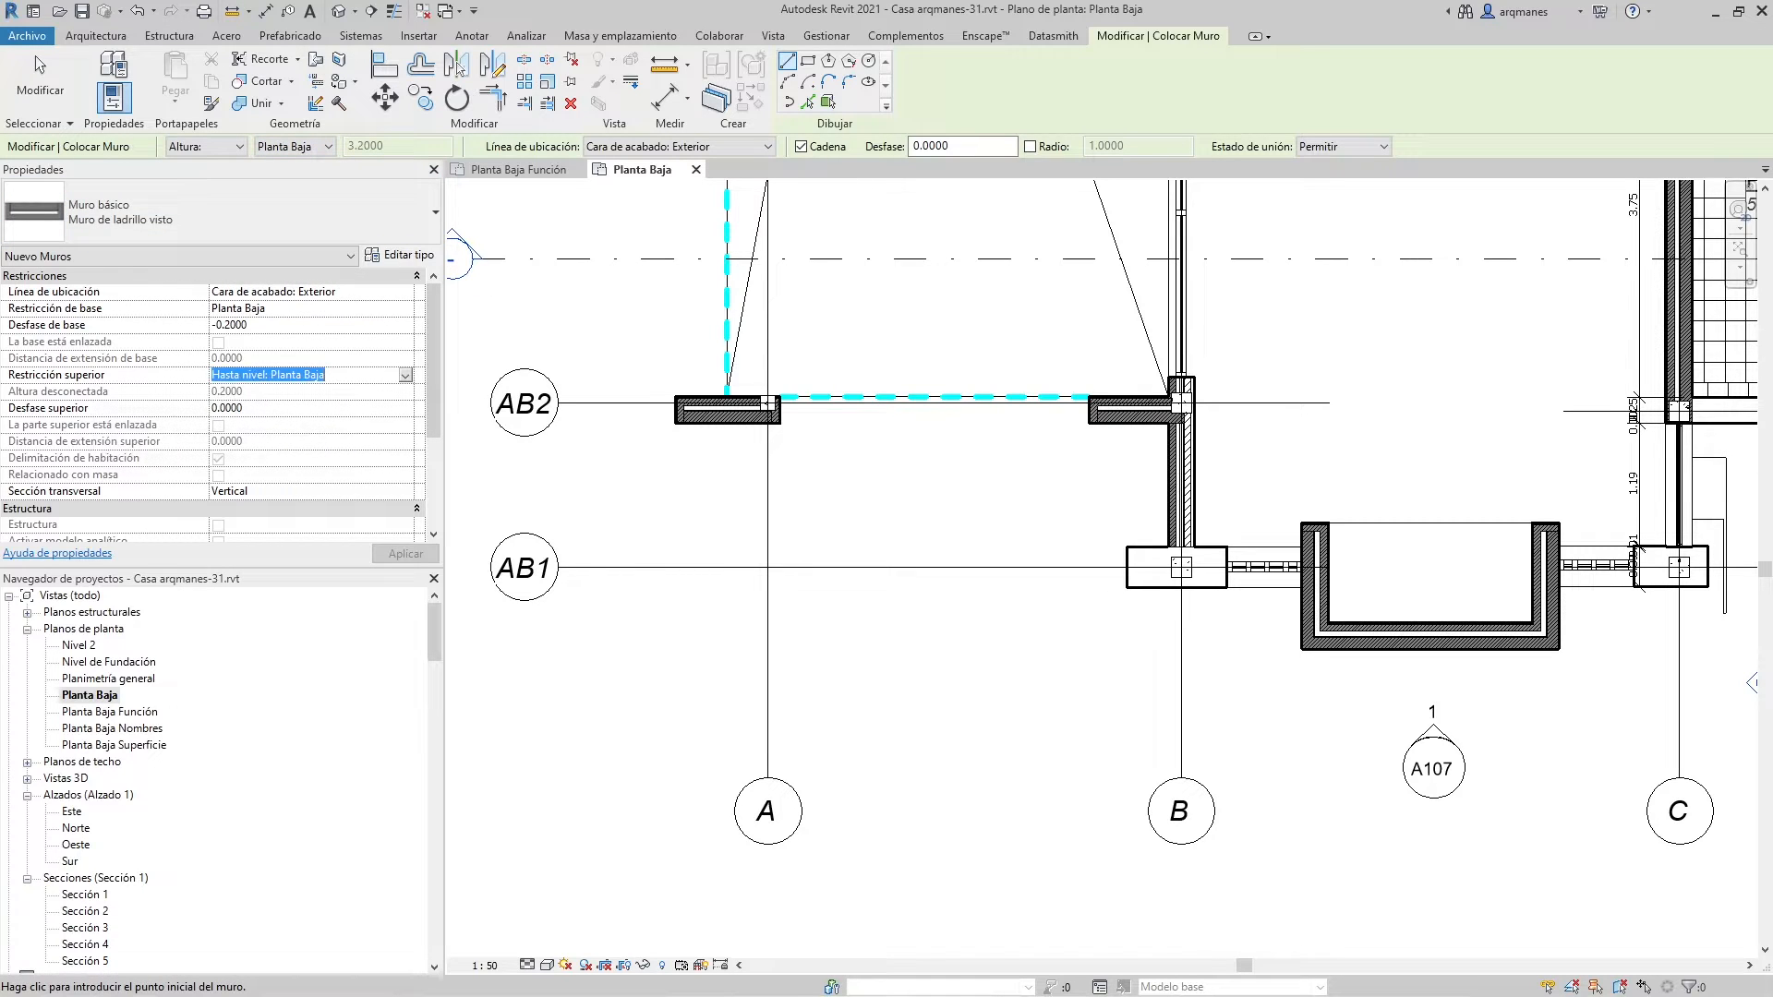
pyautogui.click(404, 376)
pyautogui.click(243, 393)
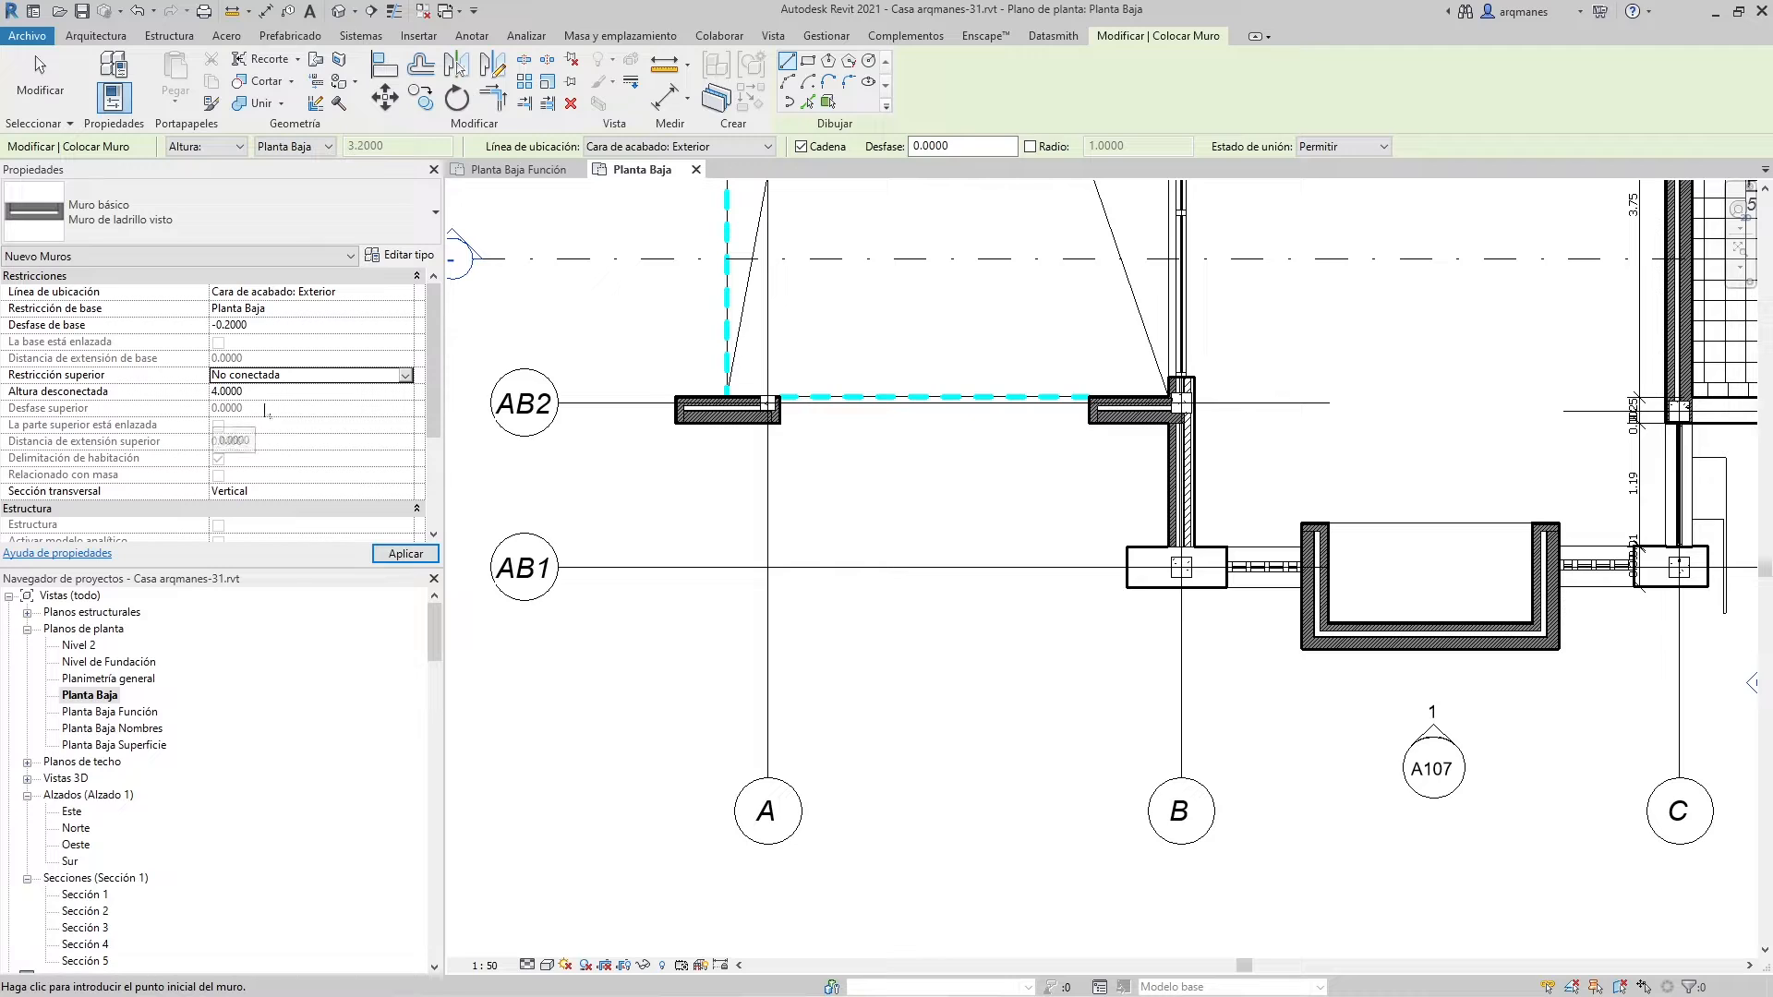
pyautogui.click(285, 394)
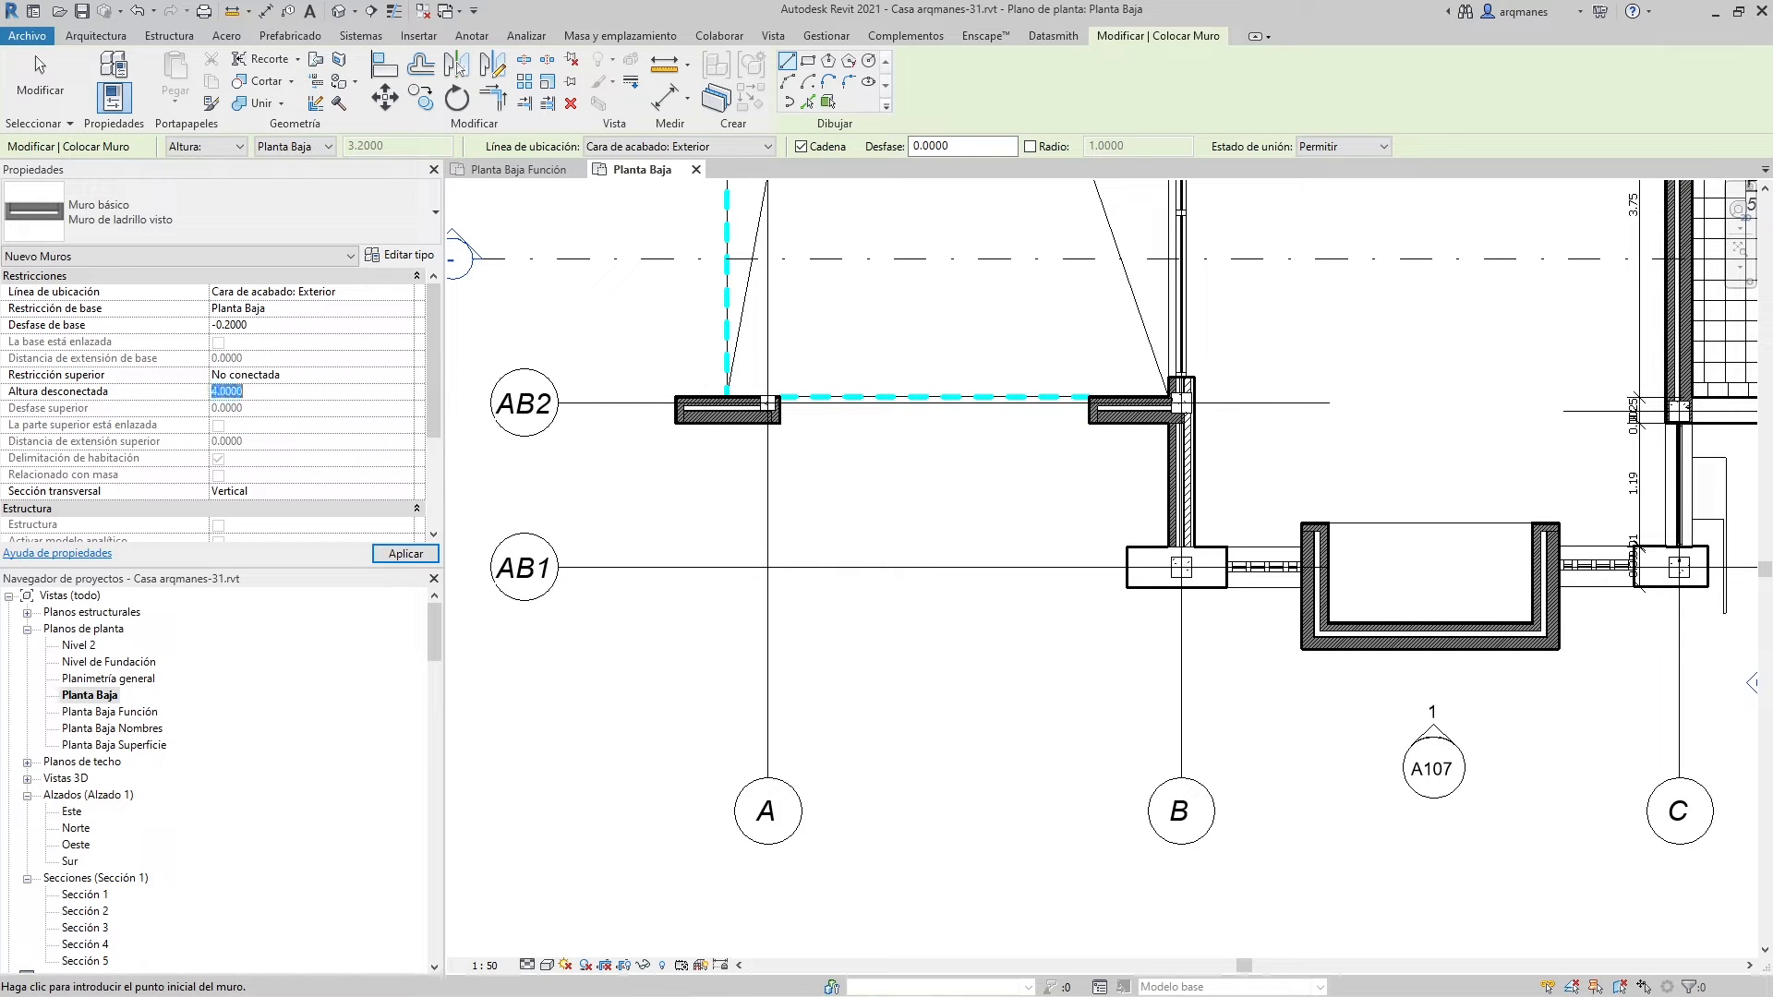
pyautogui.write('0.90')
pyautogui.click(404, 558)
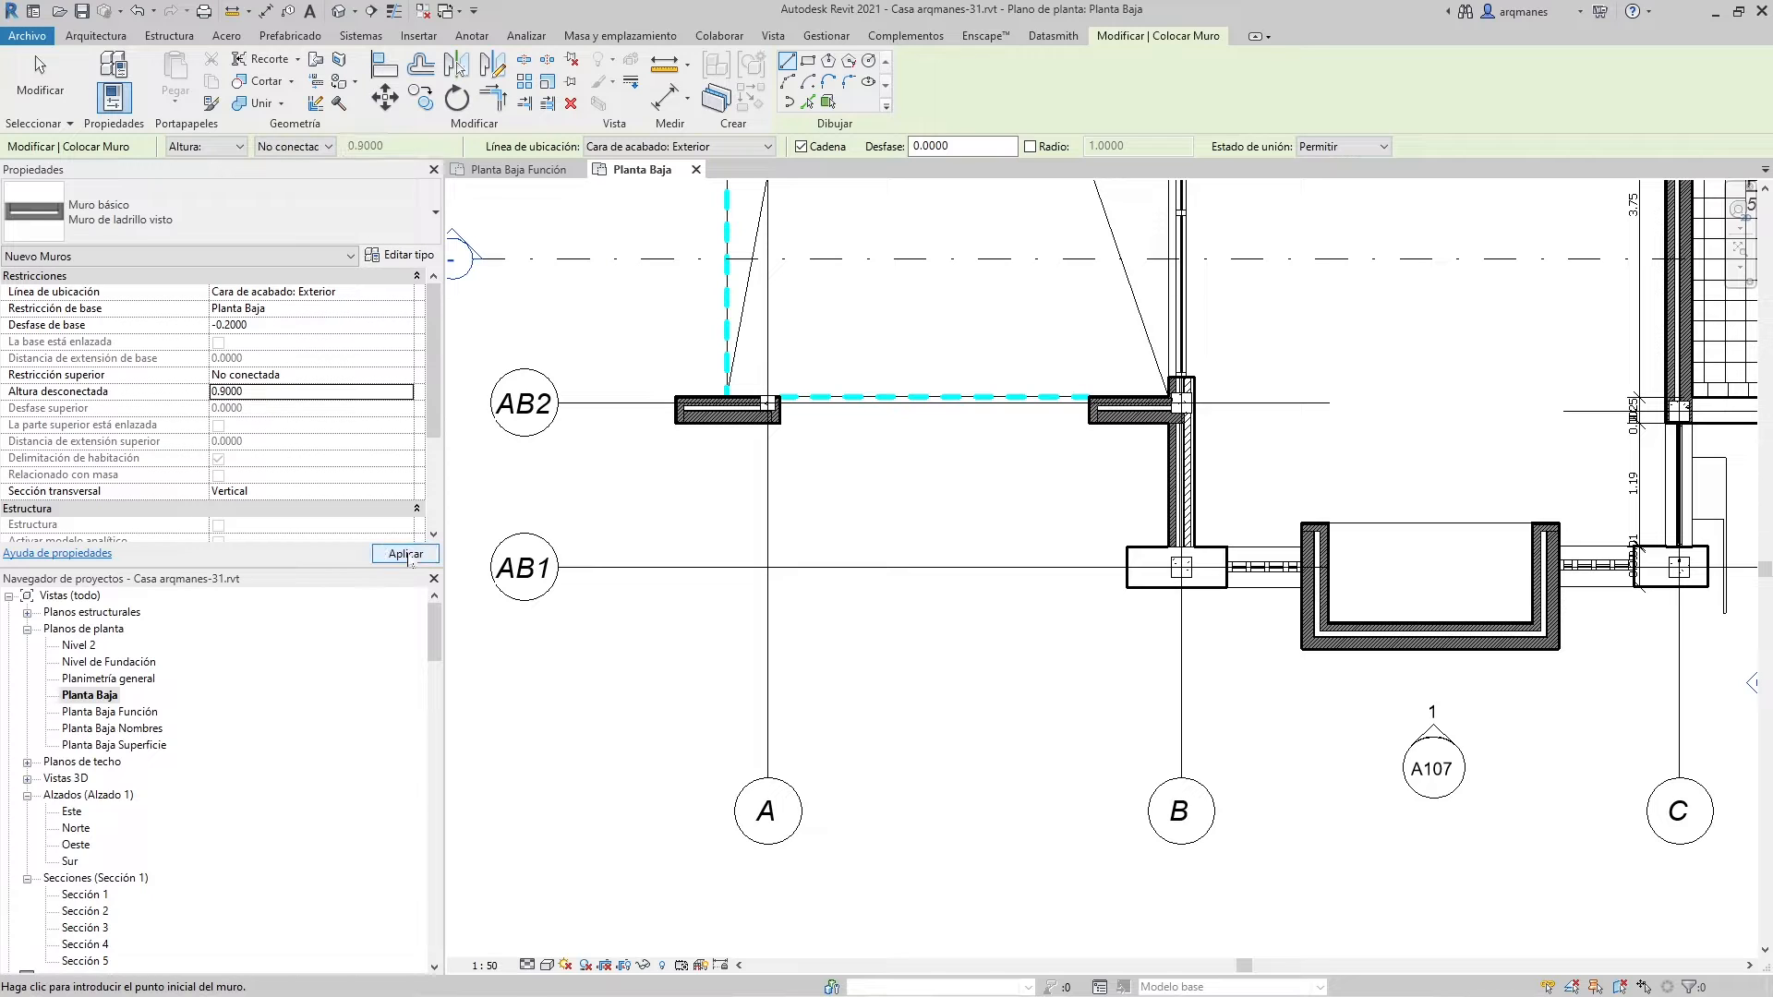
# Draw a U-shaped chain of three low walls between grids A and B below grid AB2, with a base about 4.03 m long
pyautogui.click(744, 494)
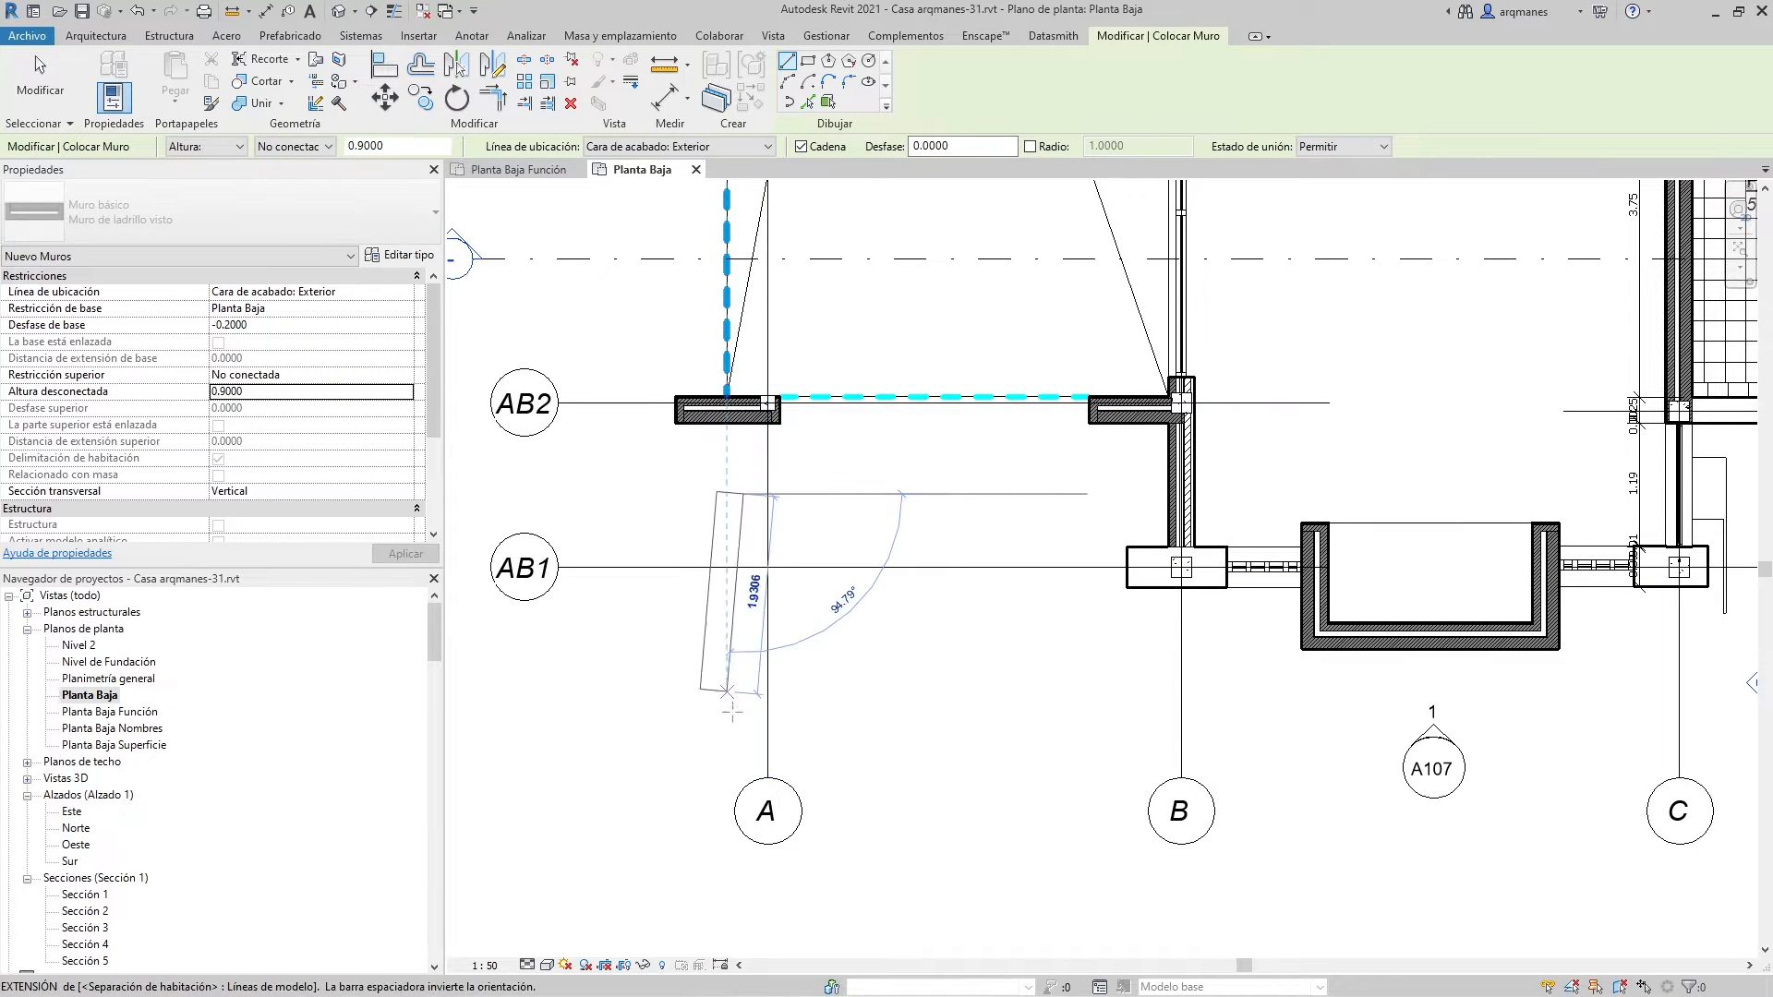
pyautogui.click(731, 739)
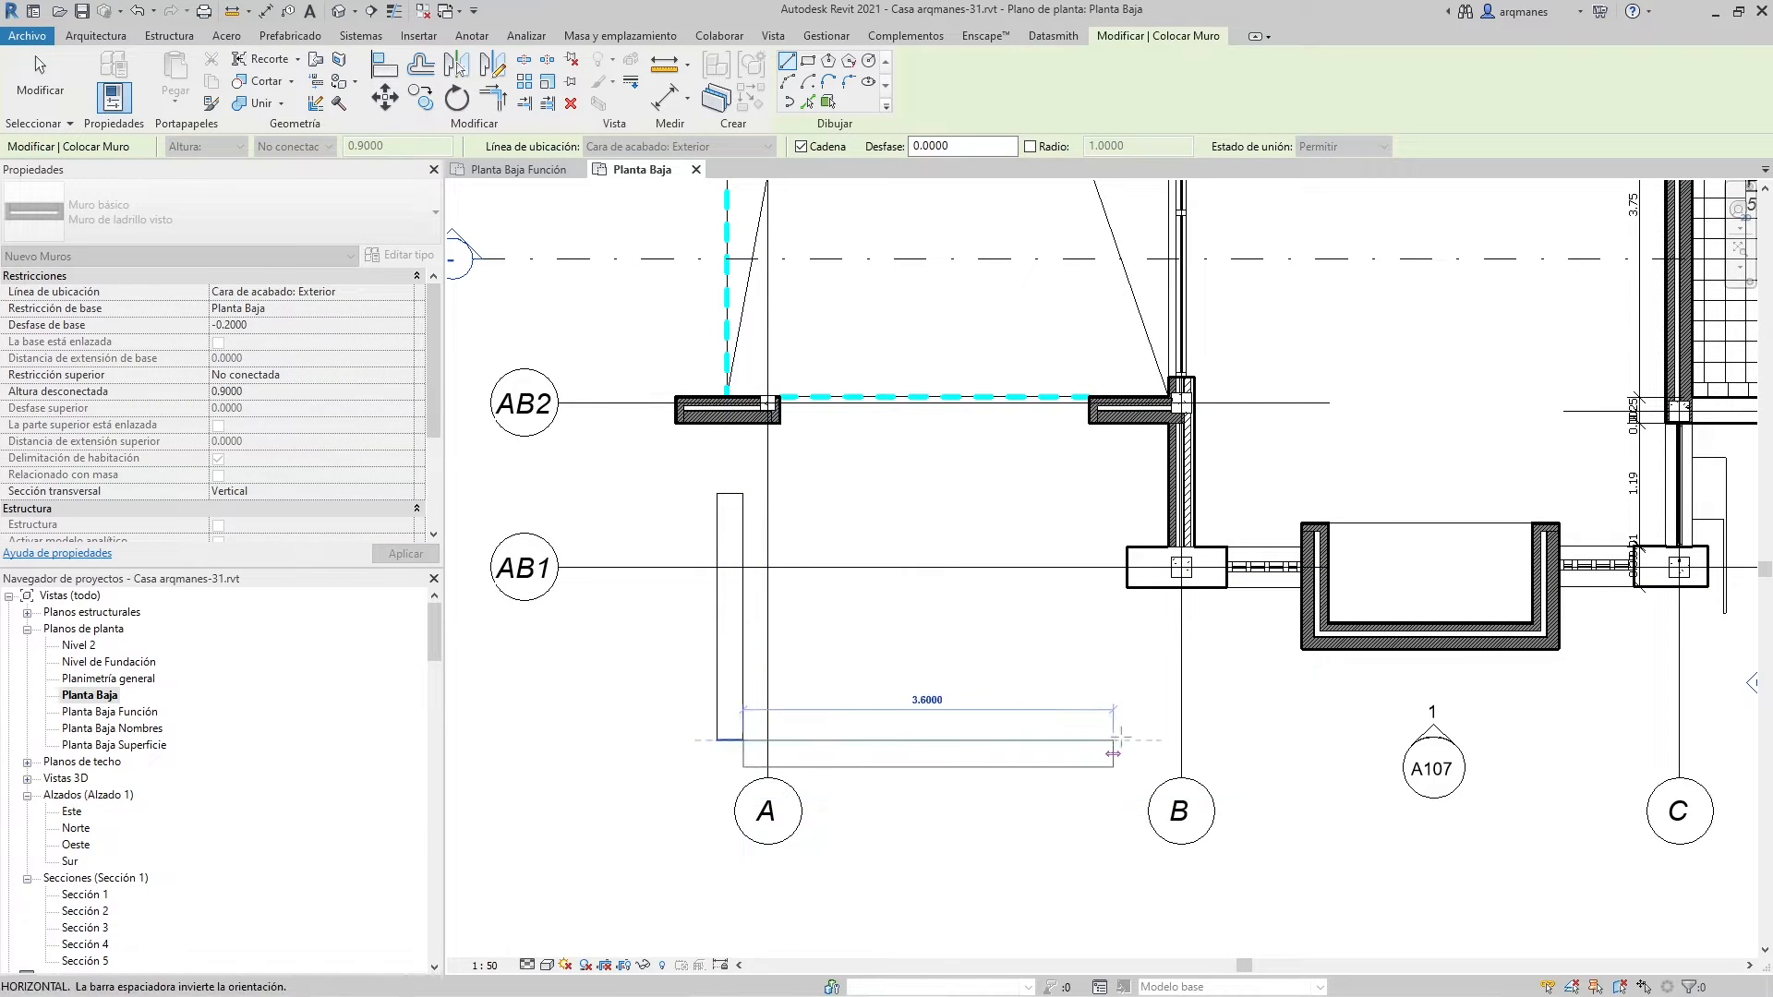
pyautogui.click(1144, 752)
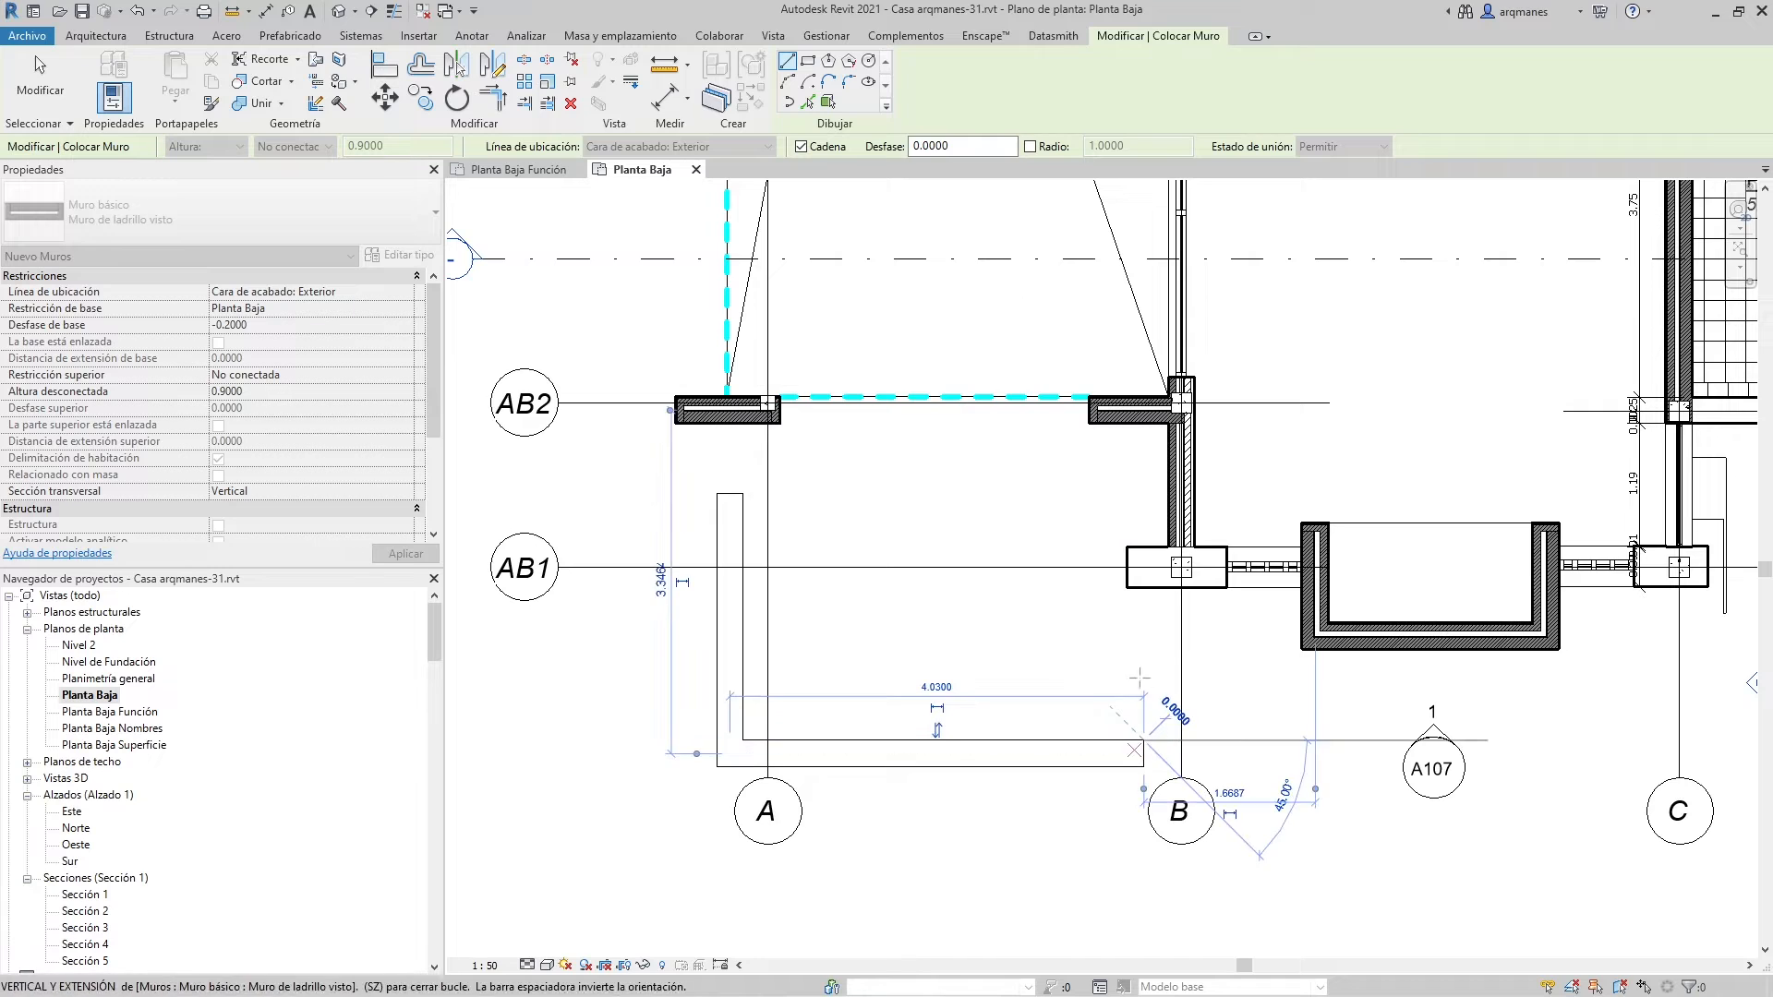
pyautogui.click(1157, 628)
pyautogui.press('Escape')
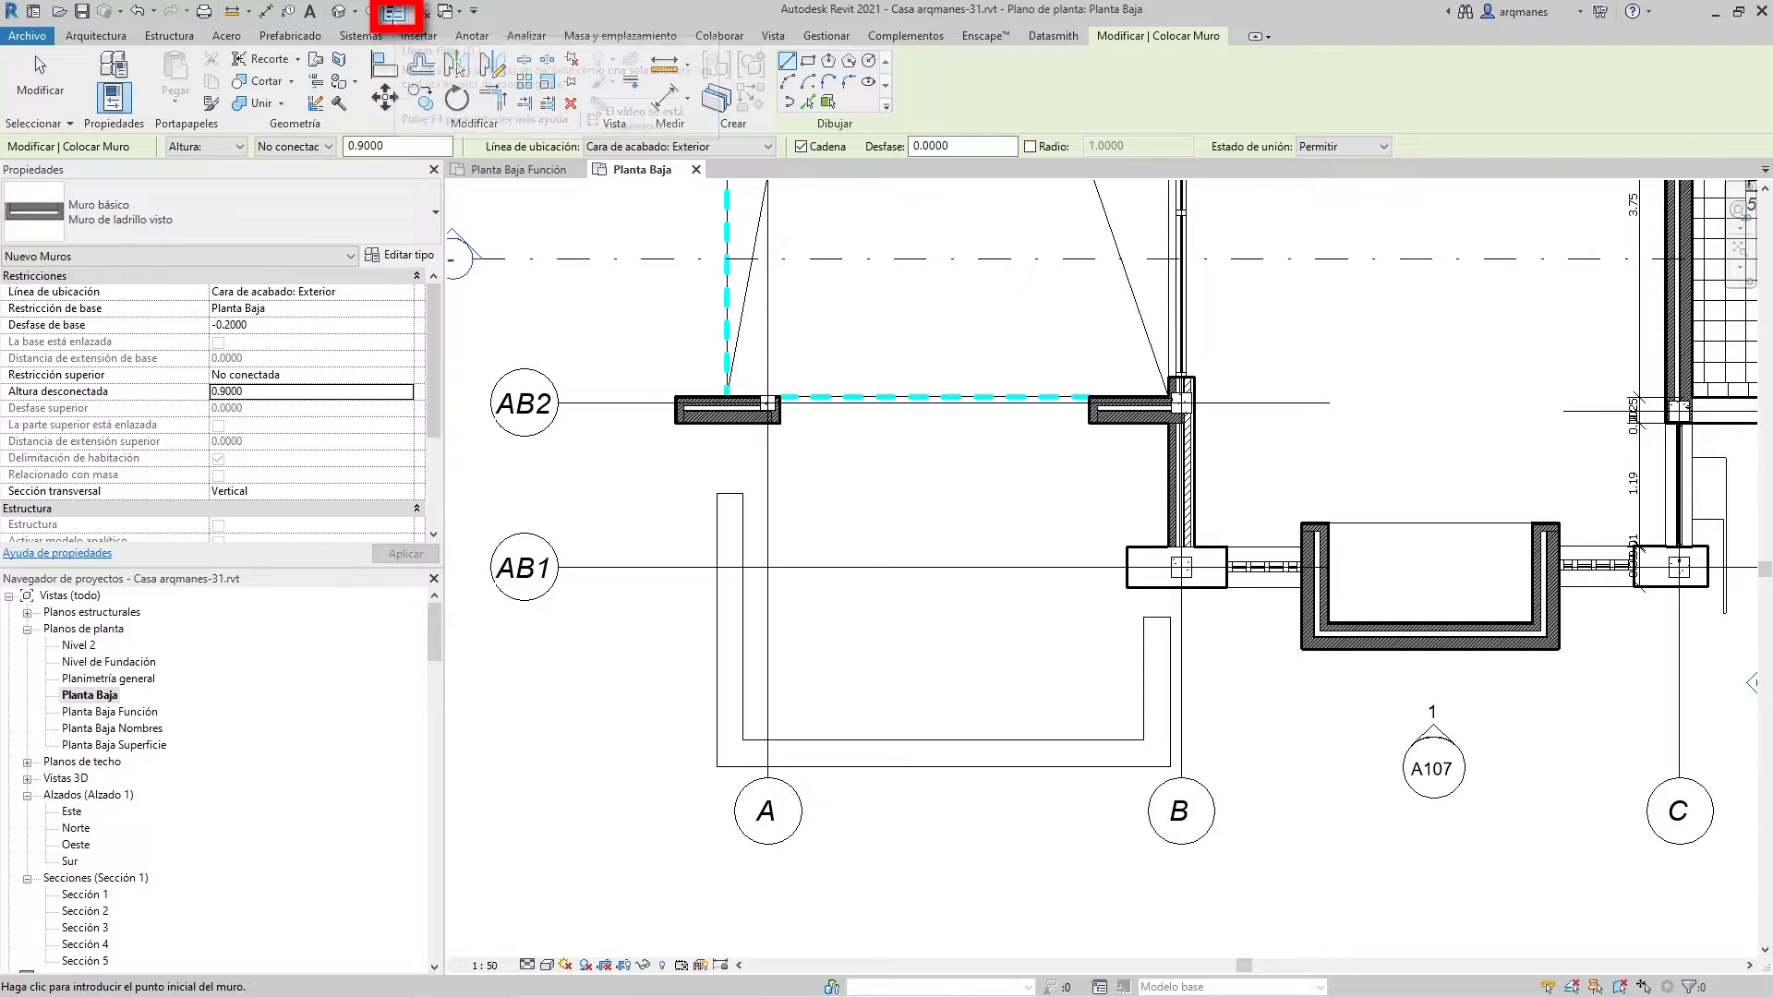
# Compare the plan's line weights with thin lines switched on and off
pyautogui.click(394, 12)
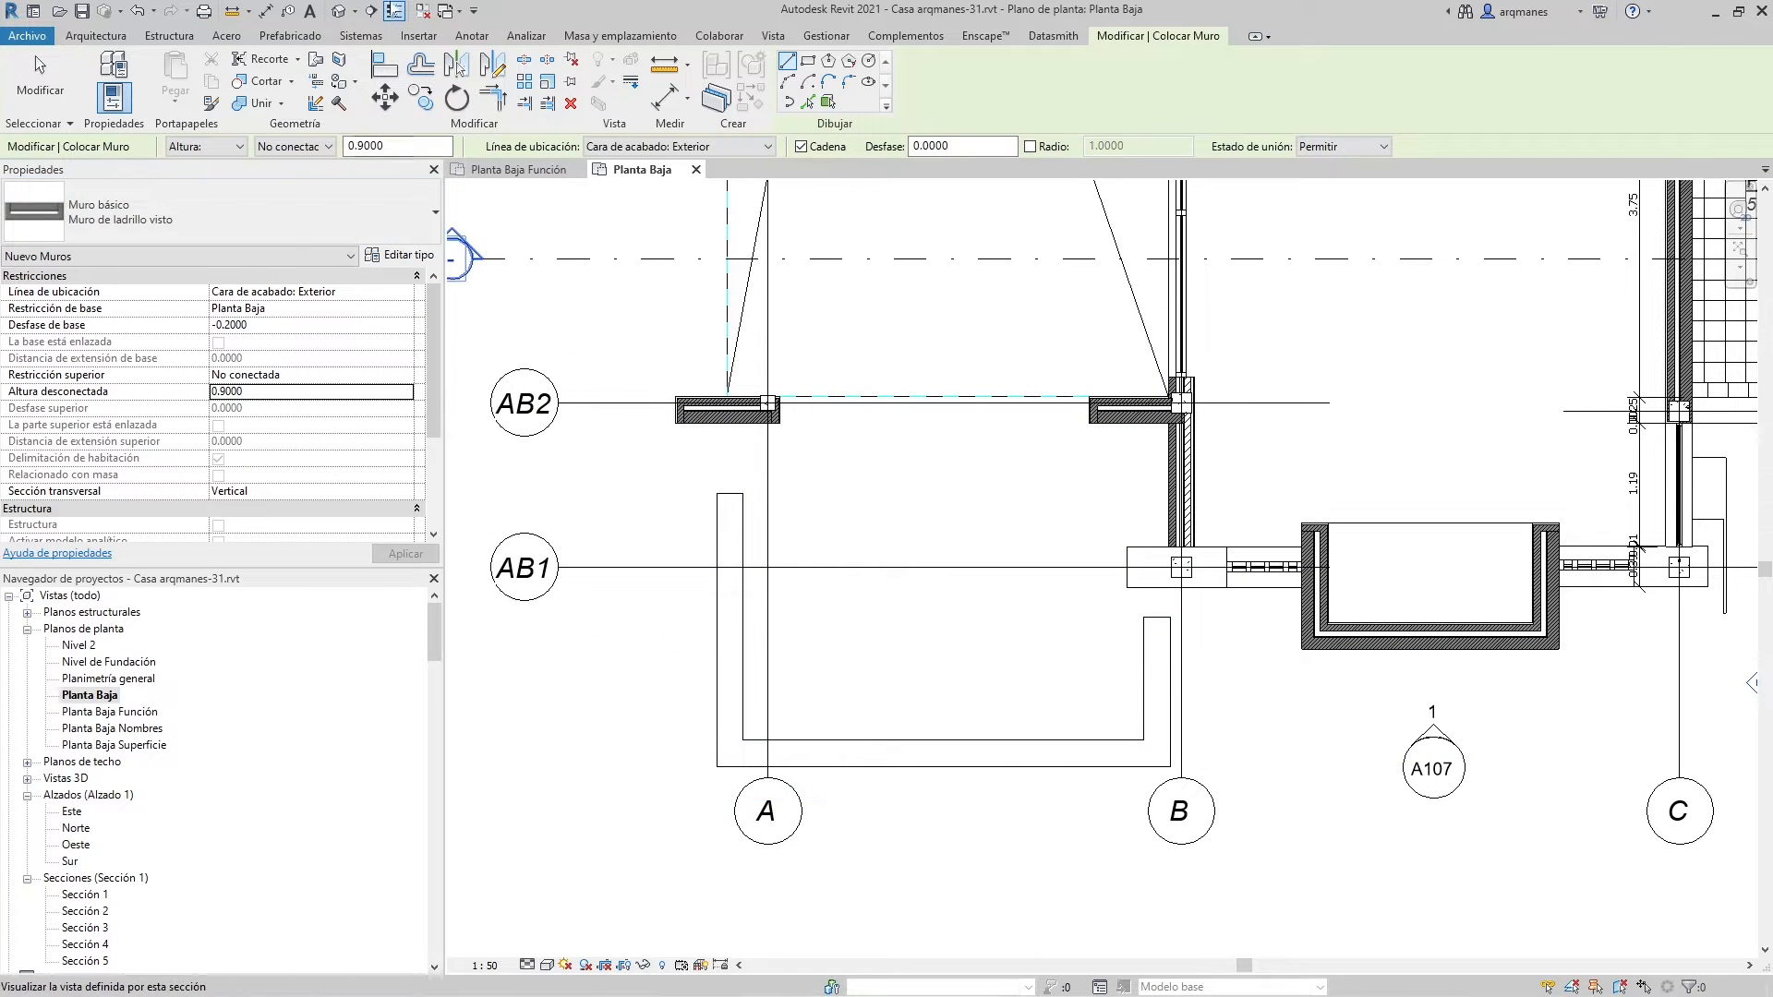
pyautogui.click(394, 13)
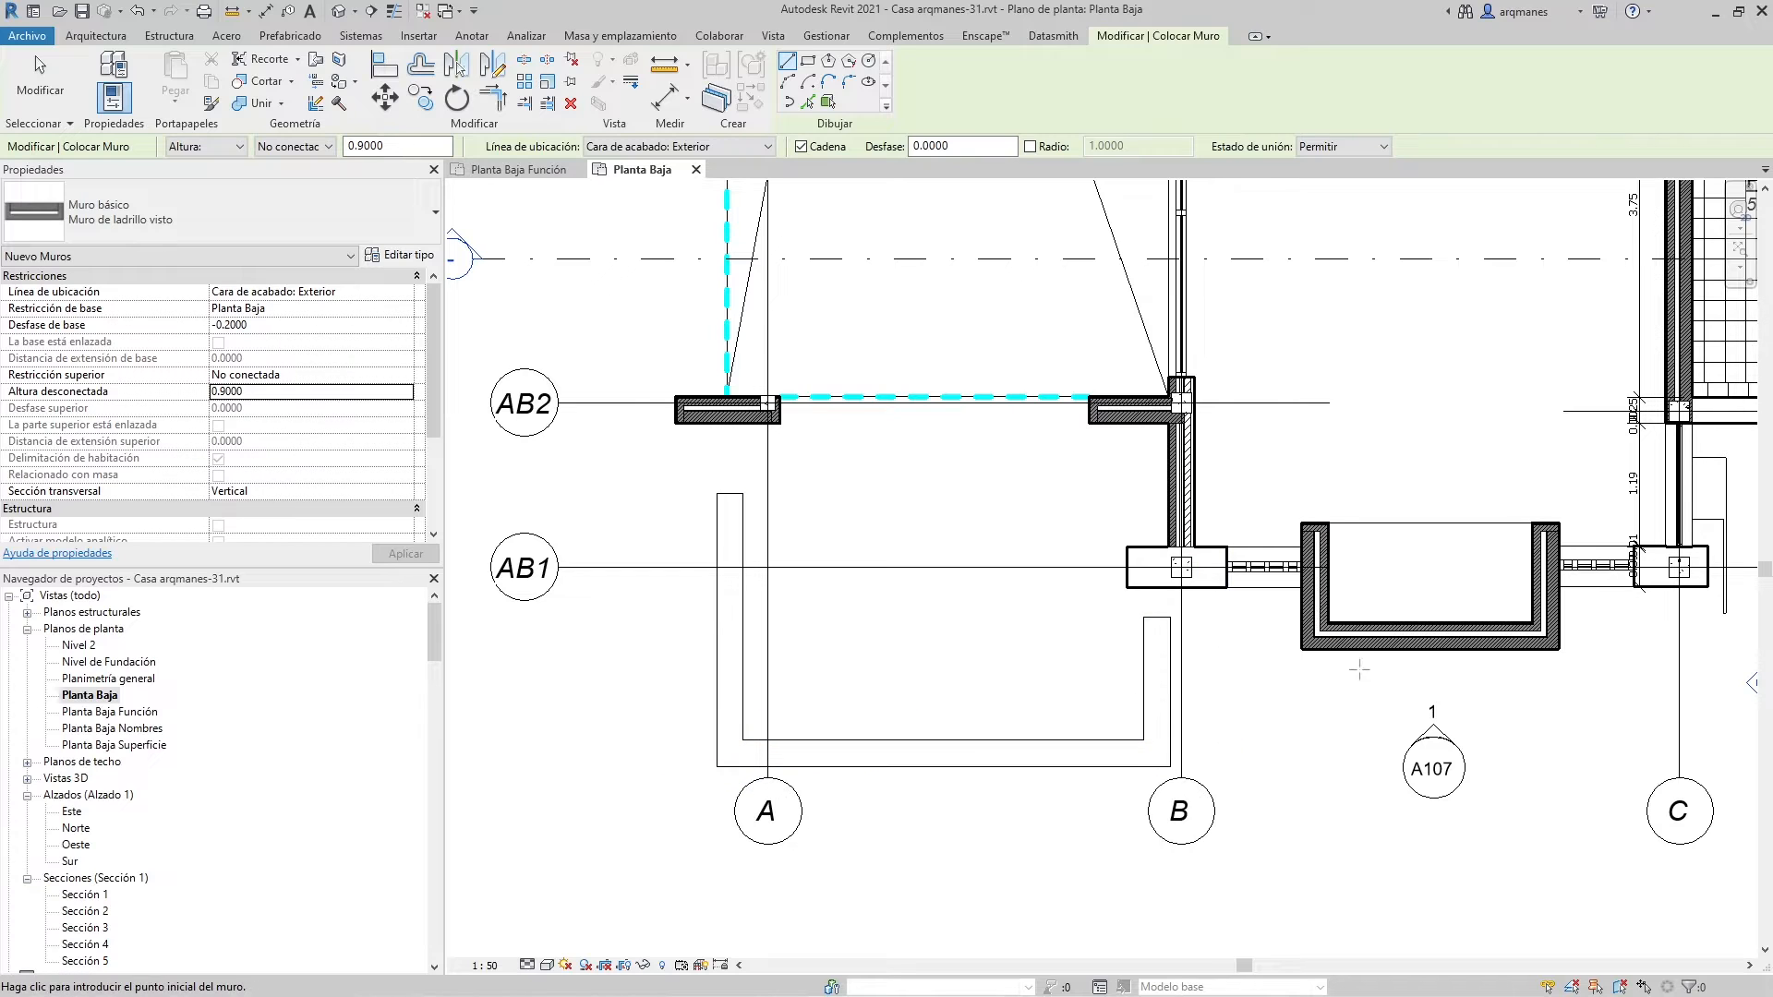
# In the view's visibility/graphics overrides, set the projection line pattern of the Muros category to Derribado and apply it
pyautogui.press('v')
pyautogui.press('g')
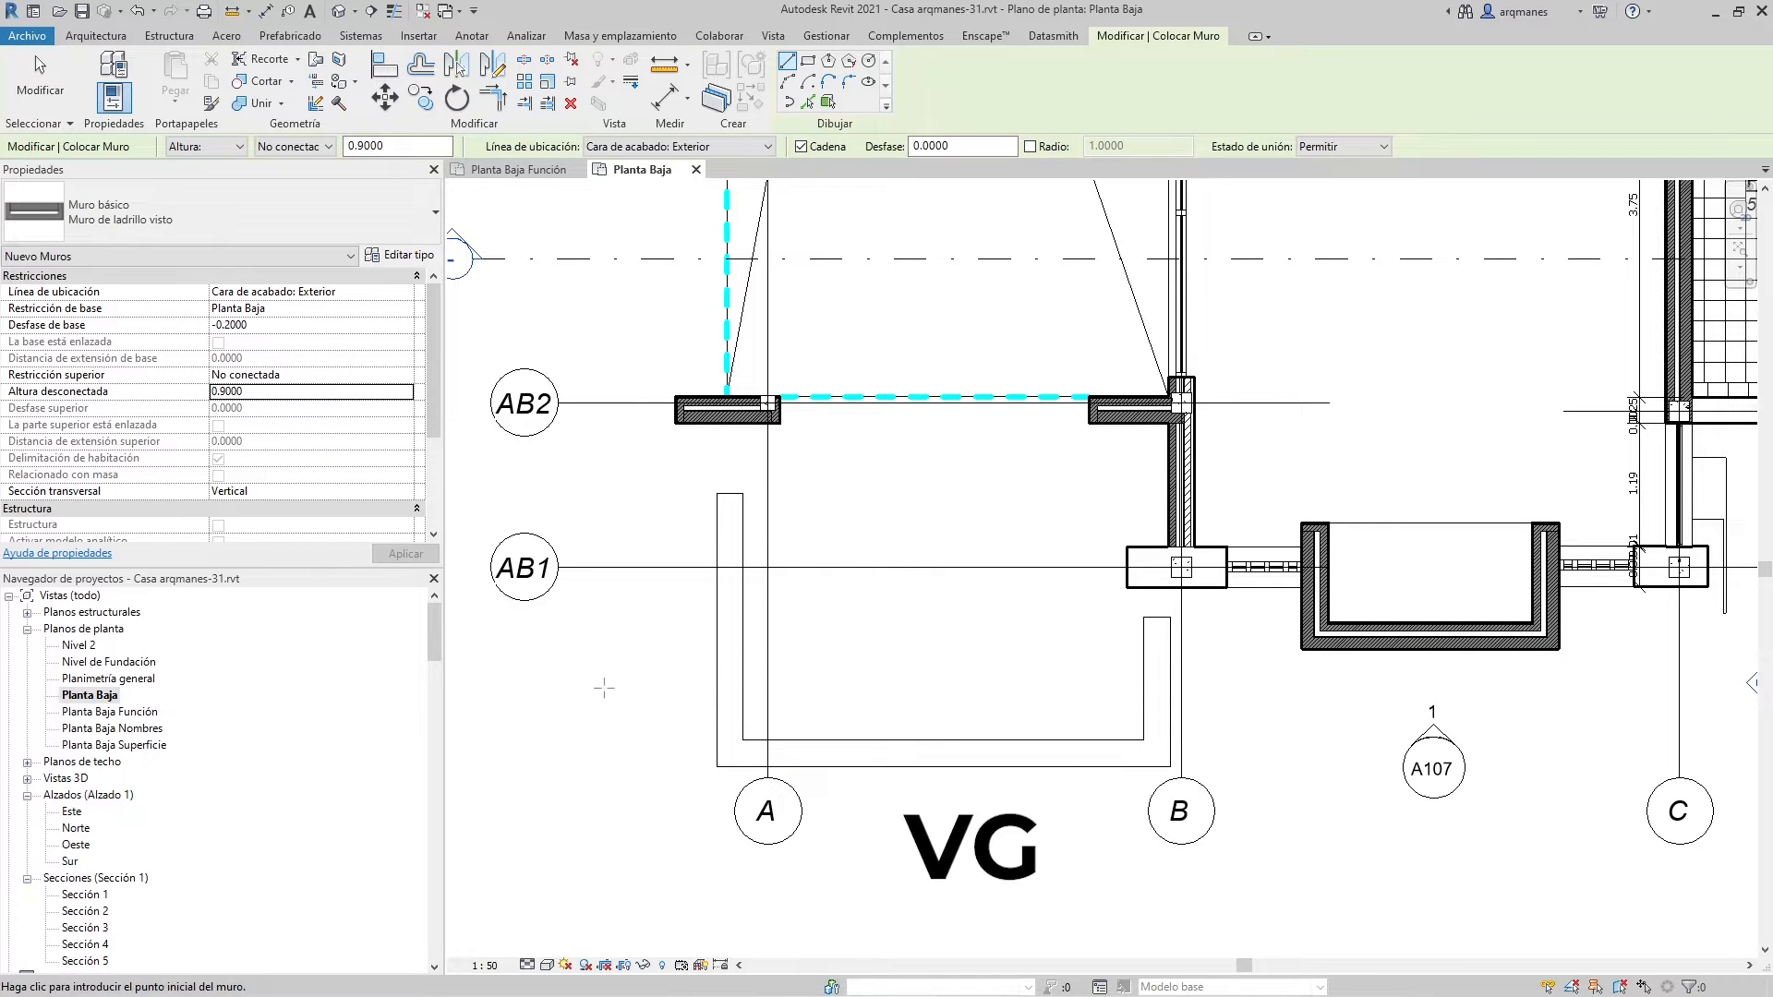
pyautogui.scroll(-5, 429, 464)
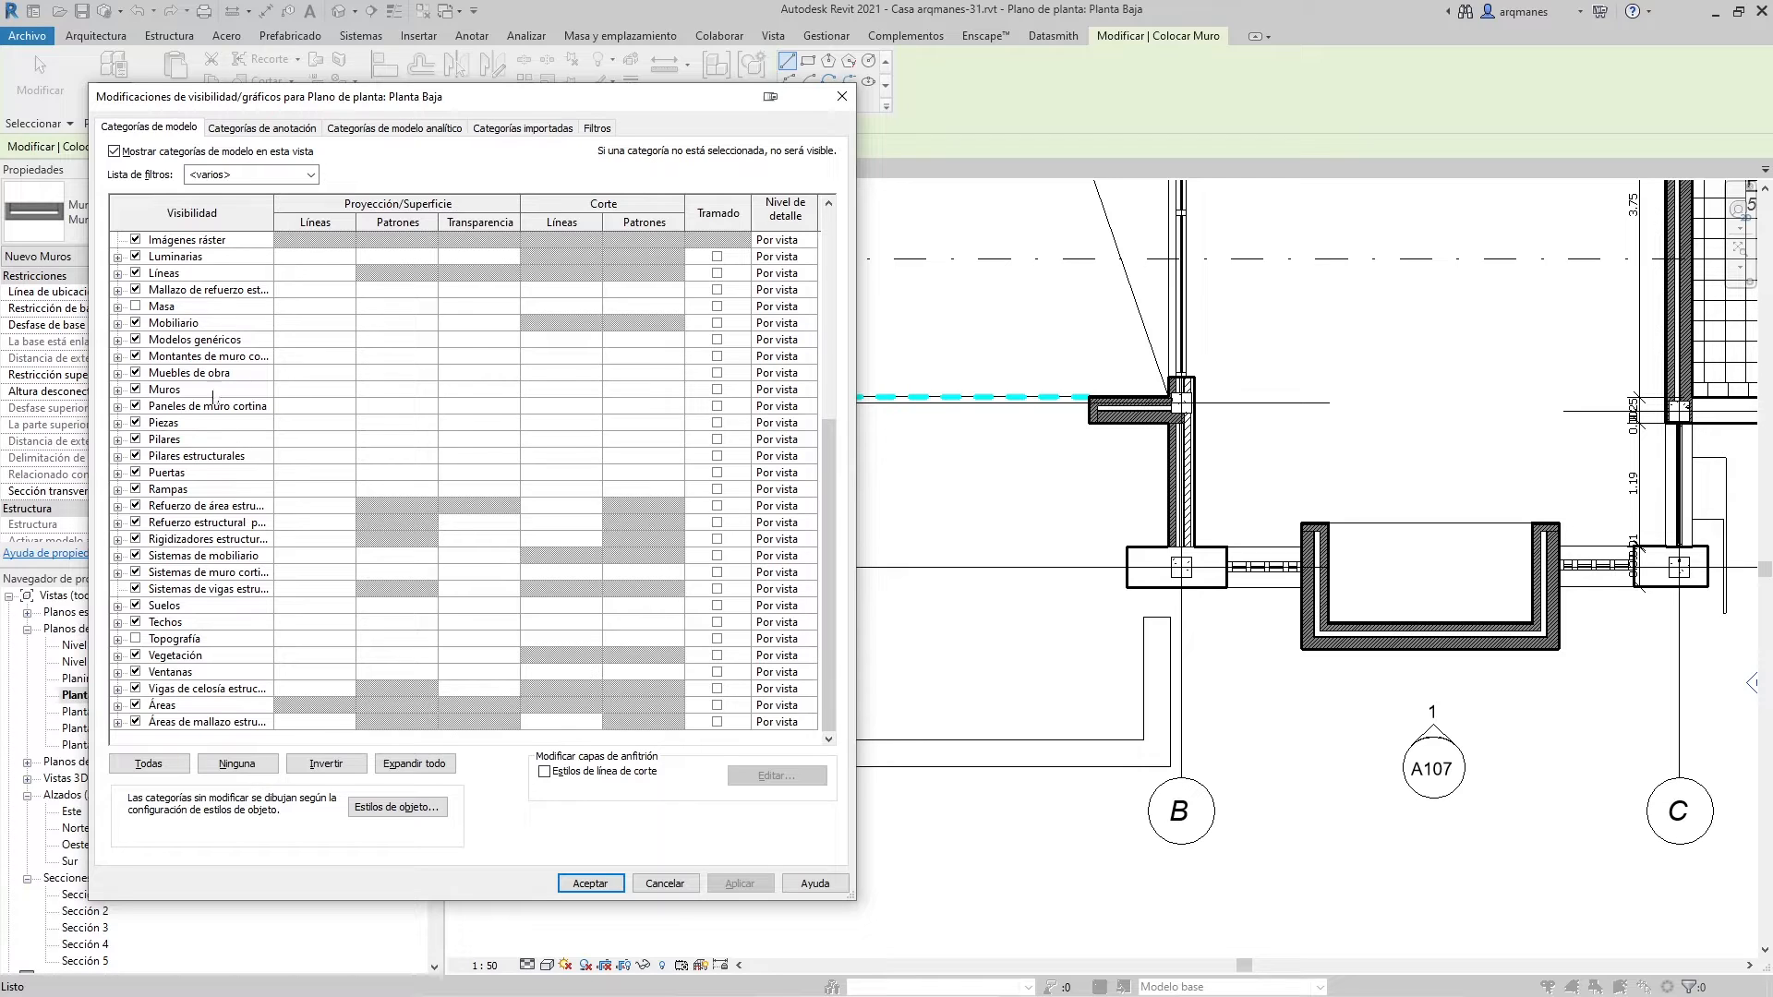
pyautogui.click(315, 391)
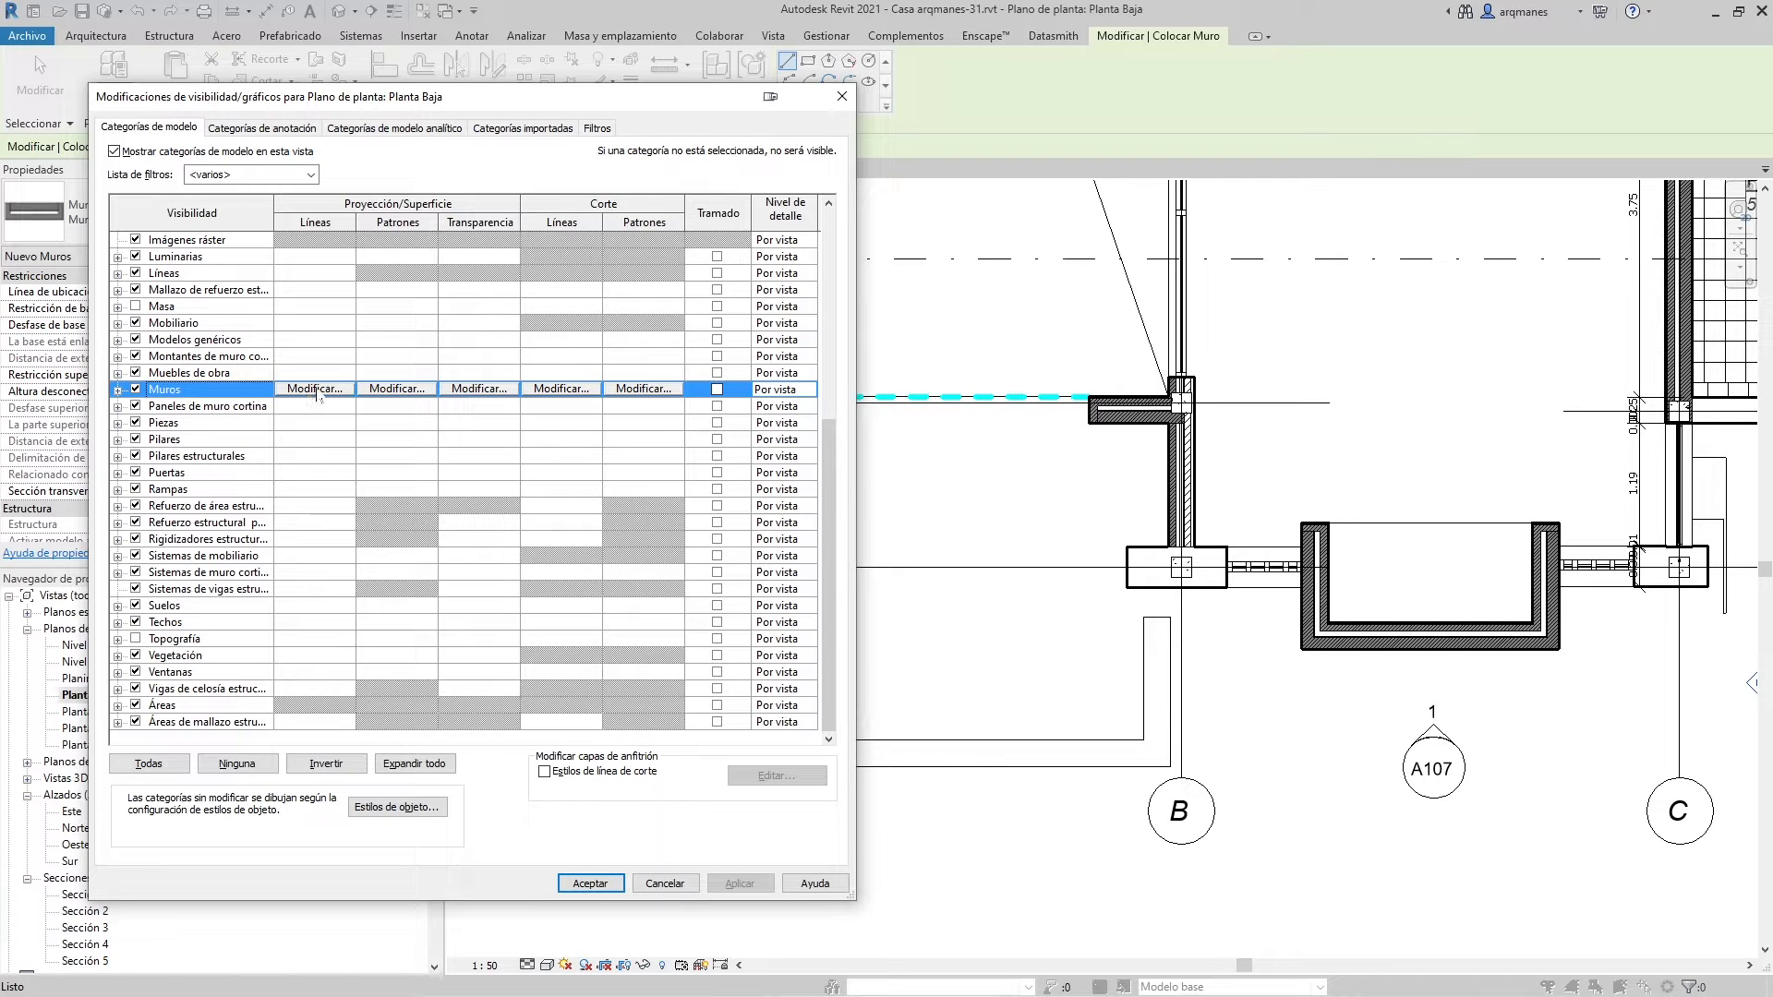
pyautogui.click(316, 389)
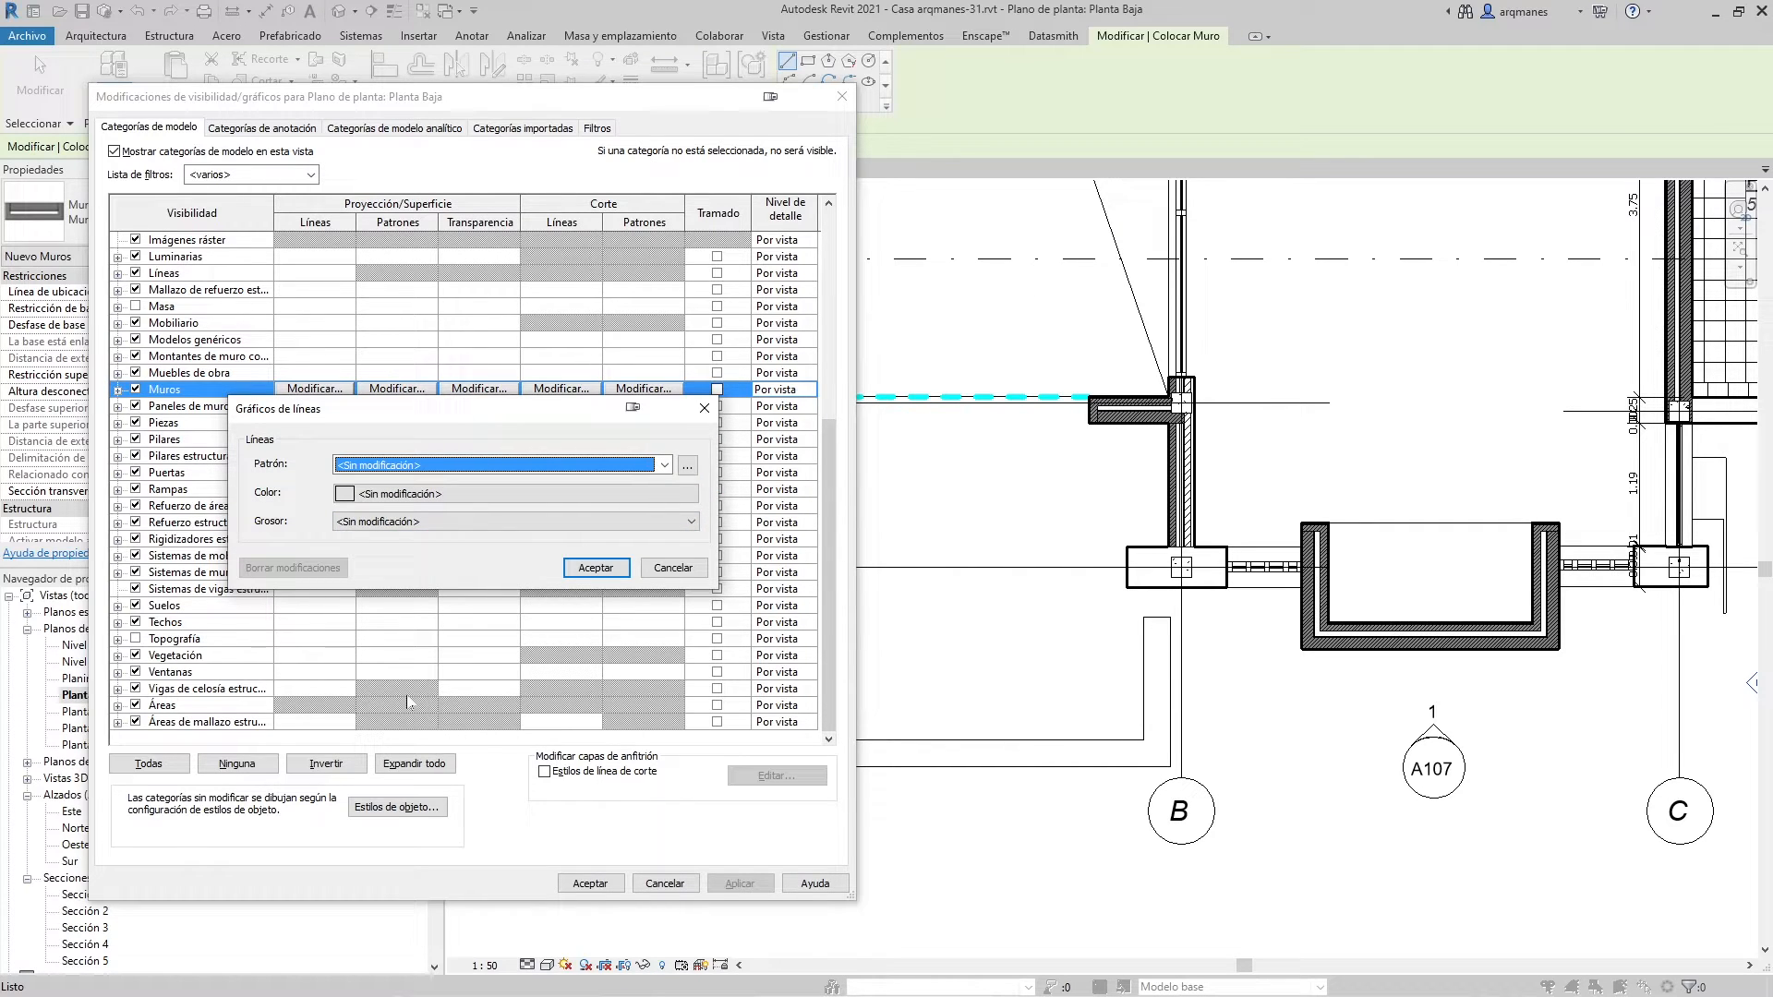
pyautogui.click(665, 464)
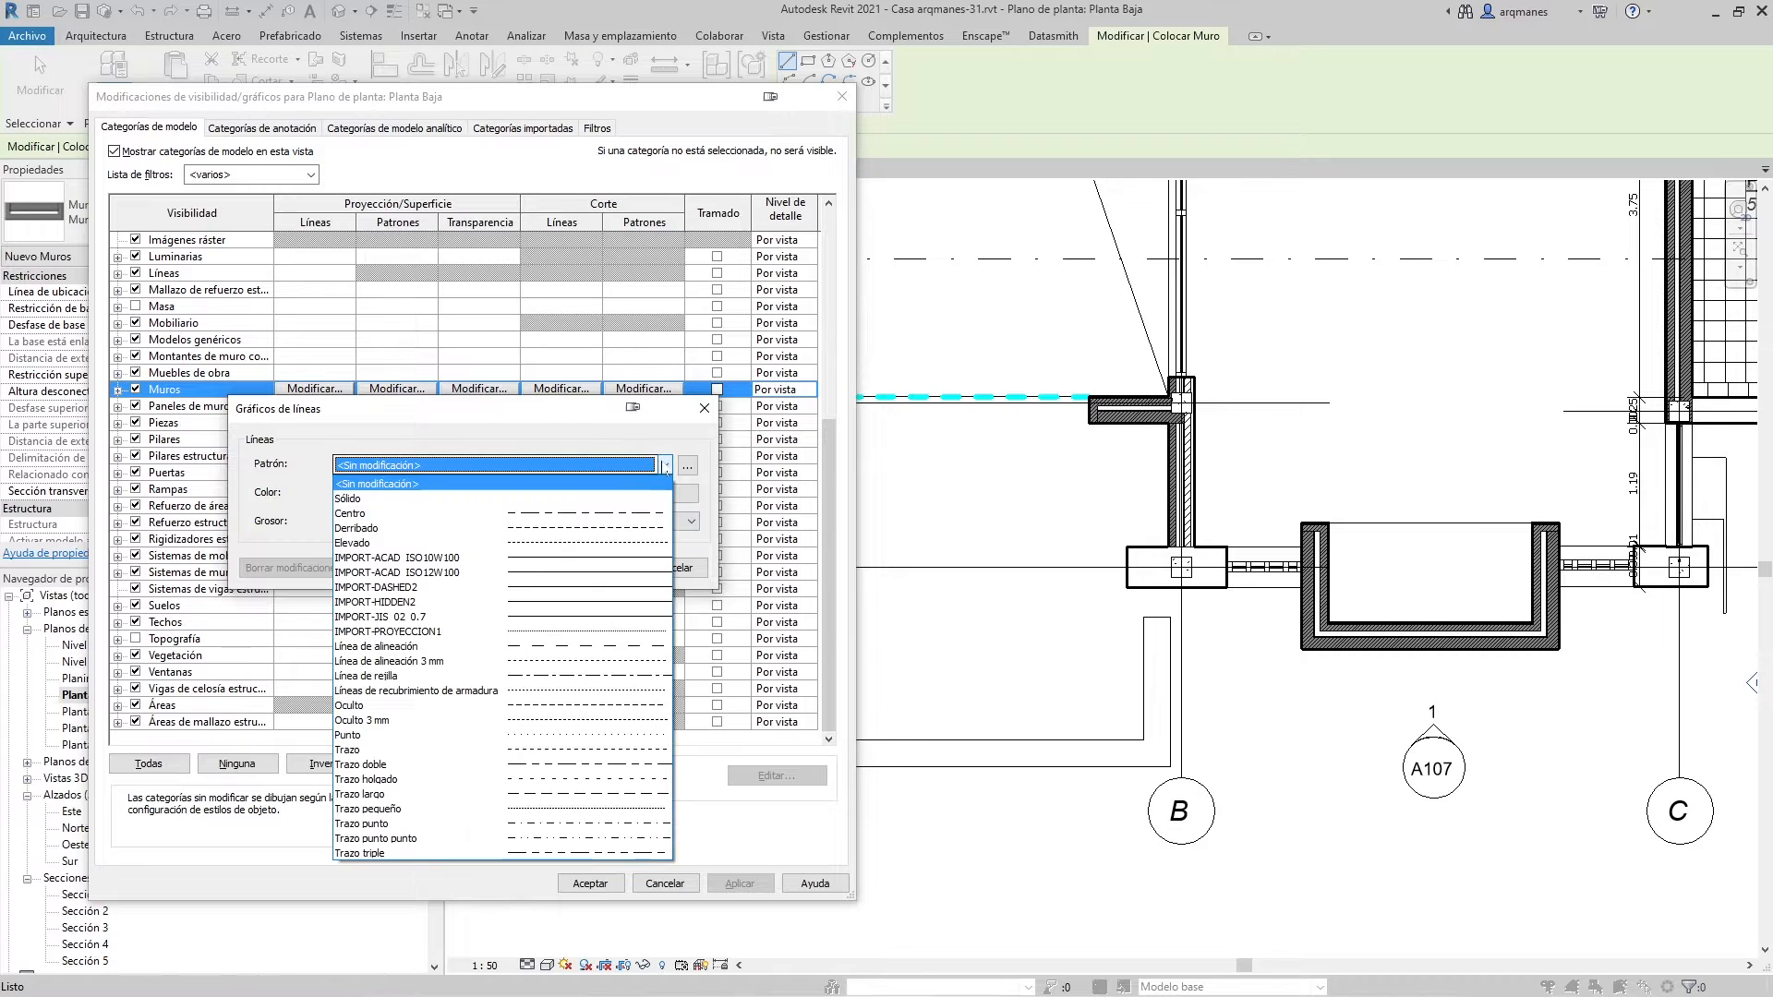
pyautogui.click(665, 464)
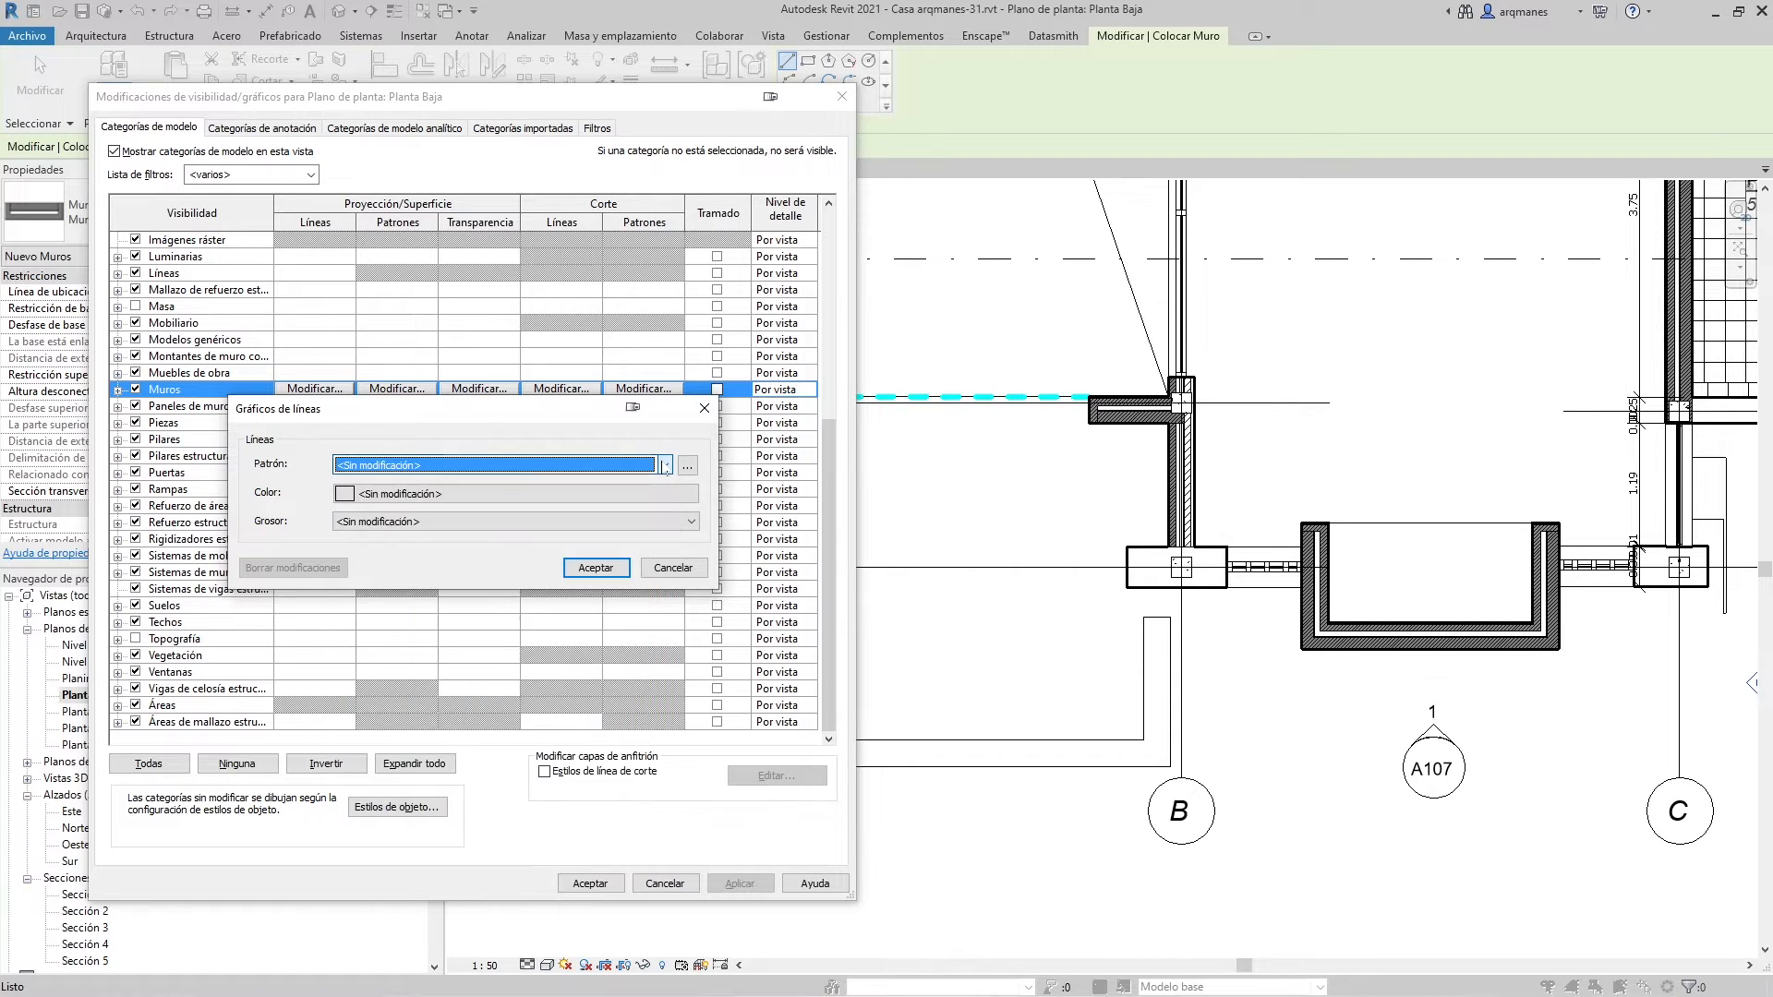
pyautogui.click(664, 464)
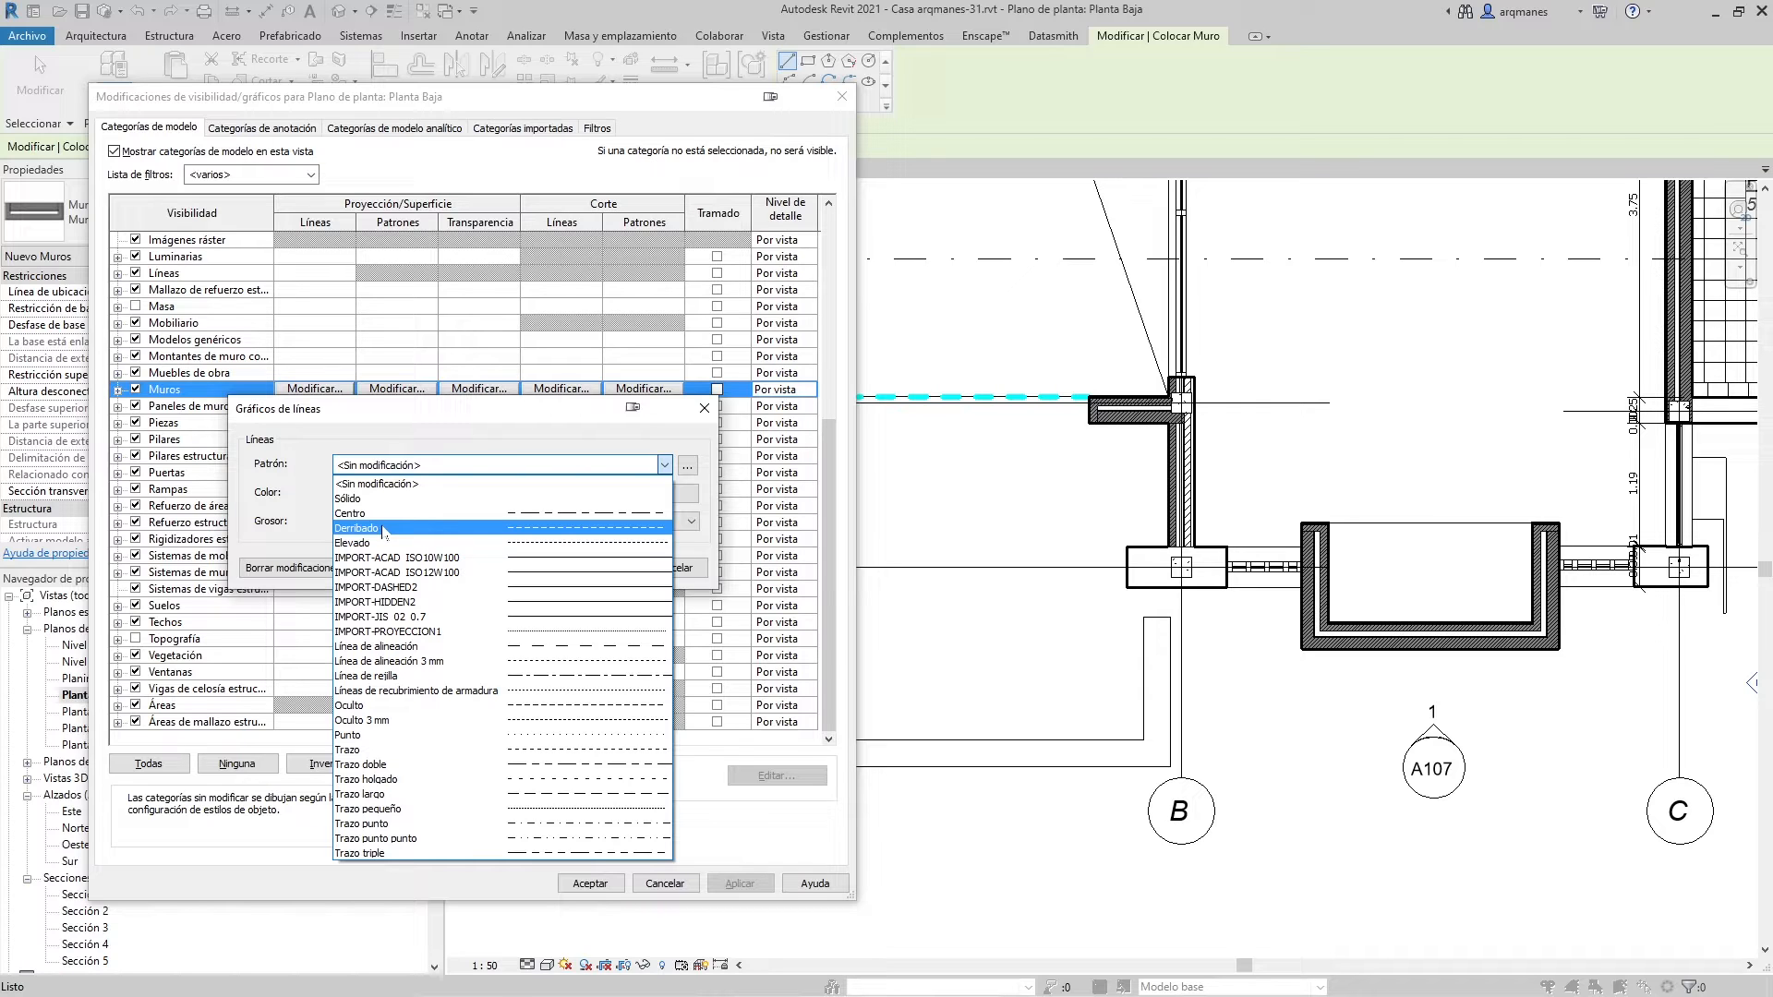
pyautogui.click(383, 530)
pyautogui.click(597, 567)
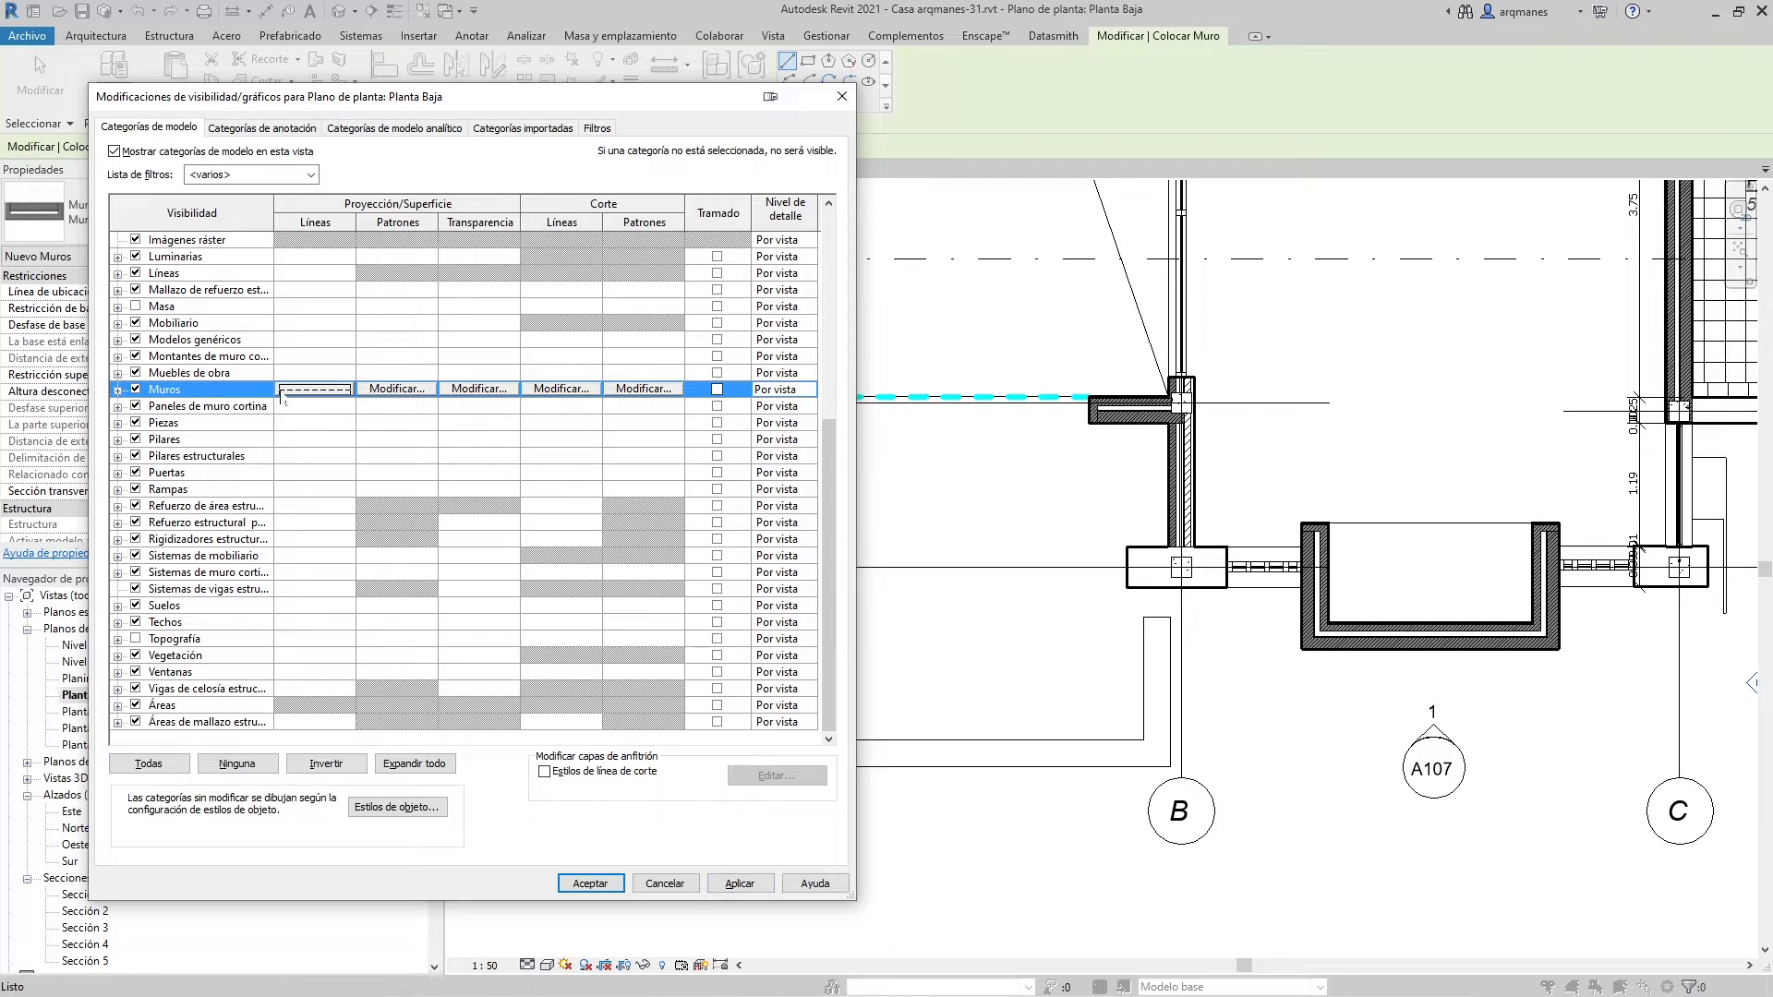
pyautogui.click(739, 884)
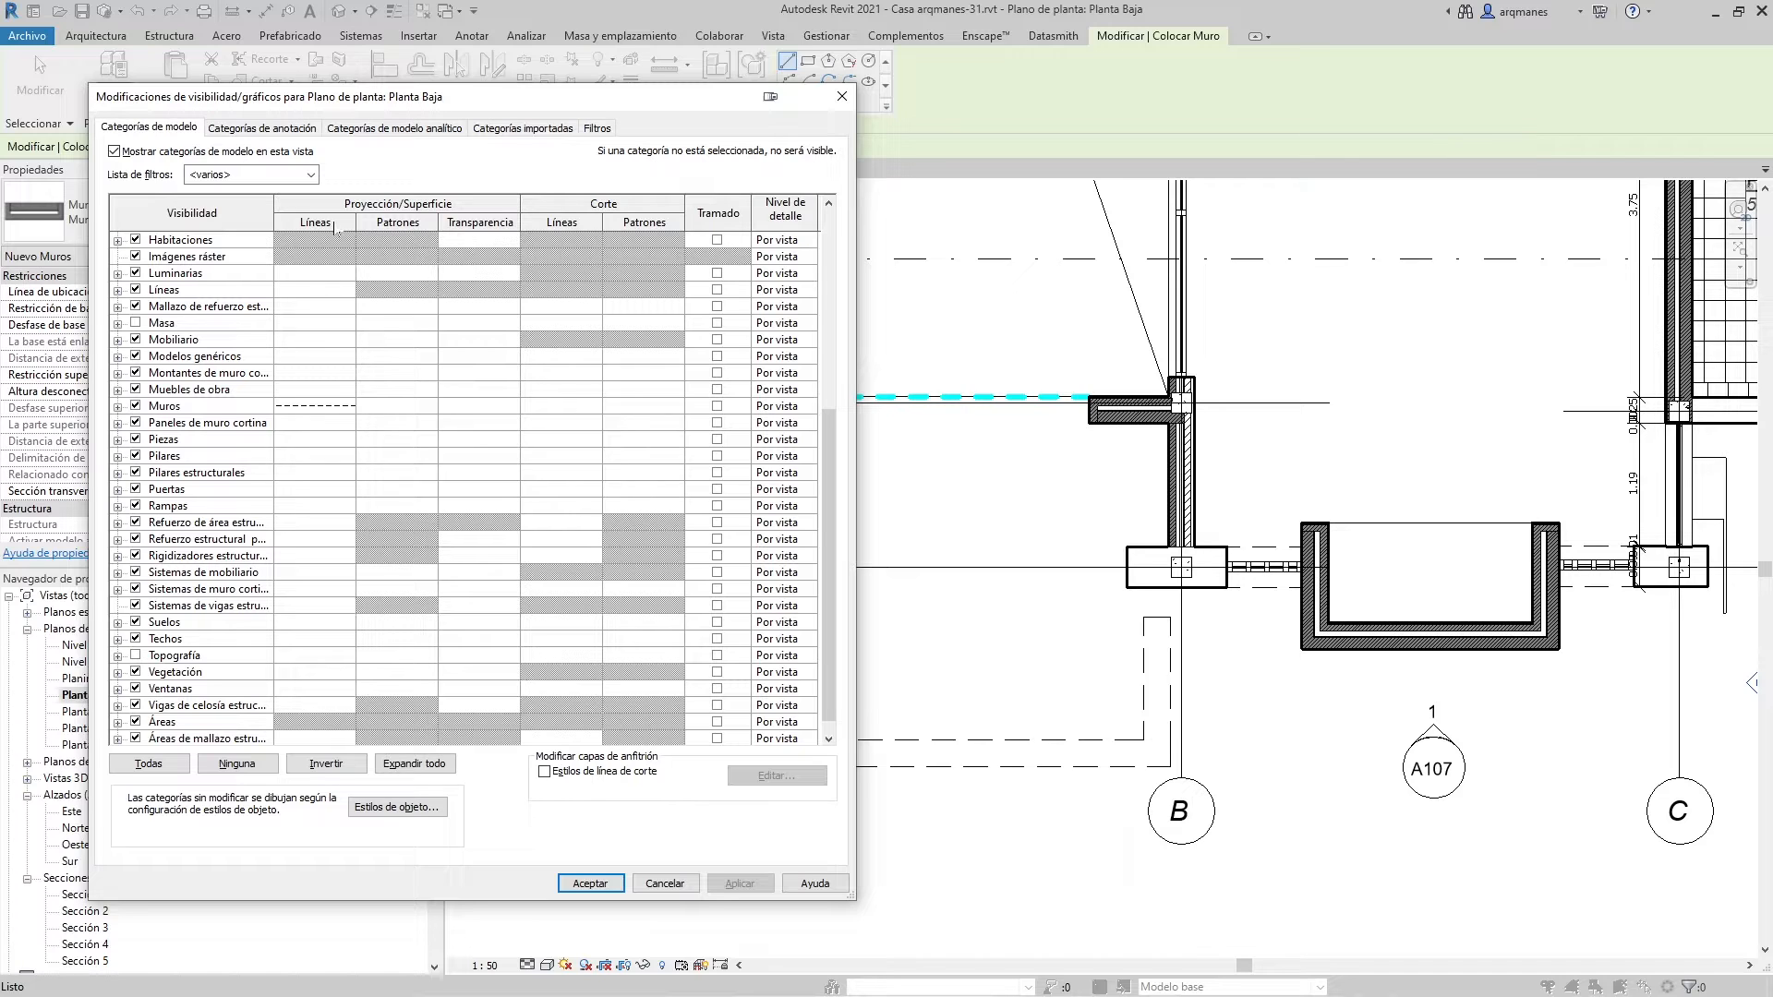
# Change the projection line pattern of the Muros category to Elevado and apply it to the view
pyautogui.click(330, 411)
pyautogui.click(332, 407)
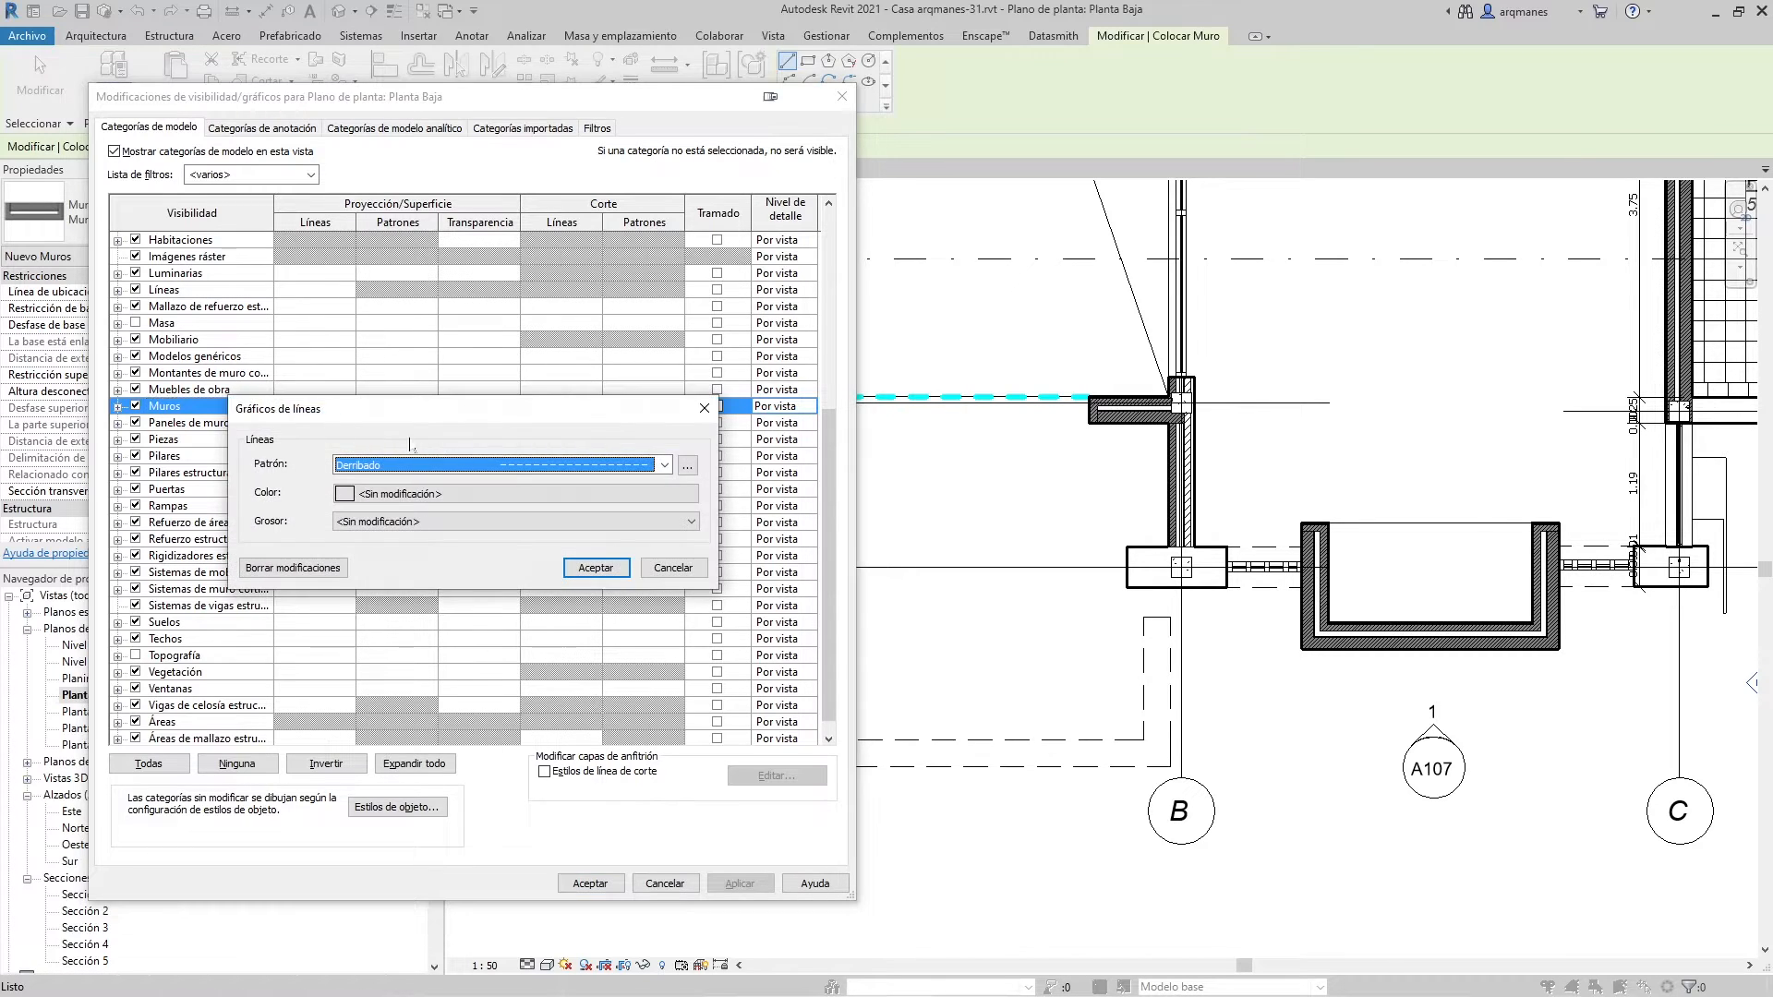
pyautogui.click(663, 465)
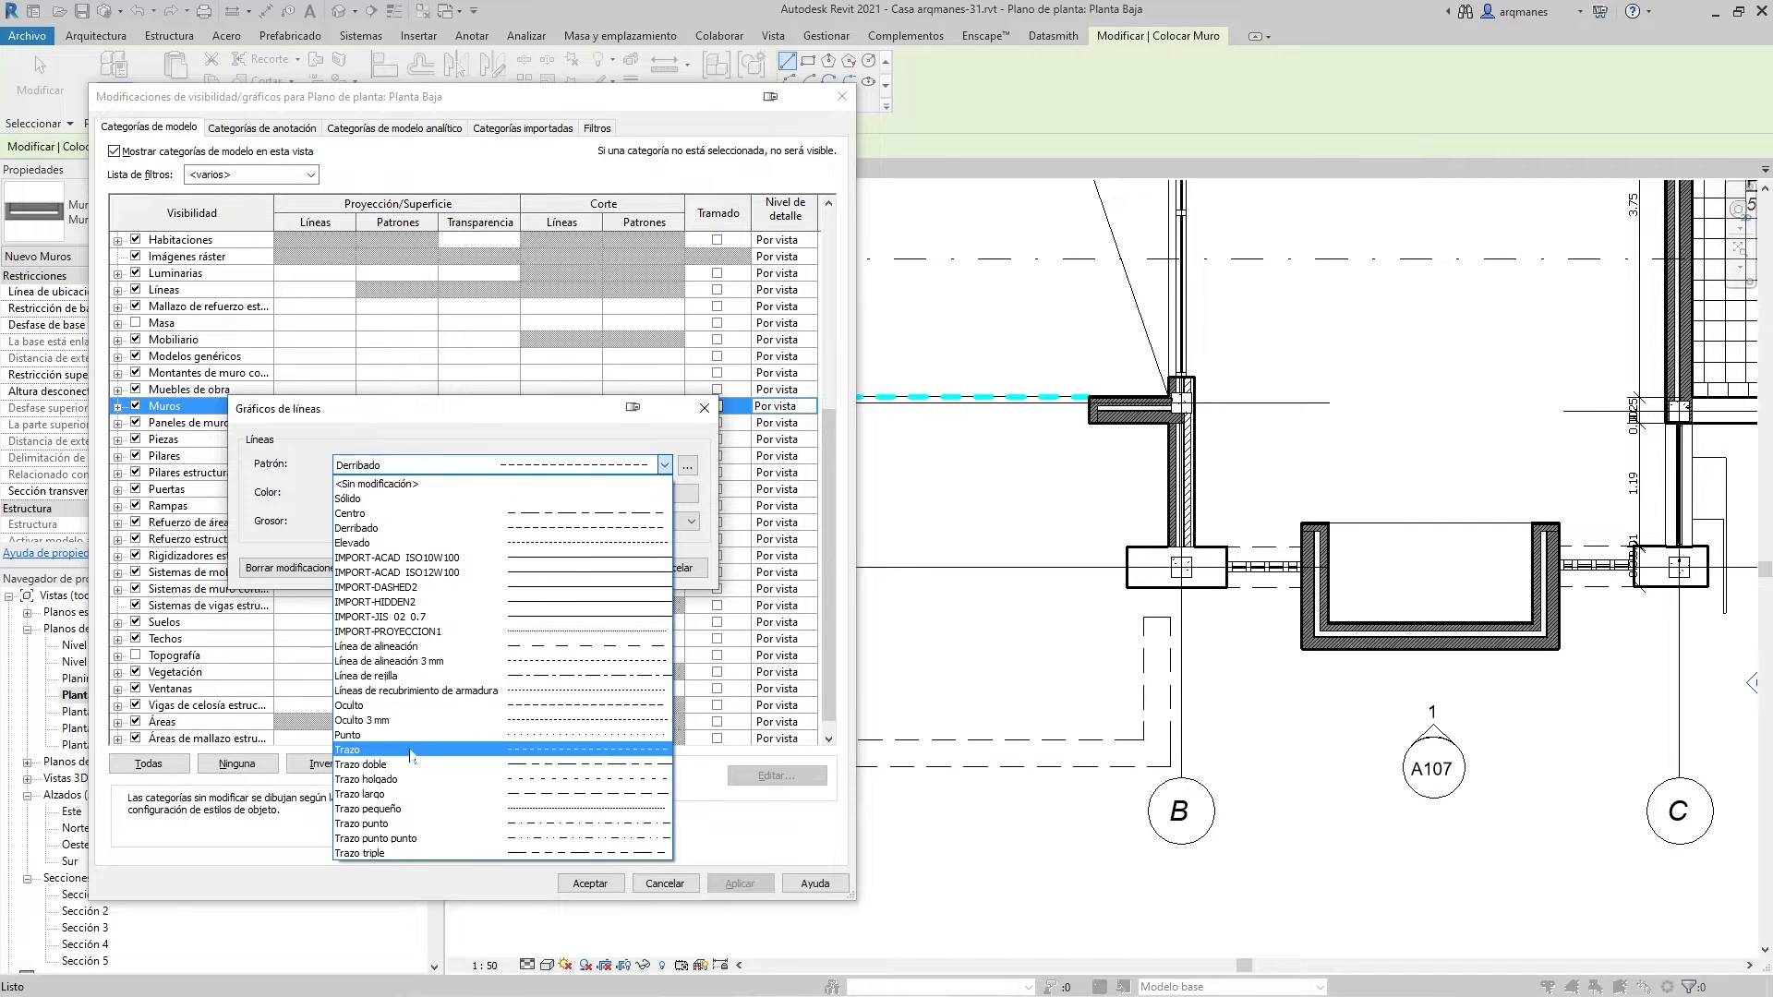
pyautogui.click(420, 543)
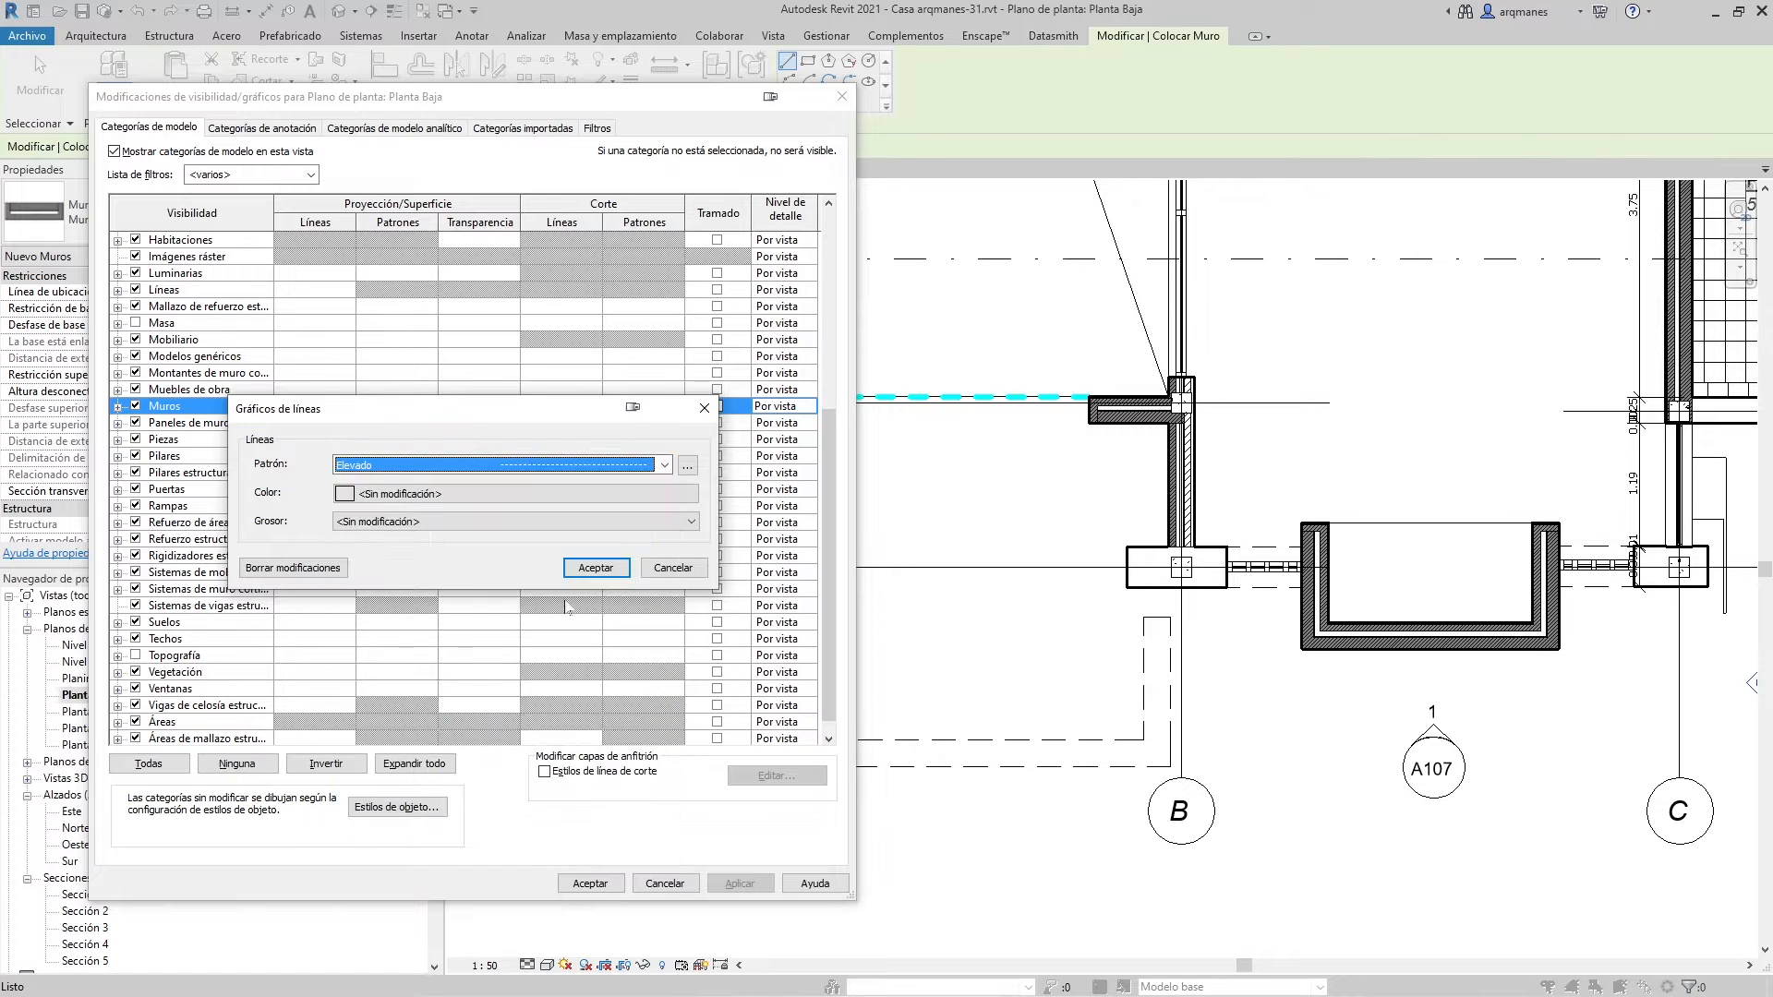
pyautogui.click(598, 568)
pyautogui.click(739, 883)
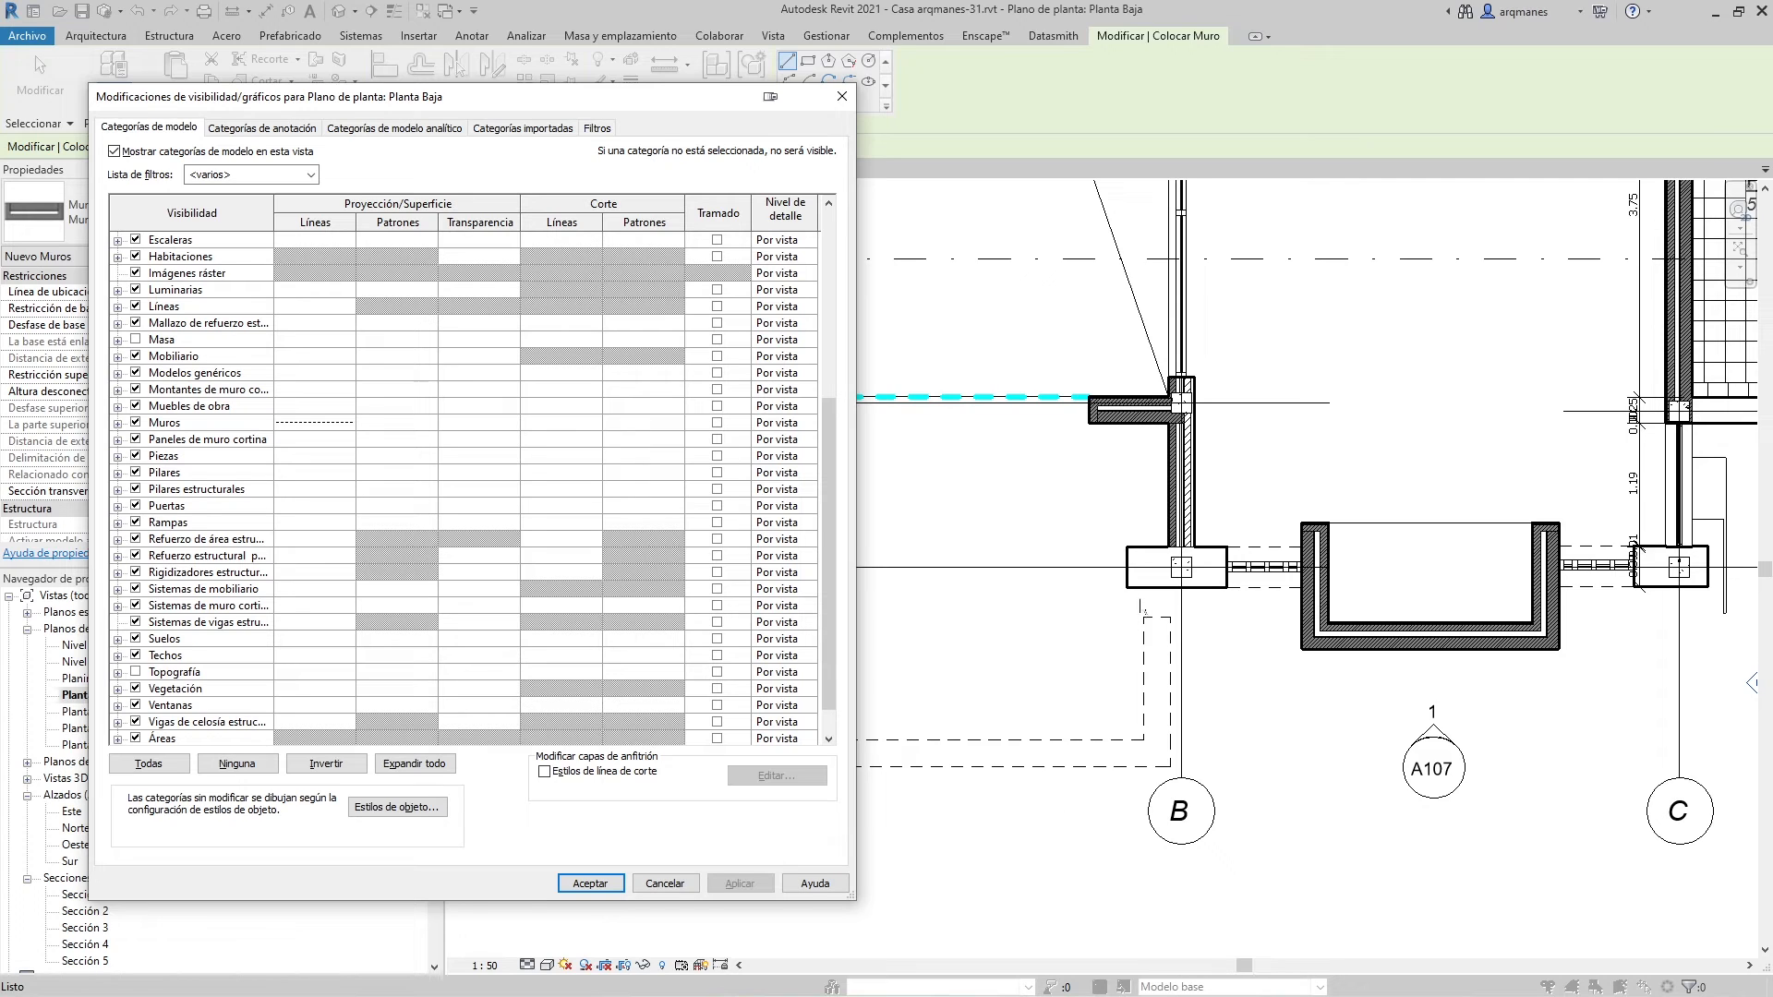
# Override the projection line color of the Muros category with red (Rojo) and apply it to the view
pyautogui.click(311, 425)
pyautogui.click(314, 423)
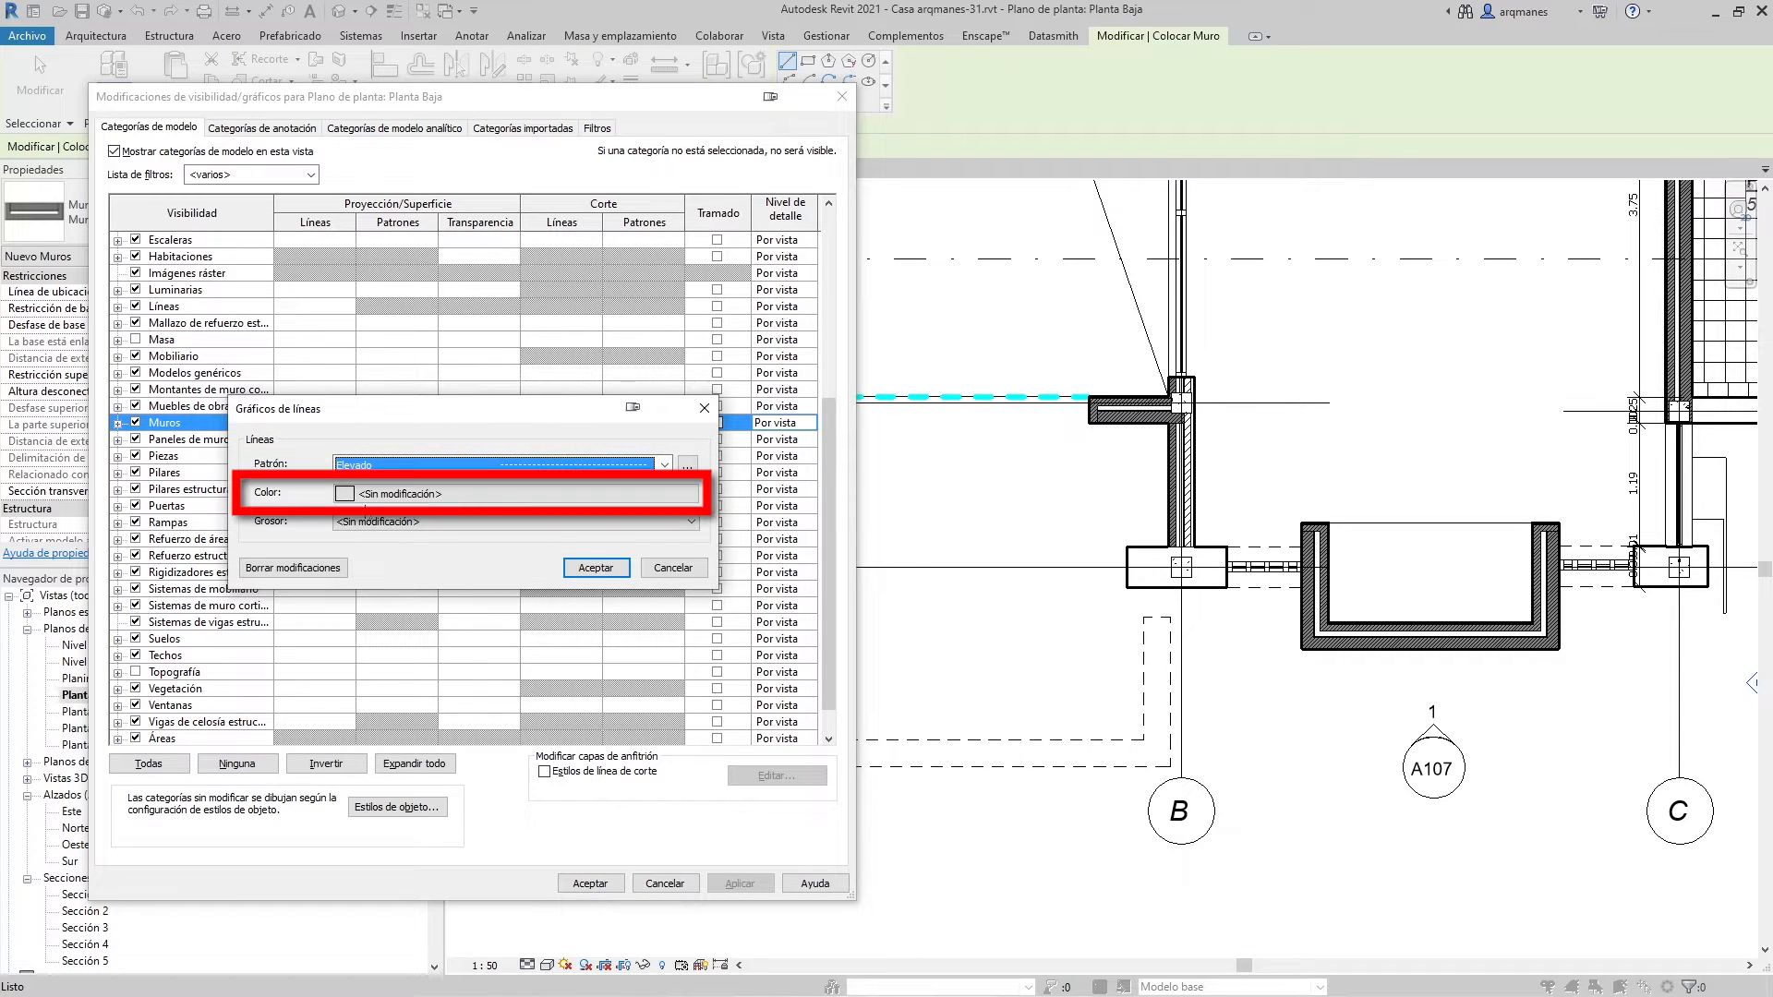
pyautogui.click(476, 494)
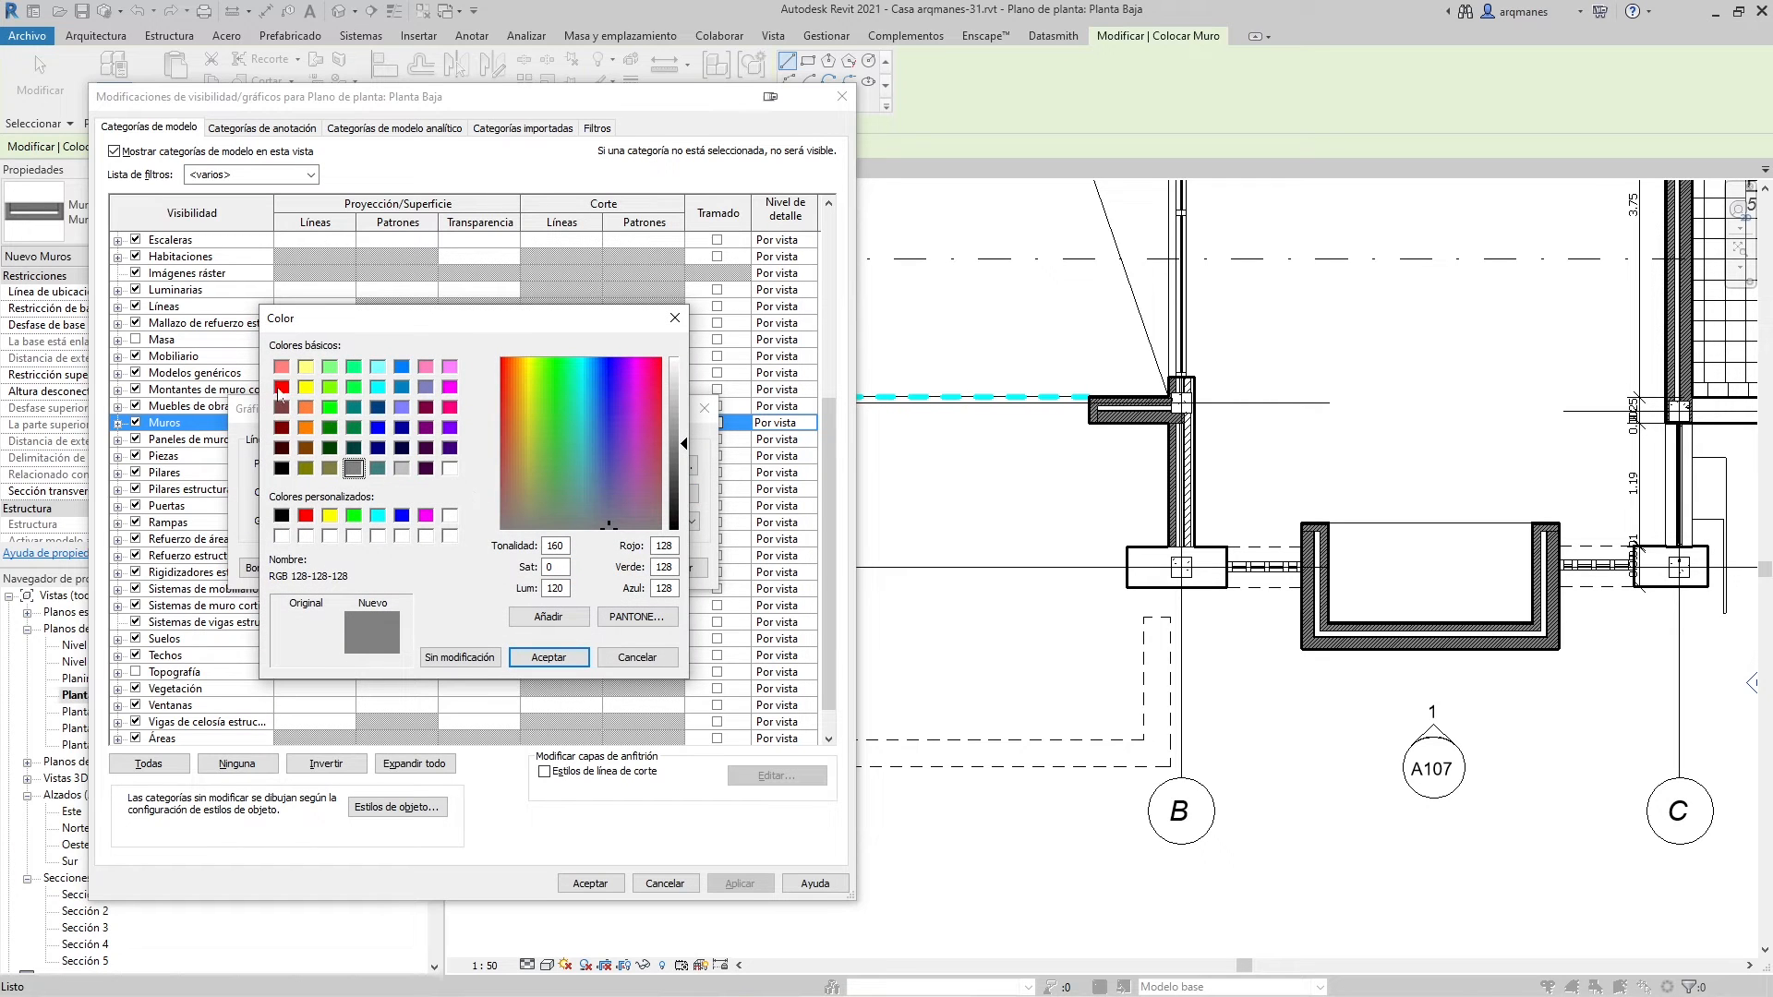
pyautogui.click(281, 385)
pyautogui.click(559, 659)
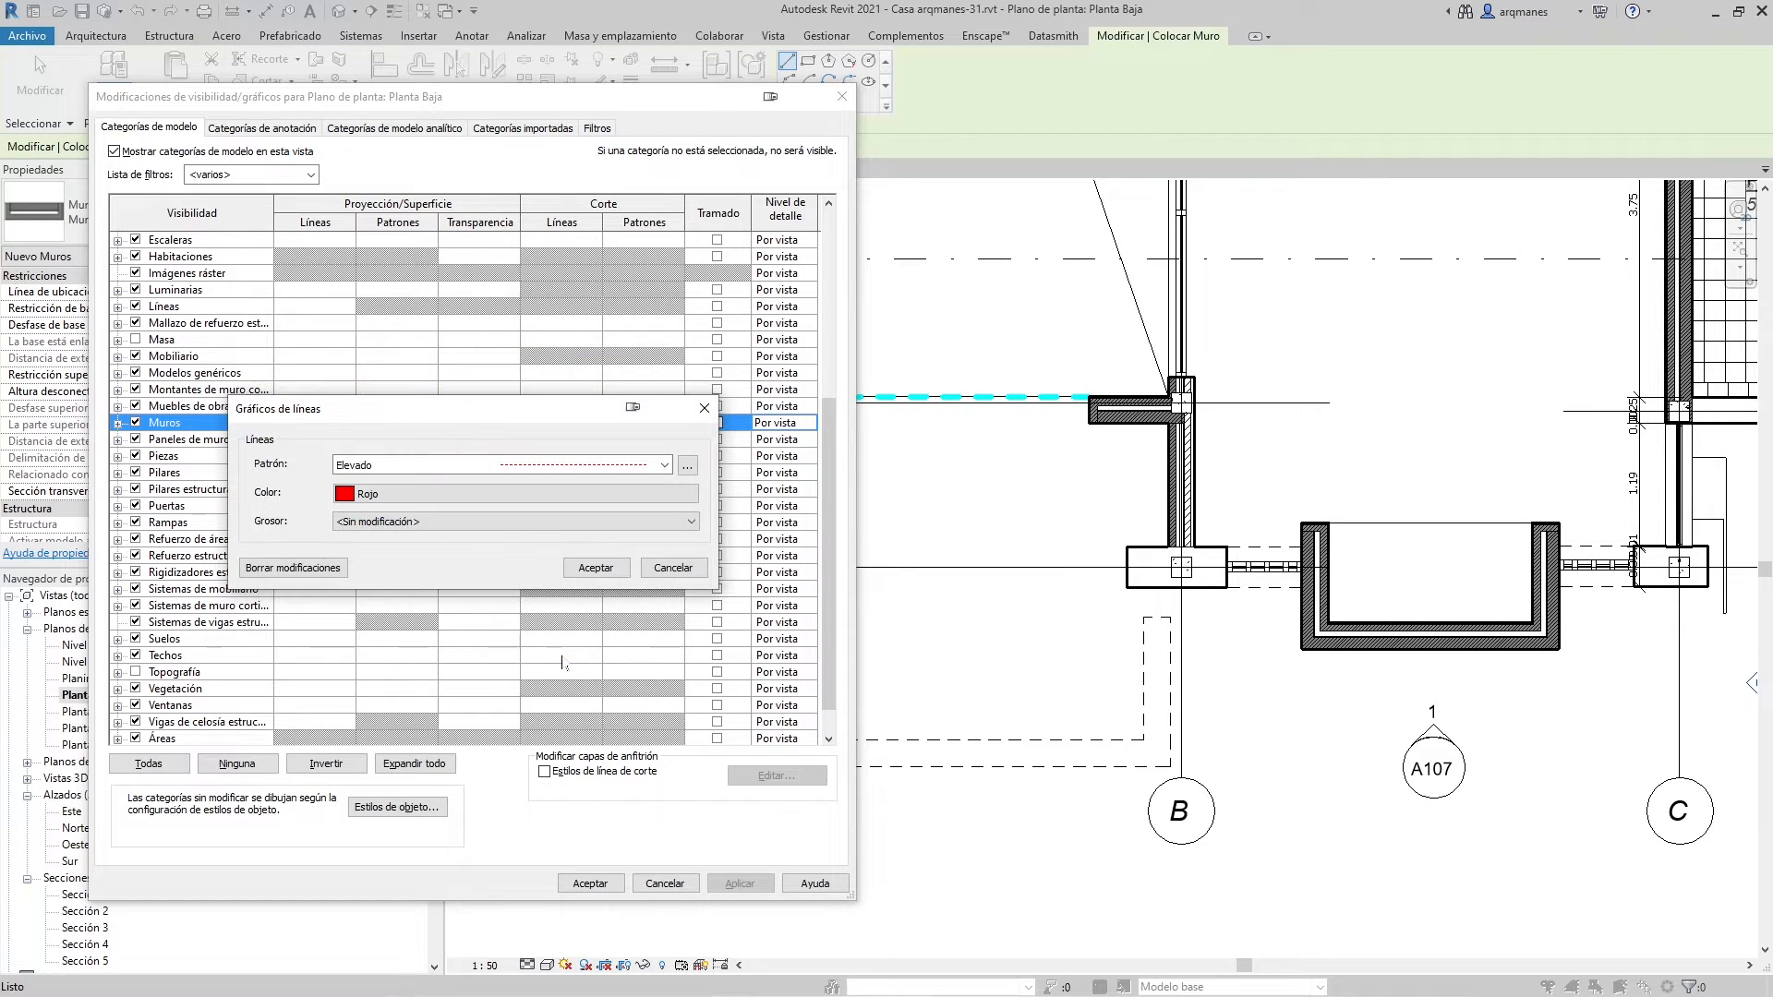
pyautogui.click(595, 567)
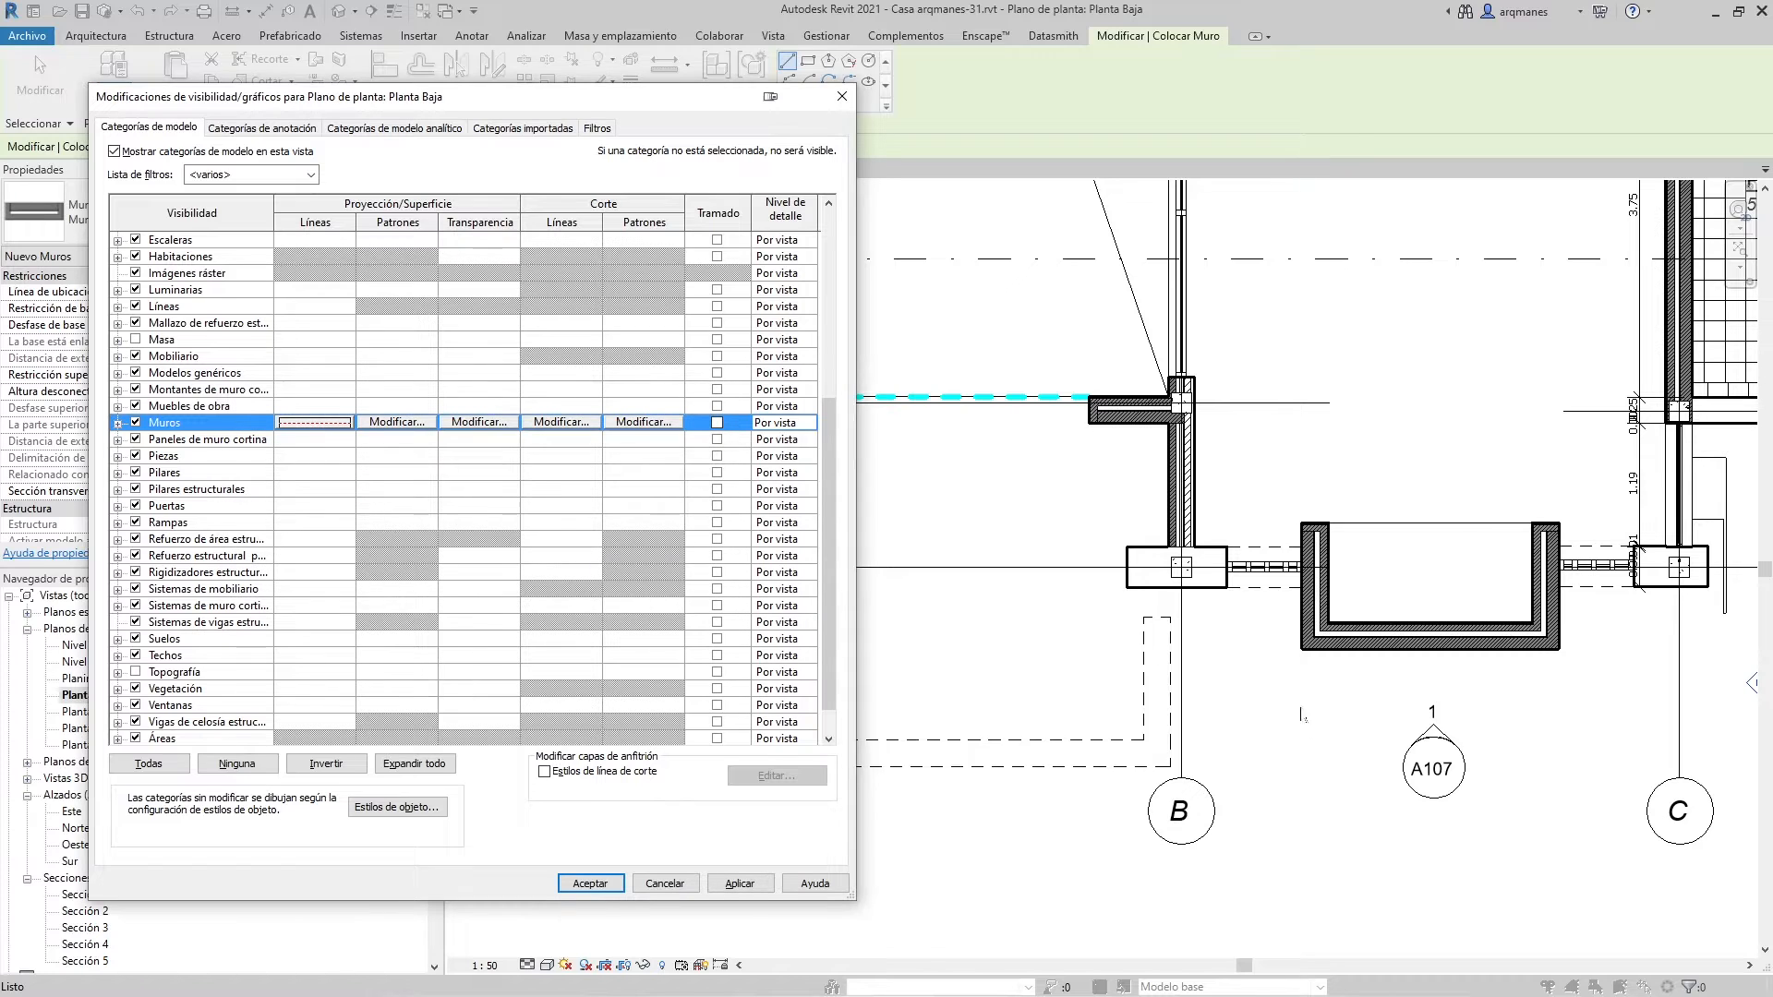
pyautogui.click(741, 884)
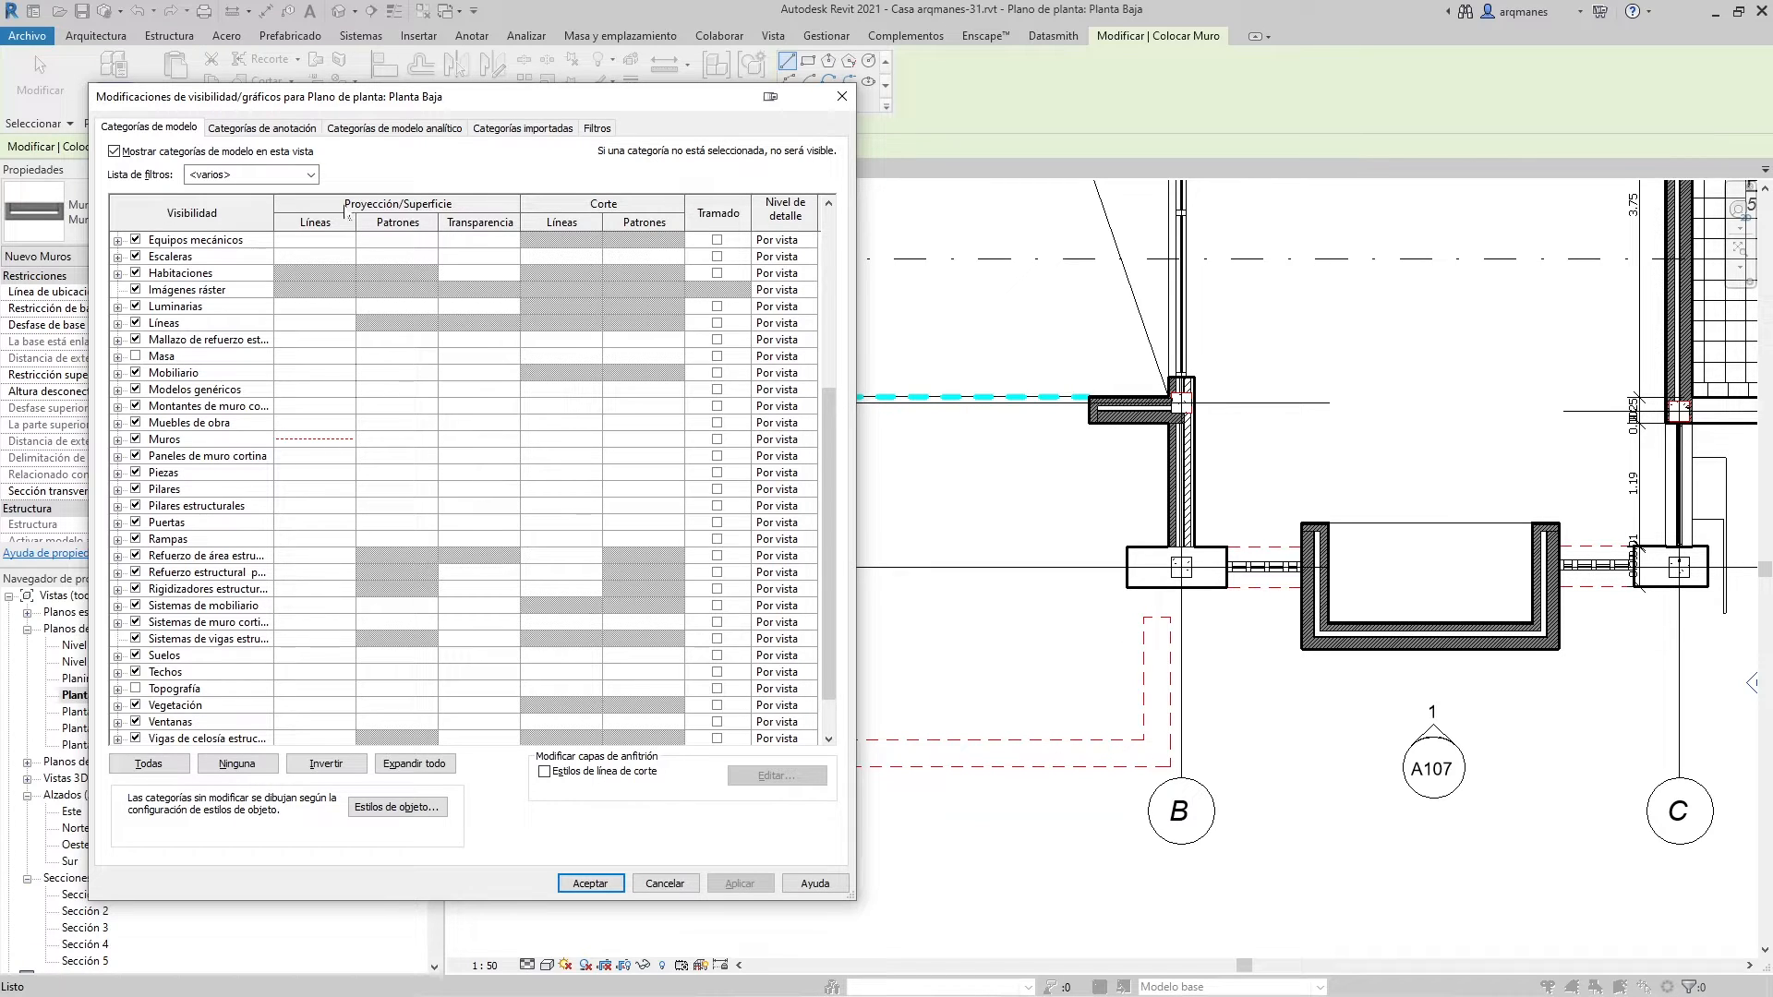
# Override the Muros projection line weight (Grosor) with 3, apply it and close the visibility/graphics overrides
pyautogui.click(308, 444)
pyautogui.click(309, 443)
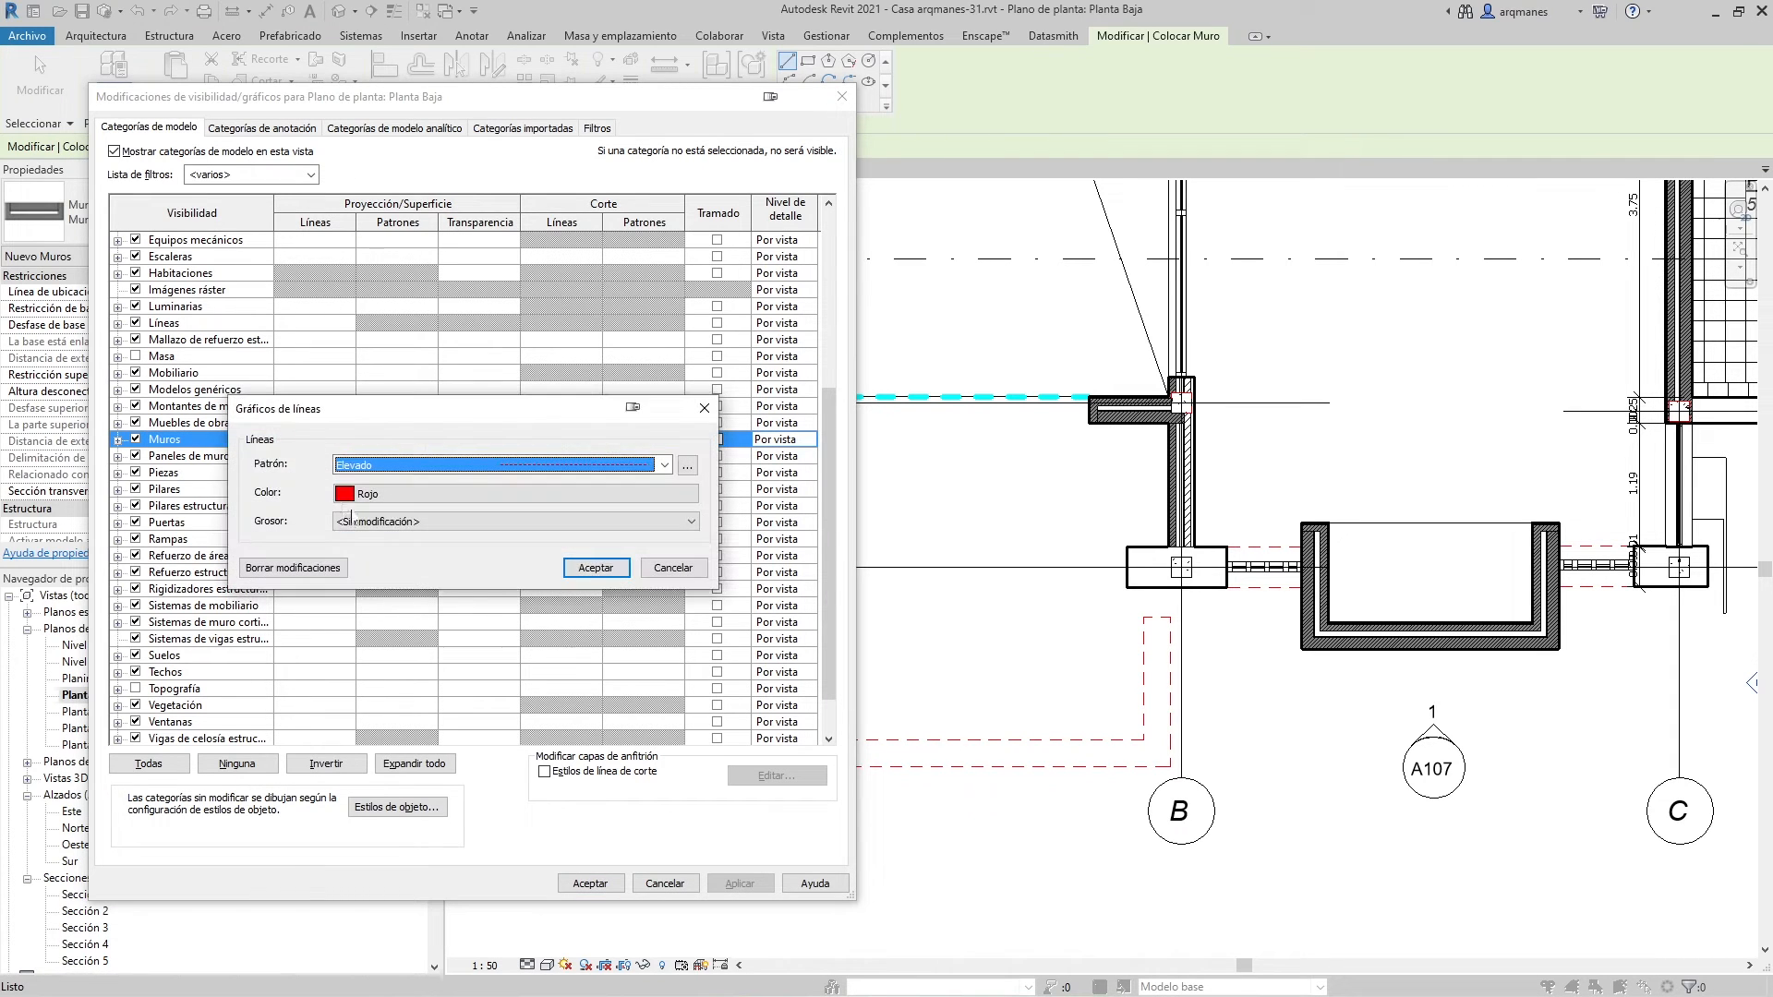
pyautogui.click(417, 523)
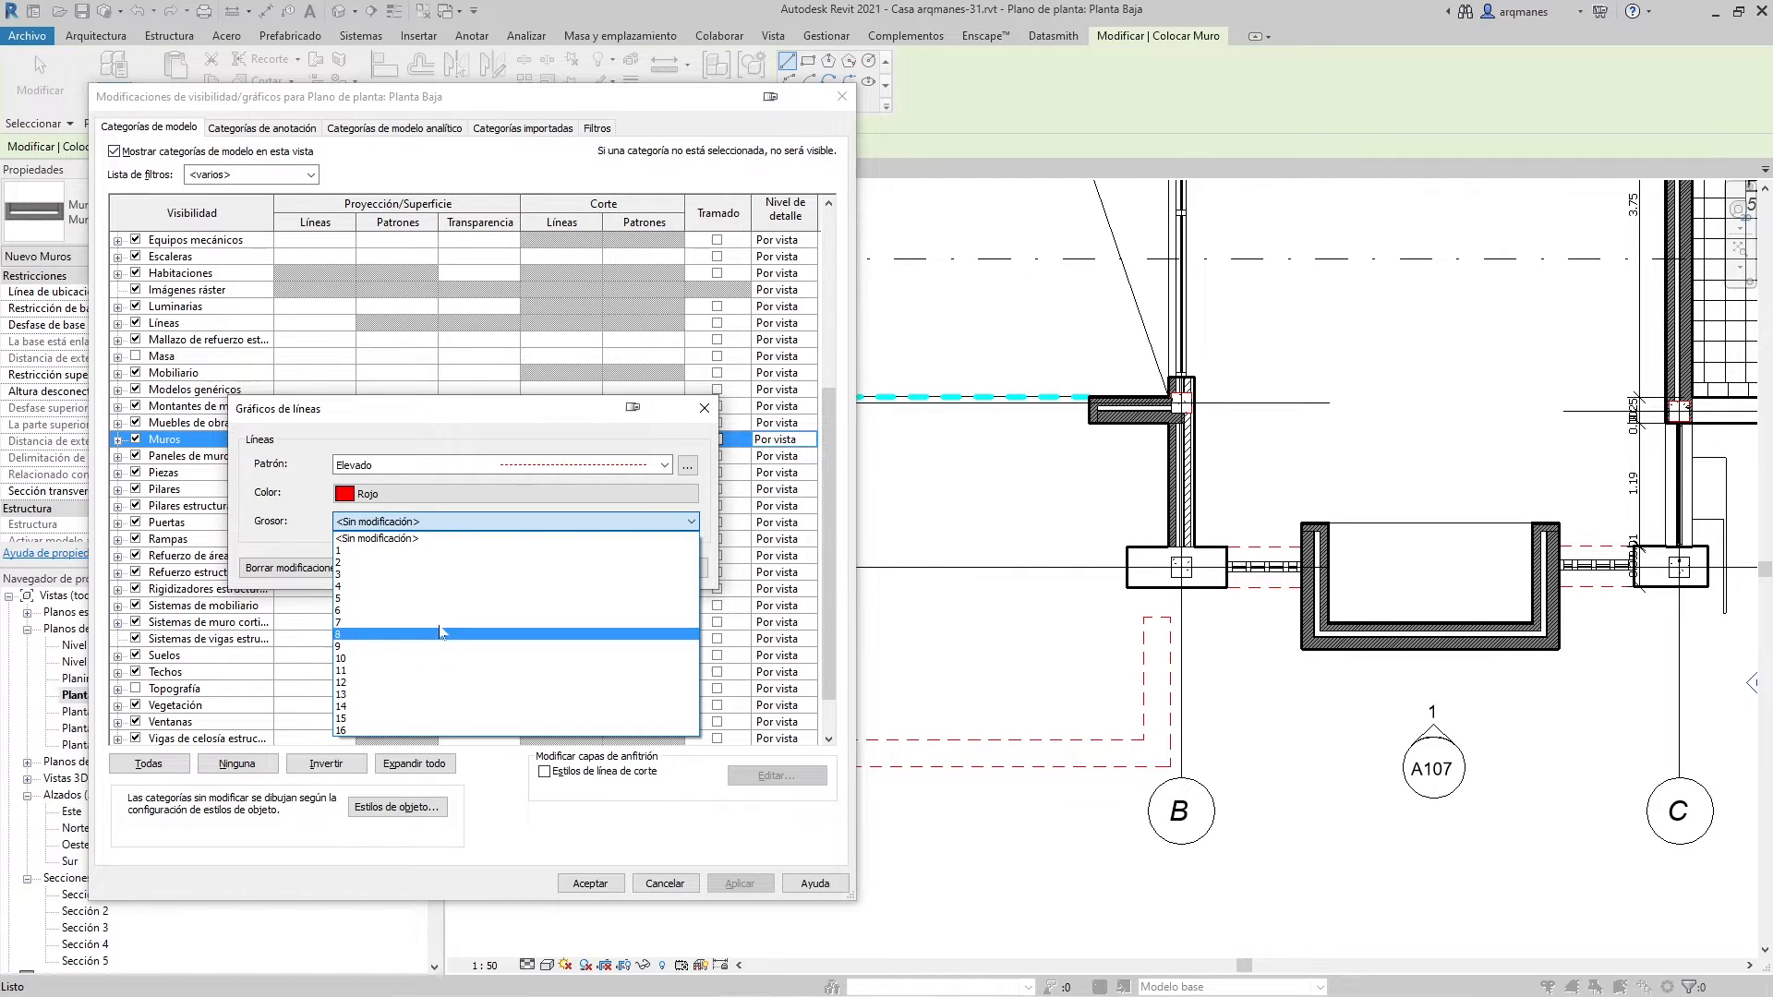
pyautogui.click(402, 574)
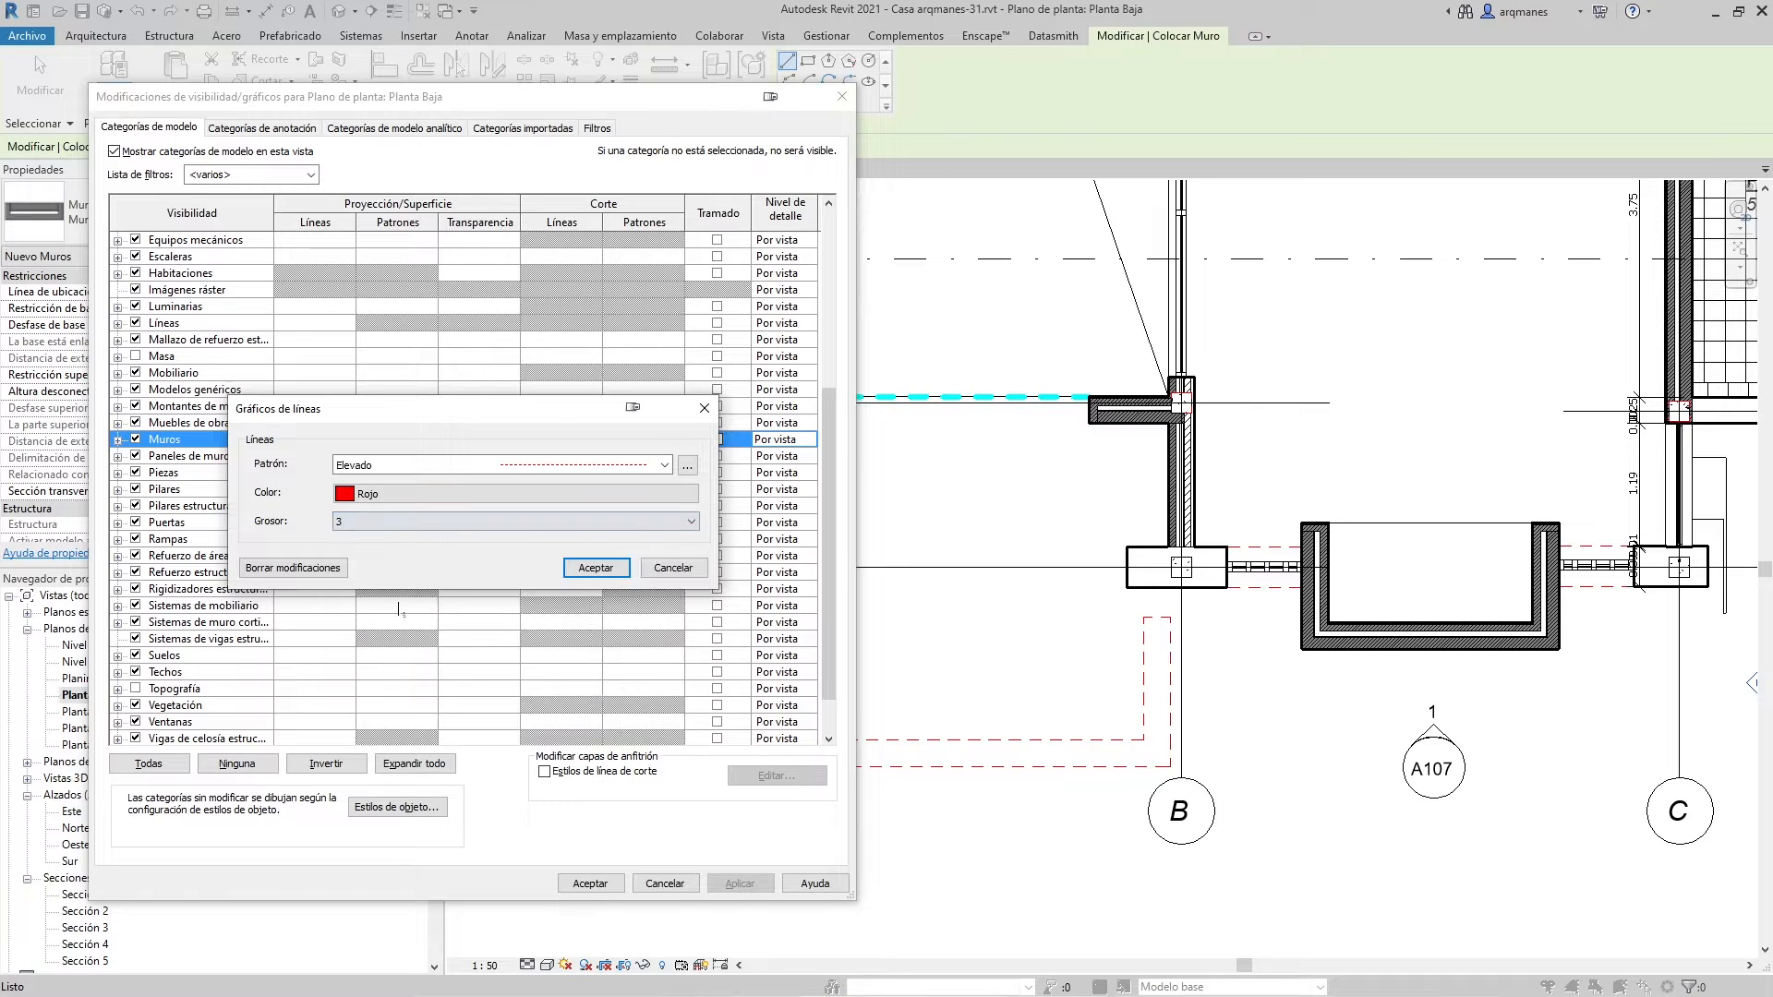
pyautogui.click(596, 568)
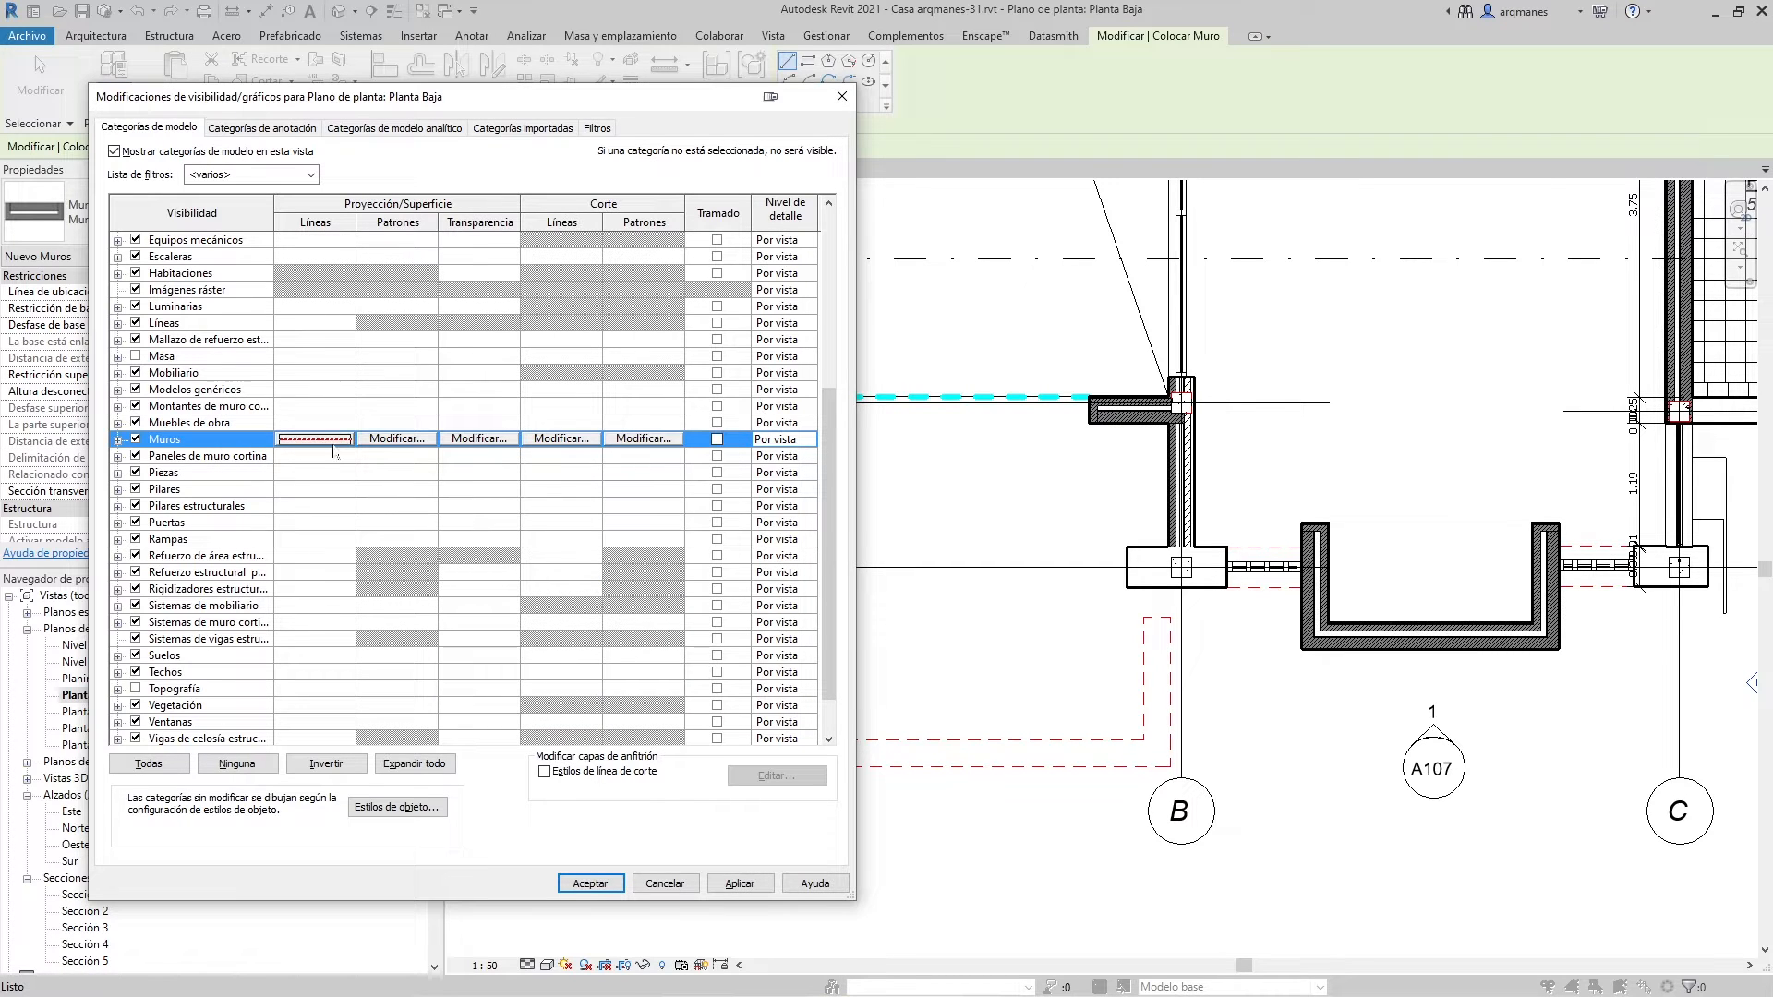
pyautogui.click(743, 885)
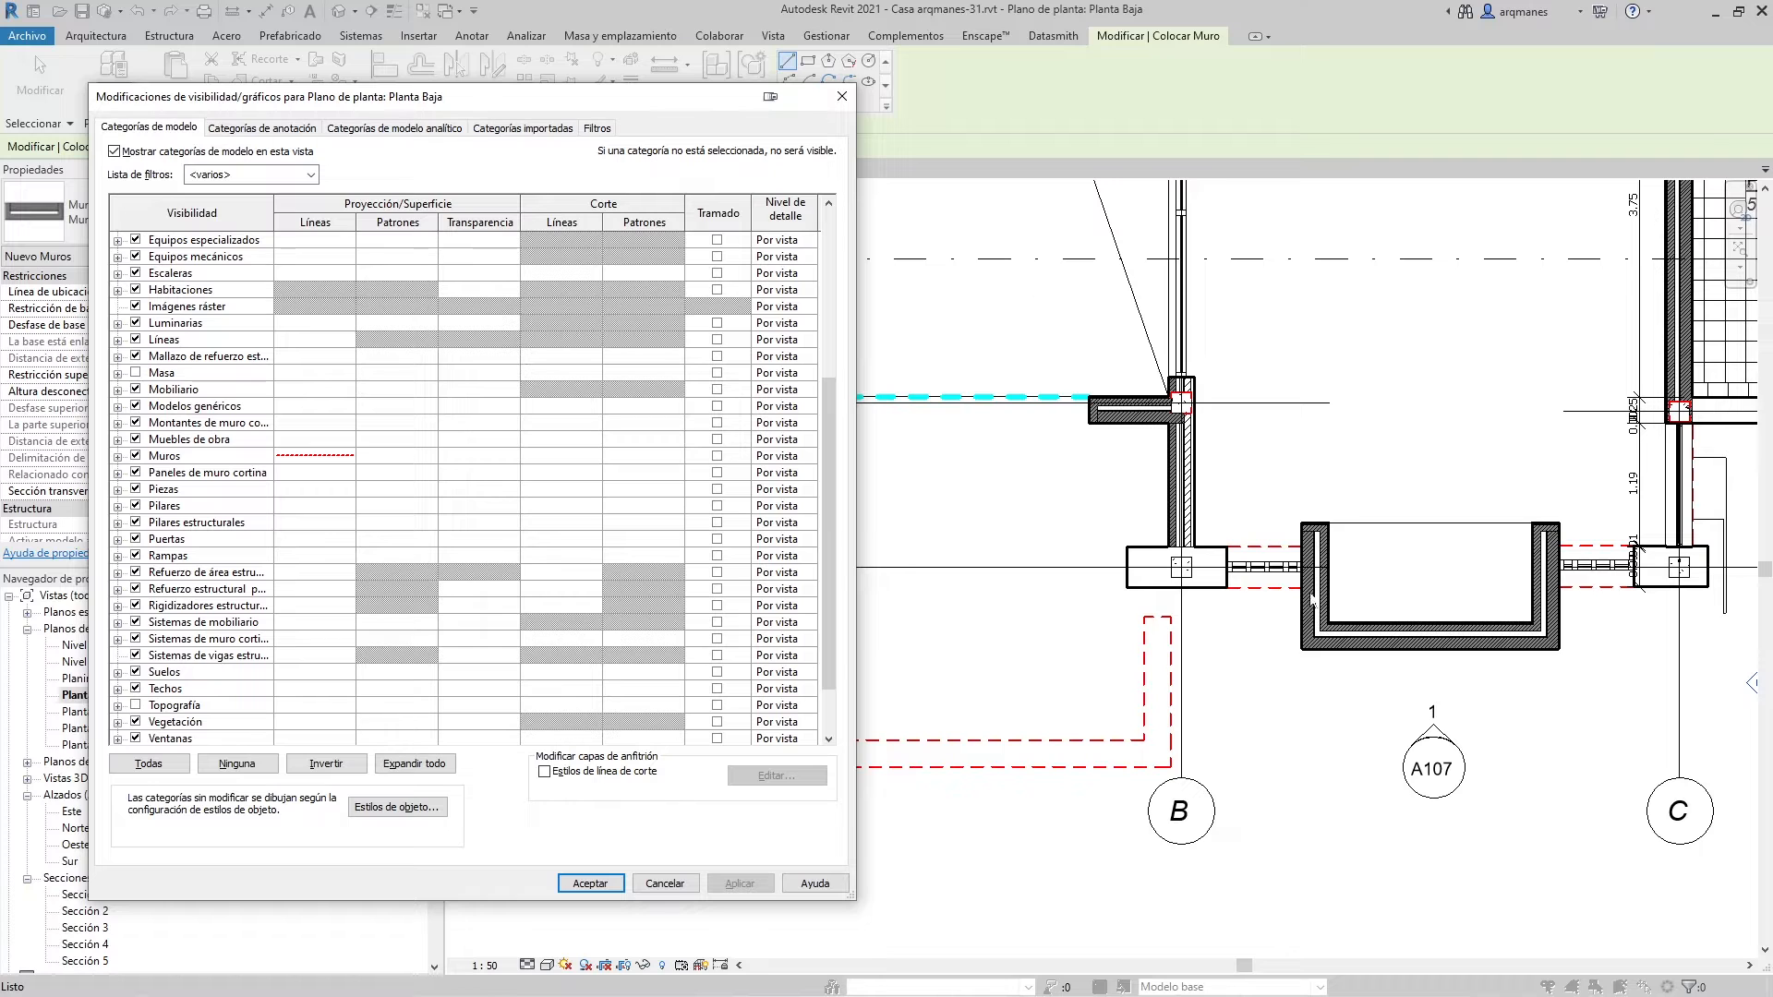
pyautogui.press('Return')
# Examine how the wall projection line overrides look across the Planta Baja plan, including around the Despensa, the bathrooms and the low sample walls
pyautogui.scroll(-2, 719, 759)
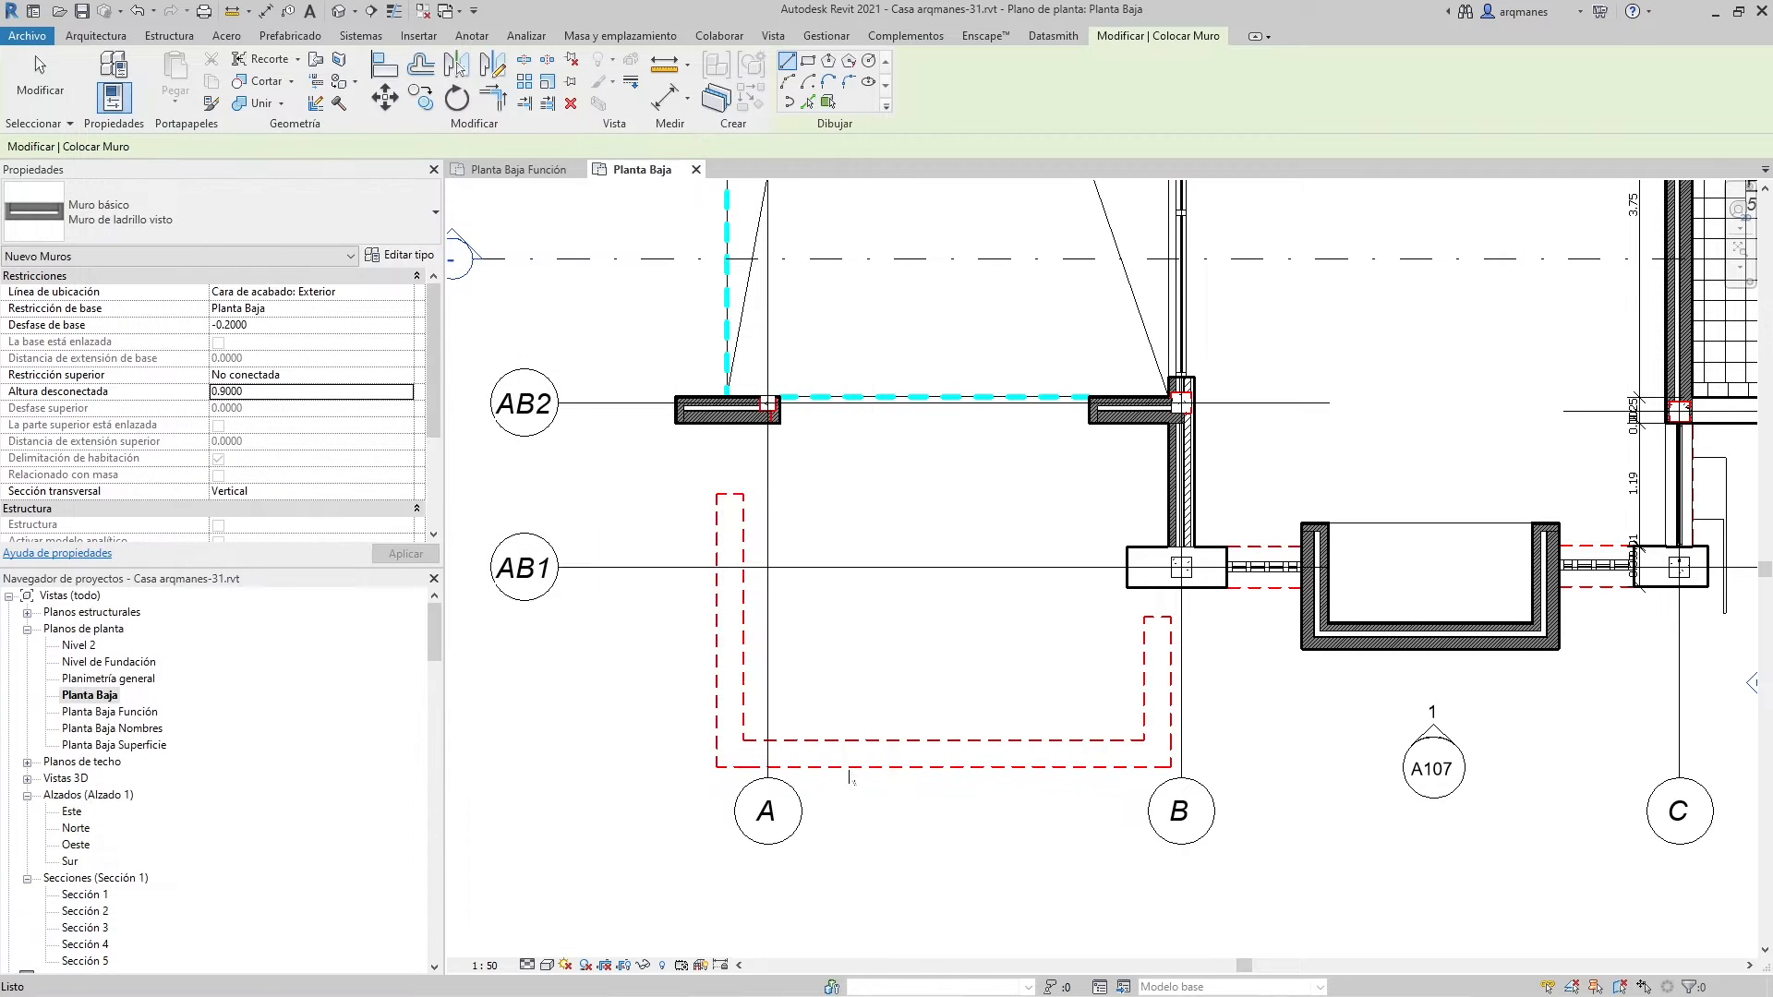
pyautogui.scroll(-2, 712, 764)
pyautogui.moveTo(957, 277); pyautogui.dragTo(820, 611, button='middle')
pyautogui.moveTo(982, 620); pyautogui.dragTo(961, 791, button='middle')
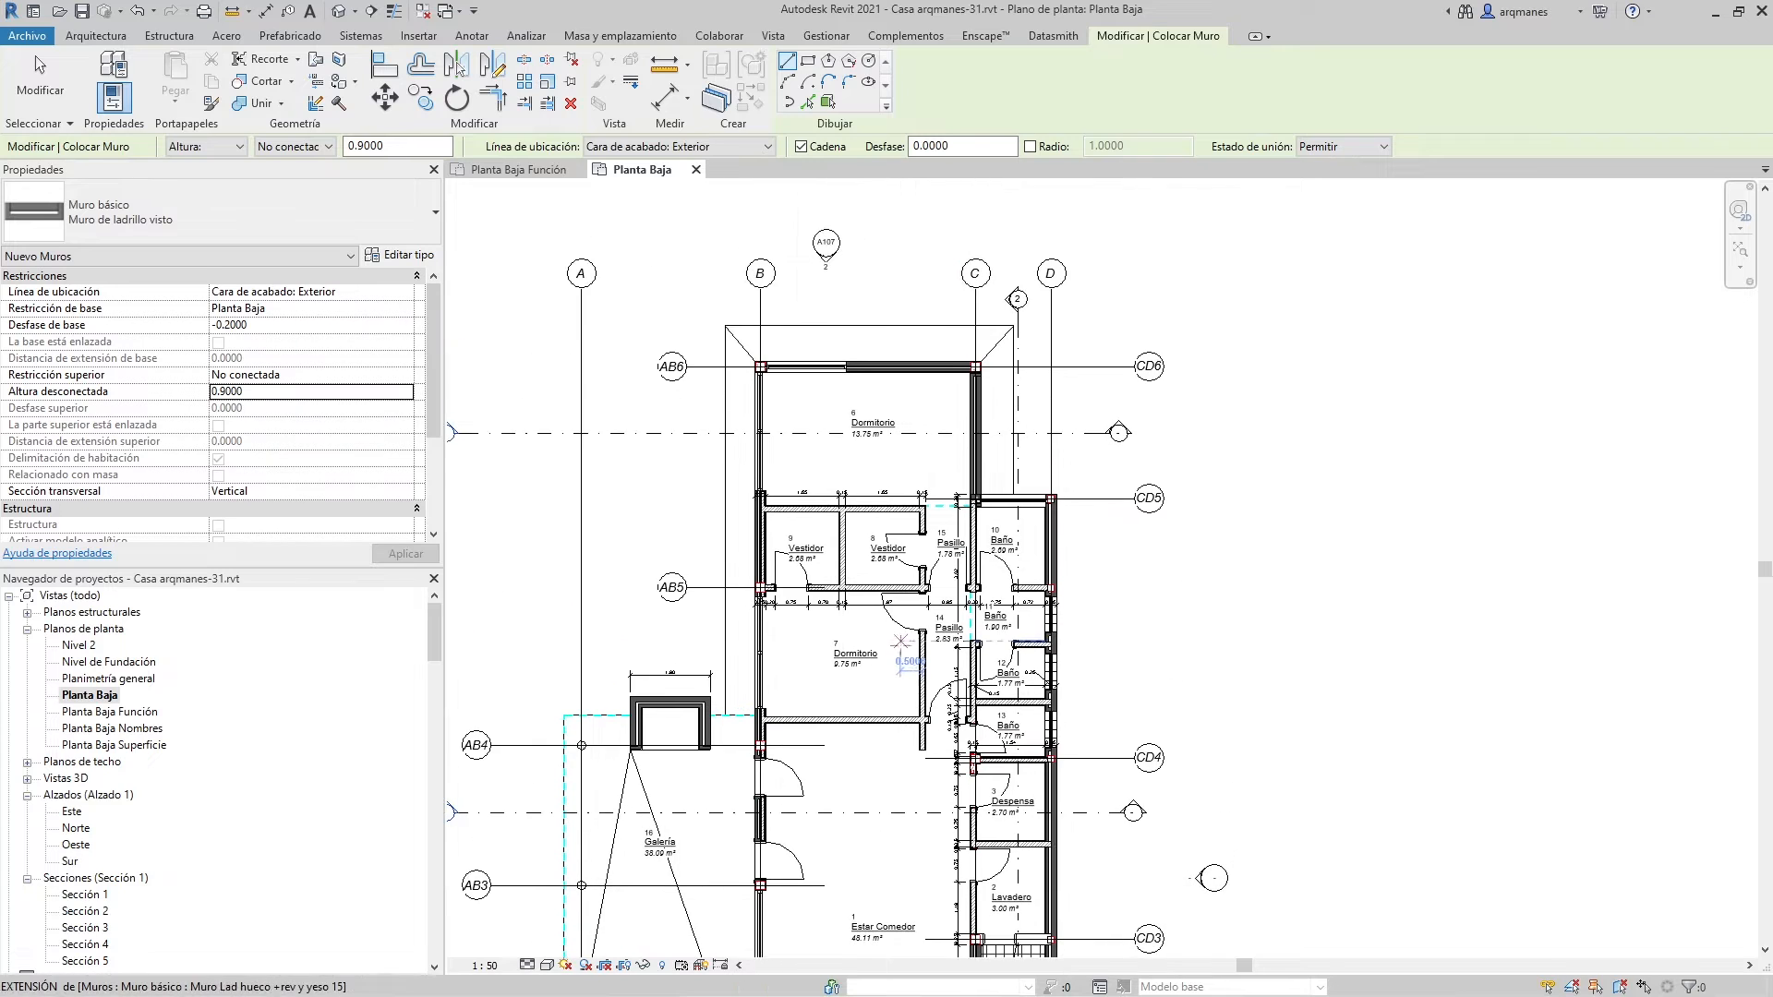
pyautogui.scroll(8, 960, 792)
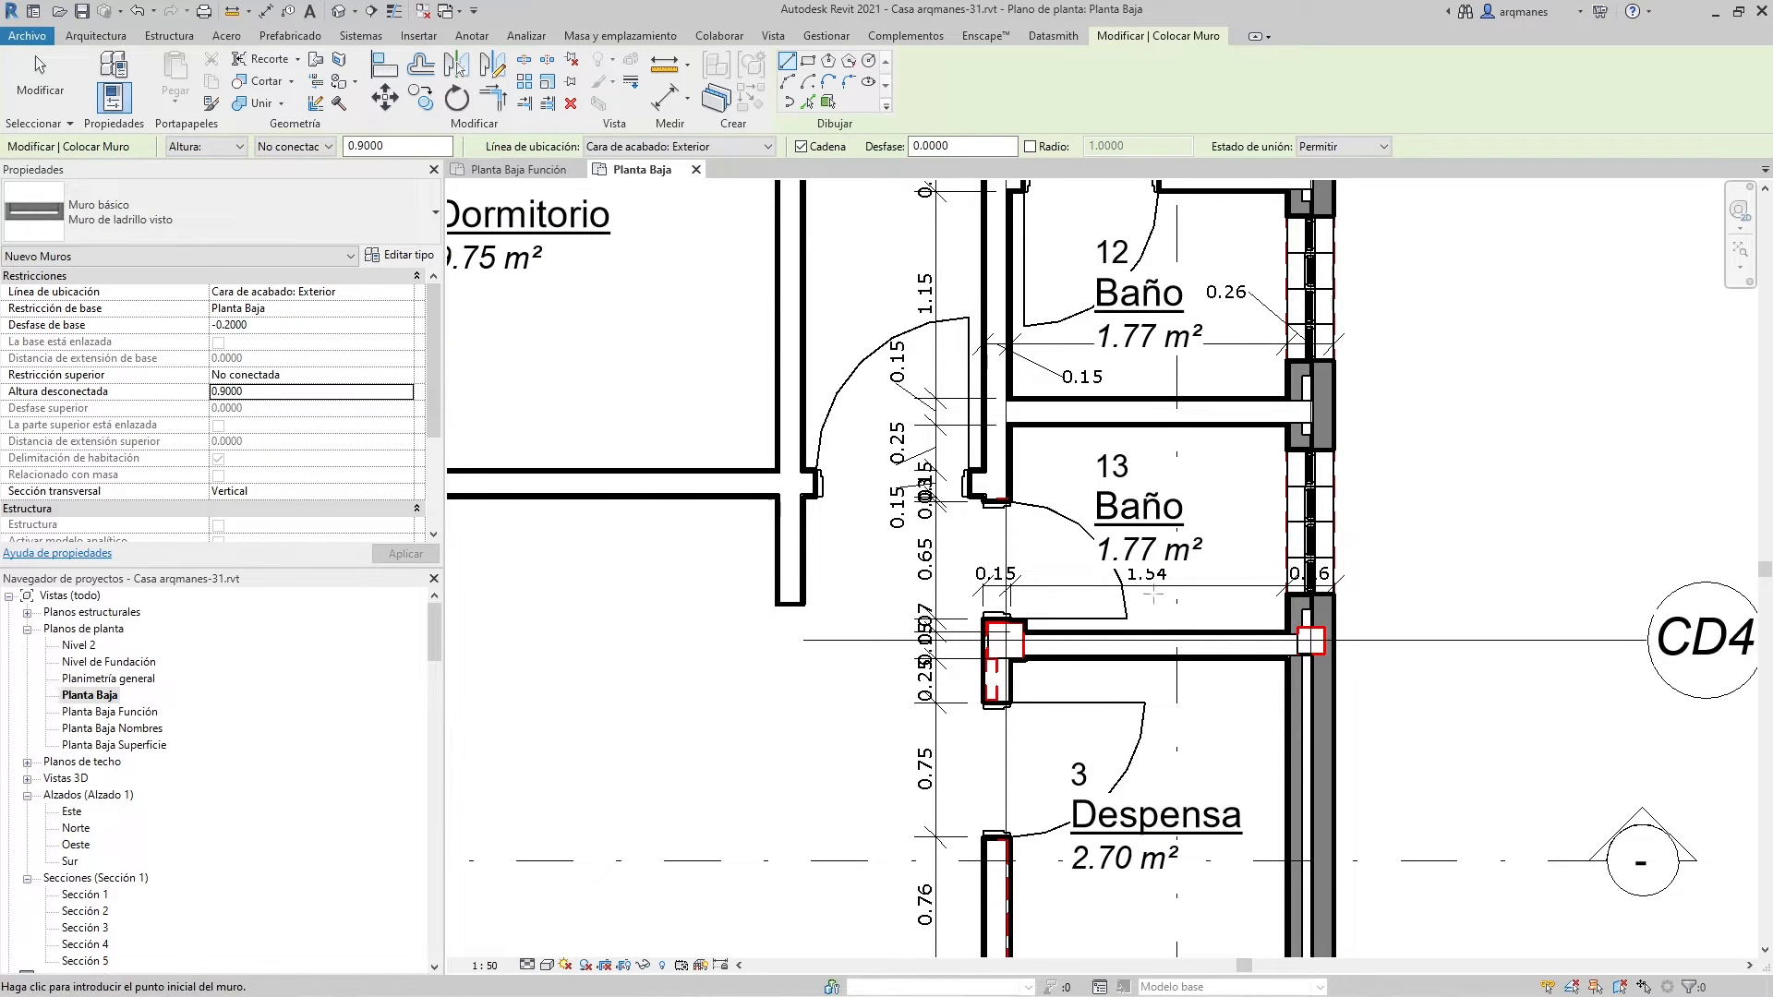
pyautogui.scroll(-3, 1408, 704)
pyautogui.scroll(-3, 1408, 705)
pyautogui.scroll(-4, 902, 672)
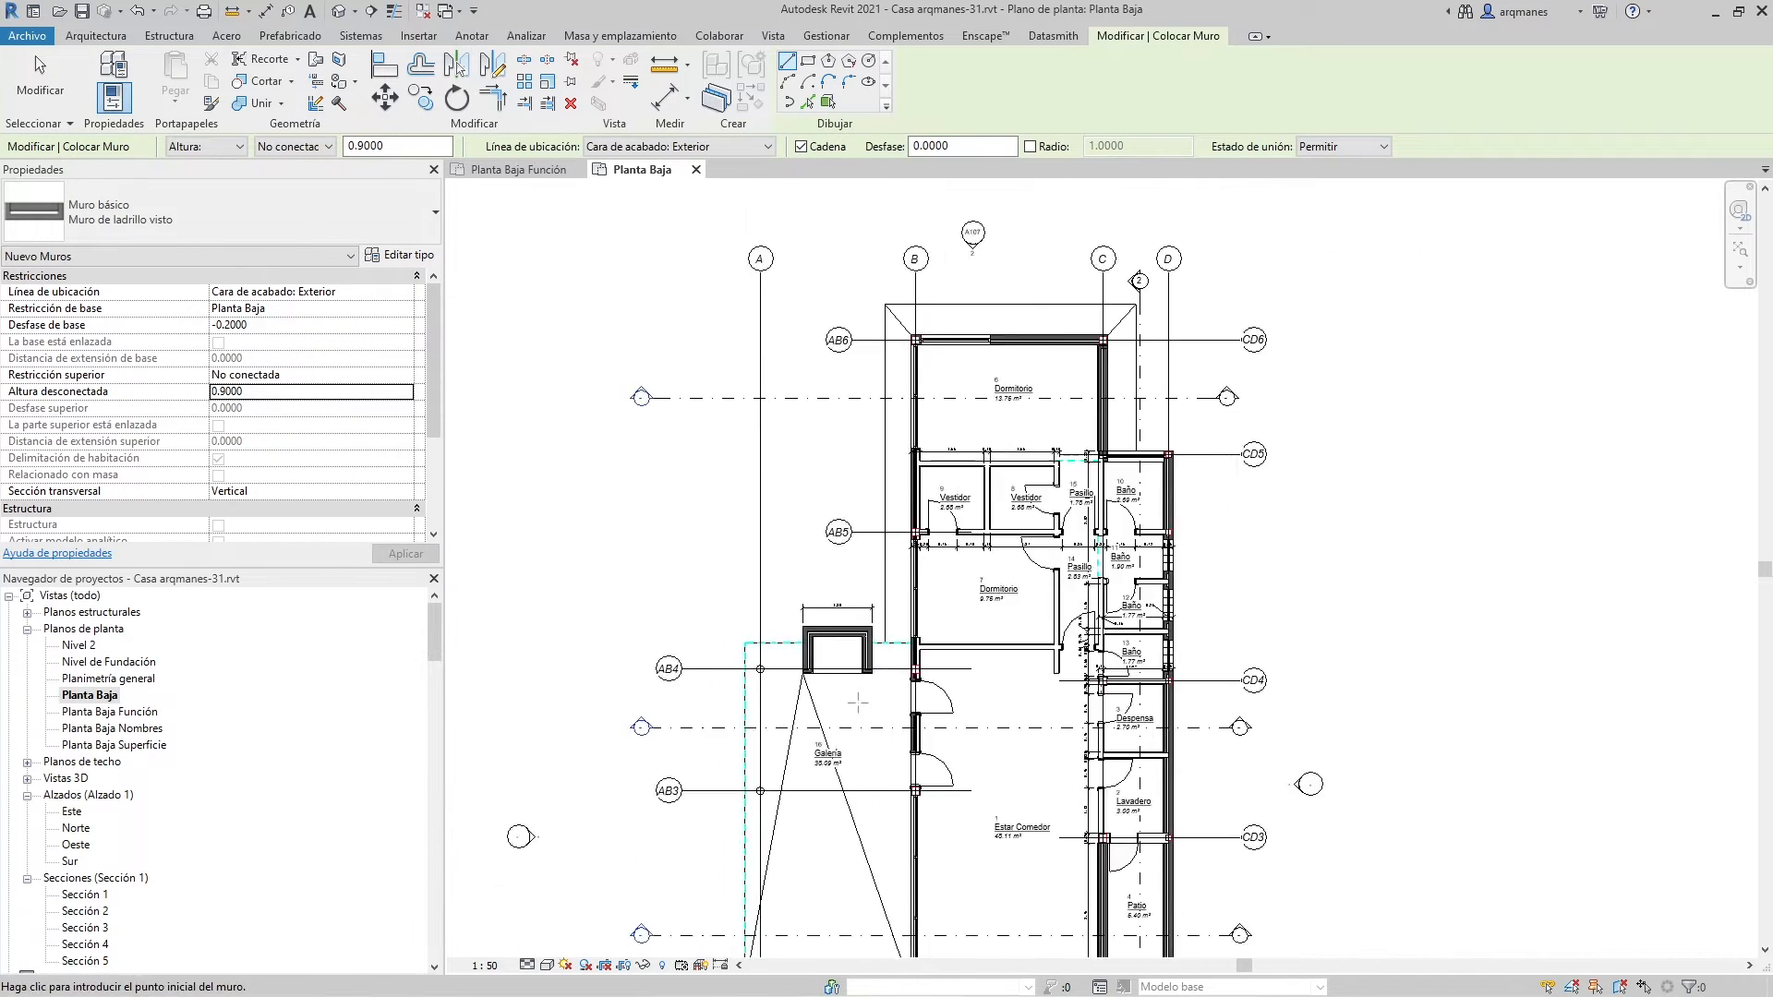
pyautogui.moveTo(785, 813); pyautogui.dragTo(748, 427, button='middle')
pyautogui.scroll(5, 637, 722)
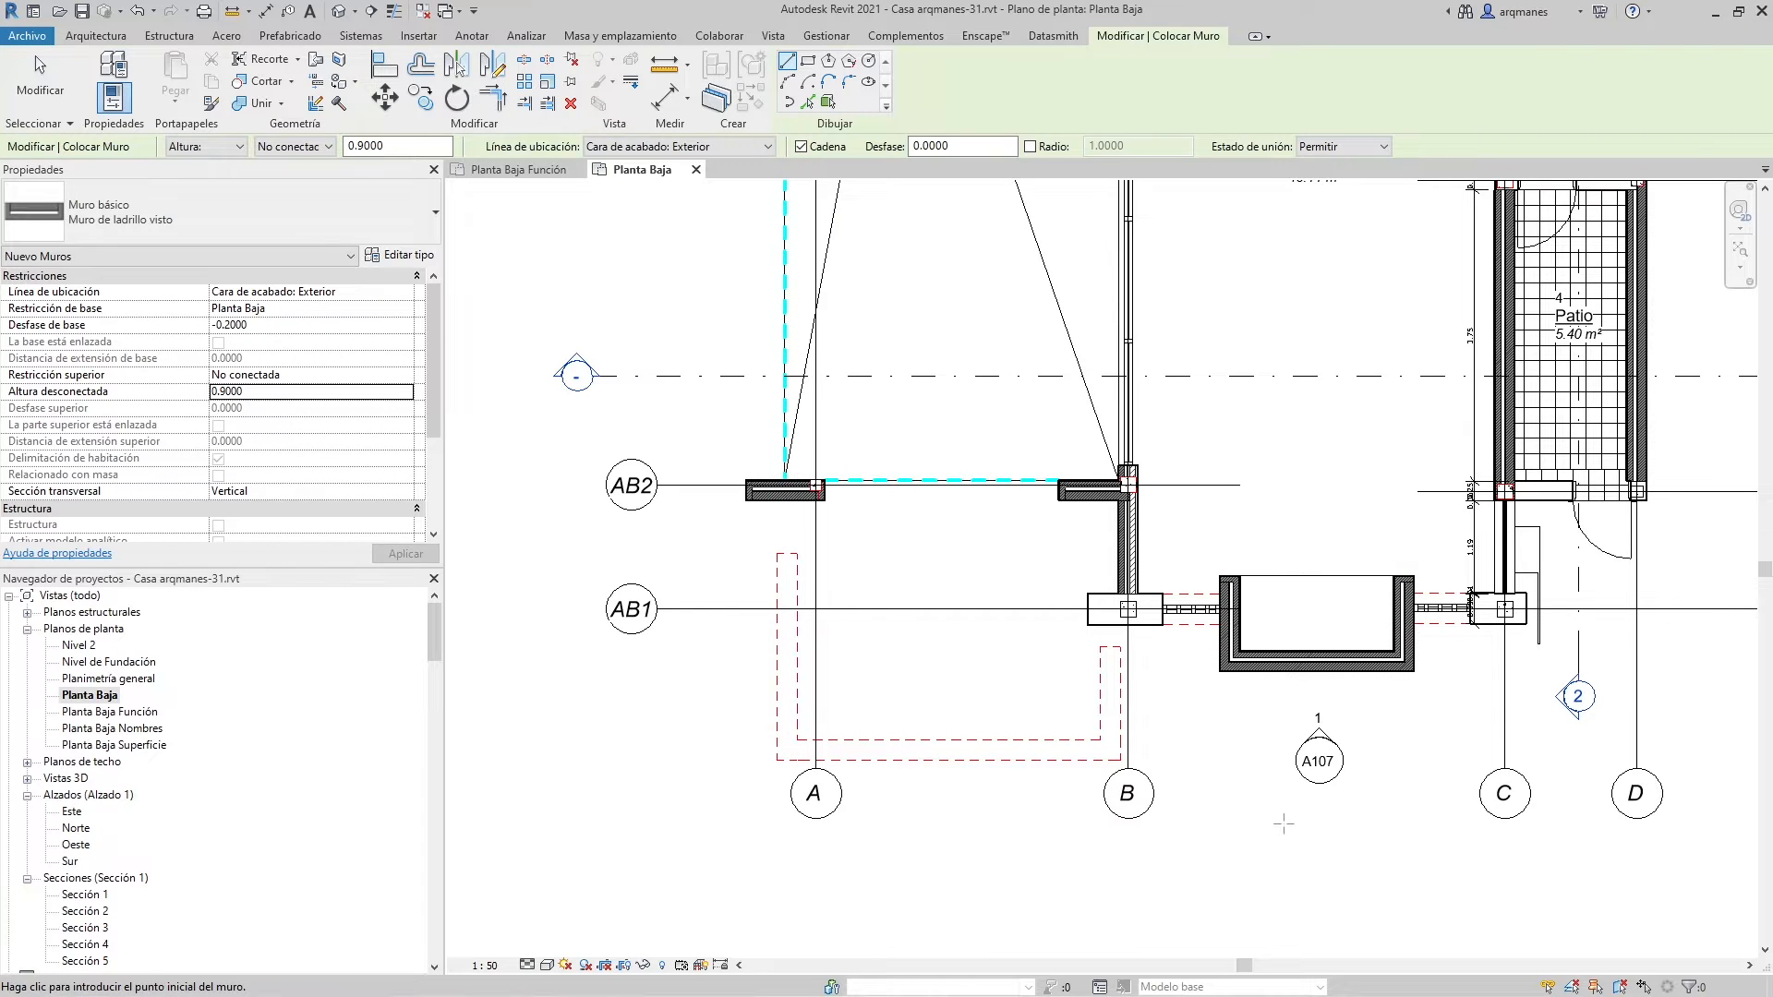
pyautogui.moveTo(1017, 740); pyautogui.dragTo(1110, 750, button='middle')
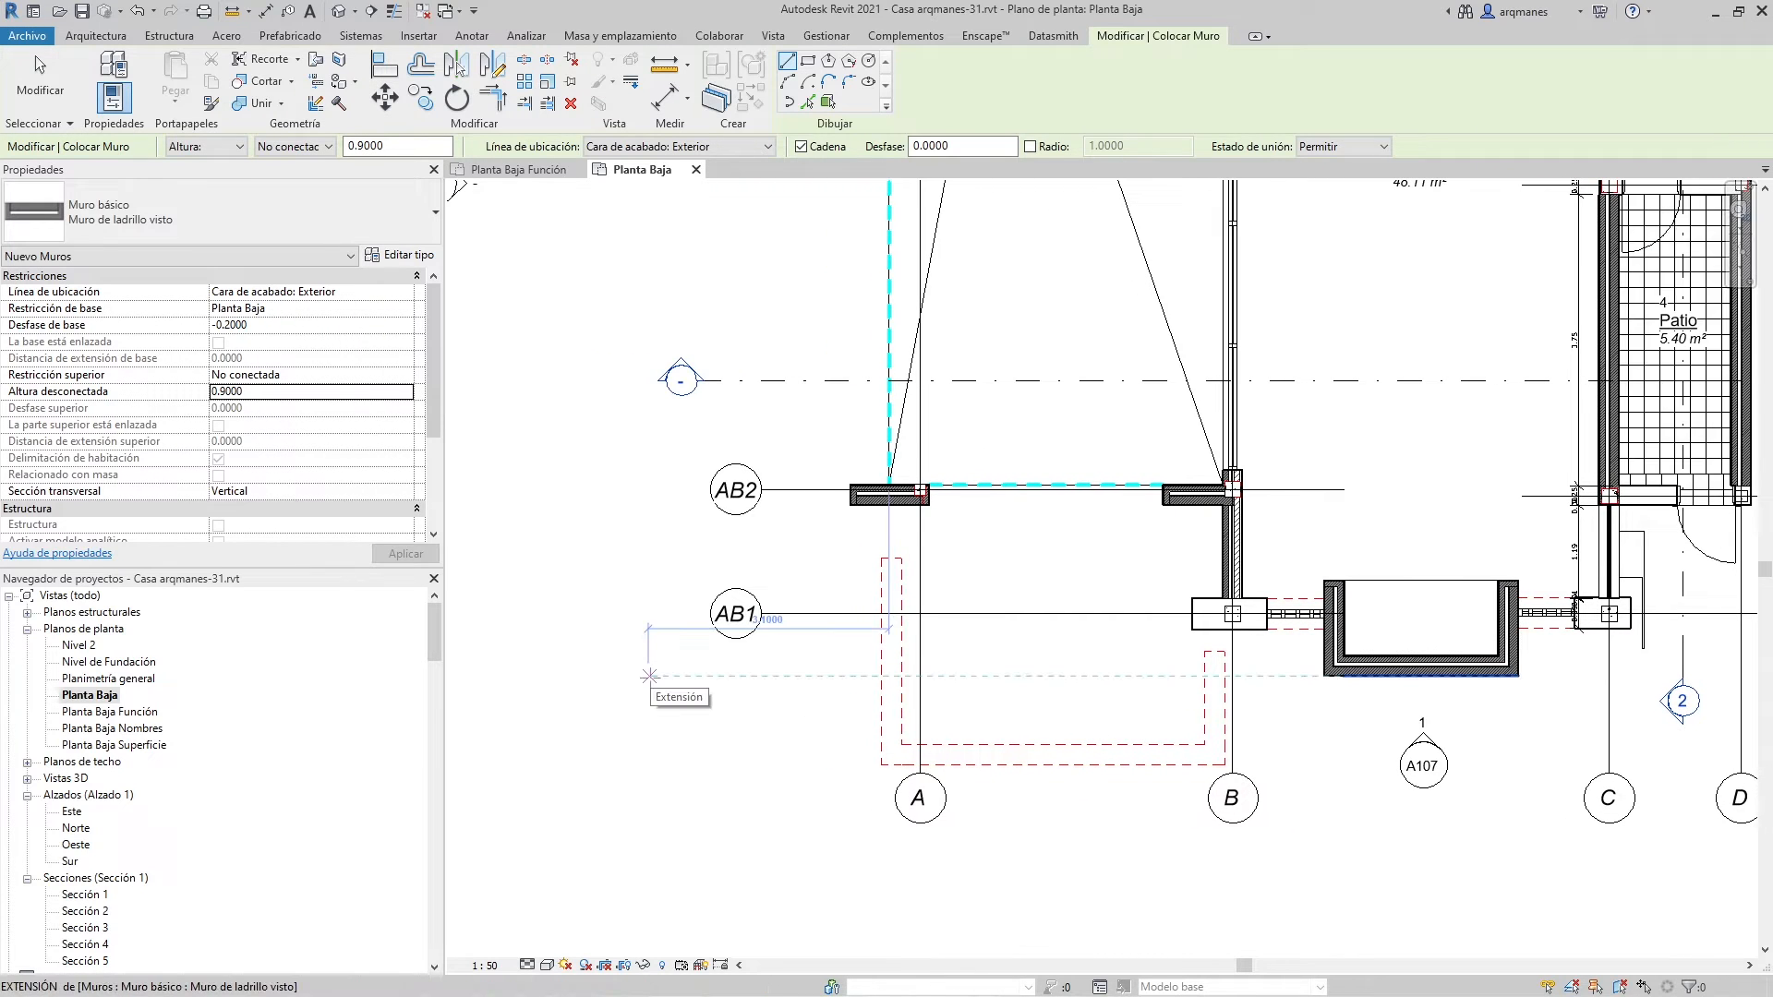
# In the view's visibility/graphics overrides, set the Muros projection line weight to 1 and the line pattern to <Sin modificación>, and apply
pyautogui.press('v')
pyautogui.press('v')
pyautogui.scroll(-3, 510, 418)
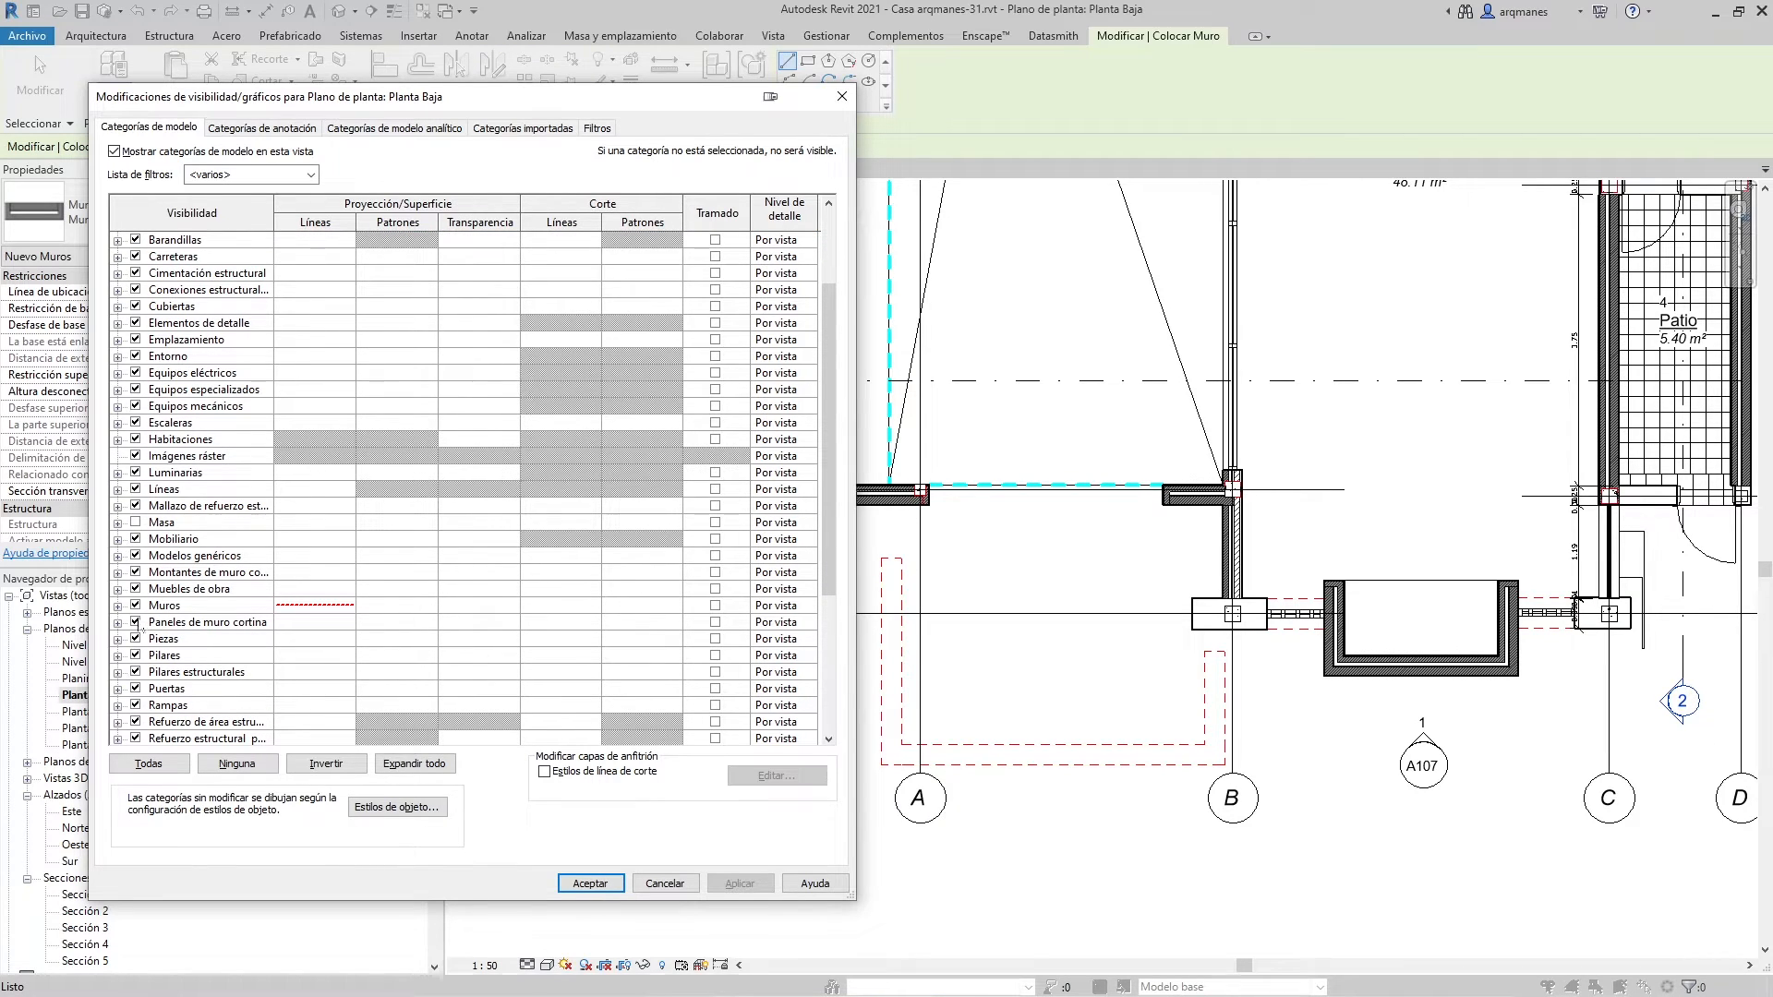
pyautogui.click(333, 611)
pyautogui.click(343, 609)
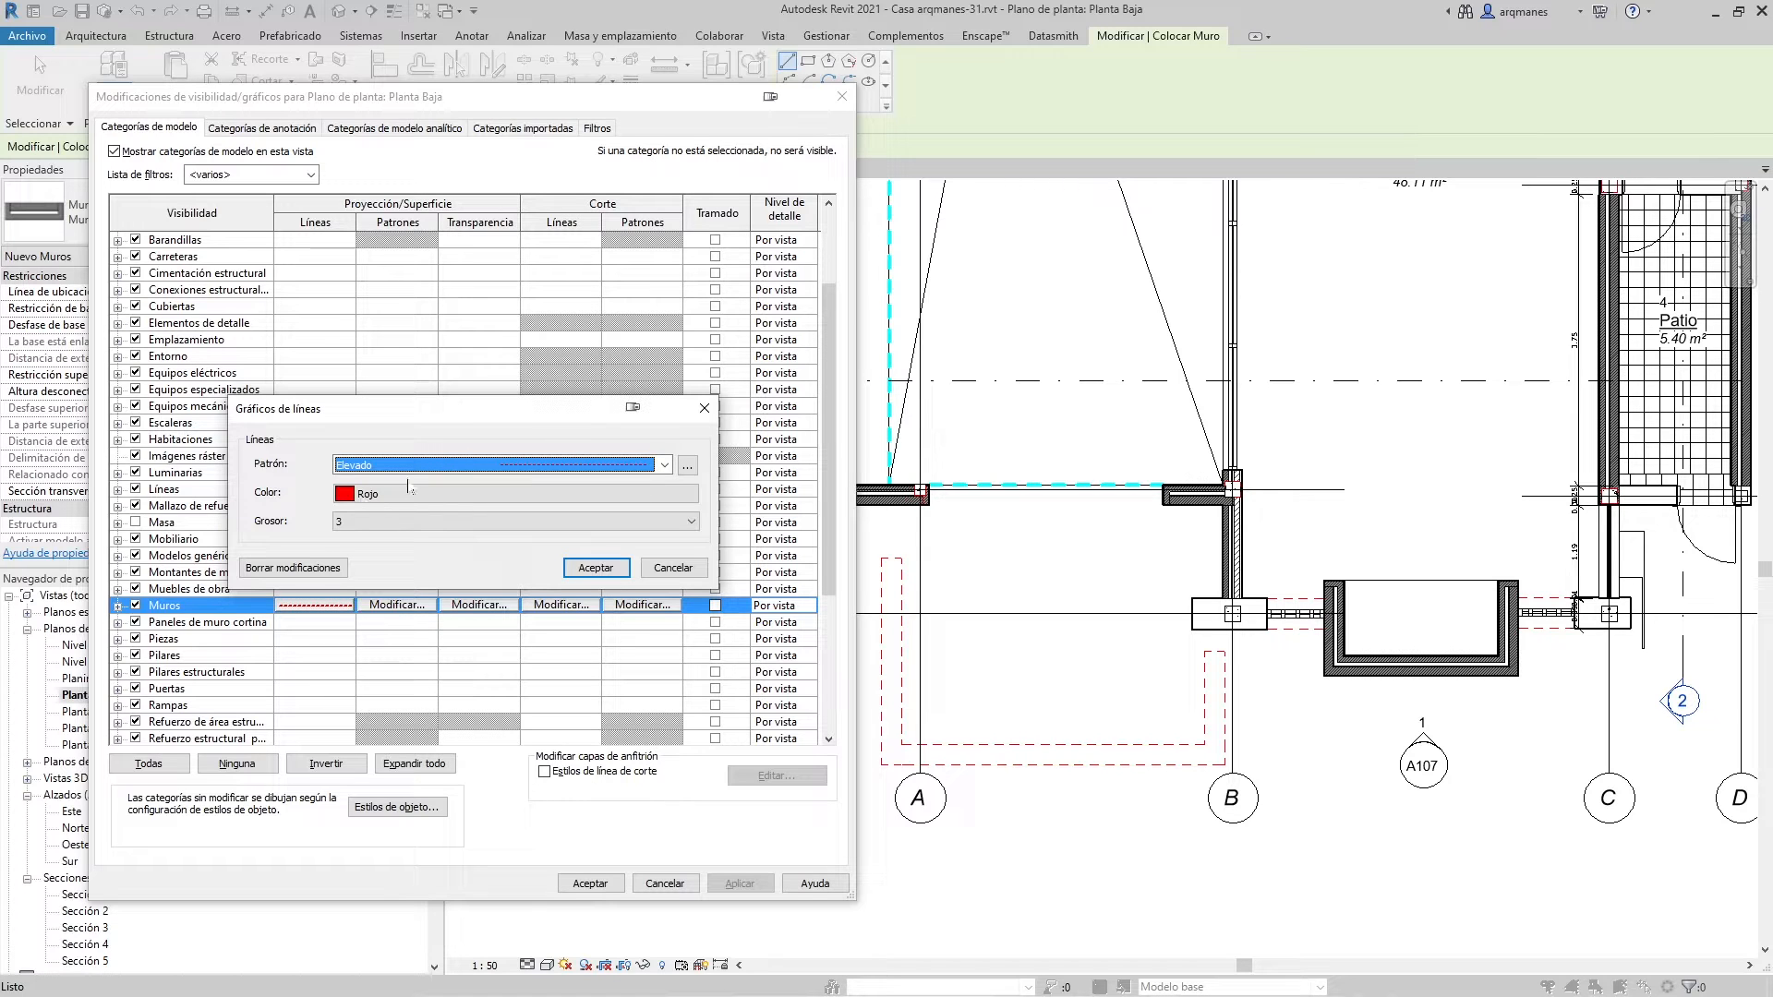
pyautogui.click(375, 522)
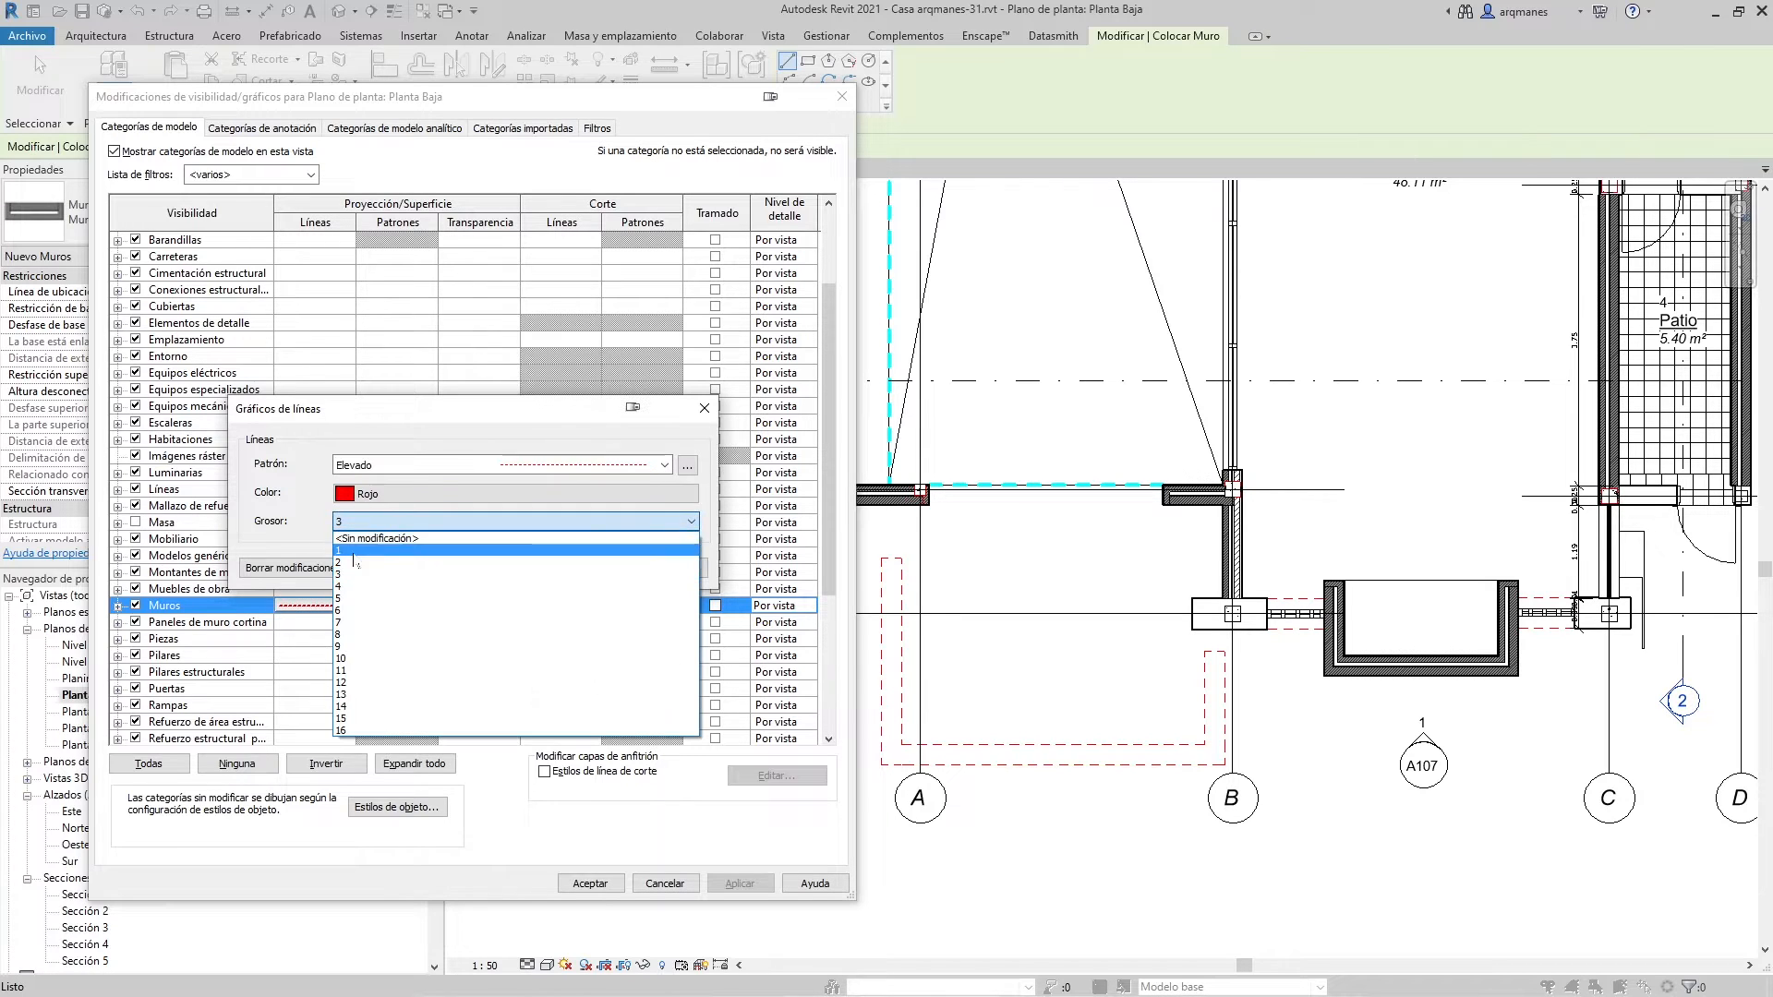
pyautogui.click(354, 551)
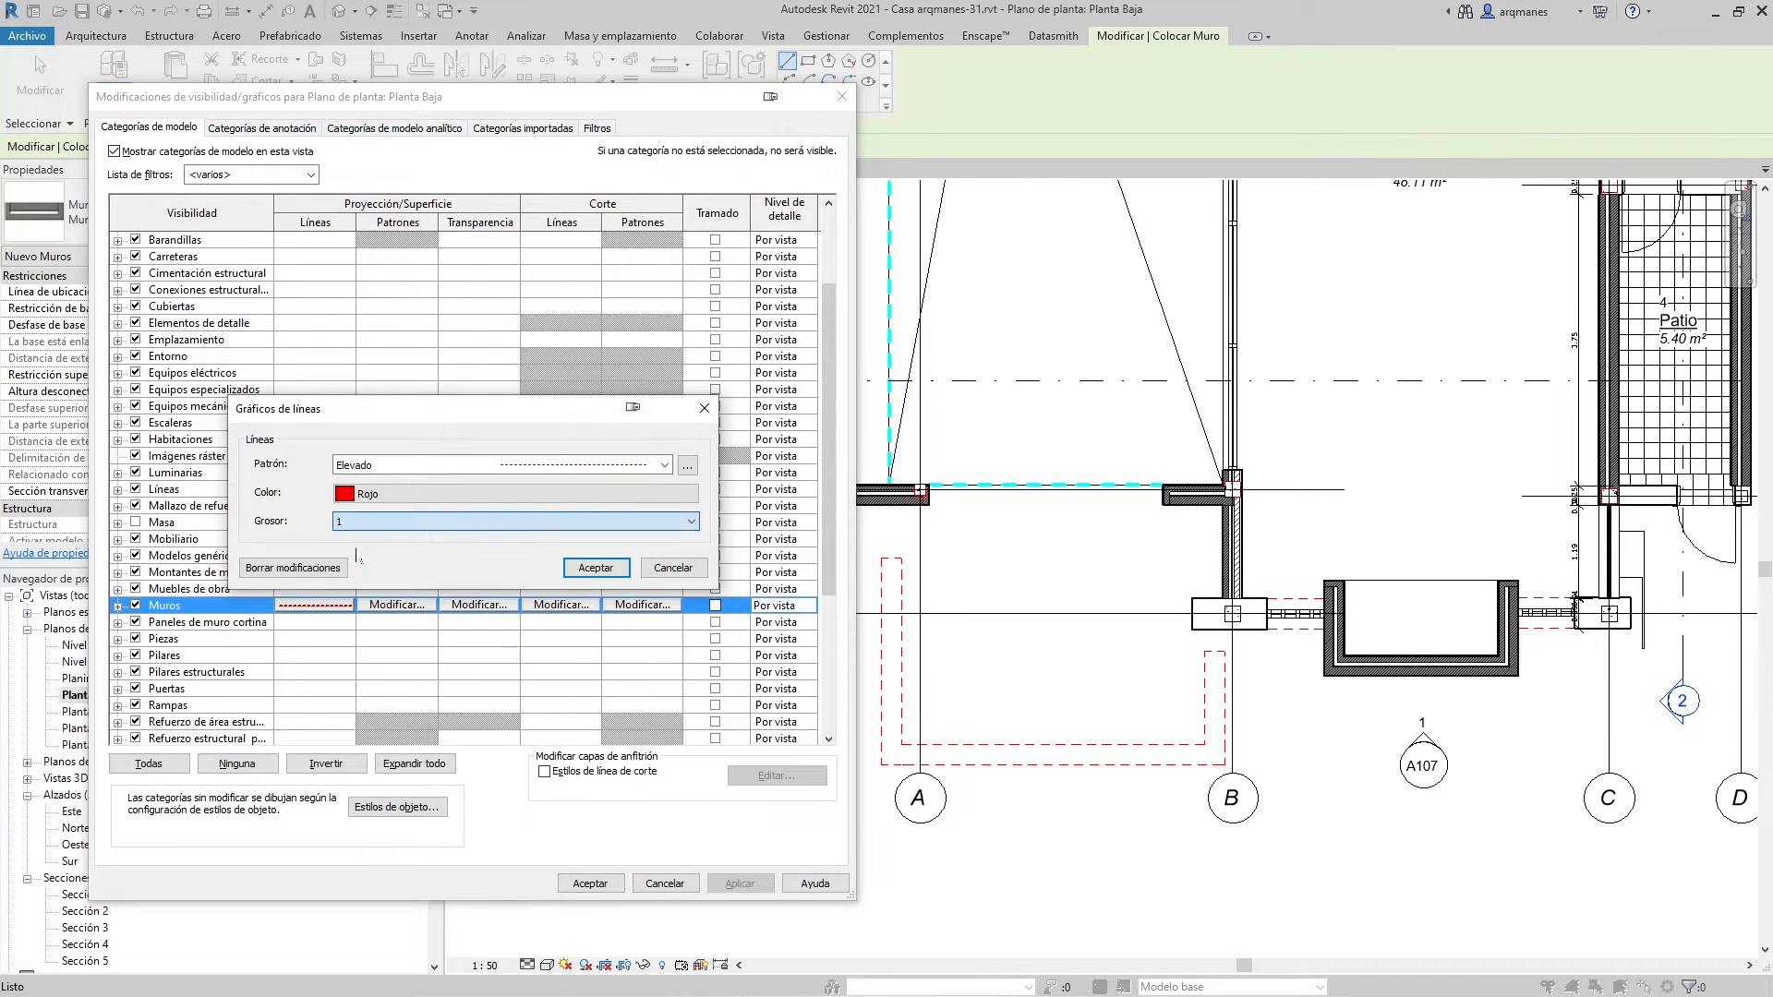
pyautogui.click(665, 465)
pyautogui.click(397, 480)
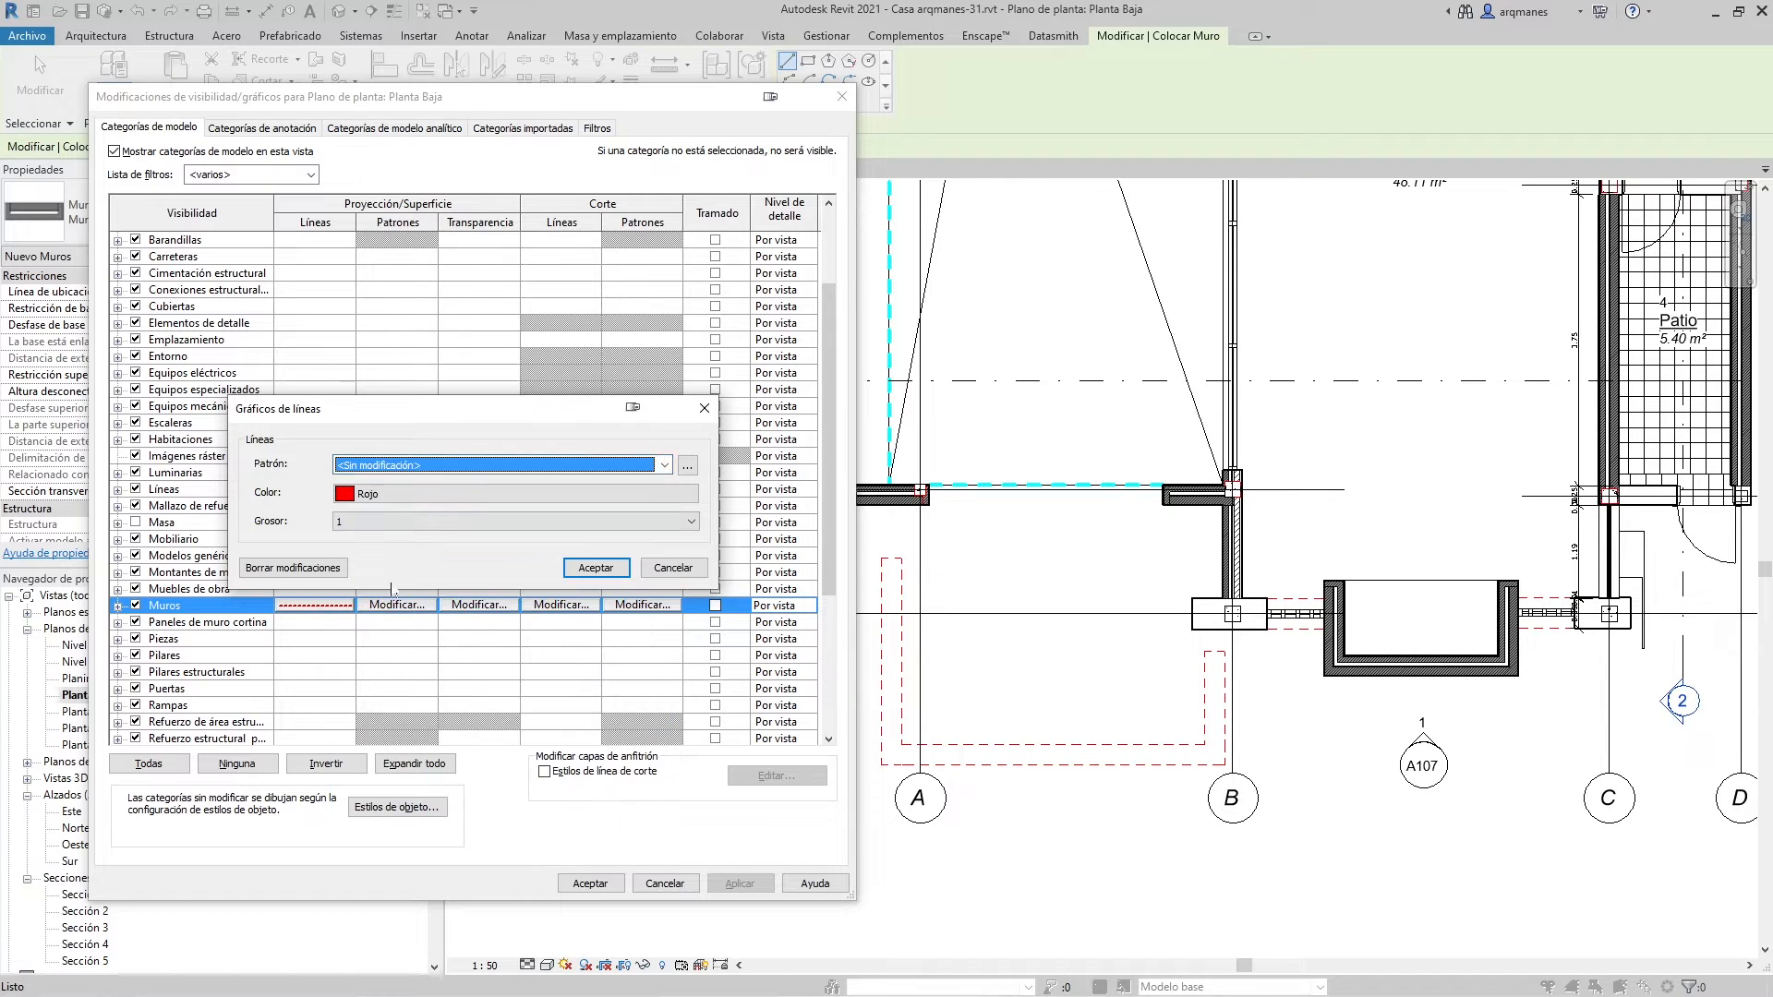
pyautogui.click(595, 568)
pyautogui.click(739, 883)
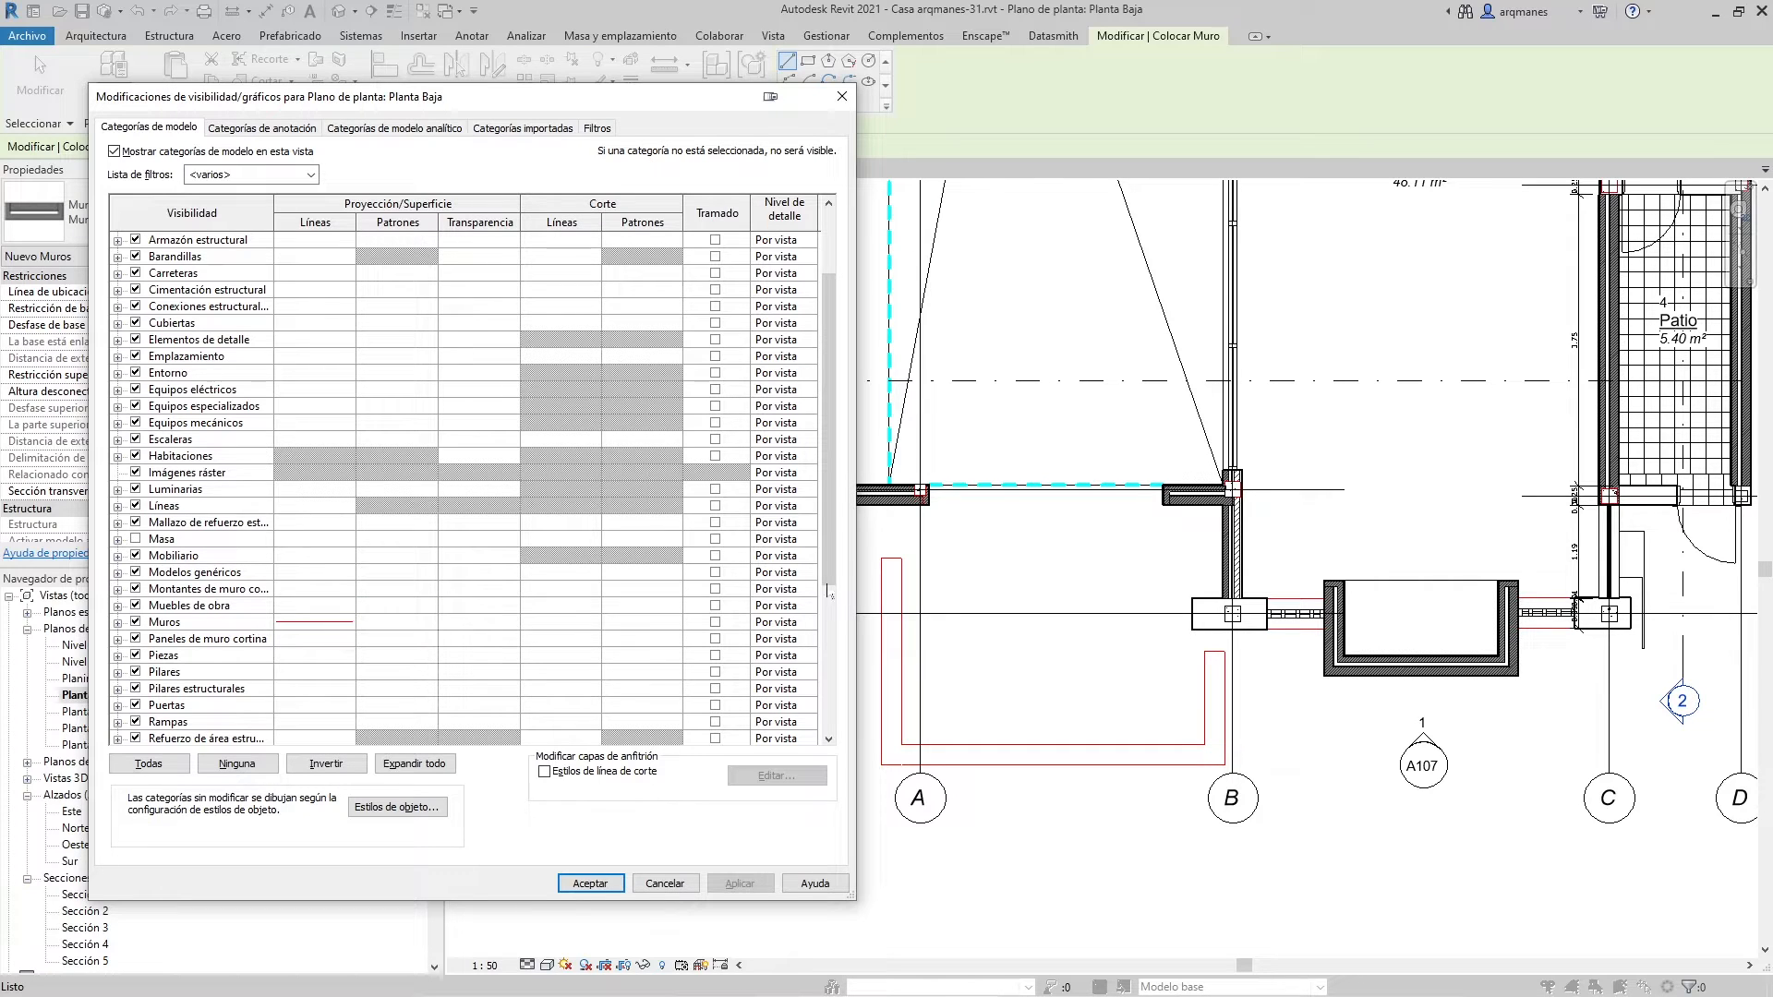
# Override the Muros projection surface foreground pattern with <Relleno uniforme> in light gray RGB 239-239-239 and apply it to the view
pyautogui.click(397, 621)
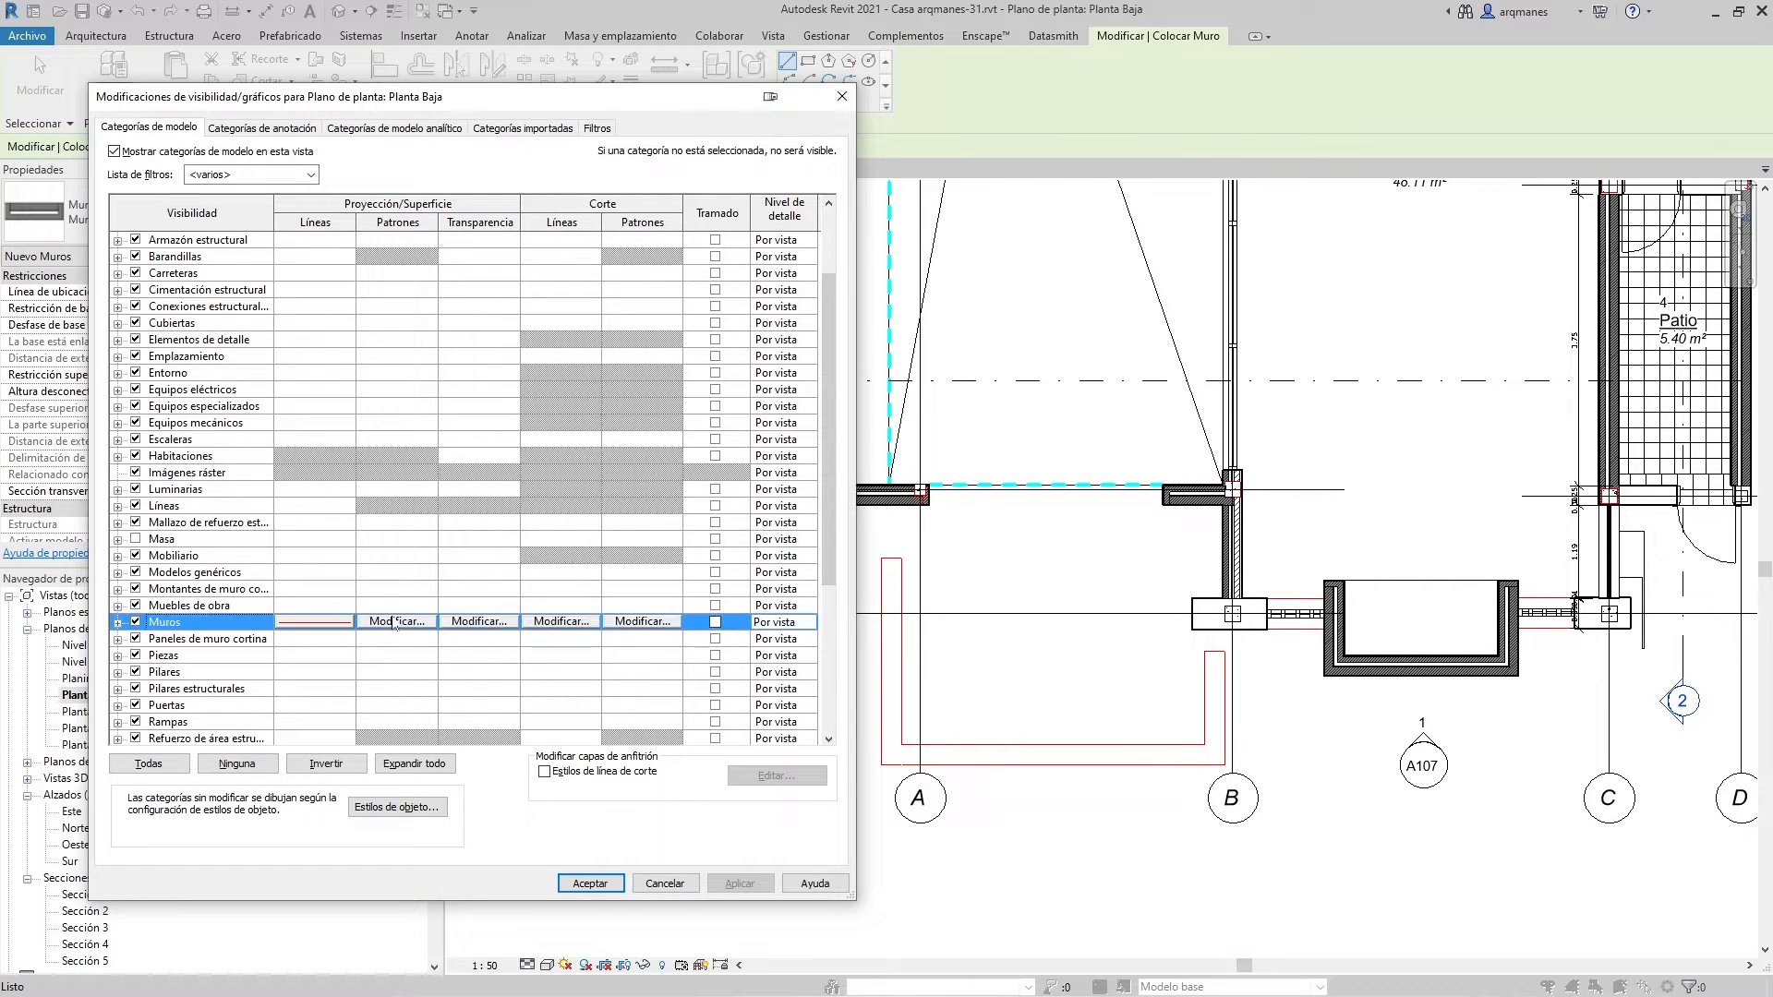
pyautogui.click(397, 621)
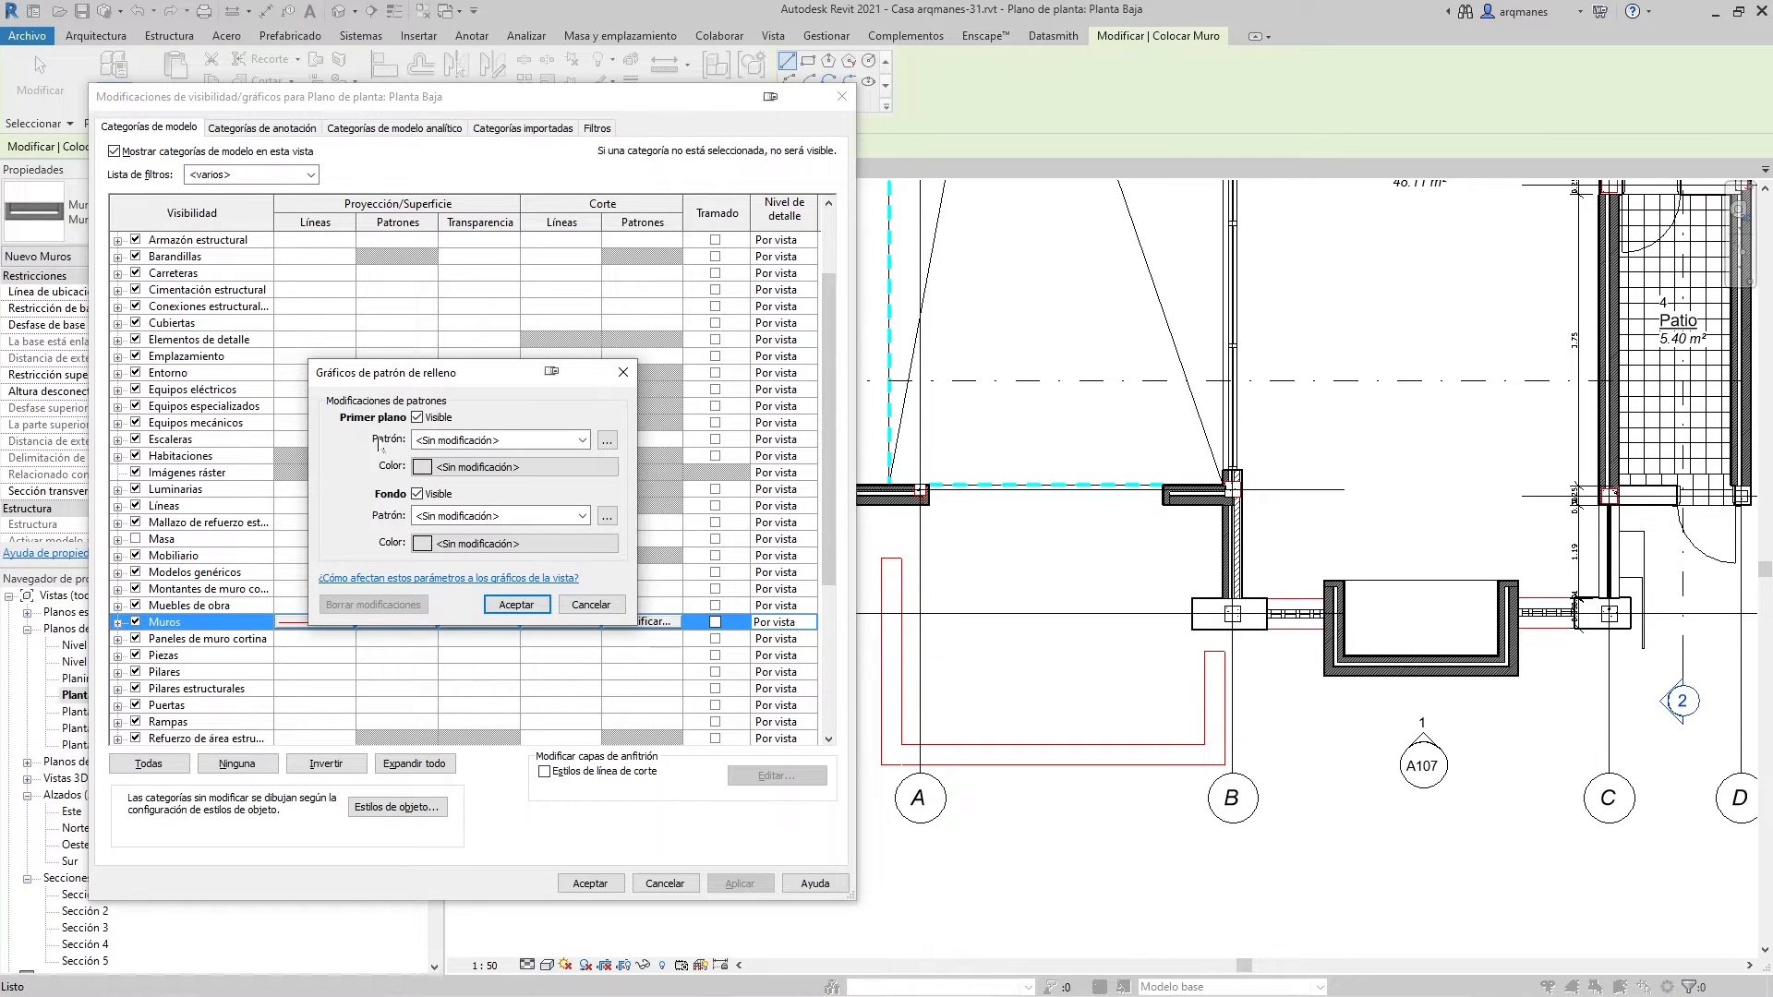
pyautogui.click(581, 441)
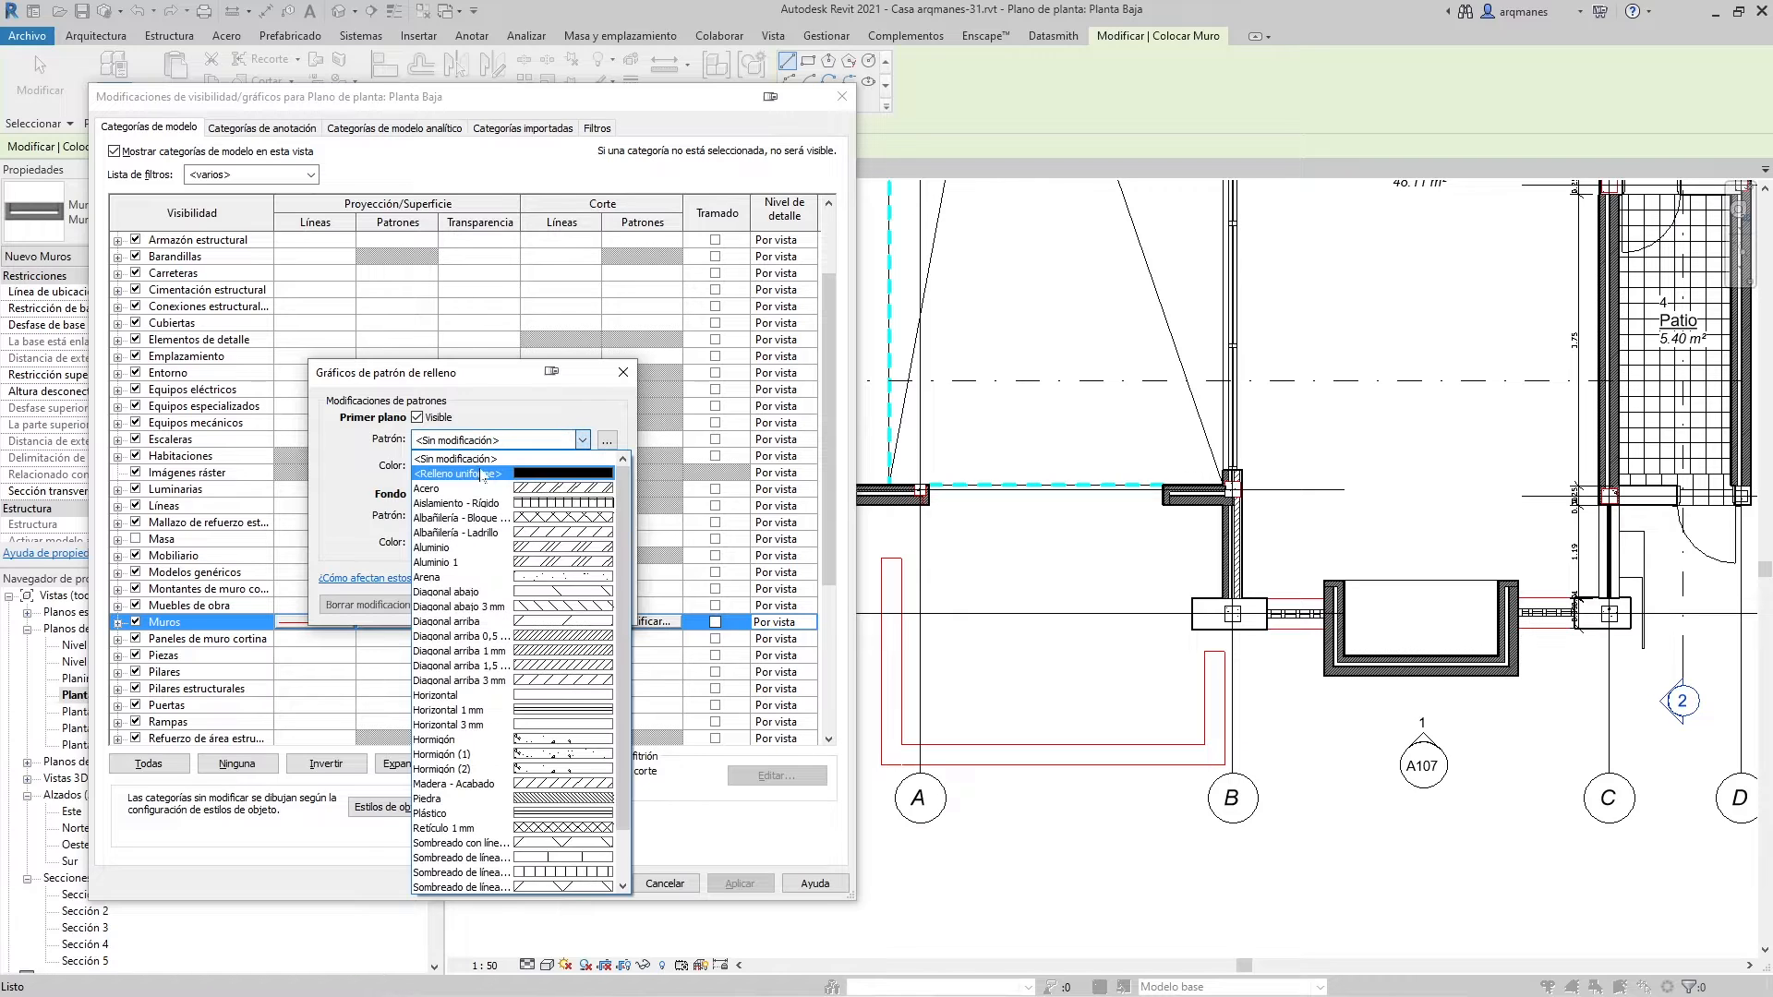
pyautogui.click(479, 474)
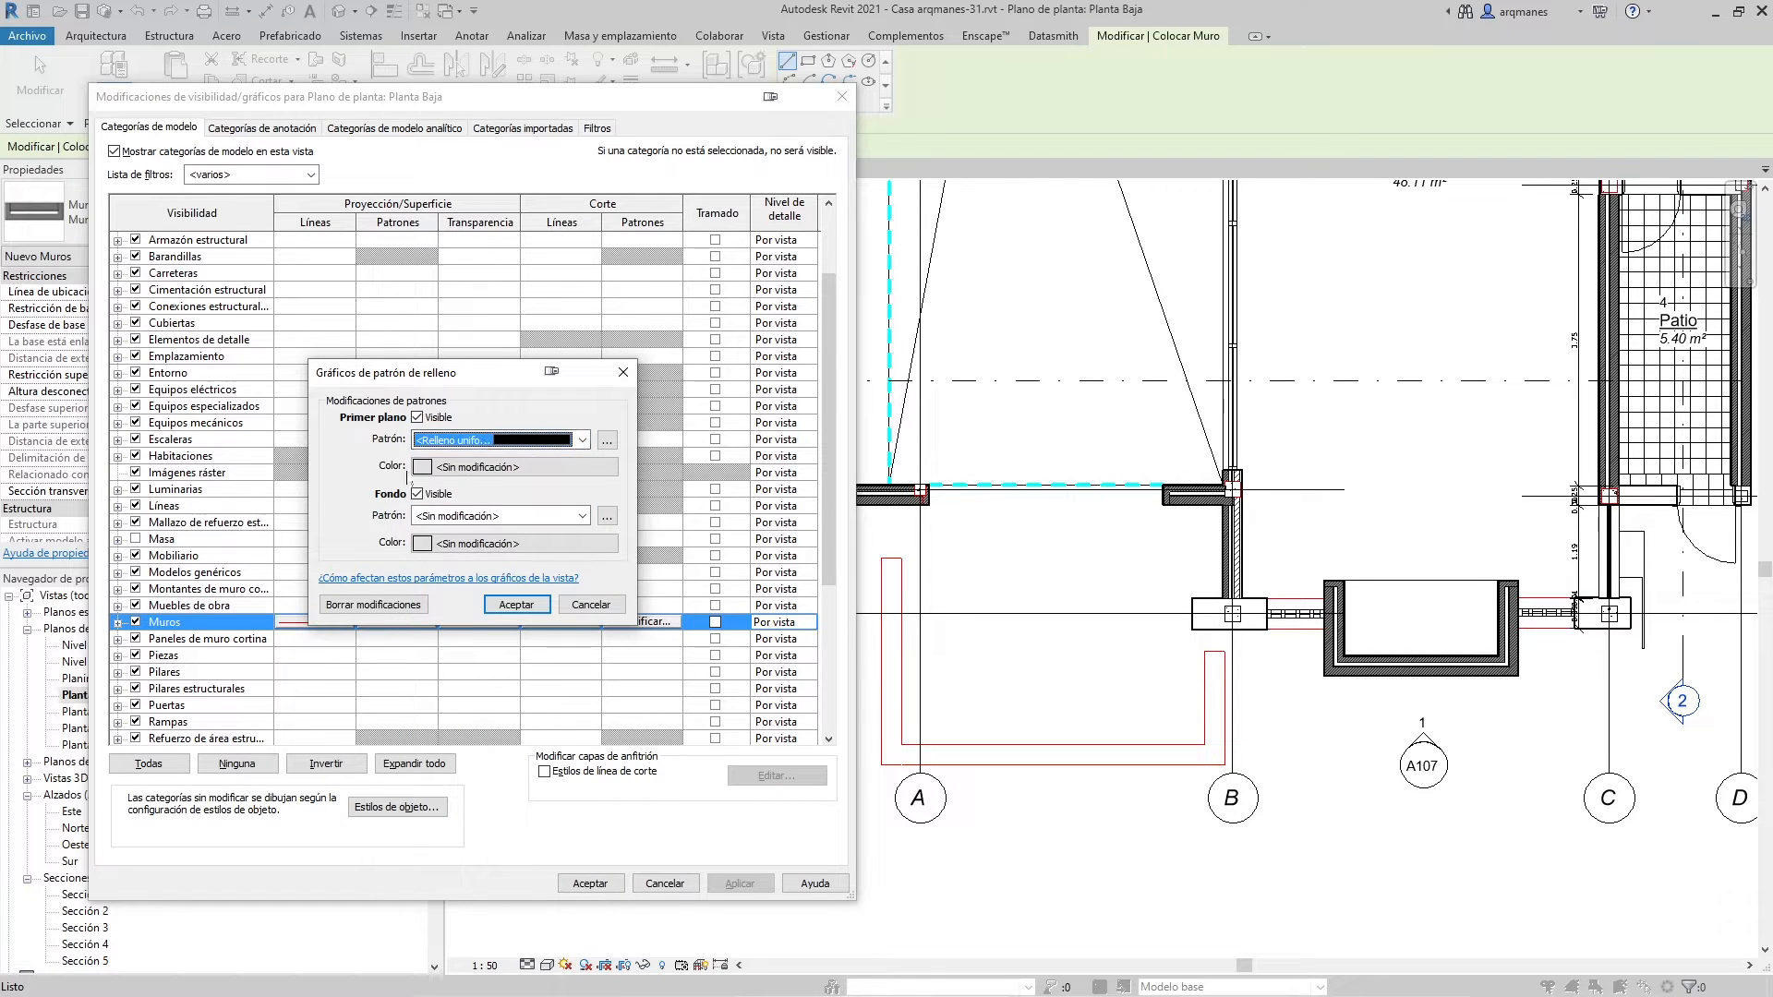
pyautogui.click(474, 469)
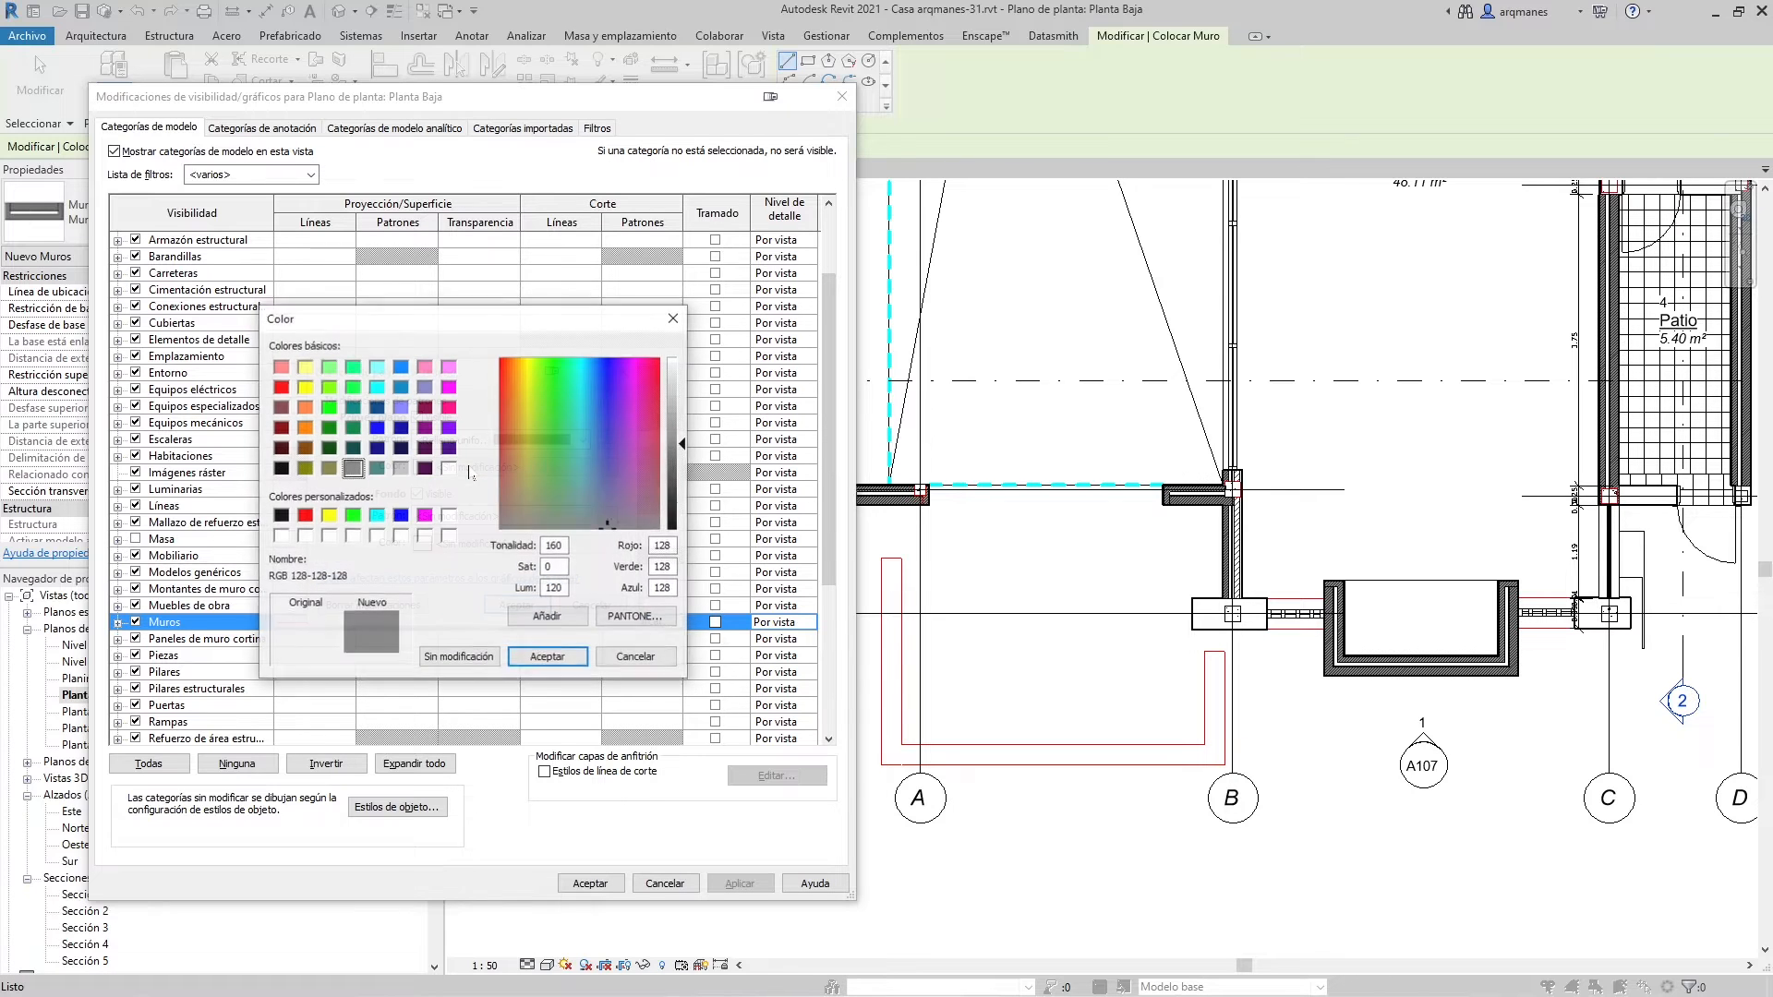
pyautogui.click(400, 469)
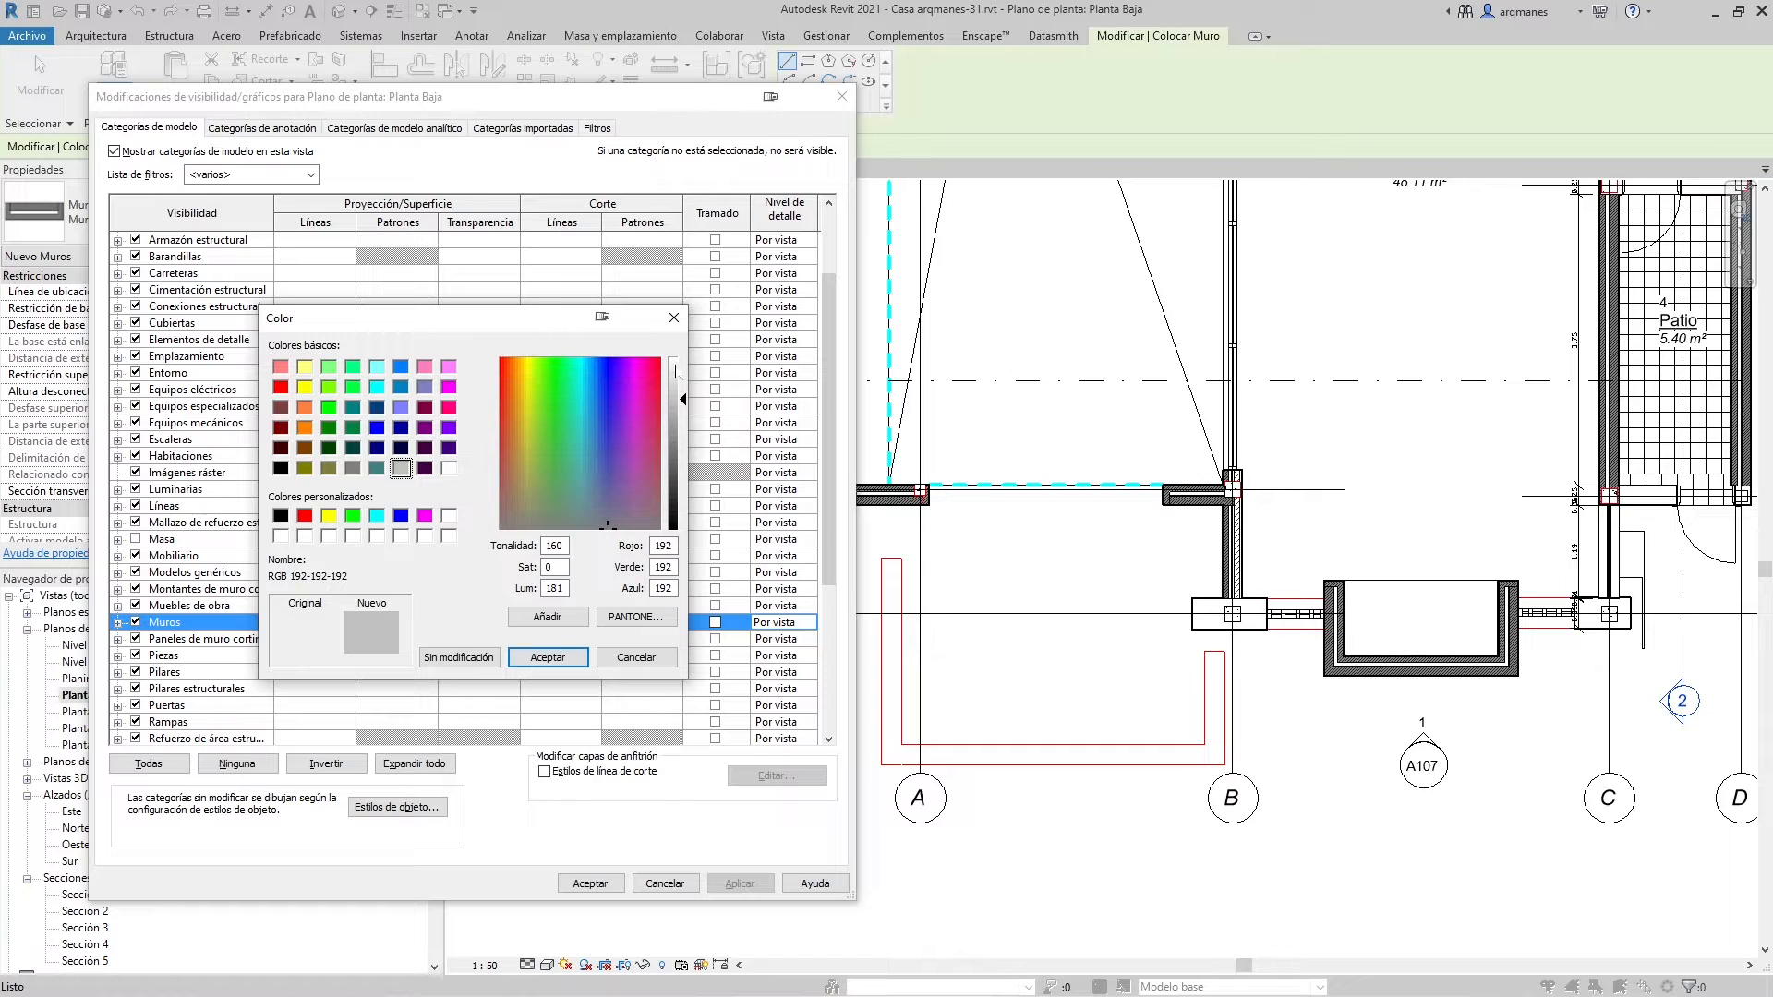
pyautogui.click(675, 370)
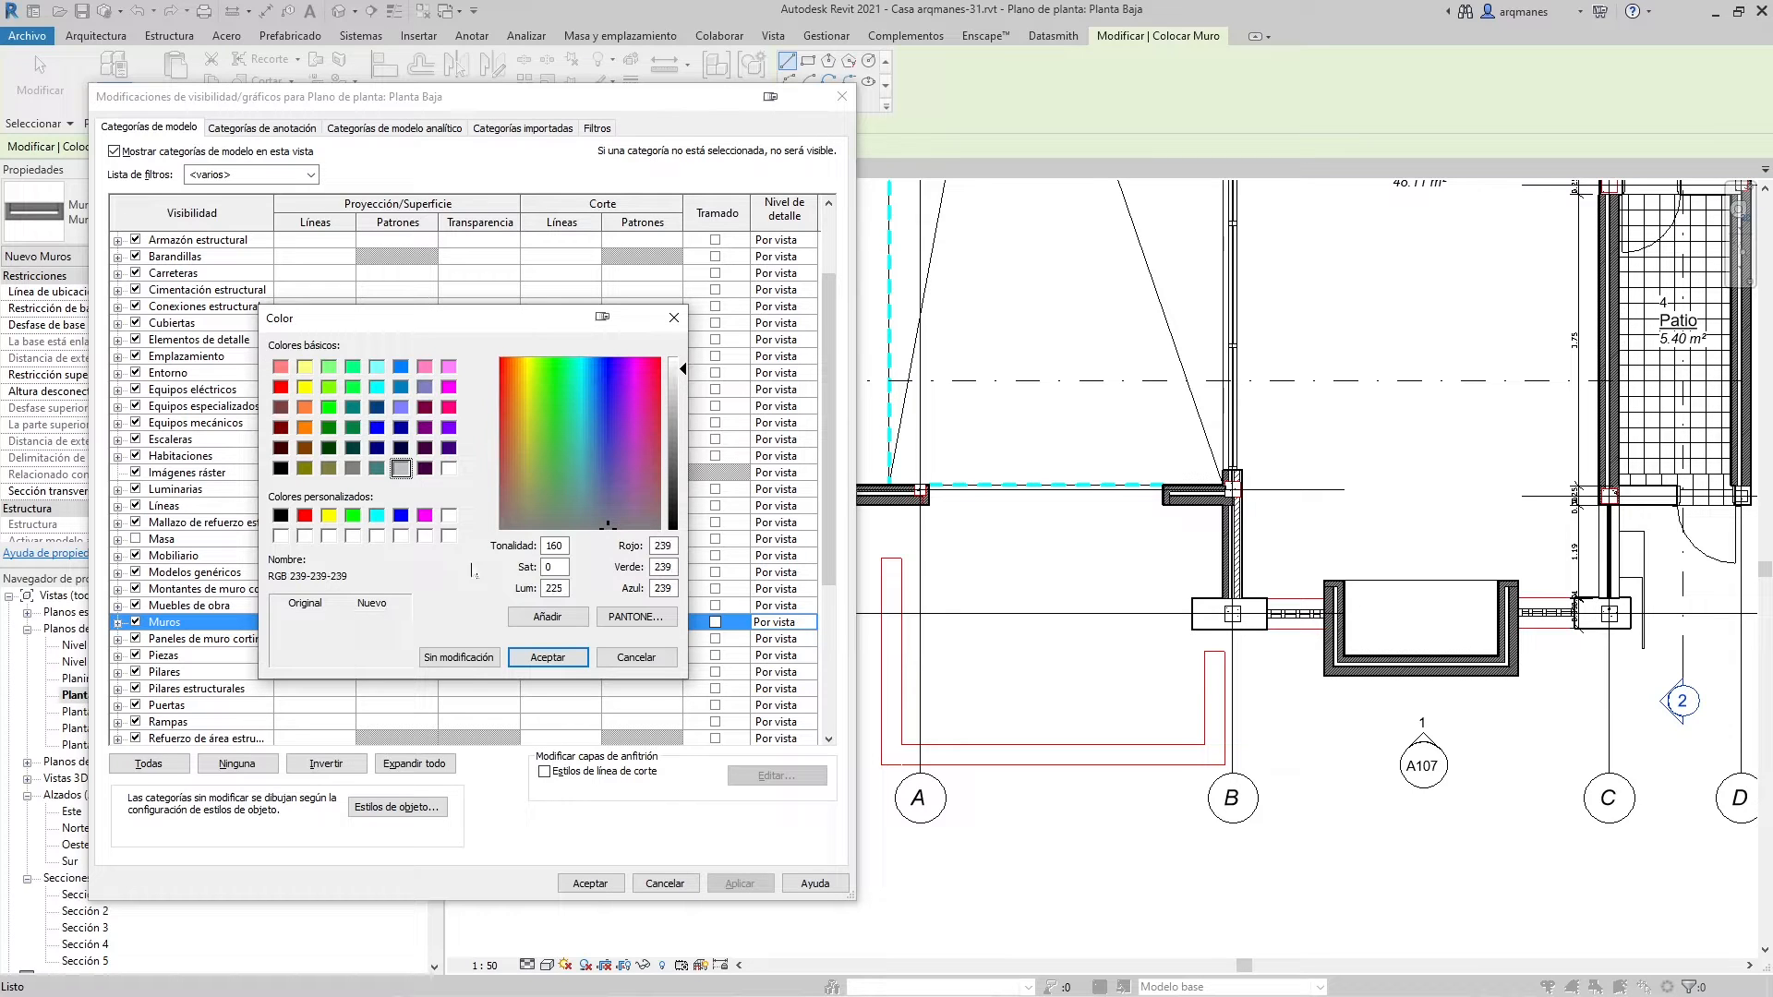
pyautogui.click(548, 656)
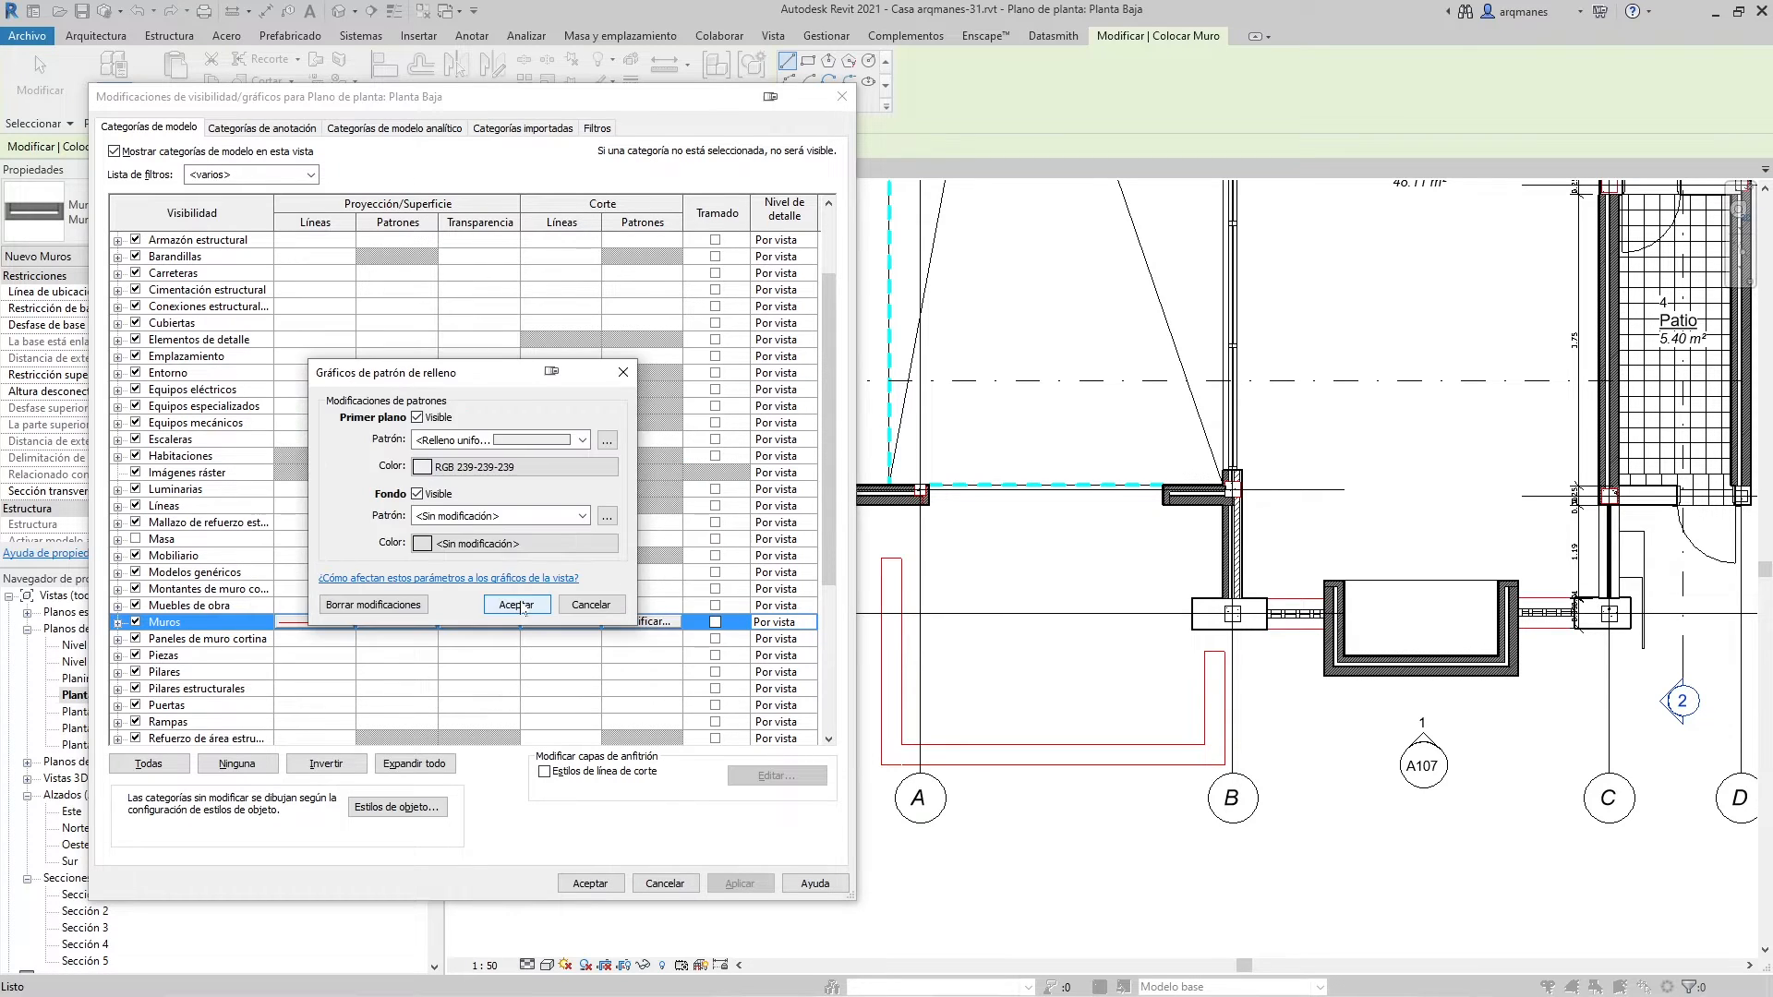
pyautogui.click(518, 604)
pyautogui.click(738, 886)
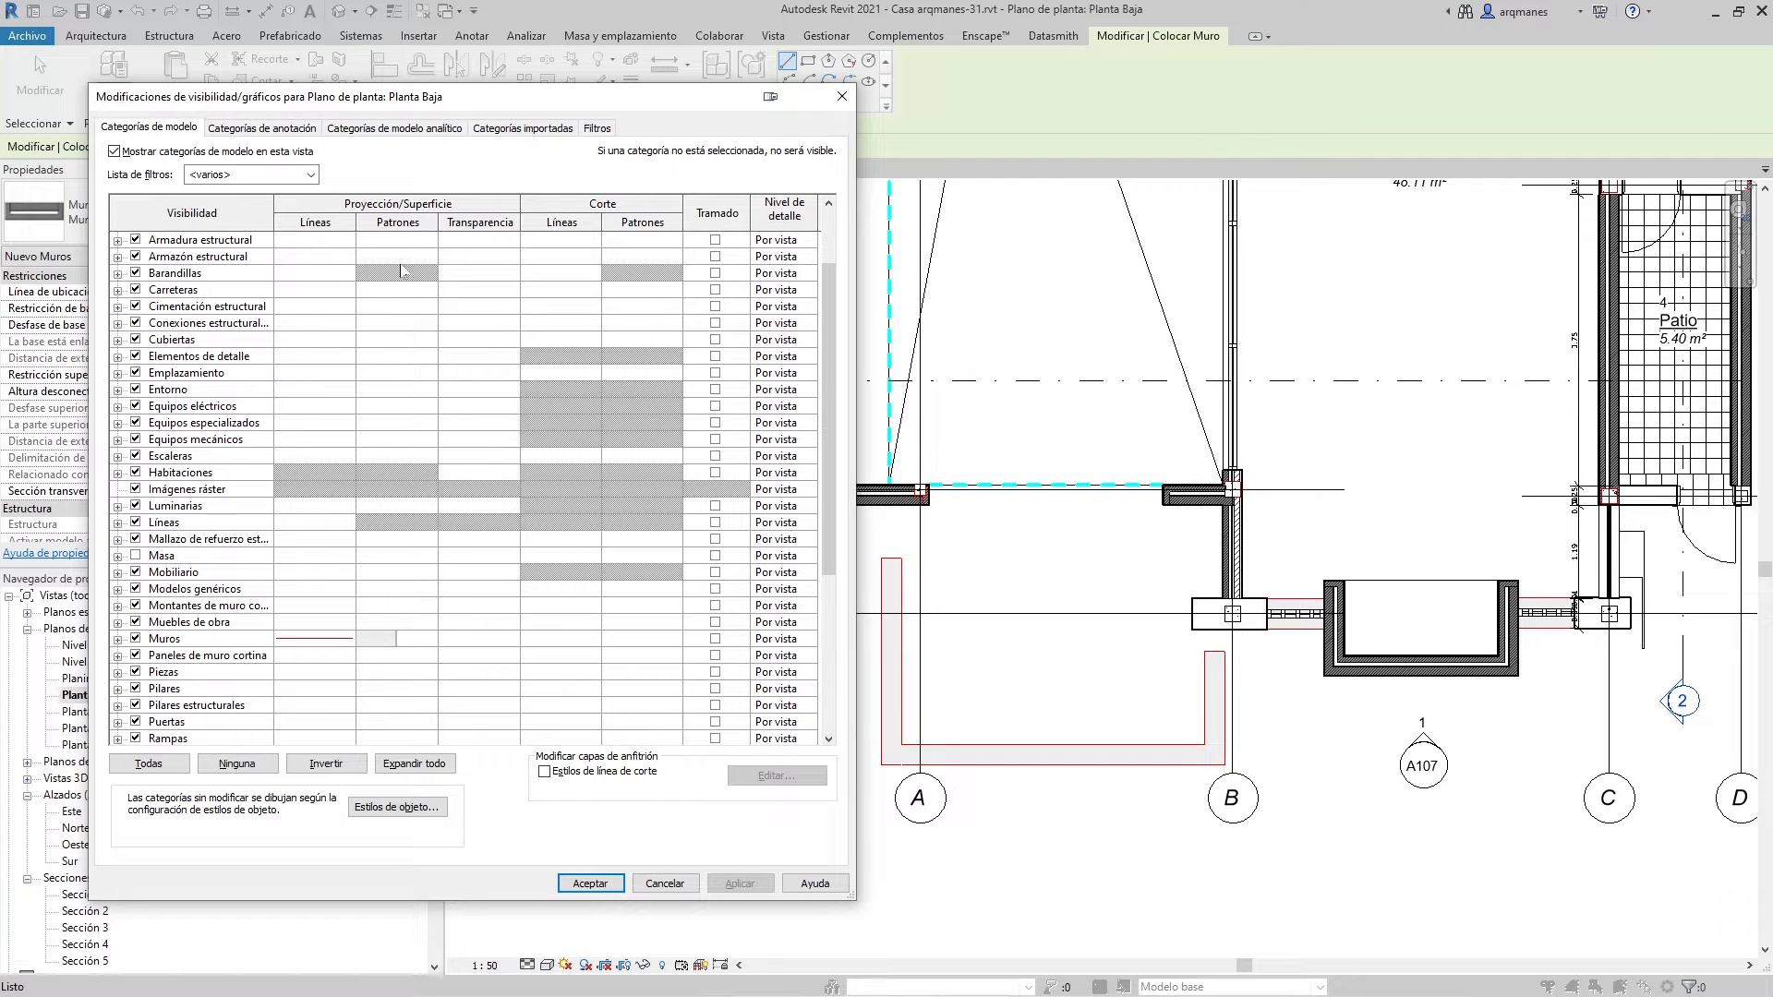
# Change the Muros projection surface foreground pattern to the grid-like Sombreado de línea hatch in black (Negro) and apply it
pyautogui.click(381, 644)
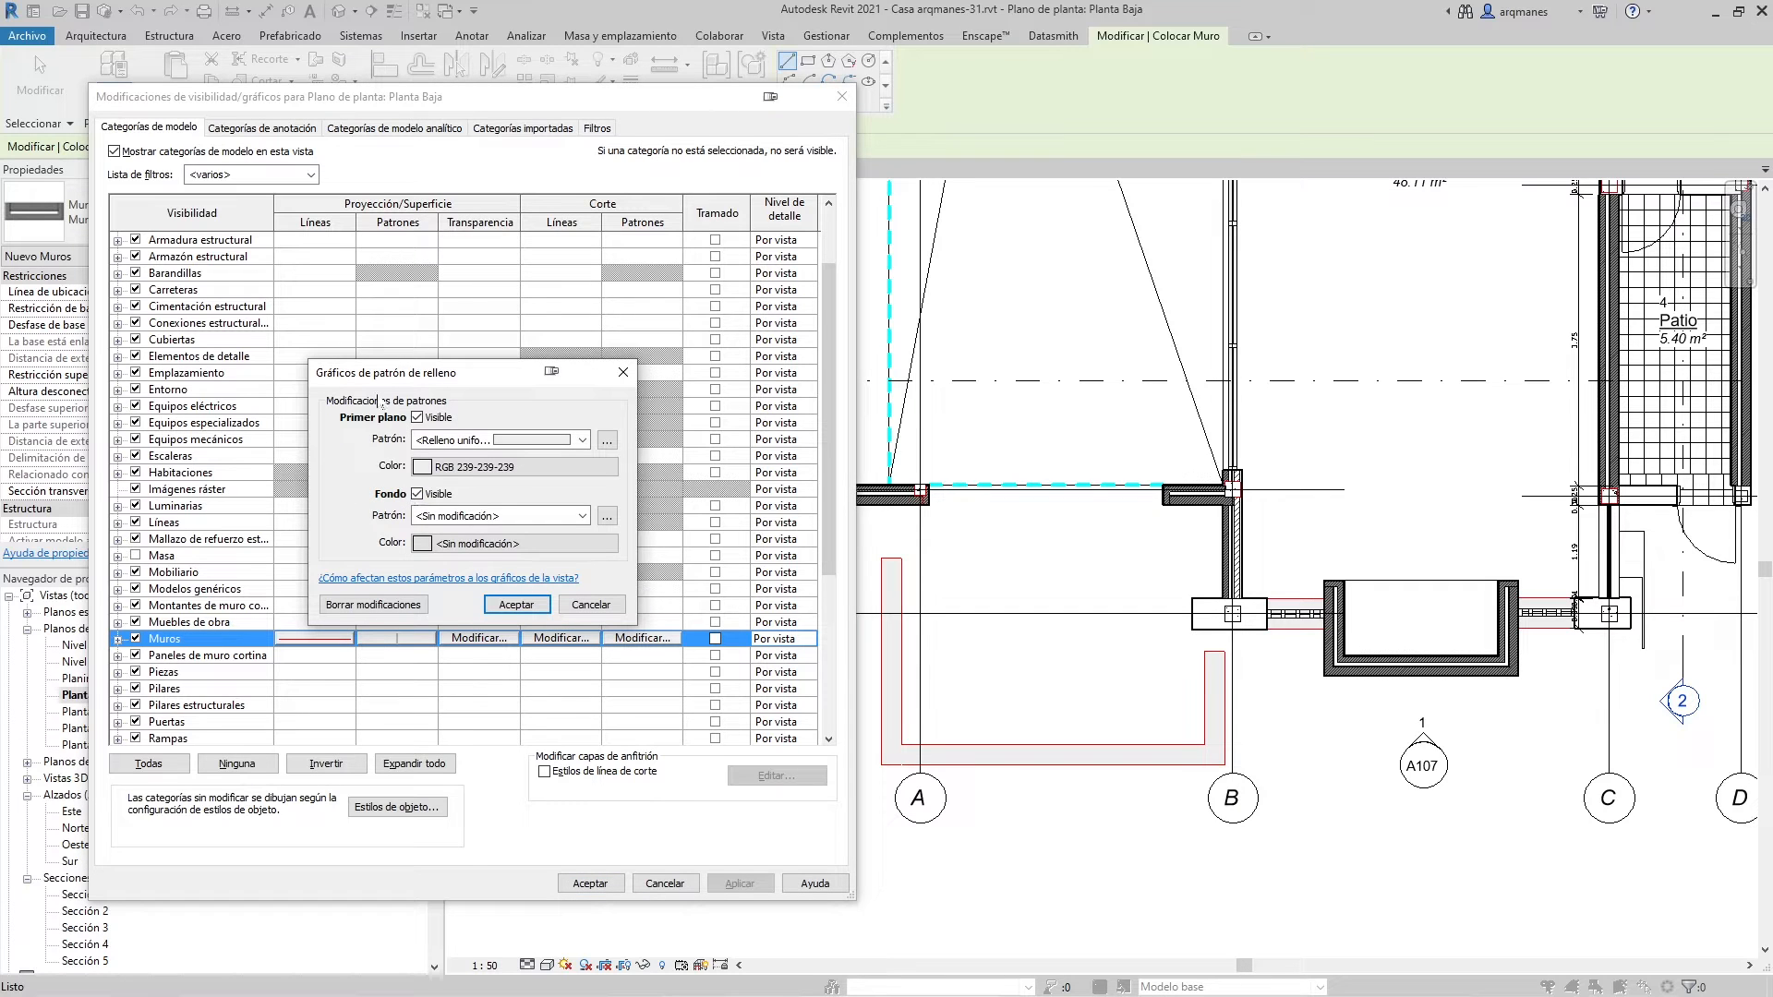
pyautogui.click(581, 440)
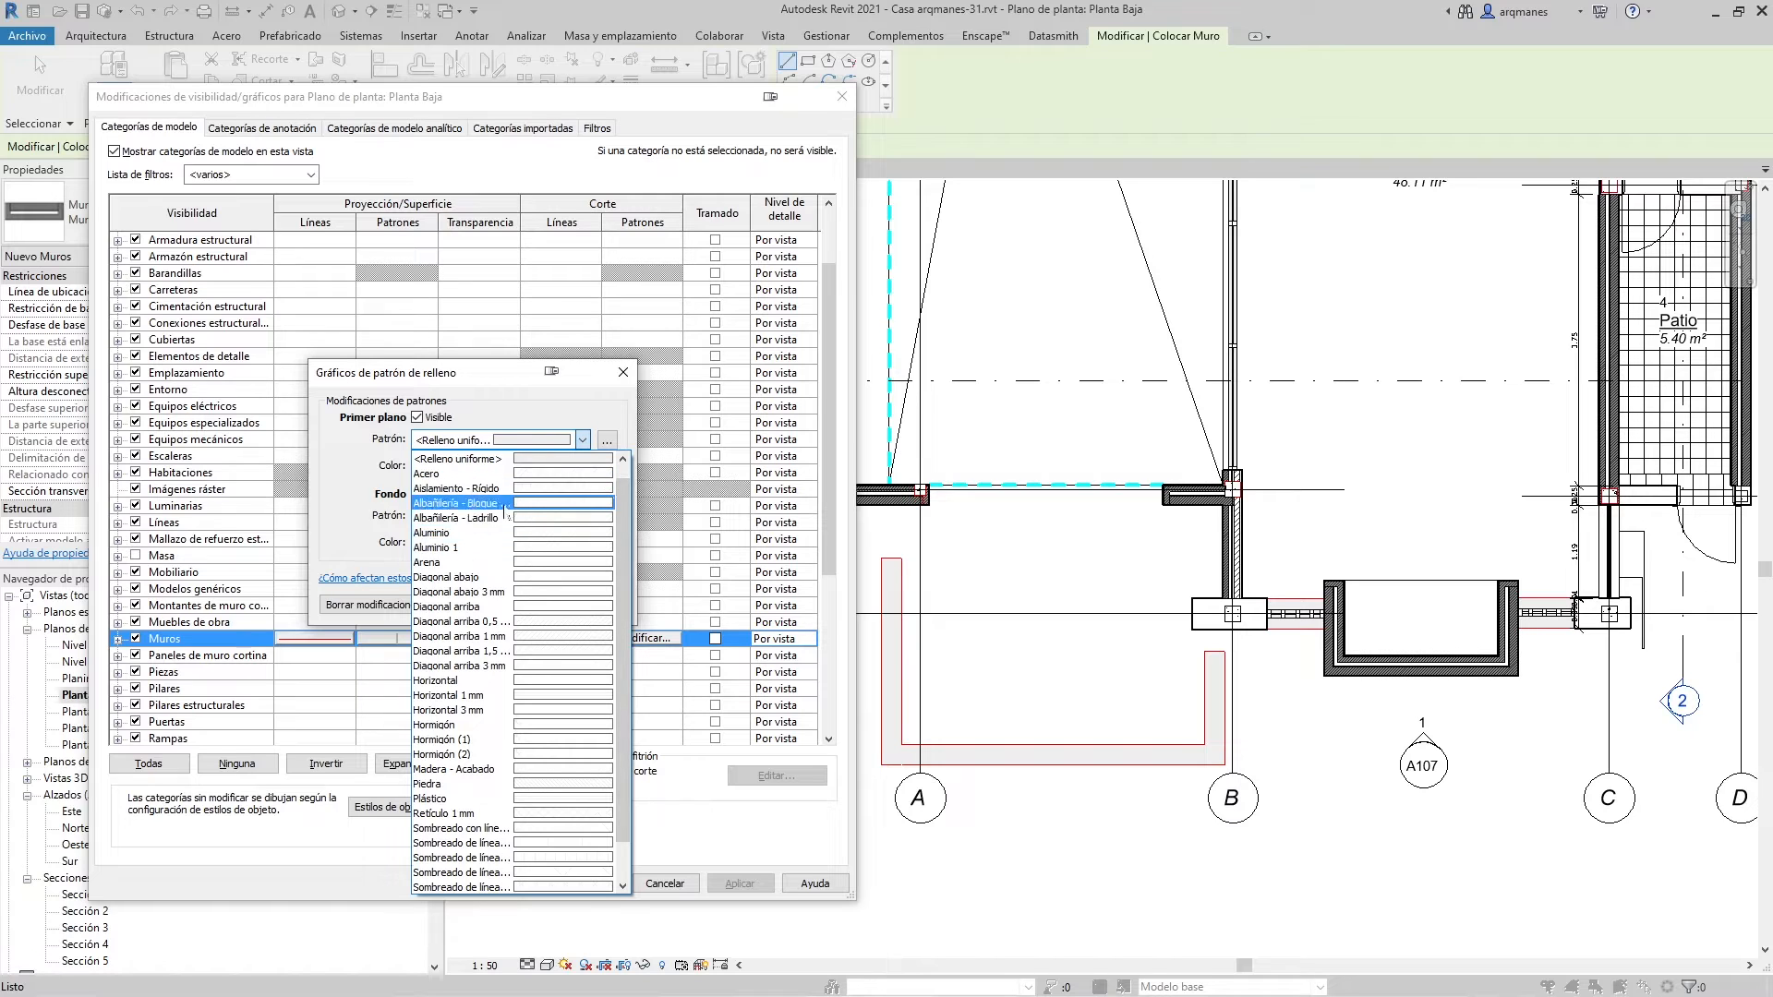
pyautogui.scroll(-1, 499, 658)
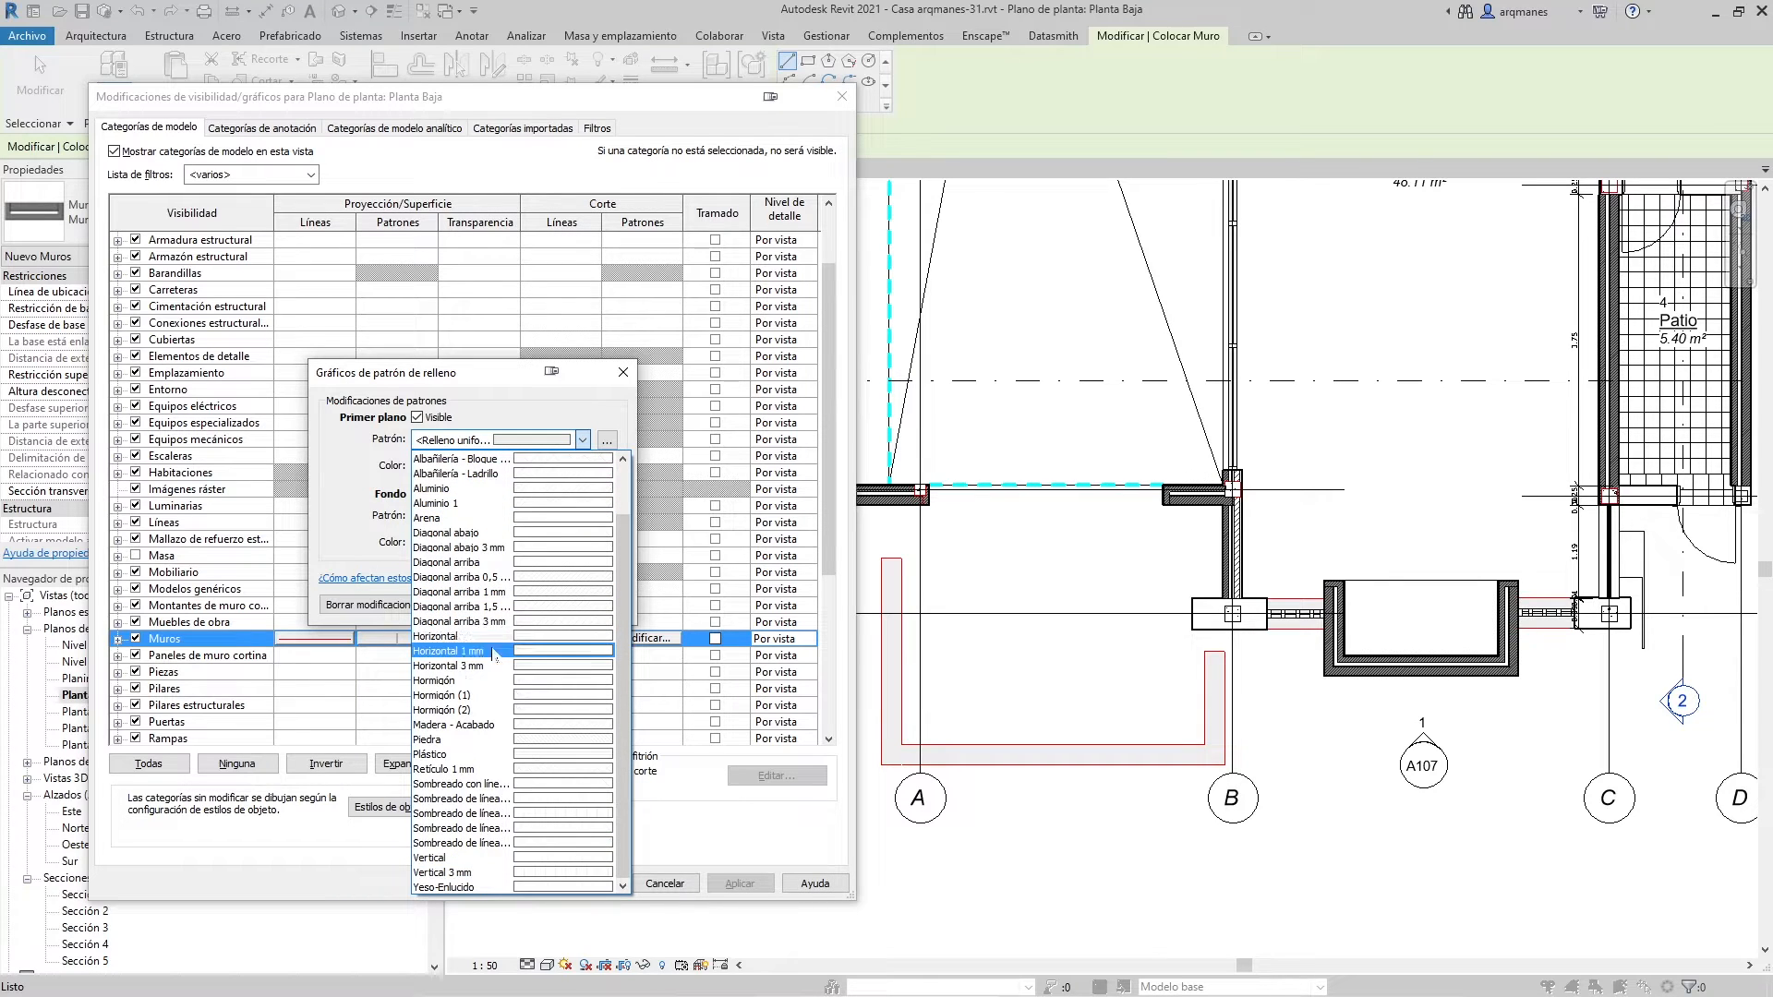
pyautogui.click(494, 653)
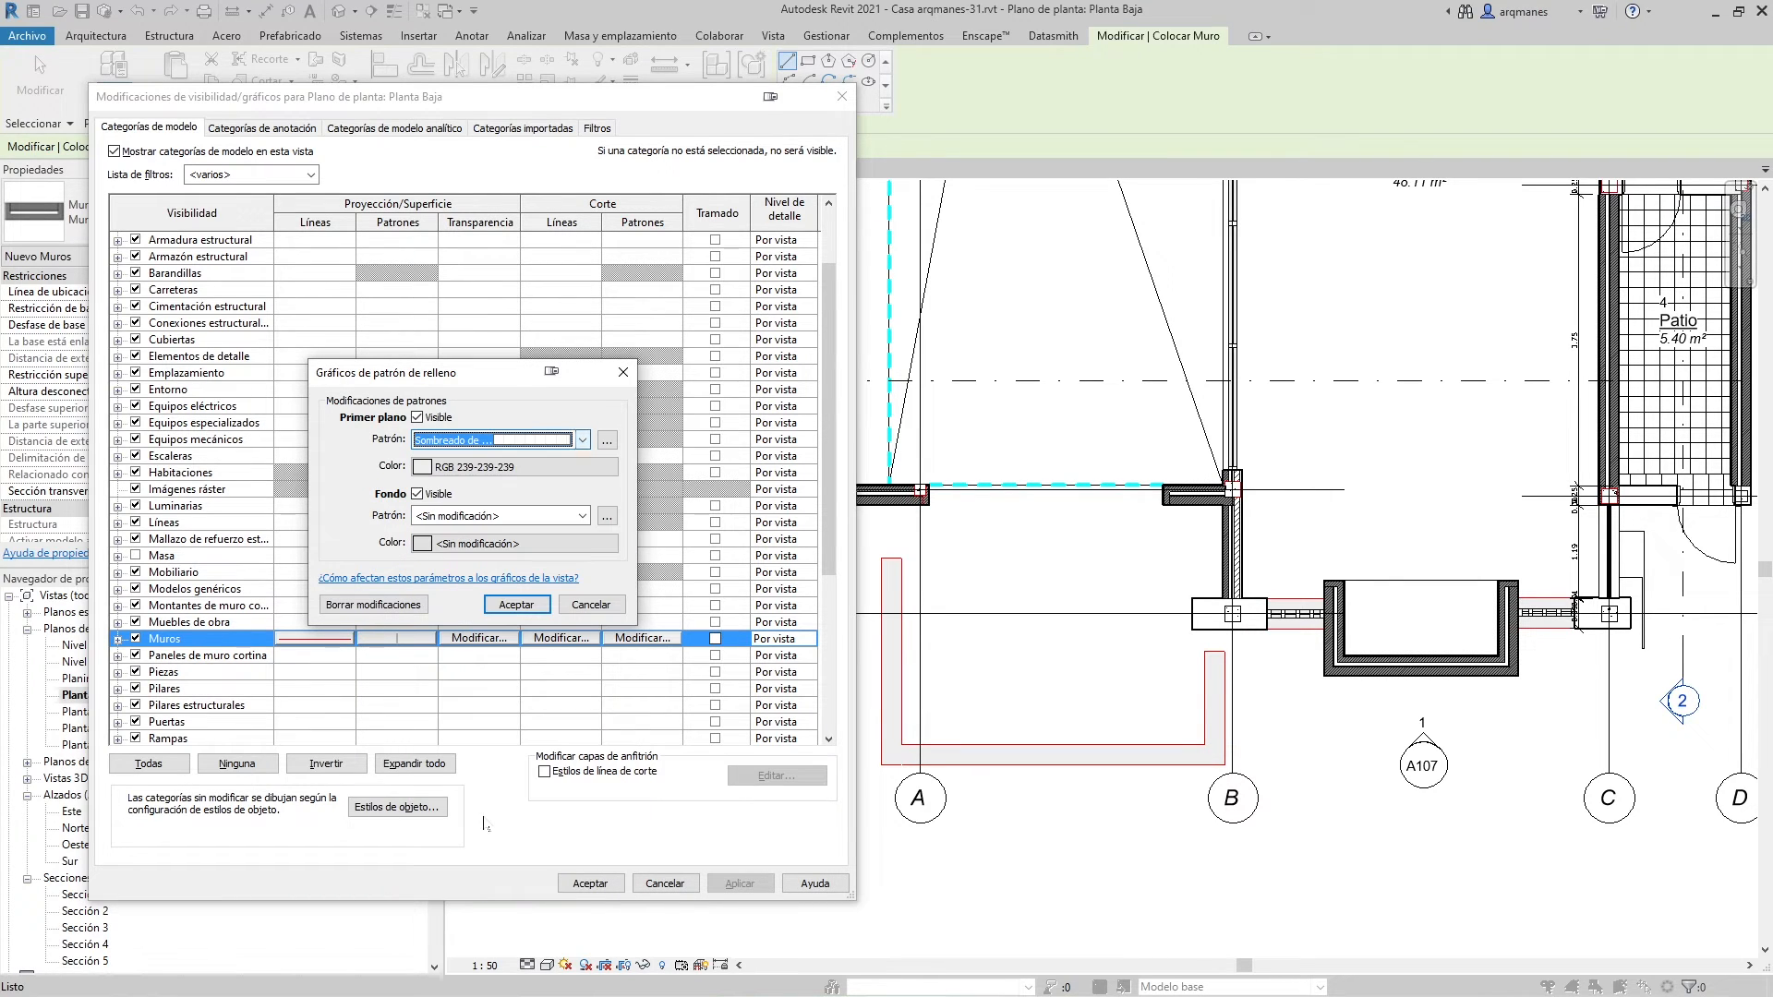
pyautogui.click(503, 475)
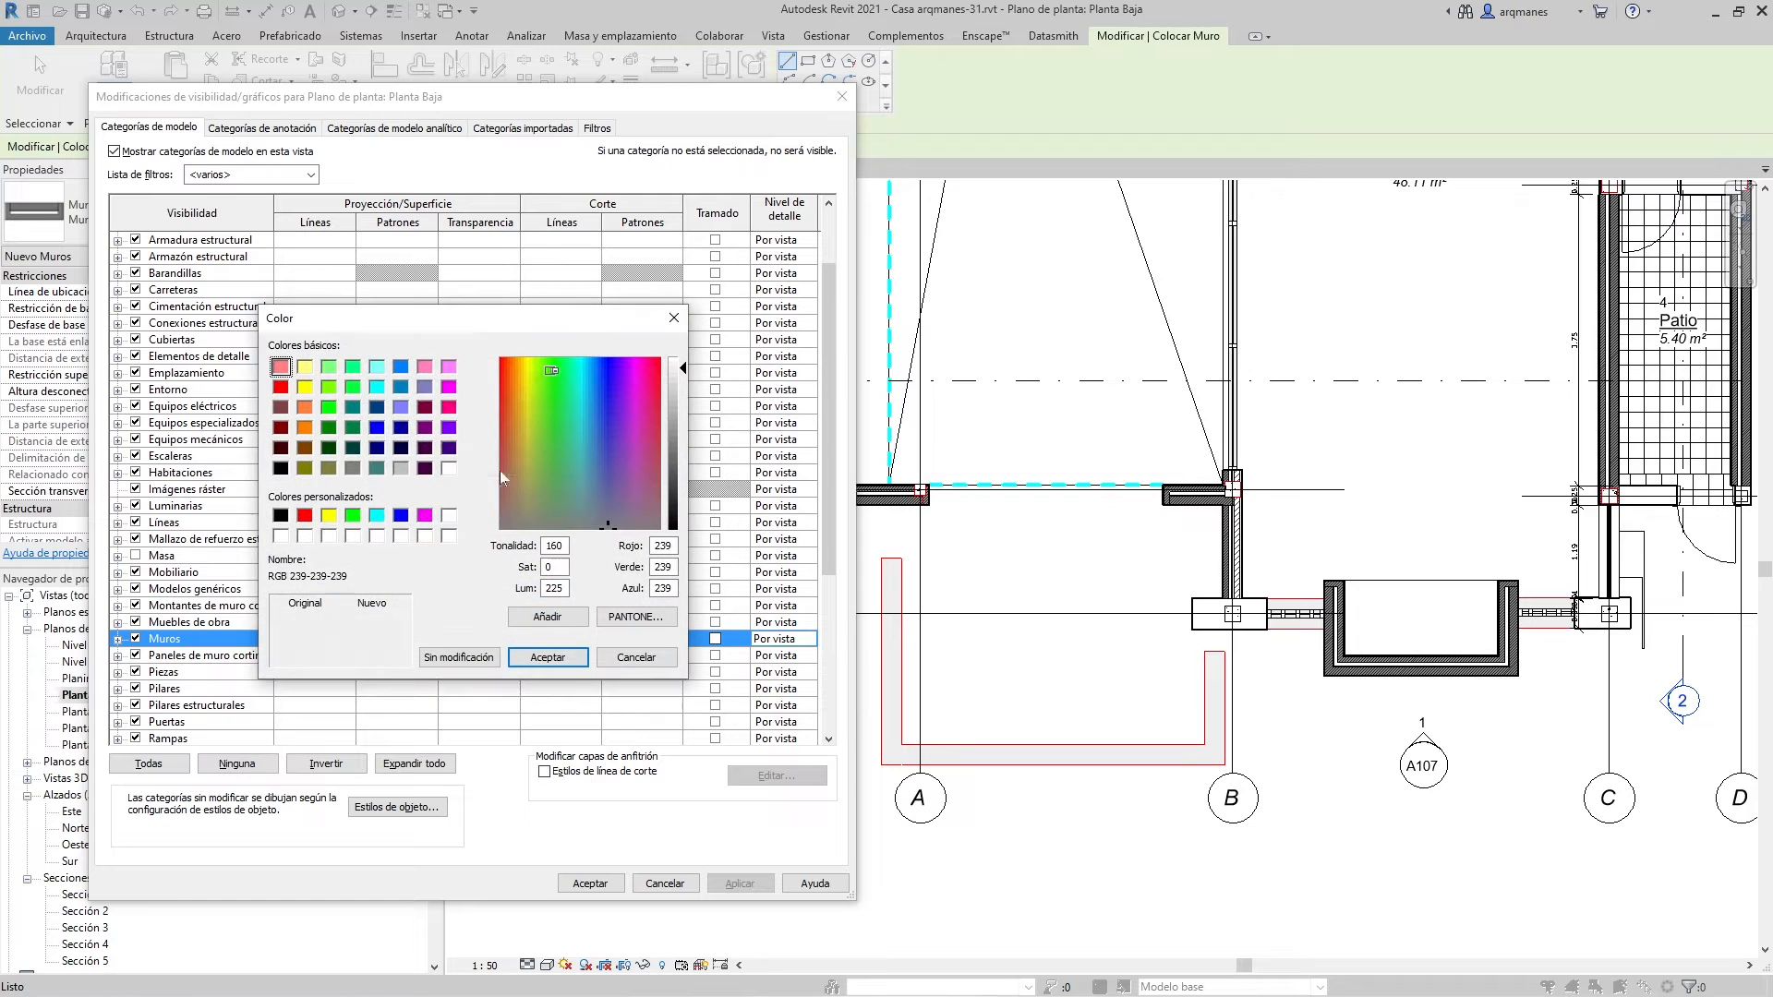
pyautogui.click(280, 516)
pyautogui.click(548, 656)
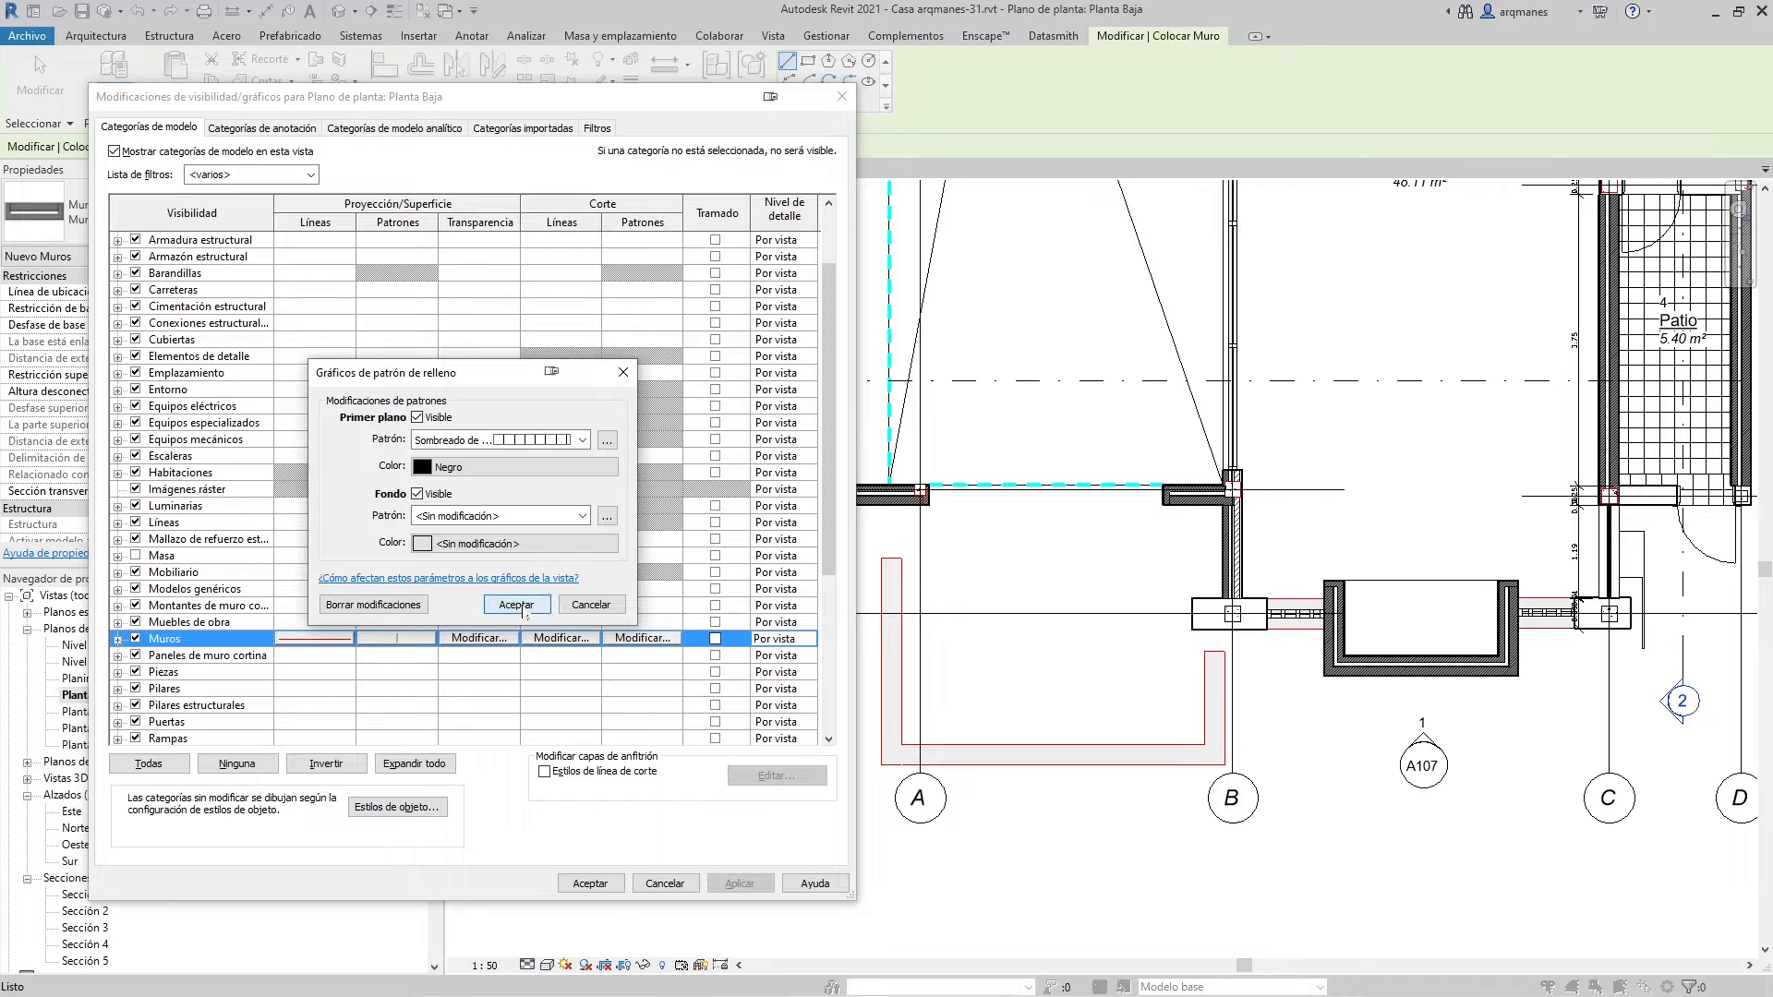
pyautogui.click(516, 605)
pyautogui.click(738, 884)
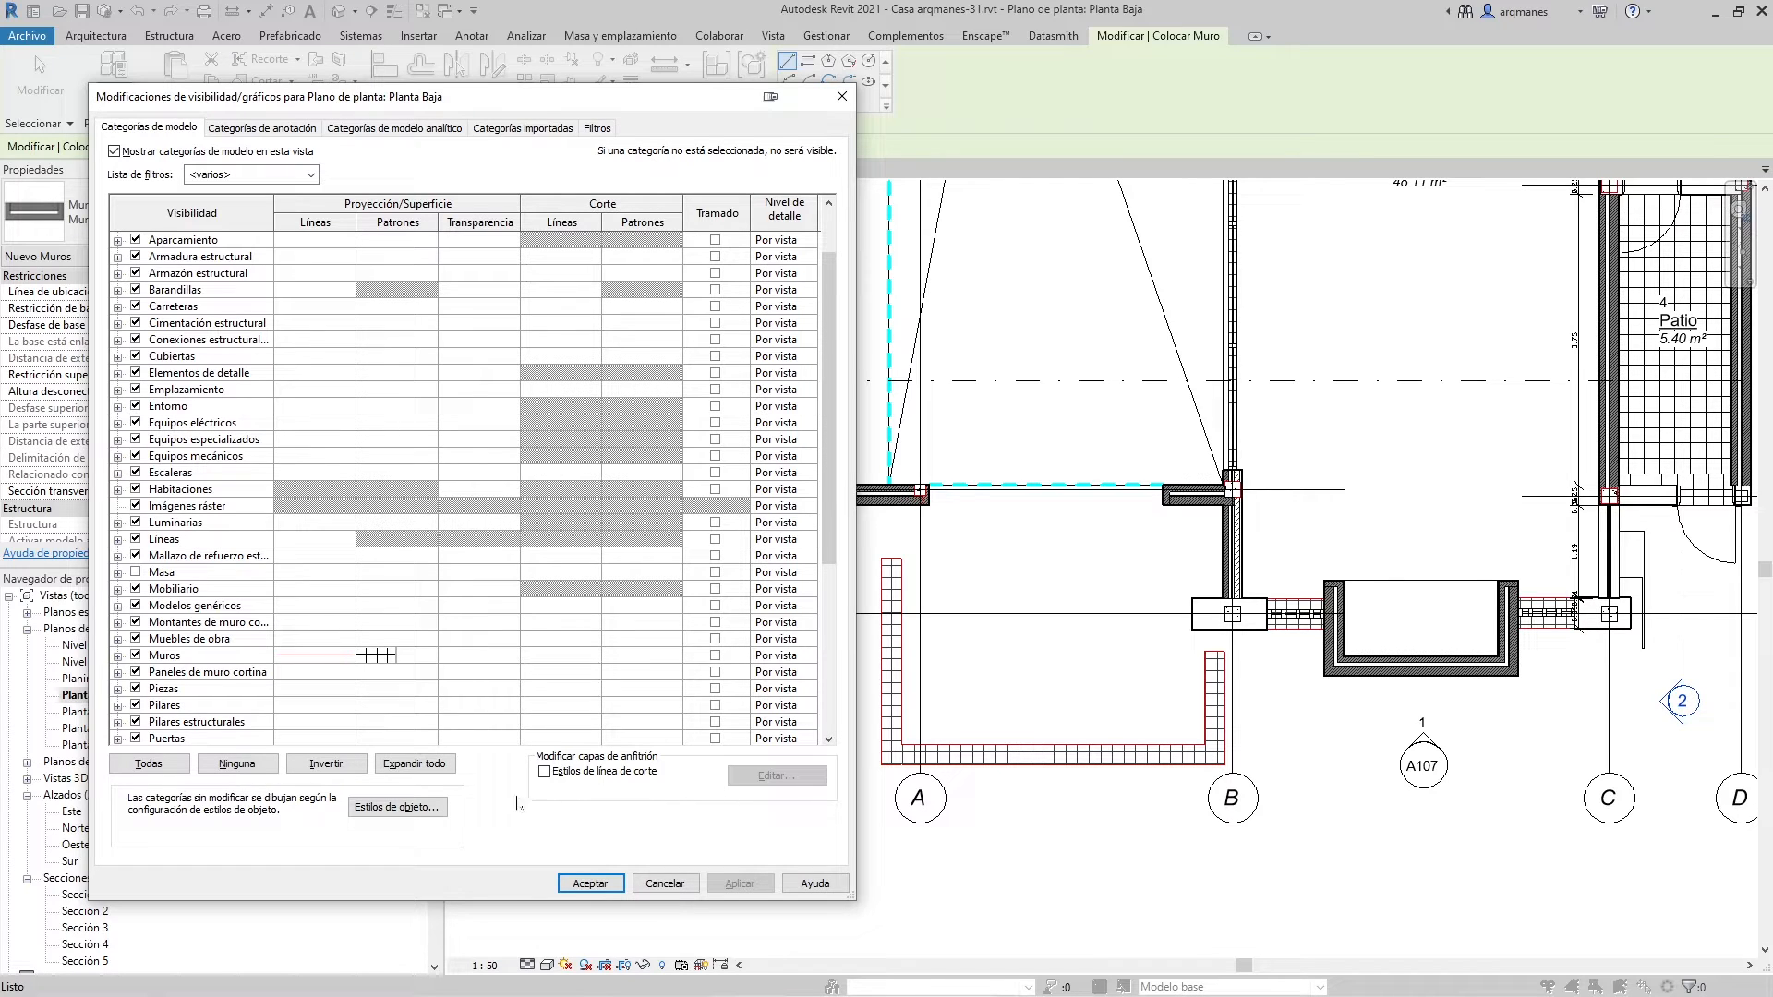
# Override the Muros projection surface background pattern with <Relleno uniforme> in RGB 222-222-211 and apply it to the view
pyautogui.click(412, 662)
pyautogui.click(413, 663)
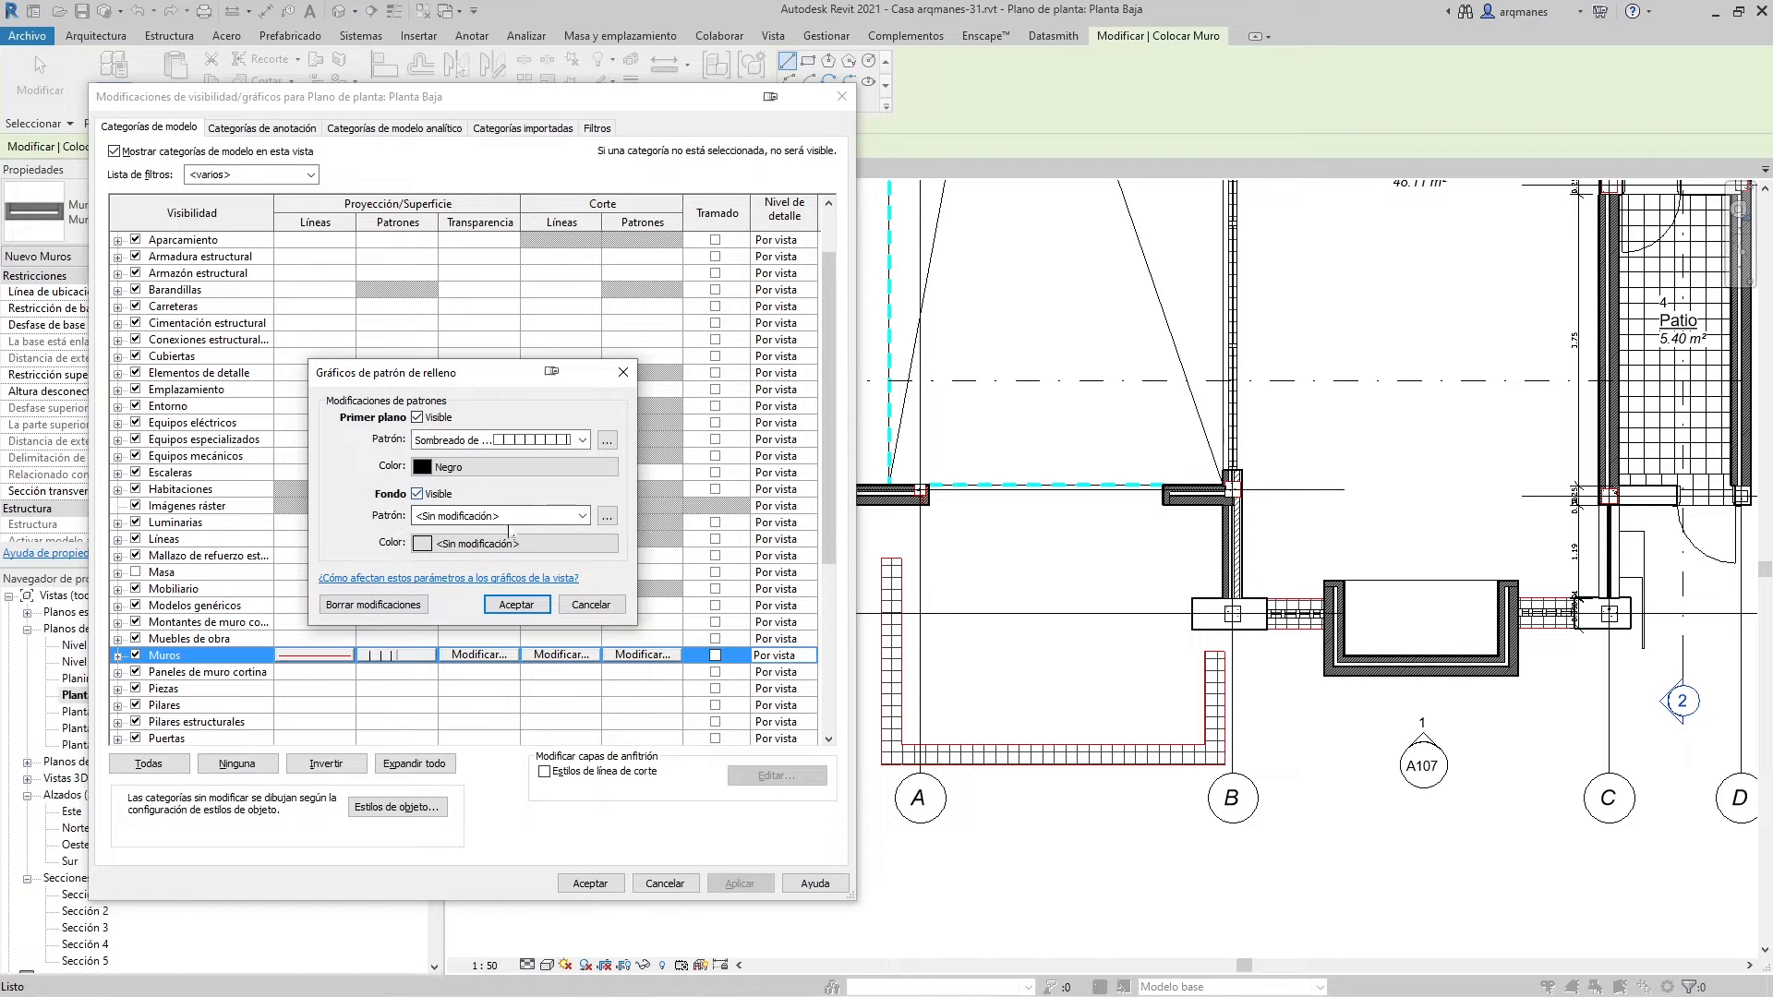
pyautogui.click(583, 517)
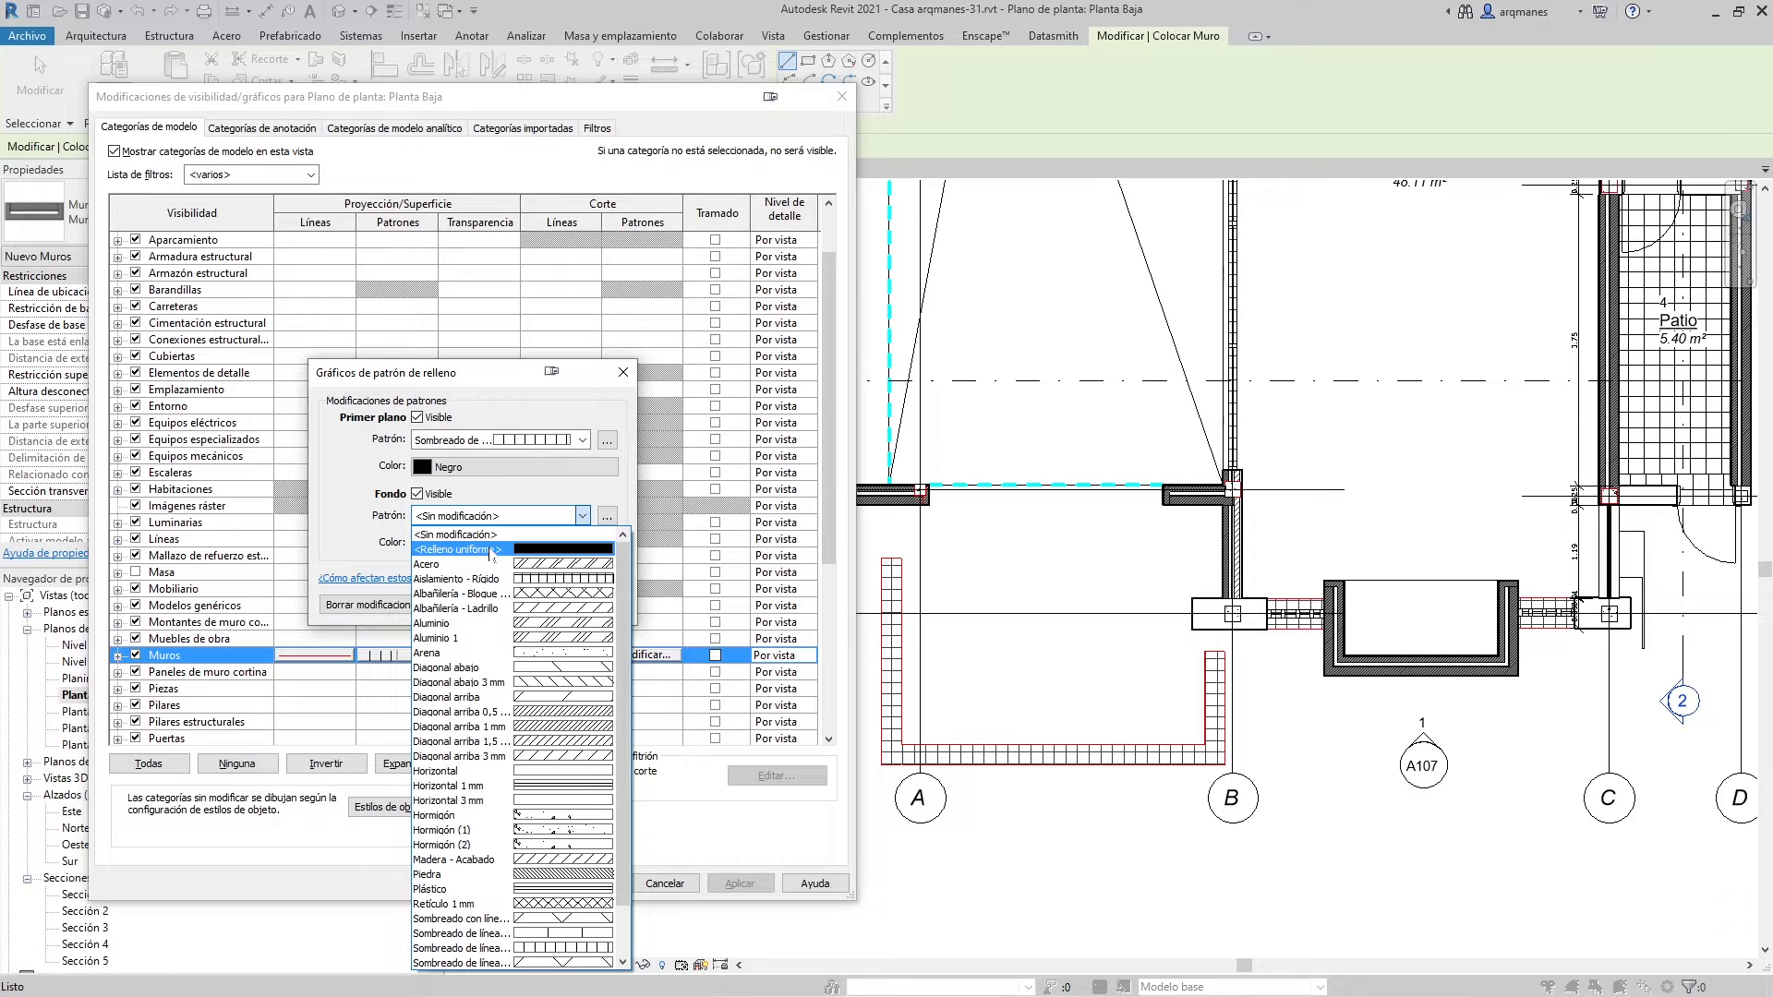
pyautogui.click(491, 550)
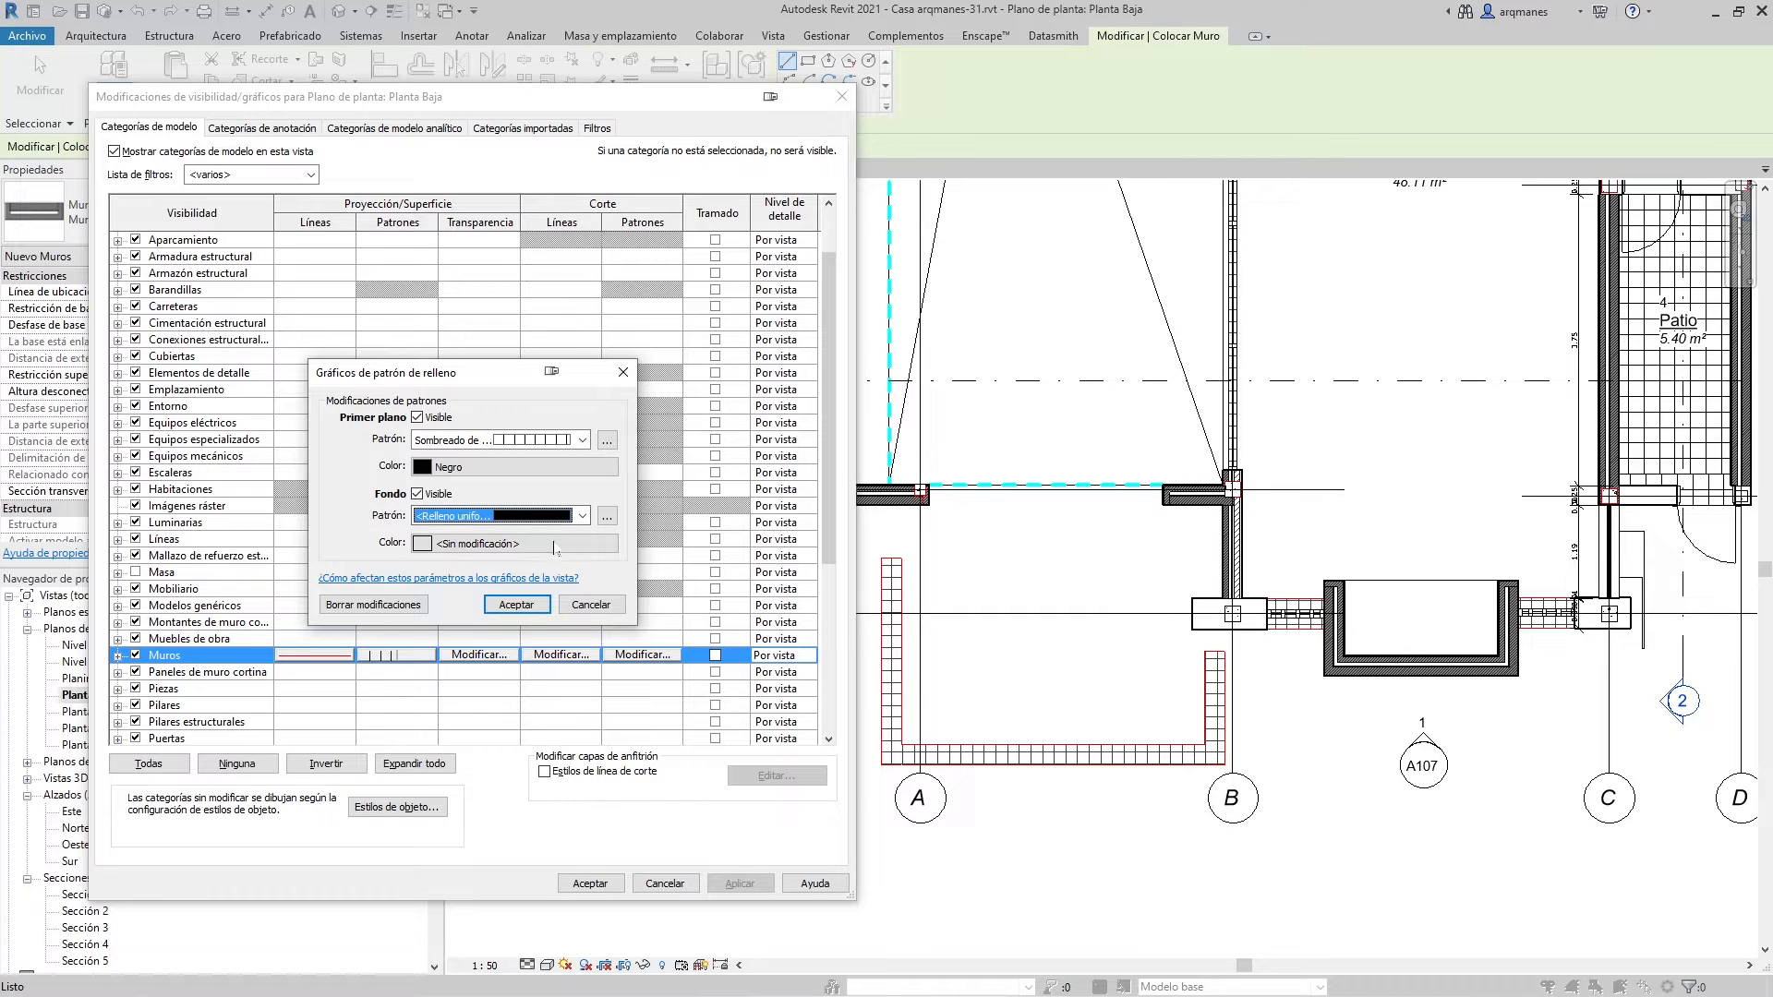
pyautogui.click(543, 546)
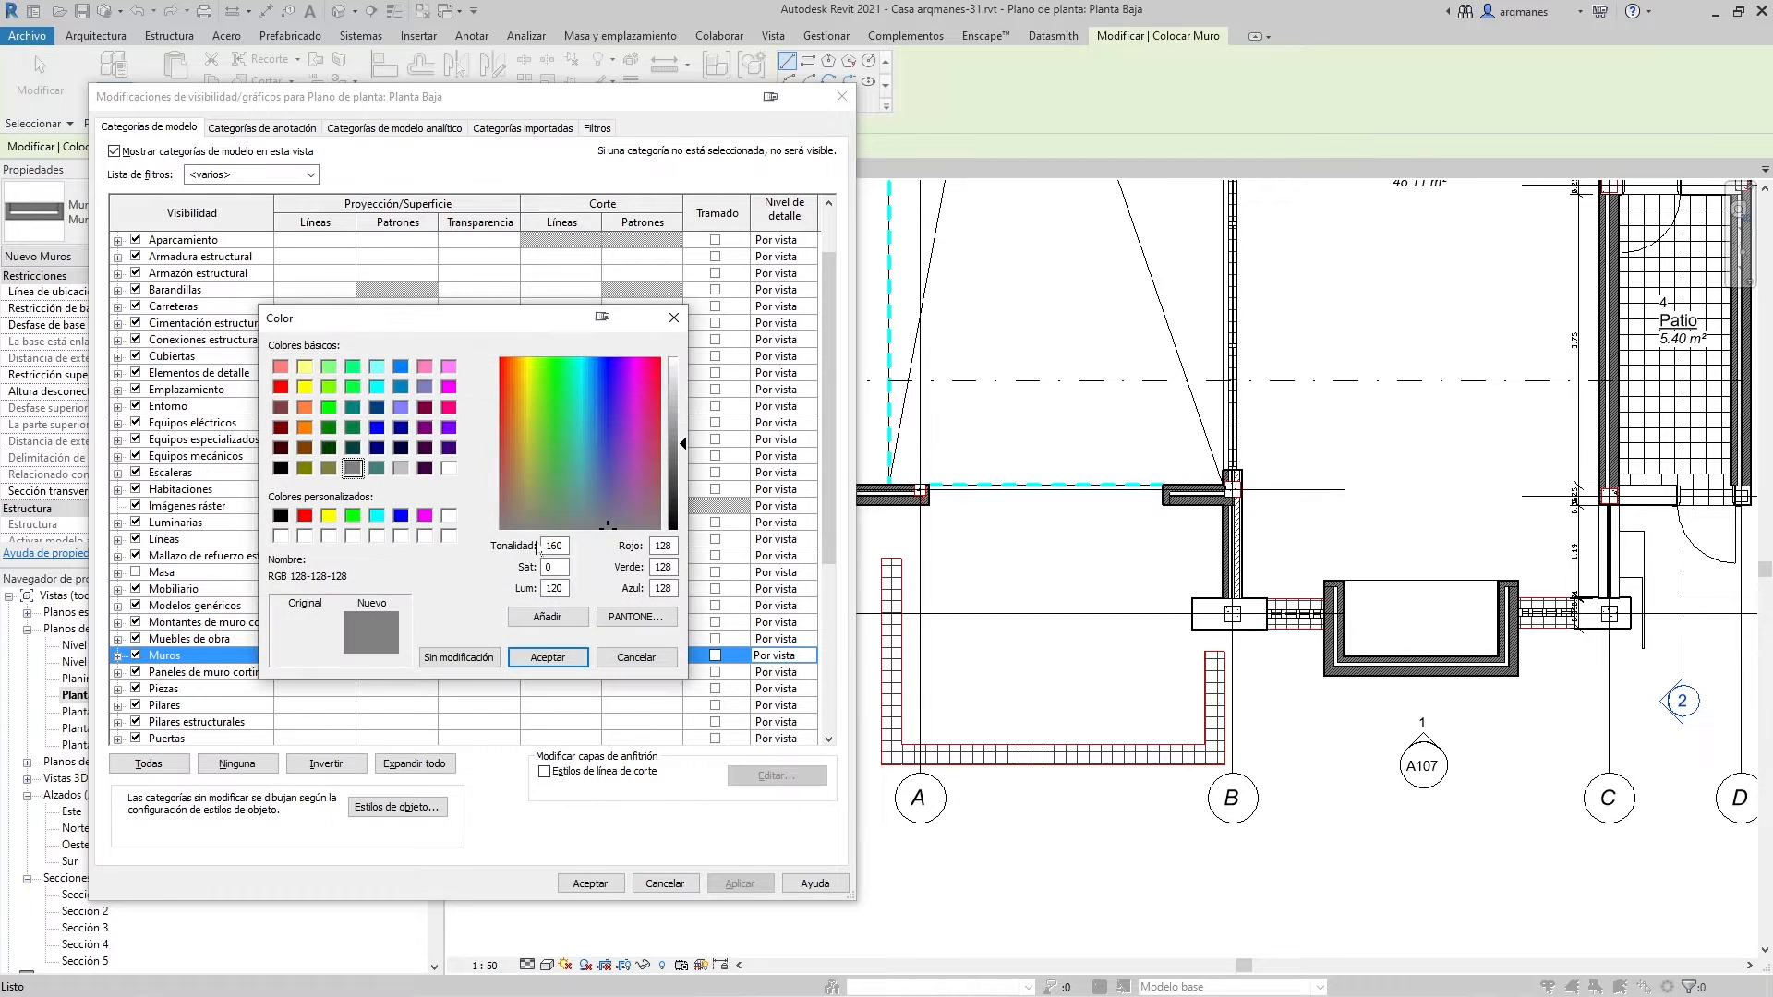
pyautogui.click(526, 507)
pyautogui.click(673, 383)
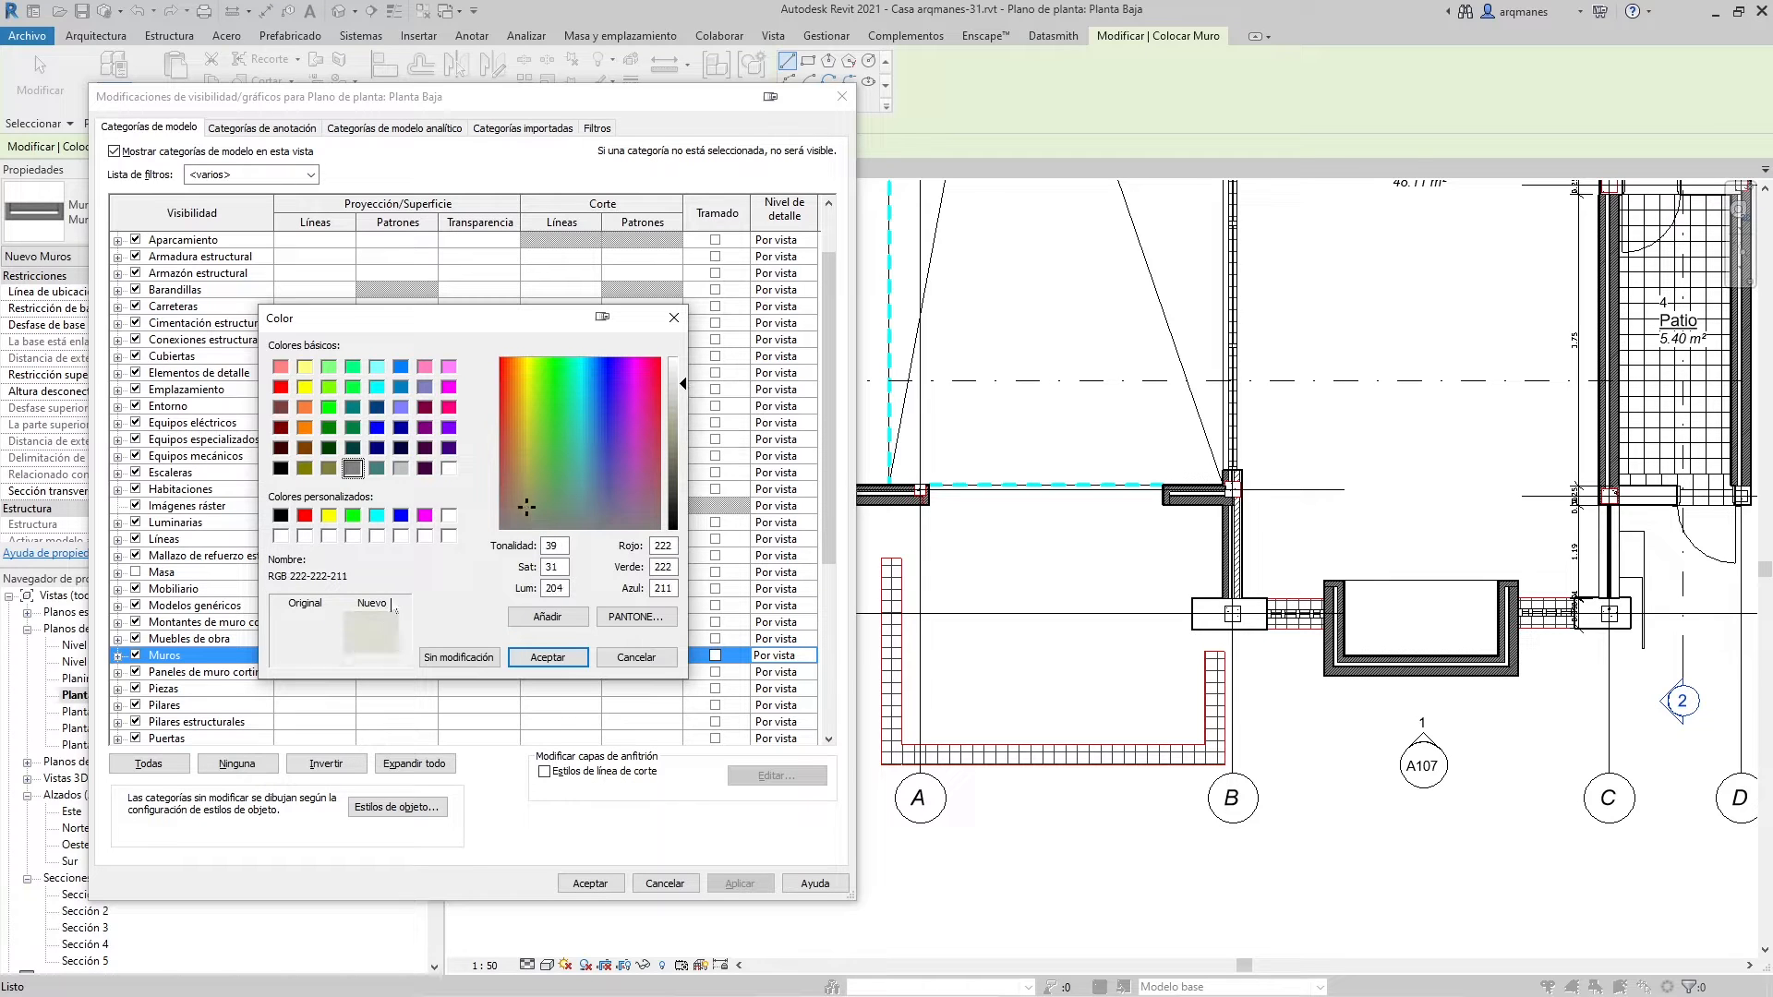
pyautogui.click(547, 658)
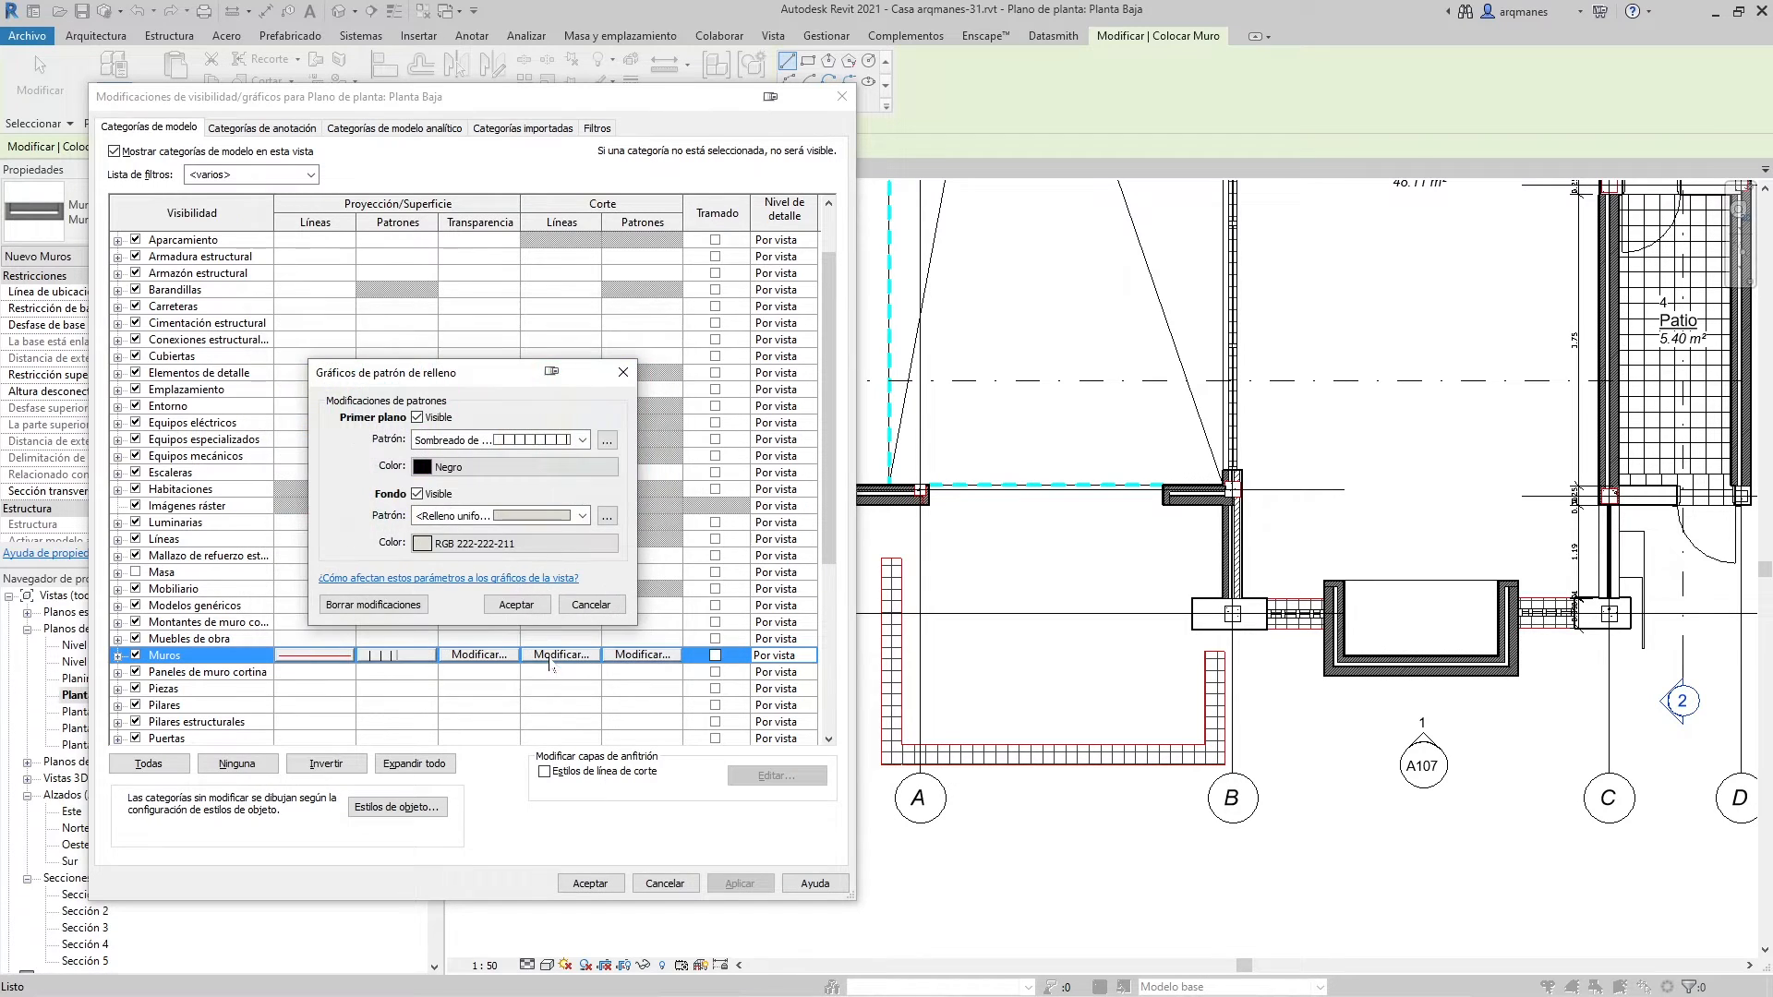
pyautogui.click(517, 604)
pyautogui.click(748, 884)
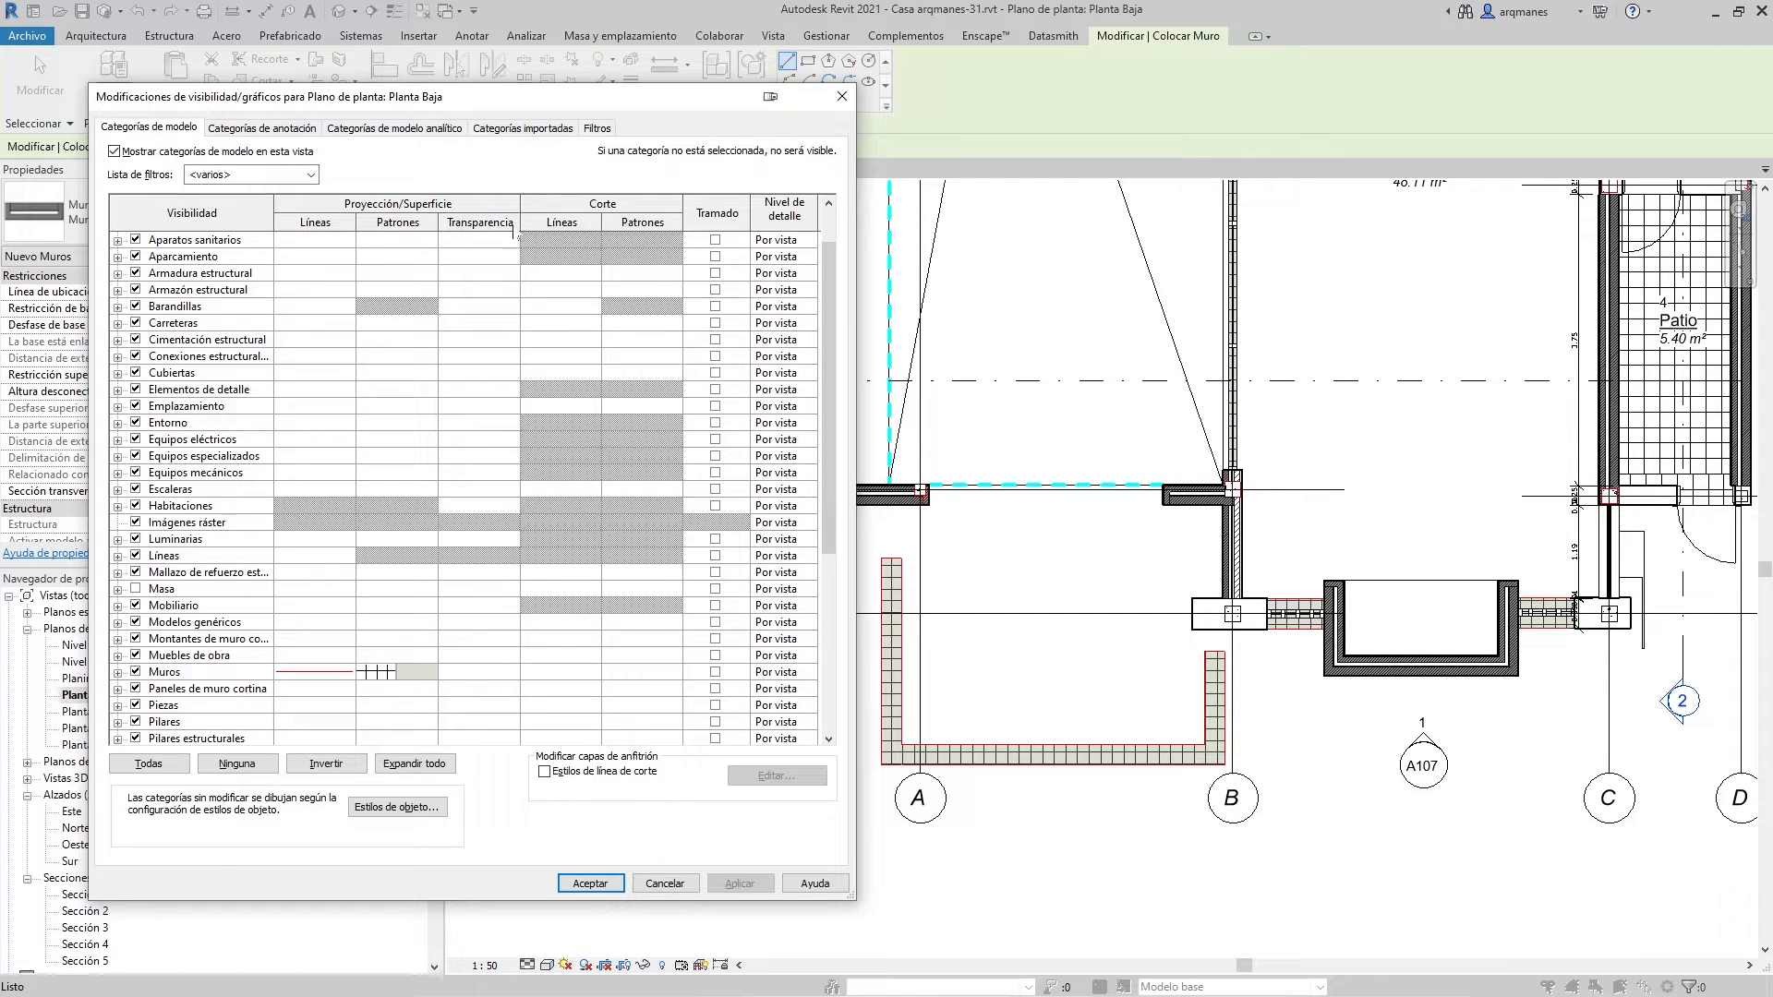
# Set the Muros projection surface transparency to 100 and apply it to the view
pyautogui.click(512, 674)
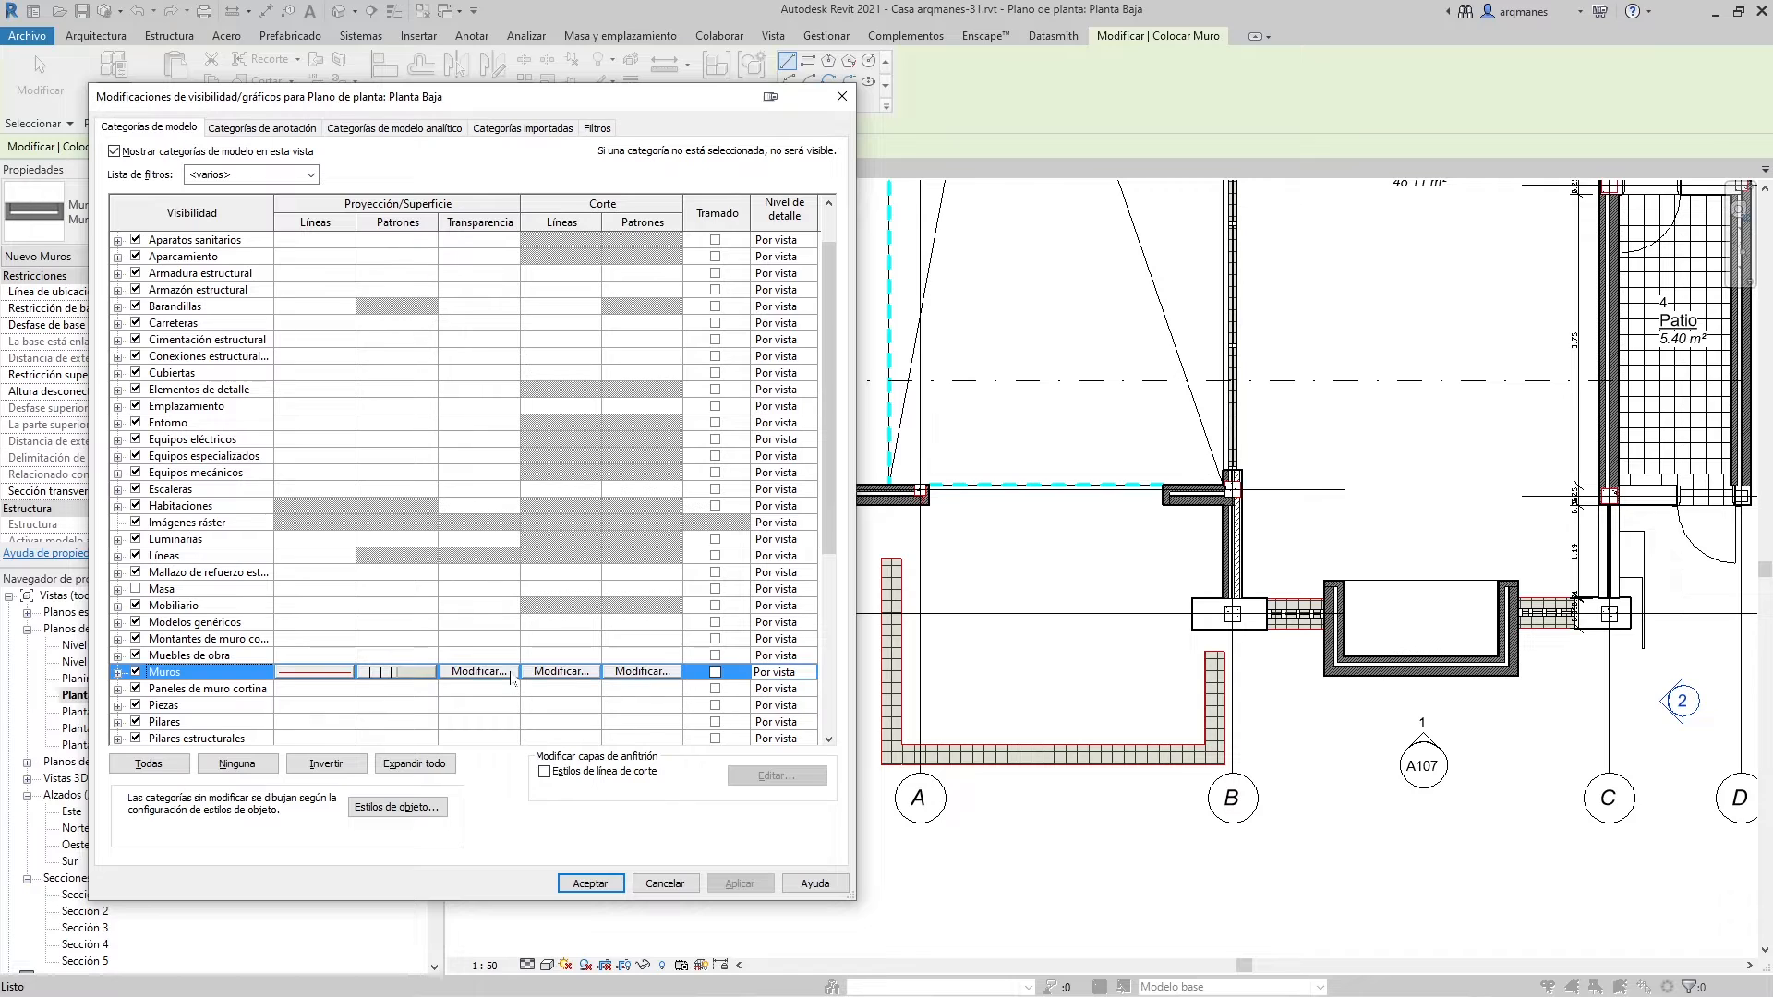
pyautogui.click(507, 676)
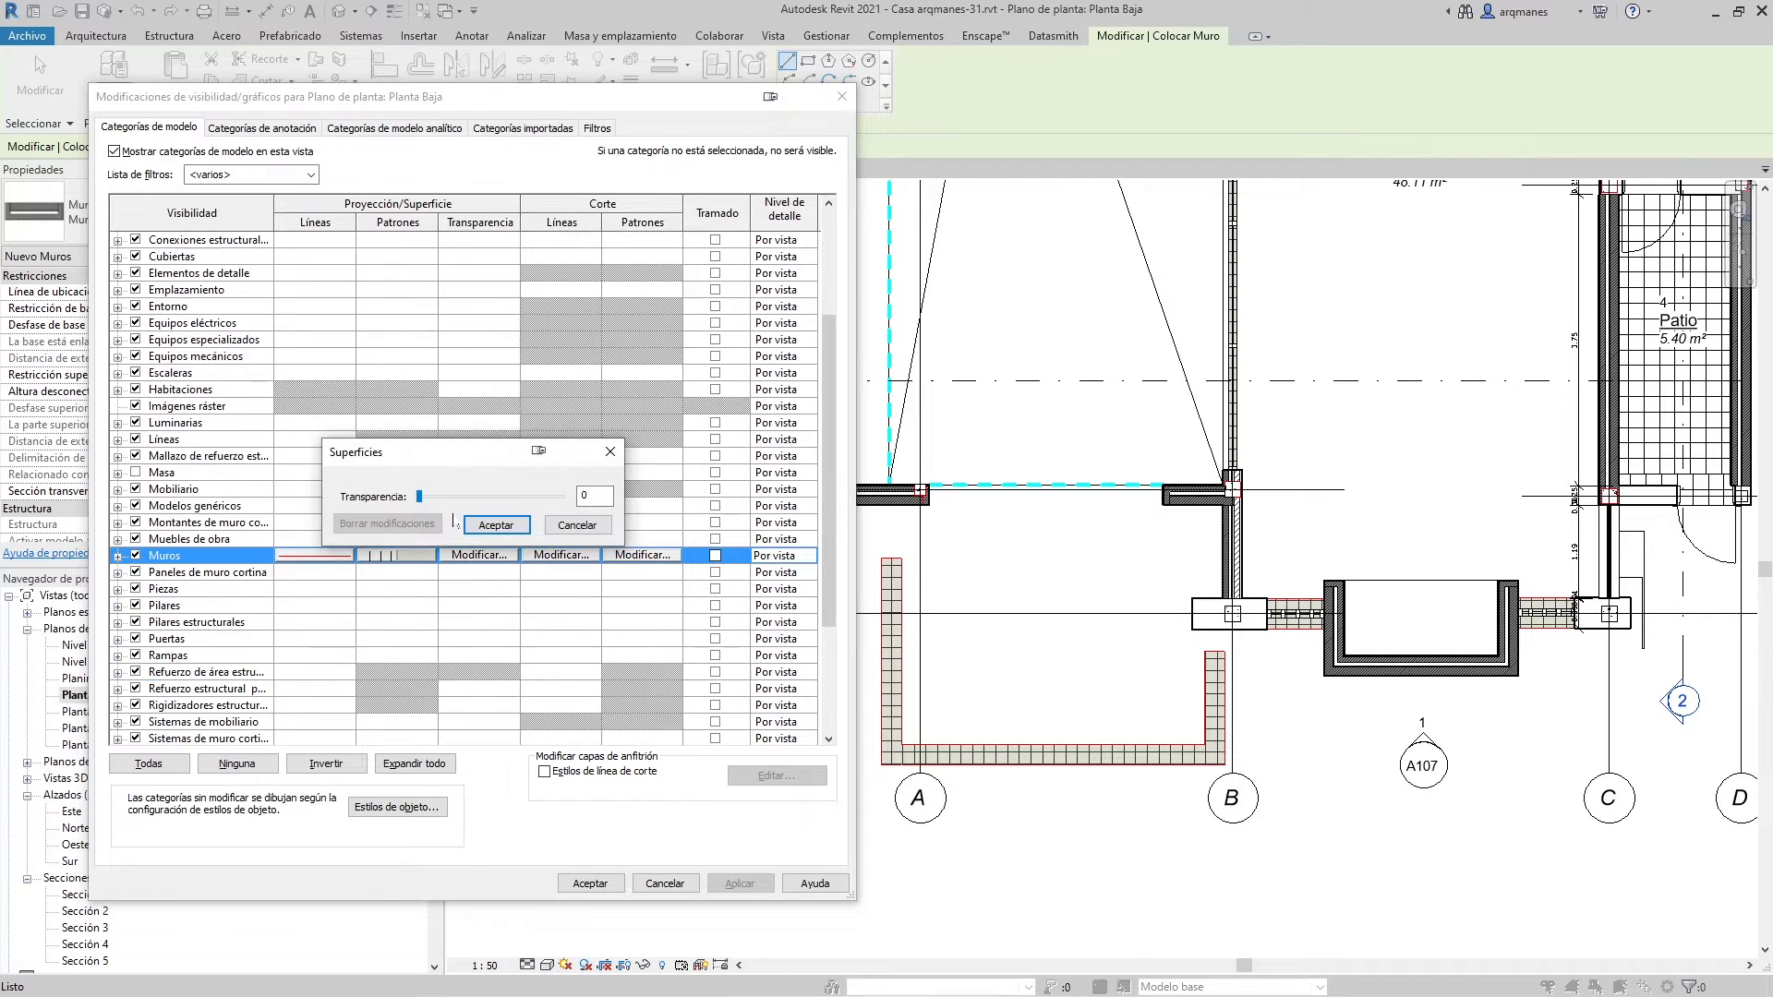
pyautogui.moveTo(421, 497)
pyautogui.mouseDown()
pyautogui.moveTo(564, 499)
pyautogui.moveTo(413, 507)
pyautogui.mouseUp()
pyautogui.moveTo(419, 496); pyautogui.dragTo(565, 500)
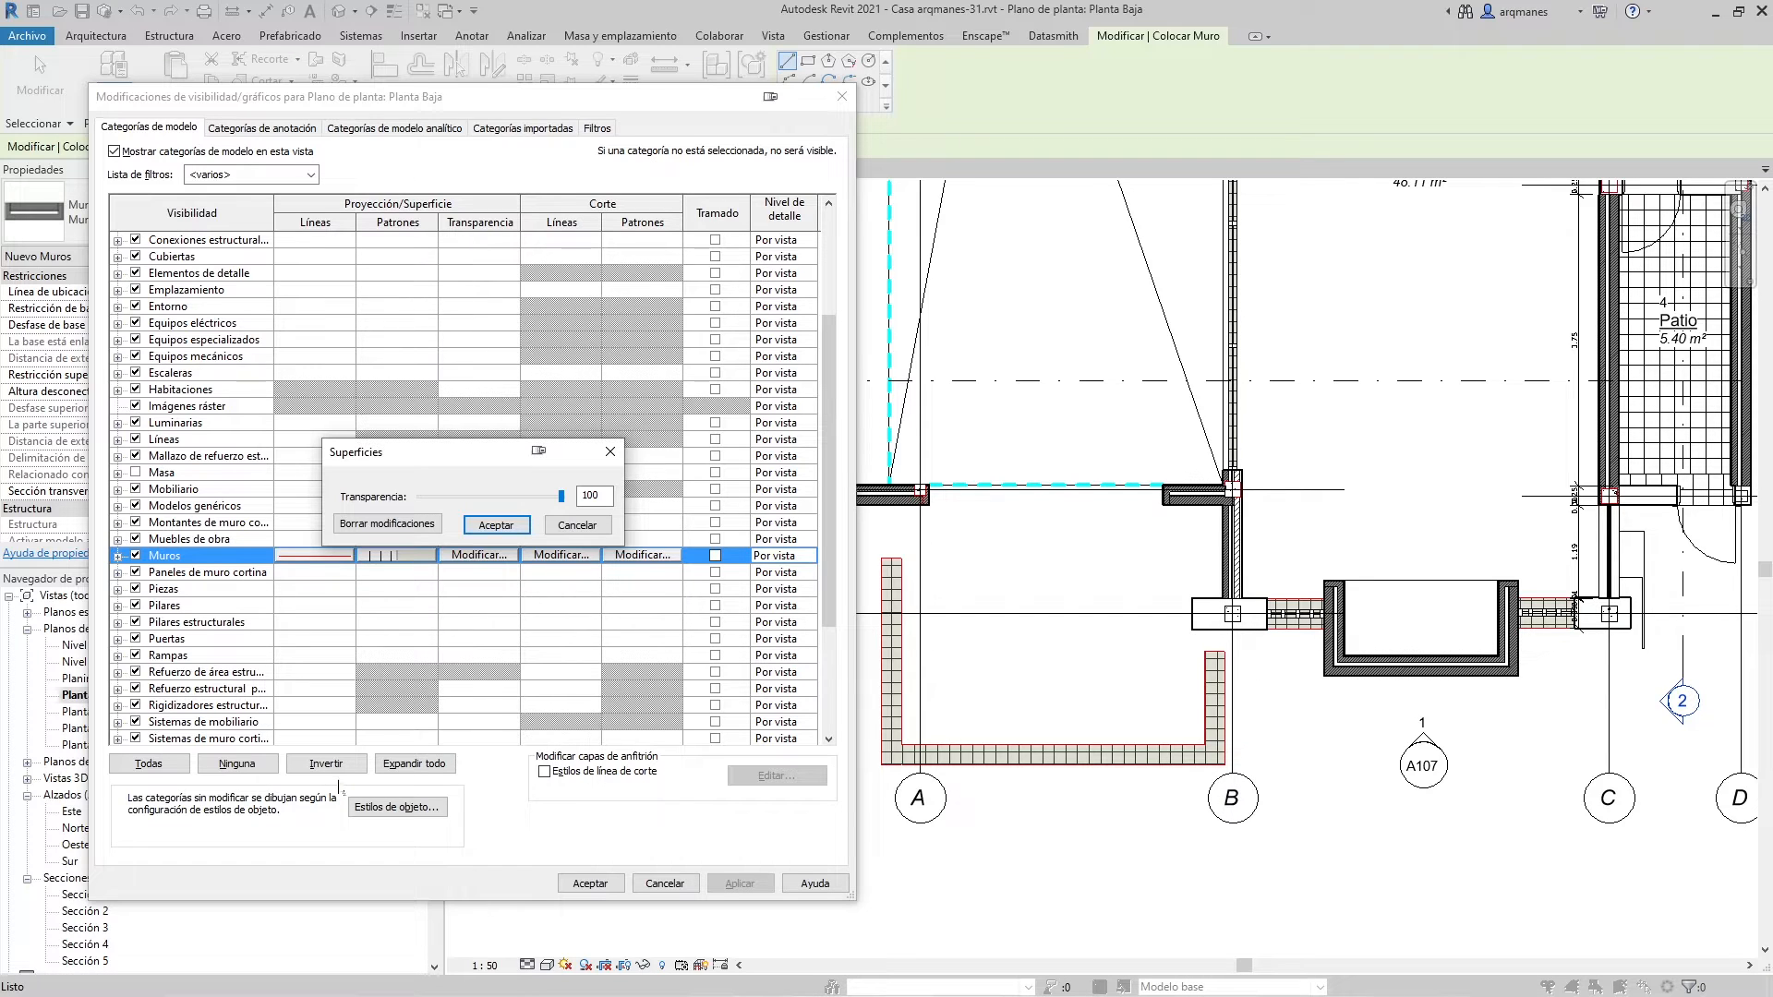
pyautogui.click(499, 527)
pyautogui.click(741, 883)
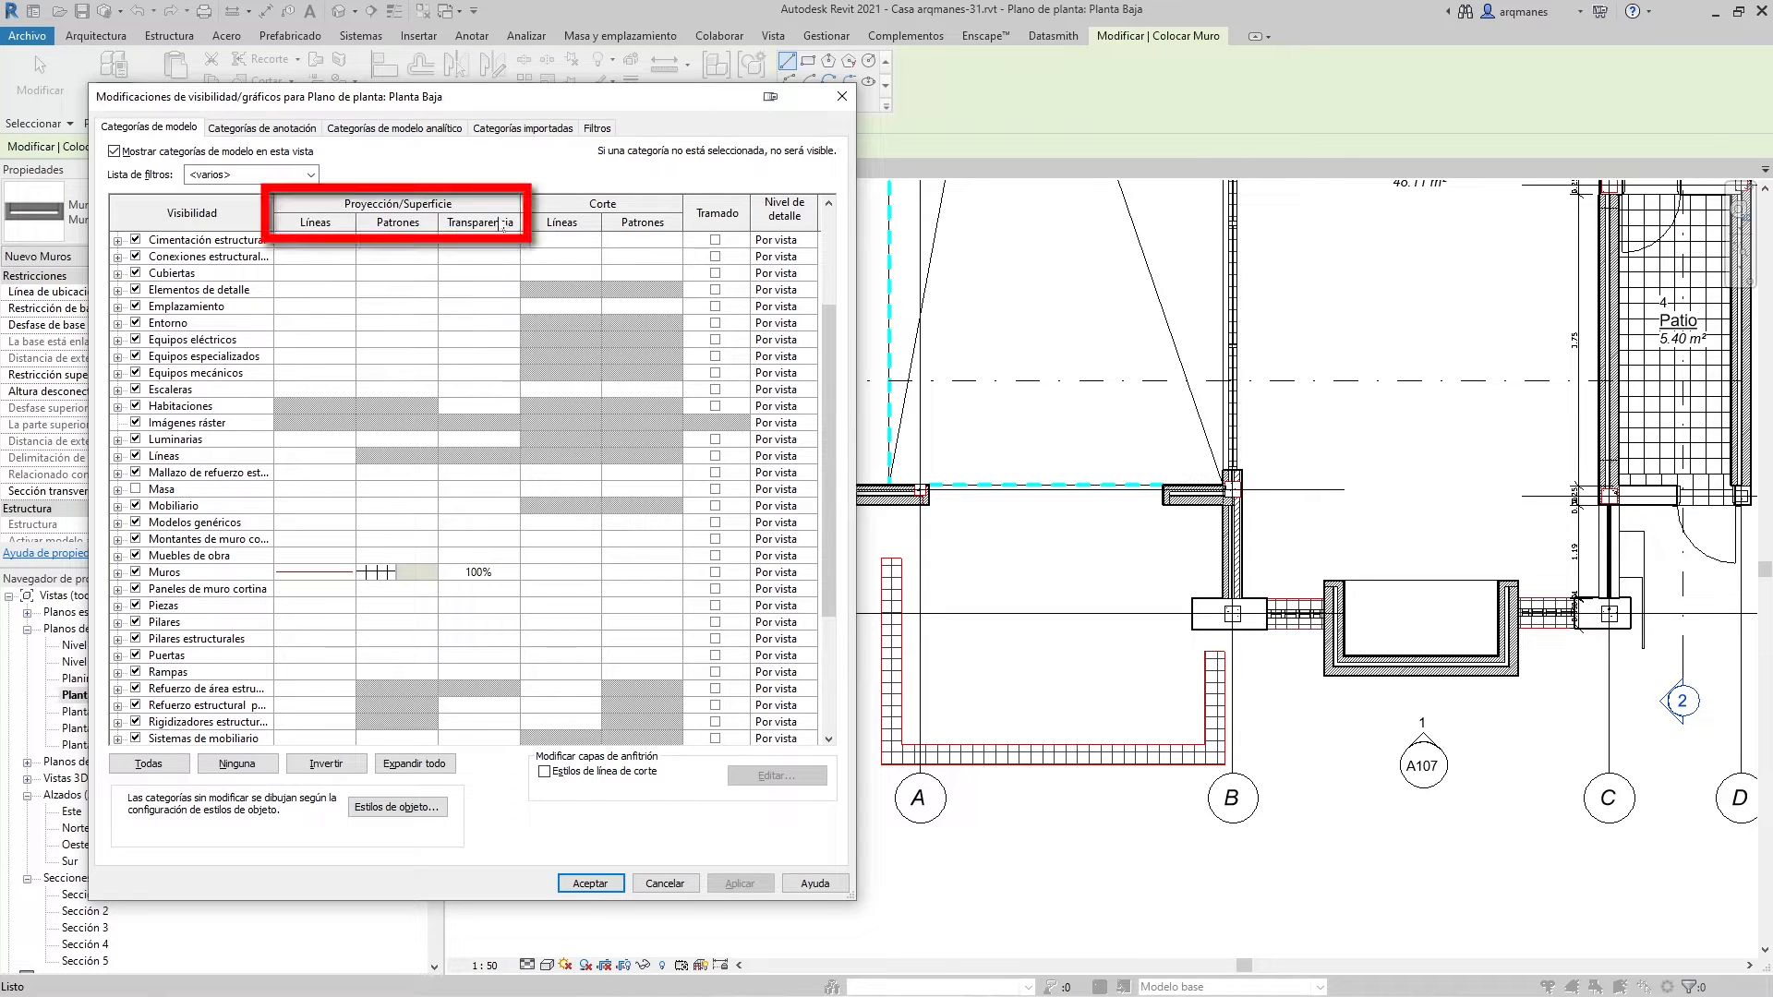
# Clear all Muros projection overrides for transparency, surface patterns and lines, then apply the change and close the visibility/graphics settings
pyautogui.click(513, 579)
pyautogui.click(511, 579)
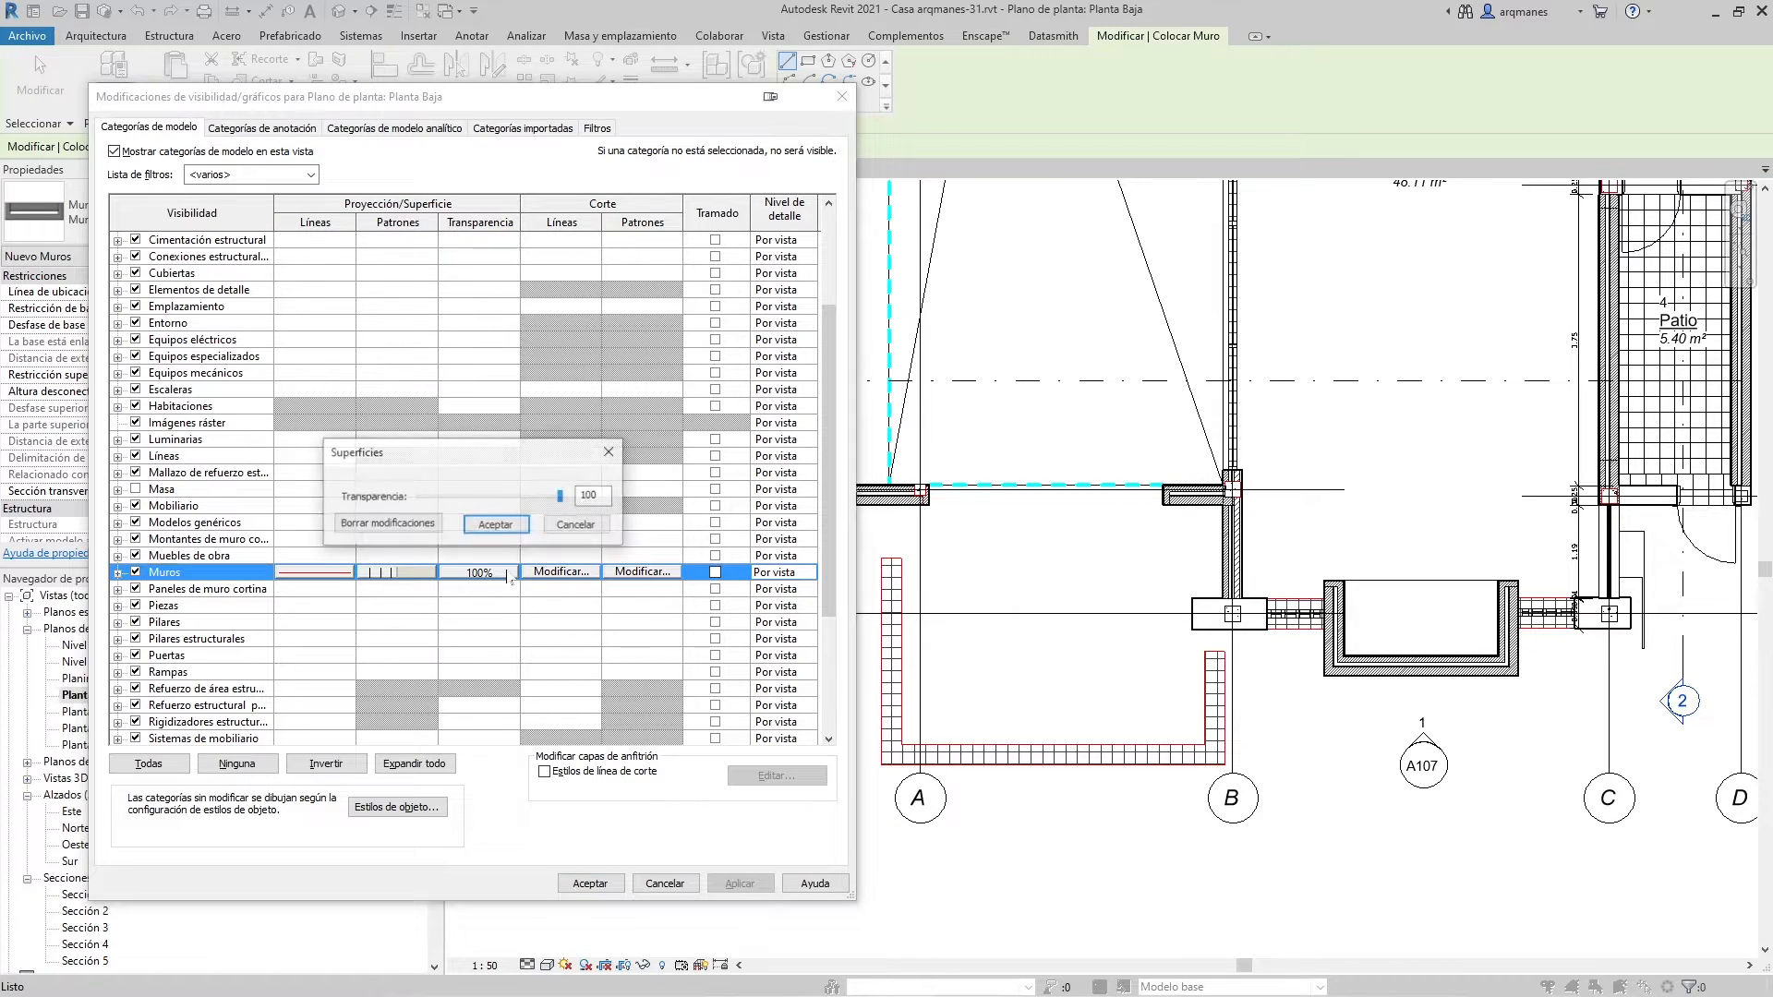
pyautogui.click(397, 524)
pyautogui.click(397, 571)
pyautogui.click(397, 571)
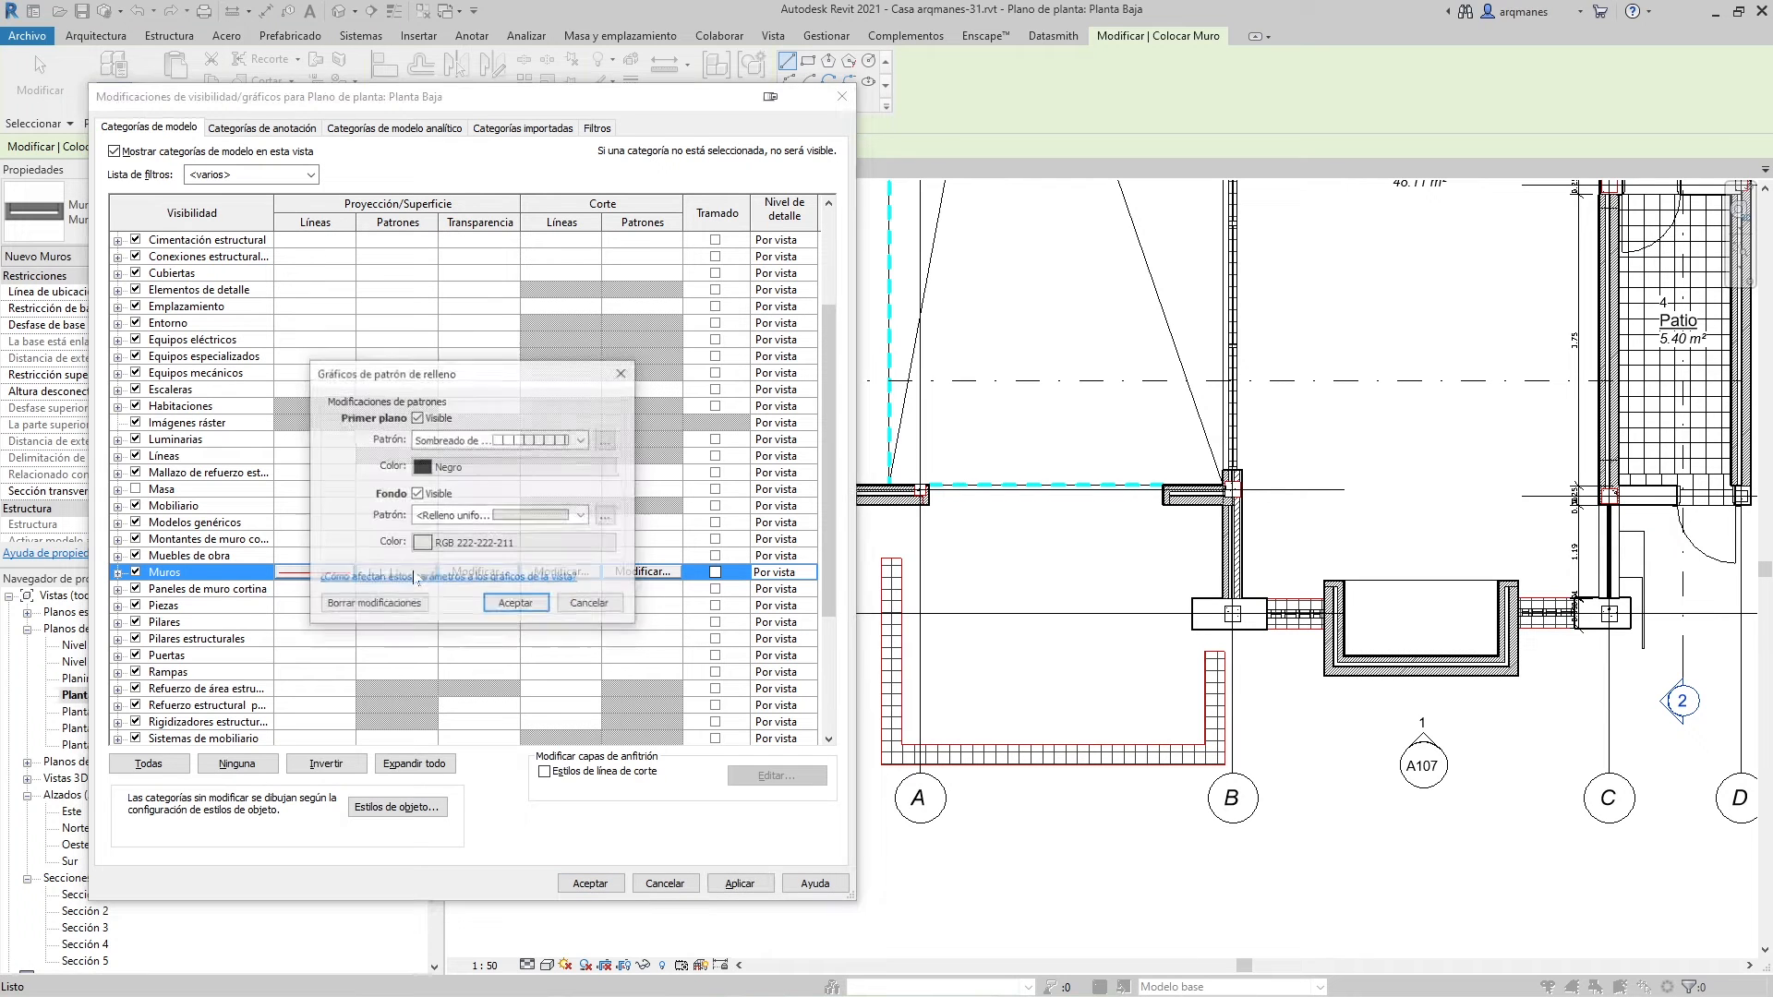
pyautogui.click(344, 607)
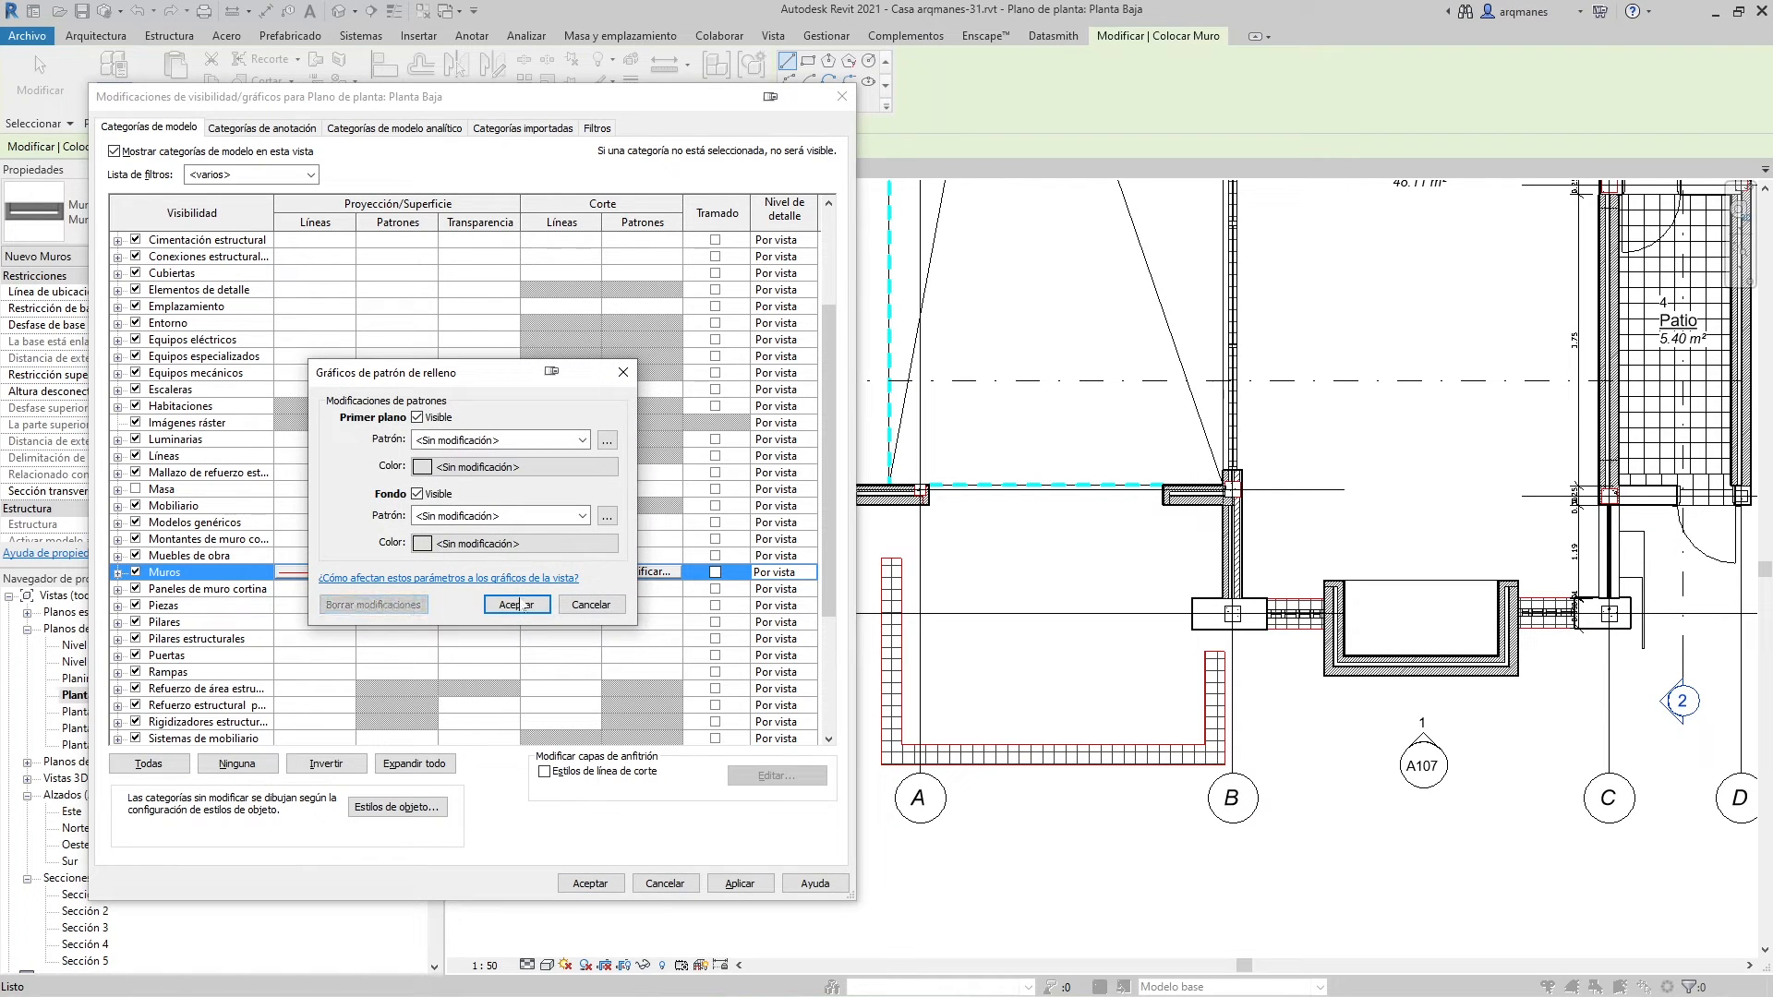
pyautogui.click(518, 605)
pyautogui.click(315, 572)
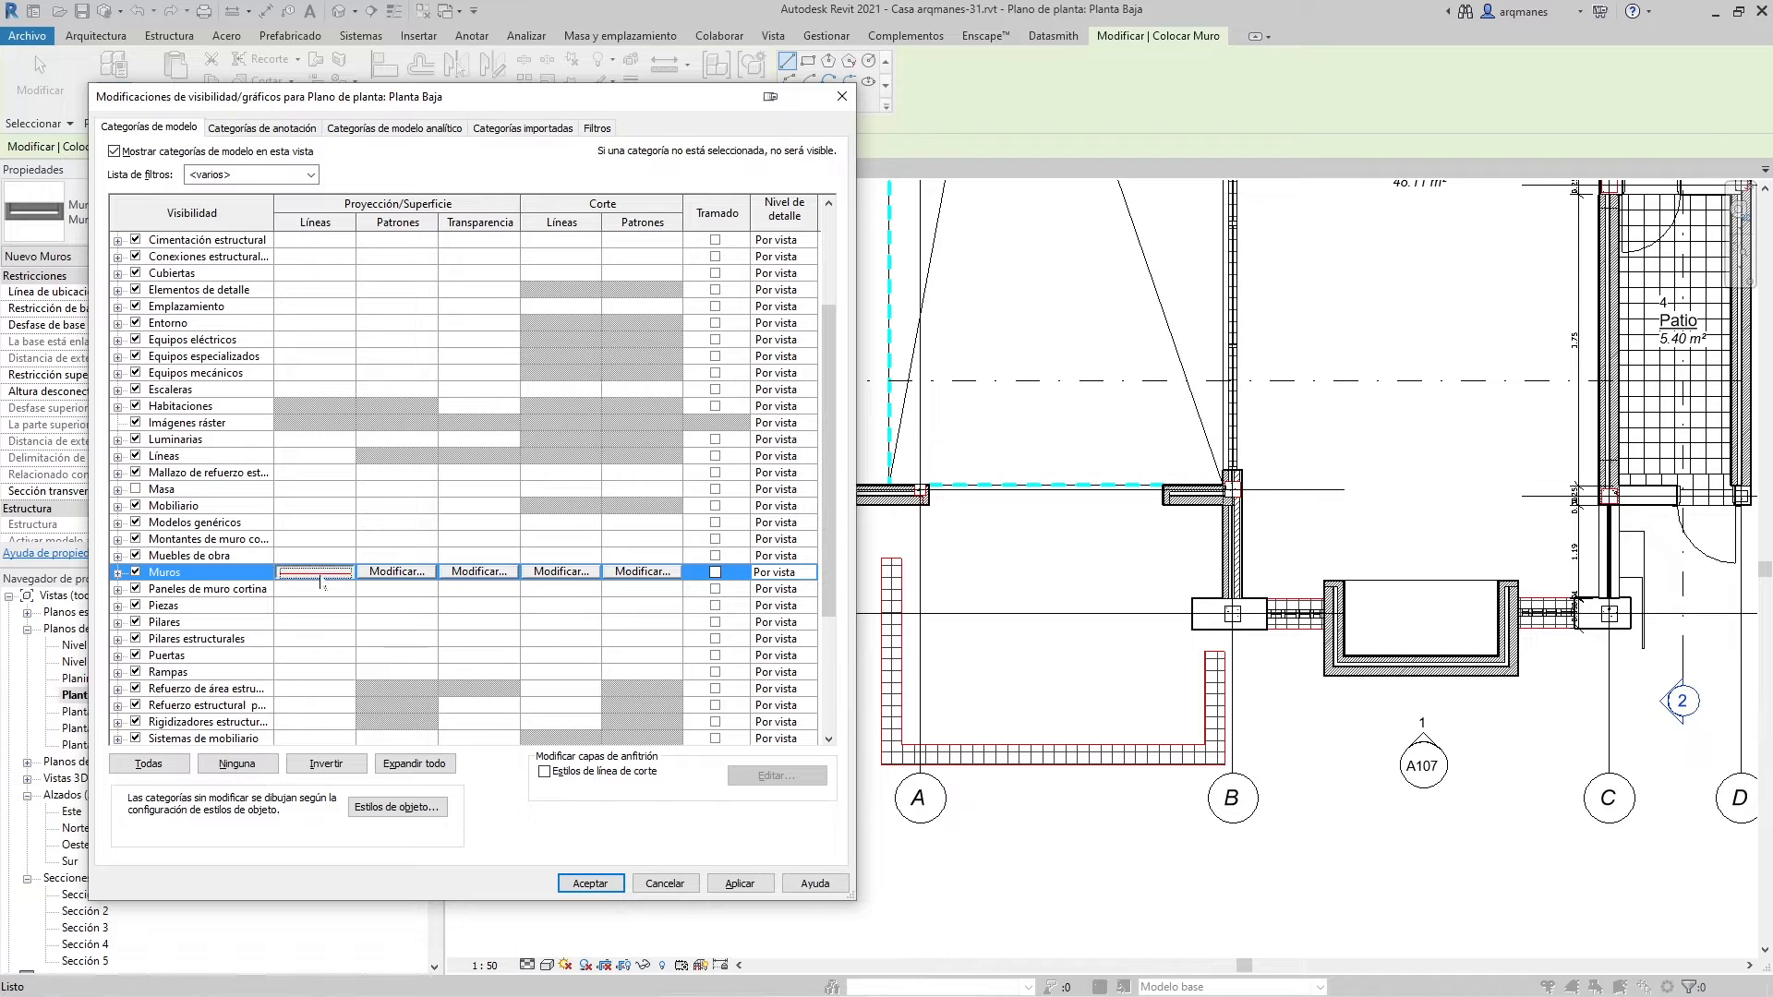
pyautogui.click(314, 572)
pyautogui.click(312, 573)
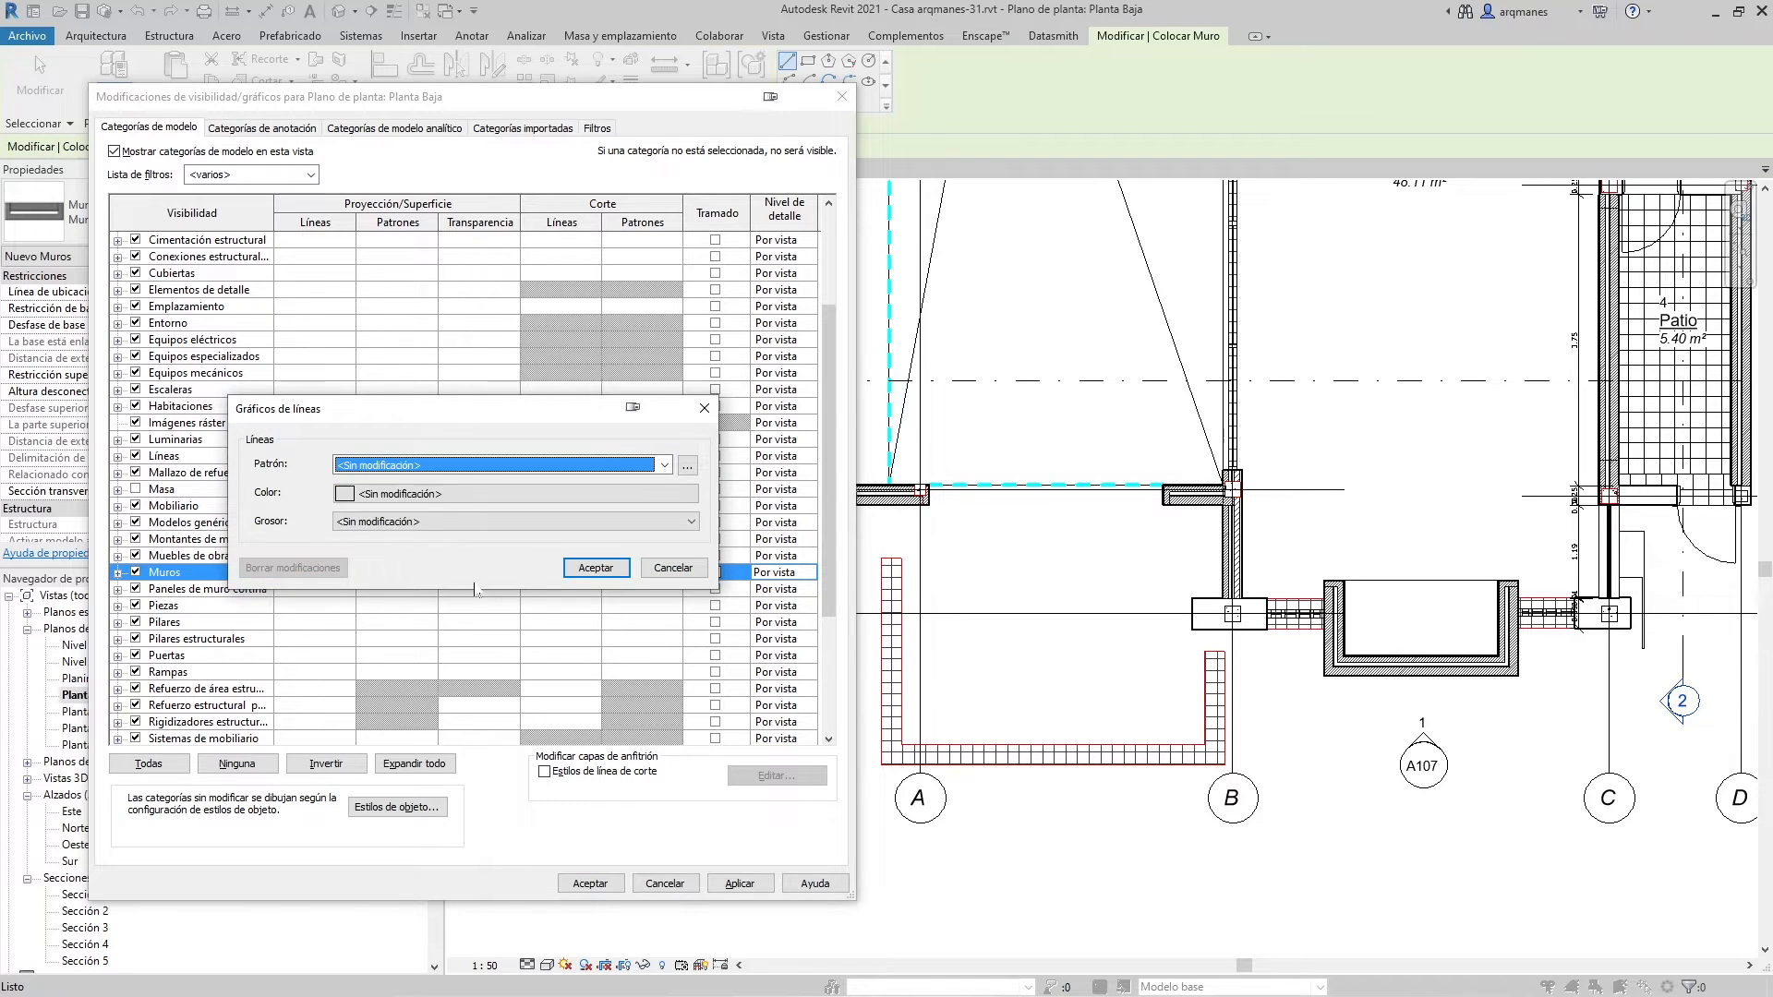
pyautogui.click(595, 568)
pyautogui.click(740, 883)
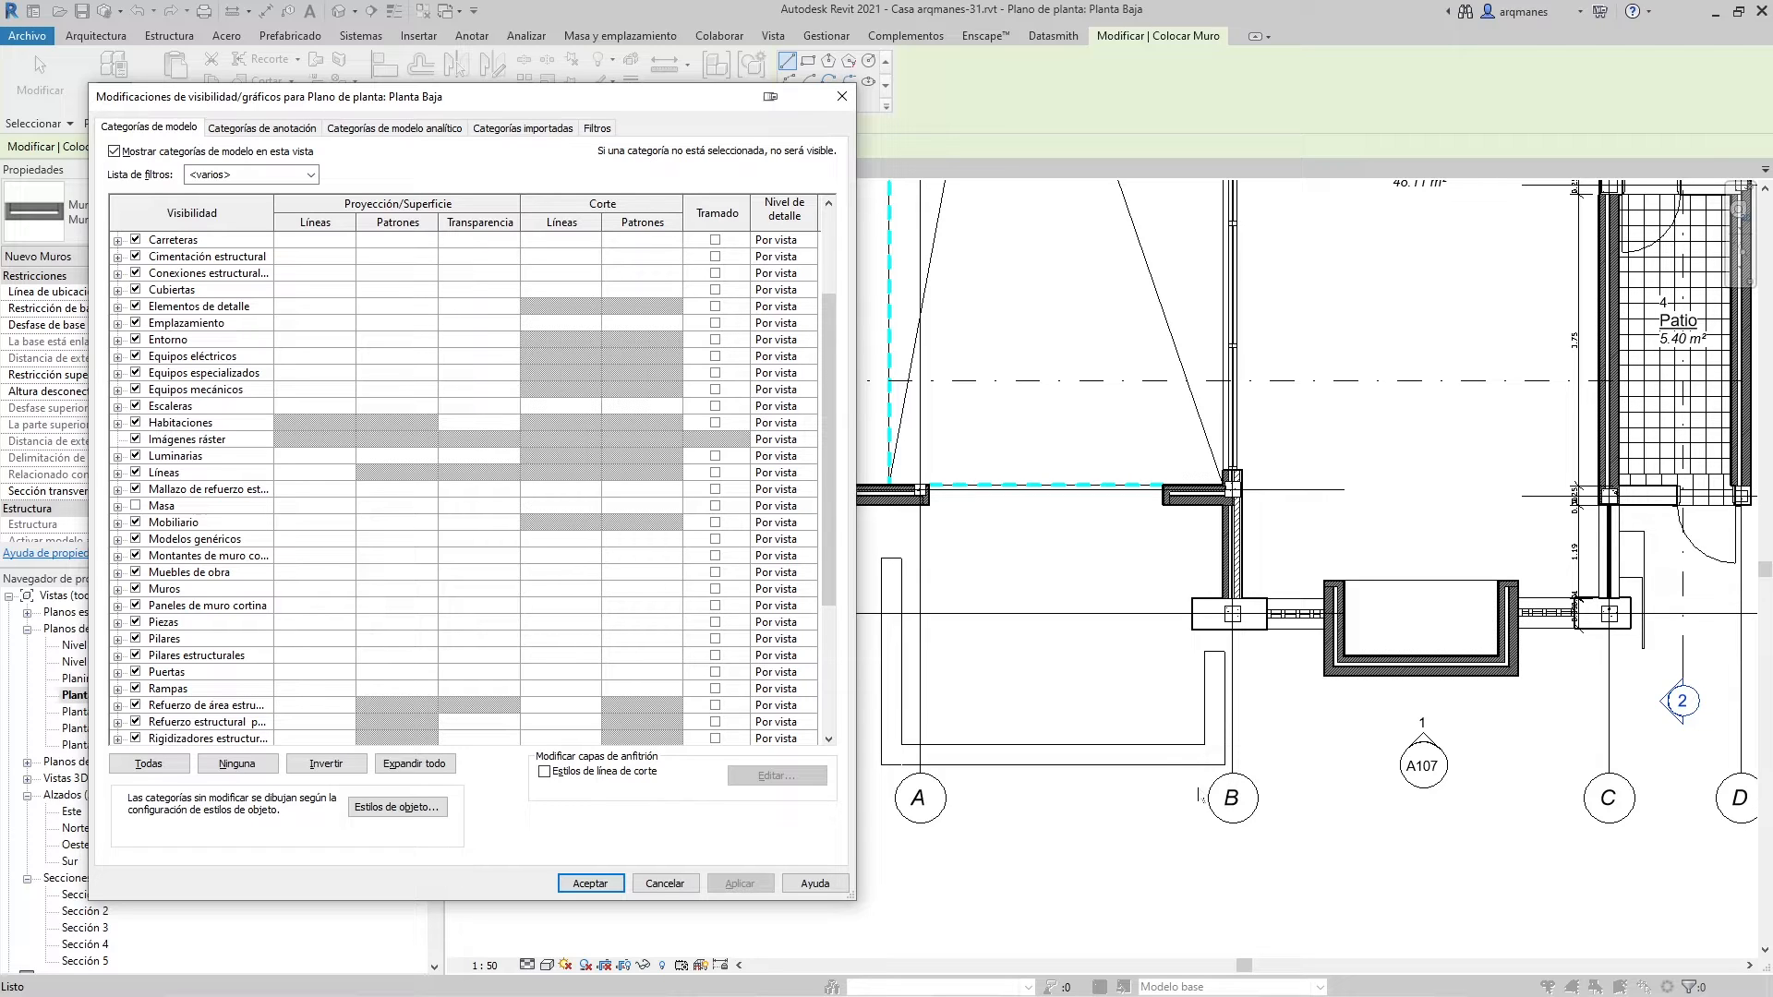
pyautogui.click(591, 884)
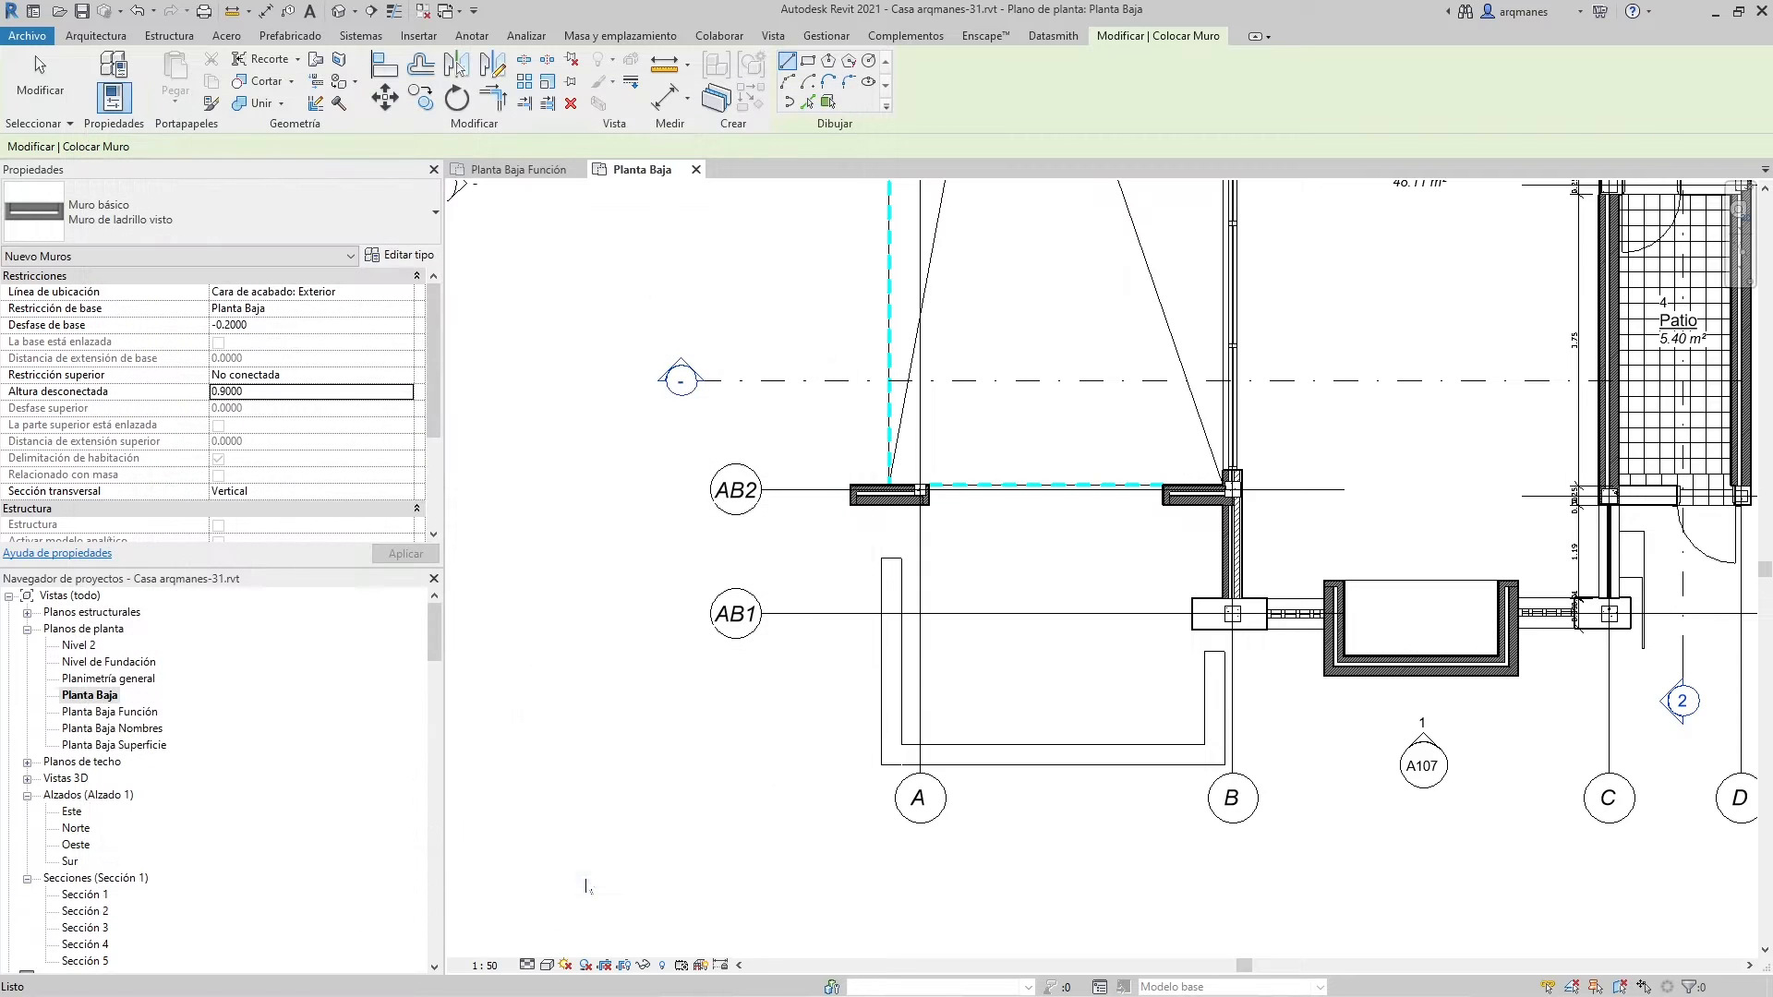
# End the wall placement command and open the visibility/graphics overrides of the Planta Baja view at the Suelos category
pyautogui.scroll(-5, 763, 682)
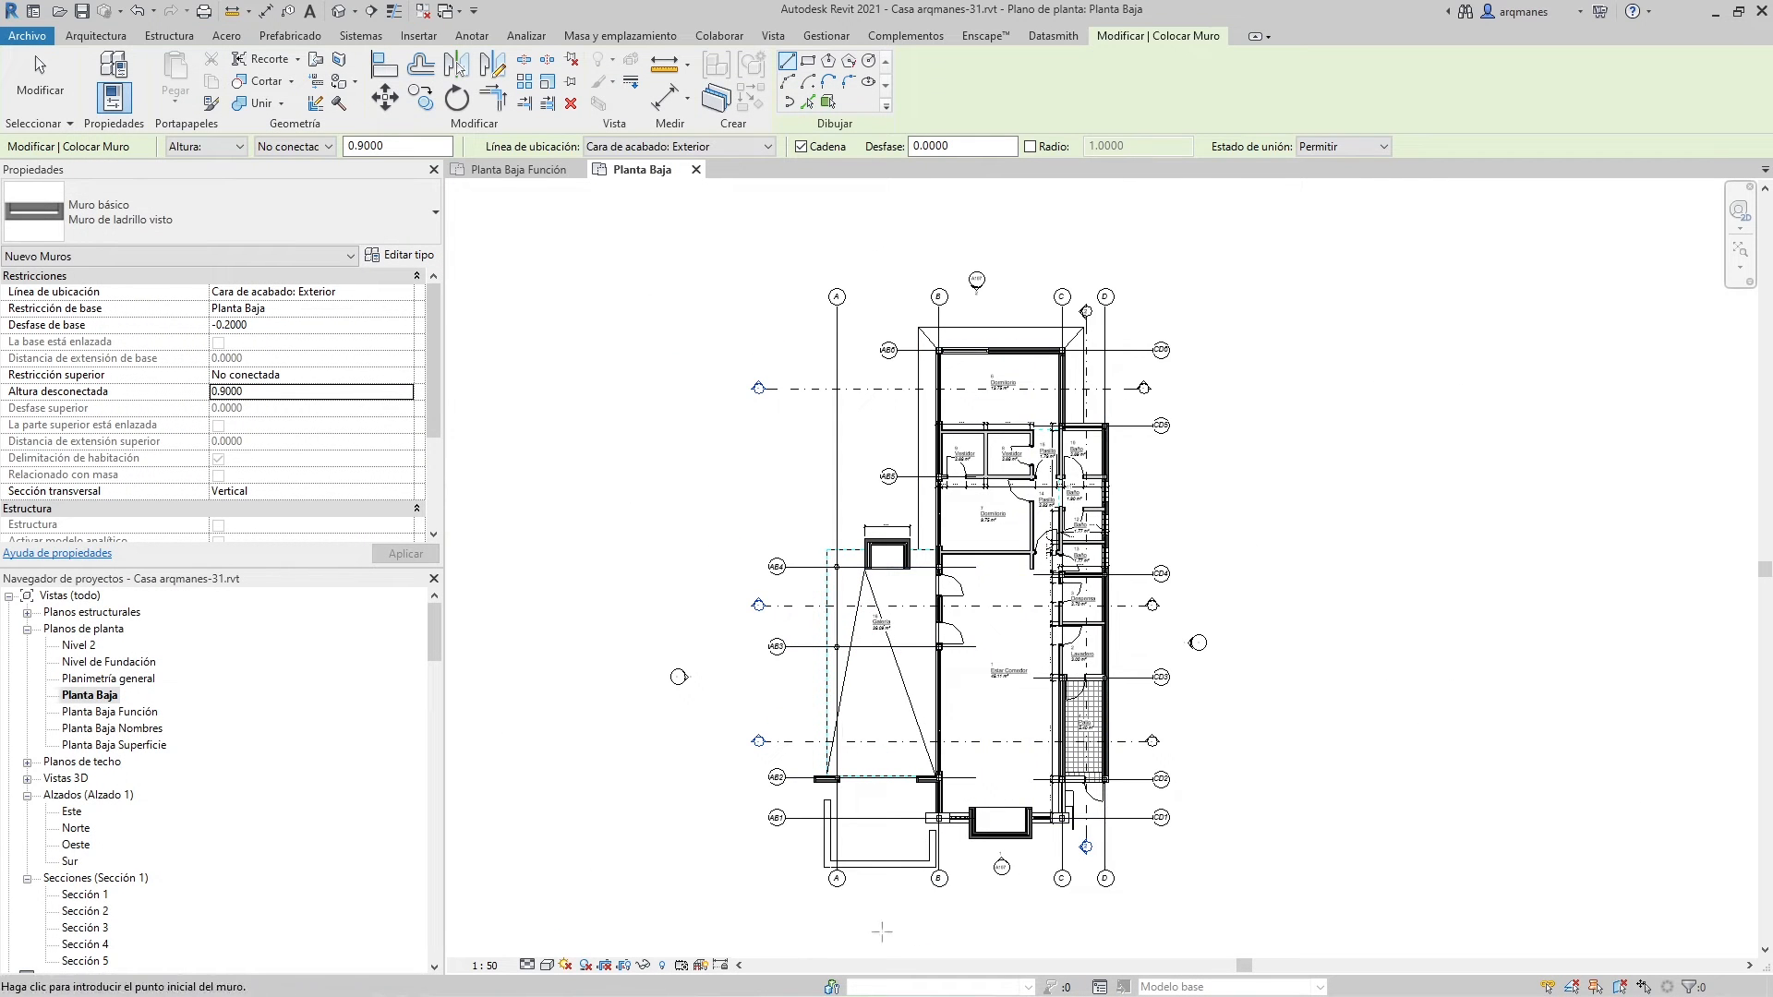
pyautogui.press('Escape')
pyautogui.press('Escape')
pyautogui.press('v')
pyautogui.press('g')
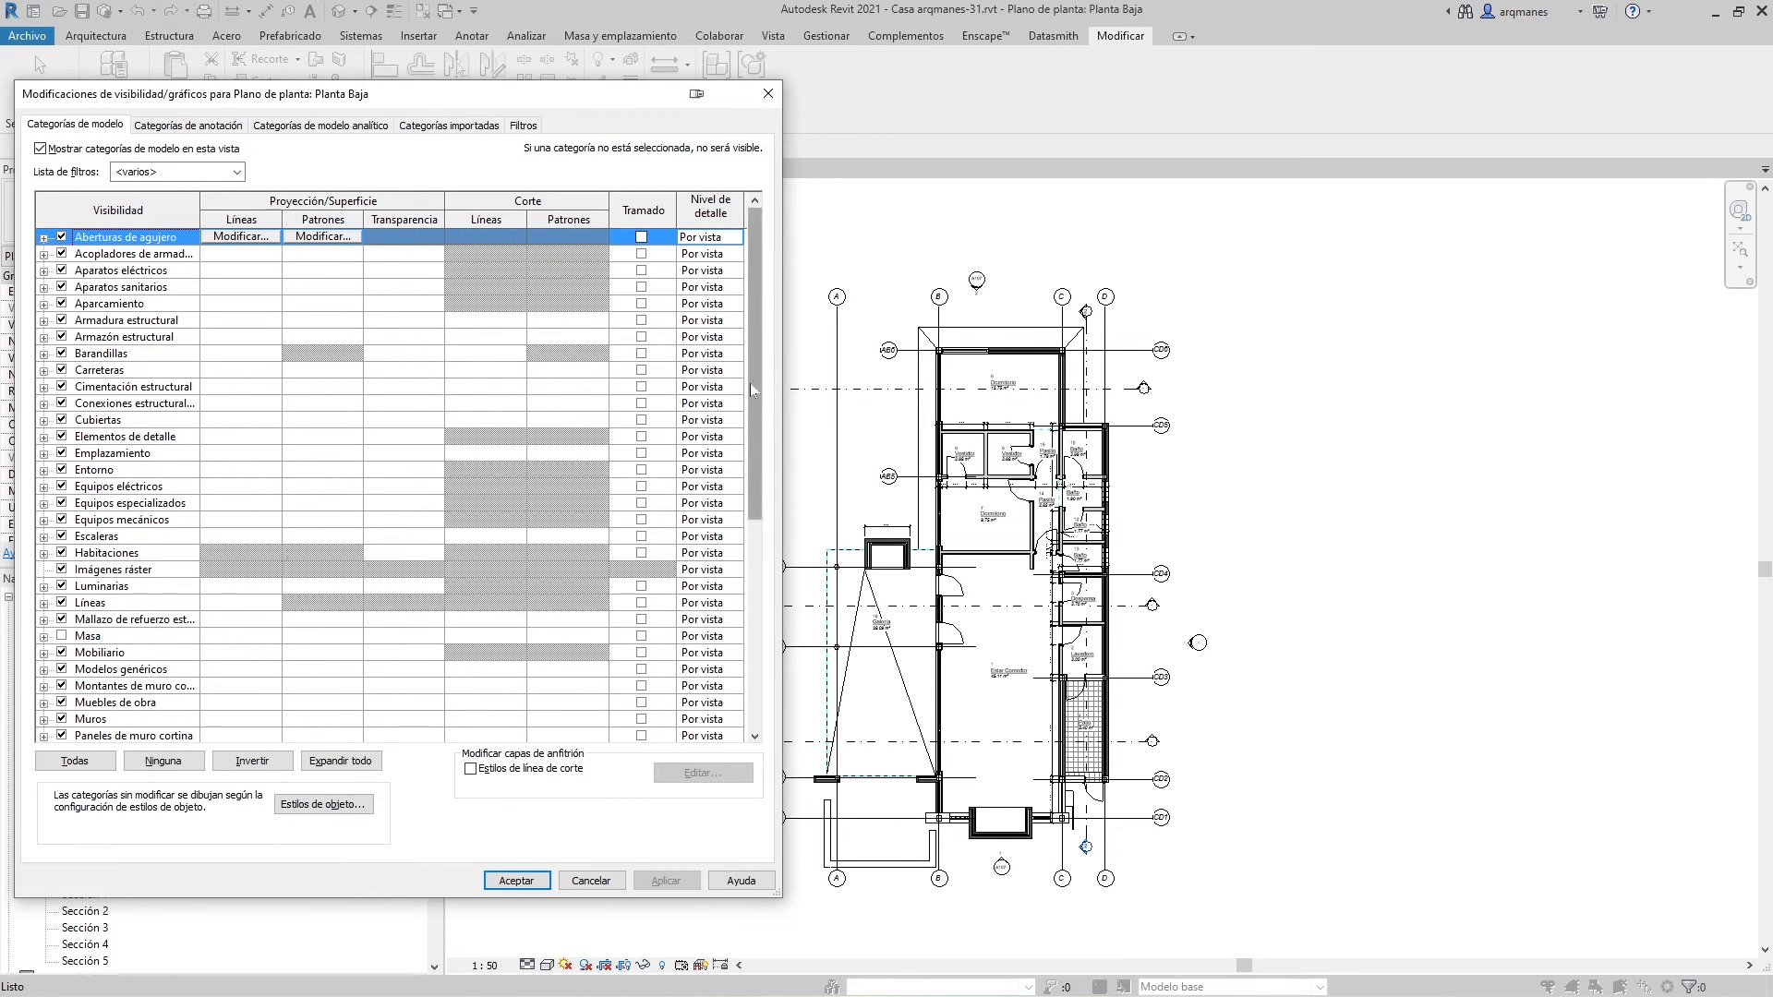
pyautogui.scroll(-7, 750, 384)
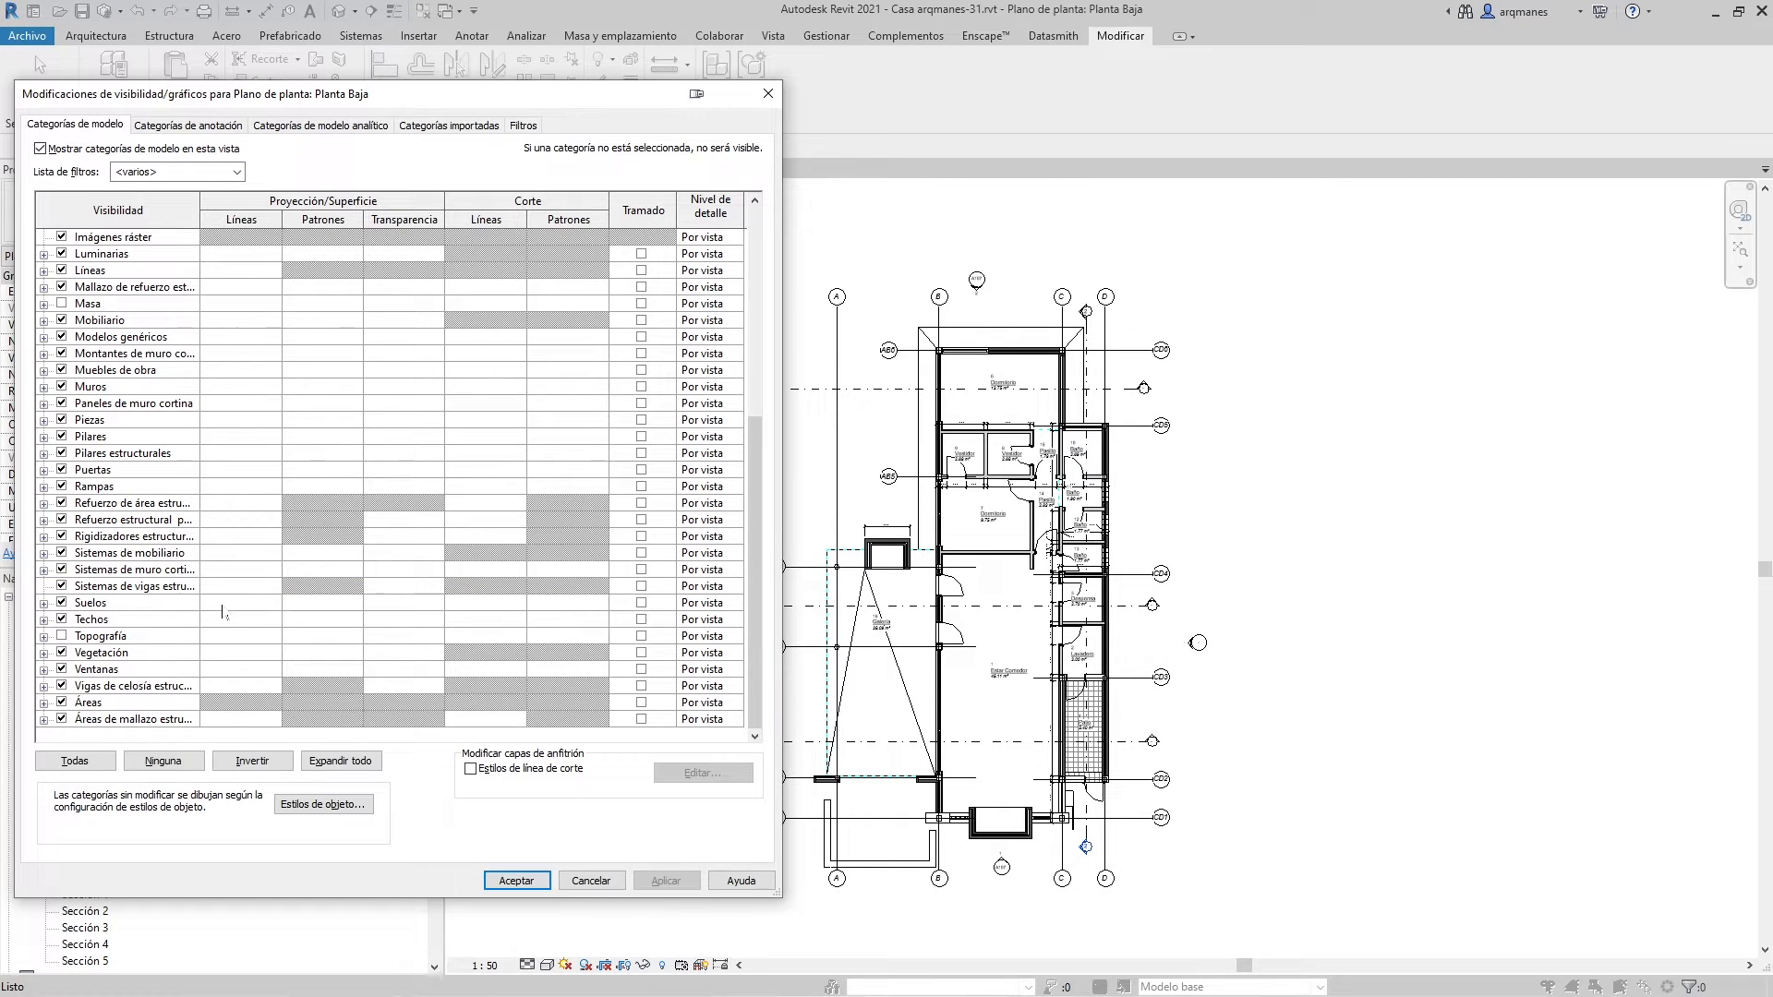
# Override the Suelos projection surface foreground pattern with Horizontal in gray RGB 191-191-191 and apply it to the view
pyautogui.click(320, 610)
pyautogui.click(321, 610)
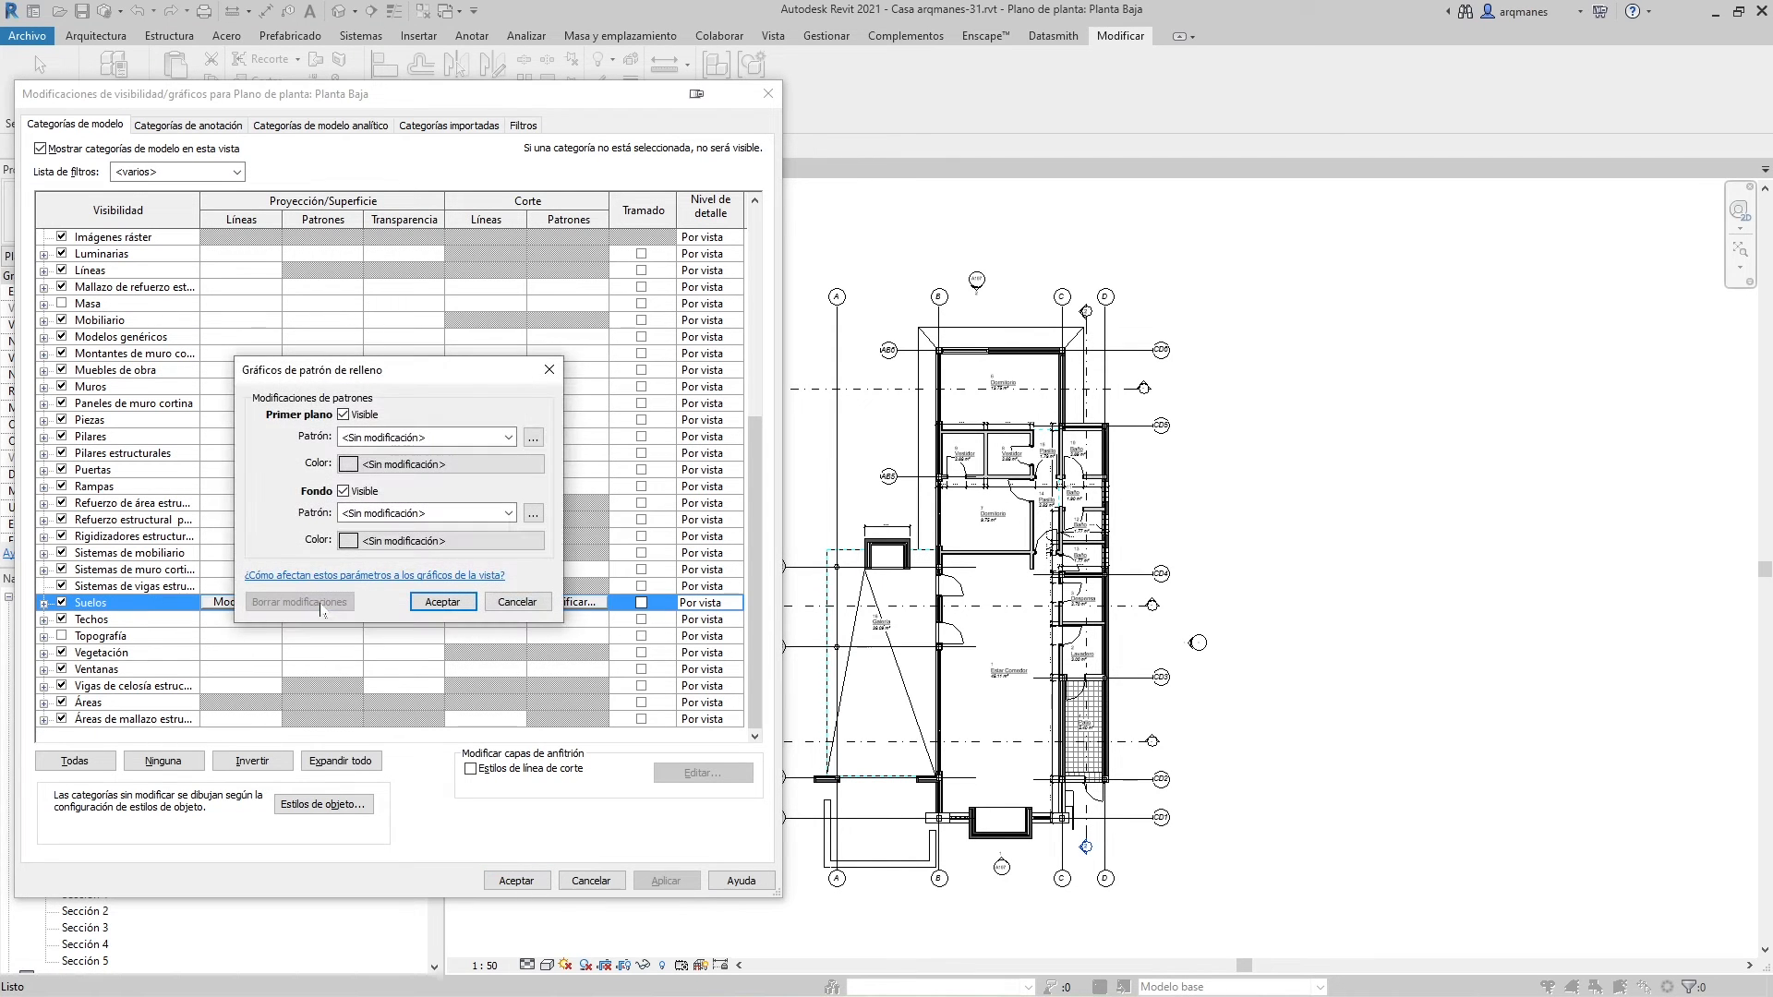
pyautogui.click(508, 438)
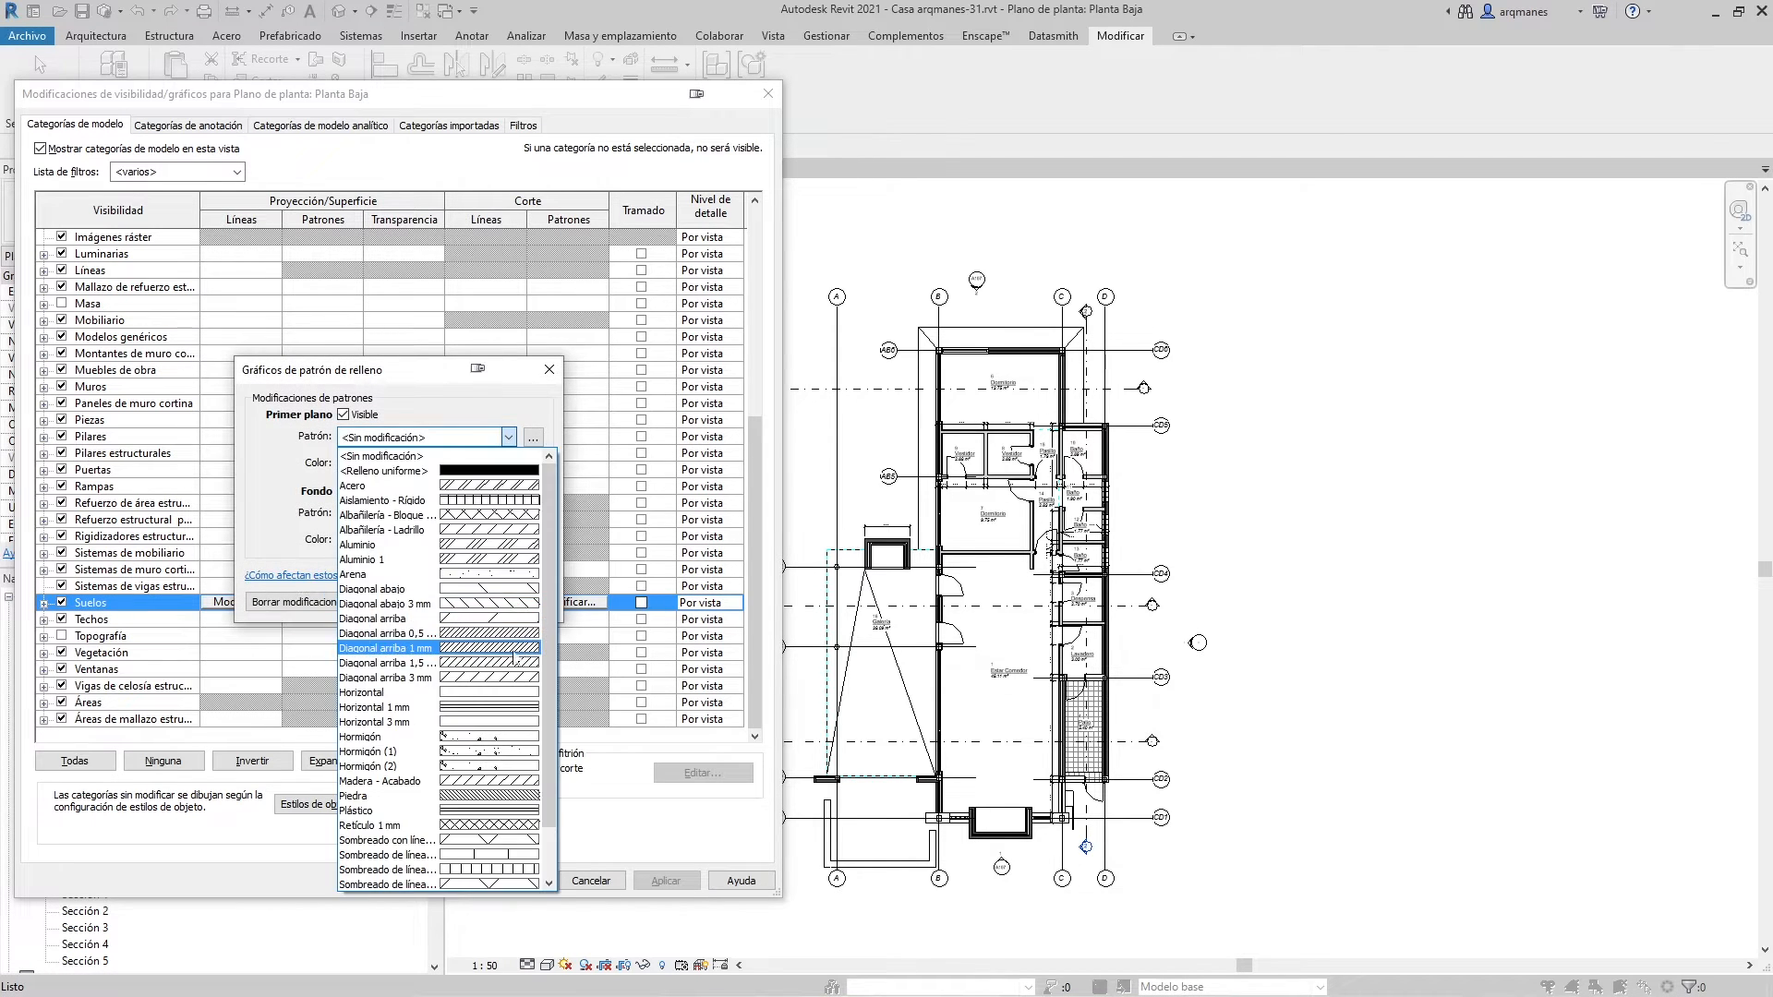
pyautogui.scroll(-2, 486, 637)
pyautogui.click(484, 637)
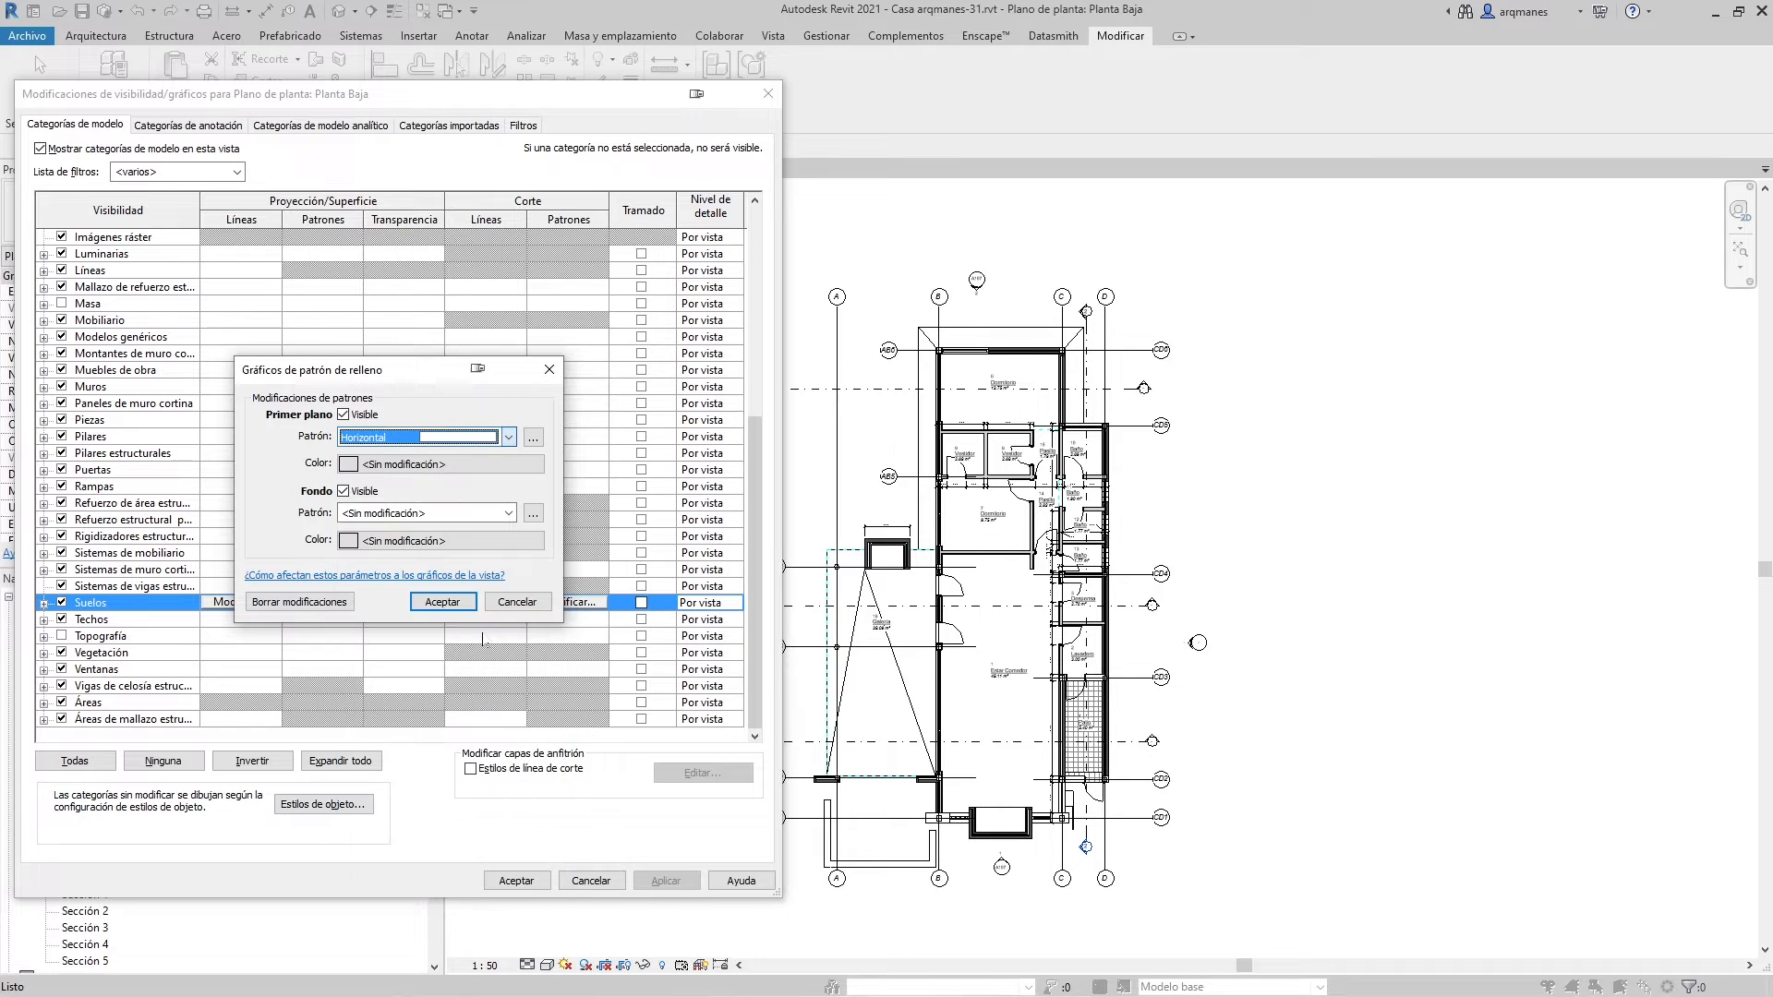
pyautogui.click(348, 465)
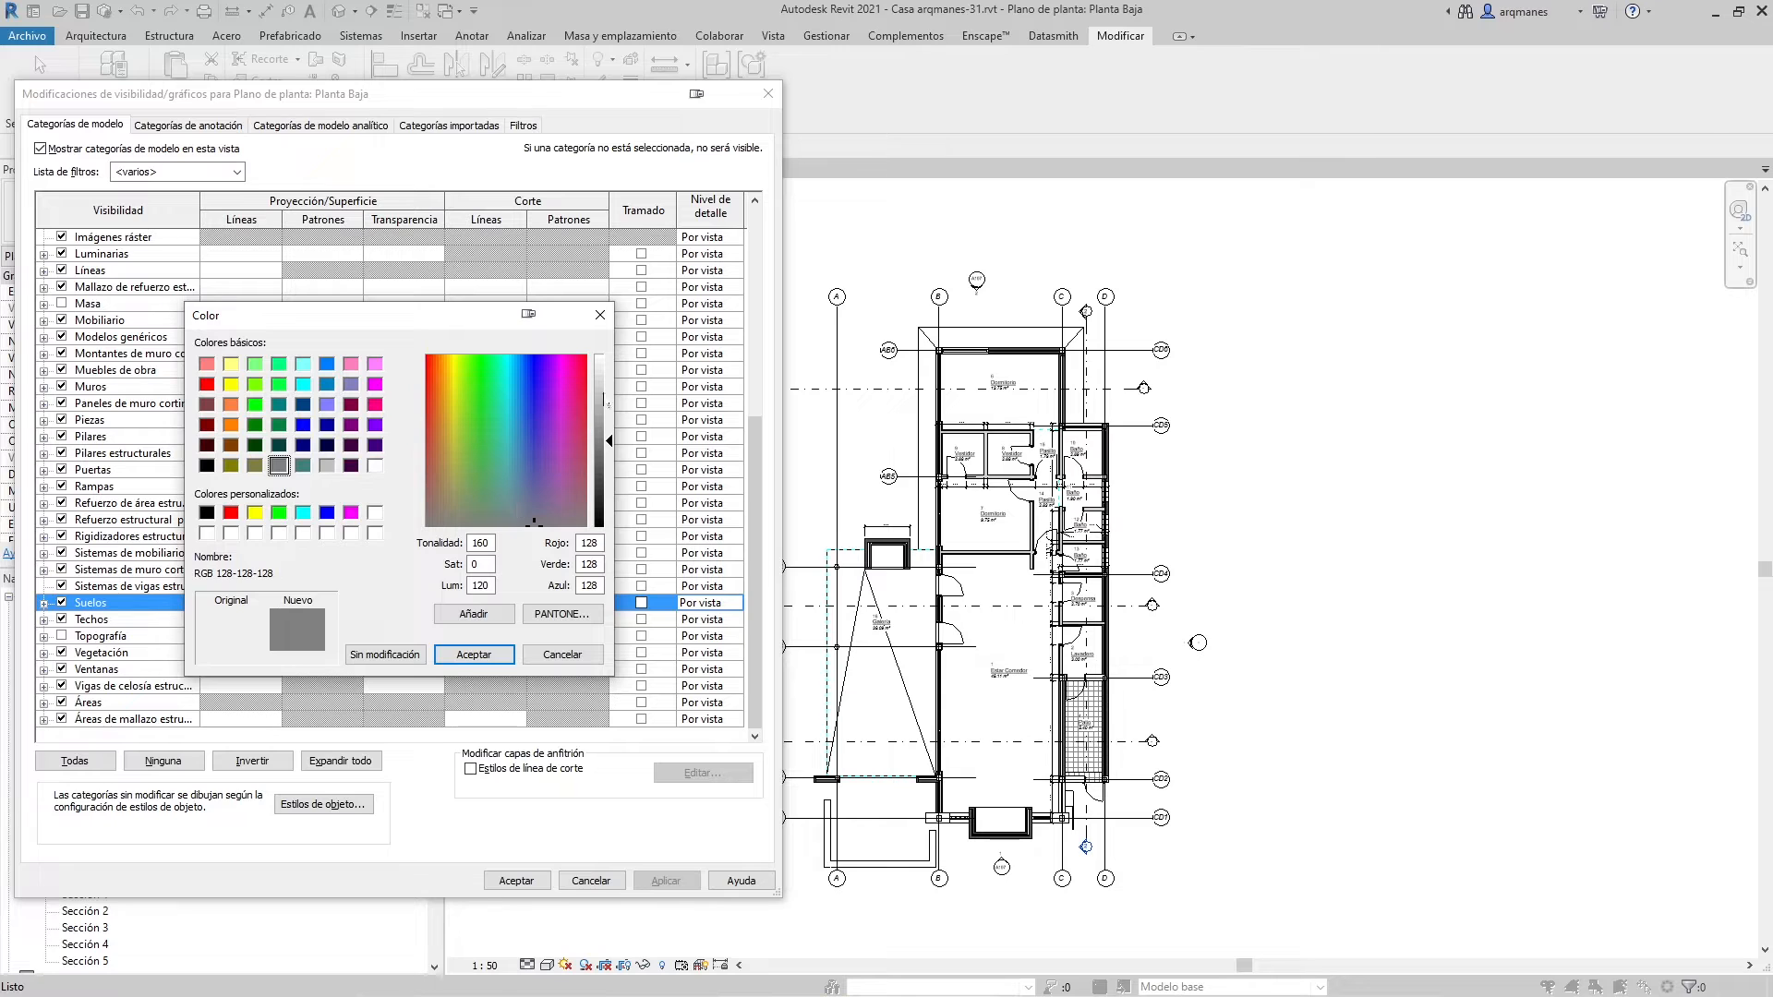
pyautogui.click(598, 397)
pyautogui.click(470, 654)
pyautogui.click(433, 605)
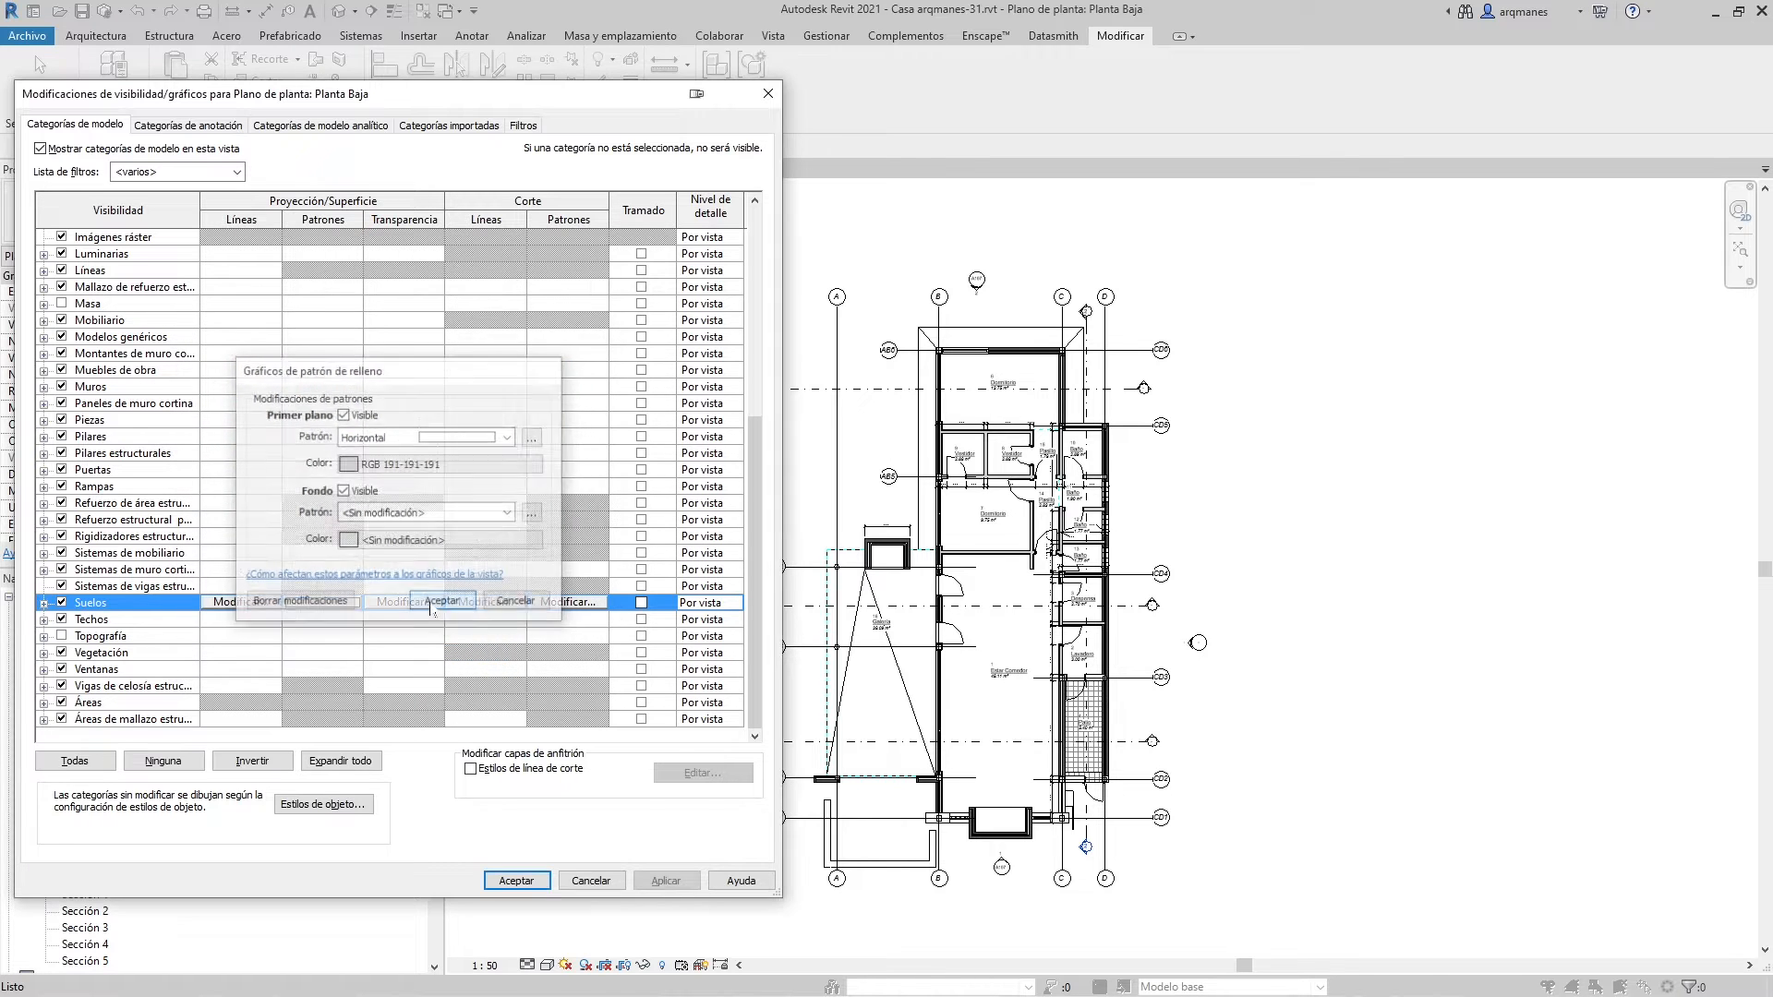
pyautogui.click(667, 881)
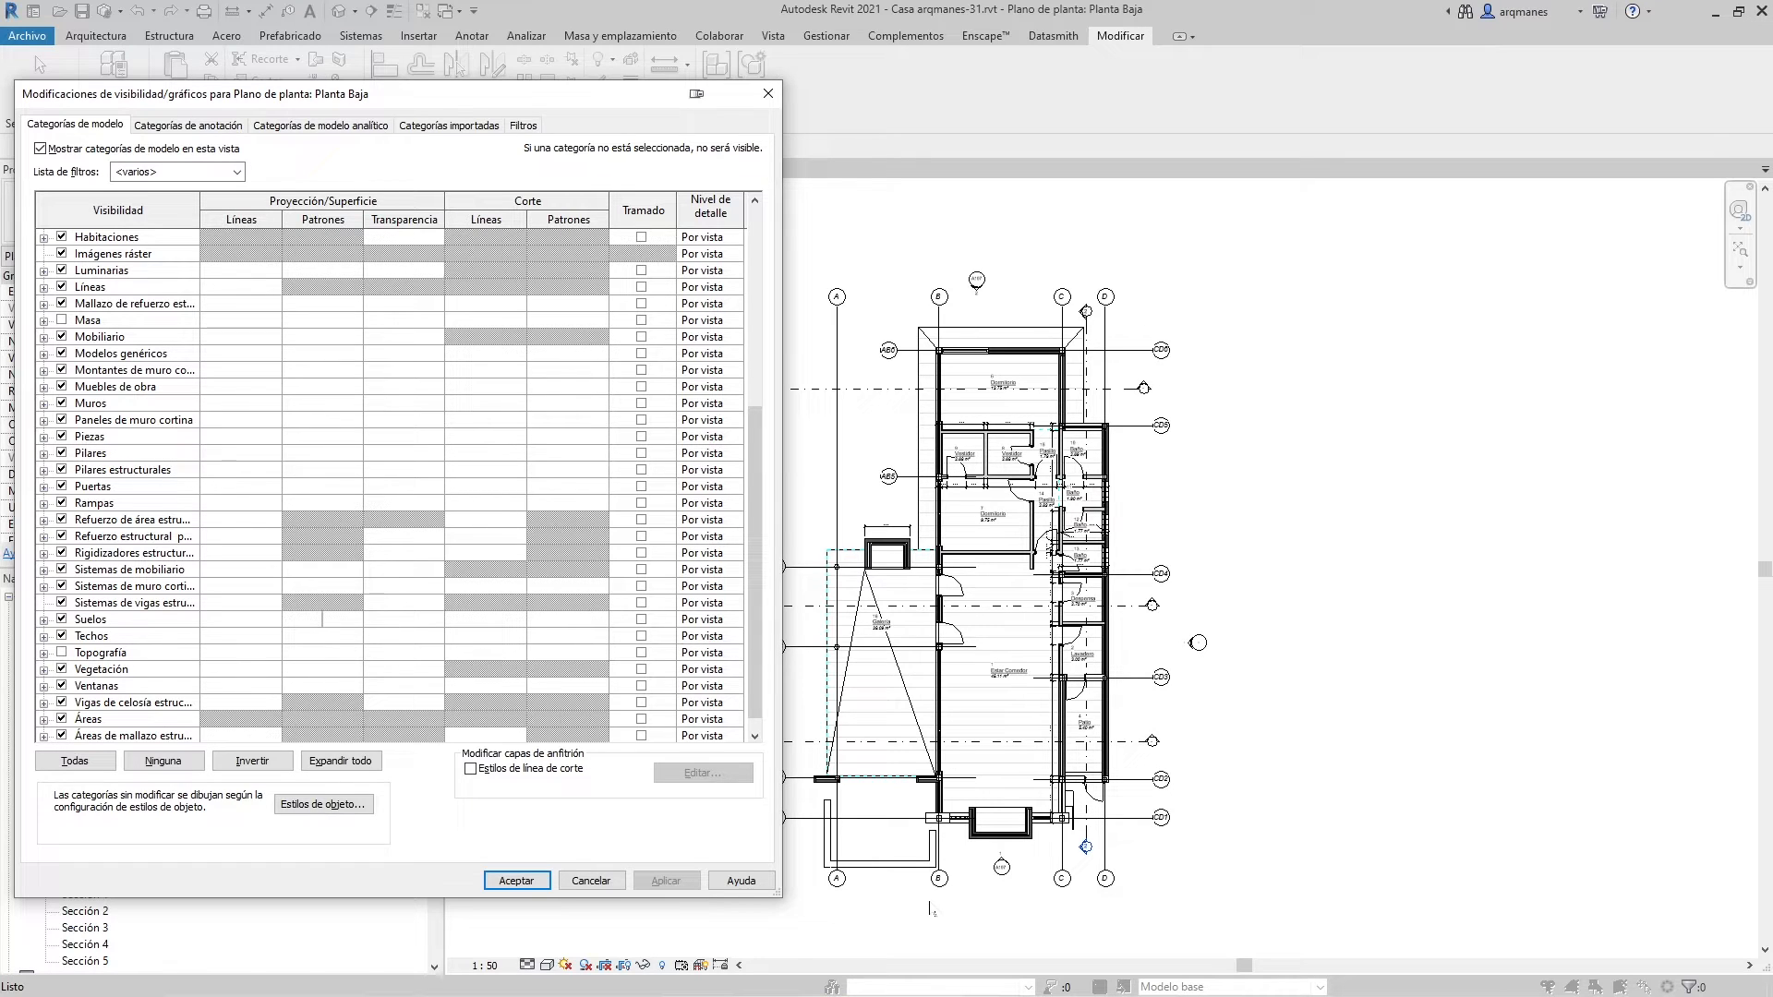
# Set the Suelos projection surface background pattern to <Relleno uniforme> in light gray RGB 238-238-238, apply it and close the overrides
pyautogui.click(337, 620)
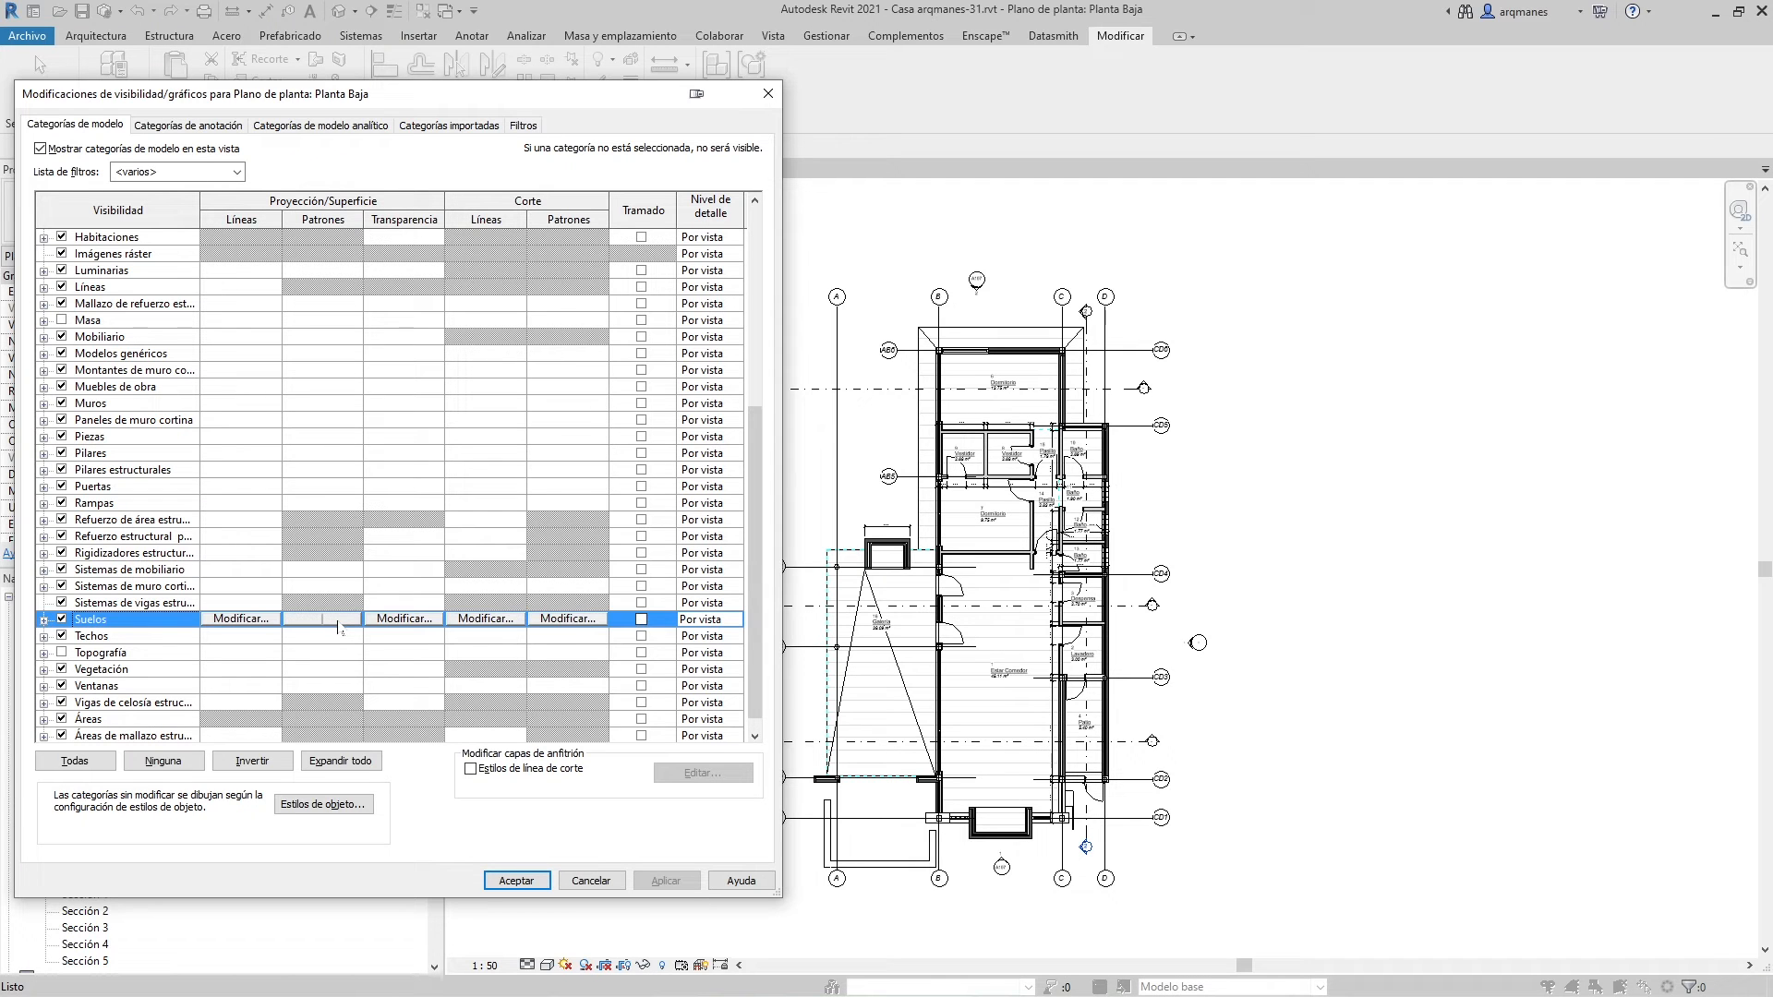
pyautogui.click(338, 620)
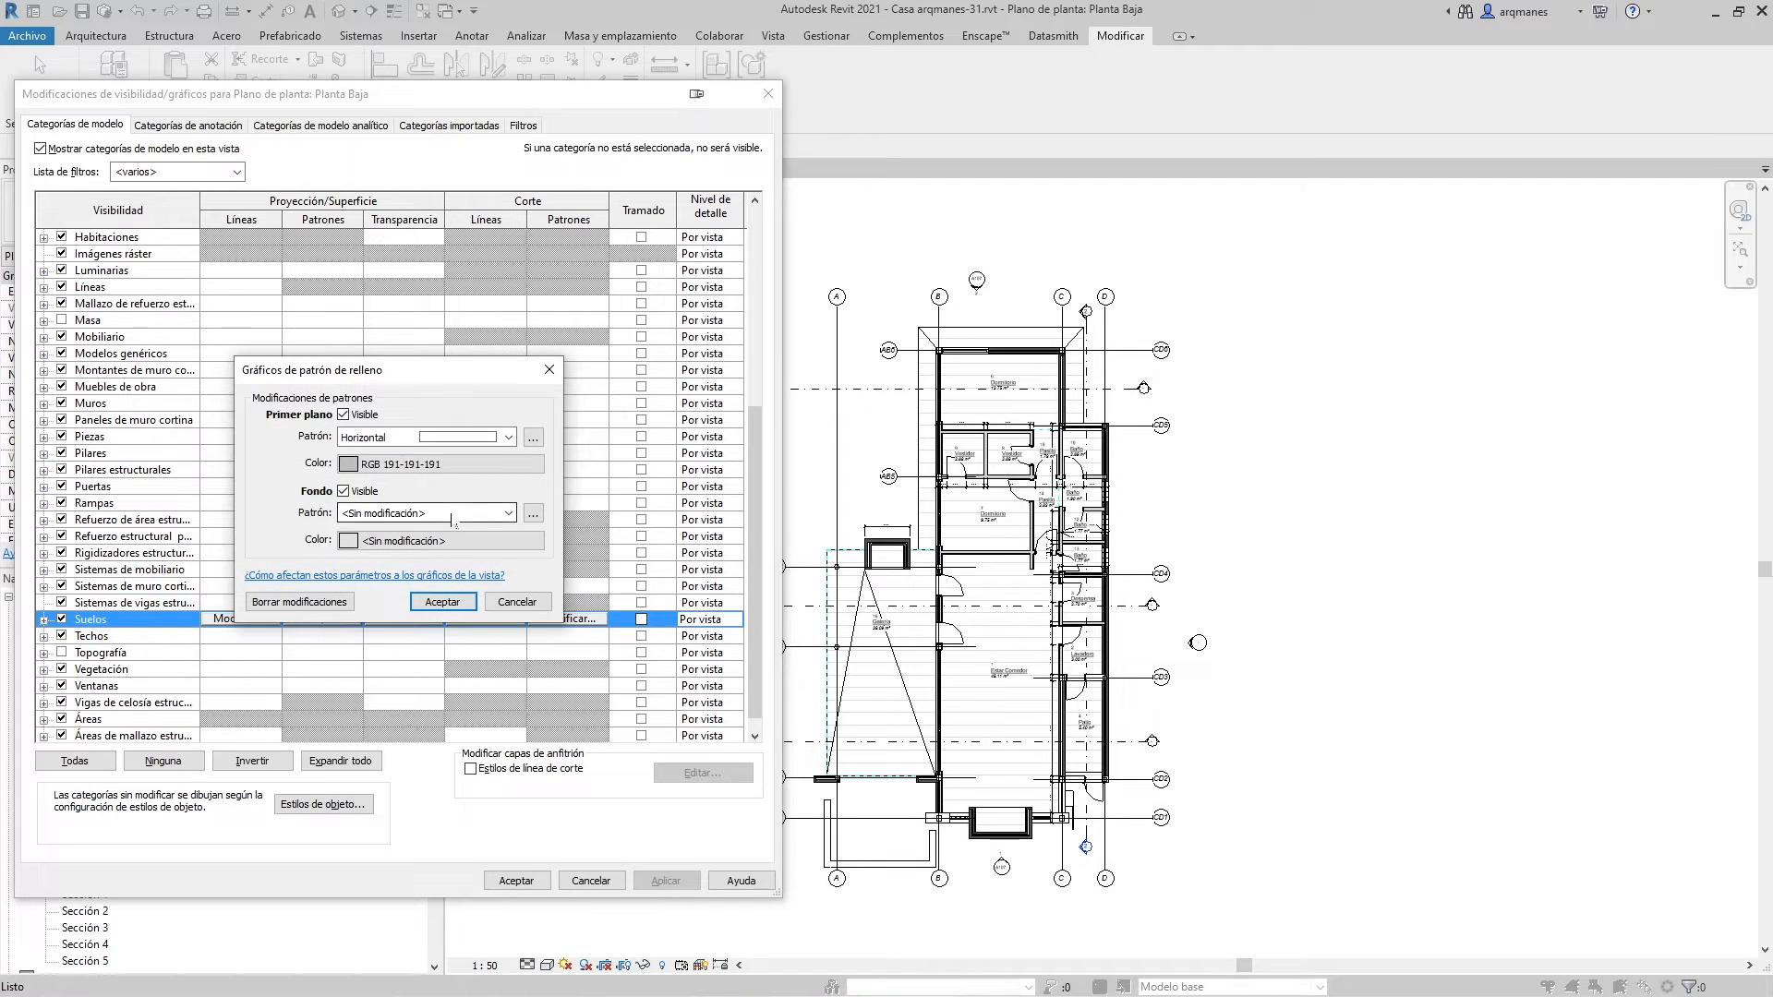
pyautogui.click(452, 514)
pyautogui.click(399, 549)
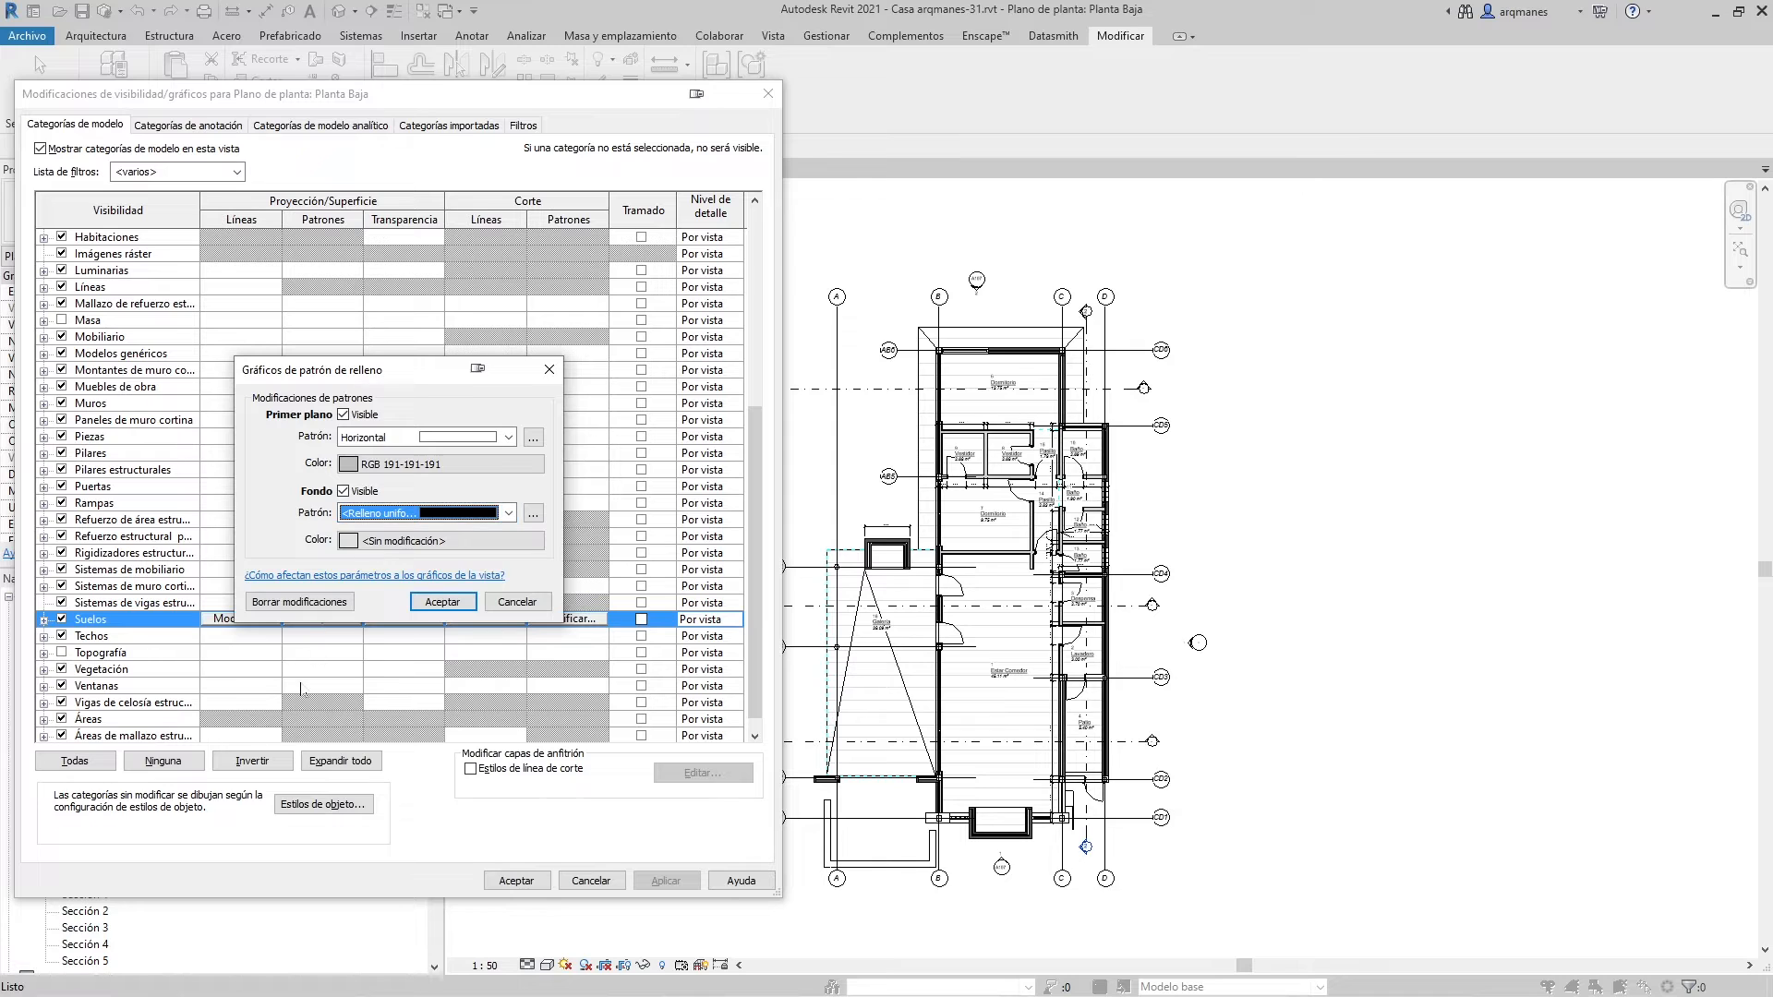
pyautogui.click(369, 543)
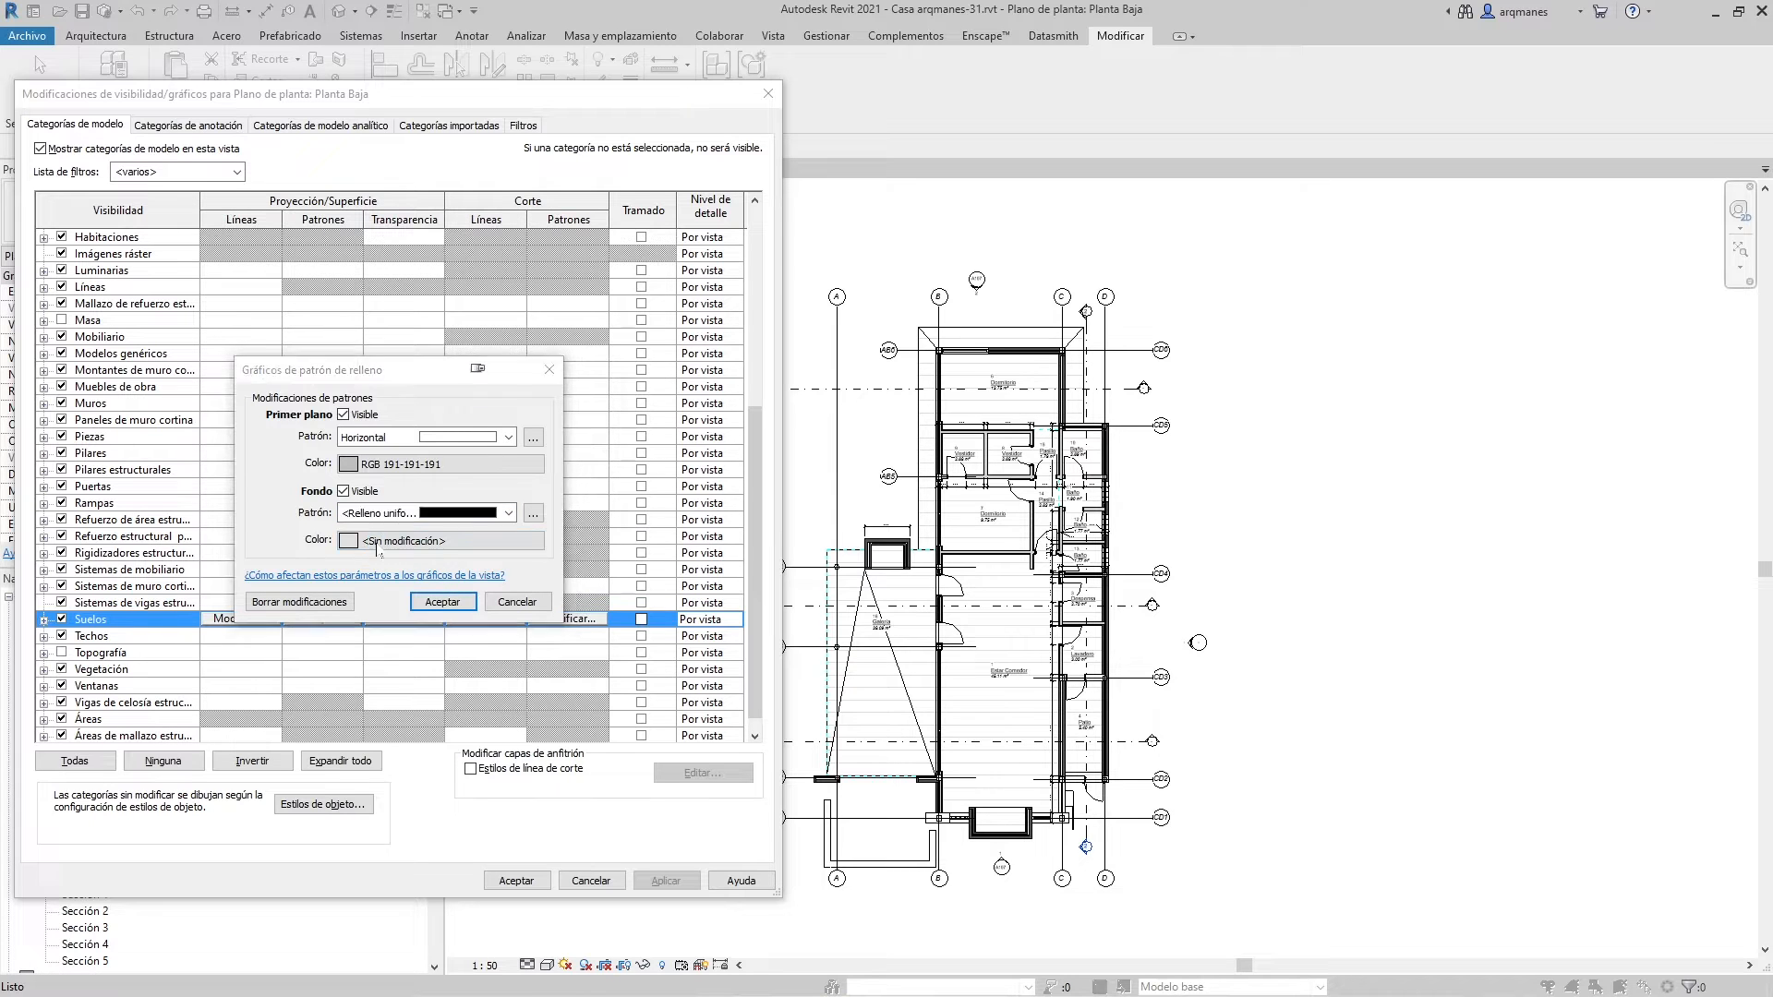
pyautogui.click(327, 465)
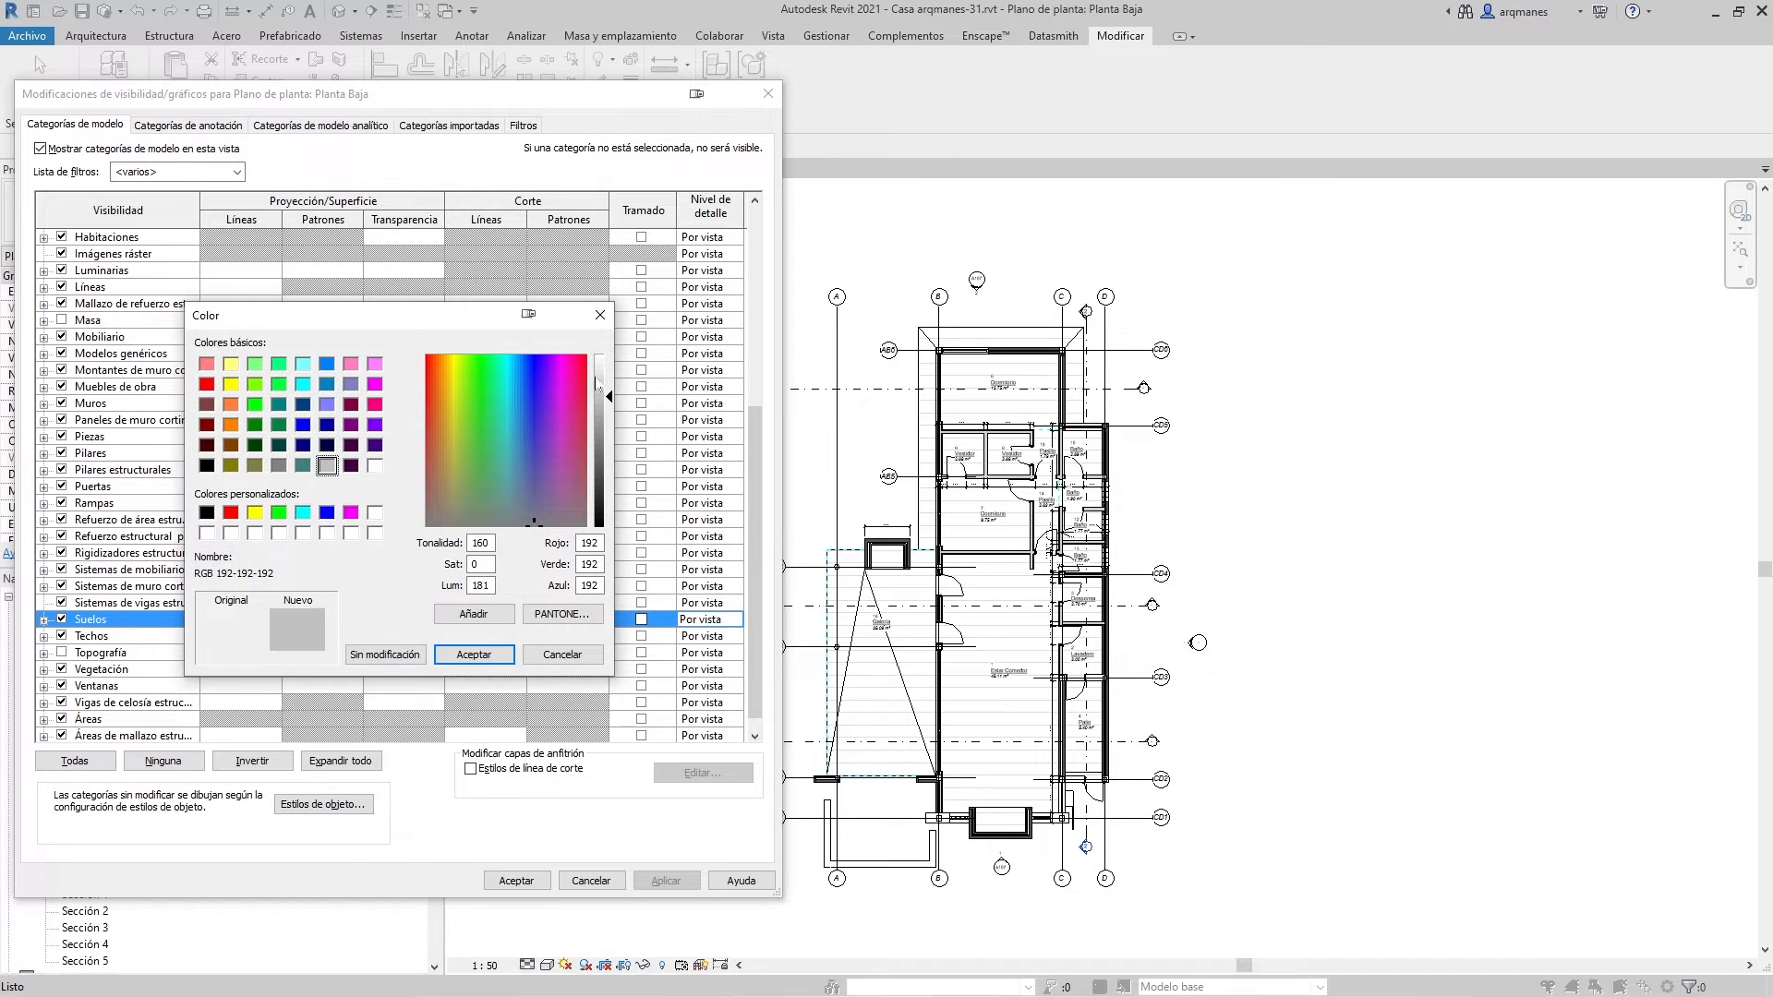
pyautogui.click(473, 655)
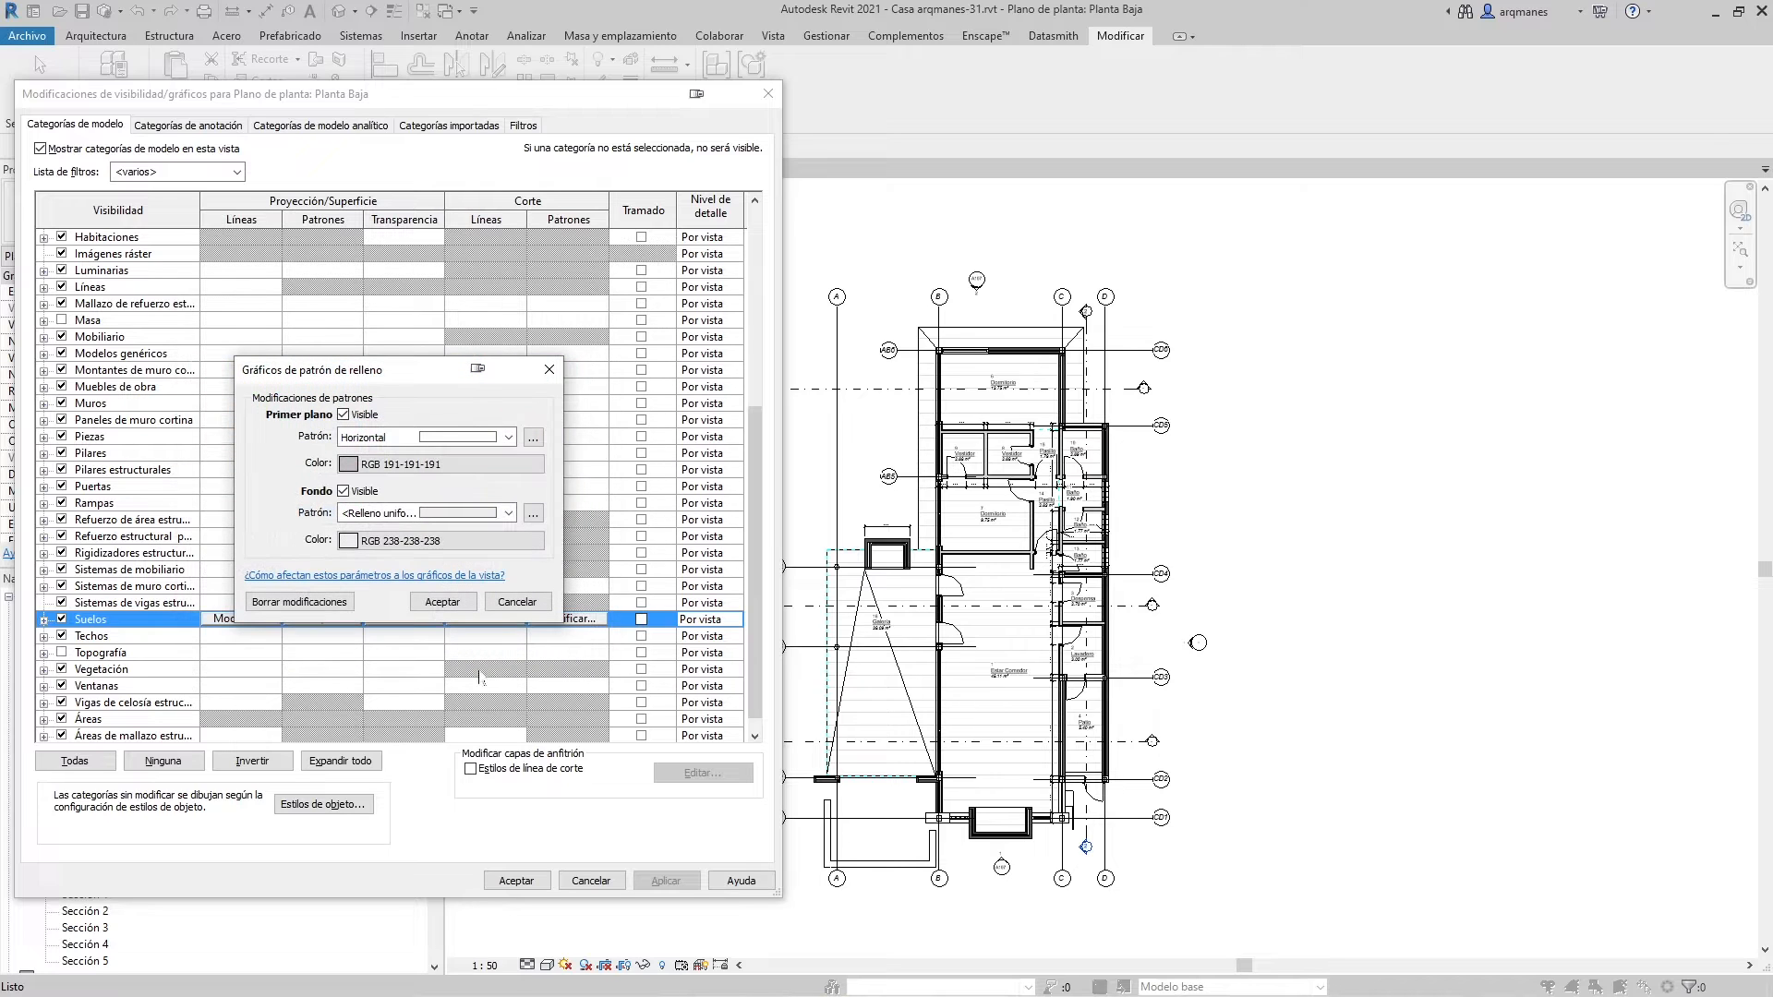
pyautogui.click(440, 608)
pyautogui.click(666, 881)
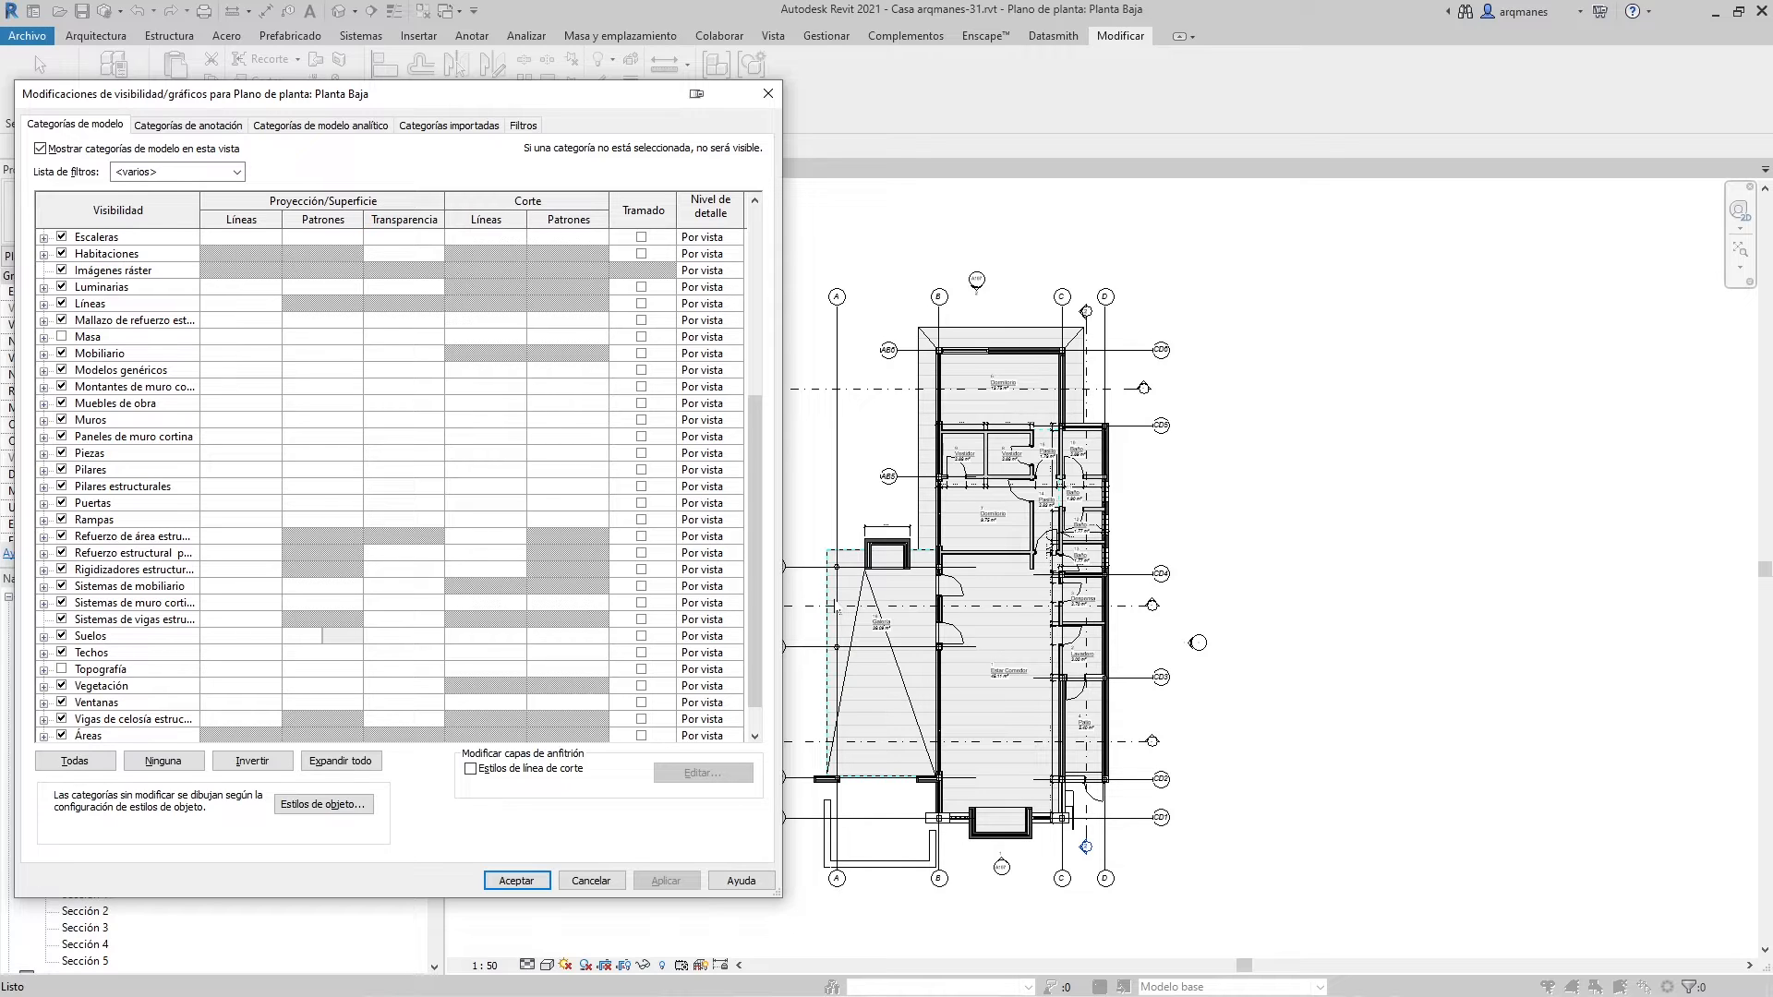
pyautogui.press('Escape')
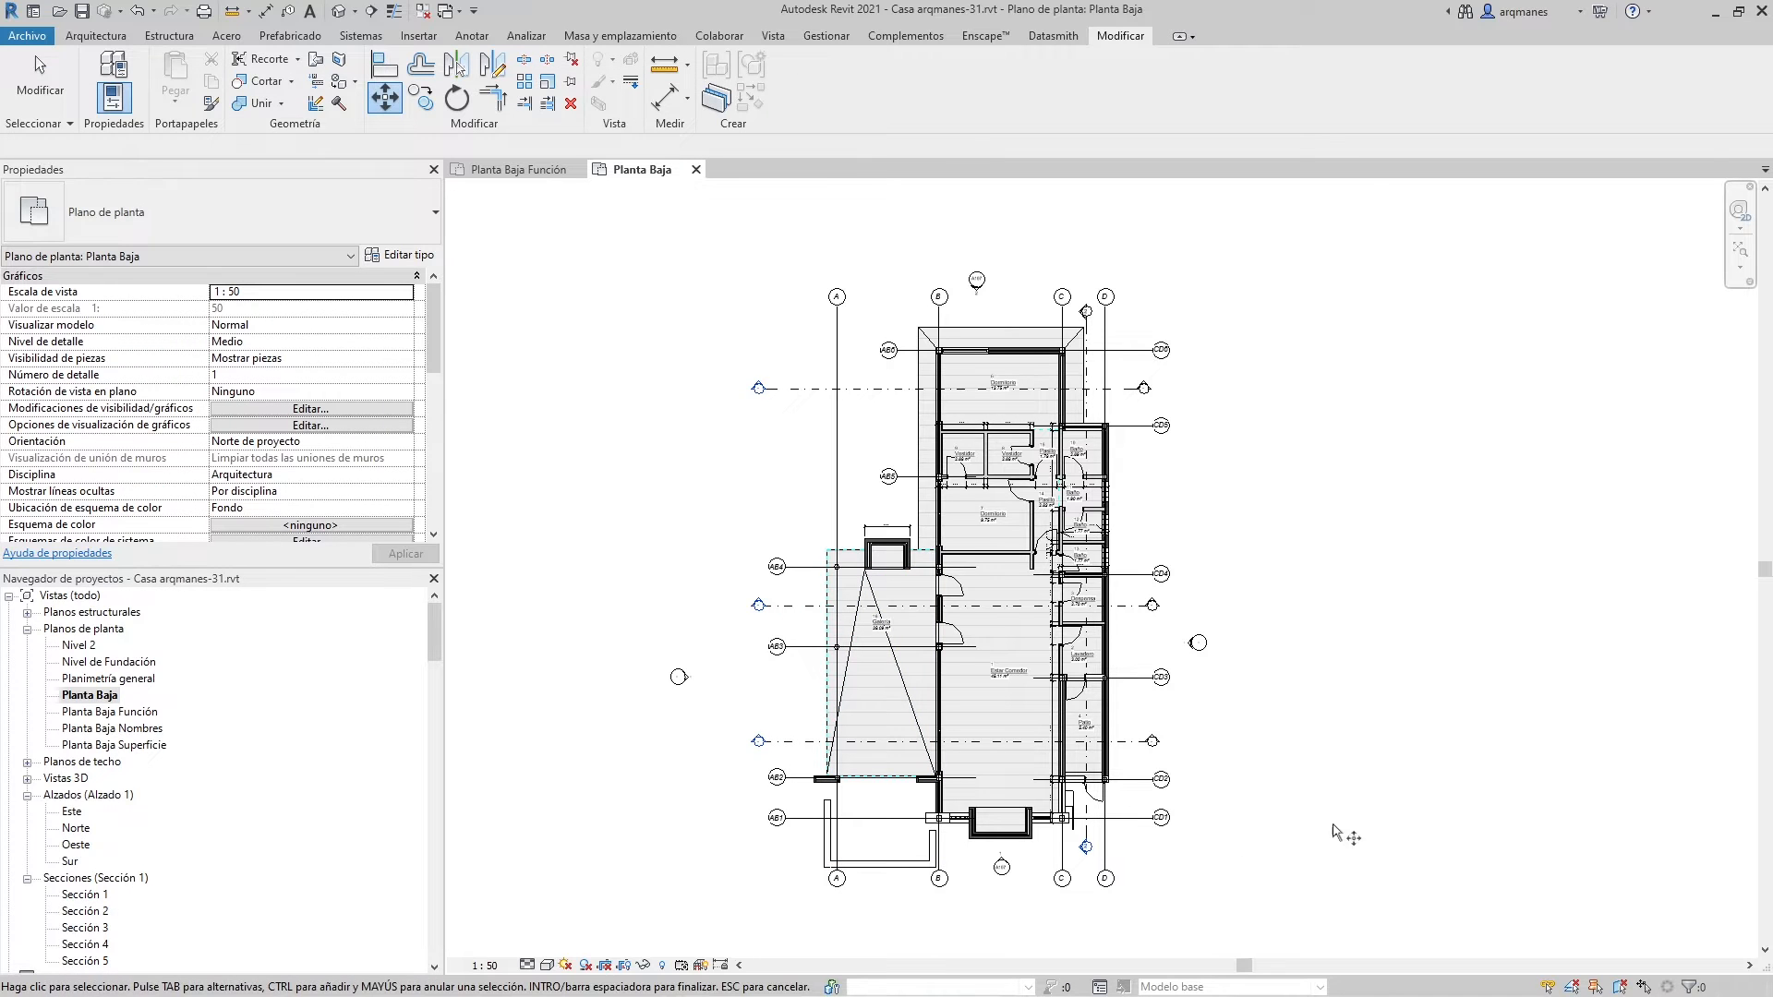
# Open the visibility/graphics overrides of the Planta Baja view at the Muros category
pyautogui.scroll(6, 969, 880)
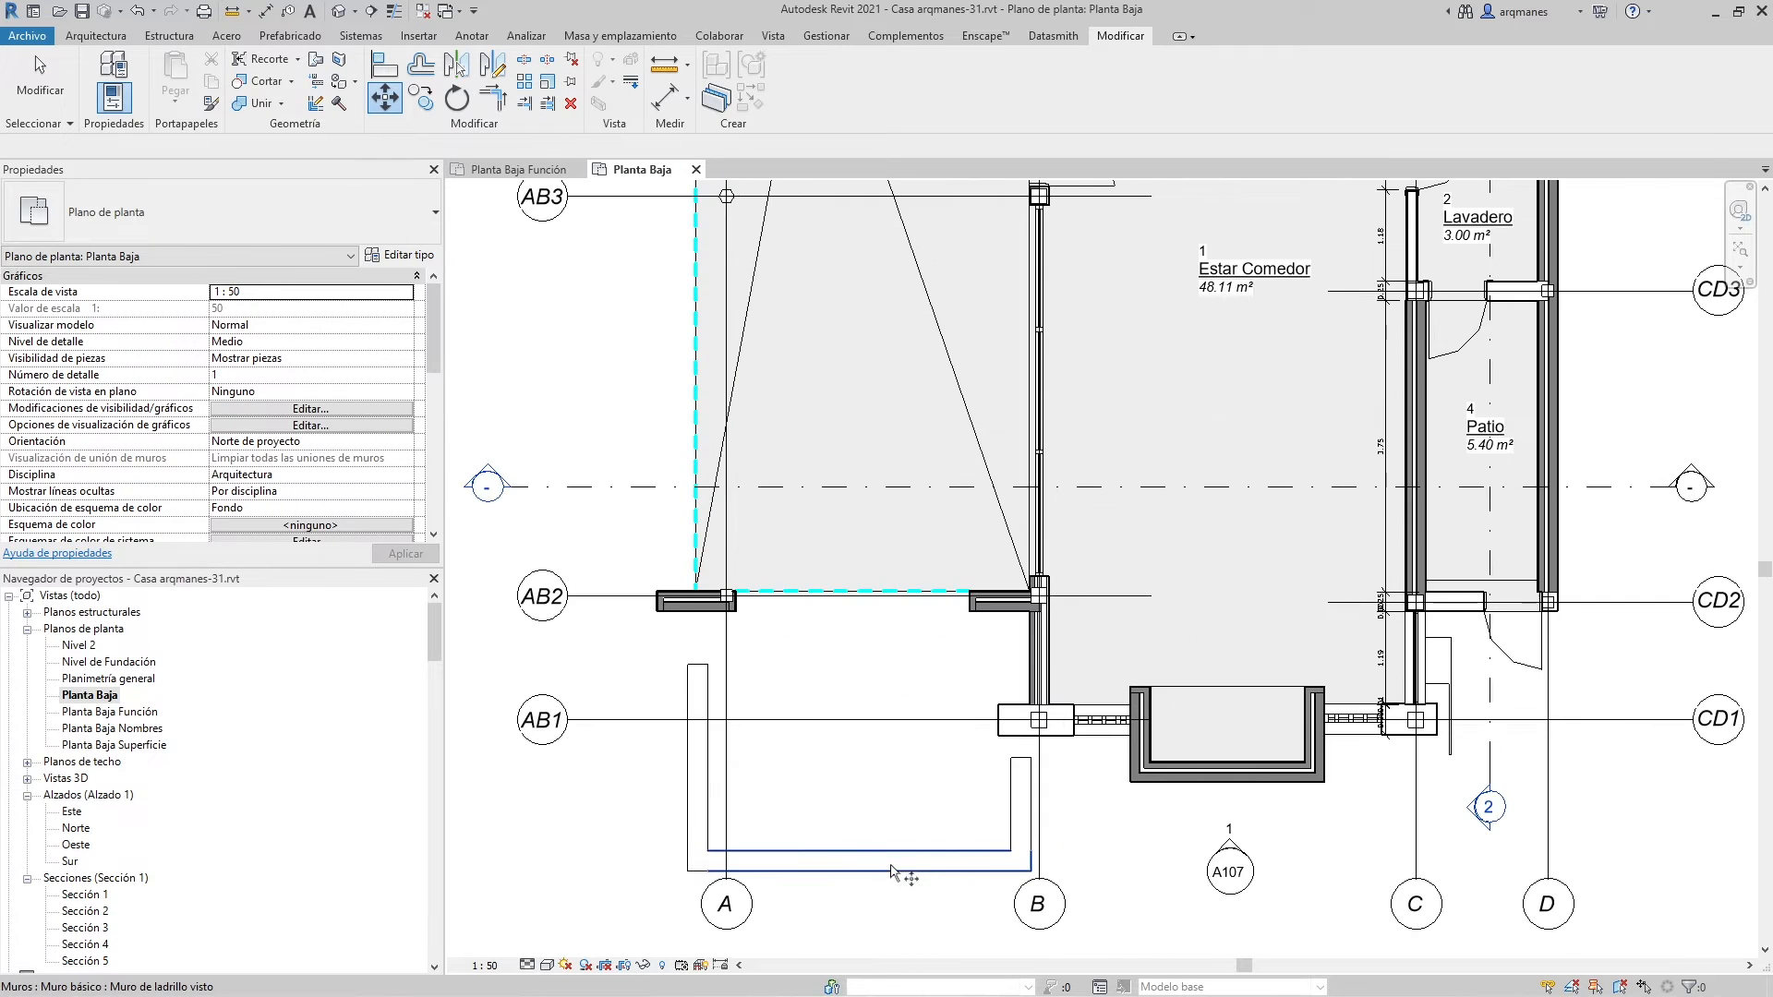
pyautogui.scroll(1, 1269, 756)
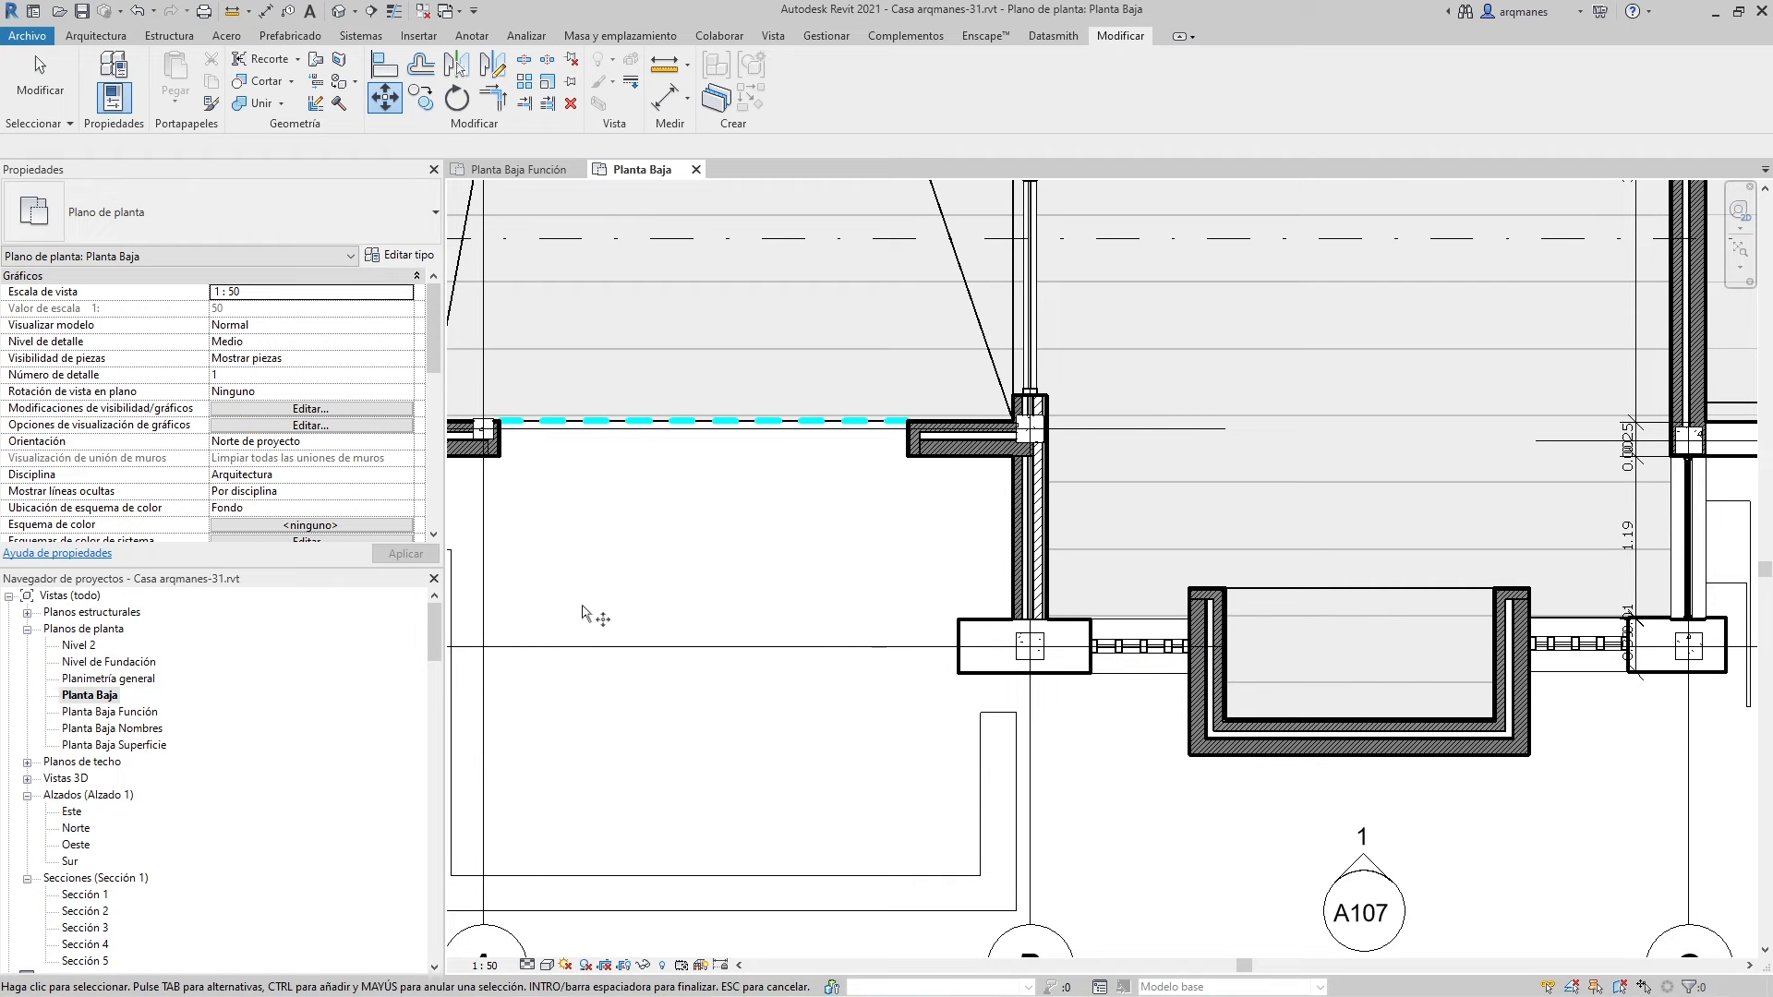
pyautogui.press('v')
pyautogui.press('g')
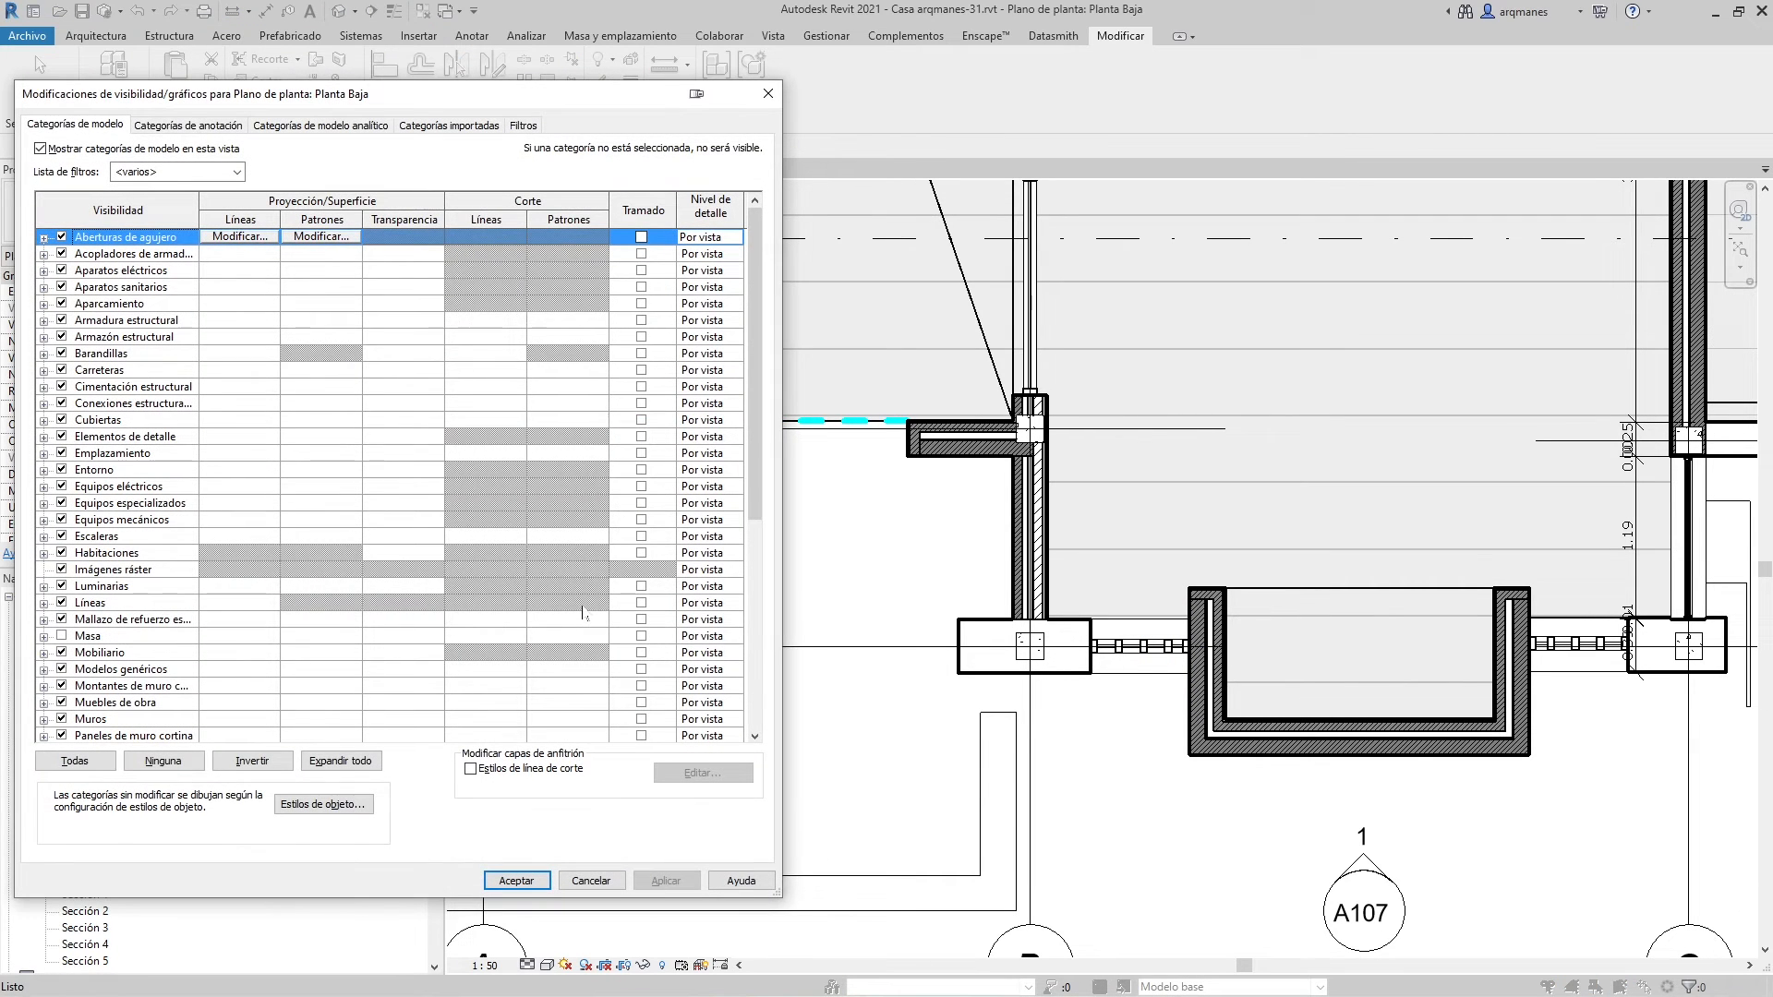
pyautogui.scroll(-7, 583, 612)
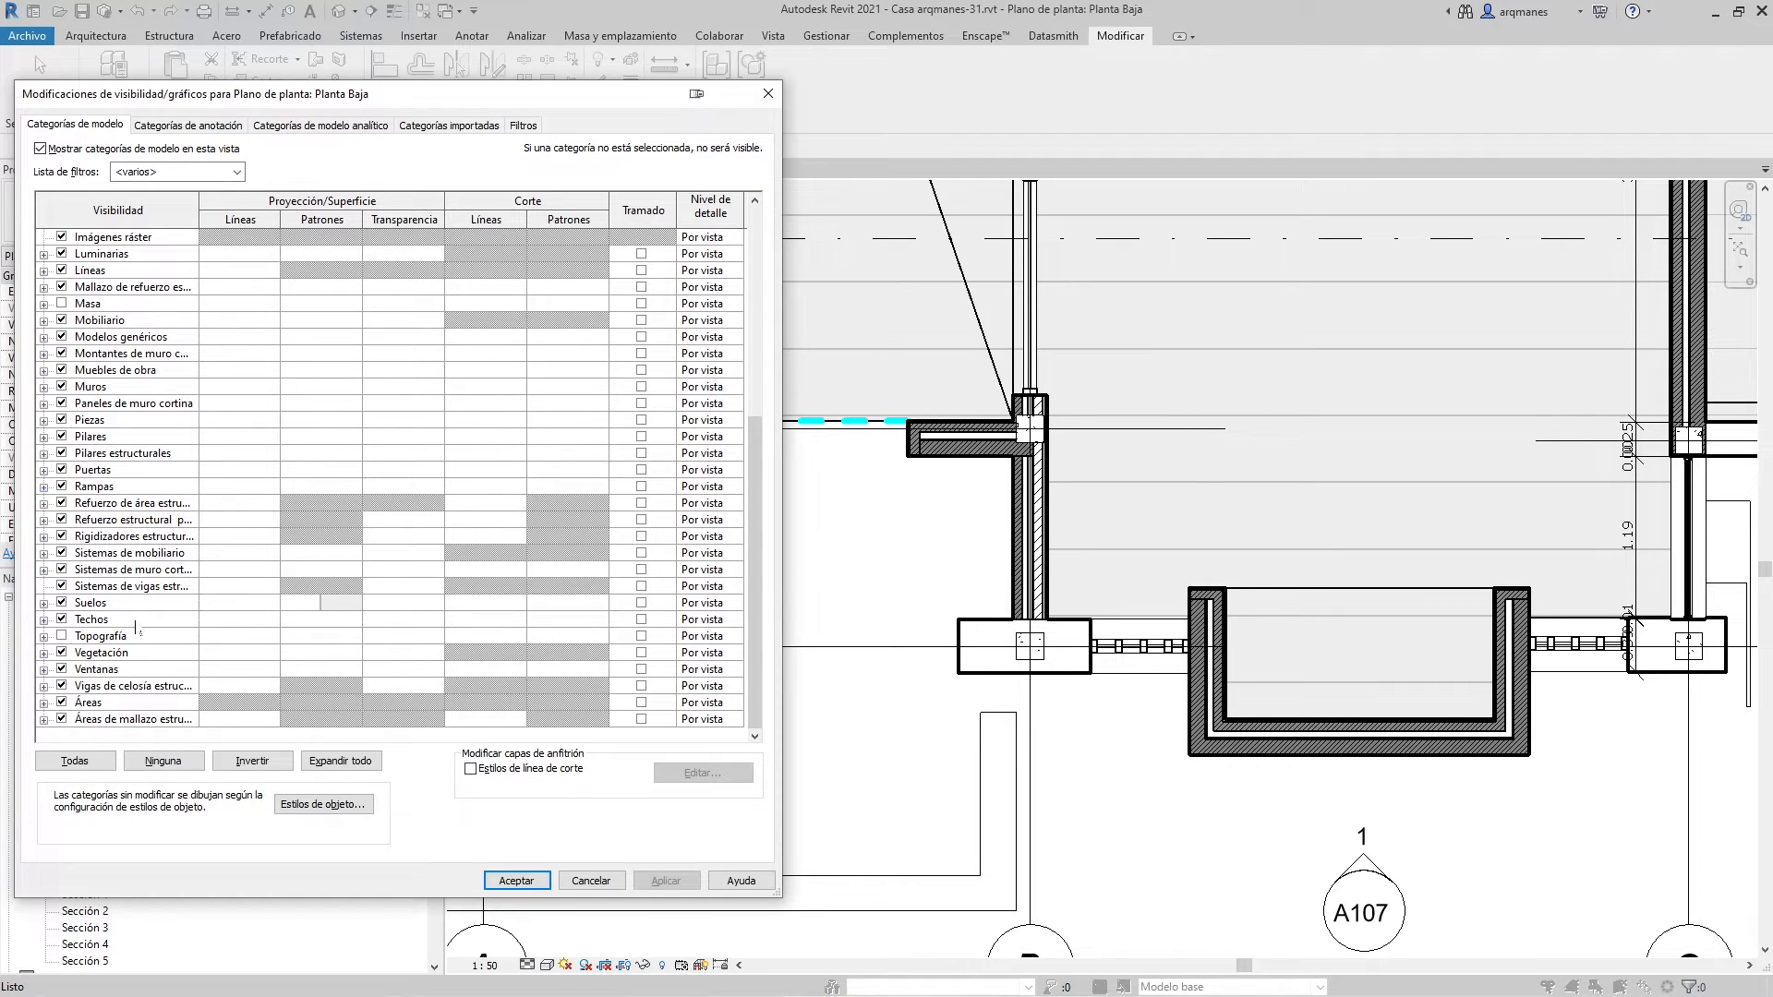
# Override the Muros cut lines with line weight 7 and apply it to the view
pyautogui.click(477, 389)
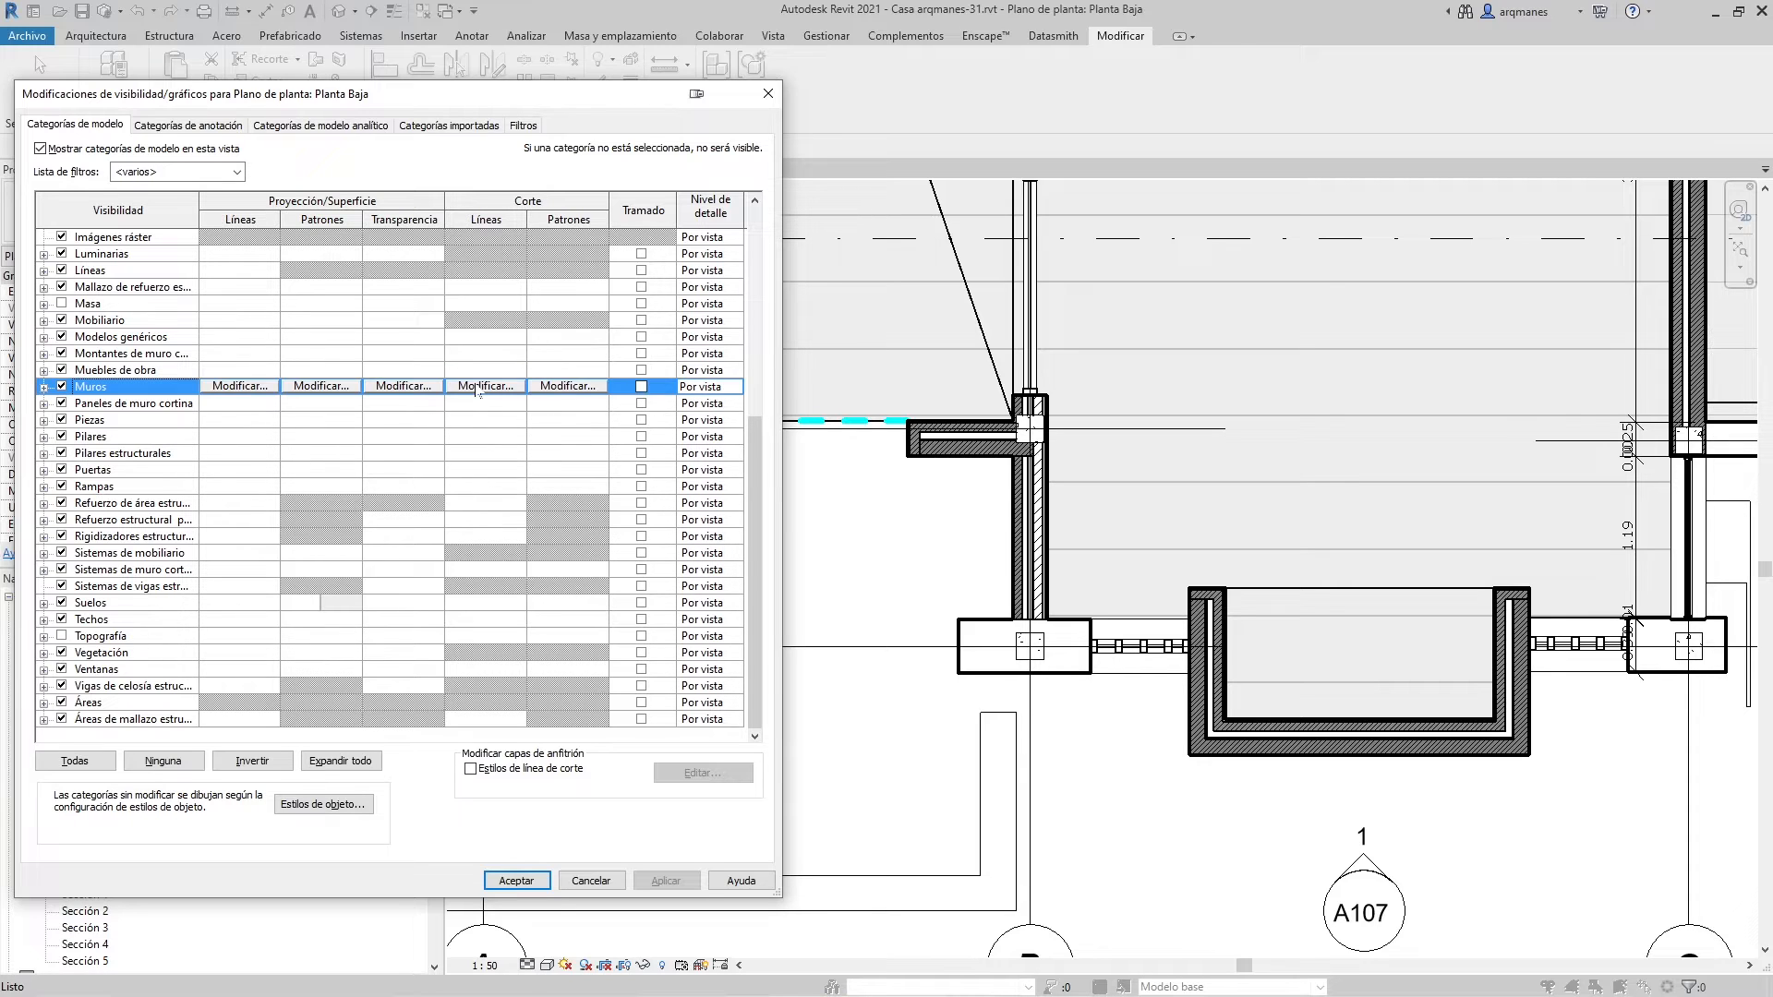
pyautogui.click(476, 386)
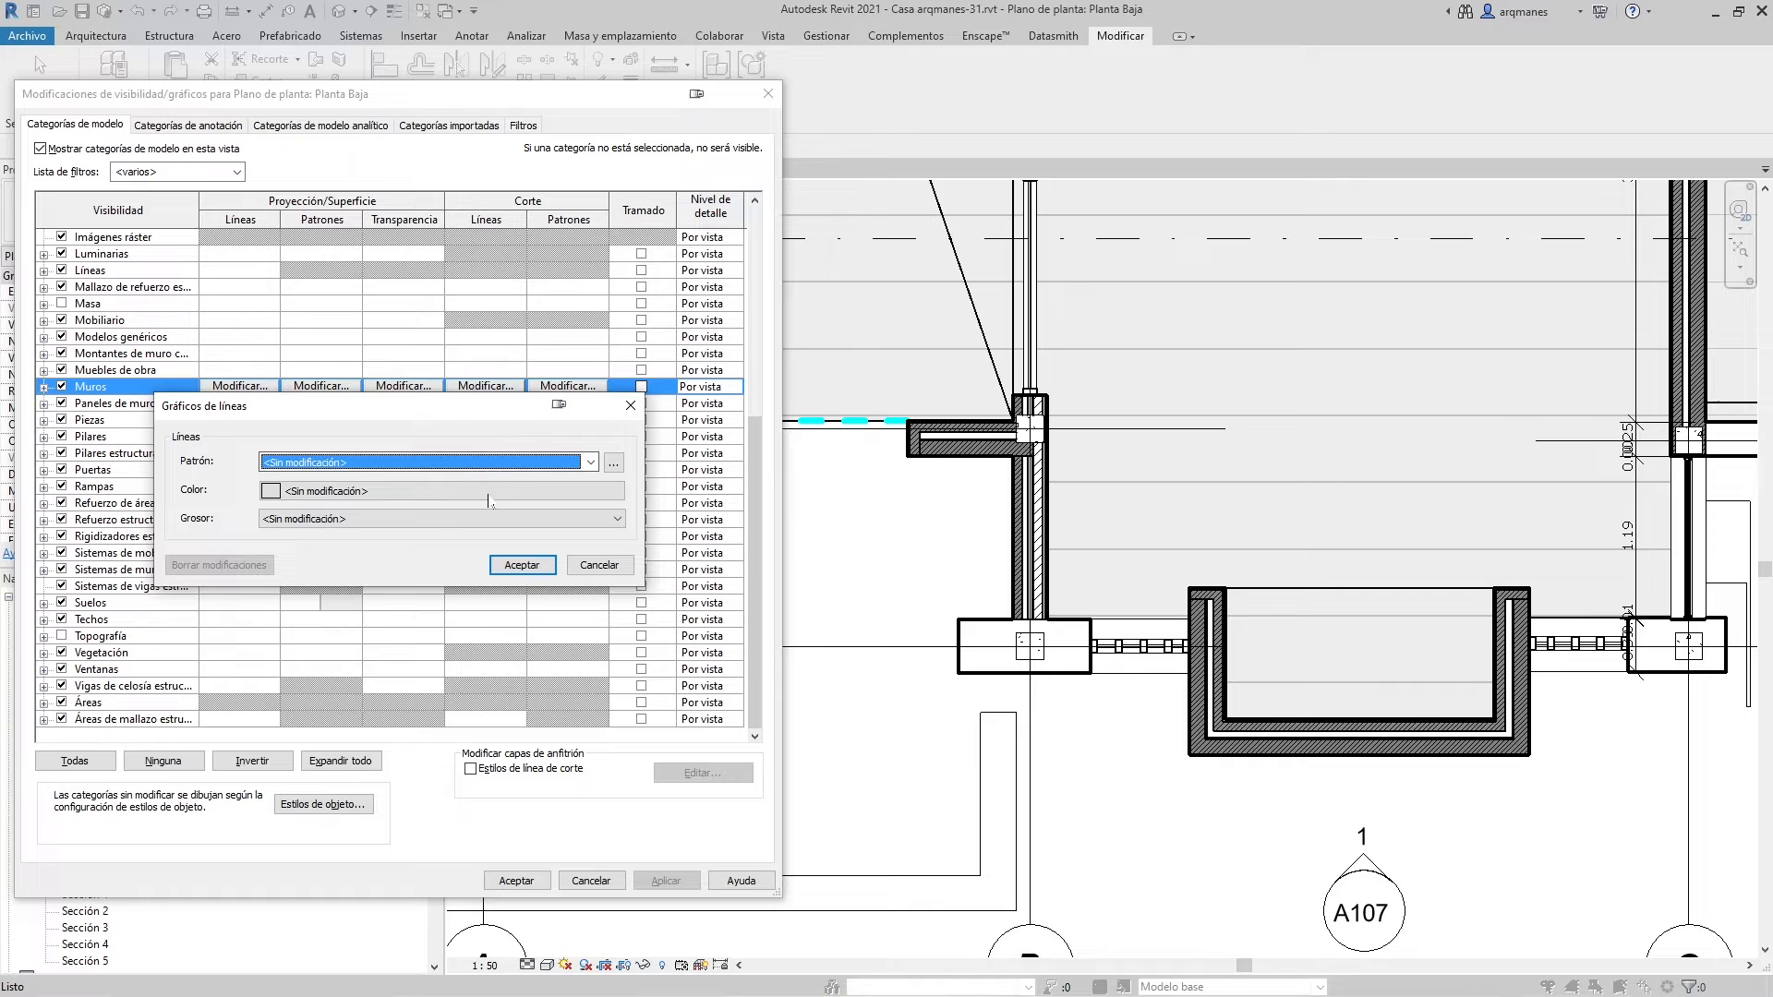
pyautogui.click(458, 519)
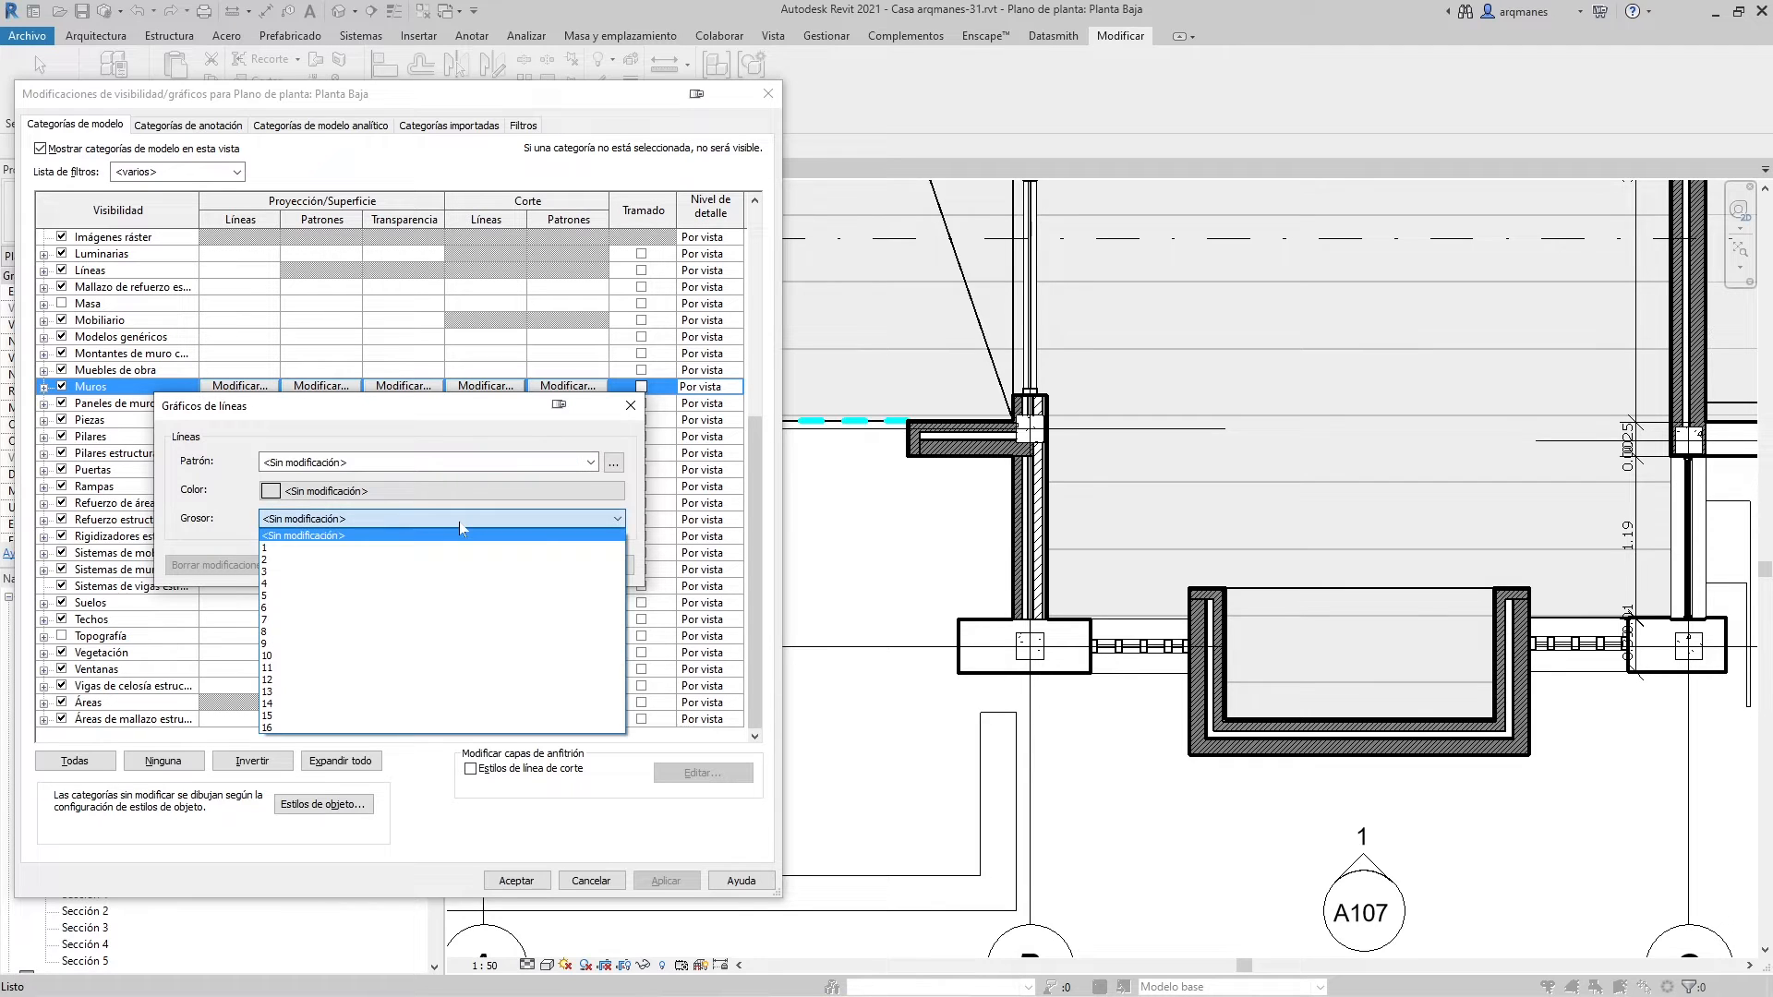
pyautogui.click(291, 620)
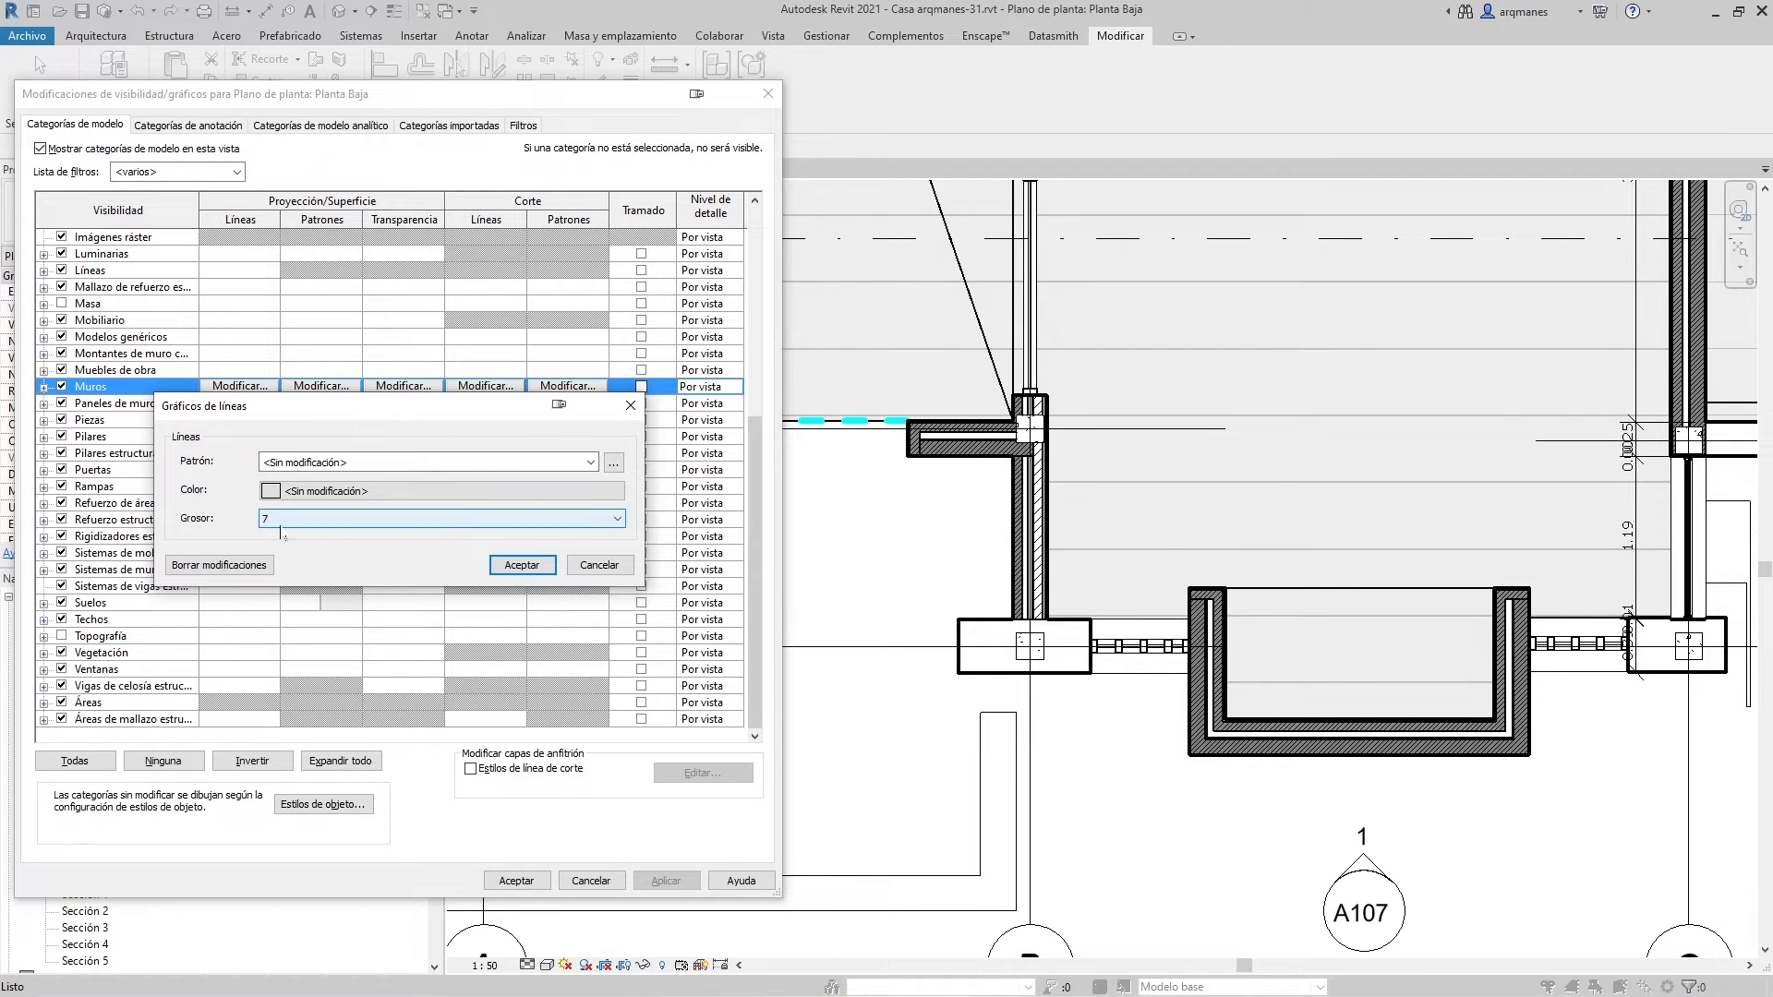
pyautogui.click(516, 567)
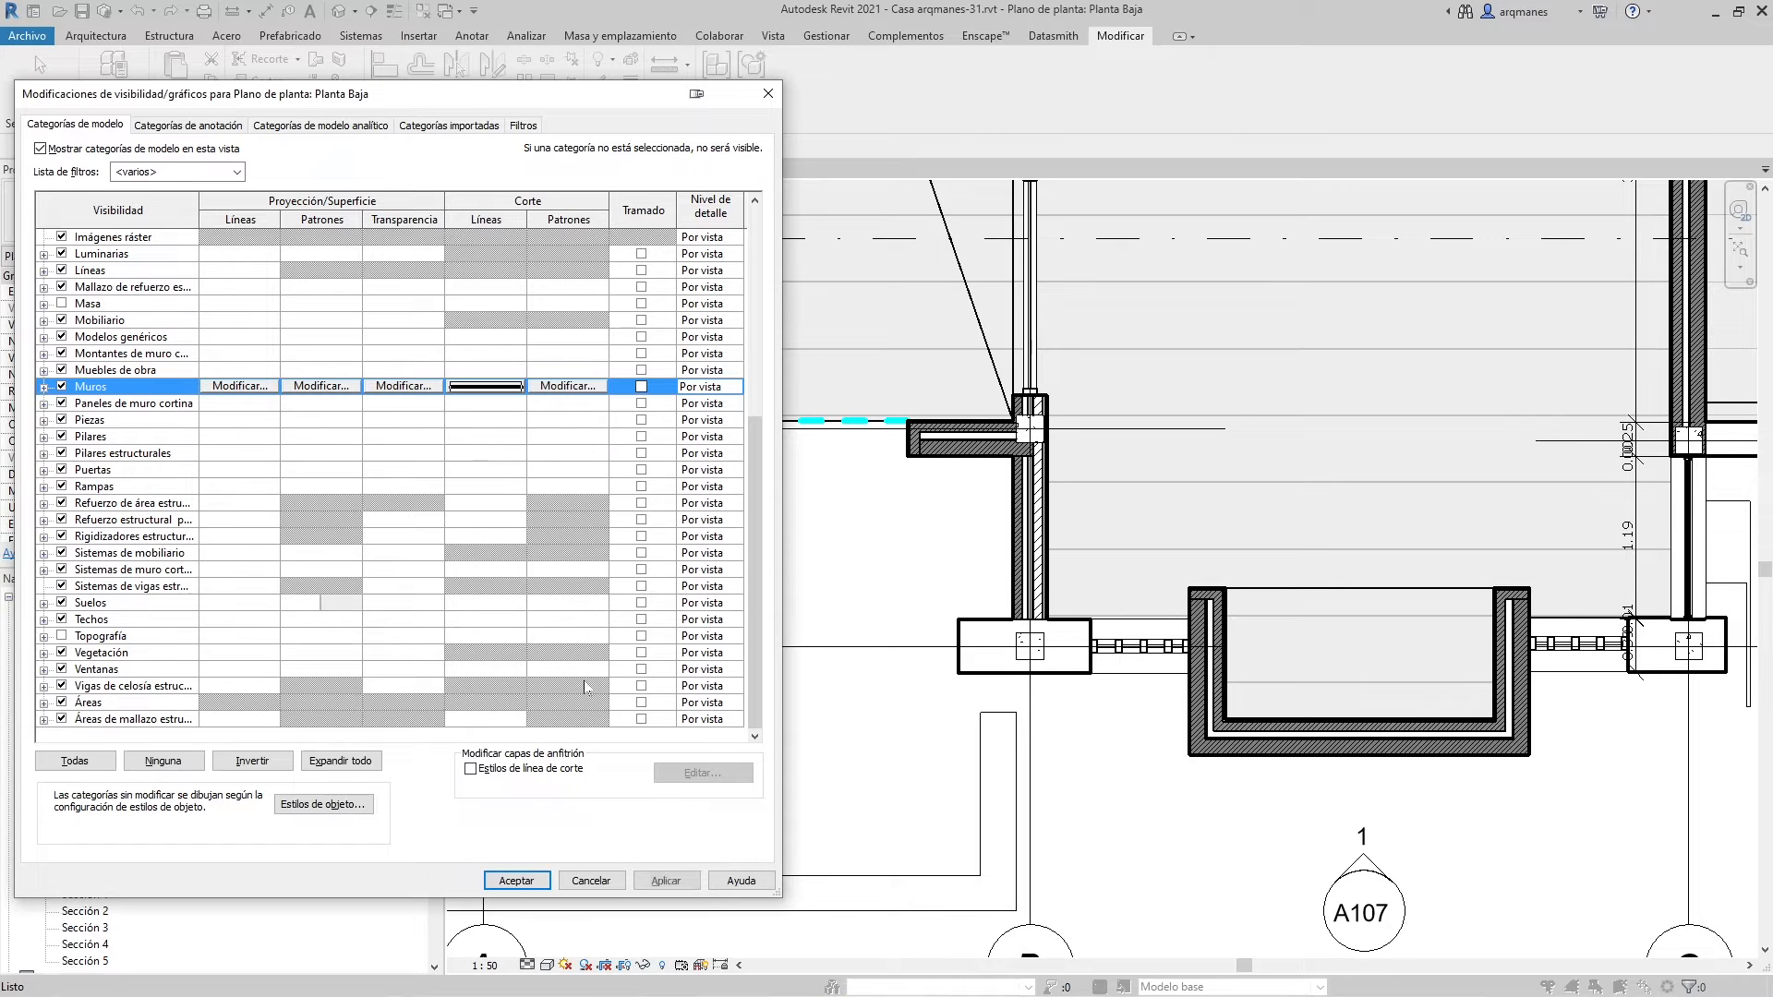
pyautogui.click(677, 885)
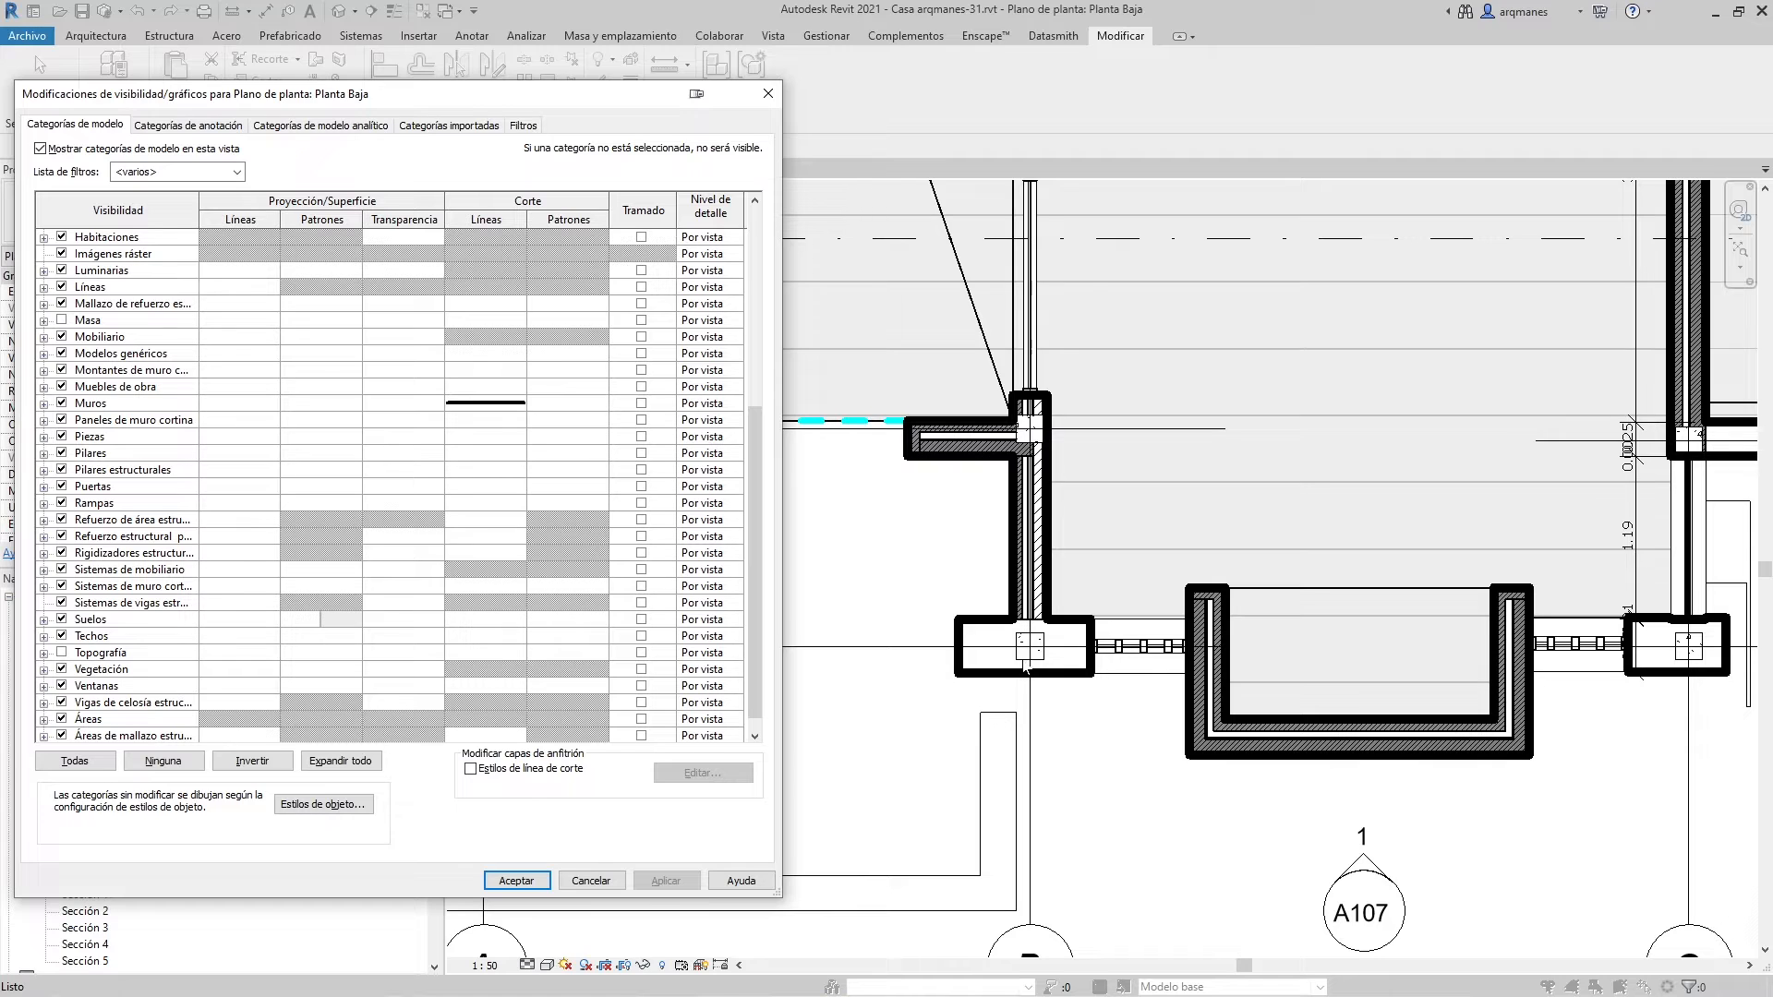
# Hide both the foreground and background cut patterns of Muros and apply the change
pyautogui.click(600, 404)
pyautogui.click(588, 403)
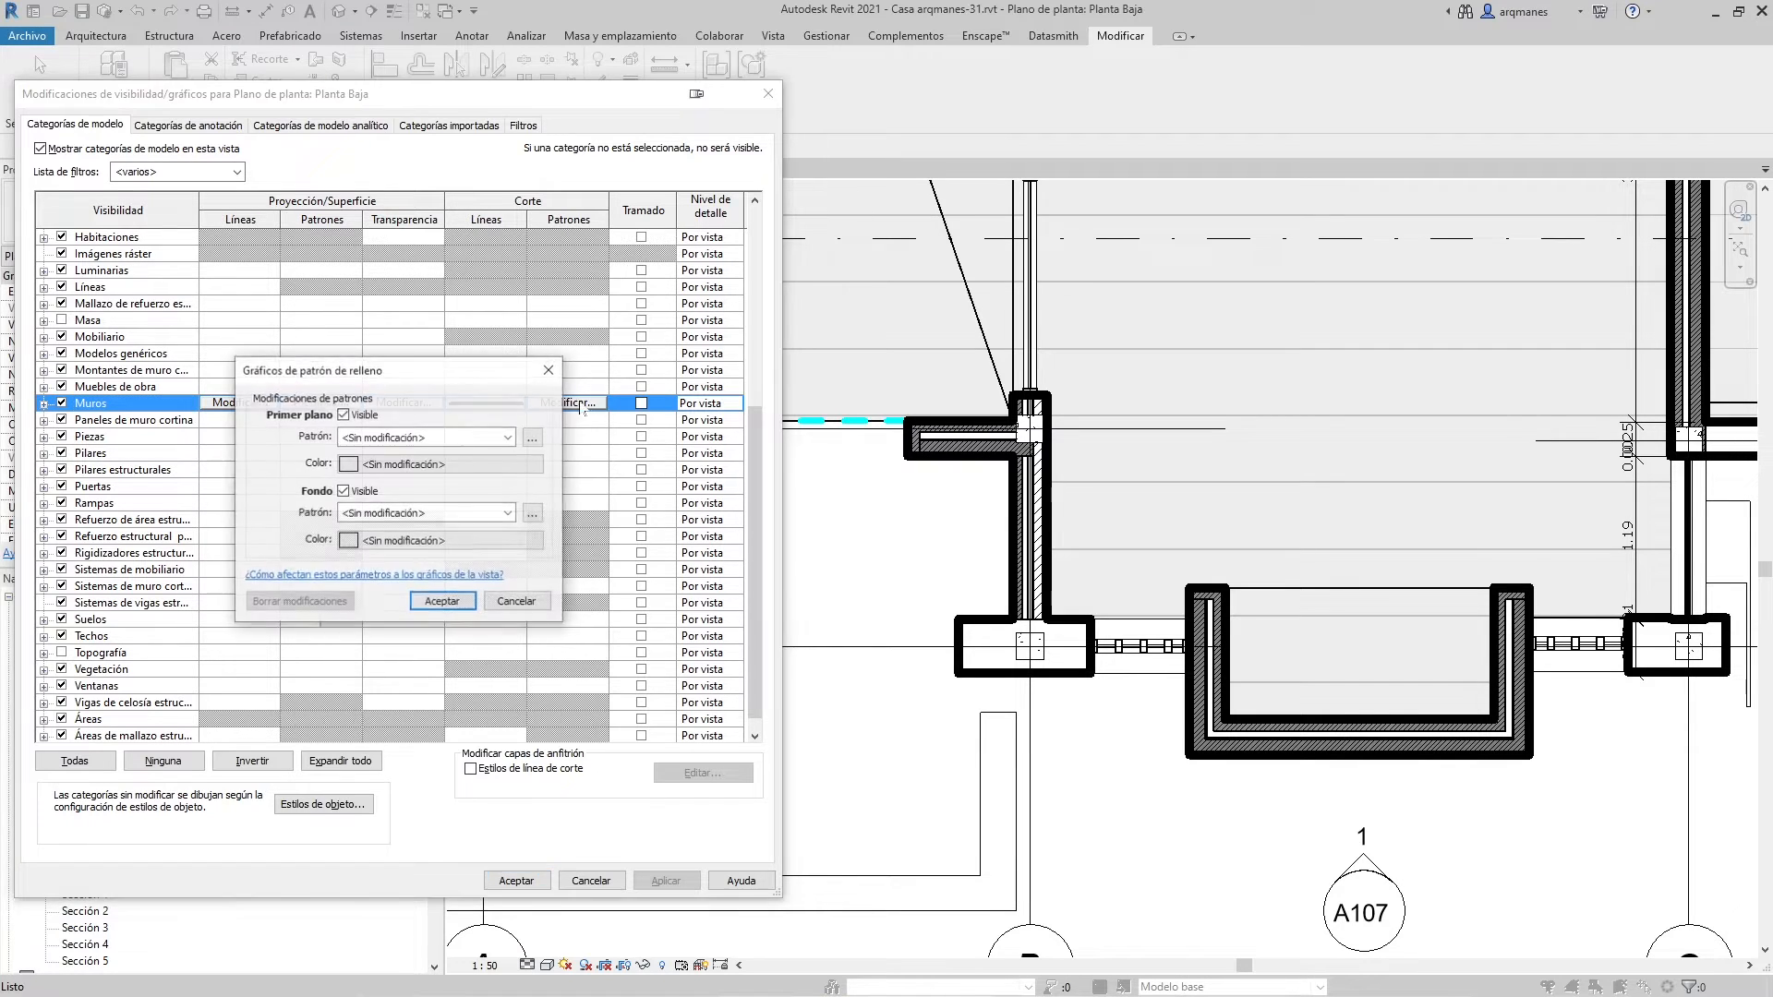
pyautogui.click(344, 415)
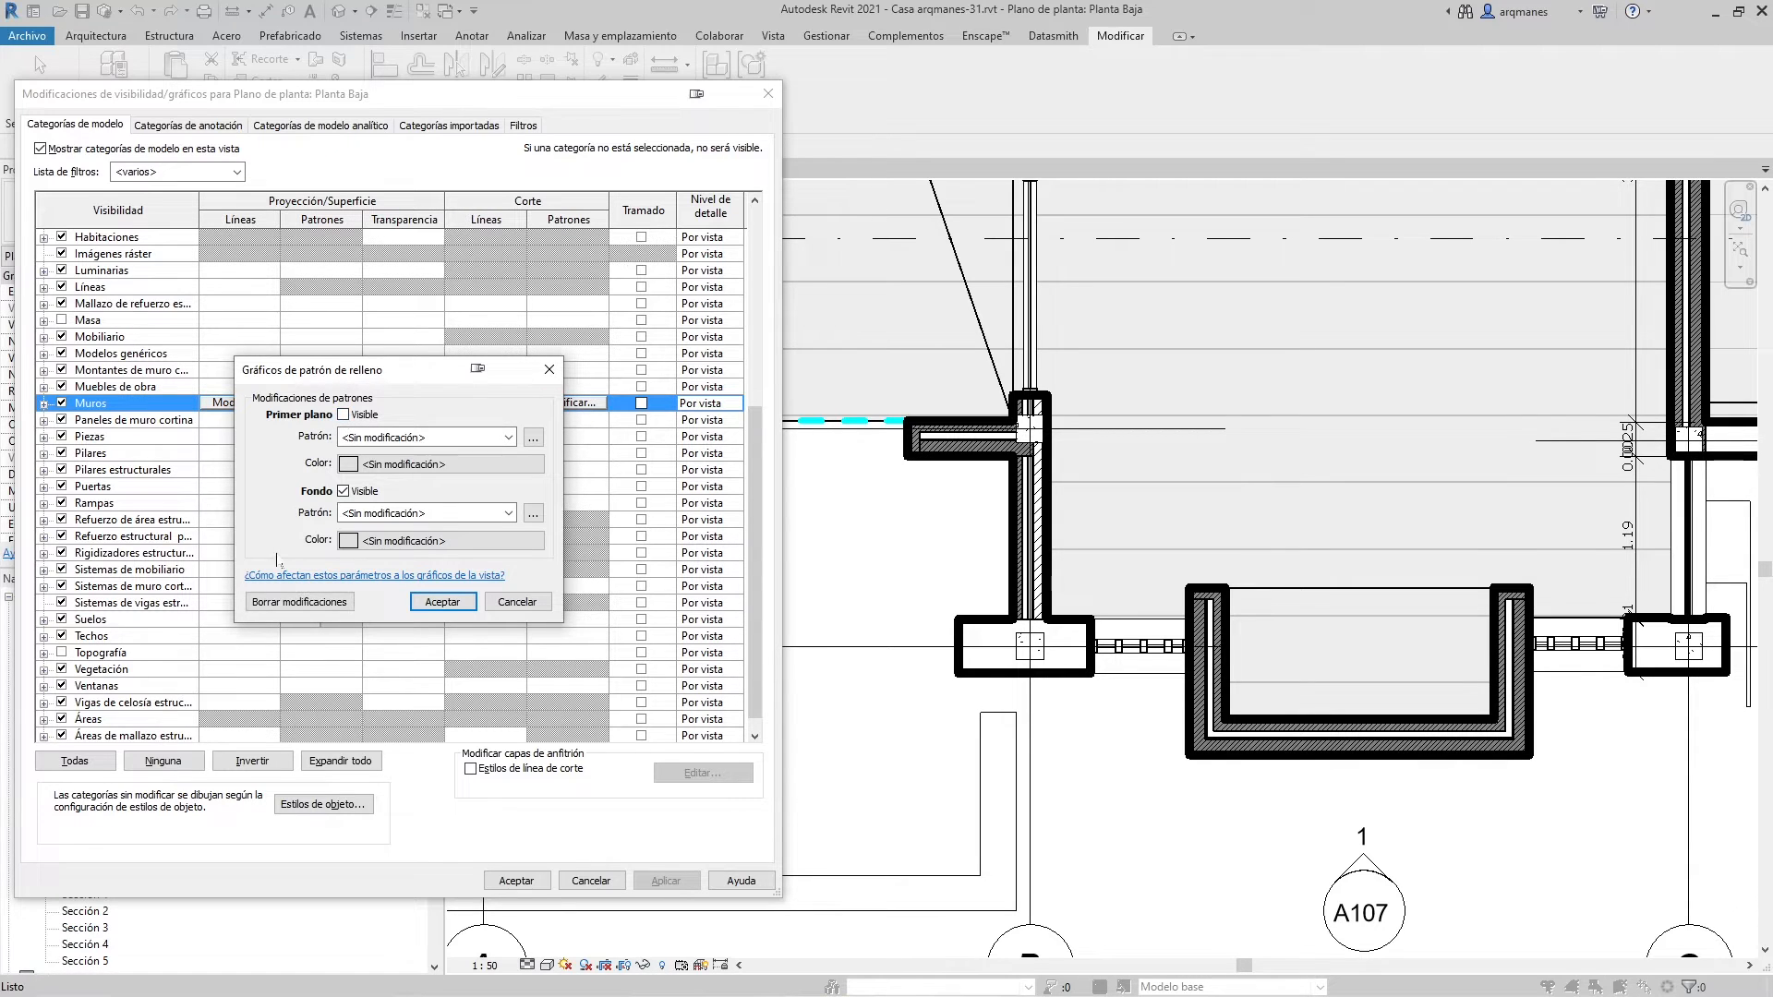
pyautogui.click(343, 491)
pyautogui.click(443, 601)
pyautogui.click(684, 881)
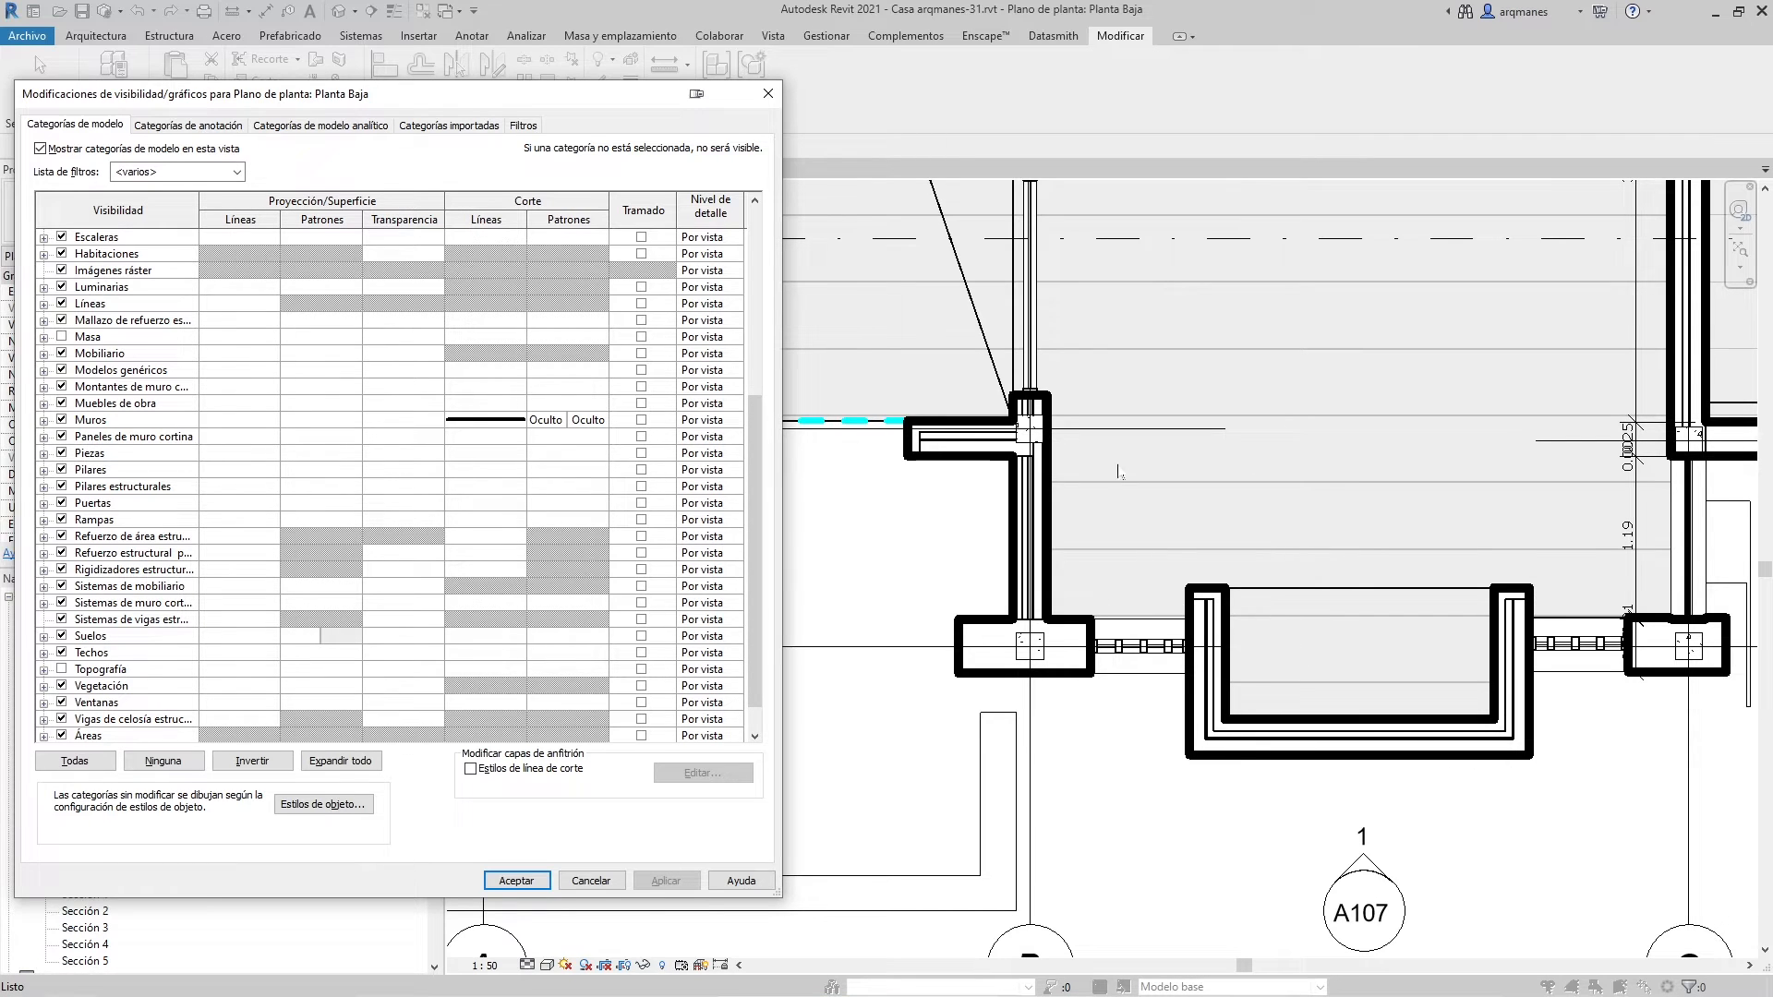
# Make both Muros cut patterns visible, set the background to <Relleno uniforme> in red RGB 255-009-009, and apply it
pyautogui.click(588, 422)
pyautogui.click(589, 422)
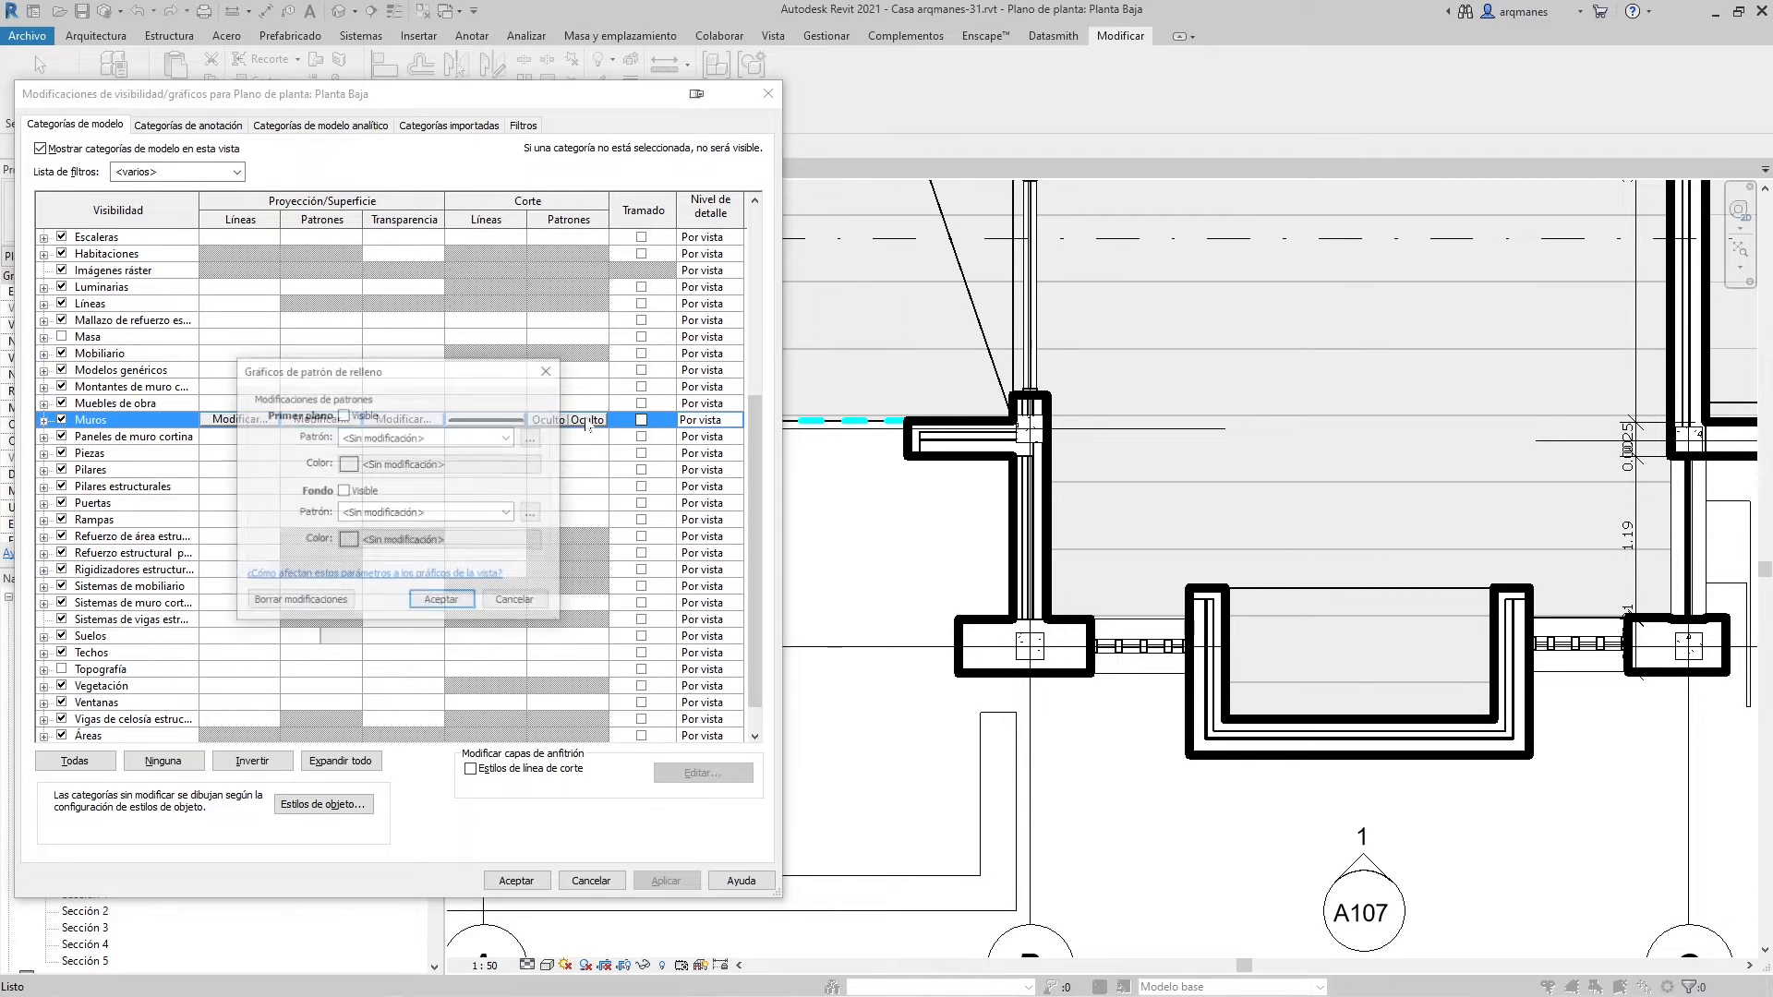
pyautogui.click(343, 492)
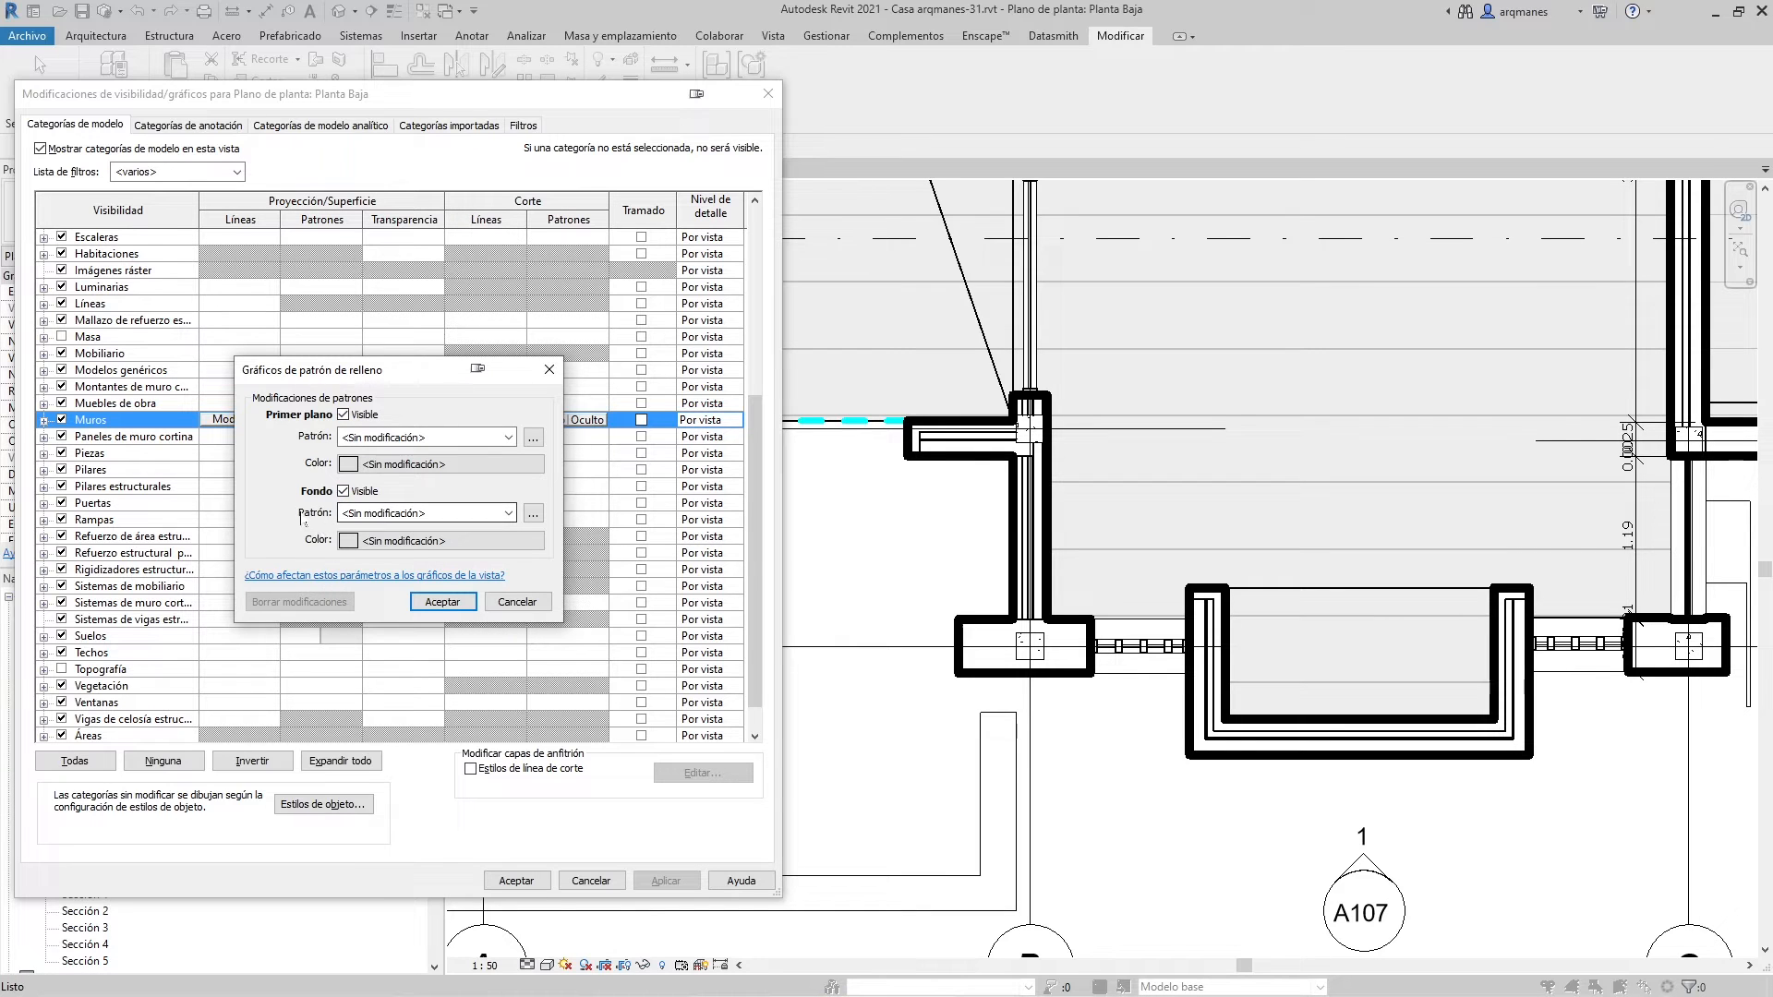
pyautogui.click(494, 517)
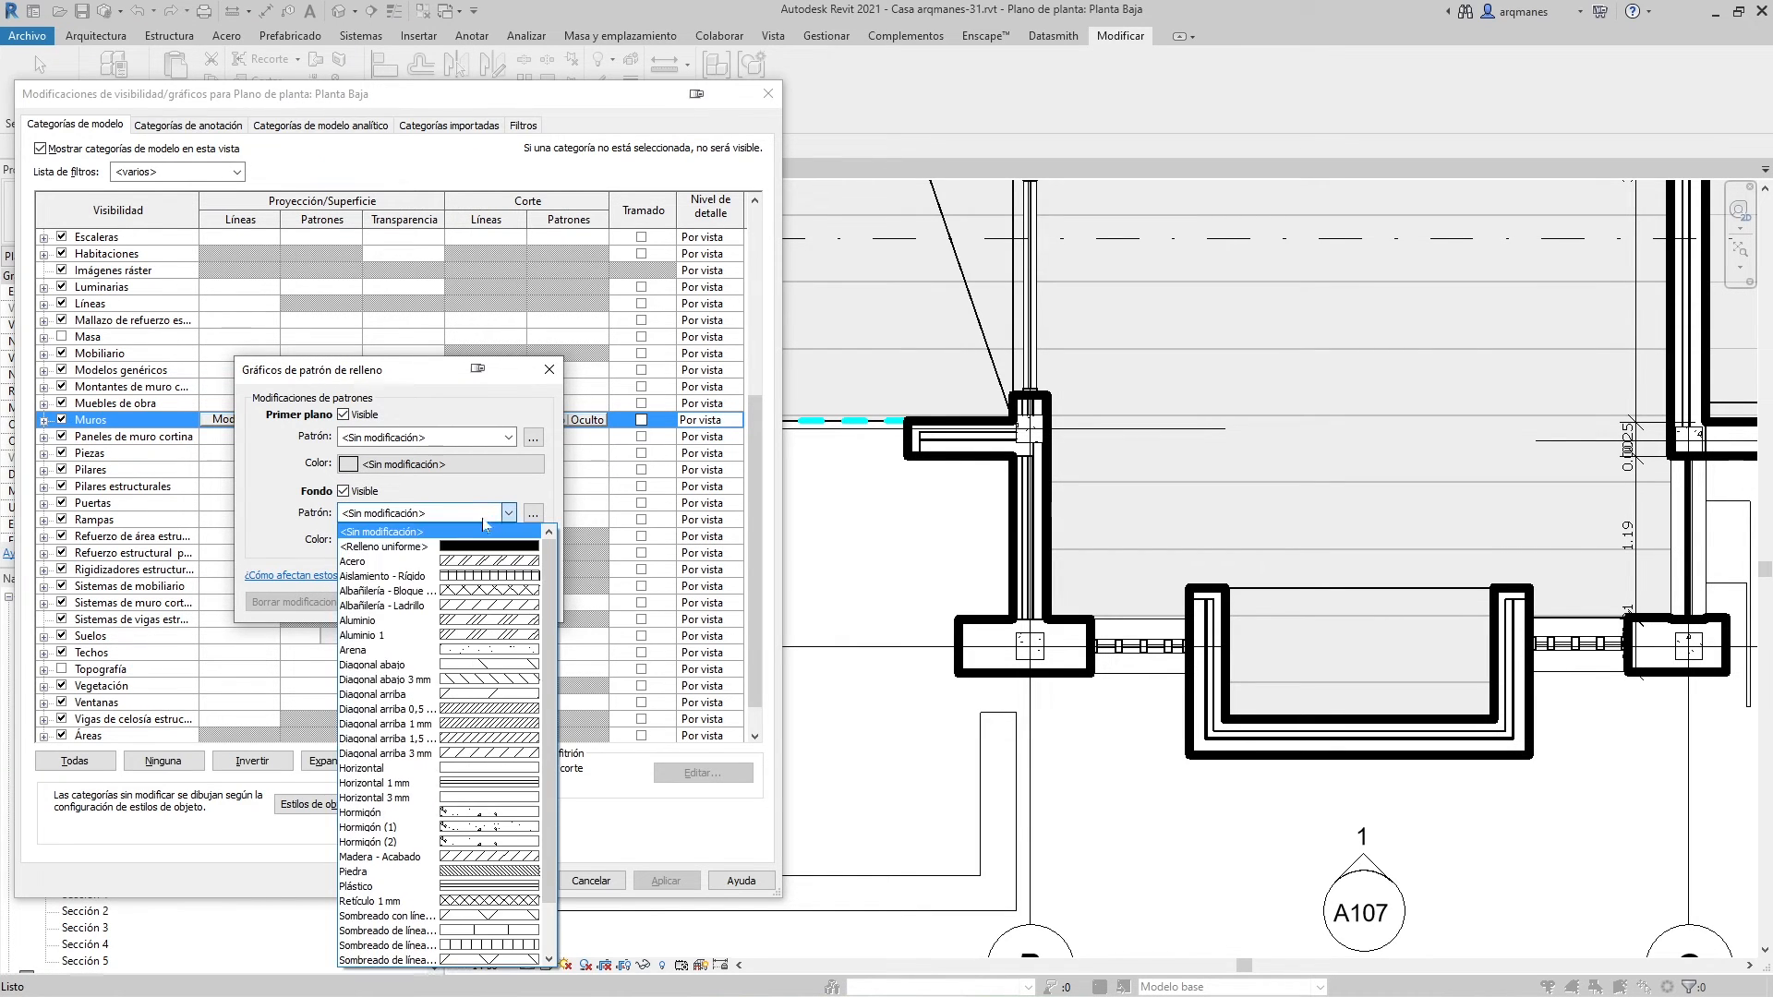
pyautogui.click(416, 539)
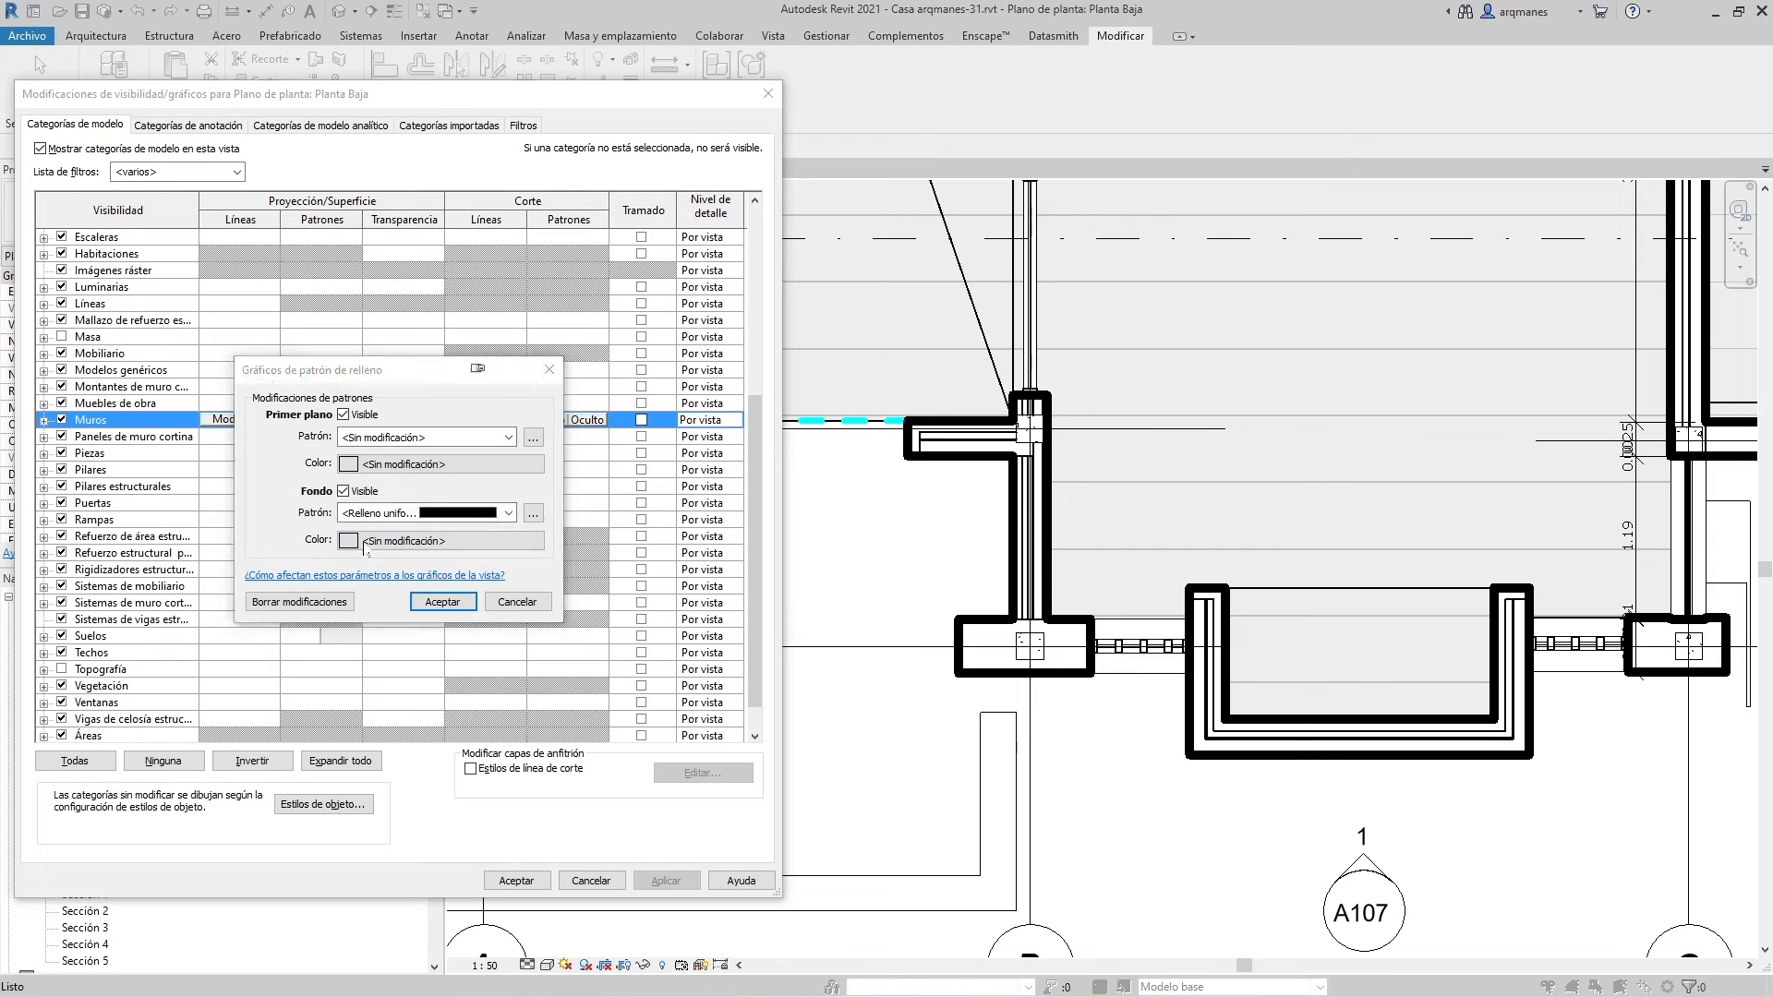
pyautogui.click(386, 541)
pyautogui.click(229, 512)
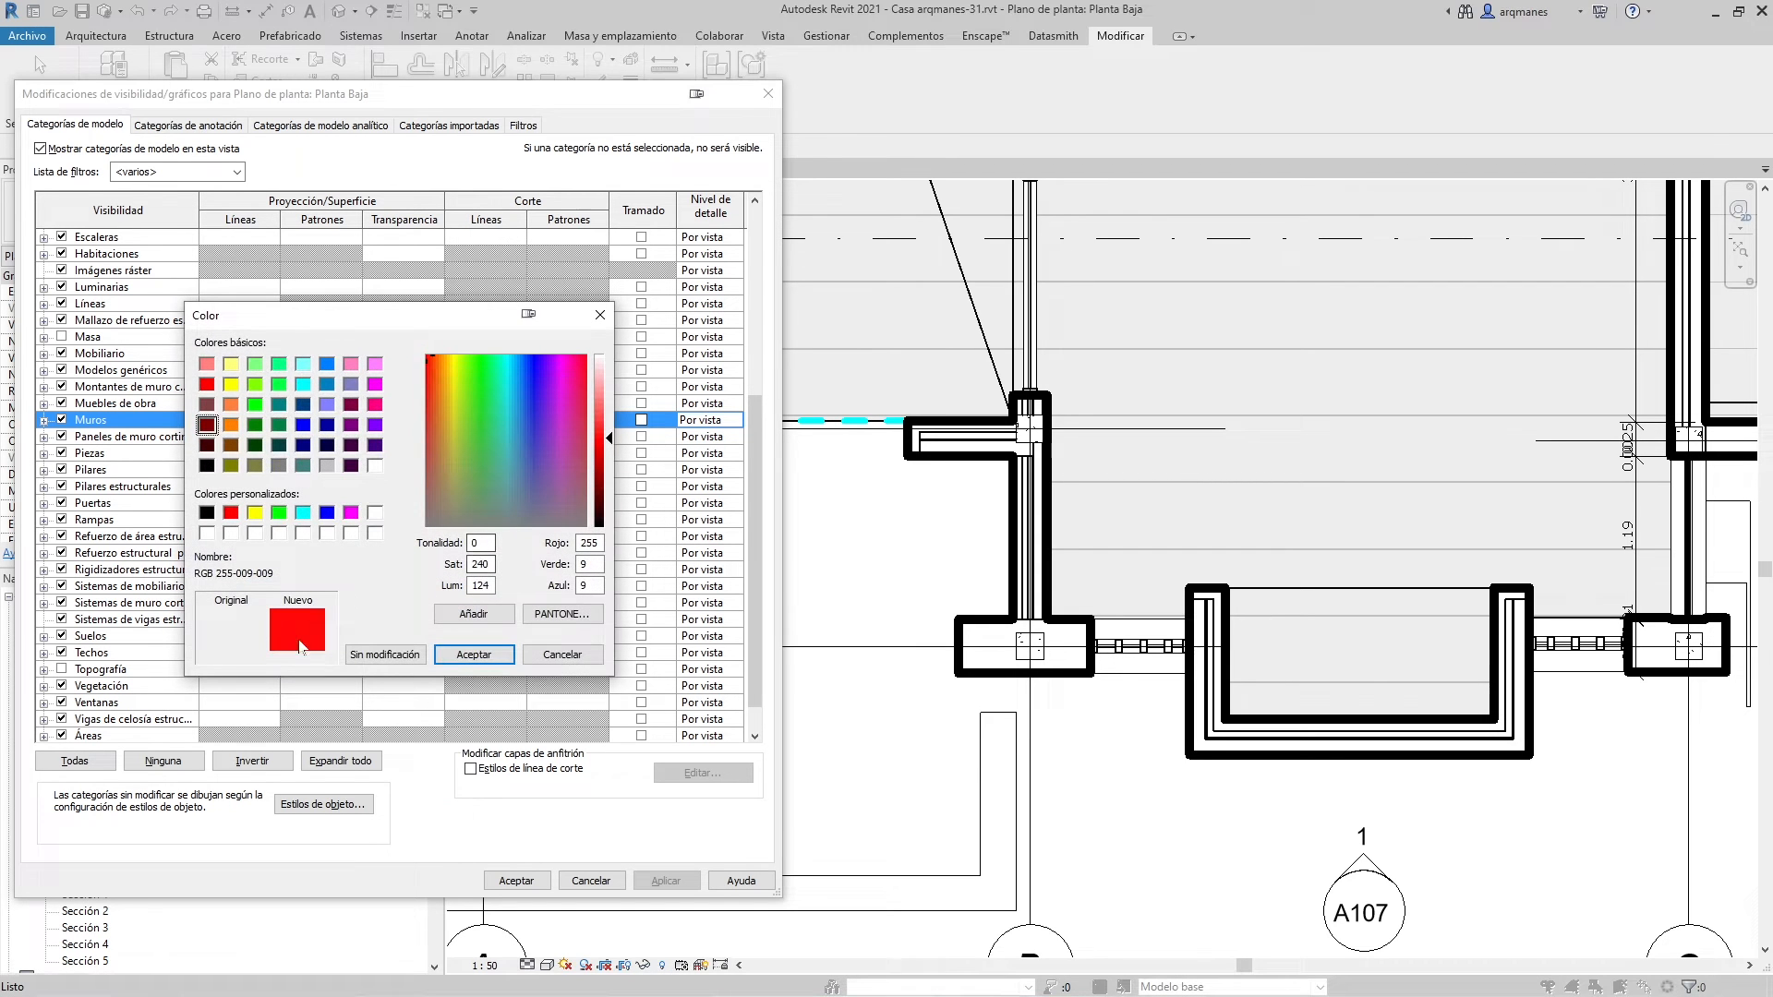
pyautogui.click(473, 653)
pyautogui.click(445, 604)
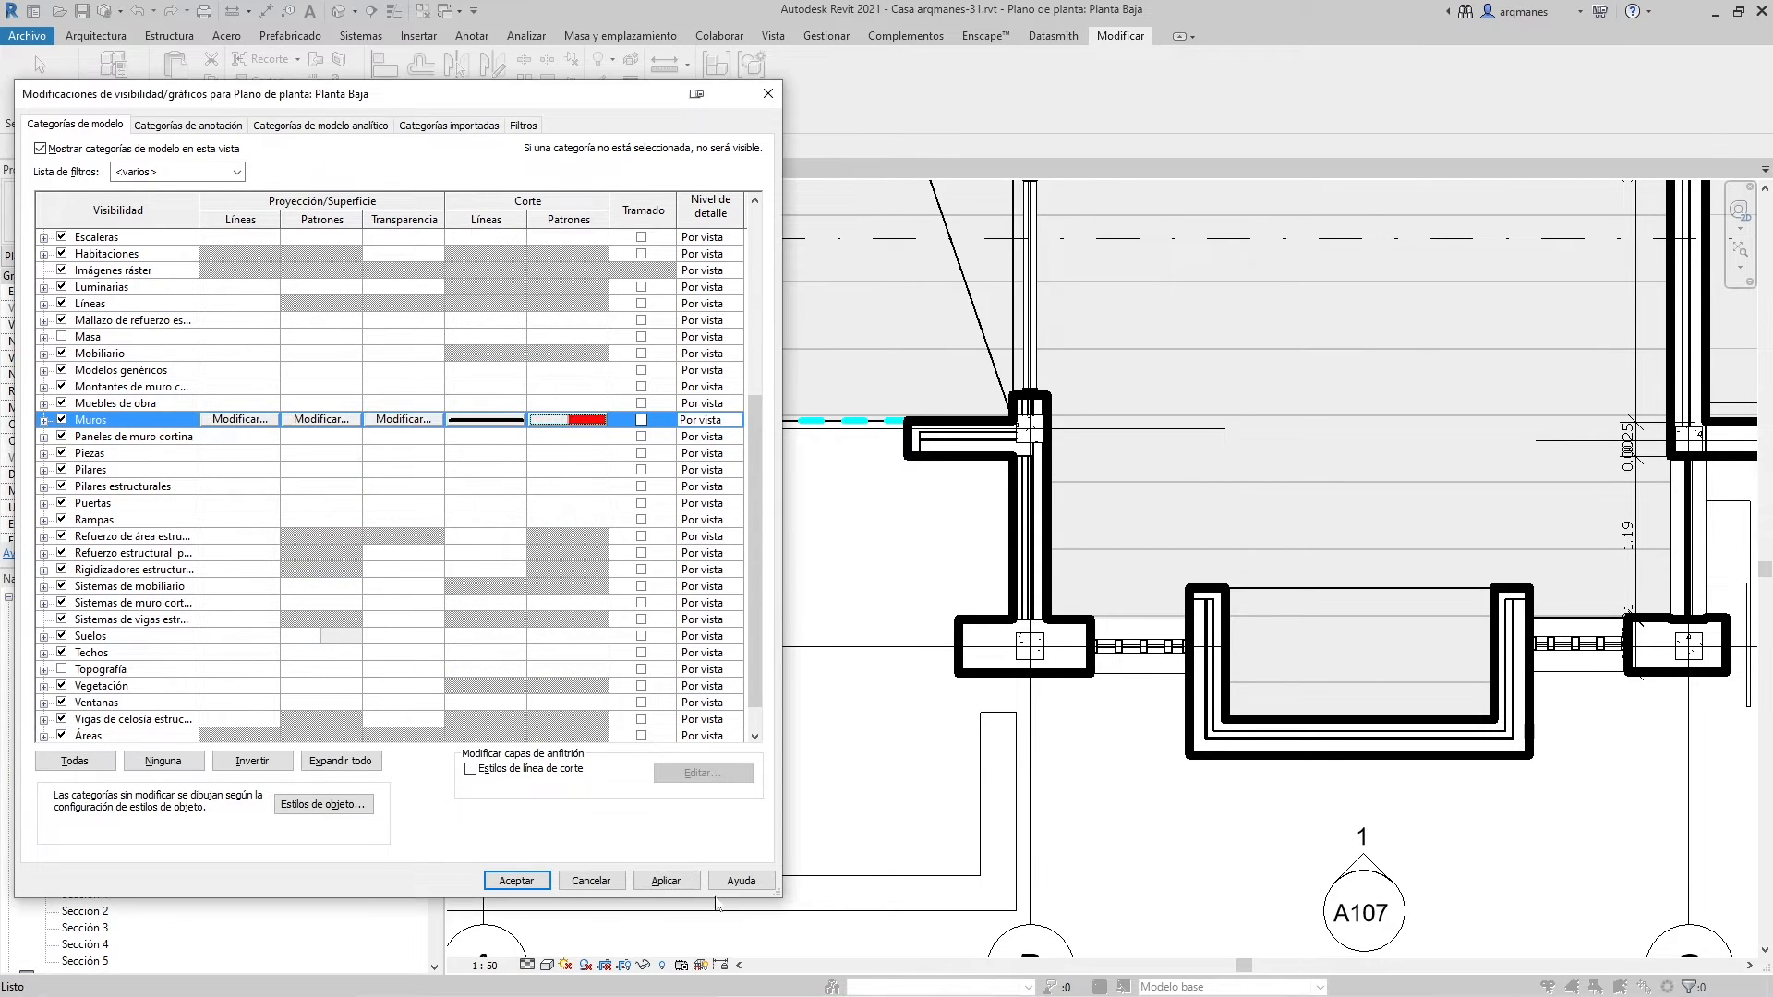
pyautogui.click(671, 881)
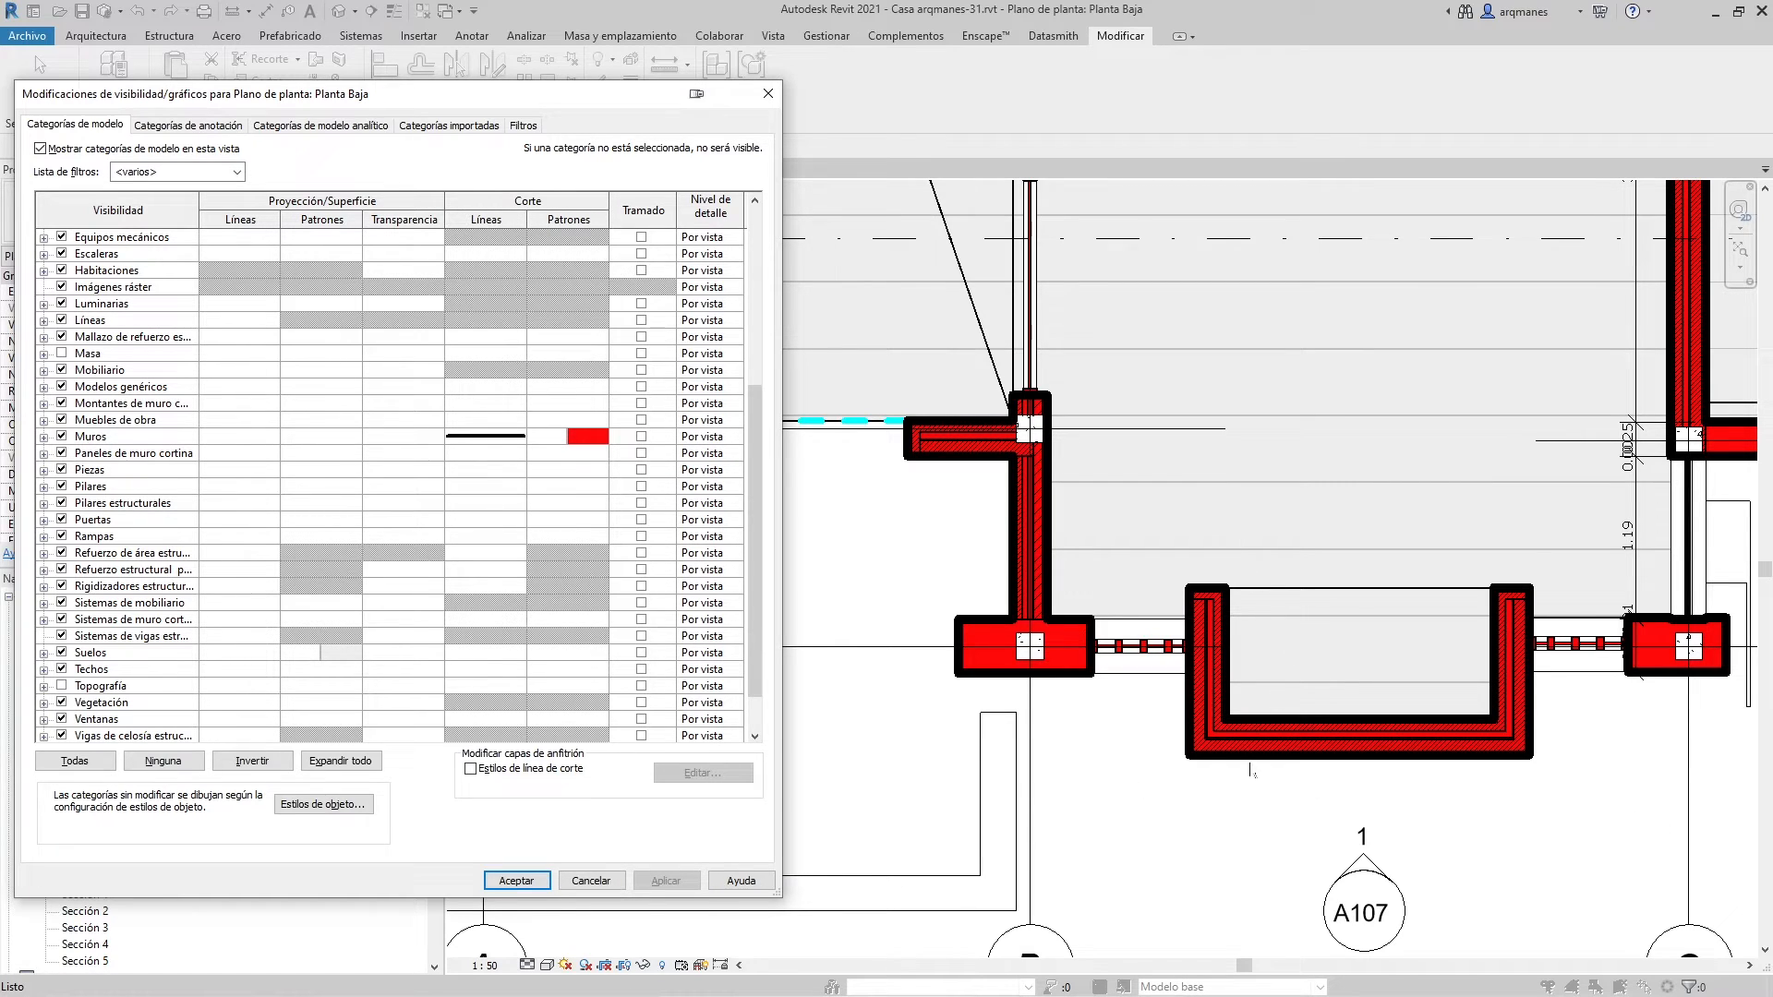
# Set the detail level of the Muros category to Bajo and apply it to the view
pyautogui.click(737, 440)
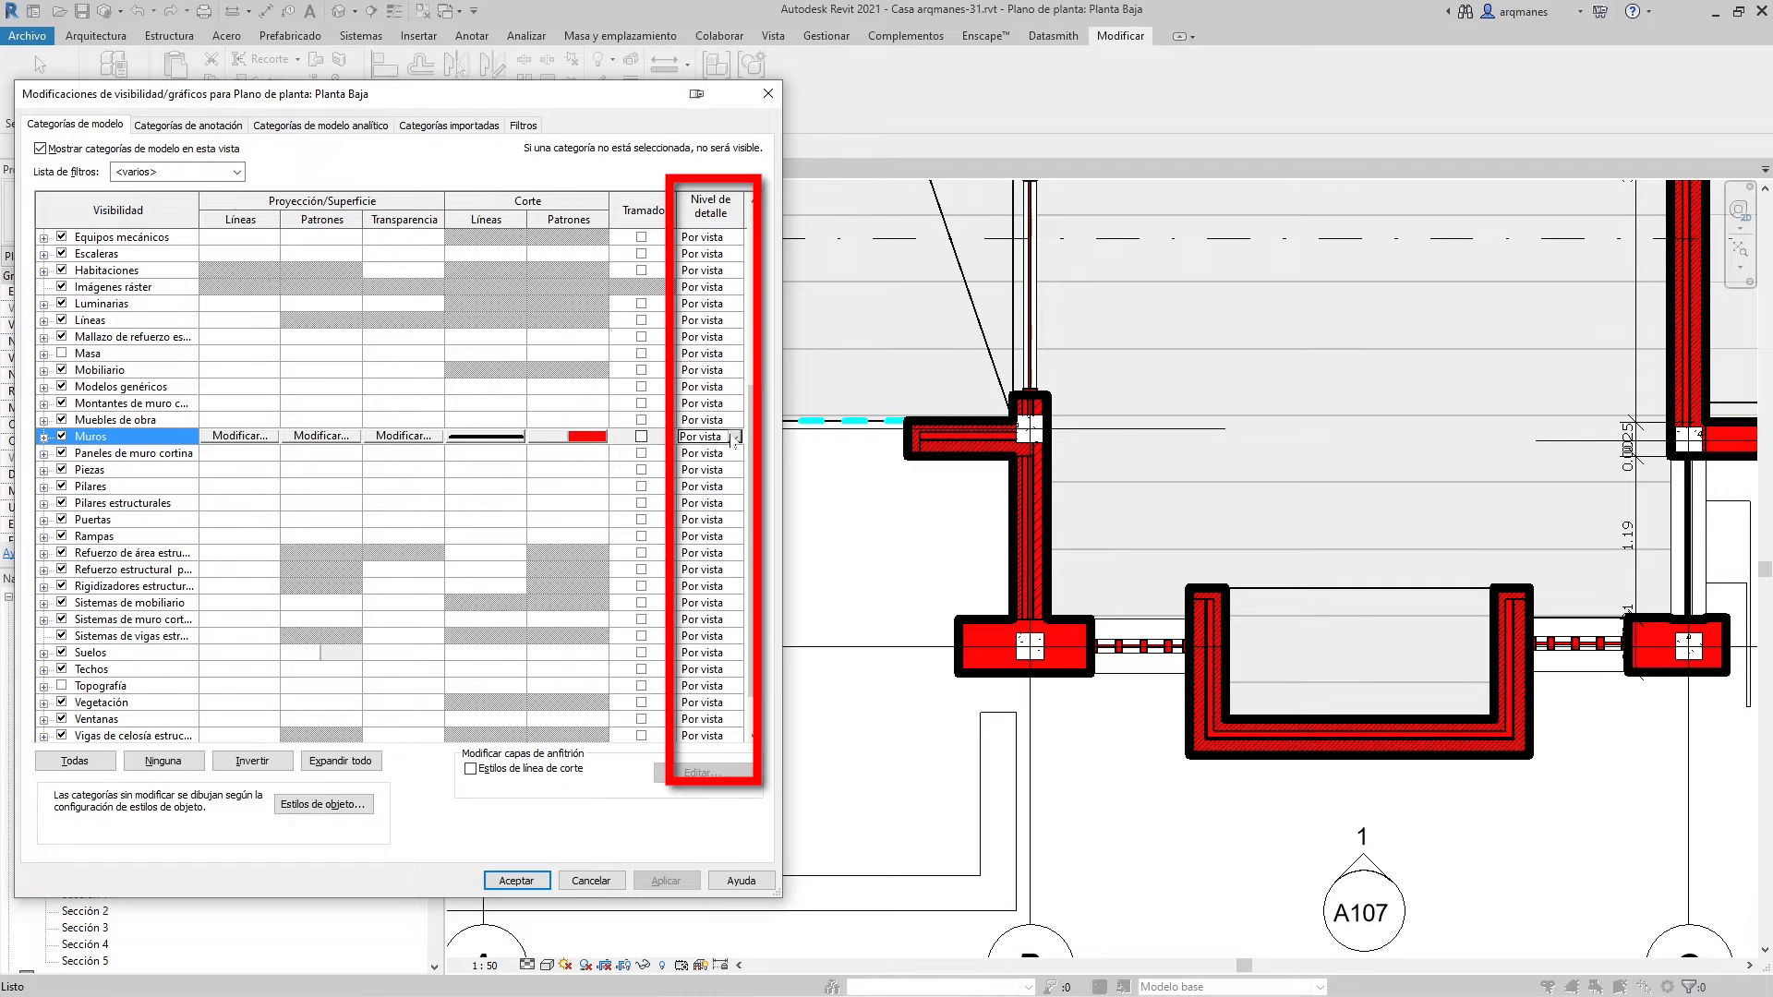
pyautogui.click(735, 437)
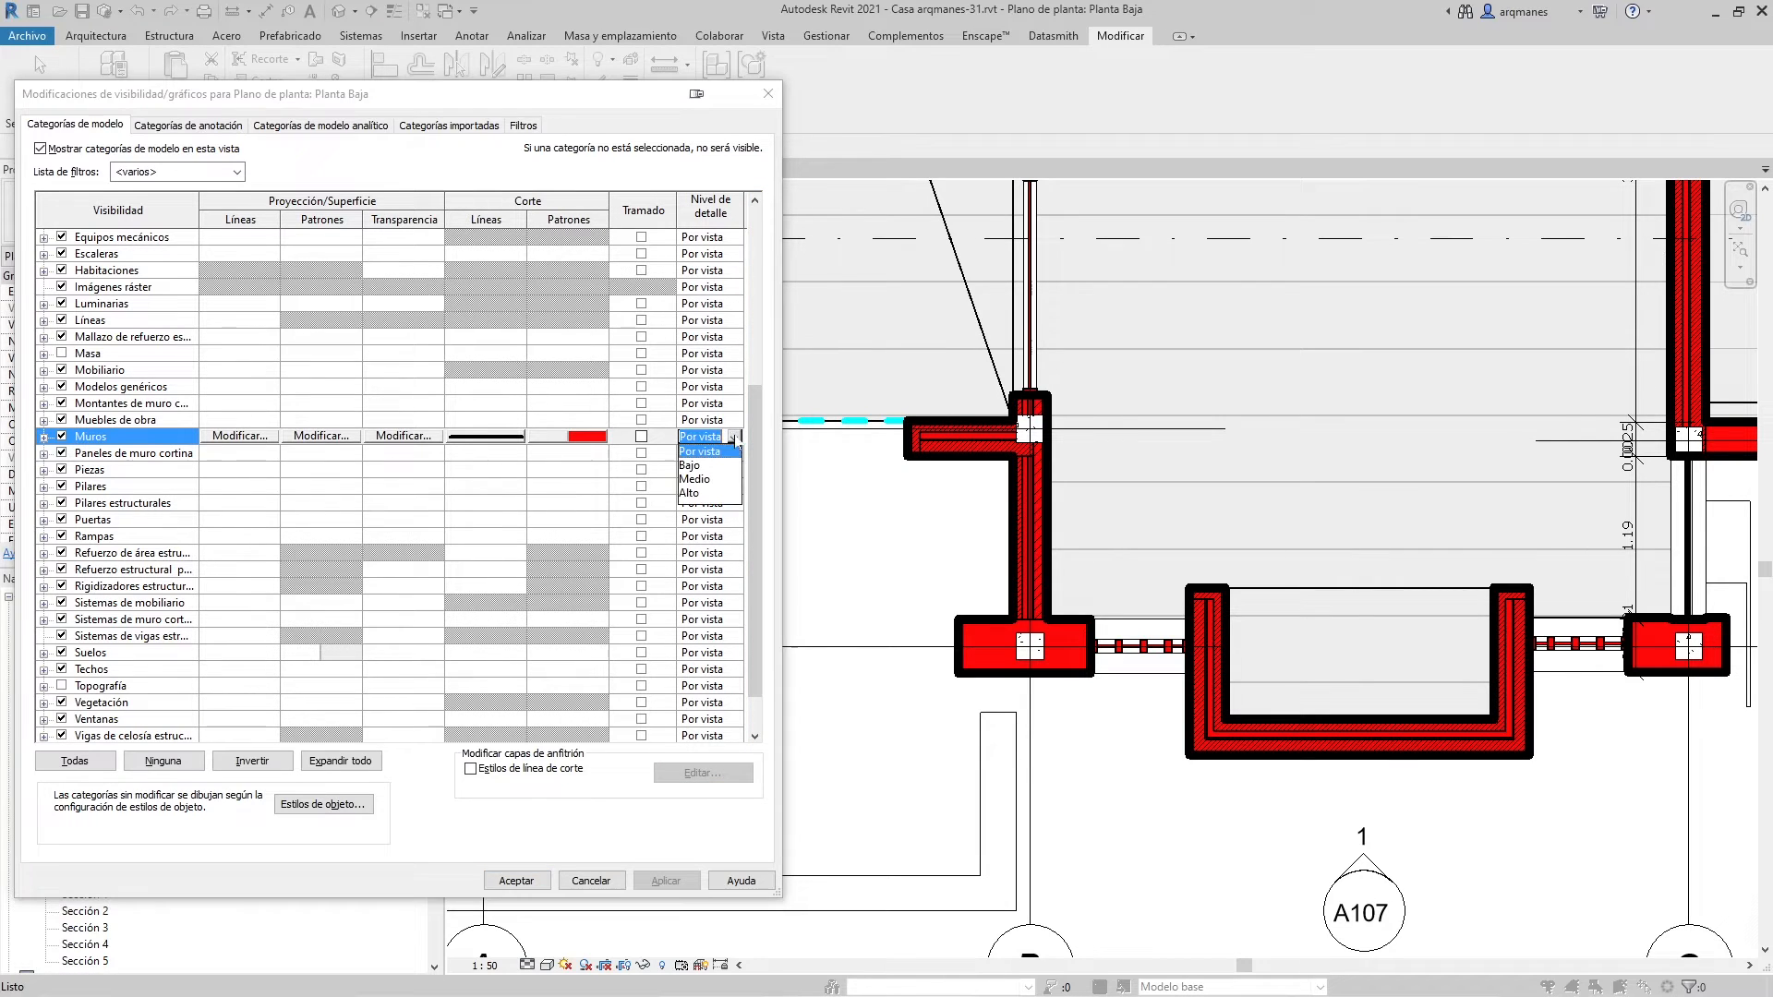
pyautogui.click(691, 465)
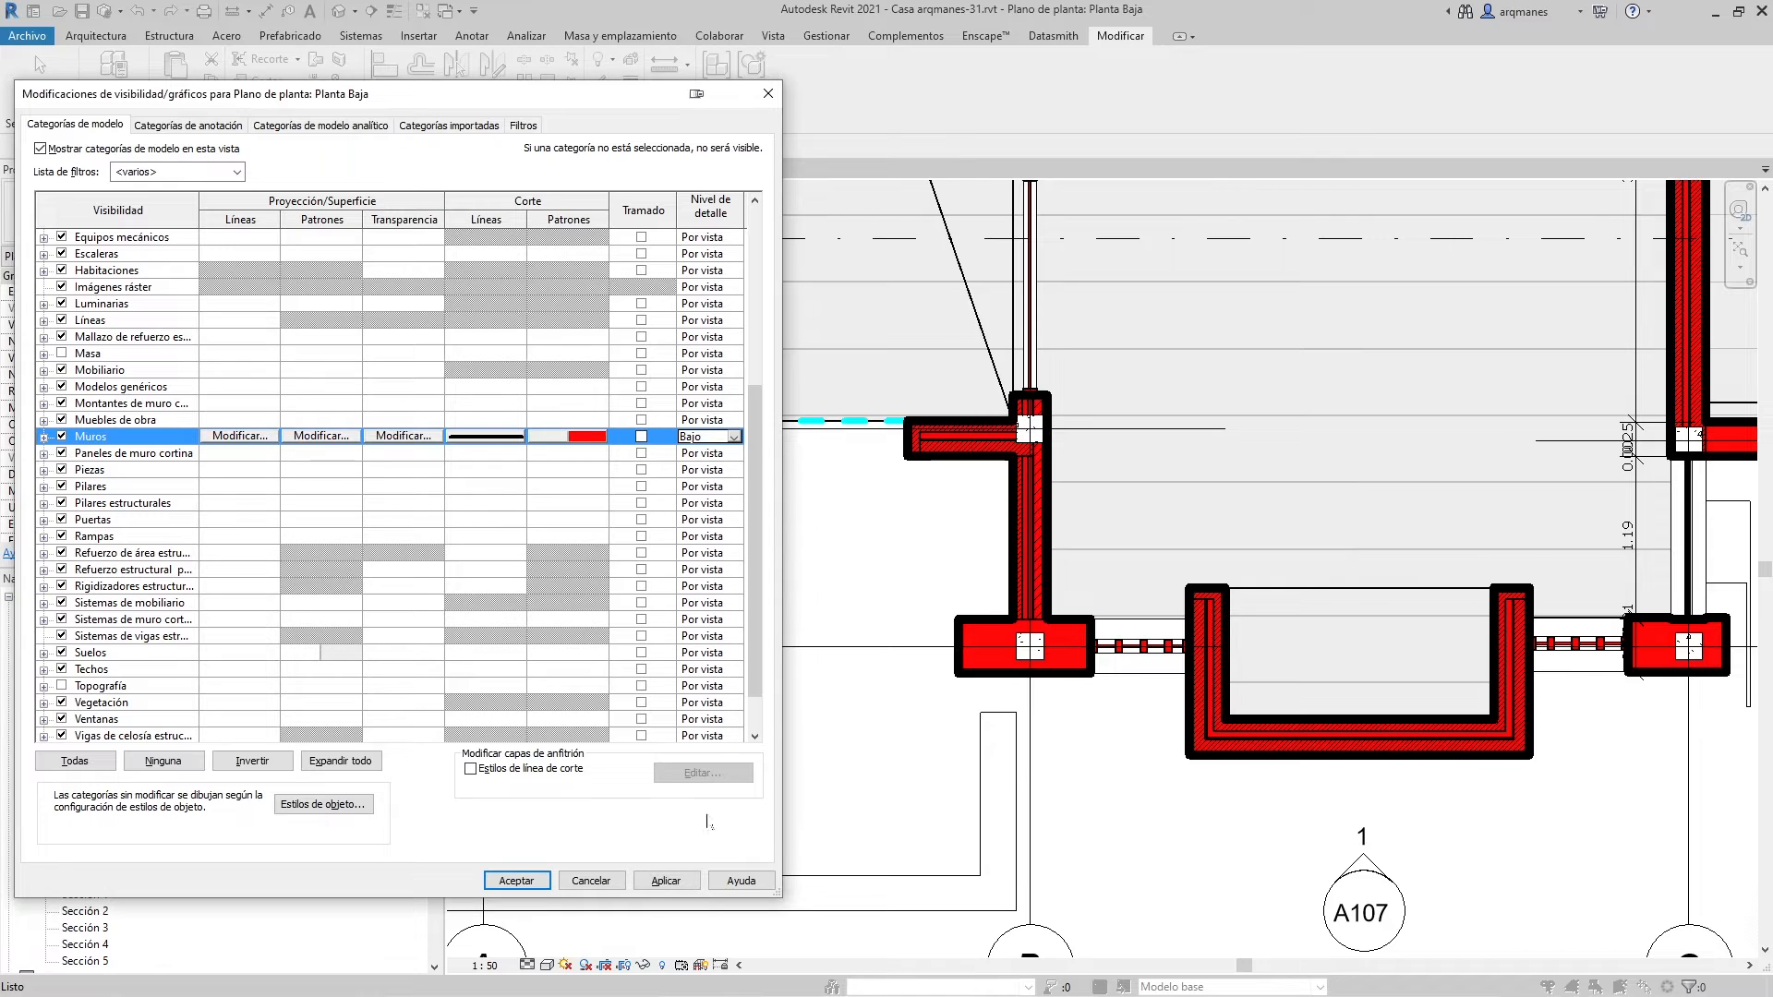
pyautogui.click(665, 881)
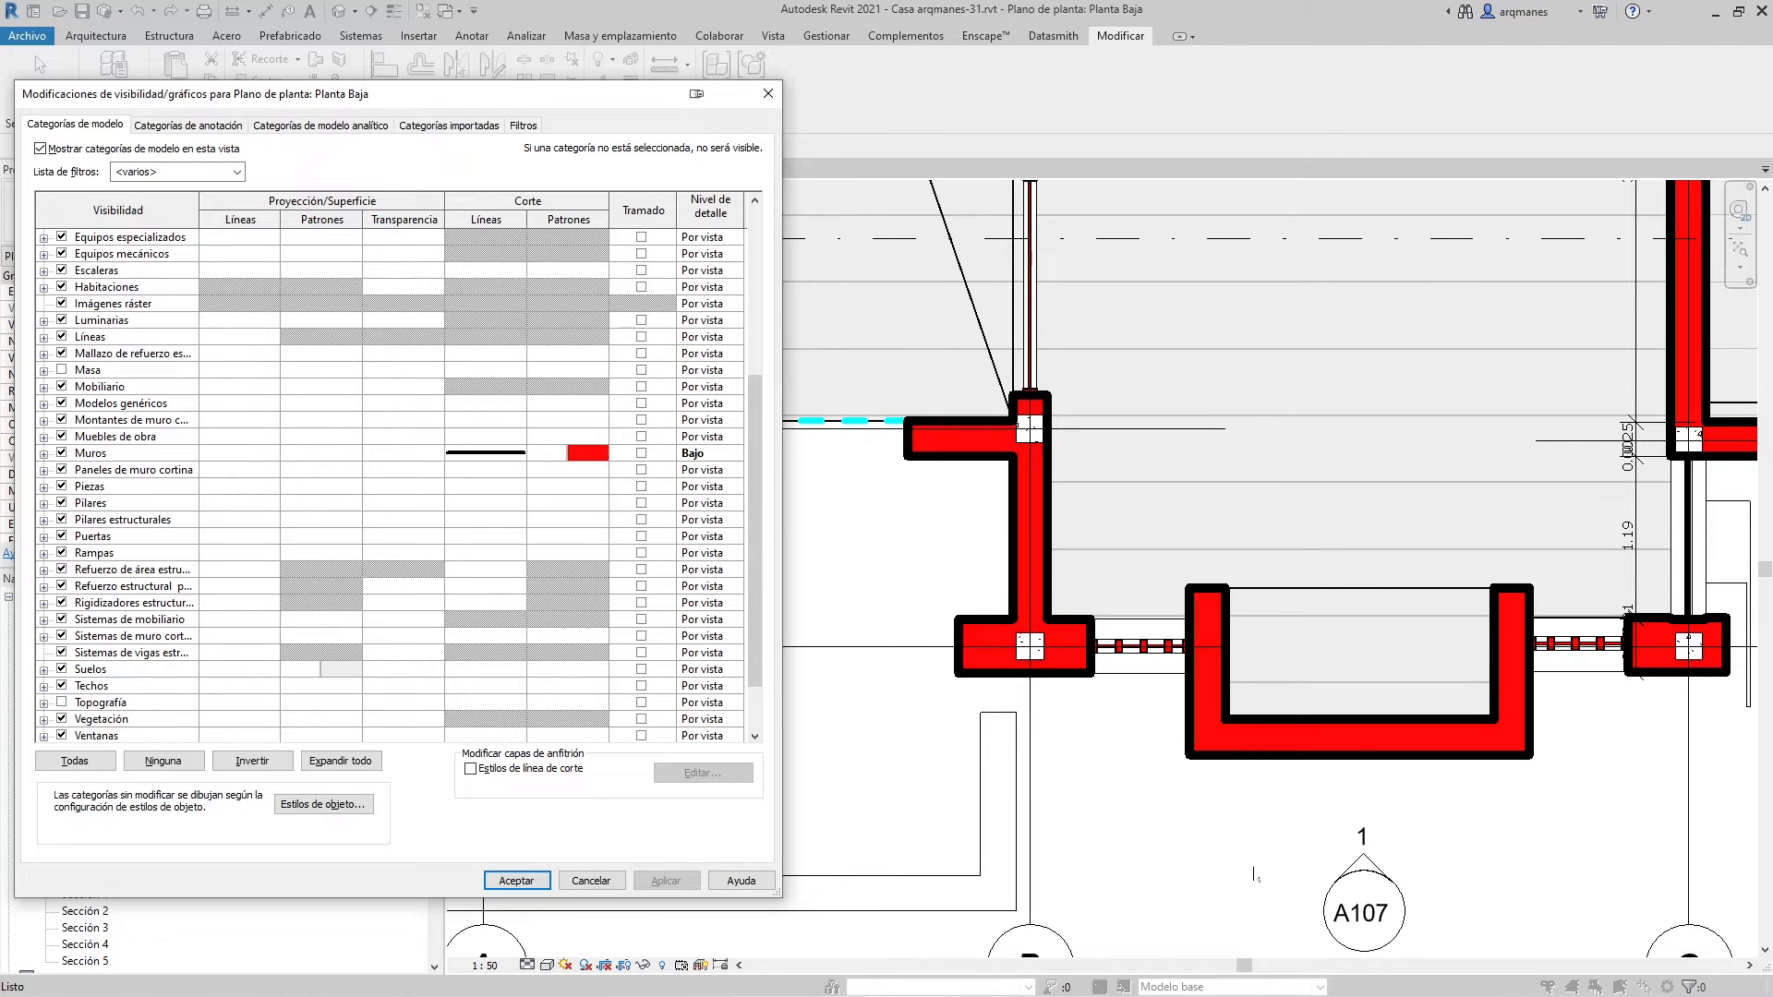
# Change the color of the Muros cut background pattern to white and apply it
pyautogui.click(592, 453)
pyautogui.click(592, 454)
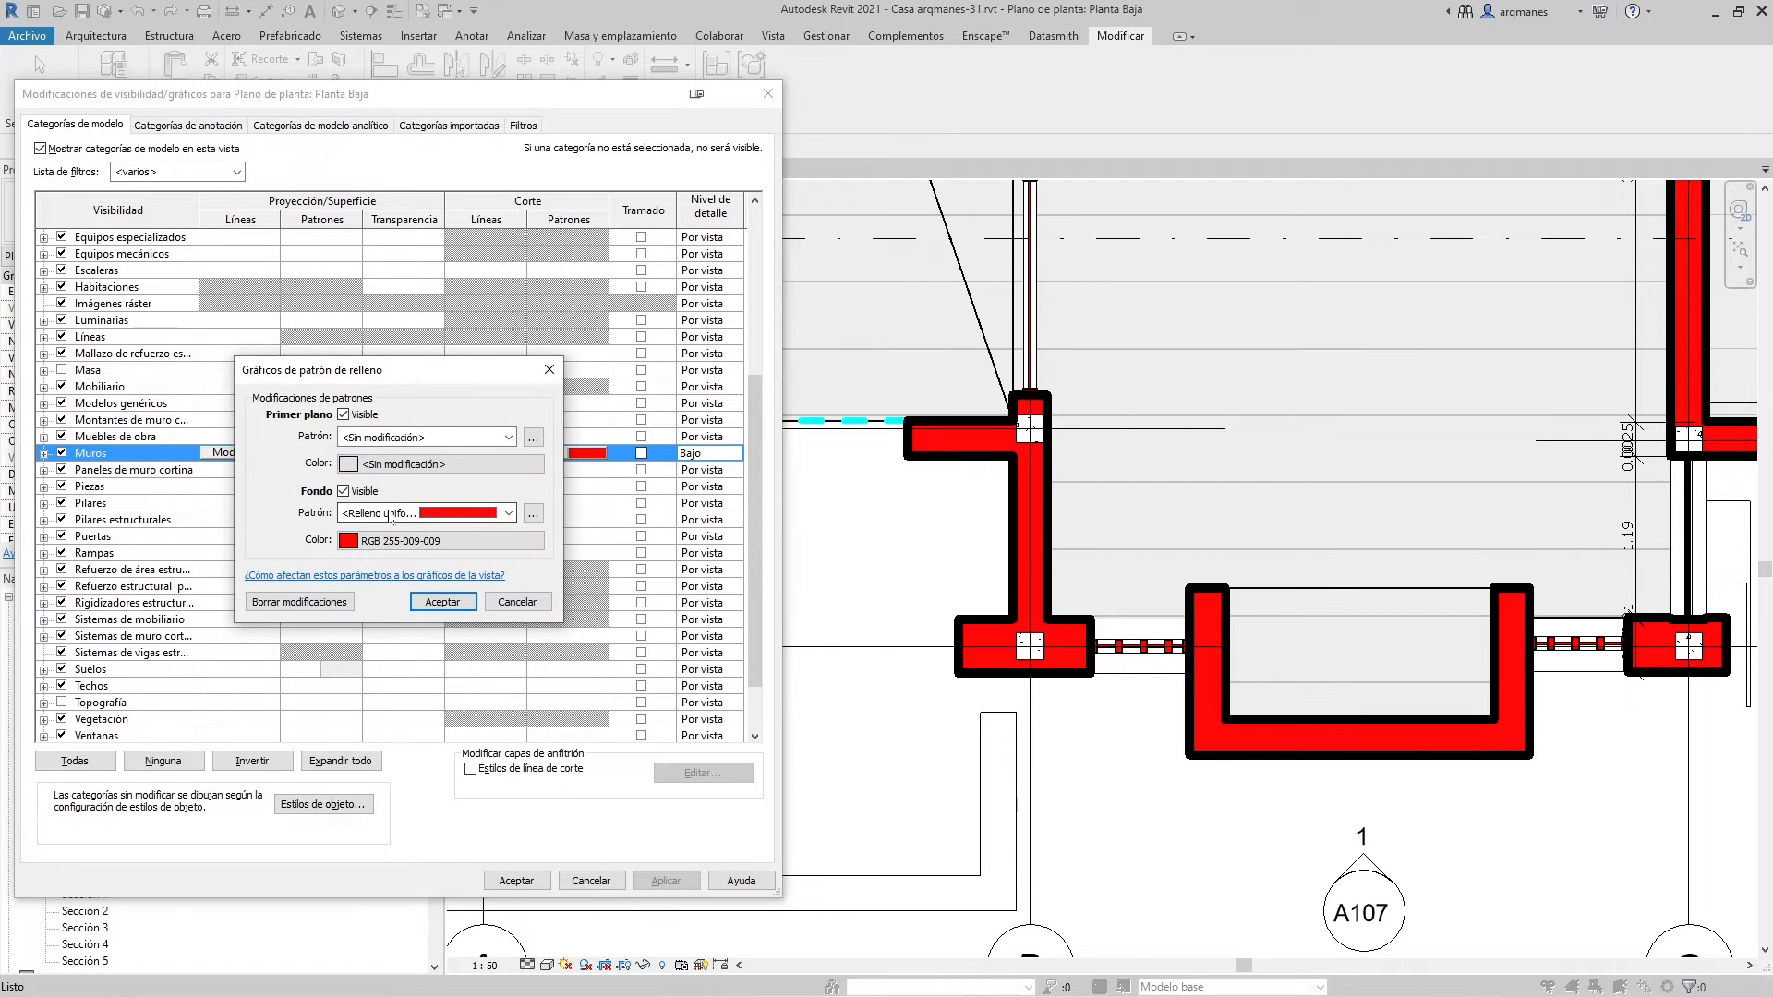
pyautogui.click(417, 541)
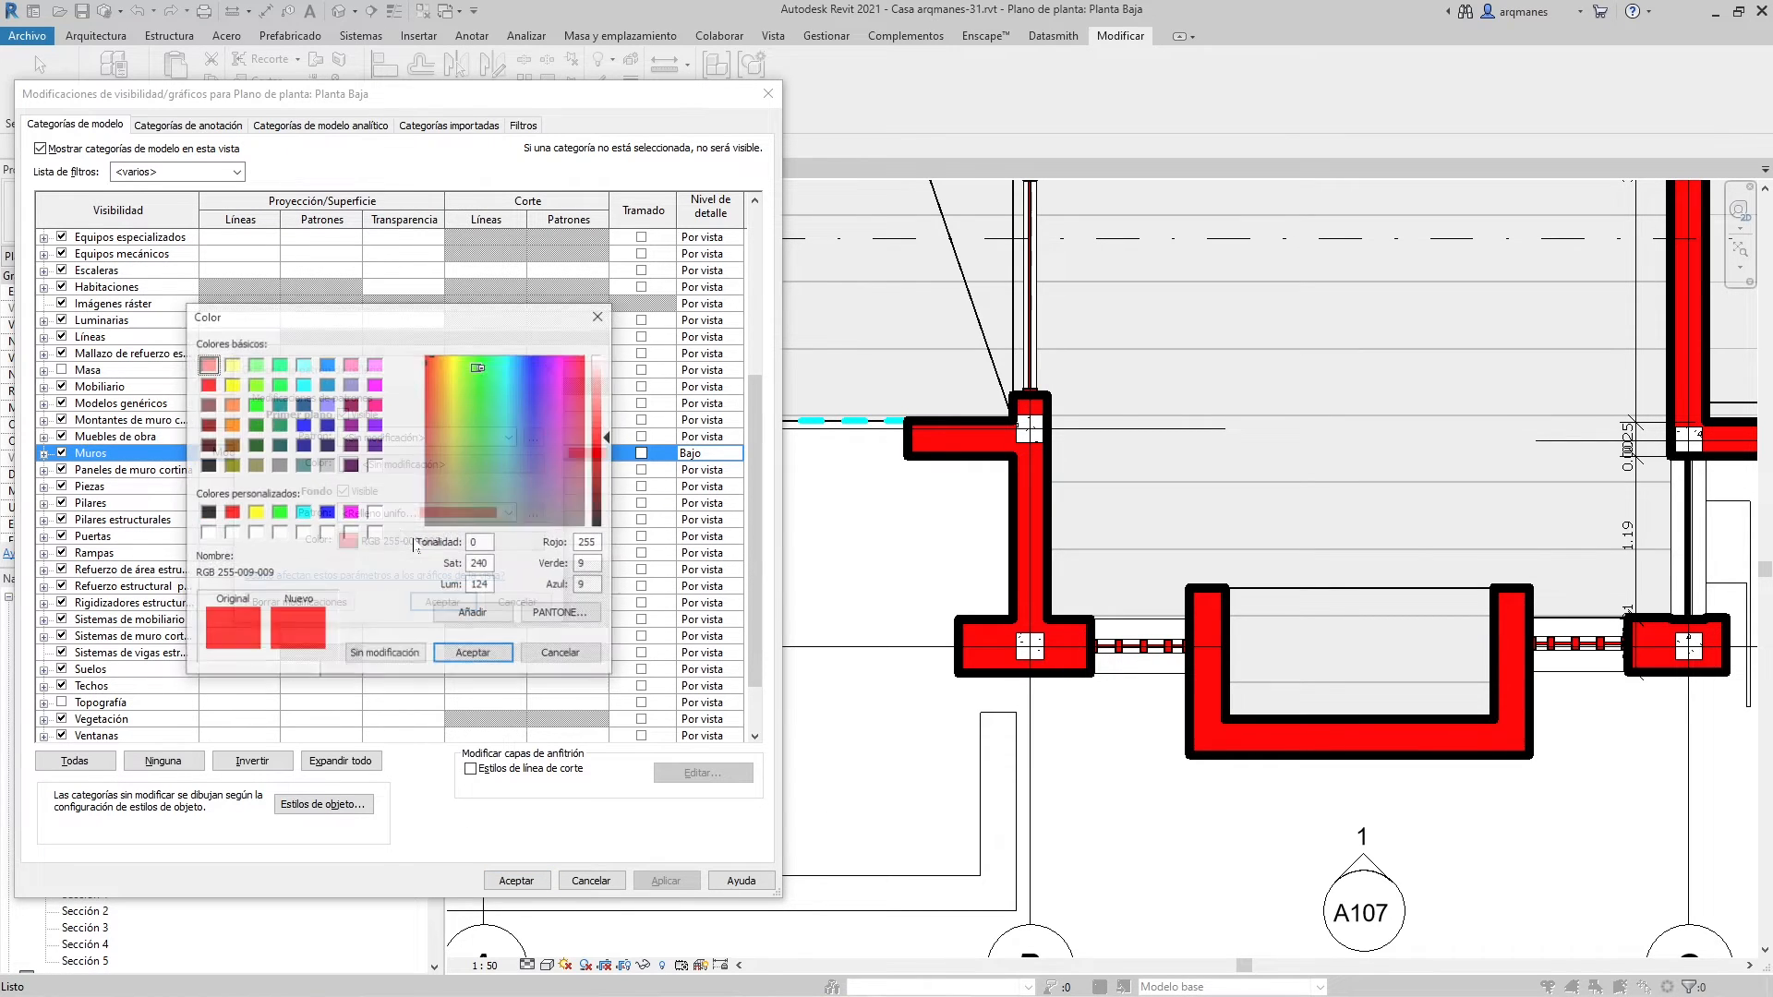
pyautogui.click(474, 654)
pyautogui.click(441, 604)
pyautogui.click(668, 880)
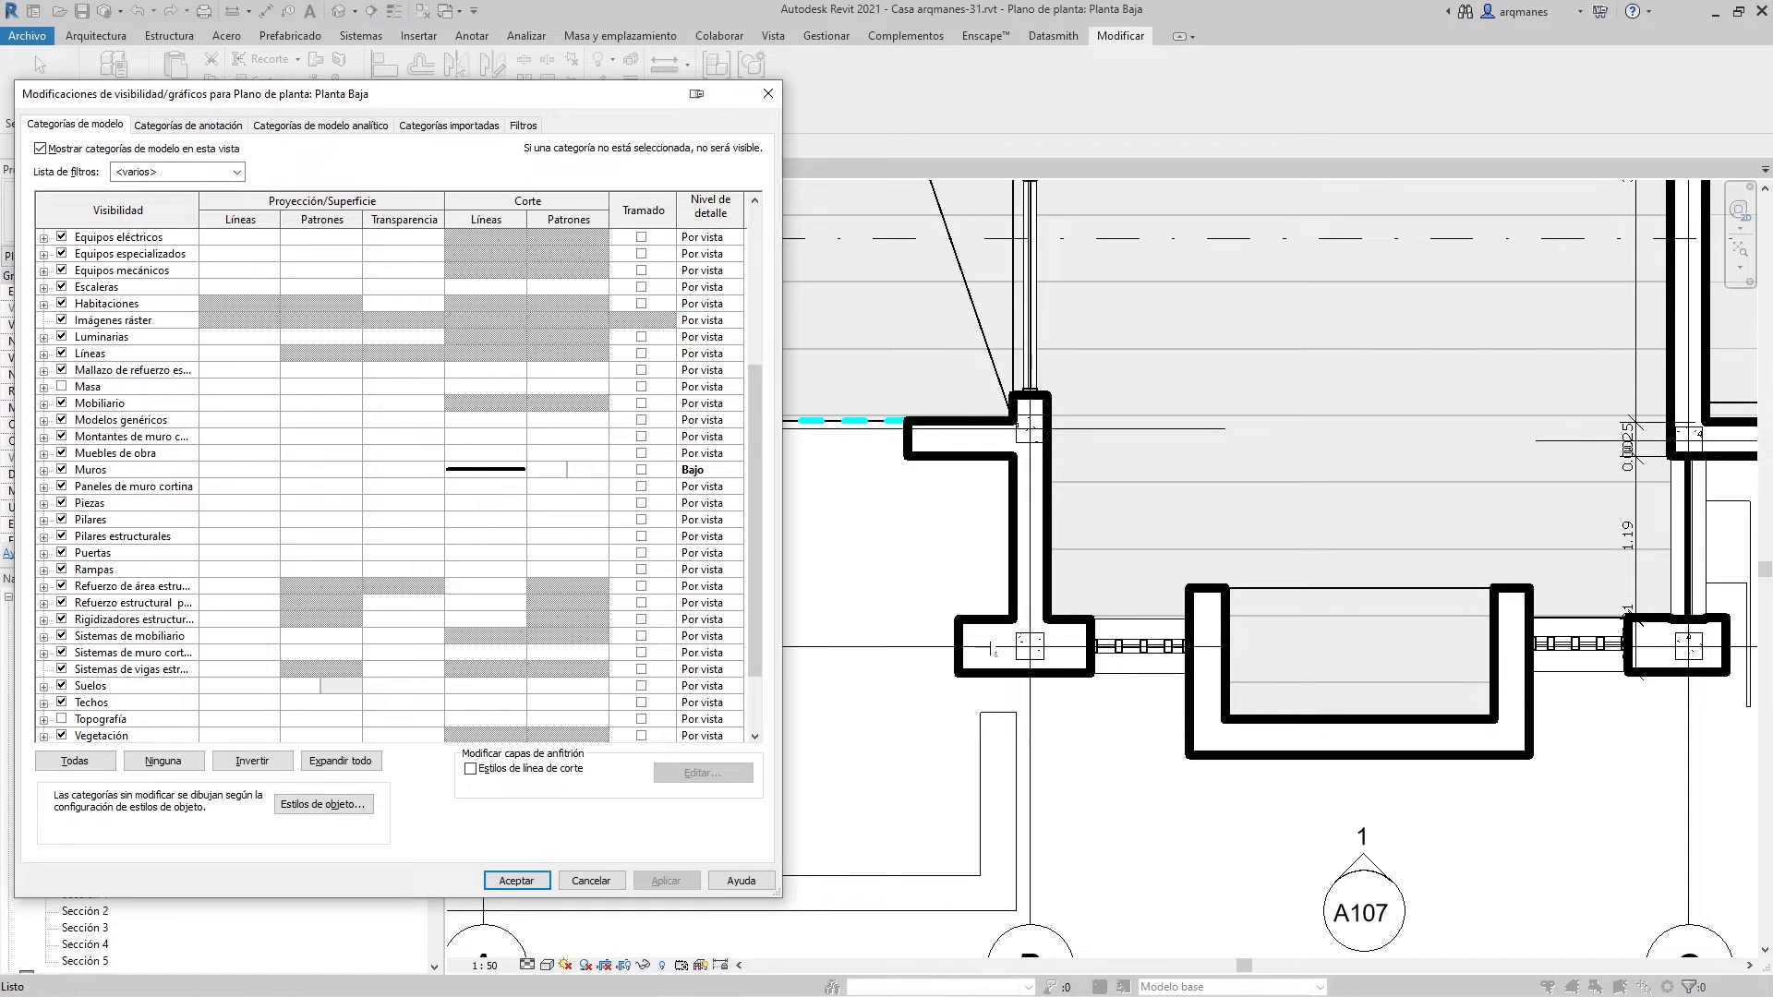
# Reset the Muros cut line weight to <Sin modificación>, apply it and close the visibility/graphics overrides
pyautogui.click(496, 473)
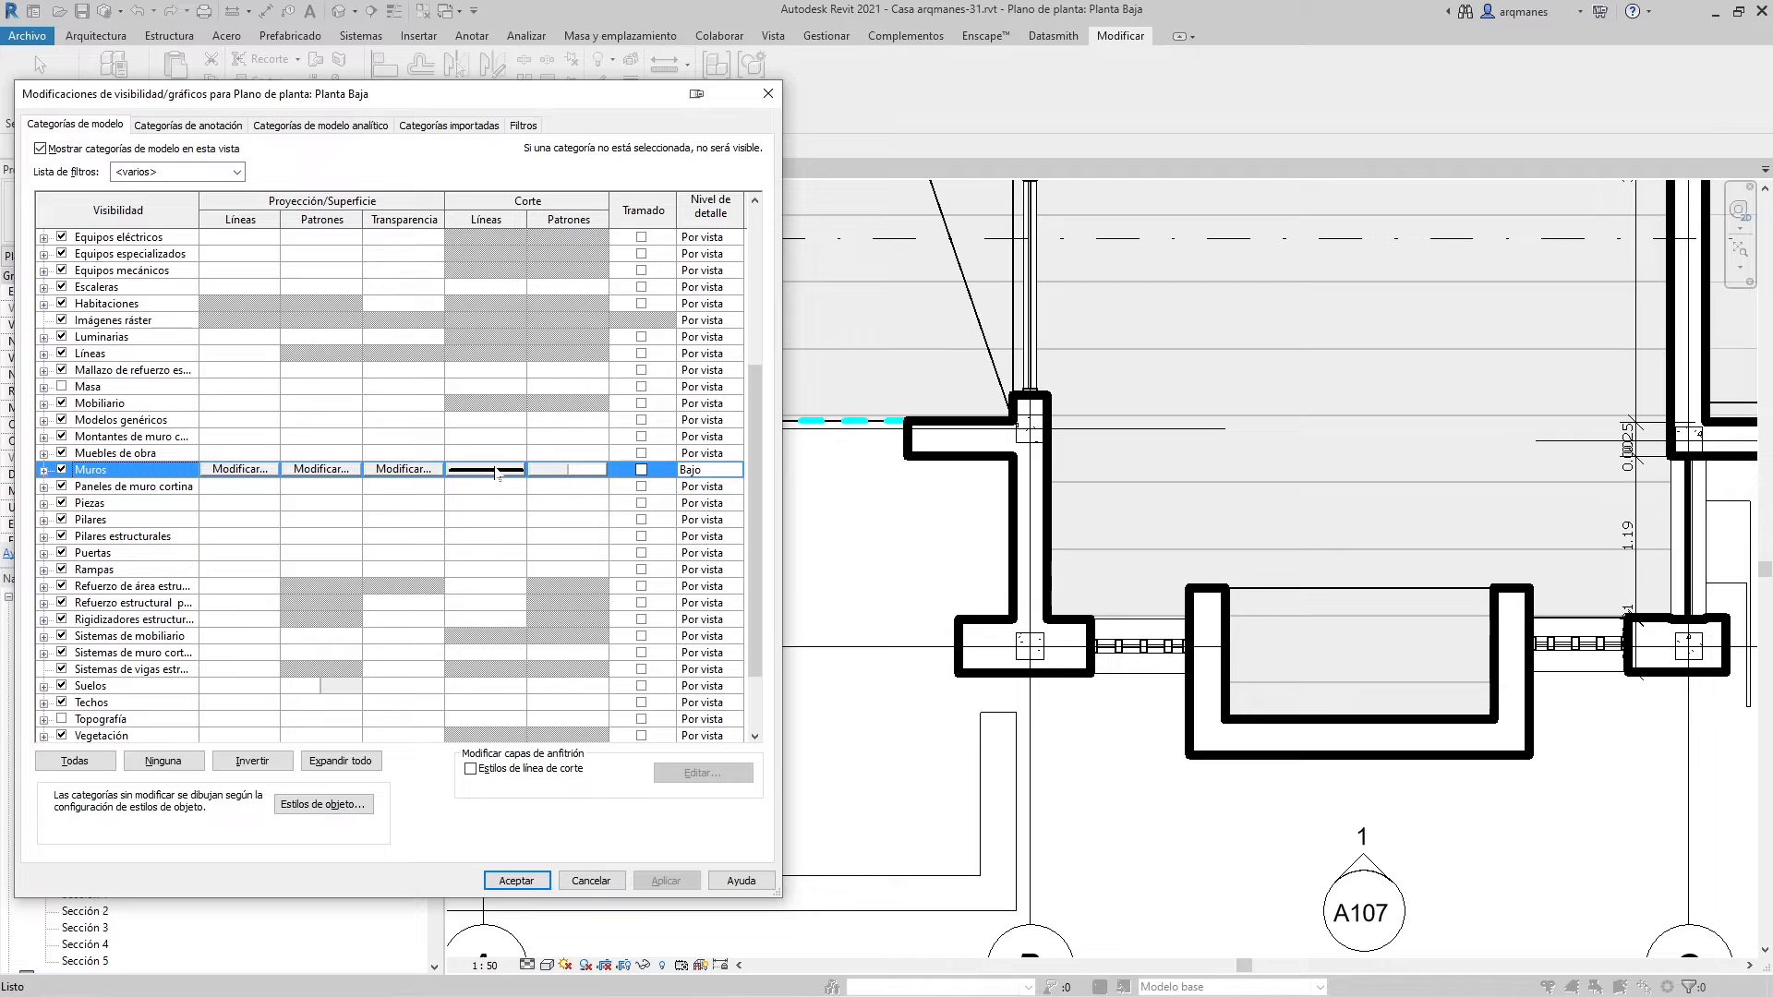
pyautogui.click(495, 472)
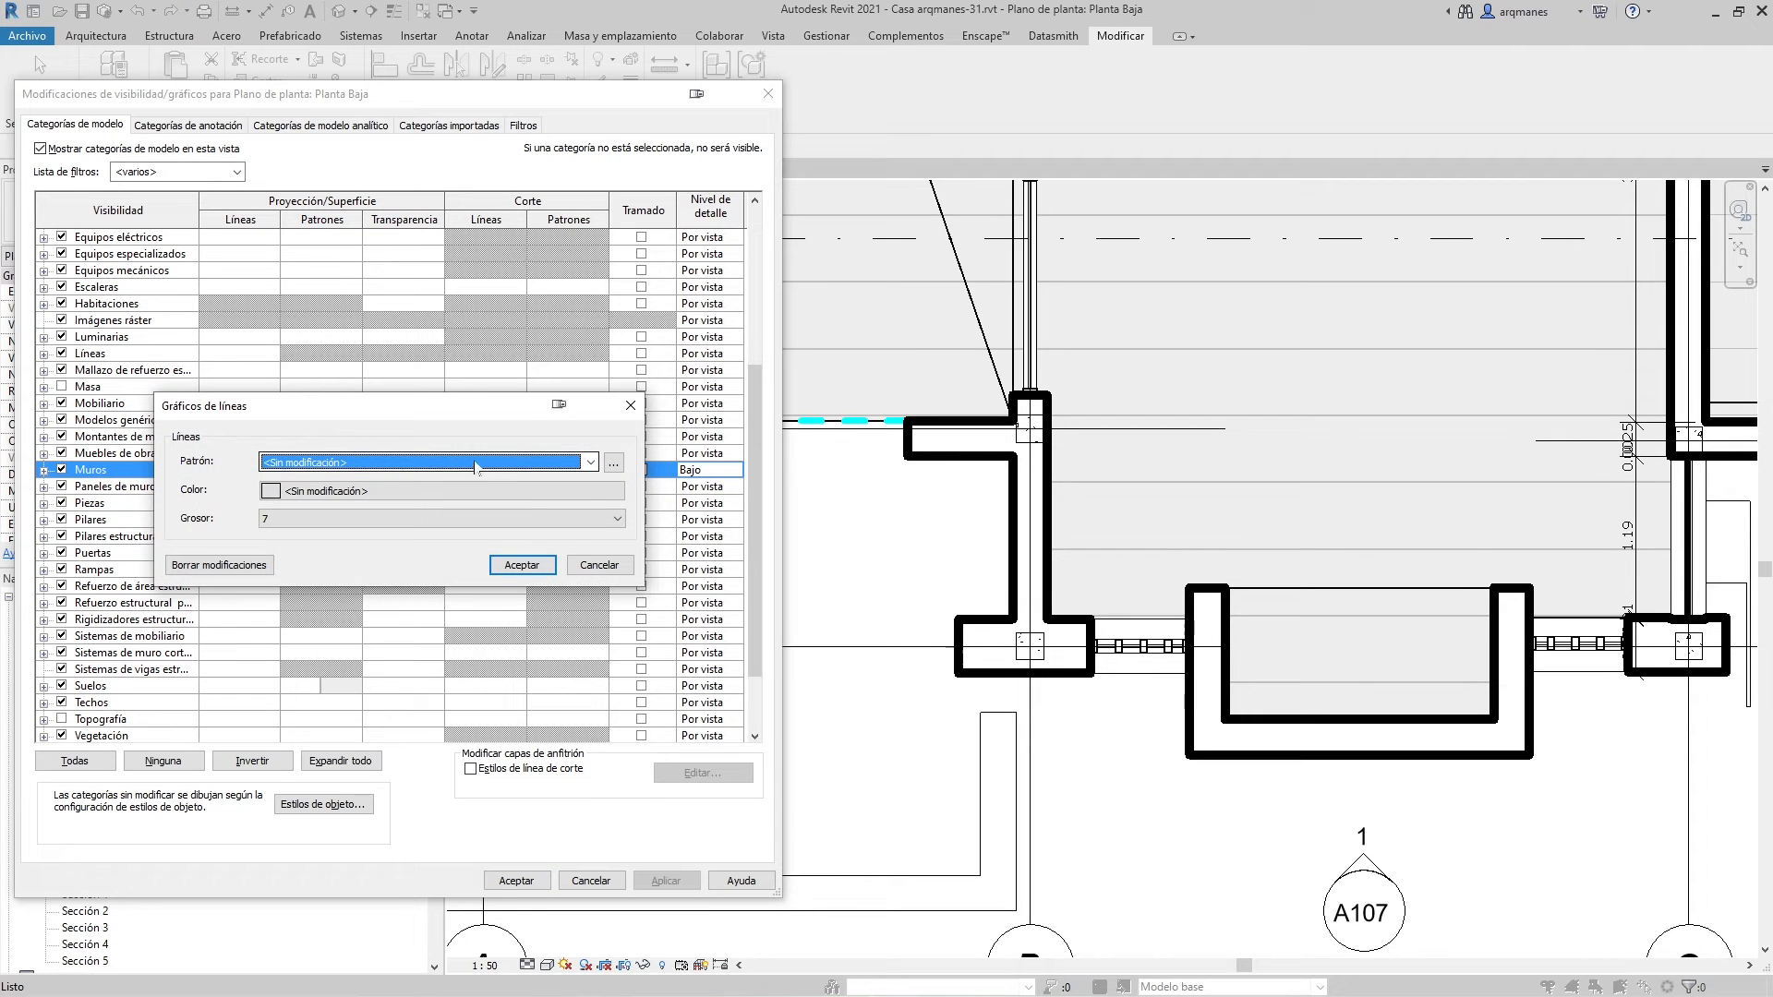
pyautogui.click(385, 521)
pyautogui.scroll(3, 385, 554)
pyautogui.click(375, 537)
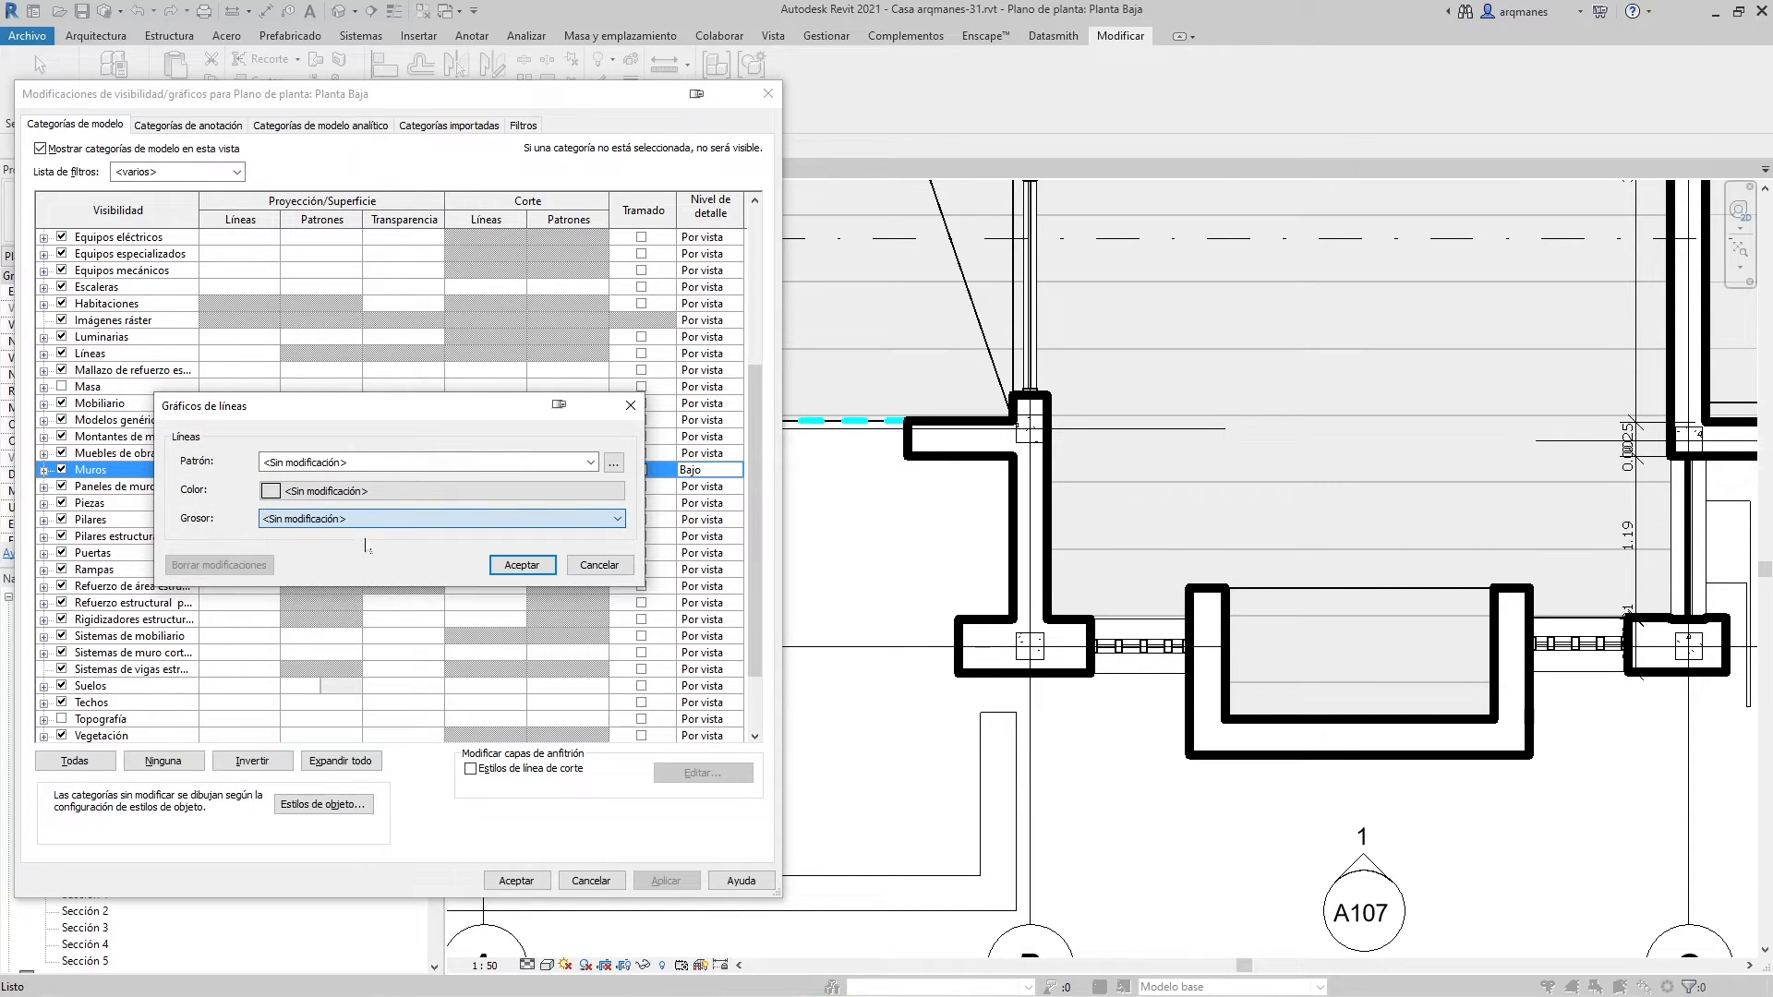
pyautogui.click(521, 565)
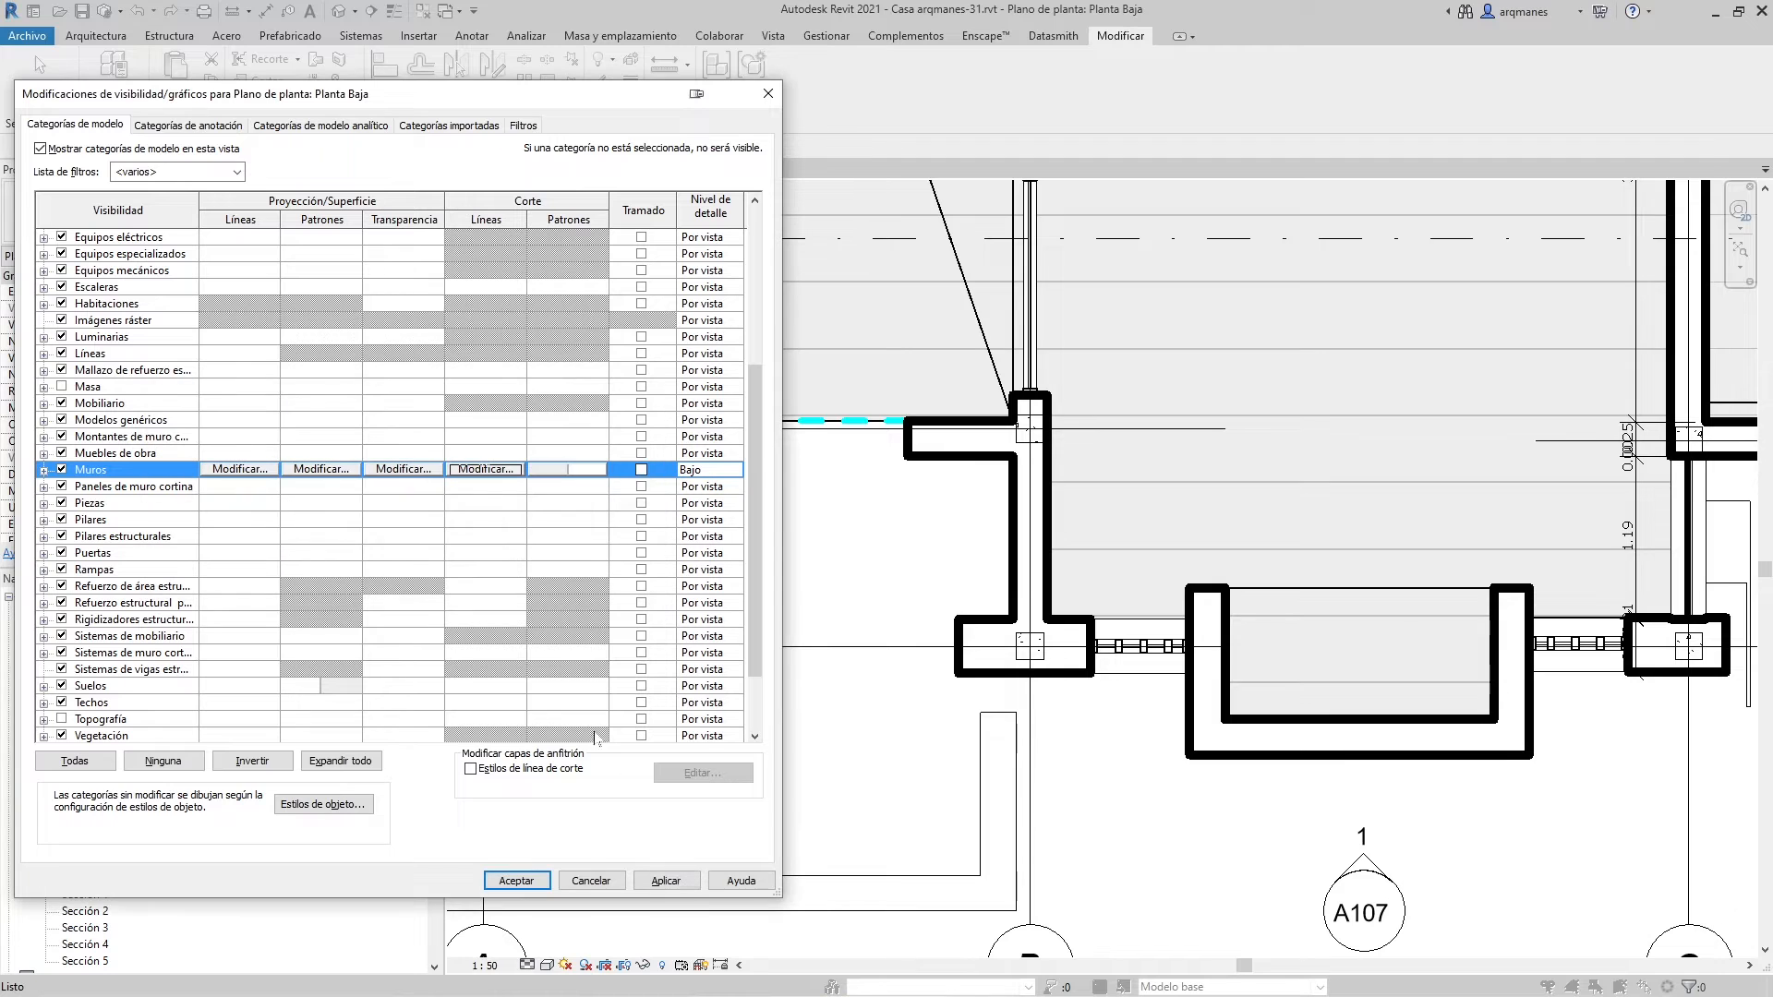
pyautogui.click(666, 879)
pyautogui.click(540, 882)
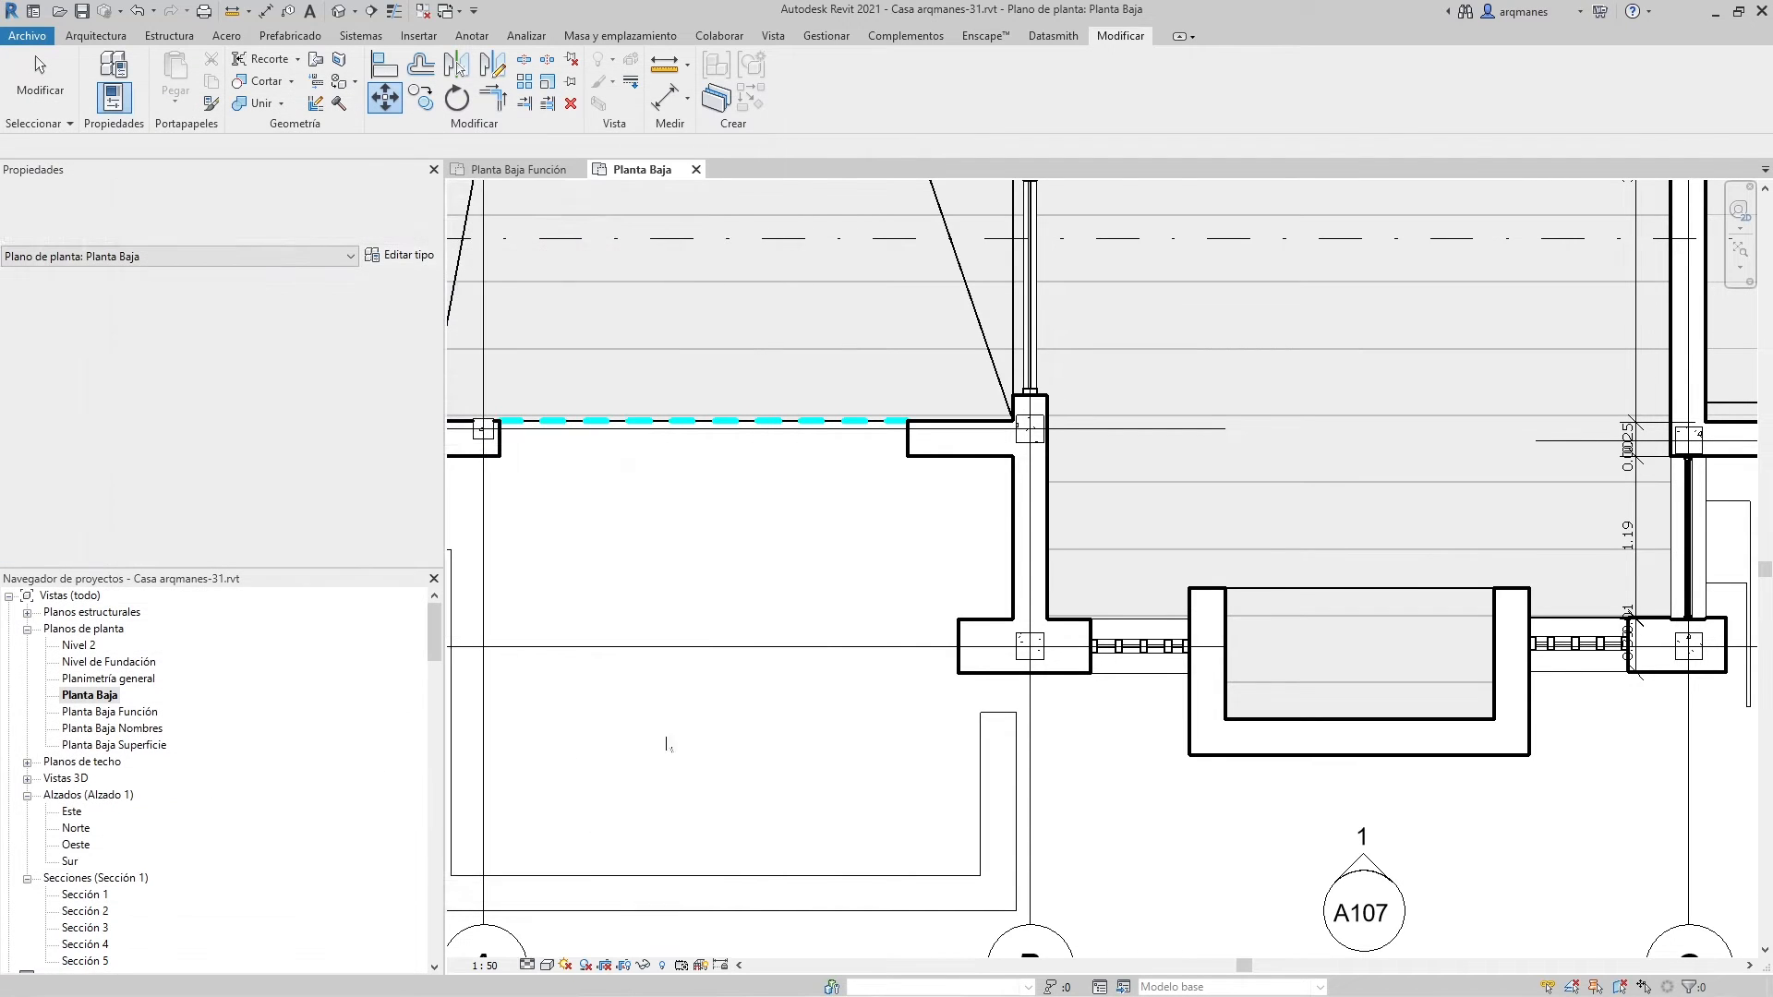
pyautogui.scroll(-5, 781, 511)
pyautogui.moveTo(780, 511); pyautogui.dragTo(806, 642, button='middle')
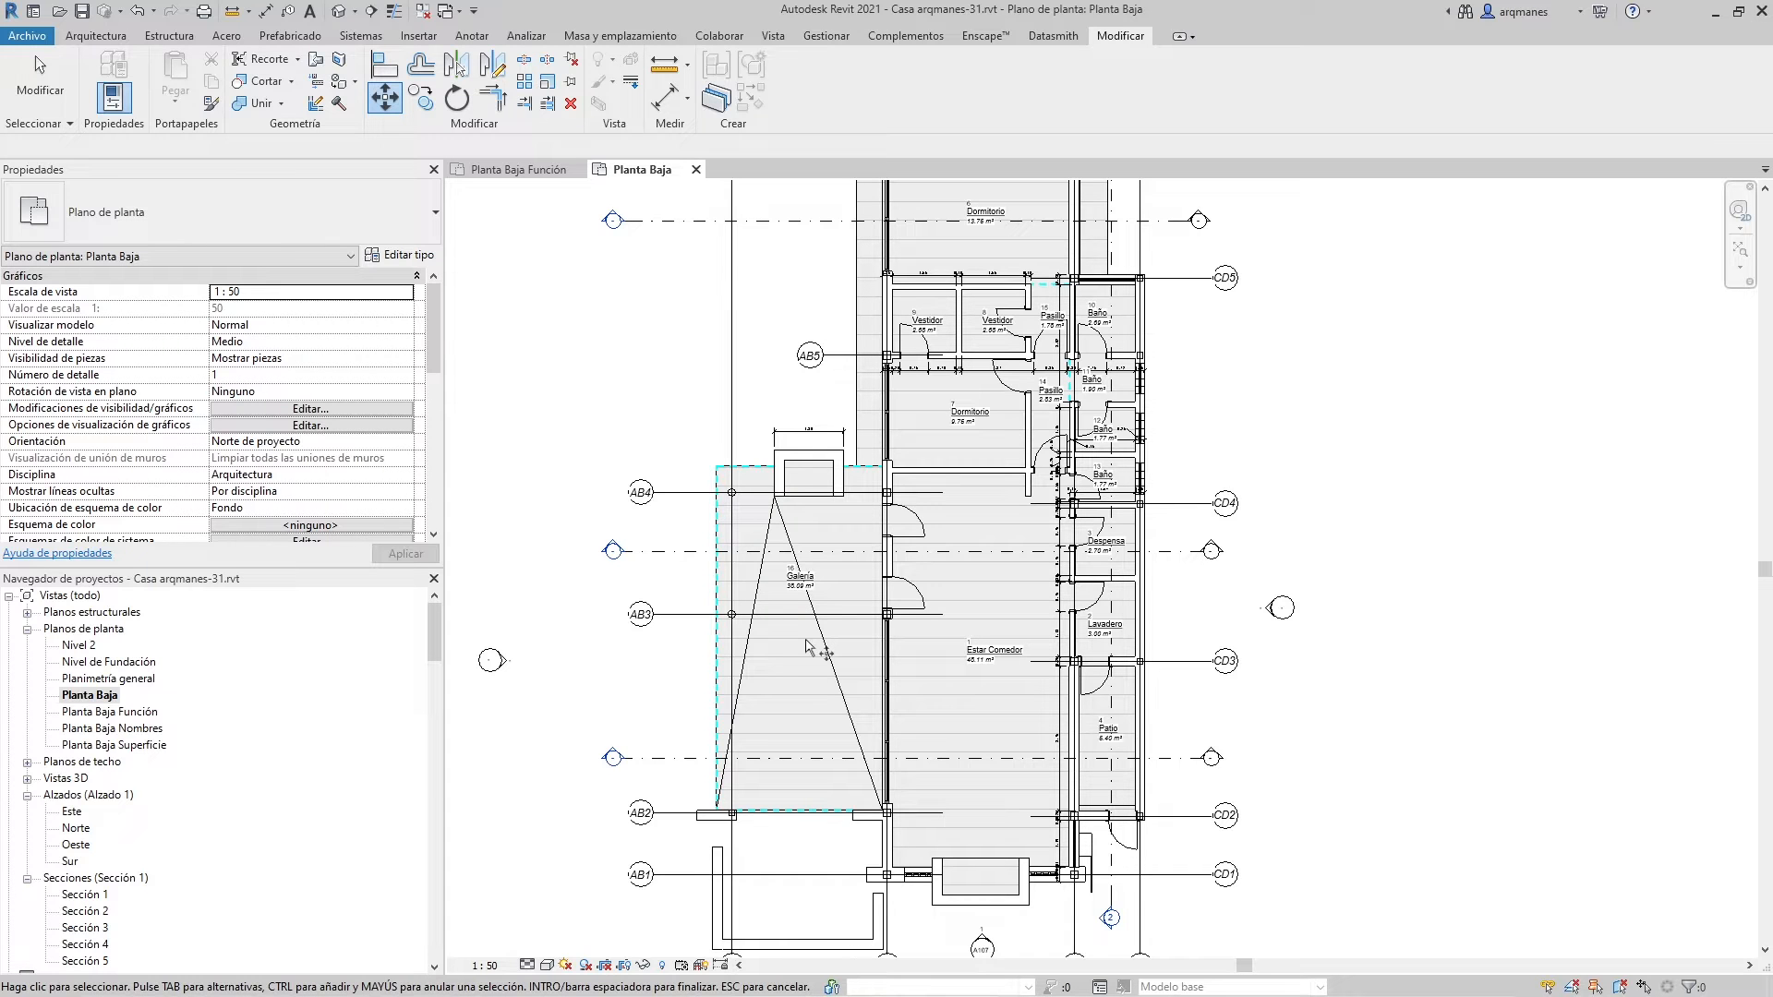
pyautogui.scroll(3, 796, 462)
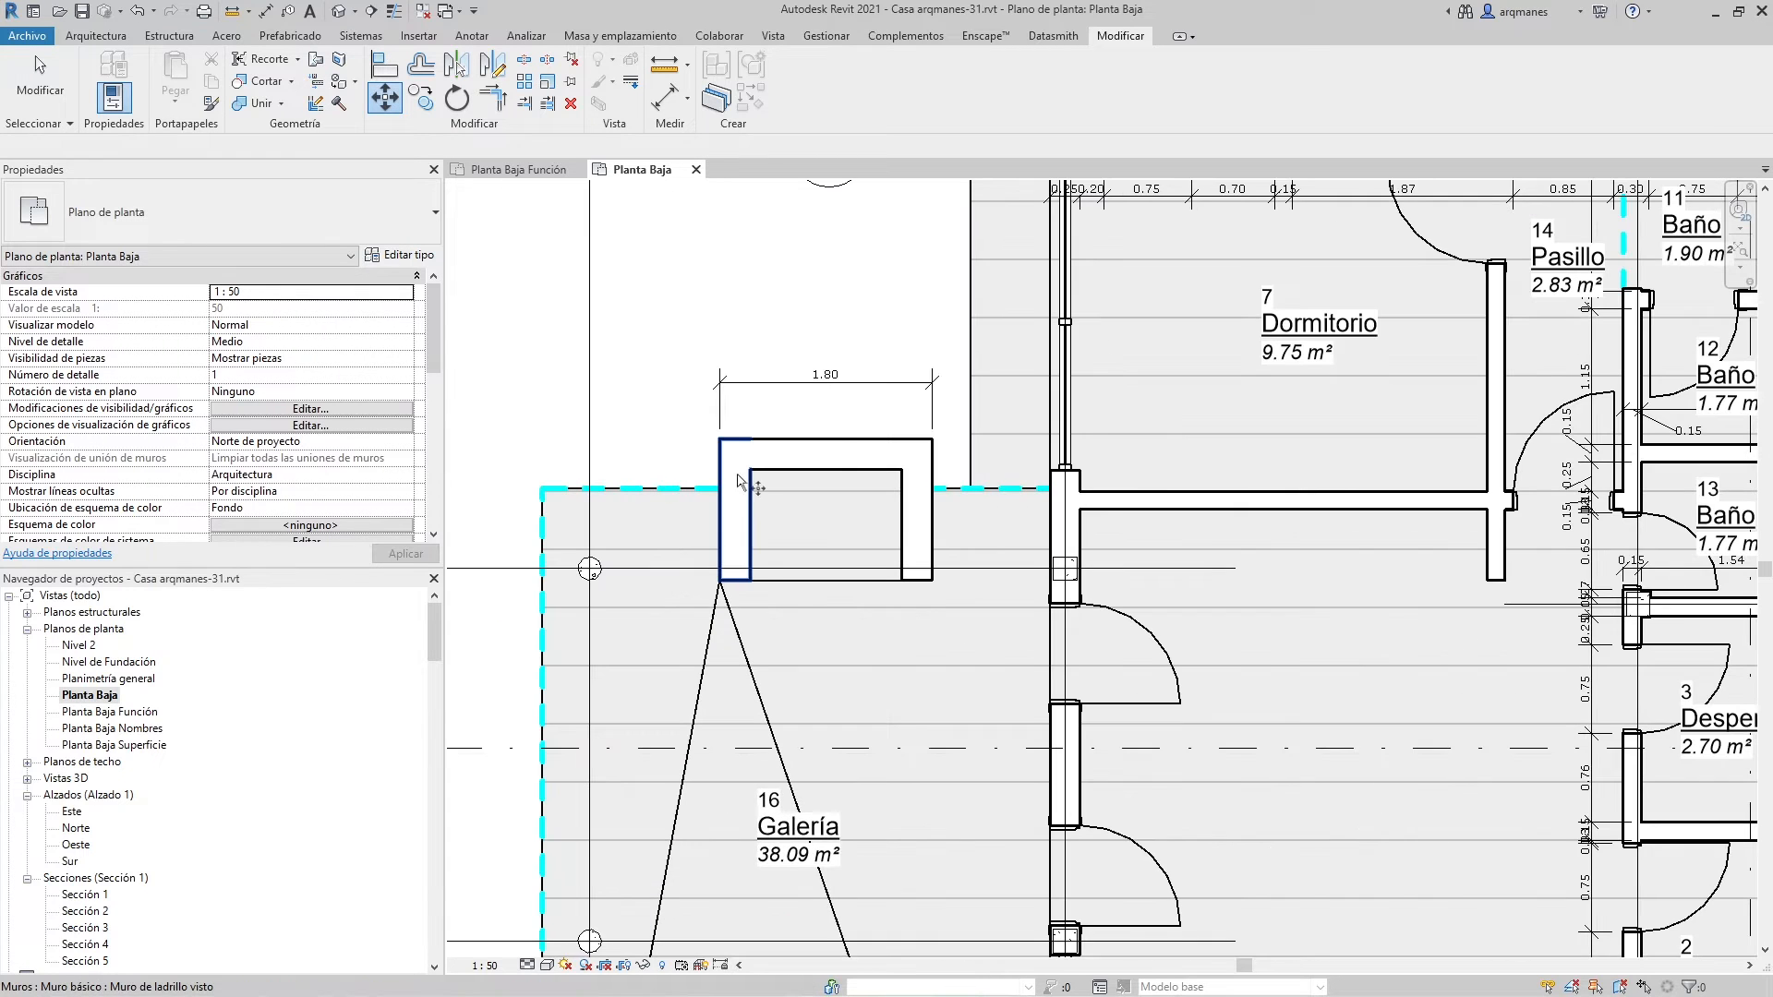
pyautogui.scroll(-3, 806, 574)
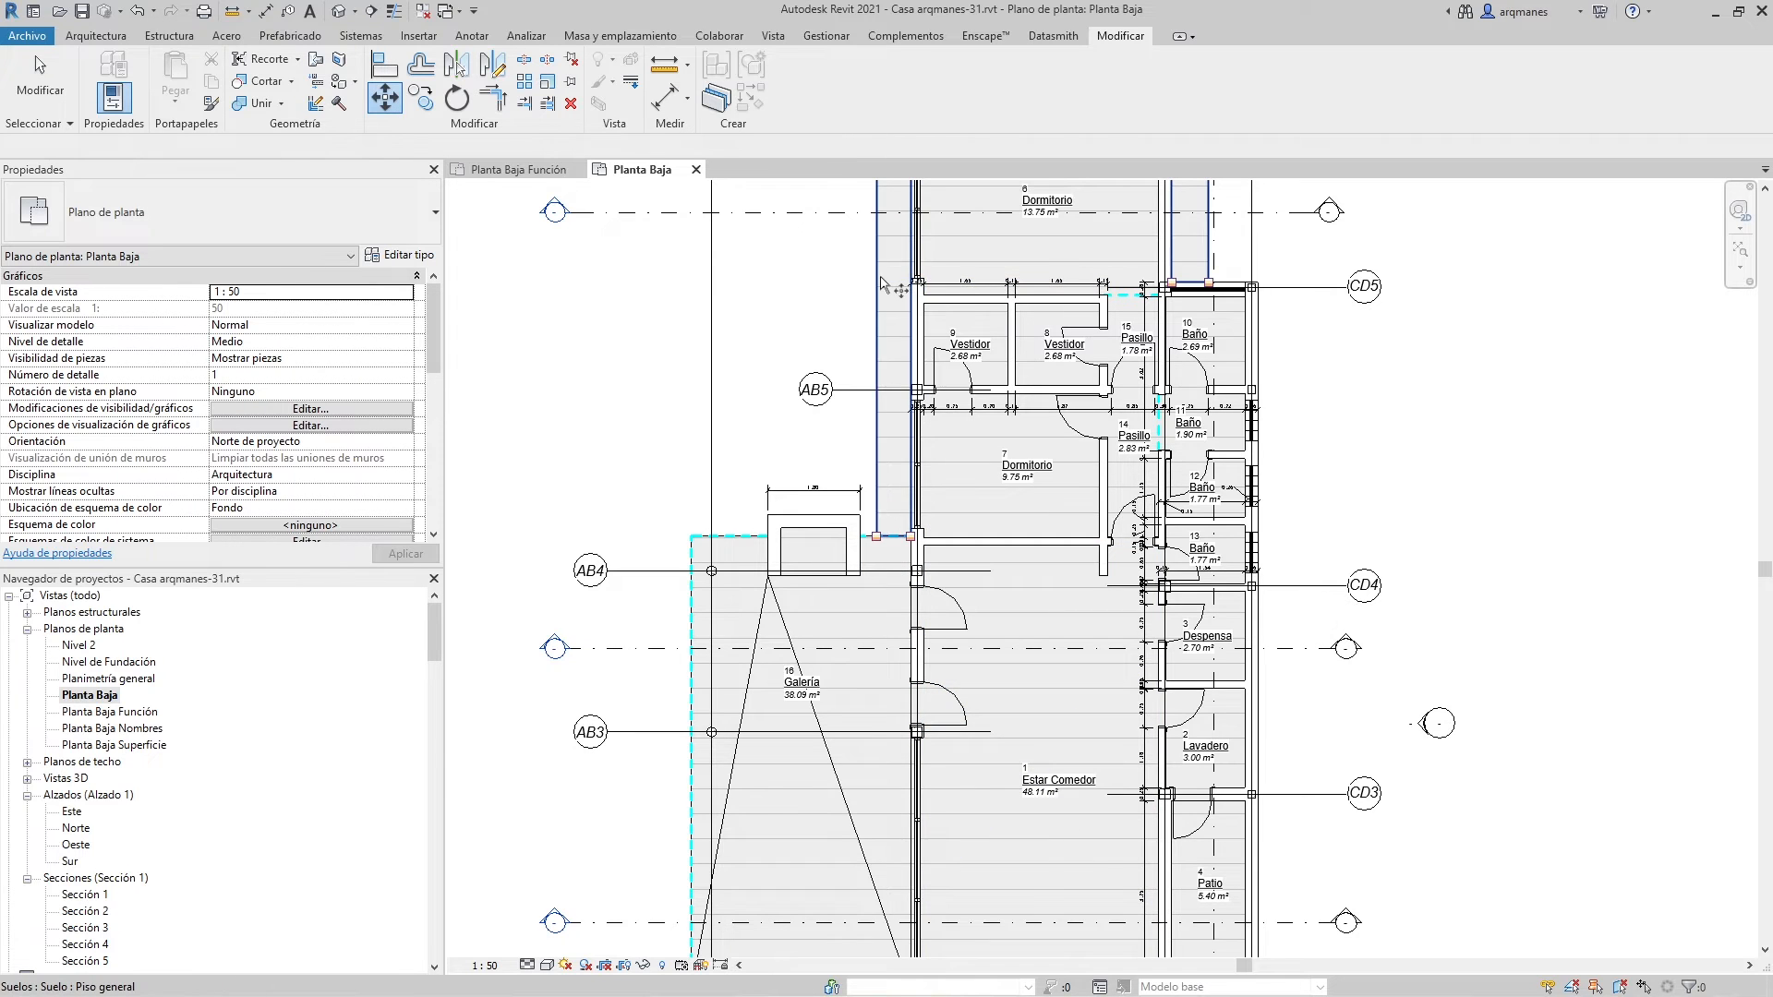
# Hide the Pilares estructurales category in the view and apply it, and turn its visibility back on and apply it again
pyautogui.scroll(4, 882, 284)
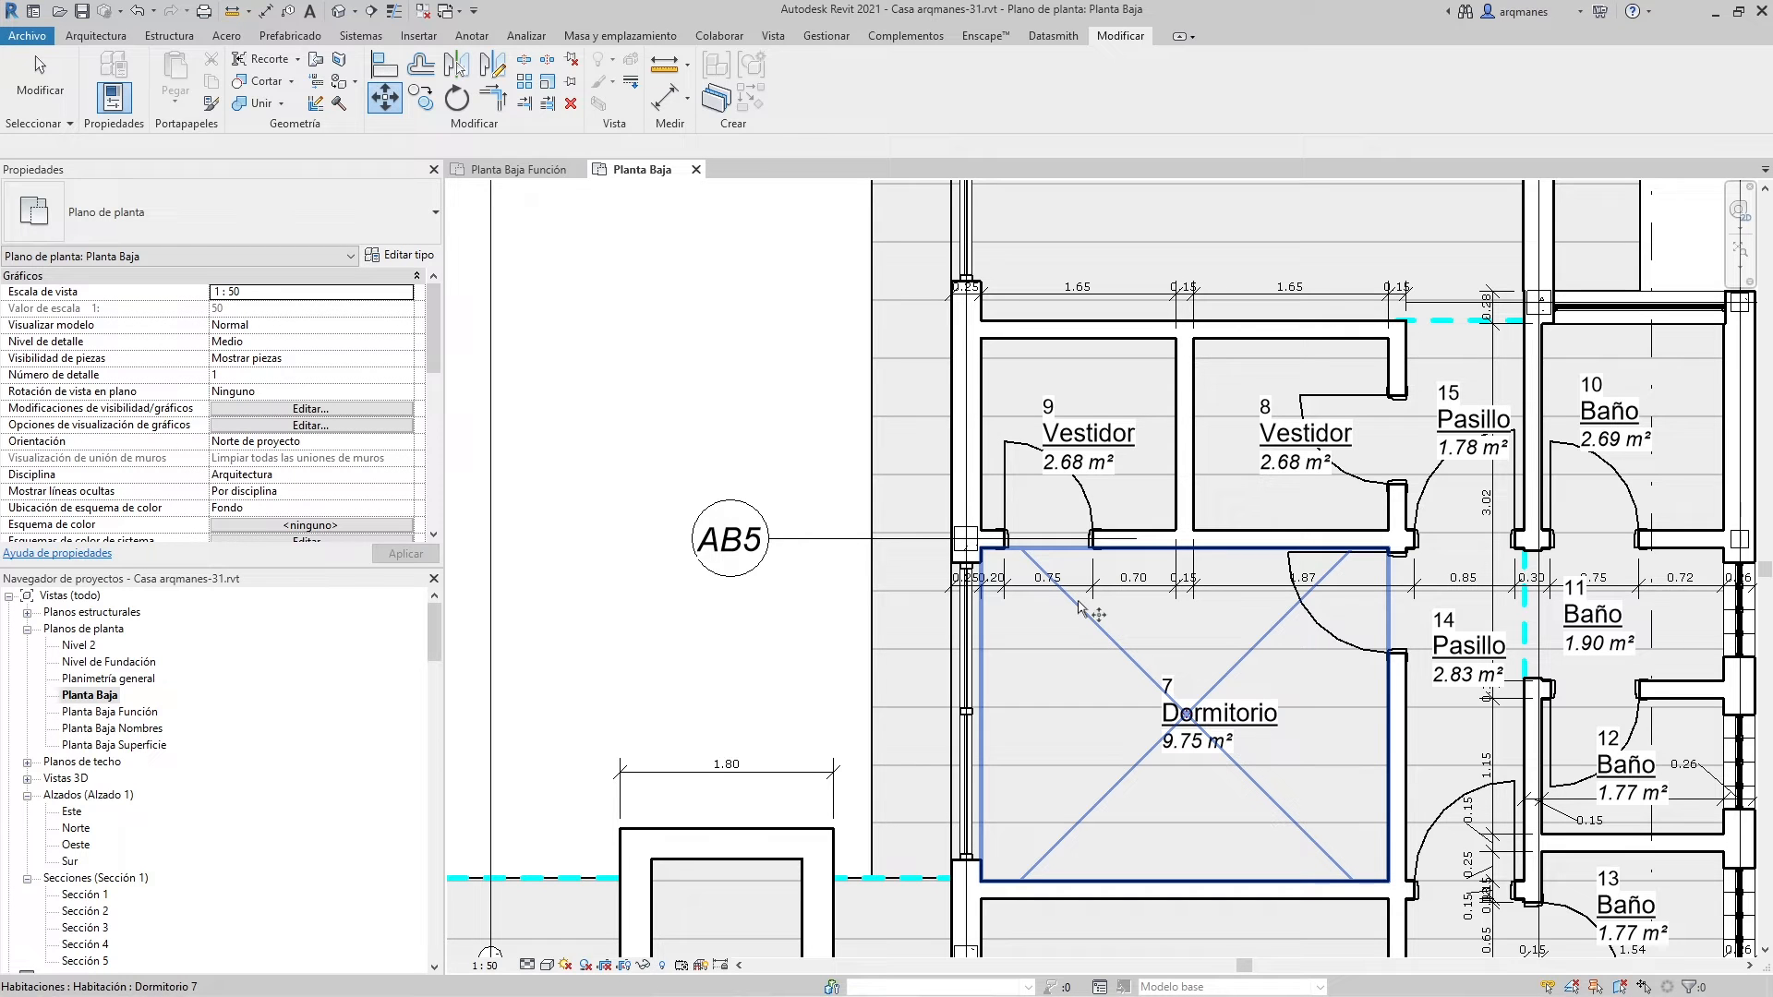
pyautogui.scroll(-4, 1080, 605)
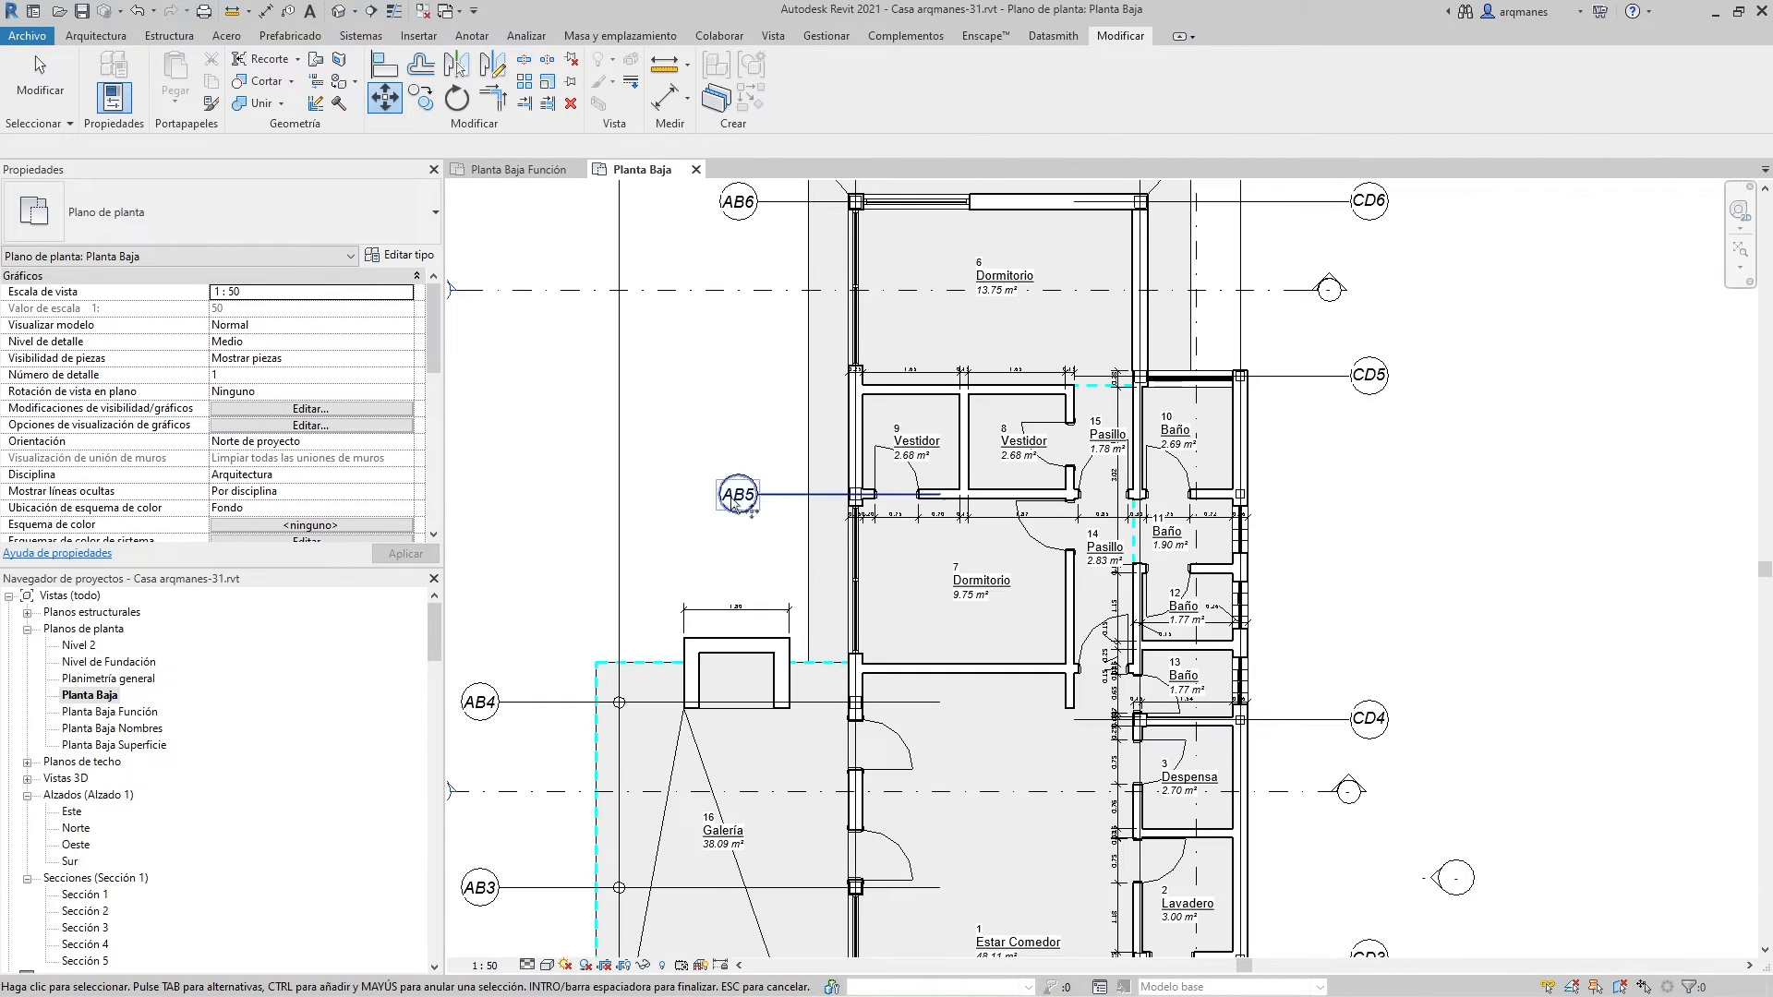
pyautogui.scroll(5, 815, 600)
pyautogui.scroll(3, 1075, 877)
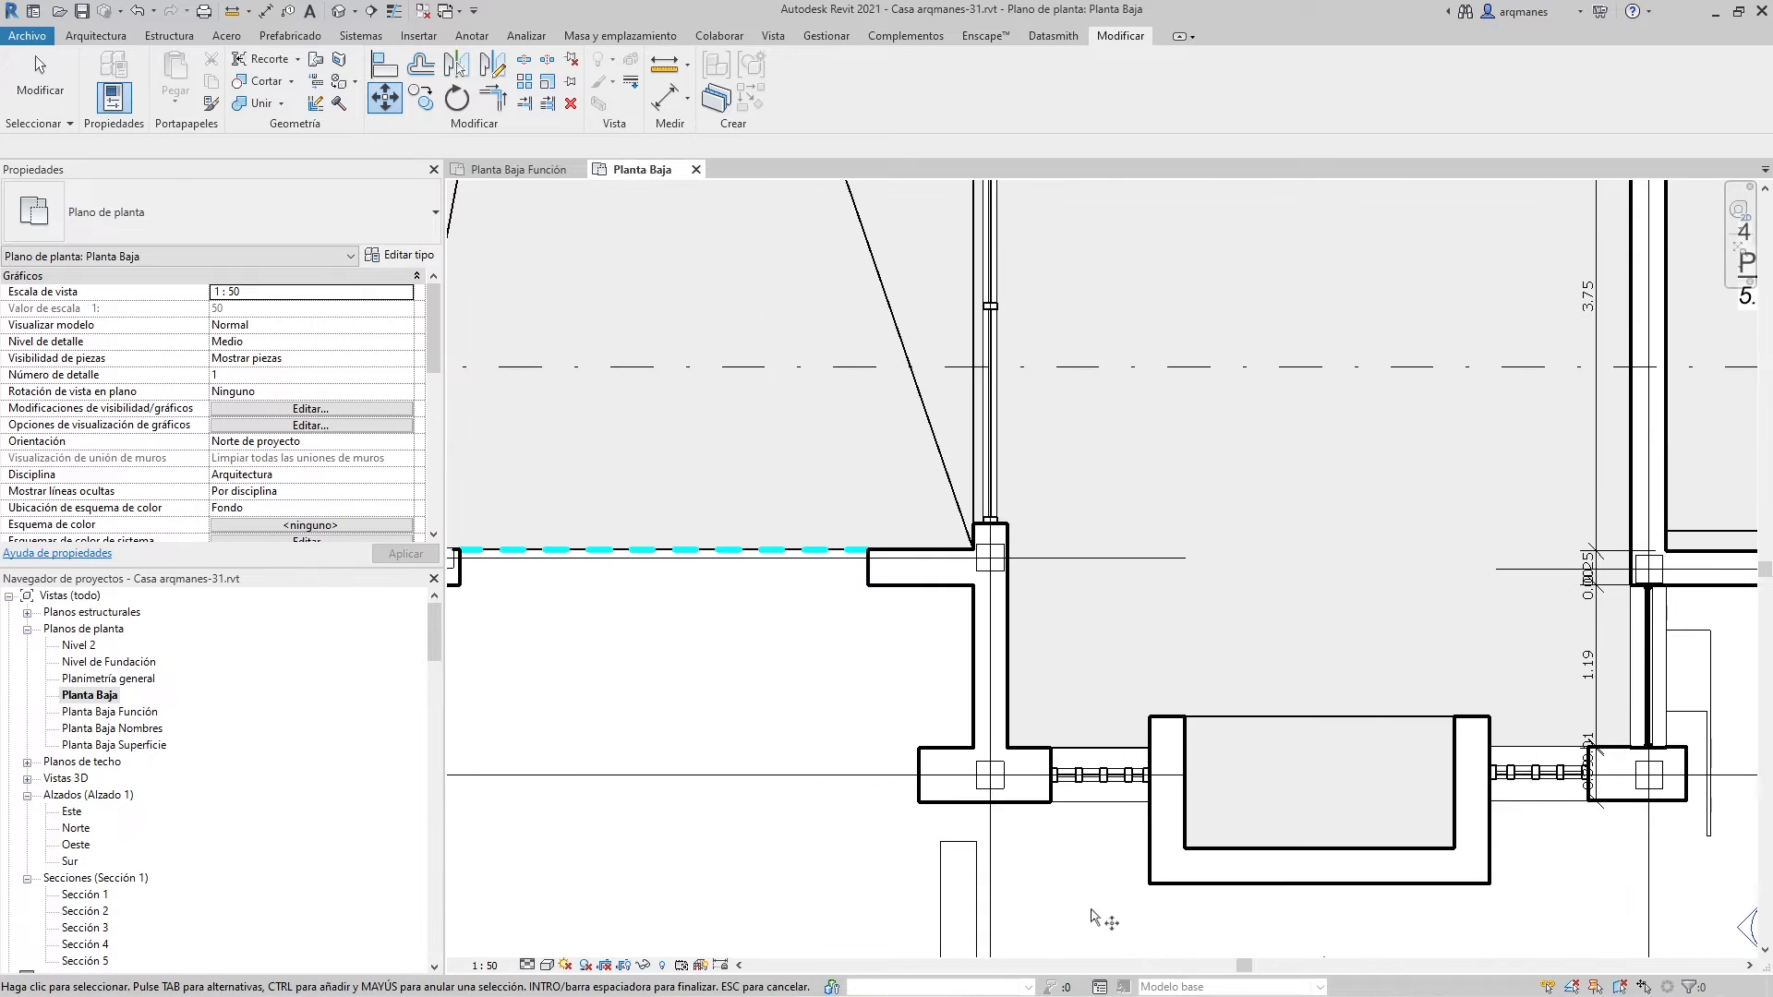
pyautogui.press('v')
pyautogui.press('g')
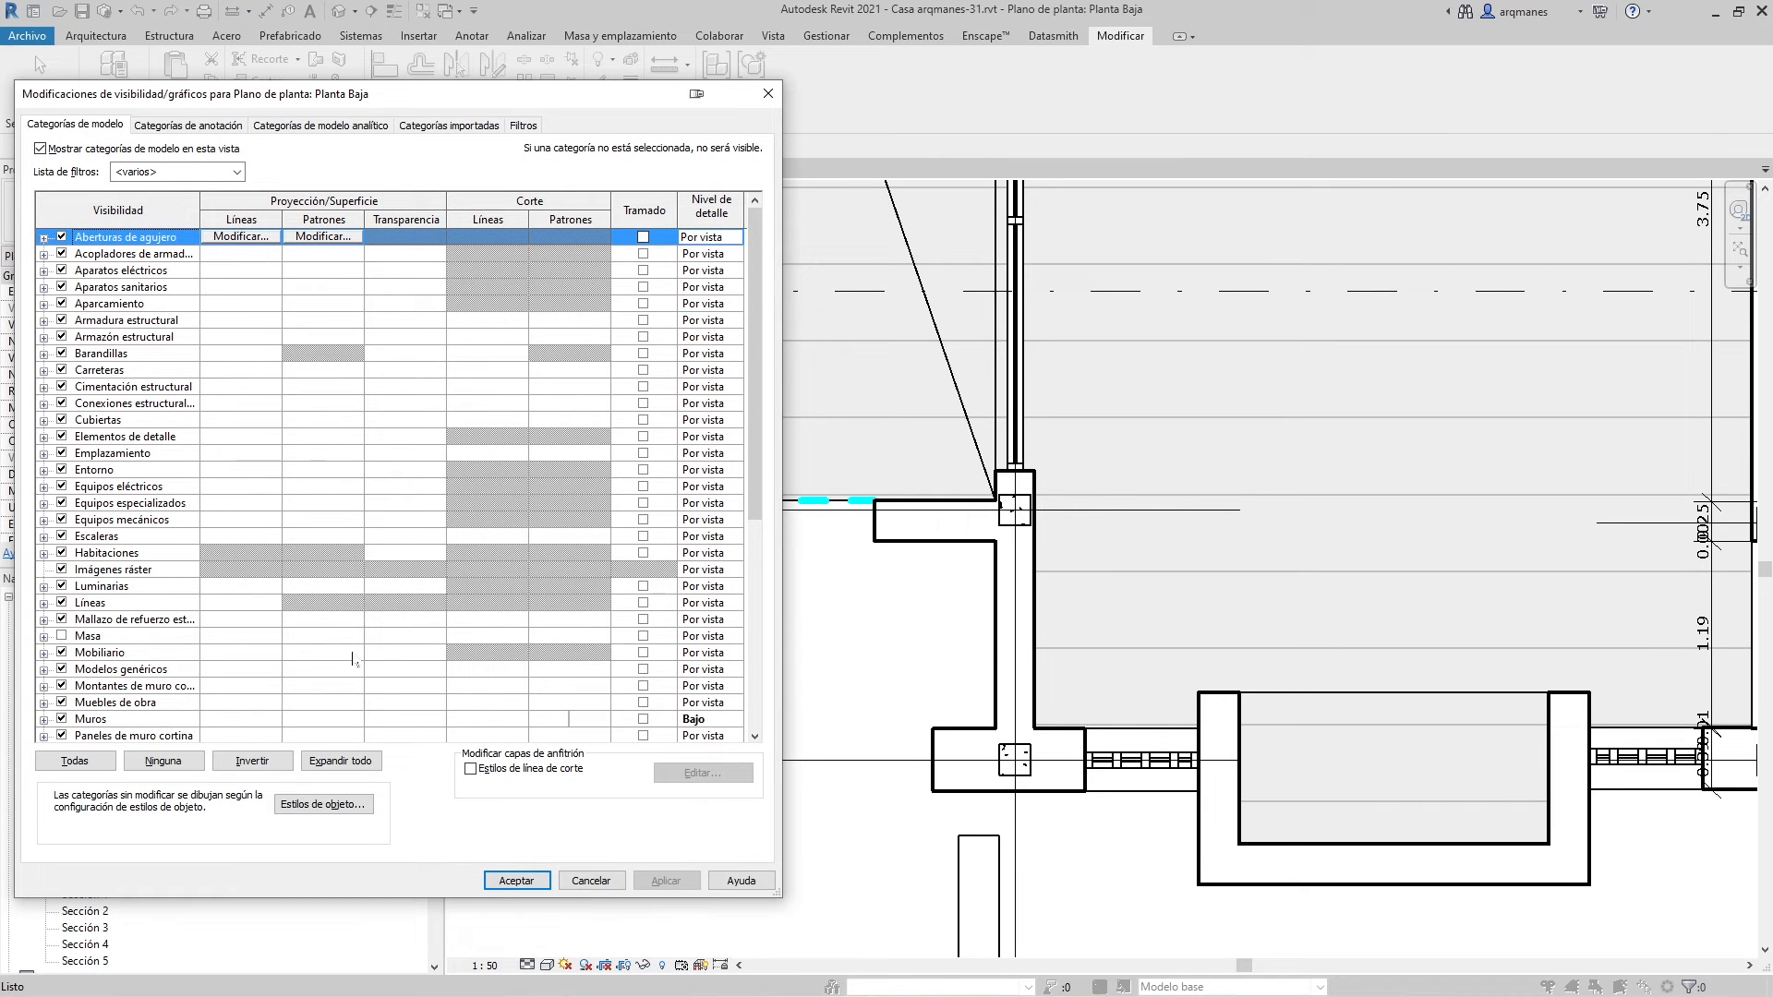
pyautogui.scroll(-7, 353, 658)
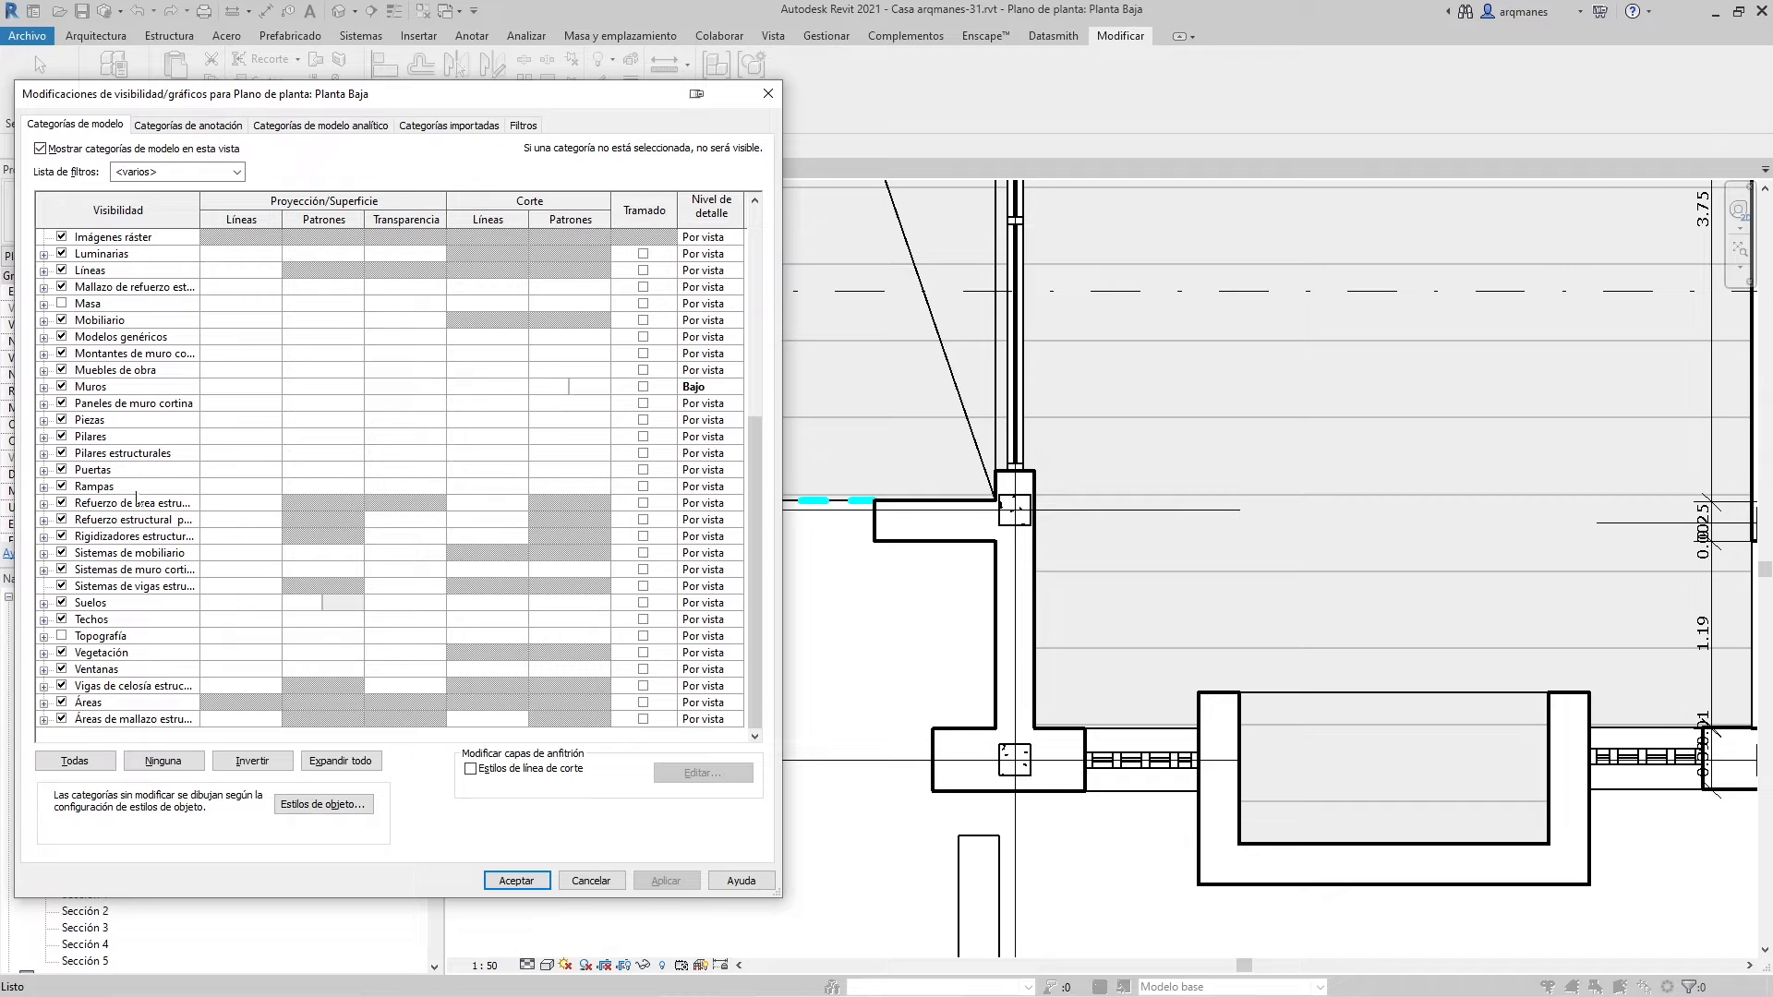
pyautogui.click(62, 454)
pyautogui.click(666, 880)
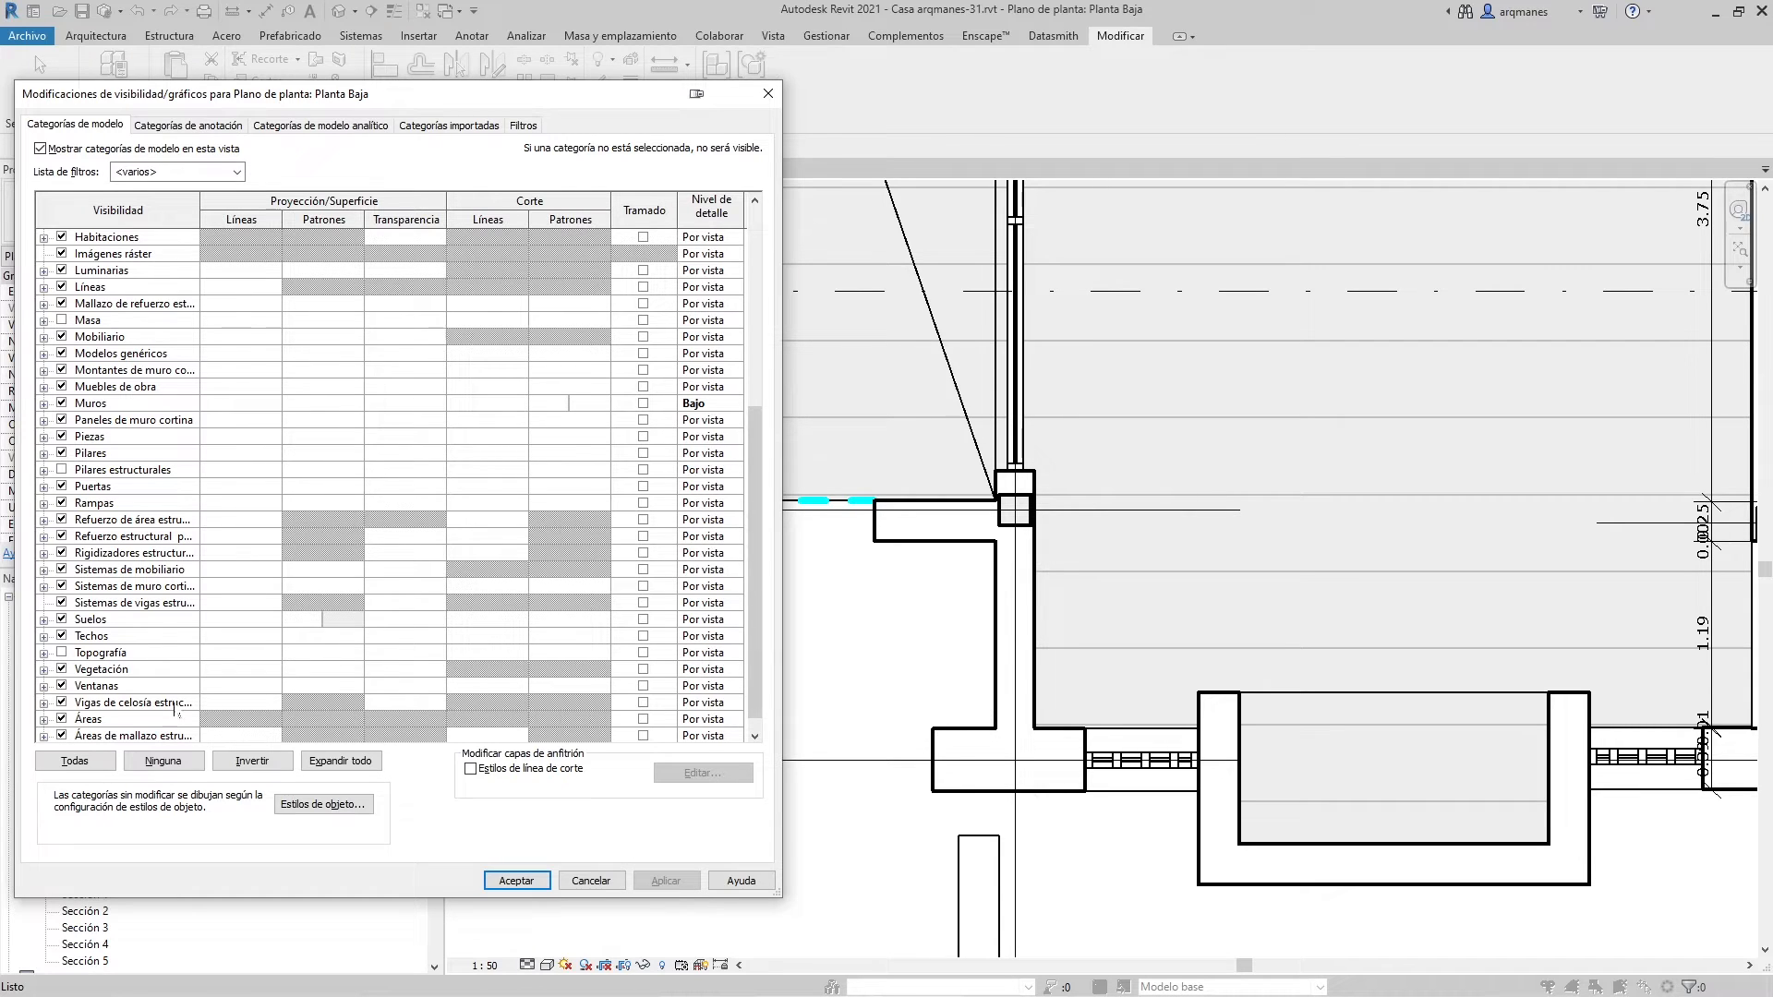
pyautogui.click(62, 470)
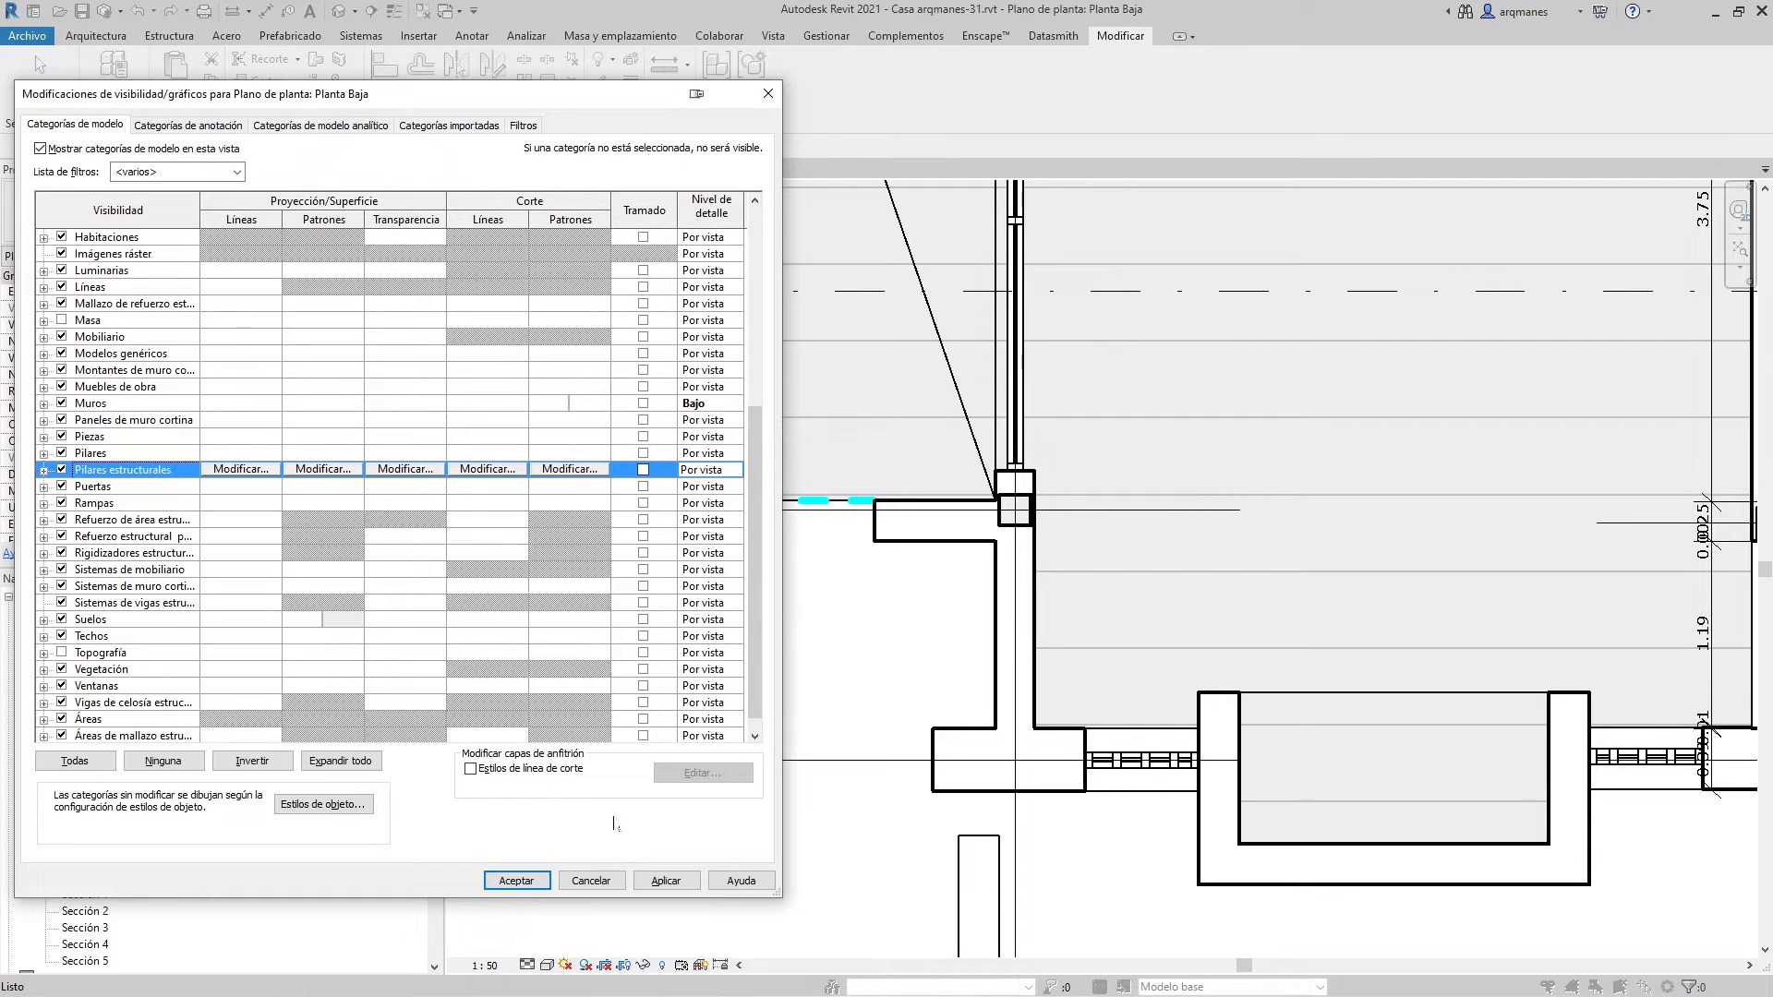
pyautogui.click(664, 881)
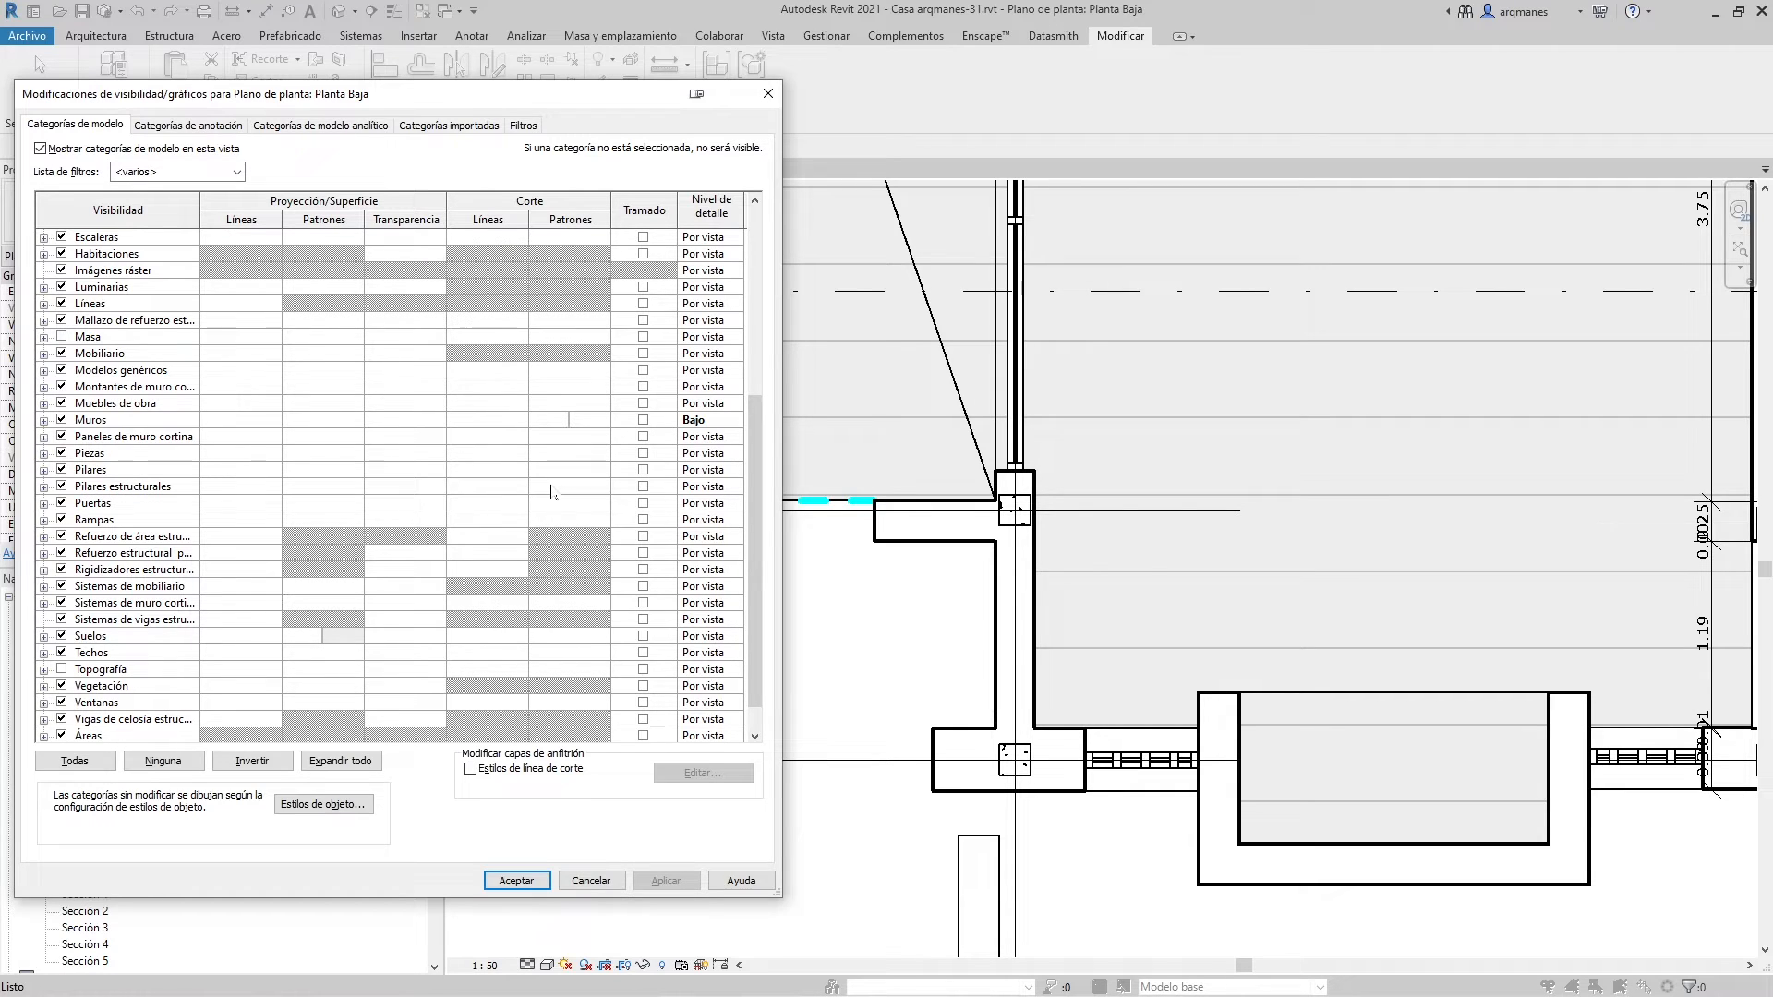
# Set the cut line weight of the Pilares estructurales category to 4 and apply it
pyautogui.click(499, 494)
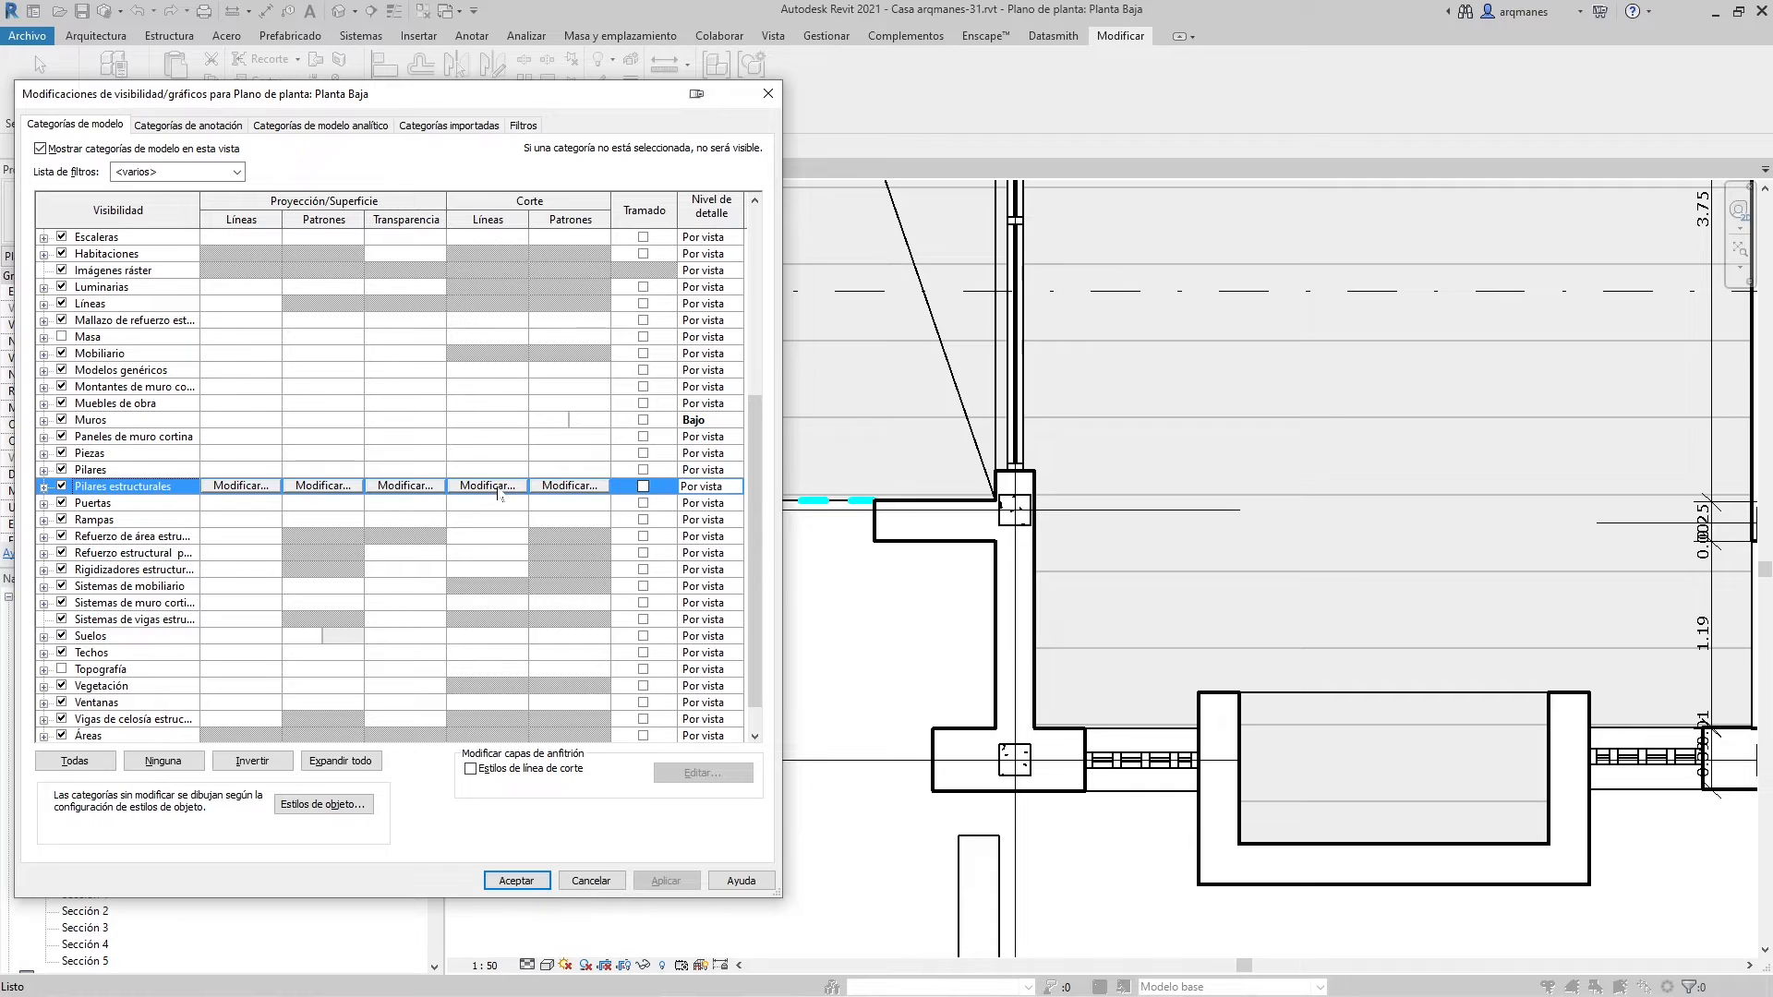
pyautogui.click(499, 494)
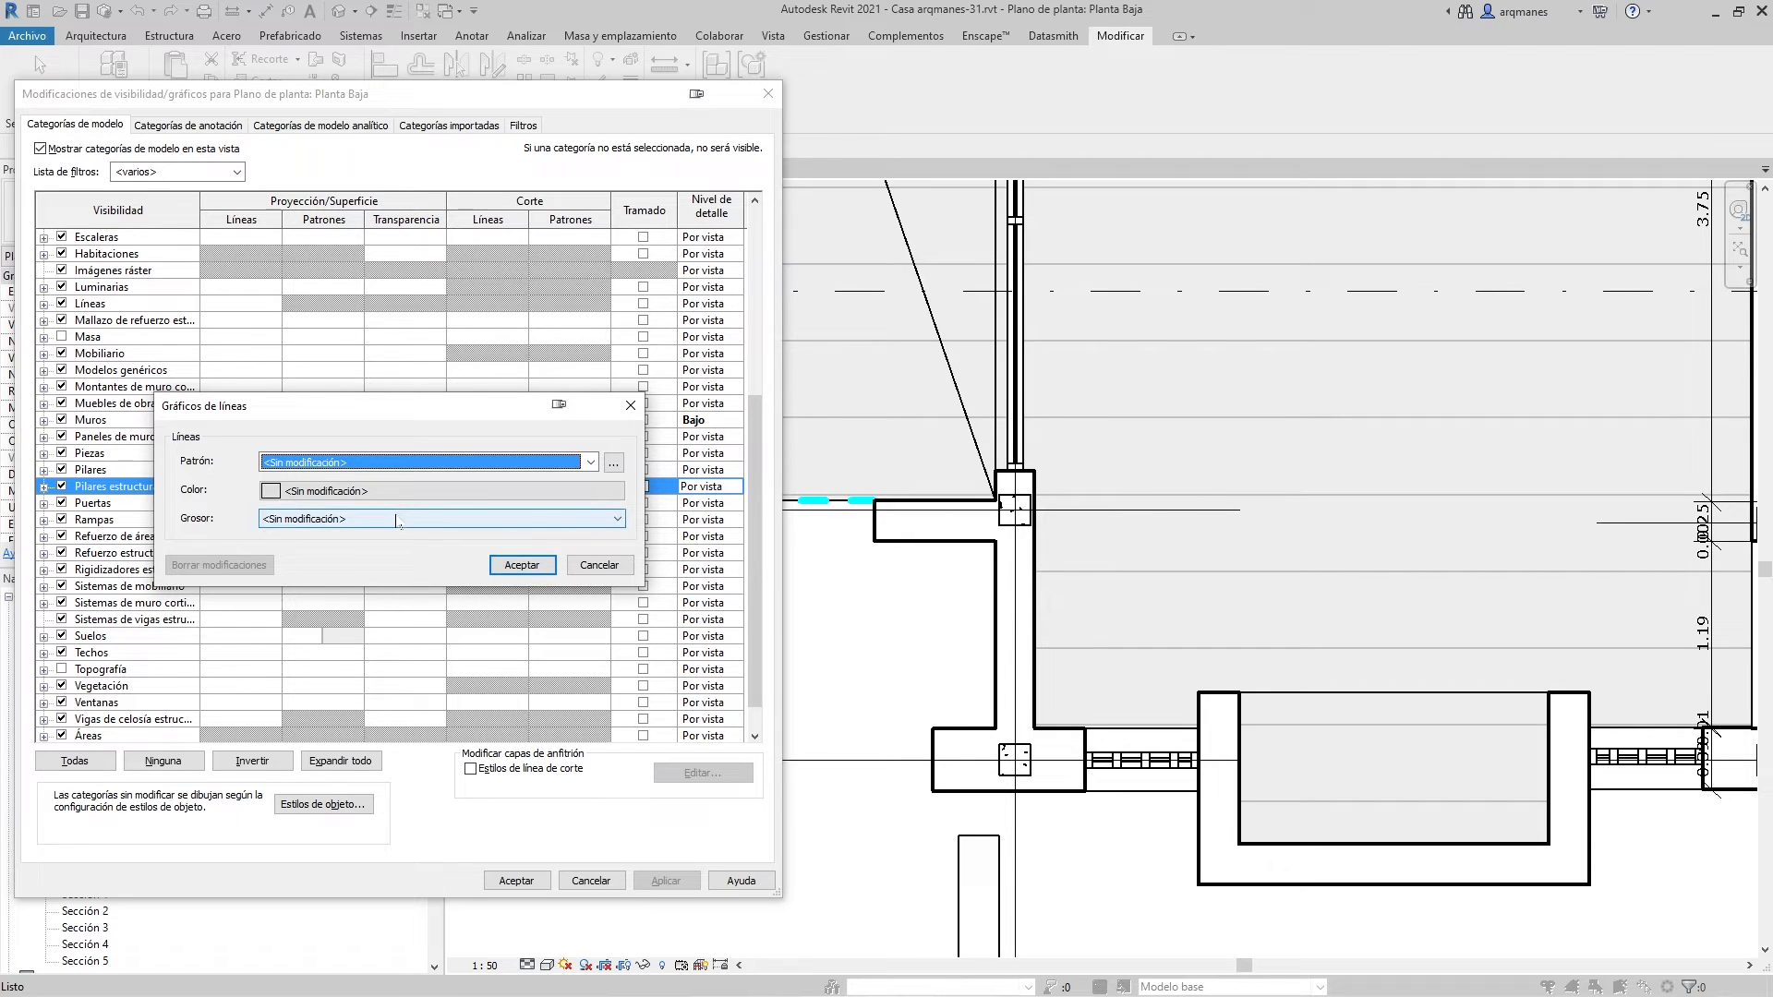
pyautogui.click(397, 519)
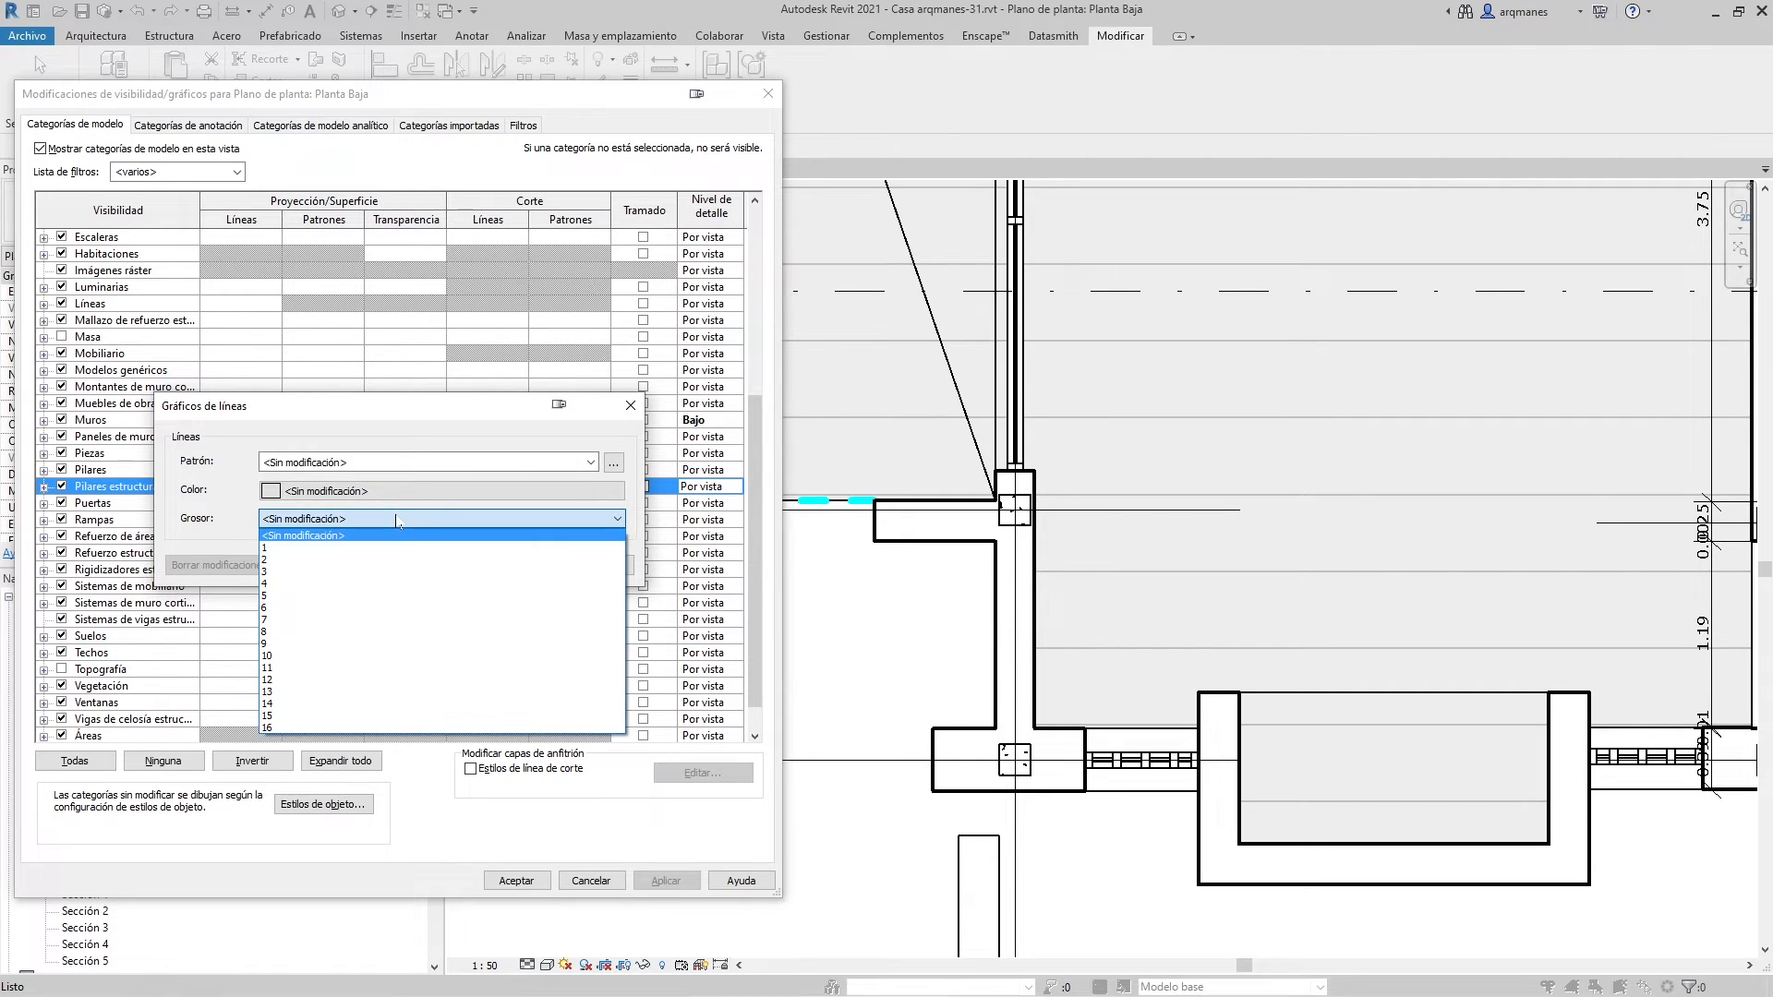
pyautogui.click(380, 584)
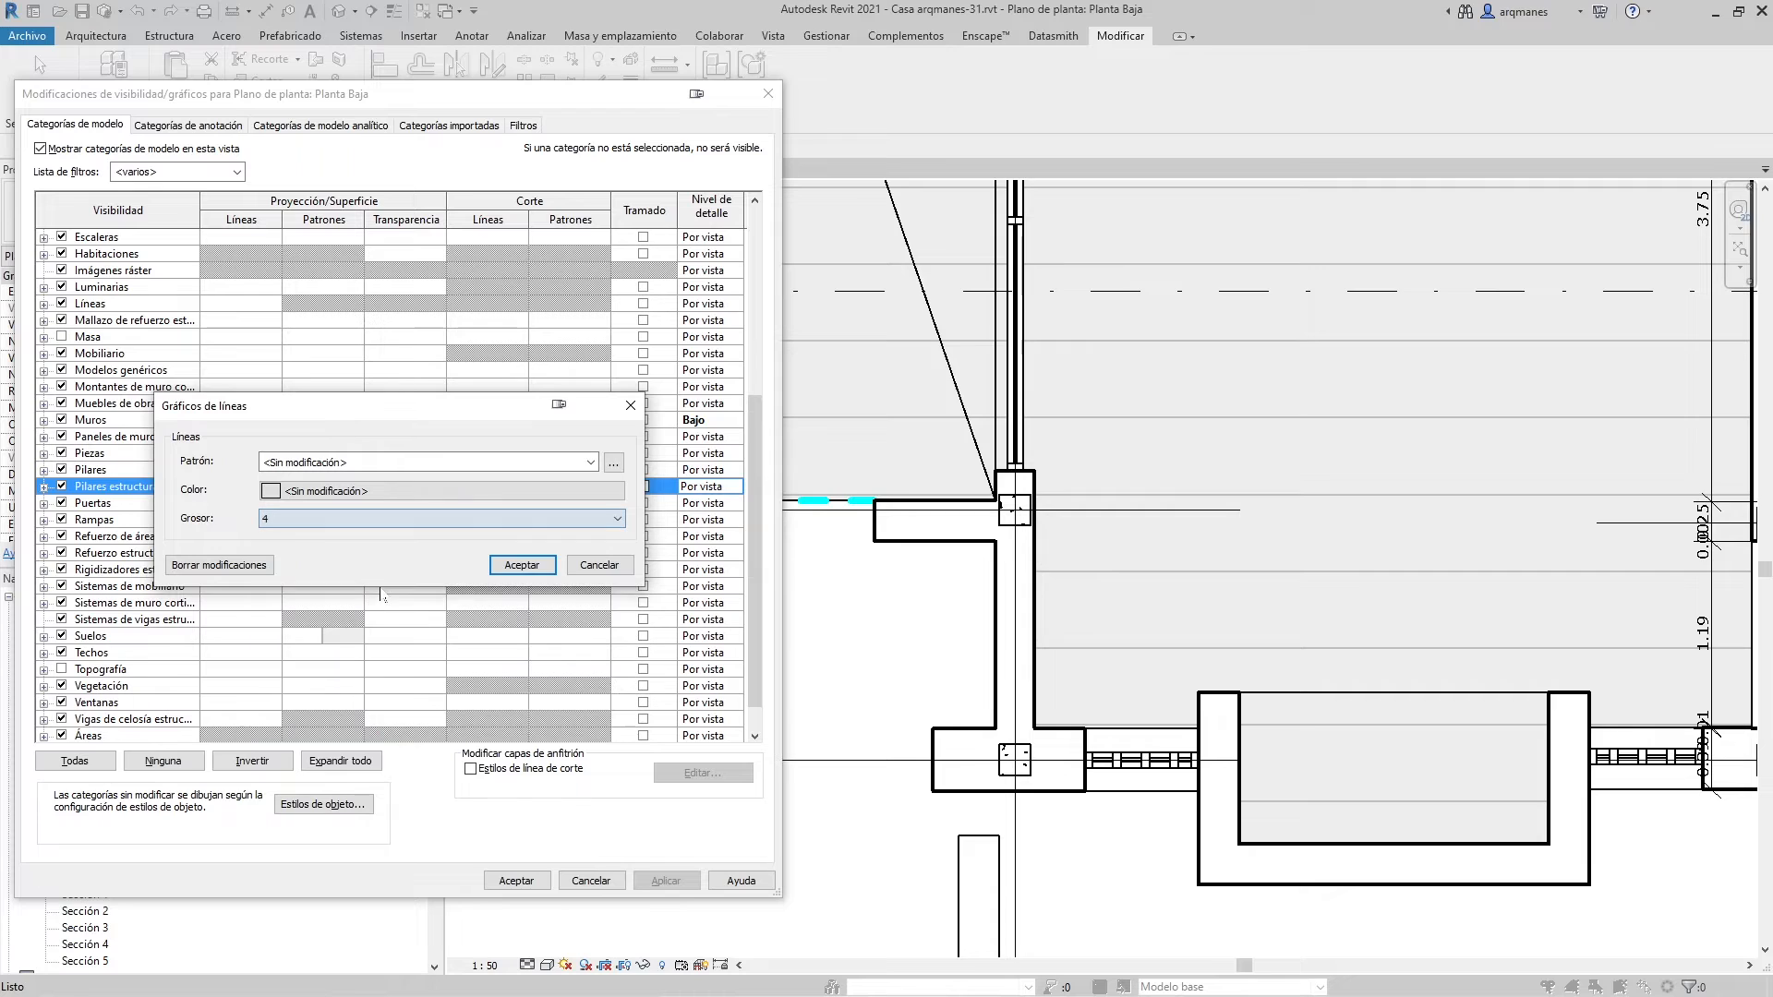
pyautogui.click(522, 566)
pyautogui.click(682, 882)
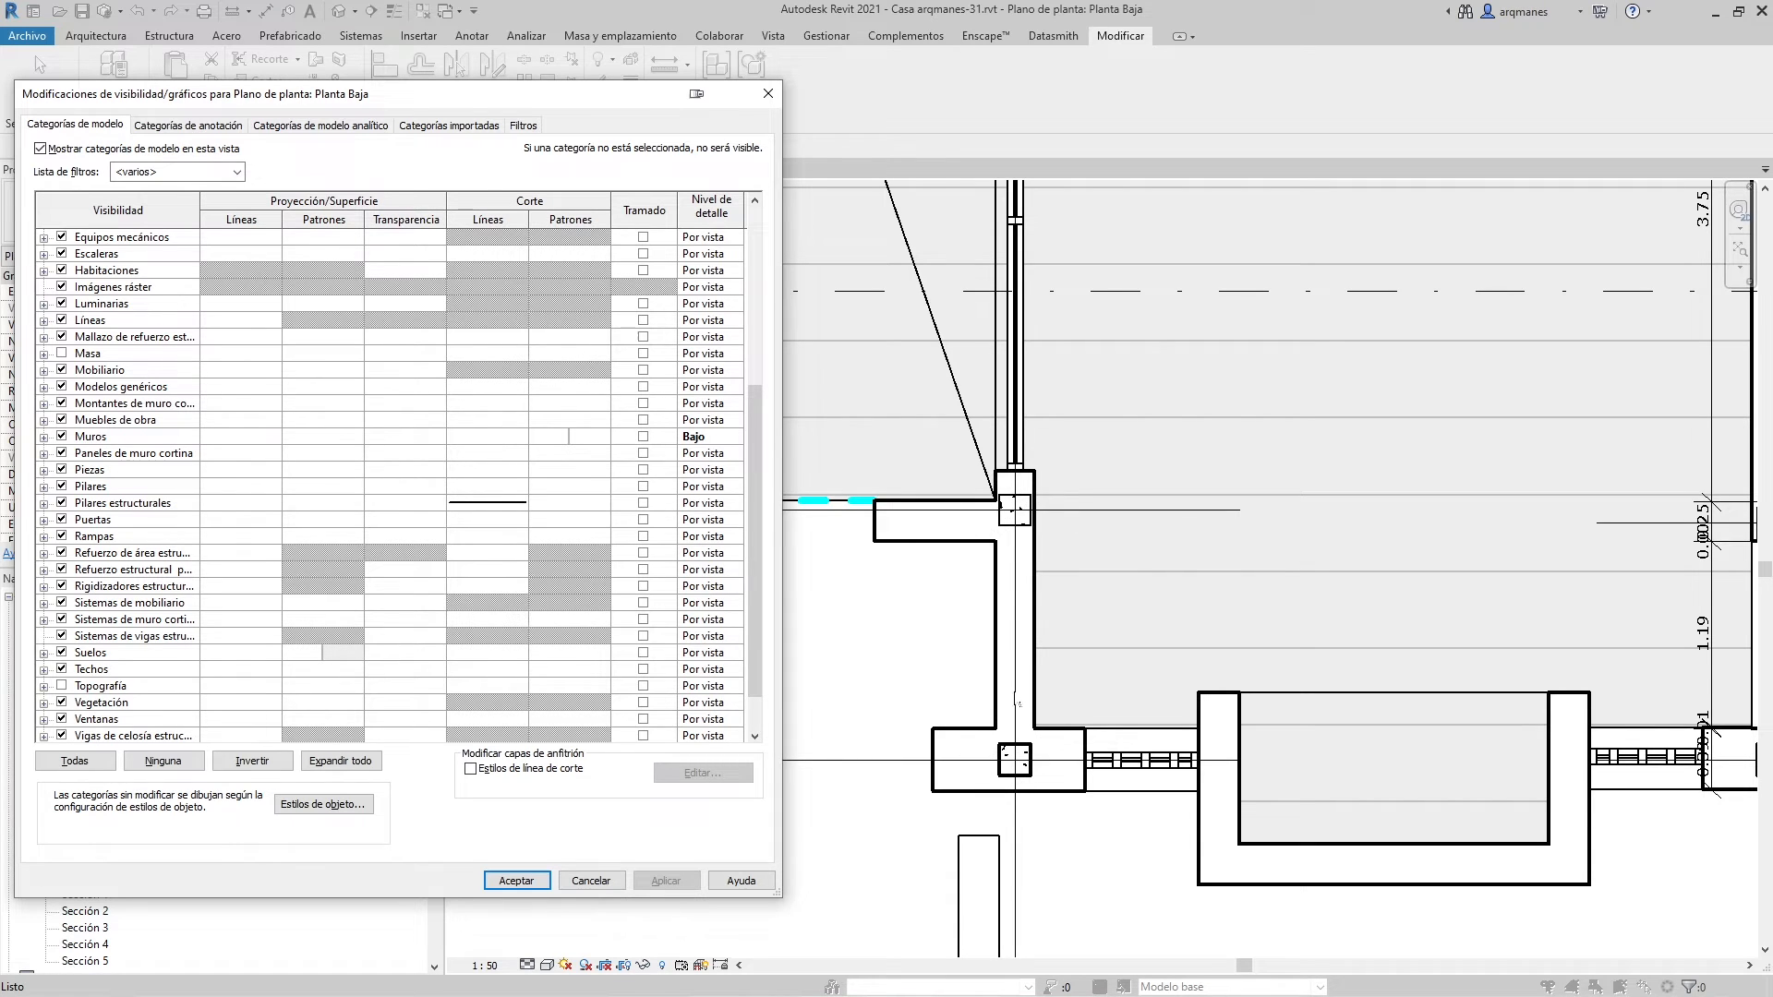
# Set the cut foreground pattern of Pilares estructurales to the solid fill in Negro and apply it
pyautogui.click(583, 506)
pyautogui.click(583, 503)
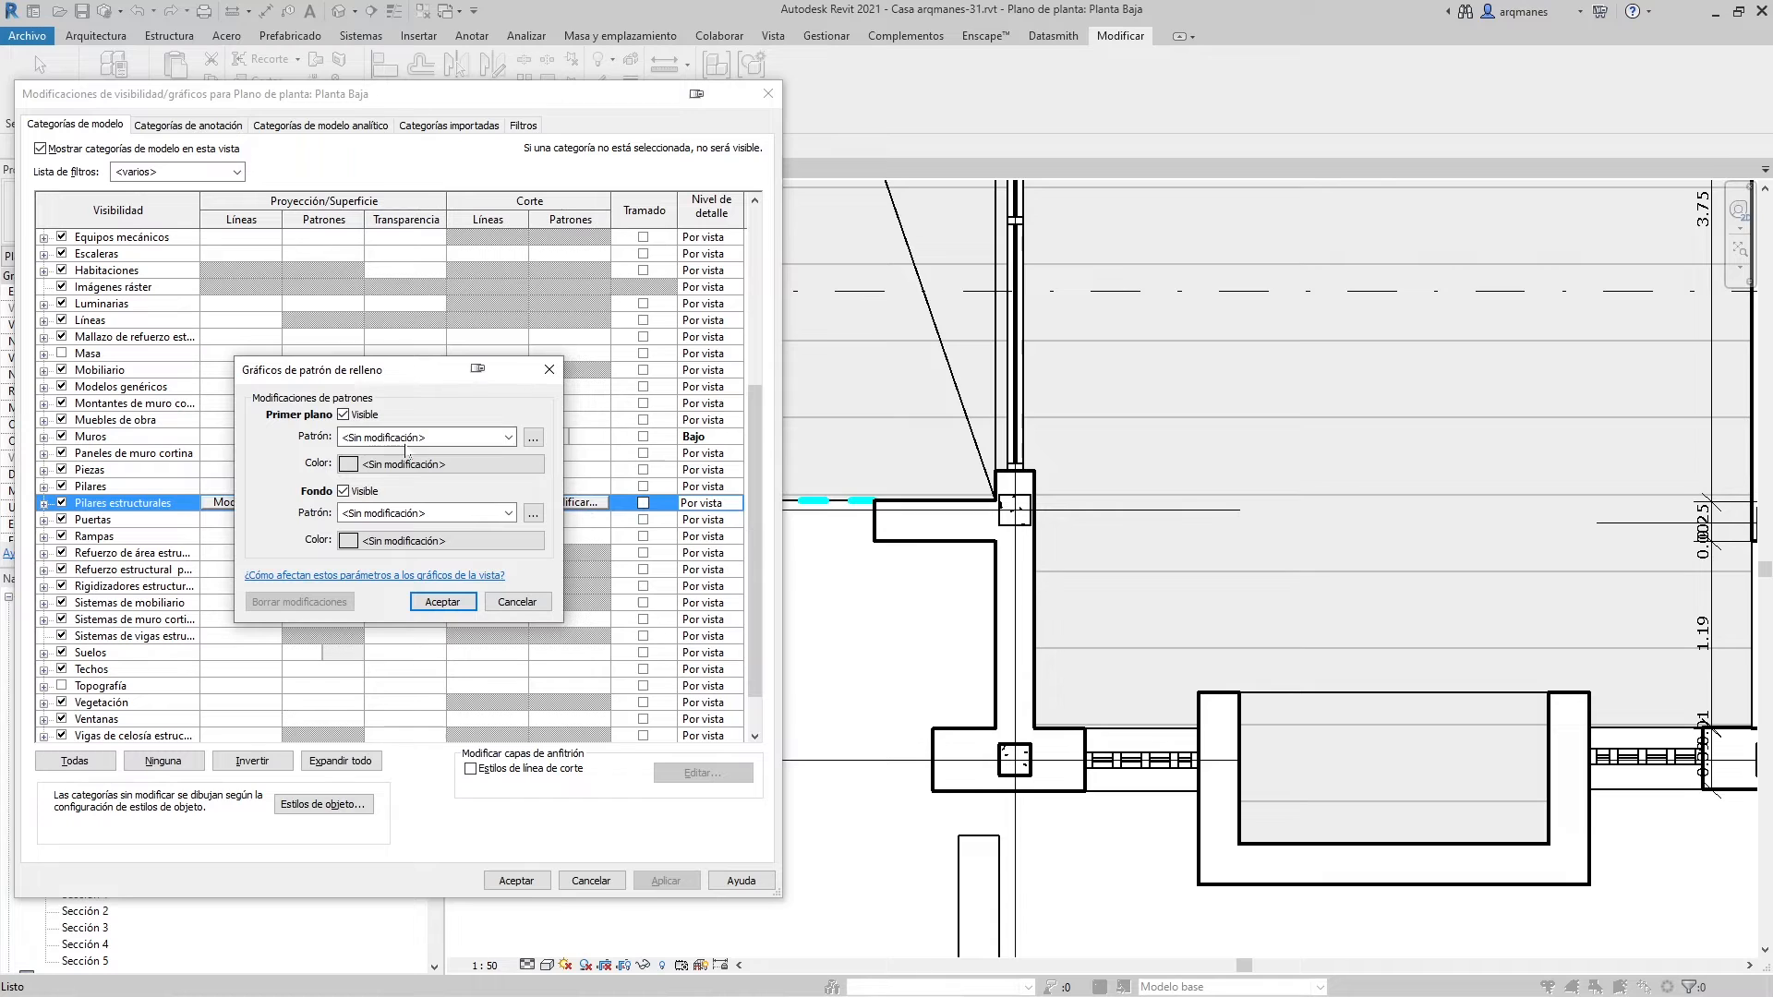
pyautogui.click(466, 439)
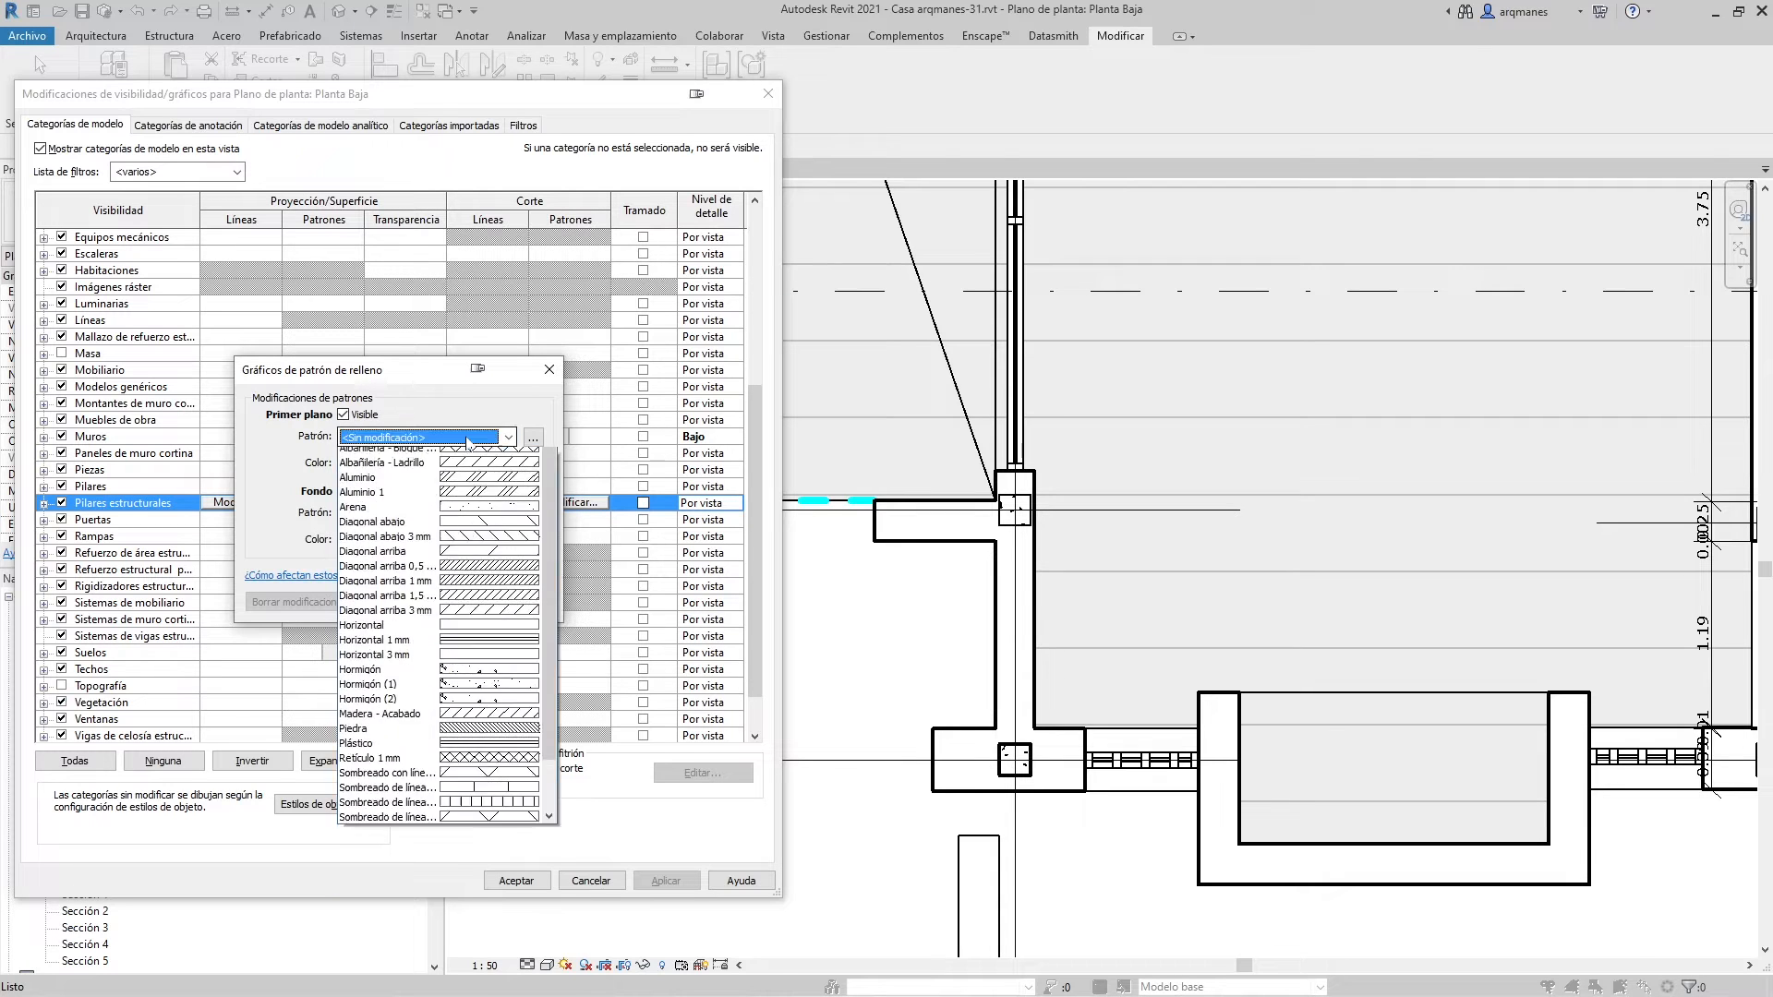
pyautogui.scroll(2, 391, 484)
pyautogui.click(388, 477)
pyautogui.click(385, 467)
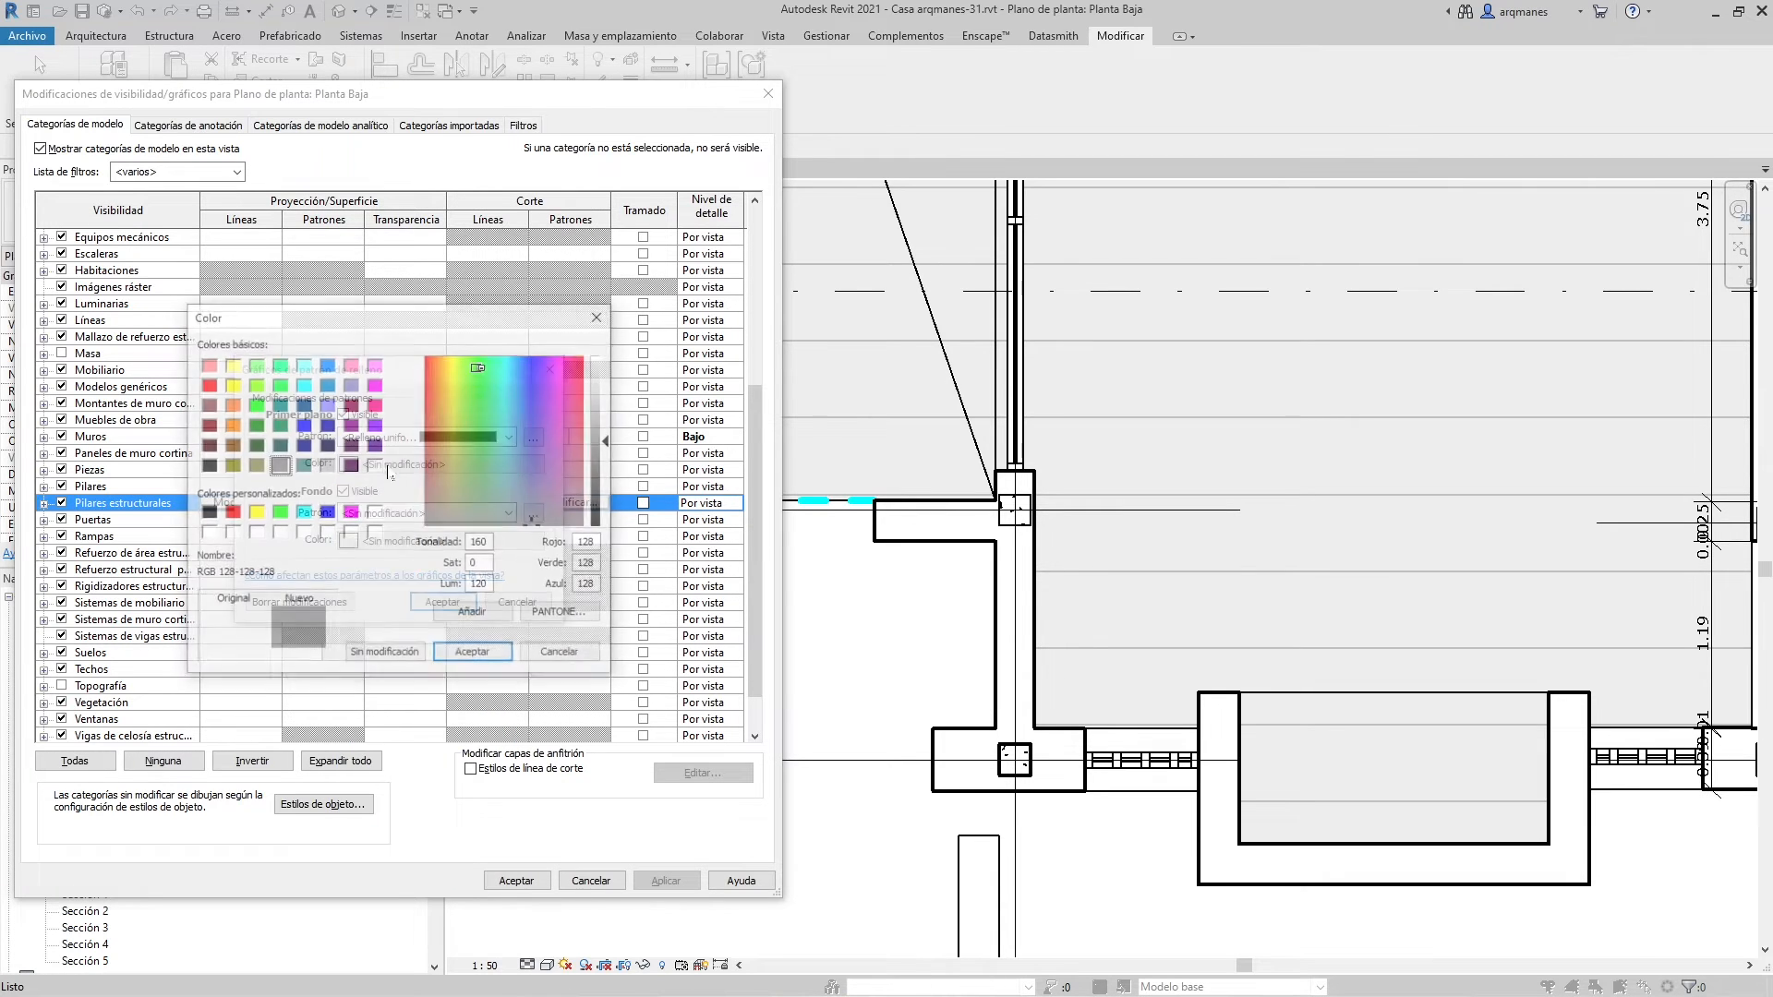
pyautogui.click(211, 526)
pyautogui.click(453, 649)
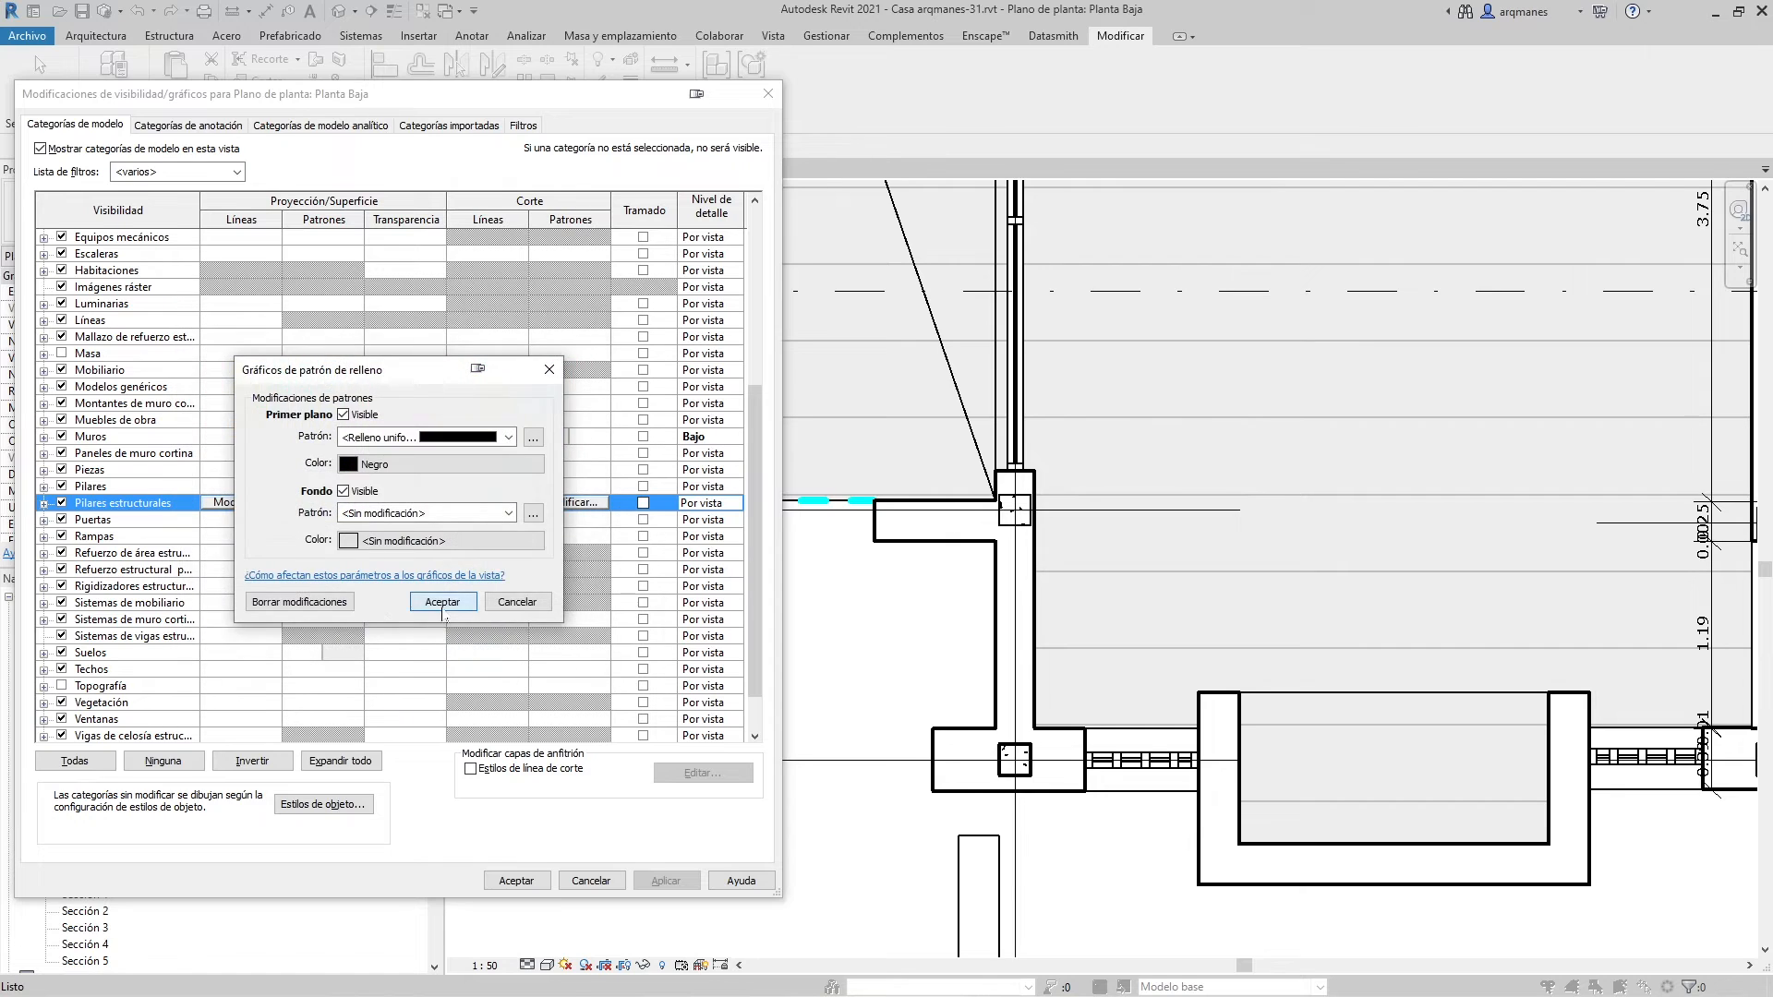
pyautogui.click(442, 602)
pyautogui.click(666, 880)
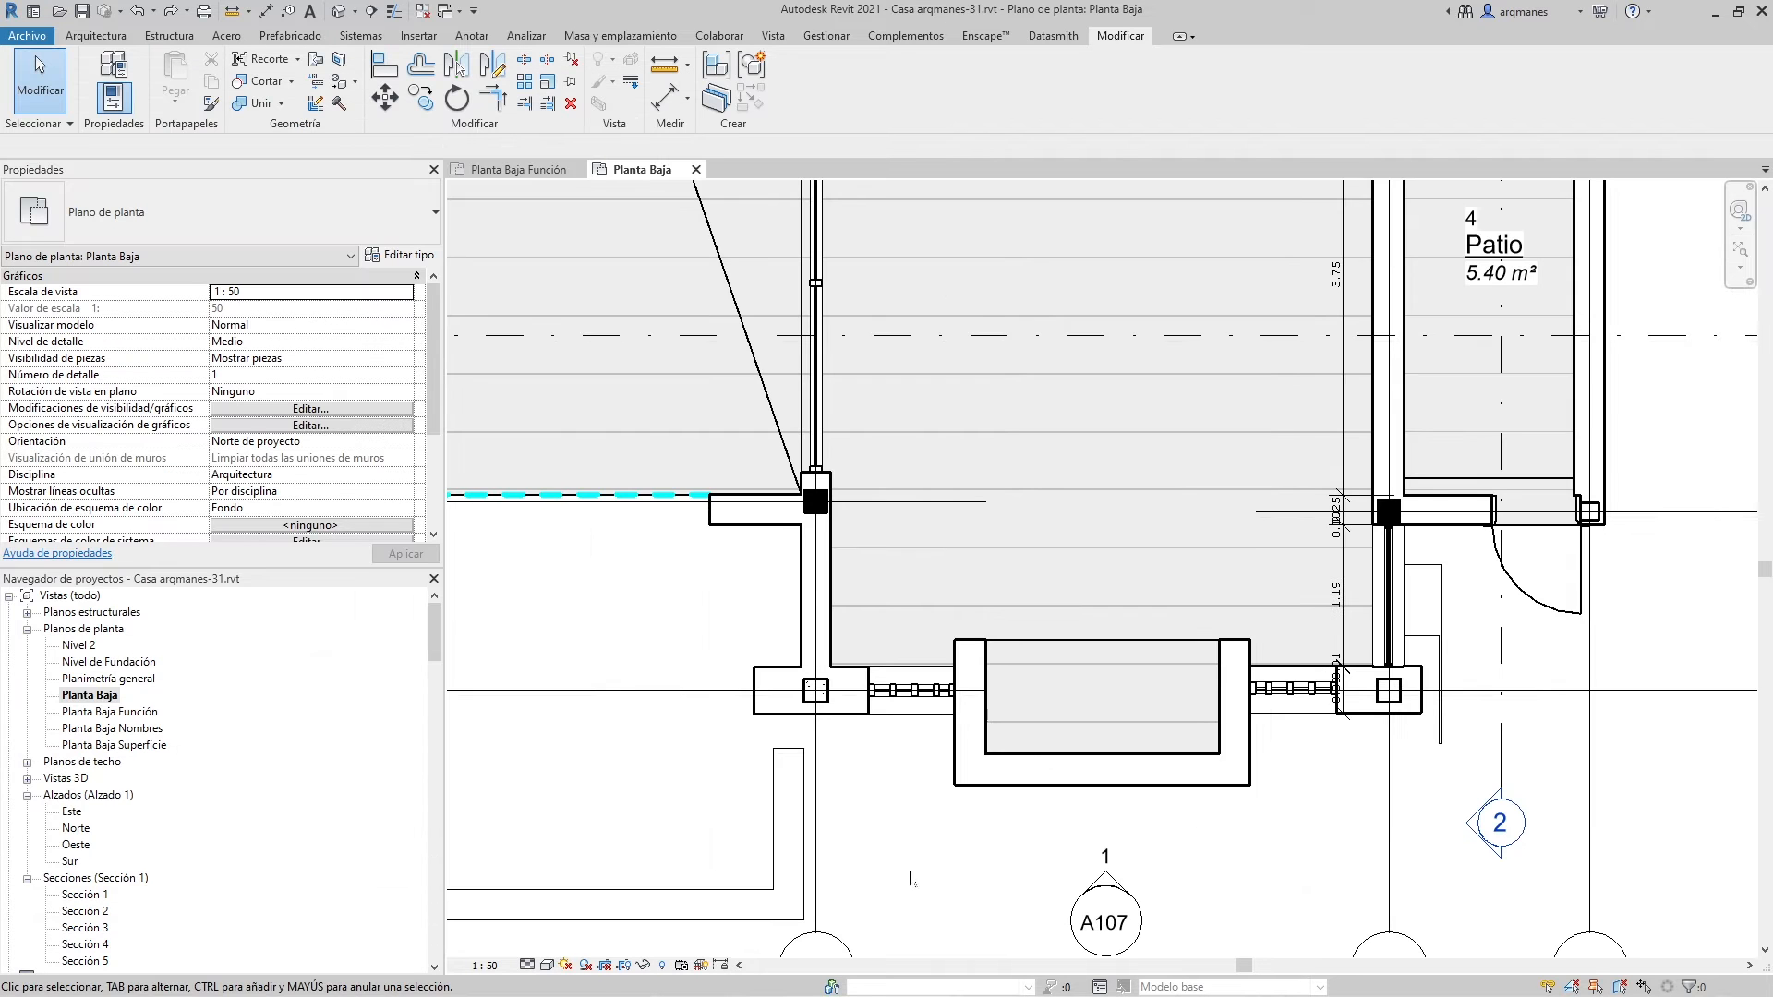
# Join the structural pillar at axes B and AB1 with the 40 cm wall around it
pyautogui.moveTo(565, 616); pyautogui.dragTo(645, 627, button='middle')
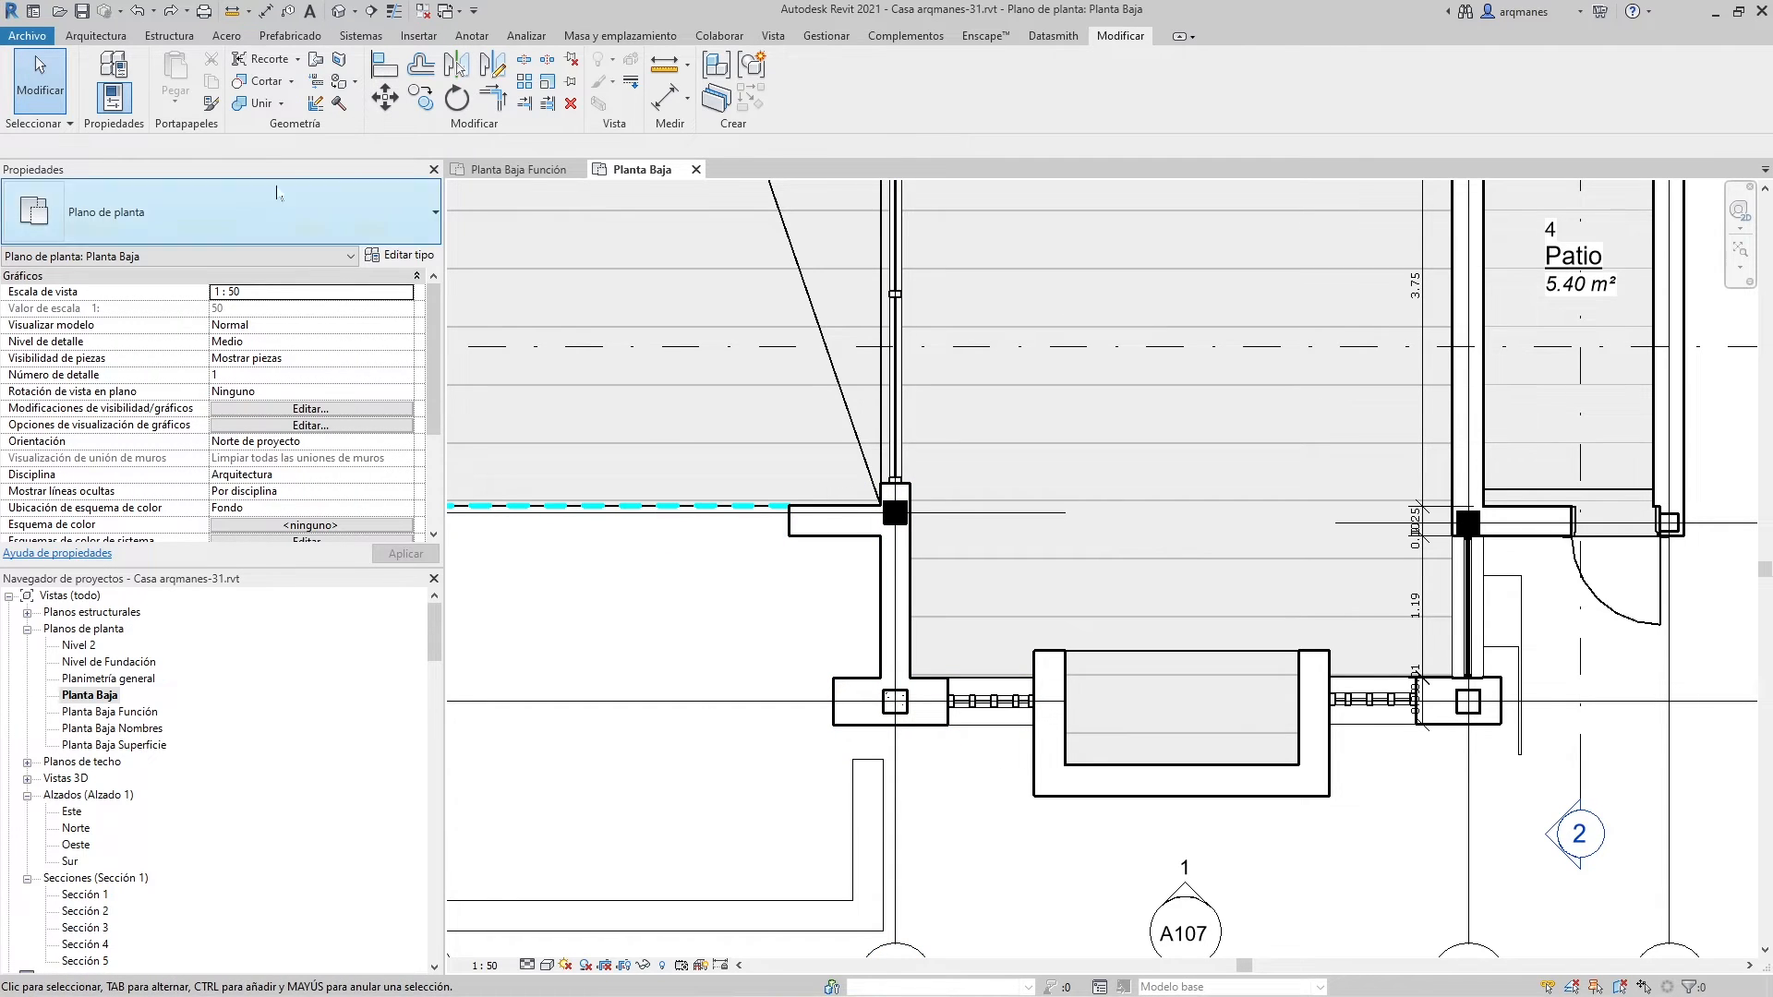
pyautogui.click(263, 104)
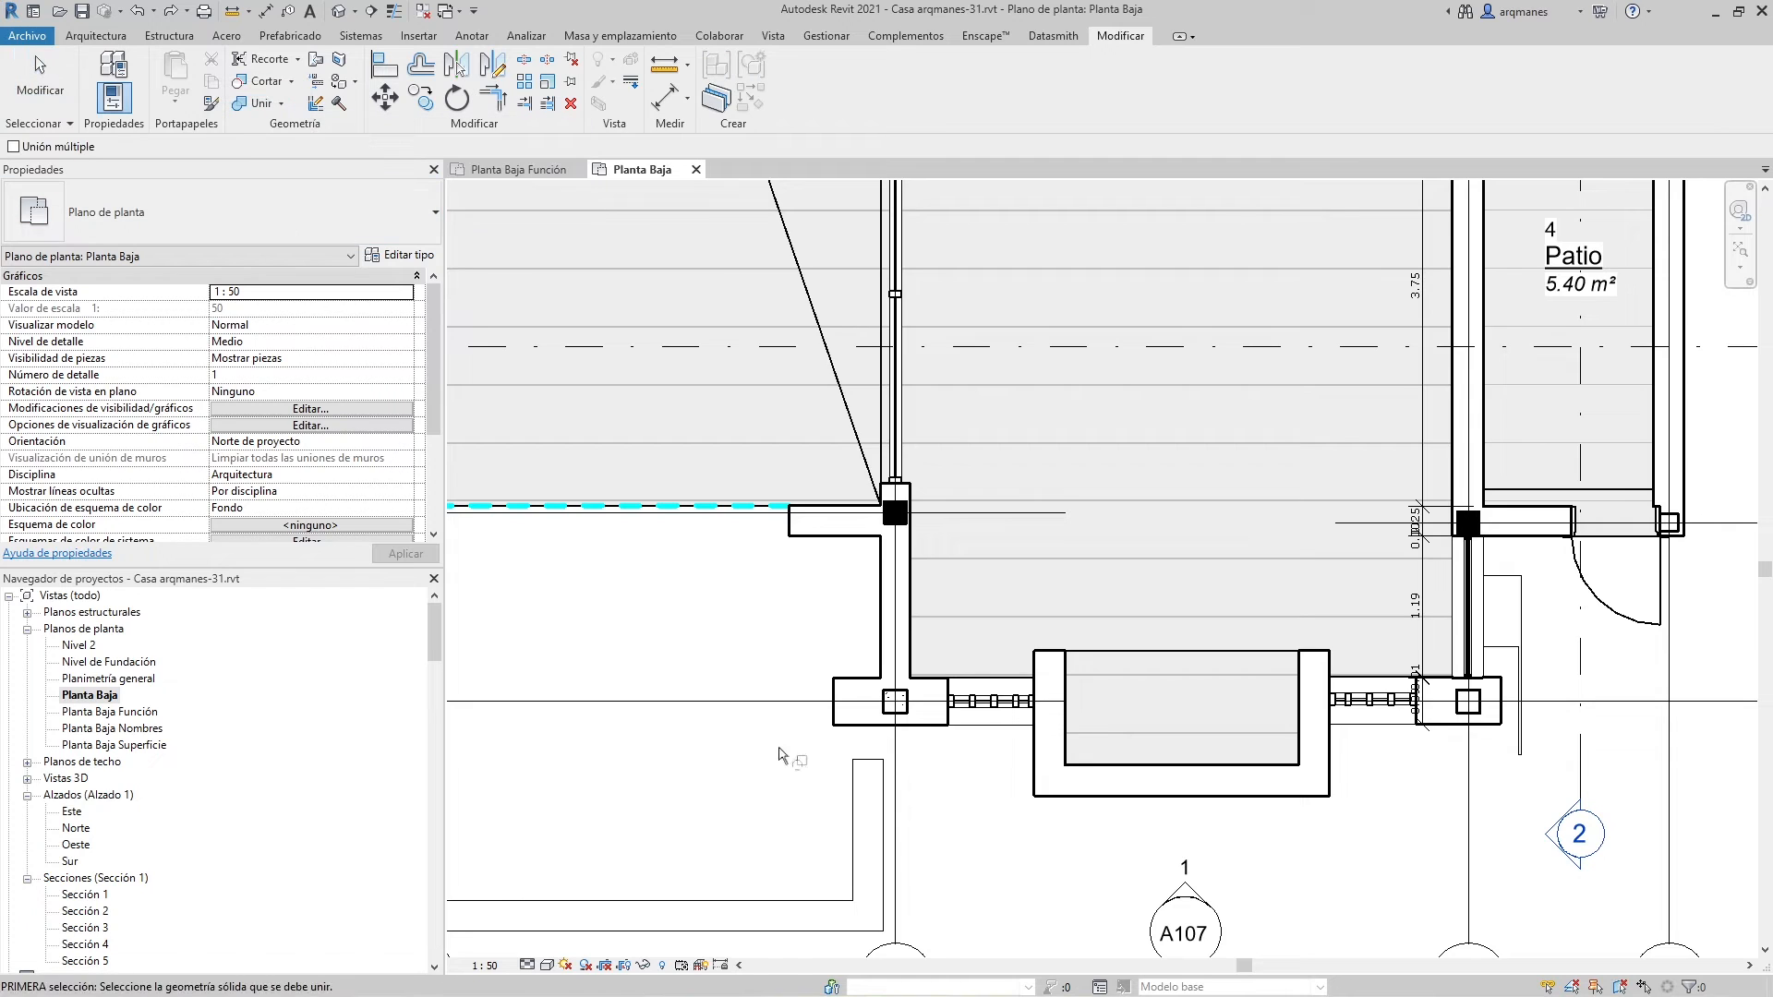
pyautogui.scroll(3, 903, 704)
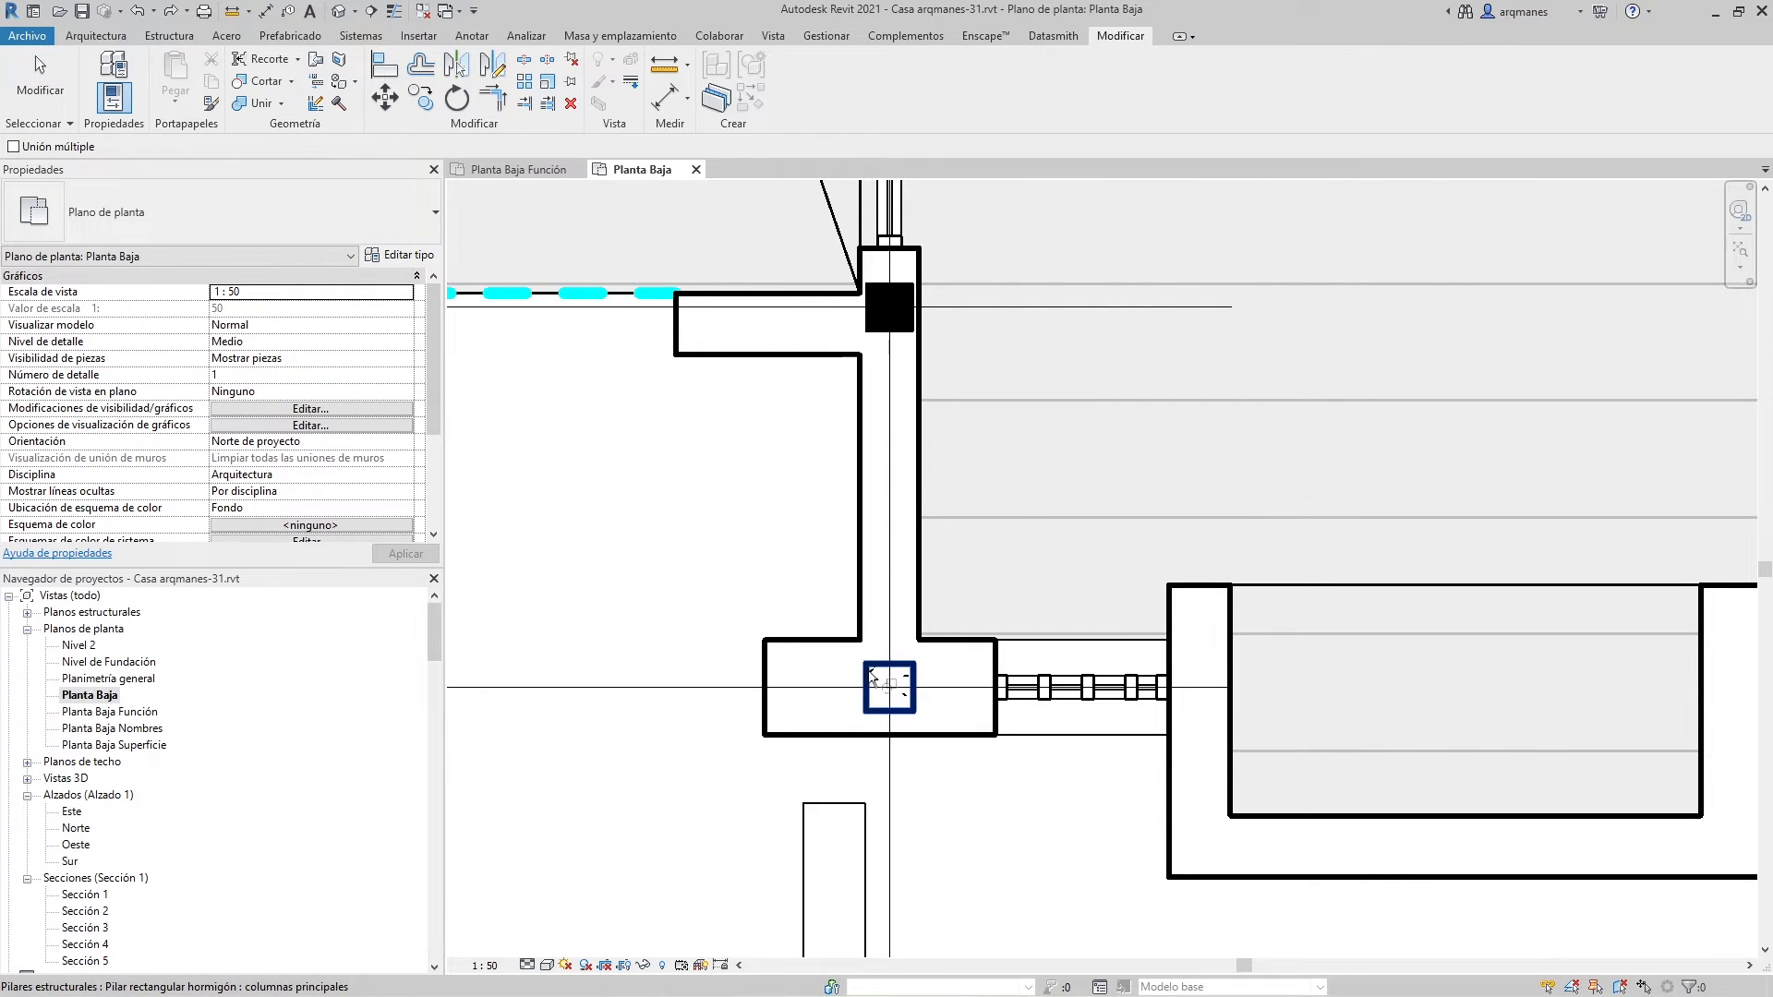
pyautogui.click(872, 674)
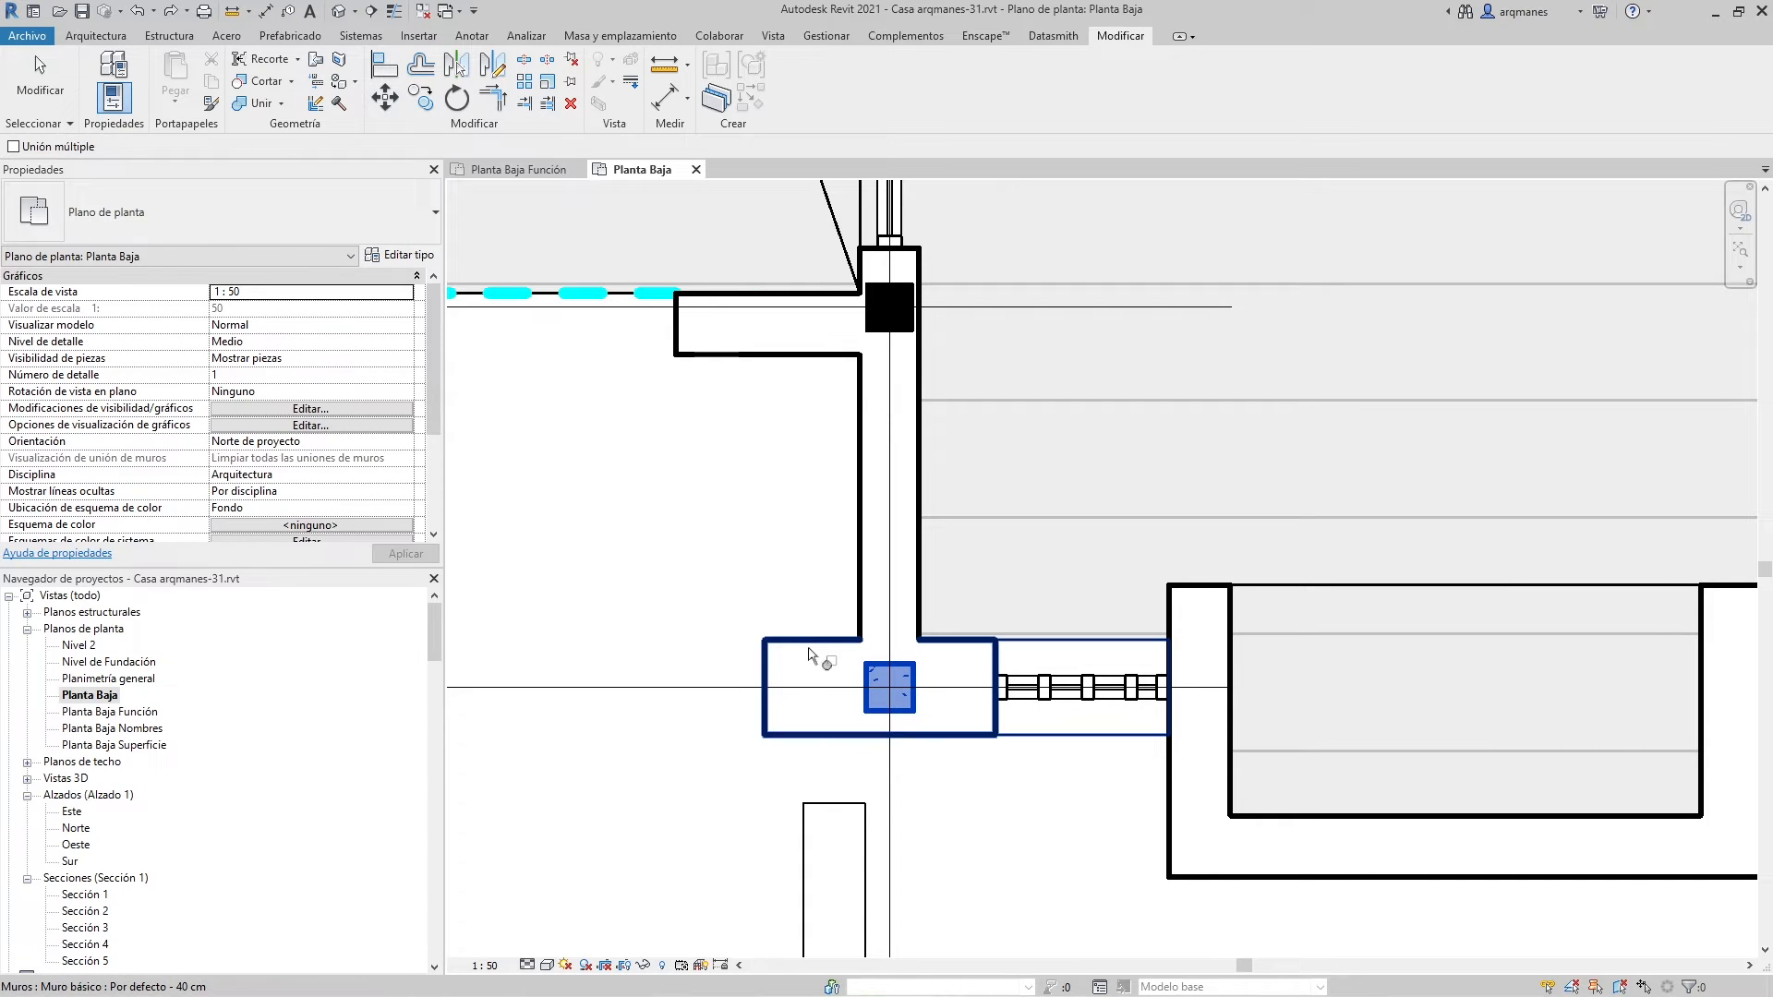
pyautogui.click(811, 652)
# Join the structural pillar at axes C and CD1 with its surrounding wall
pyautogui.scroll(-3, 596, 674)
pyautogui.scroll(5, 1052, 718)
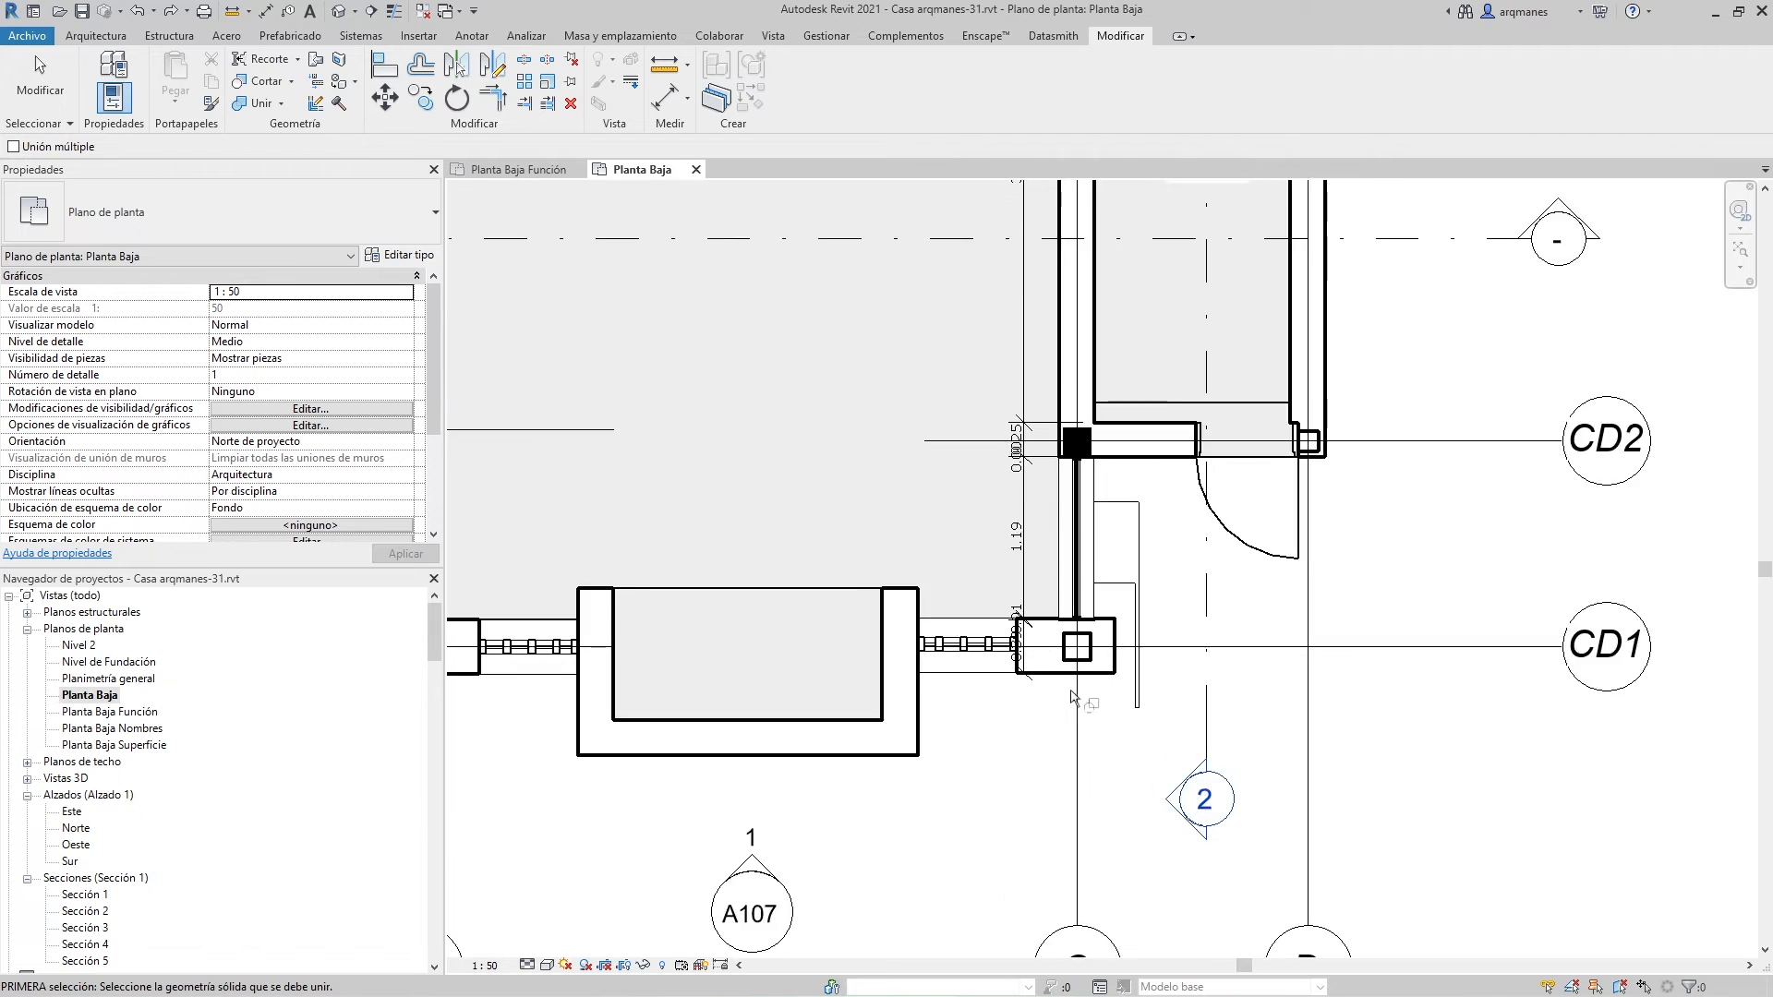
pyautogui.click(1079, 652)
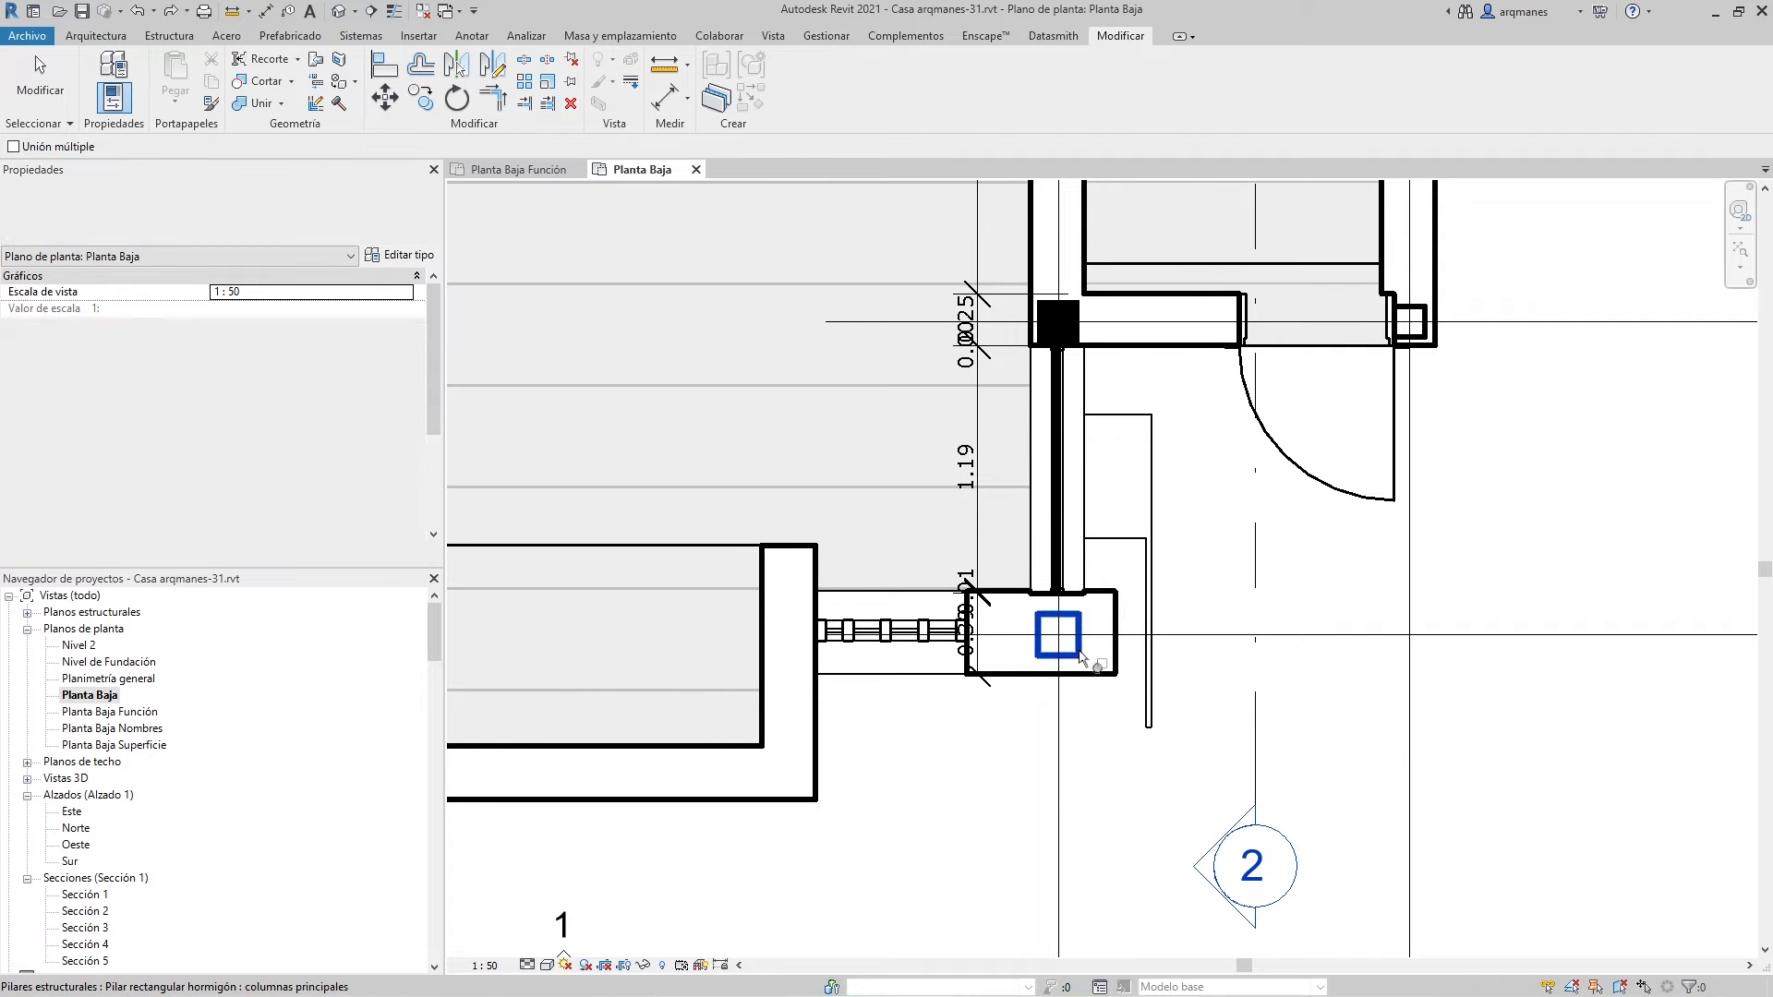
pyautogui.click(1087, 673)
# Join the wall at axes C and CD5, beside Baño 10, with its structural pillar and end the join command
pyautogui.scroll(-4, 1076, 757)
pyautogui.scroll(-2, 1068, 806)
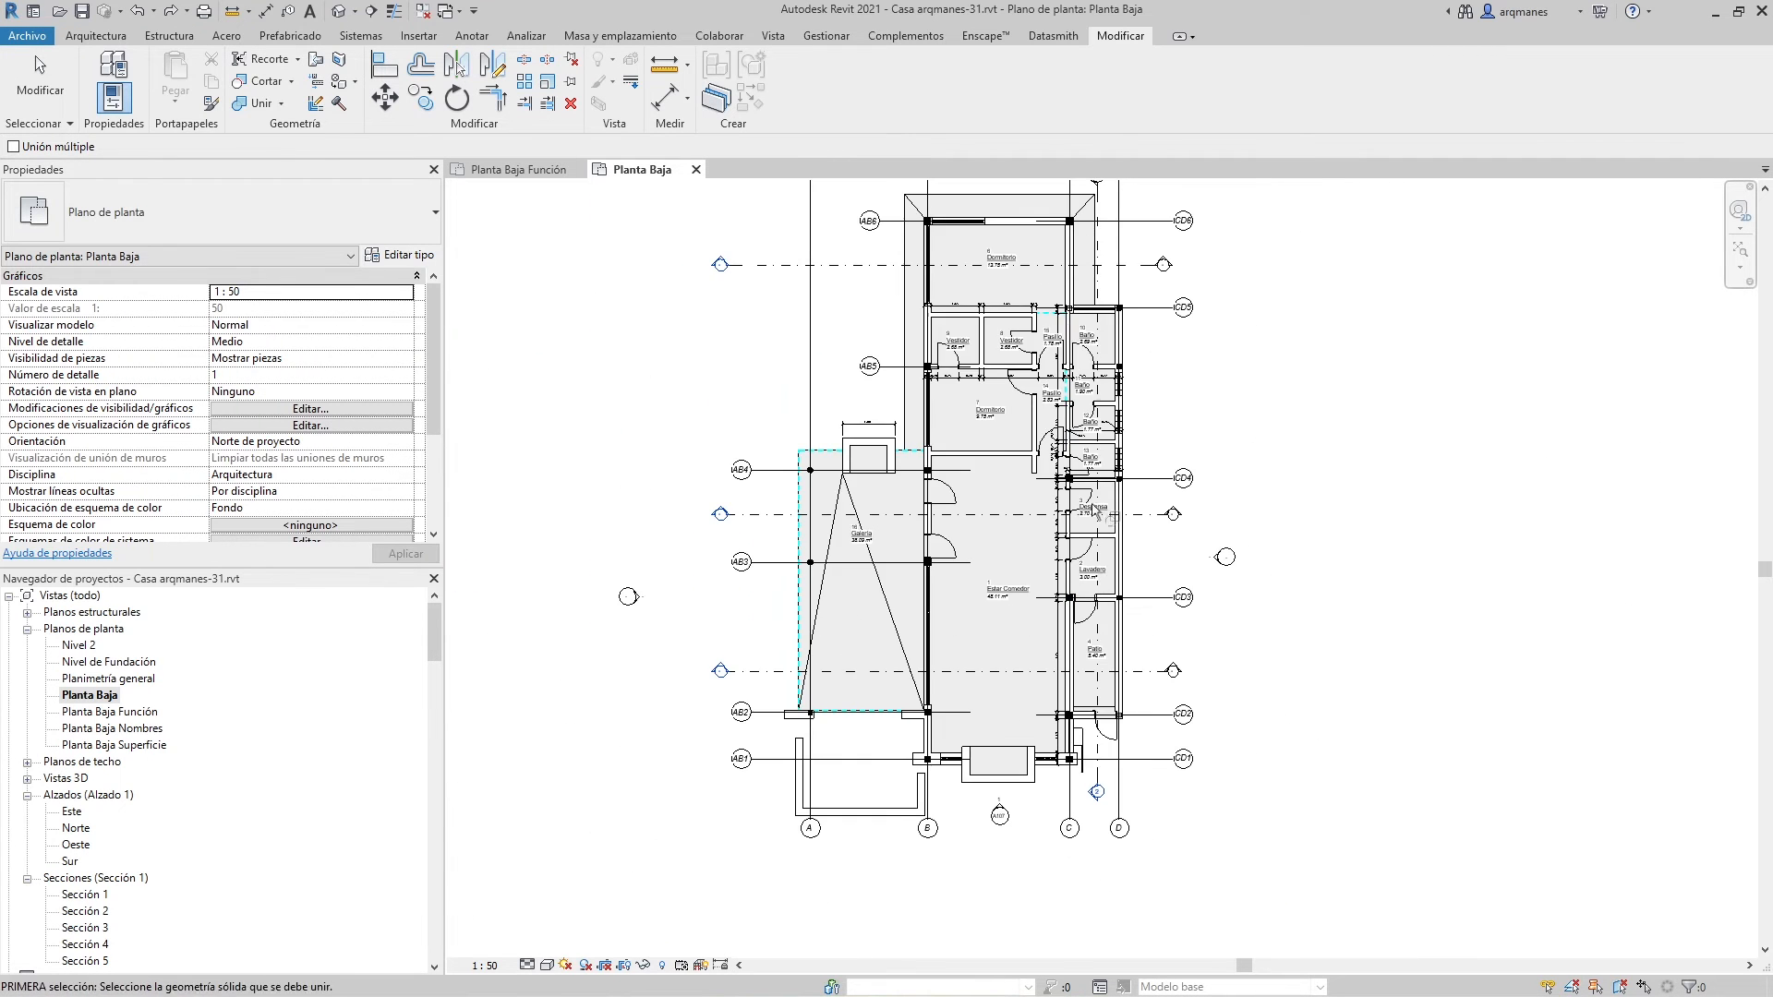
pyautogui.scroll(6, 1090, 450)
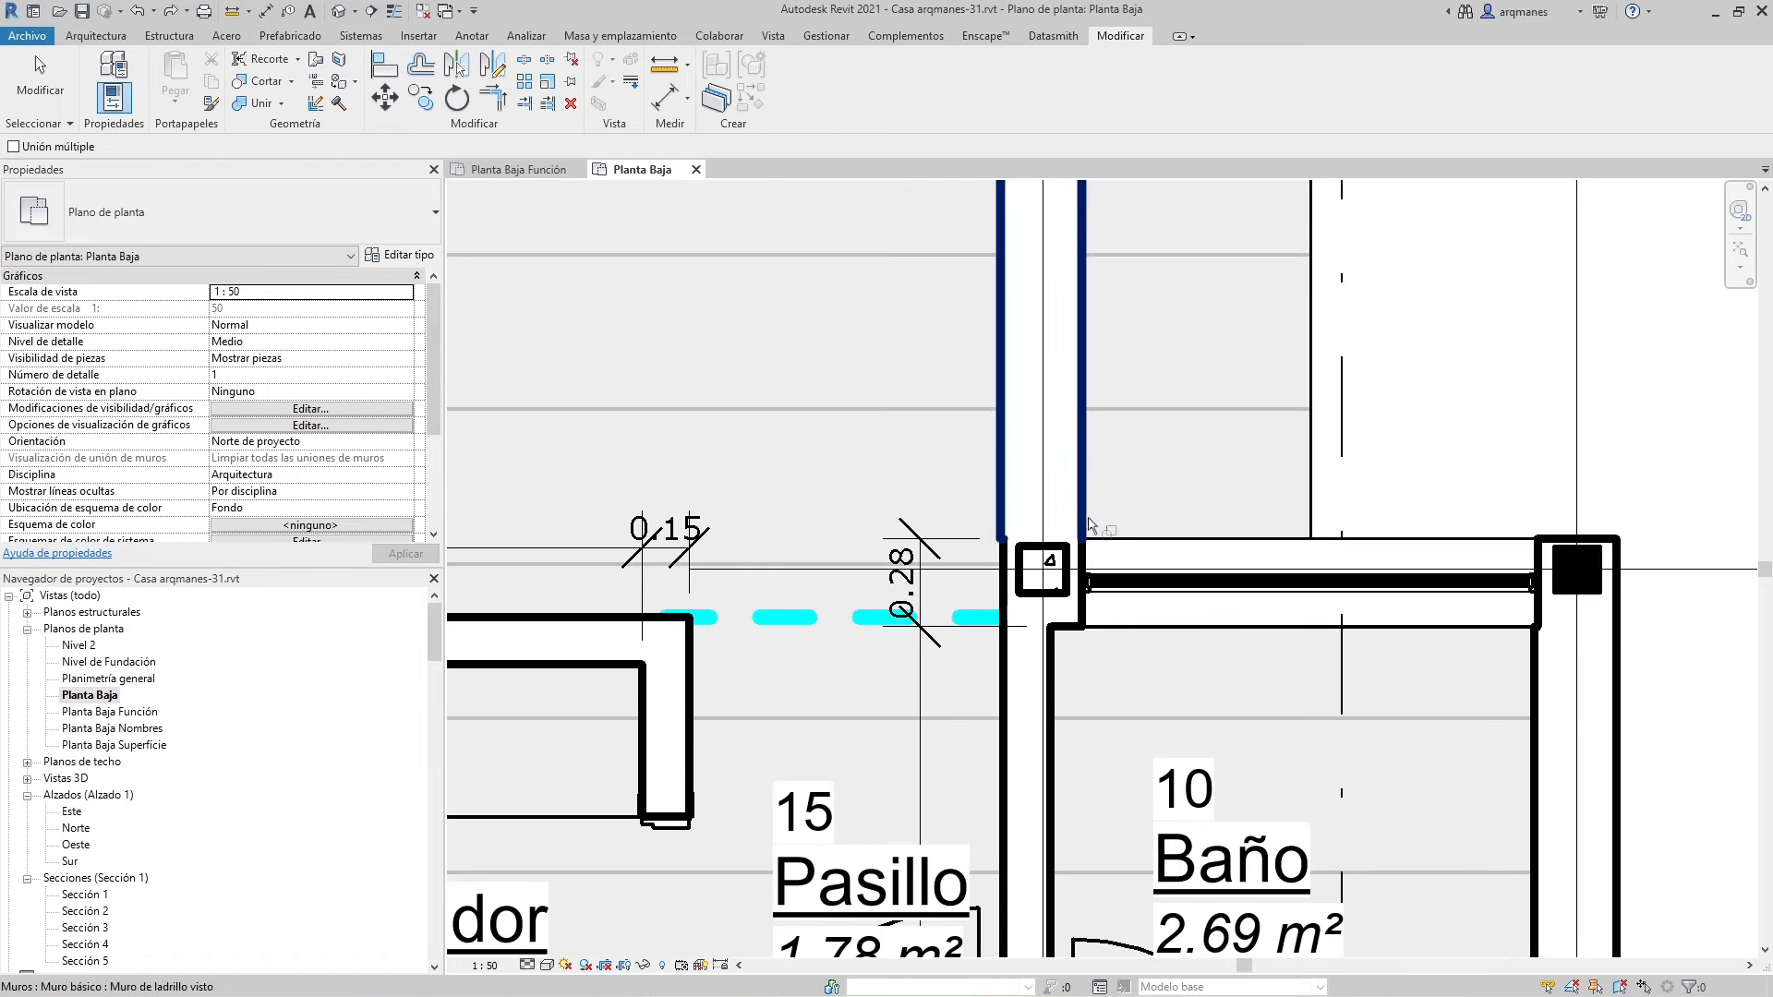
pyautogui.click(1083, 560)
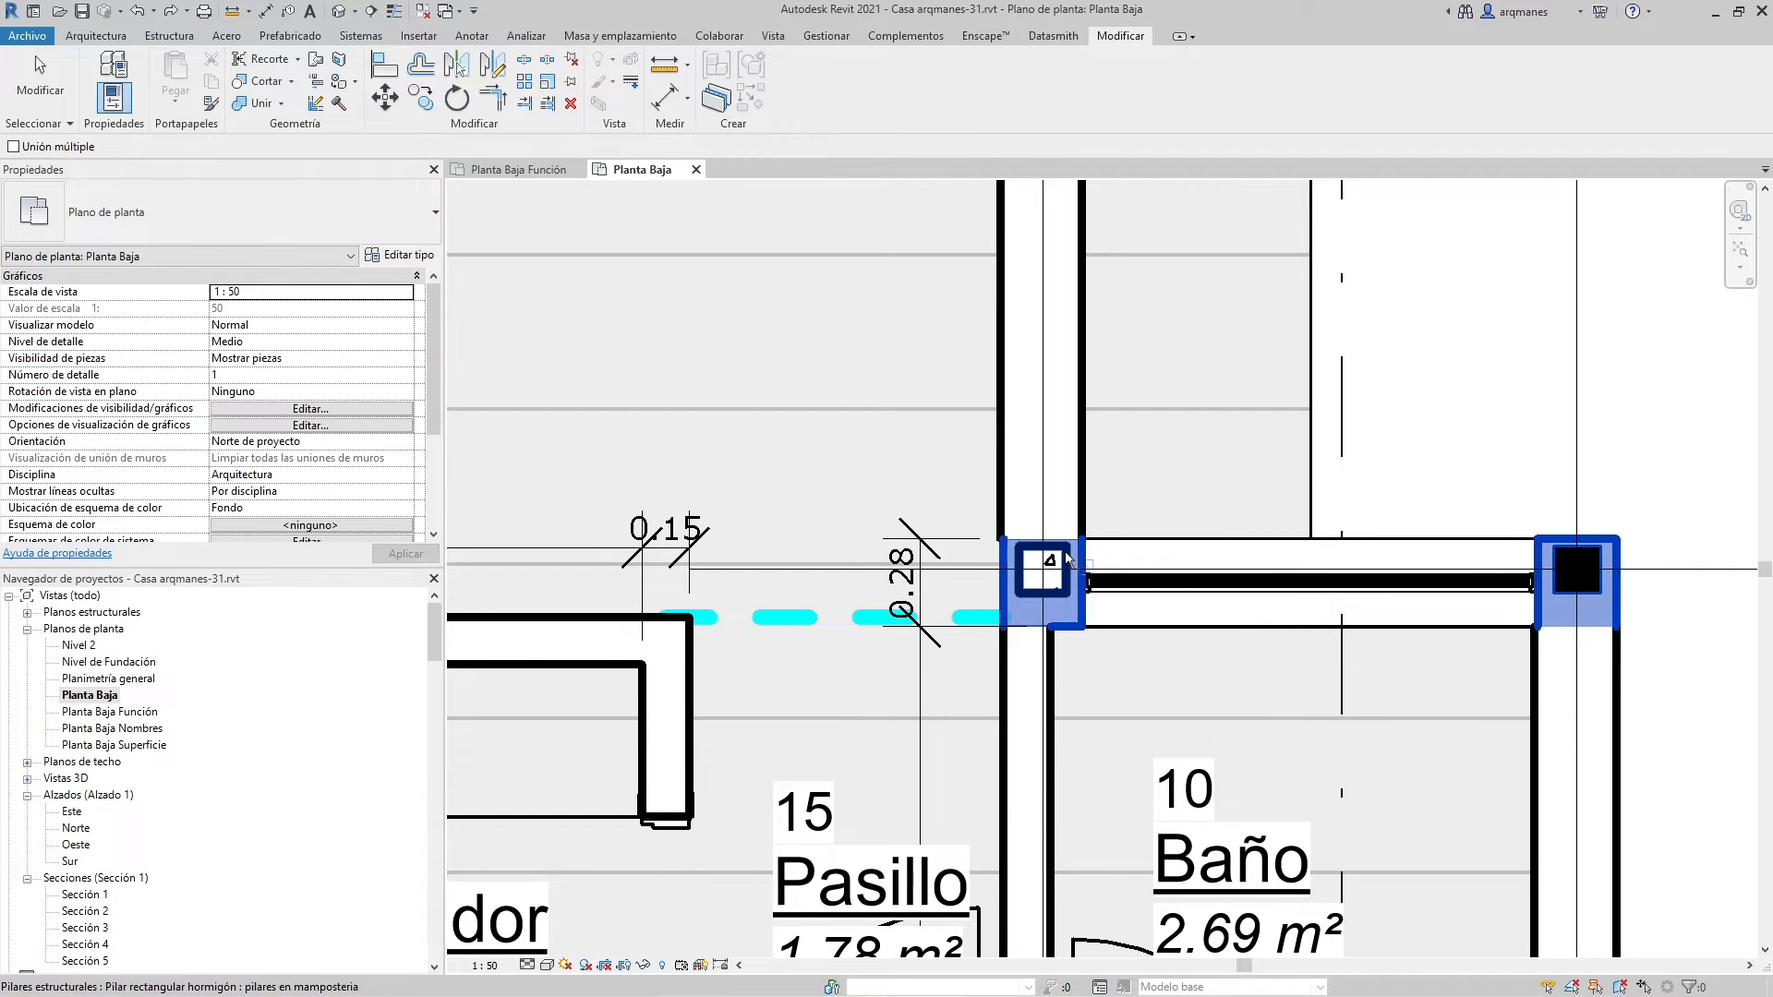
pyautogui.click(1071, 557)
pyautogui.scroll(-5, 1094, 595)
pyautogui.scroll(-2, 1097, 598)
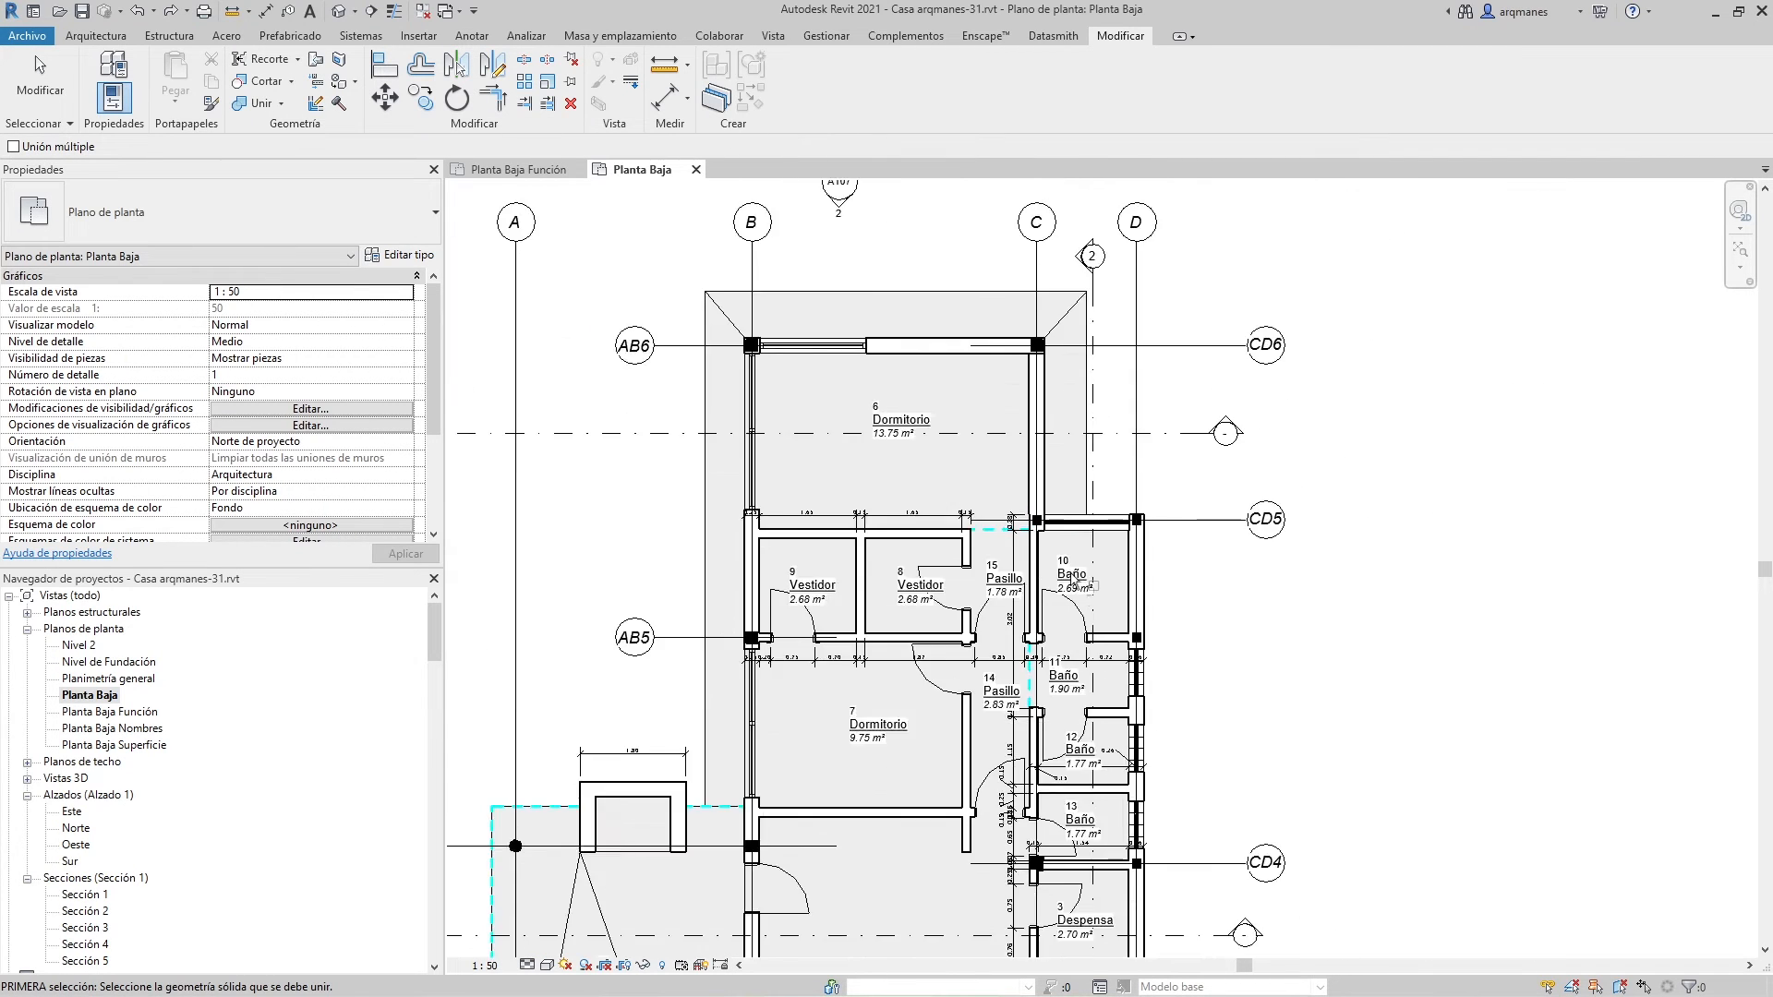
pyautogui.press('Escape')
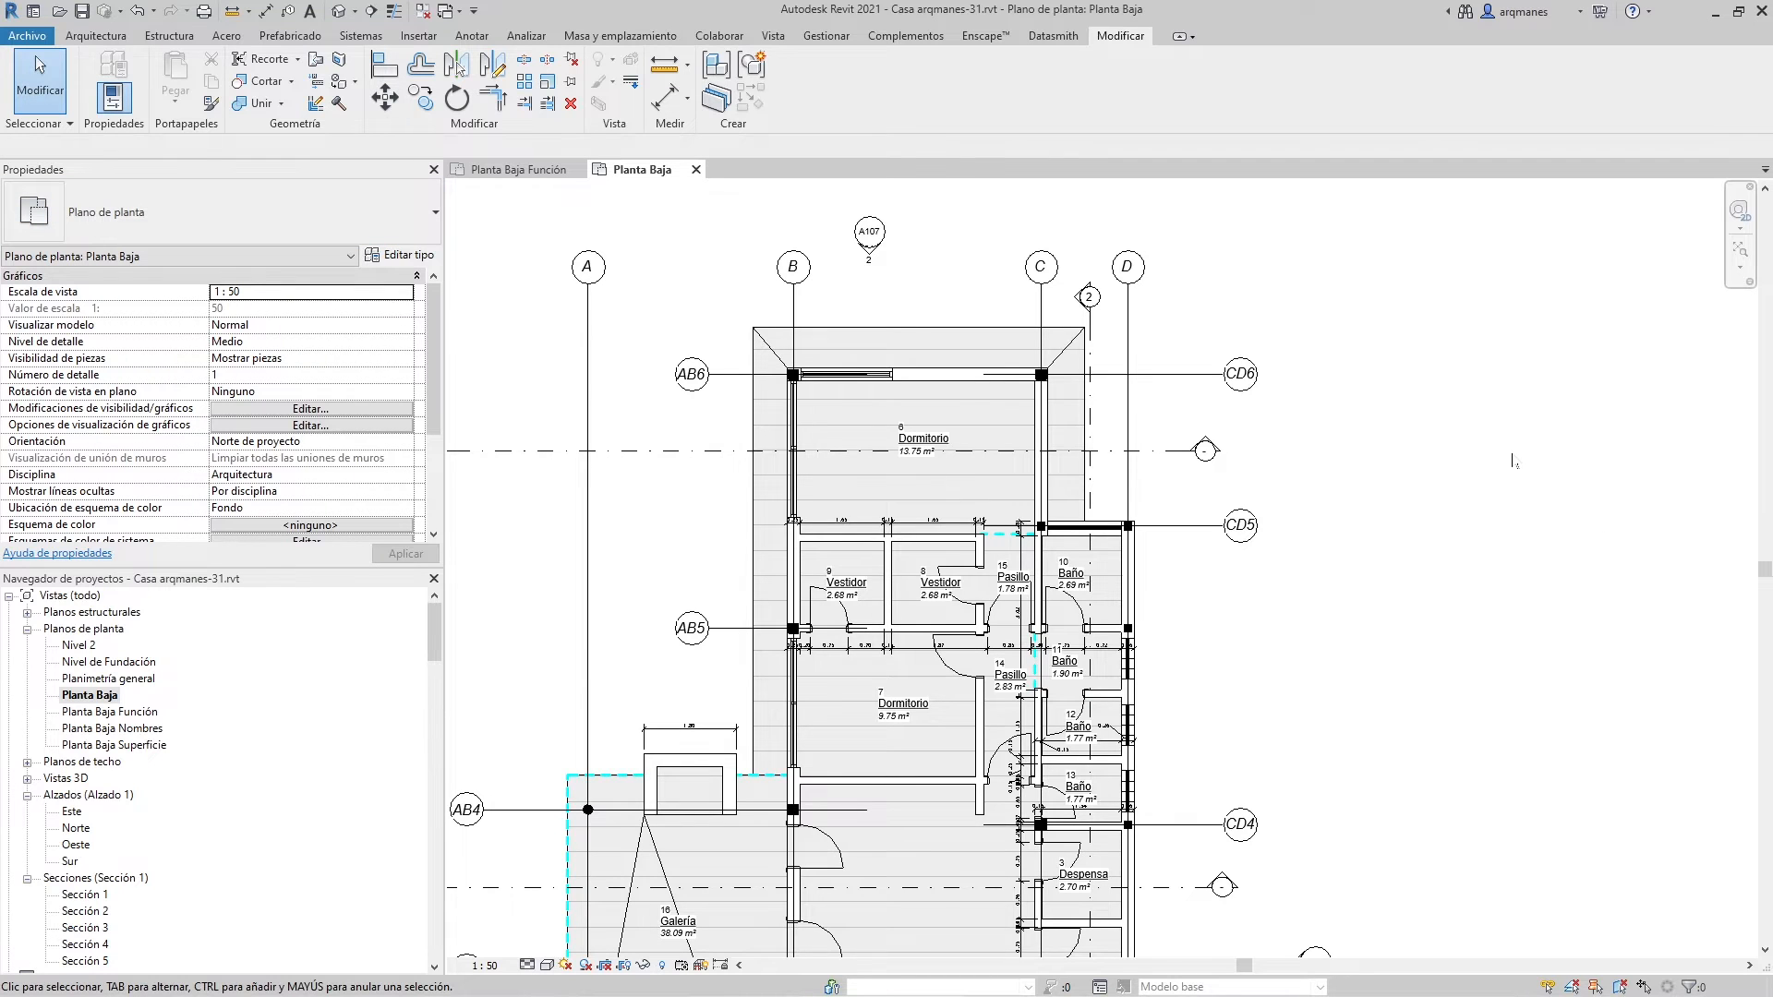
# Hide the Puertas category in the view's visibility/graphics overrides, apply it and accept the overrides
pyautogui.scroll(-2, 1515, 457)
pyautogui.scroll(8, 1015, 904)
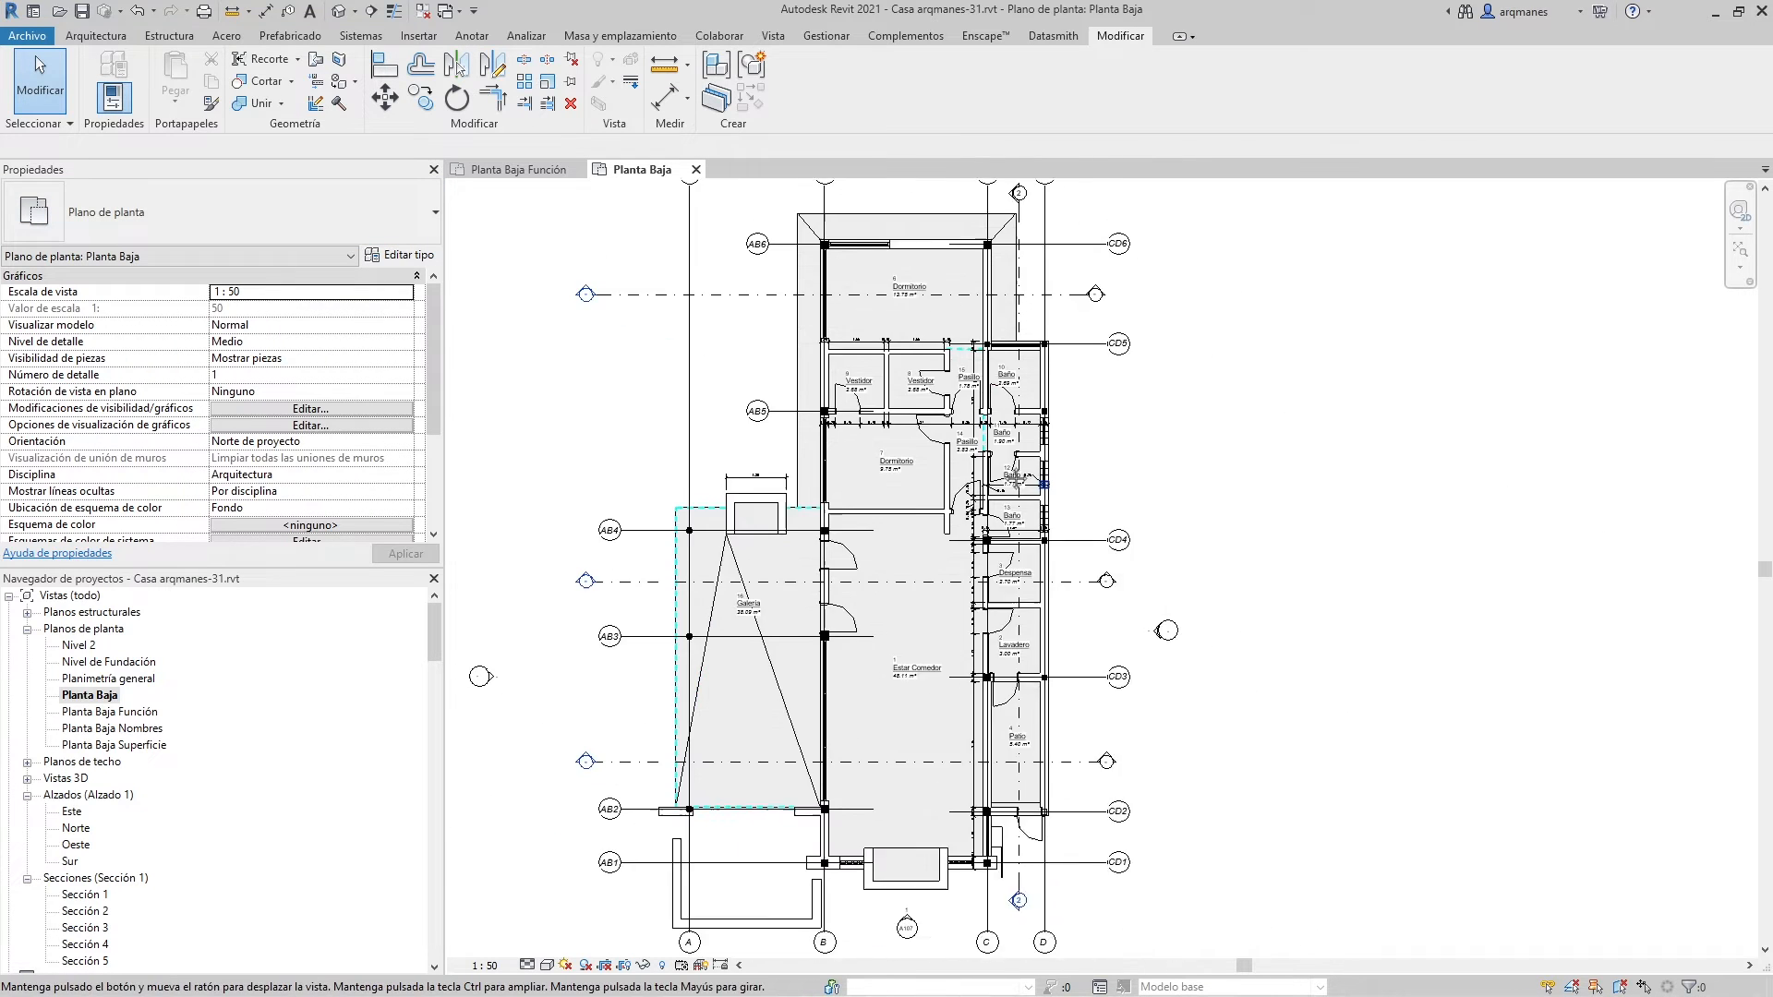
pyautogui.press('v')
pyautogui.press('g')
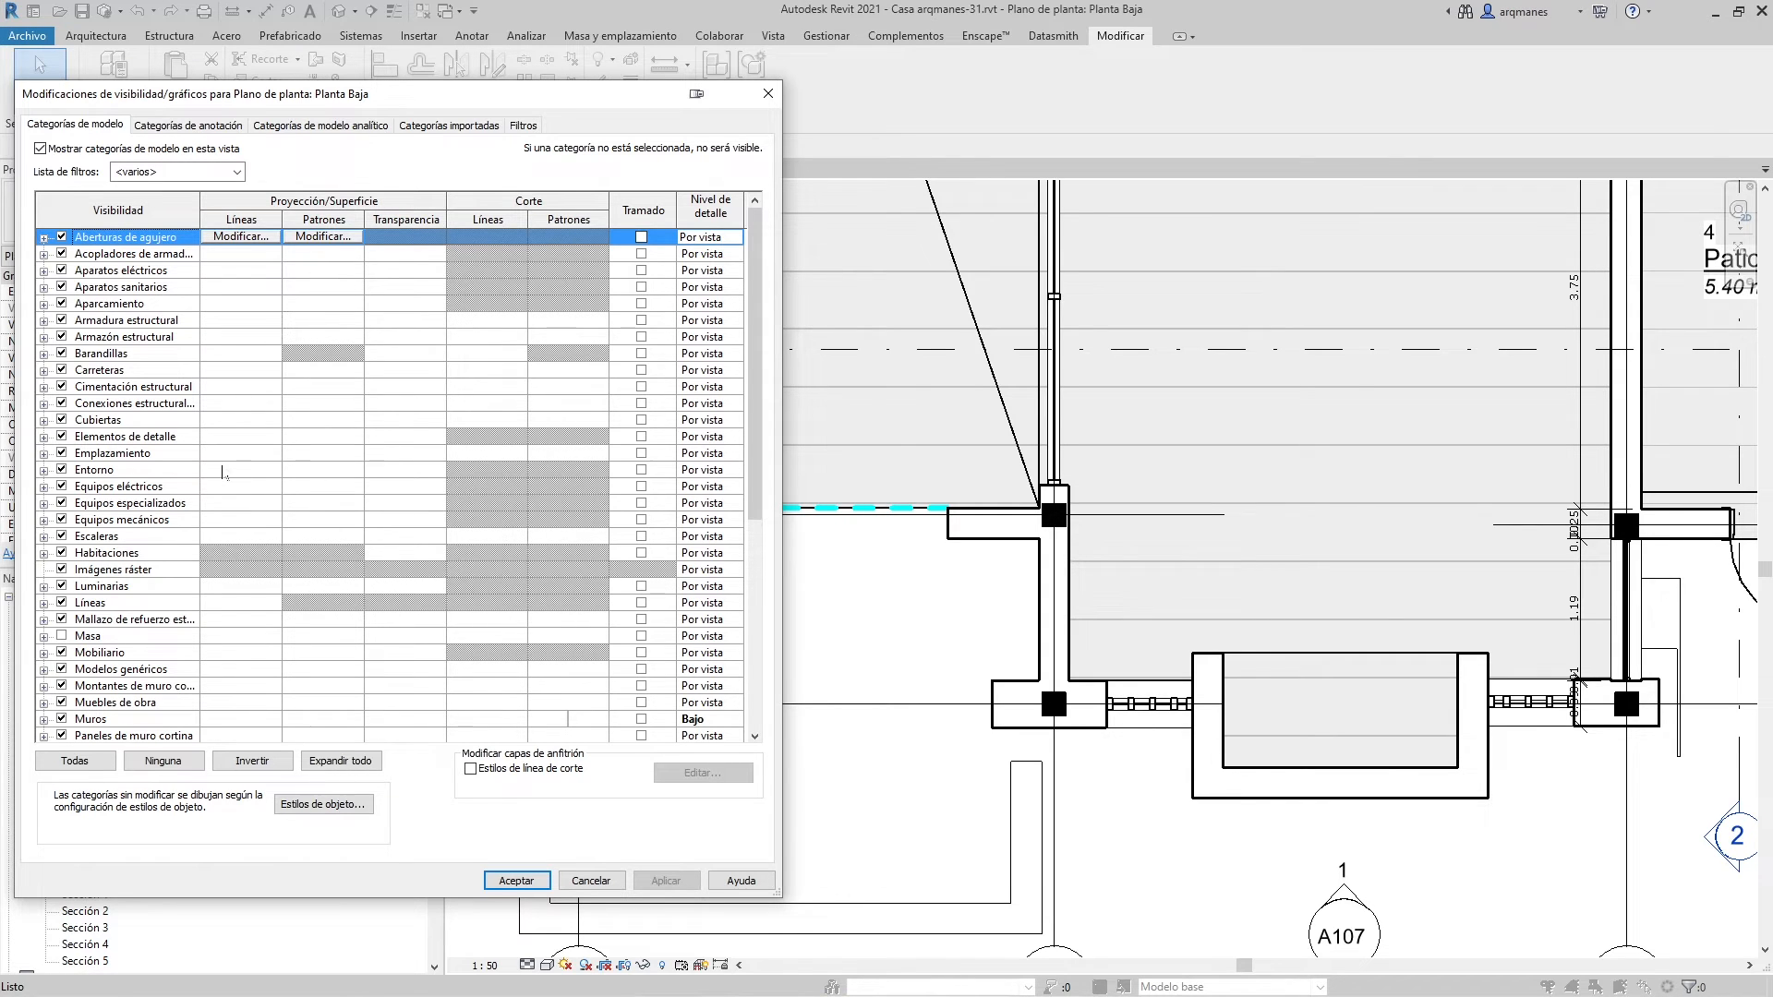
pyautogui.scroll(-4, 221, 472)
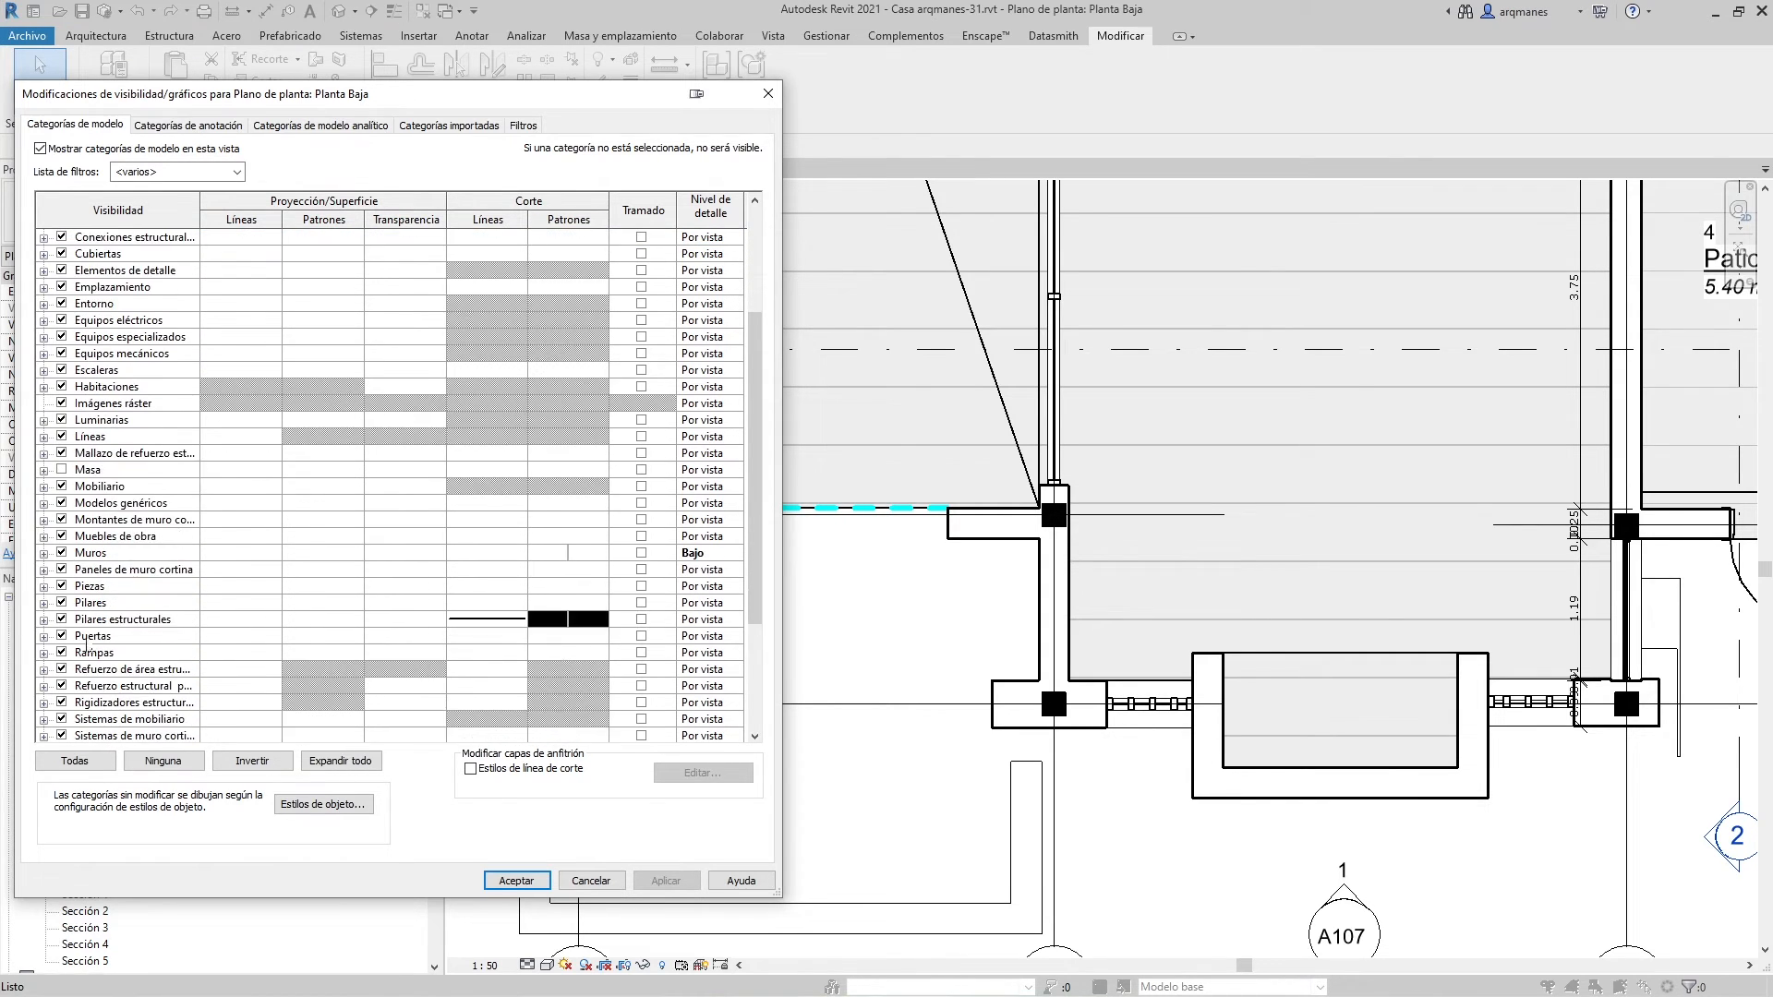
pyautogui.click(62, 636)
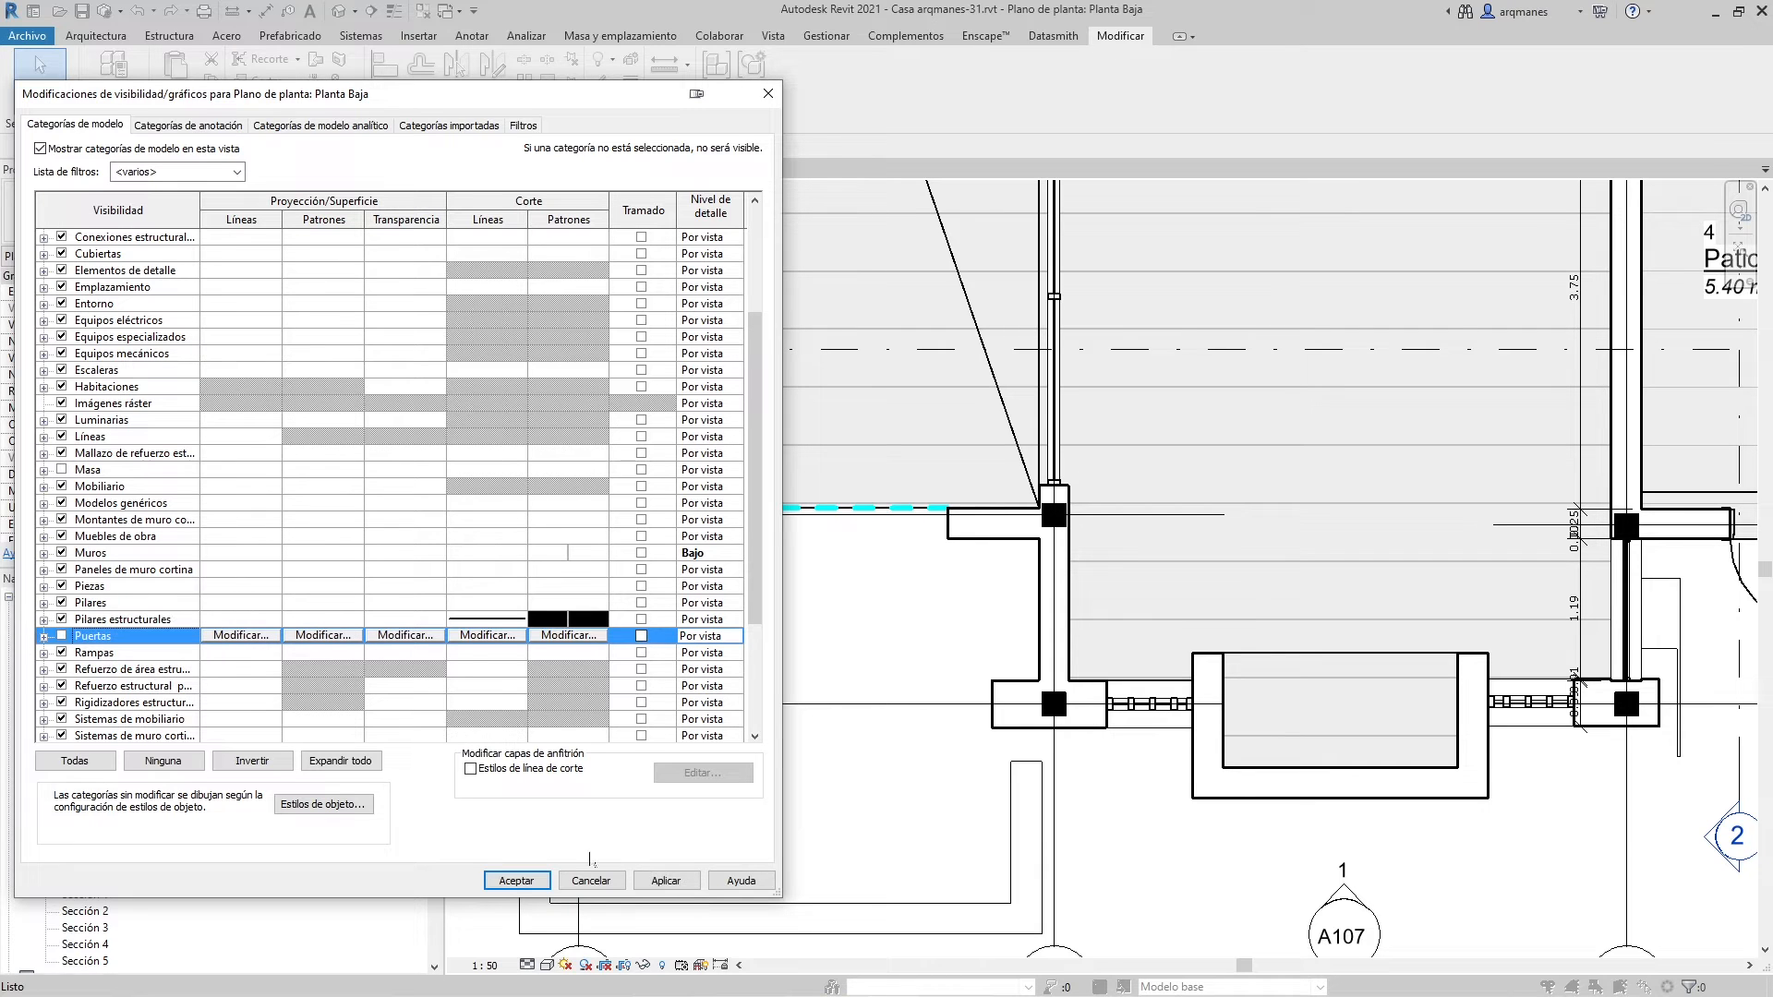
pyautogui.click(665, 880)
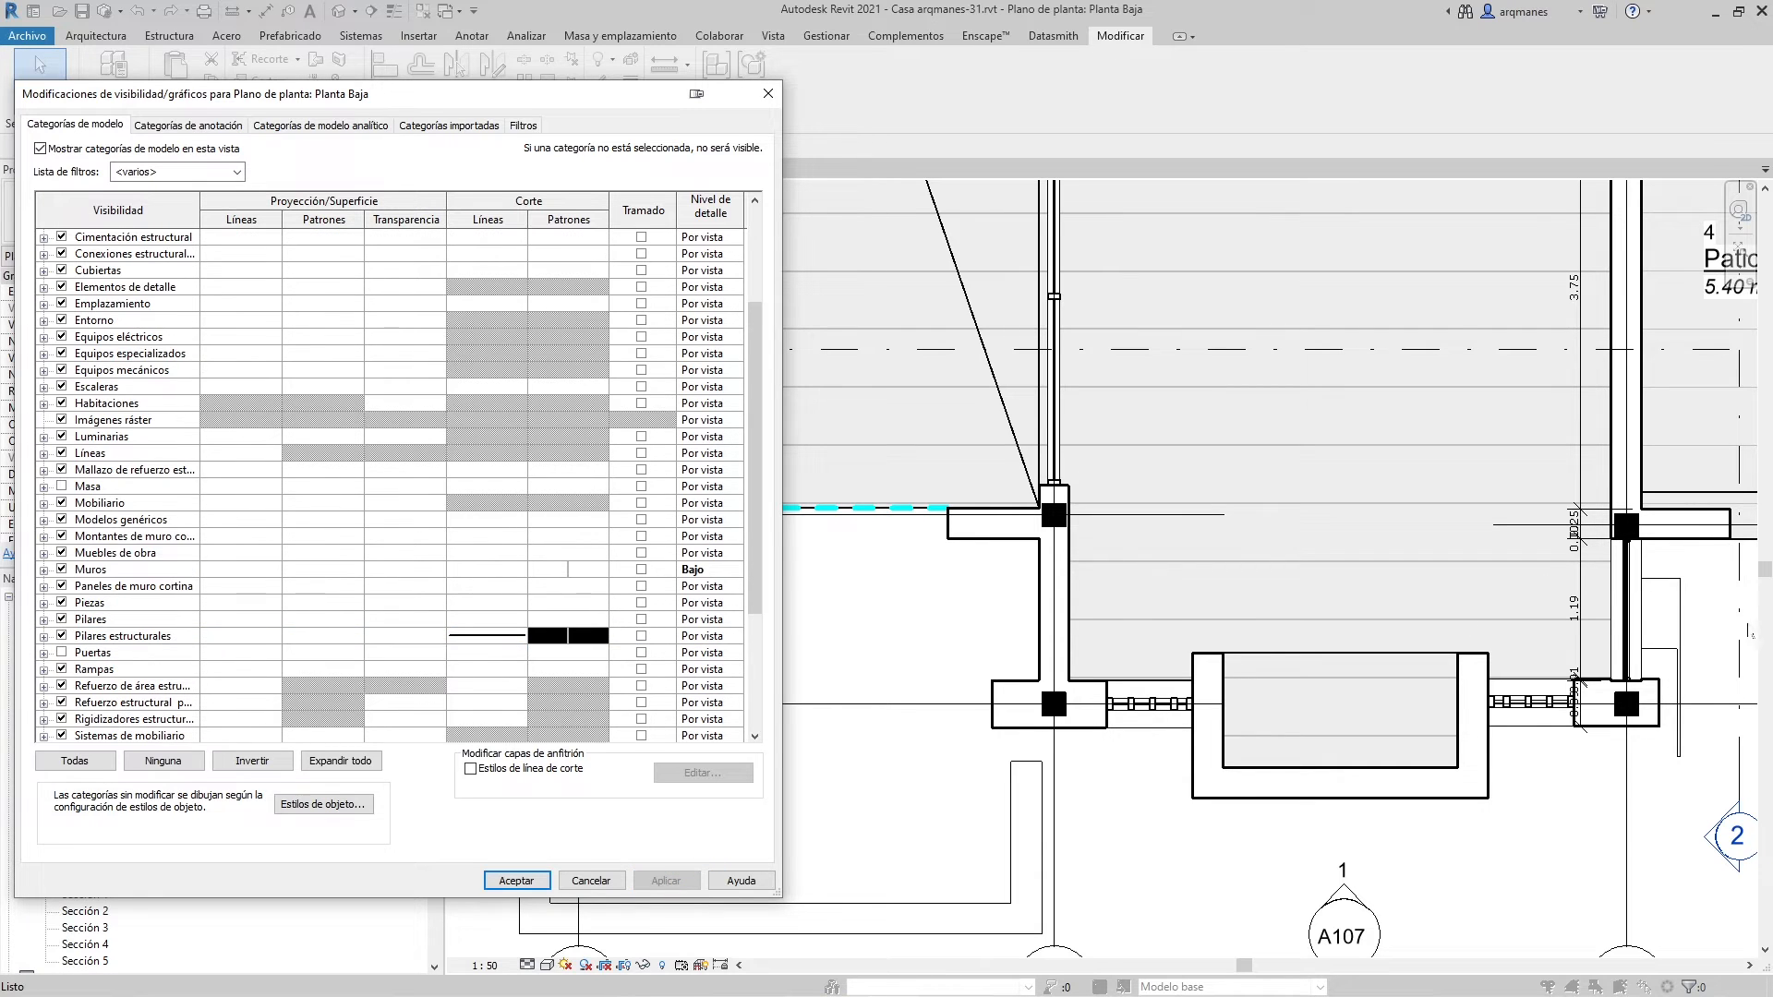
pyautogui.click(516, 880)
pyautogui.scroll(-4, 834, 452)
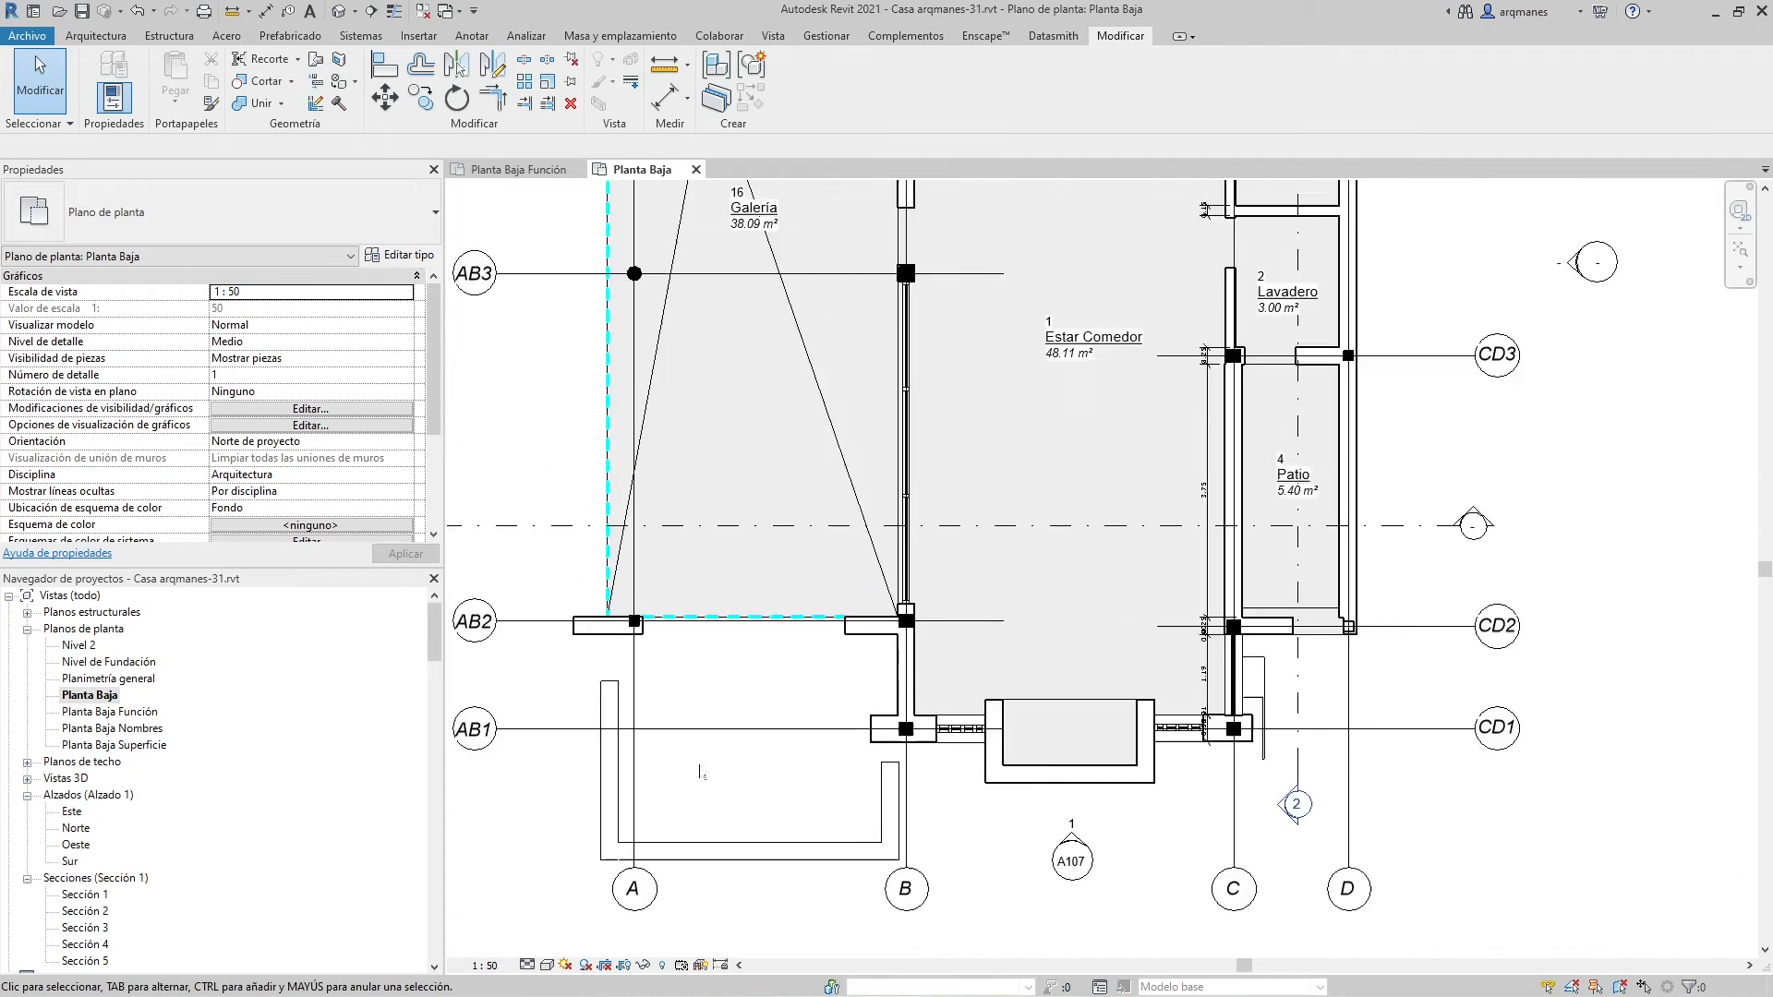
# Hide the Suelos category in the Planta Baja view's visibility/graphics overrides, apply it and accept the overrides
pyautogui.moveTo(834, 453); pyautogui.dragTo(940, 607, button='middle')
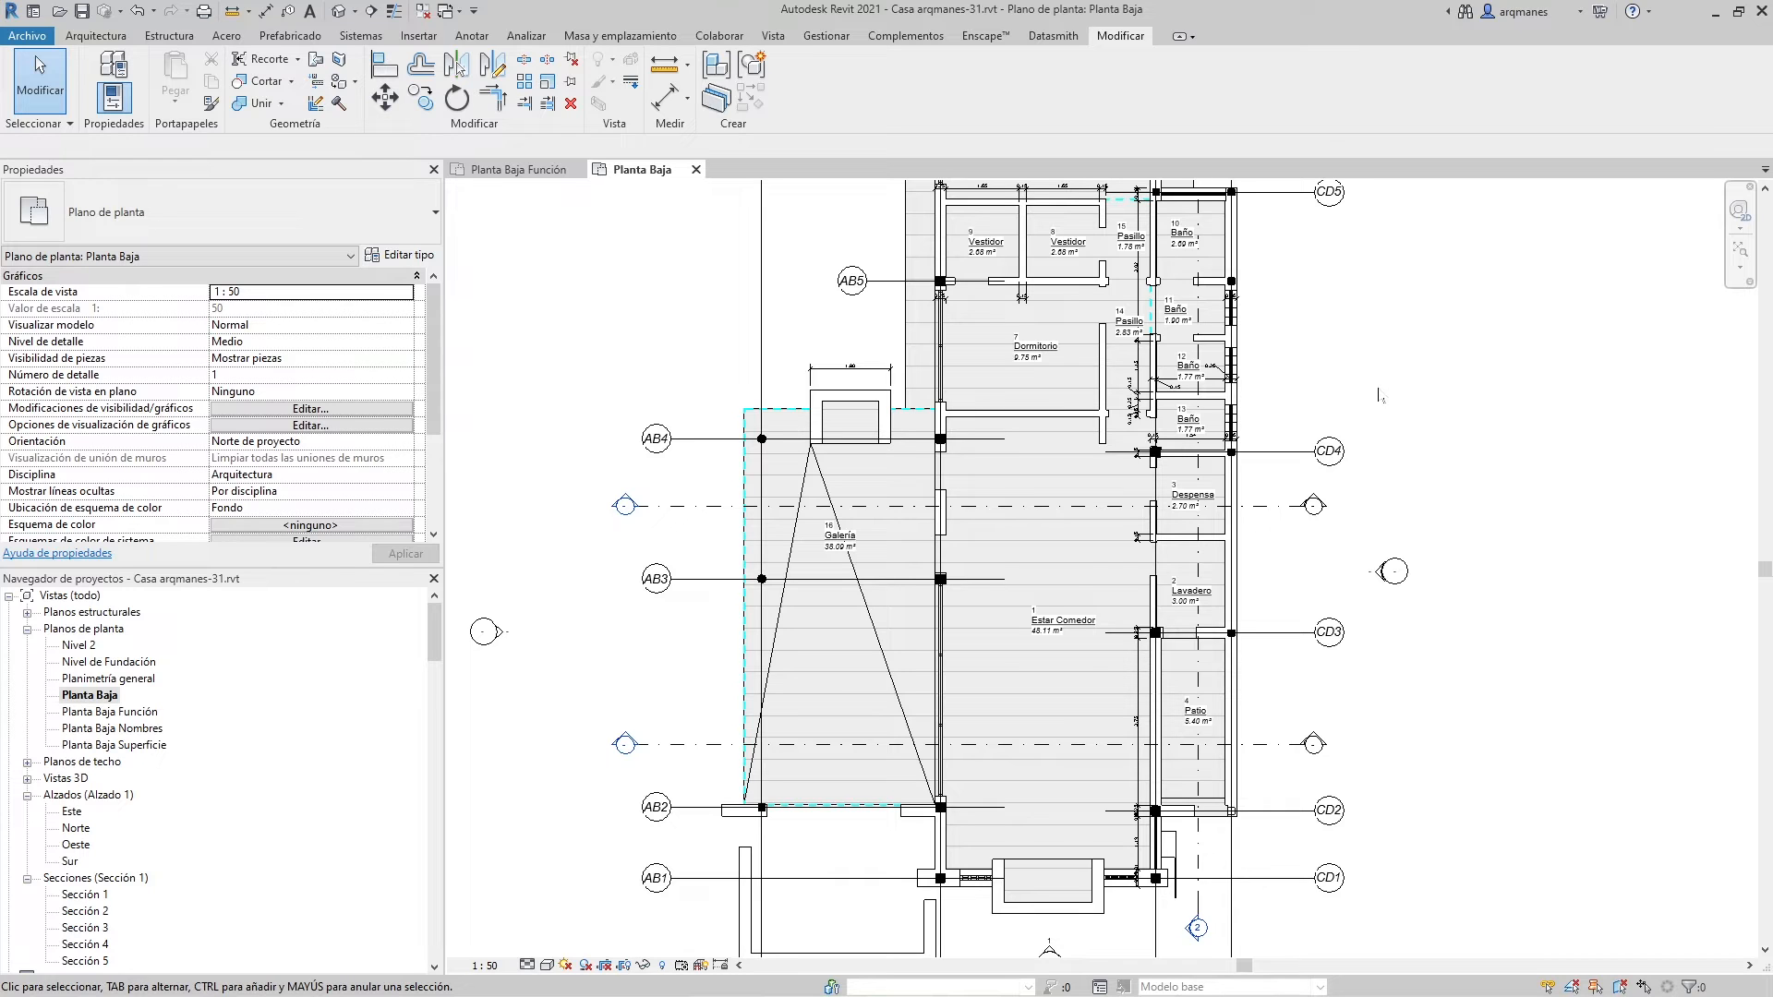
pyautogui.scroll(2, 810, 543)
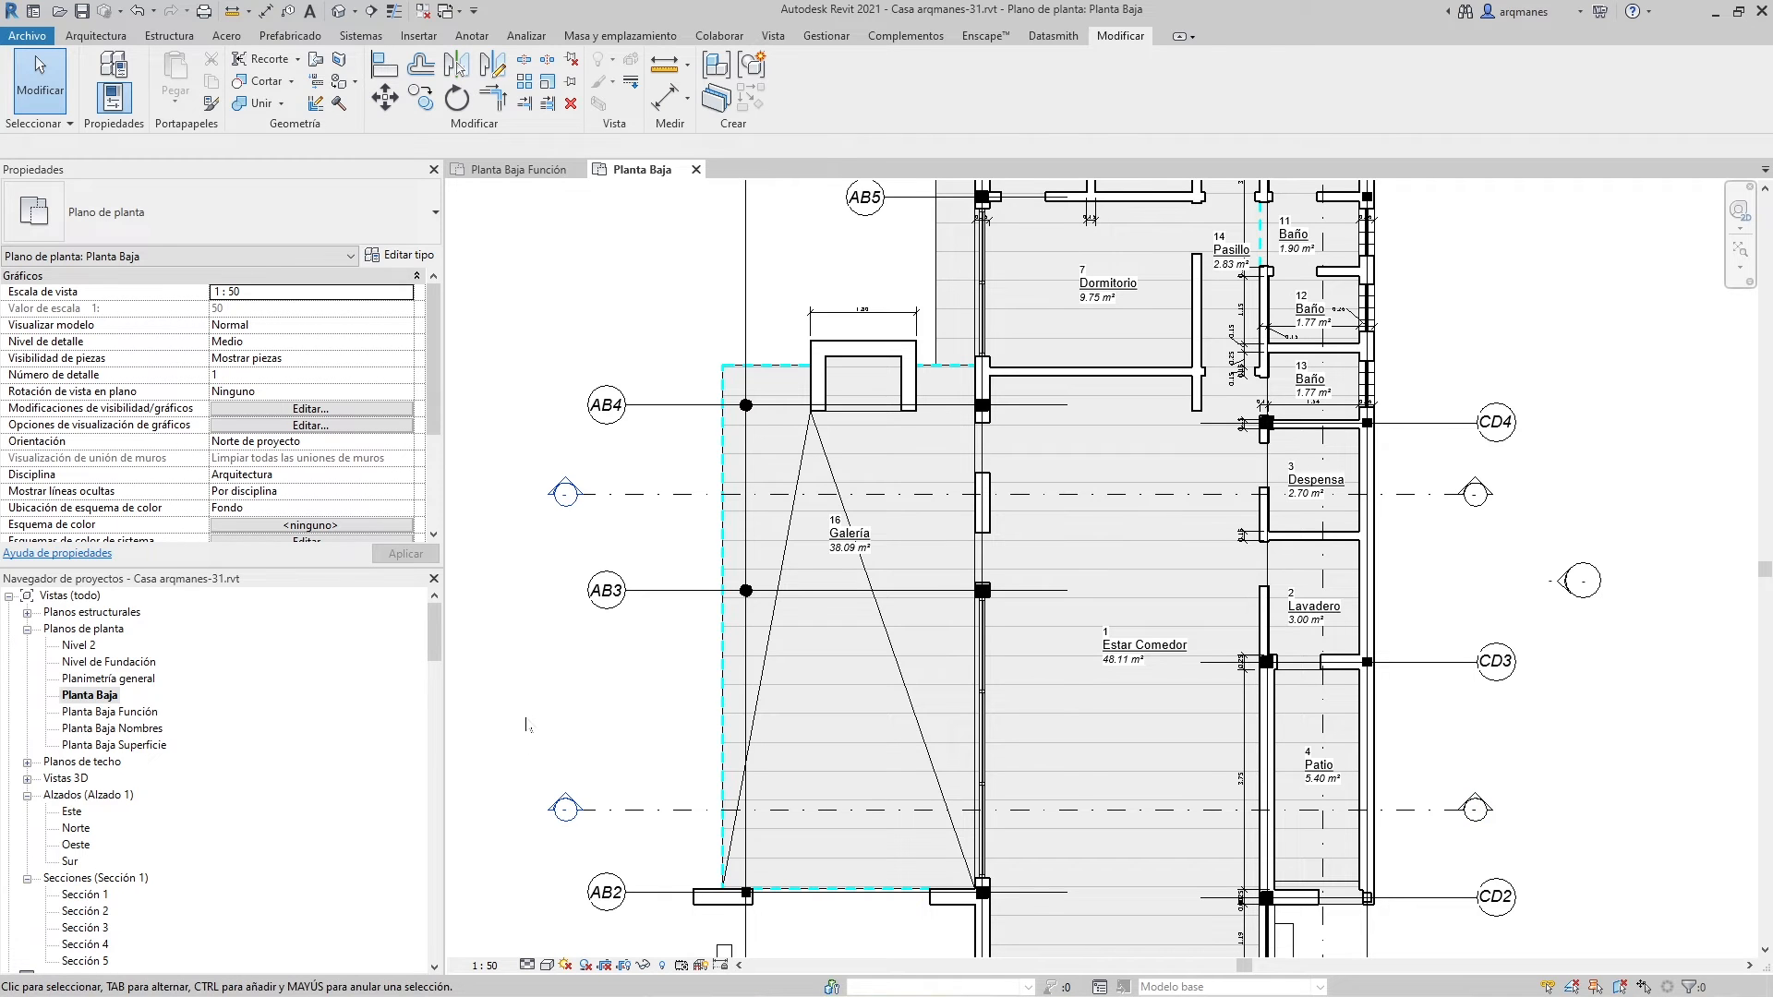
pyautogui.press('v')
pyautogui.press('g')
pyautogui.scroll(-3, 252, 542)
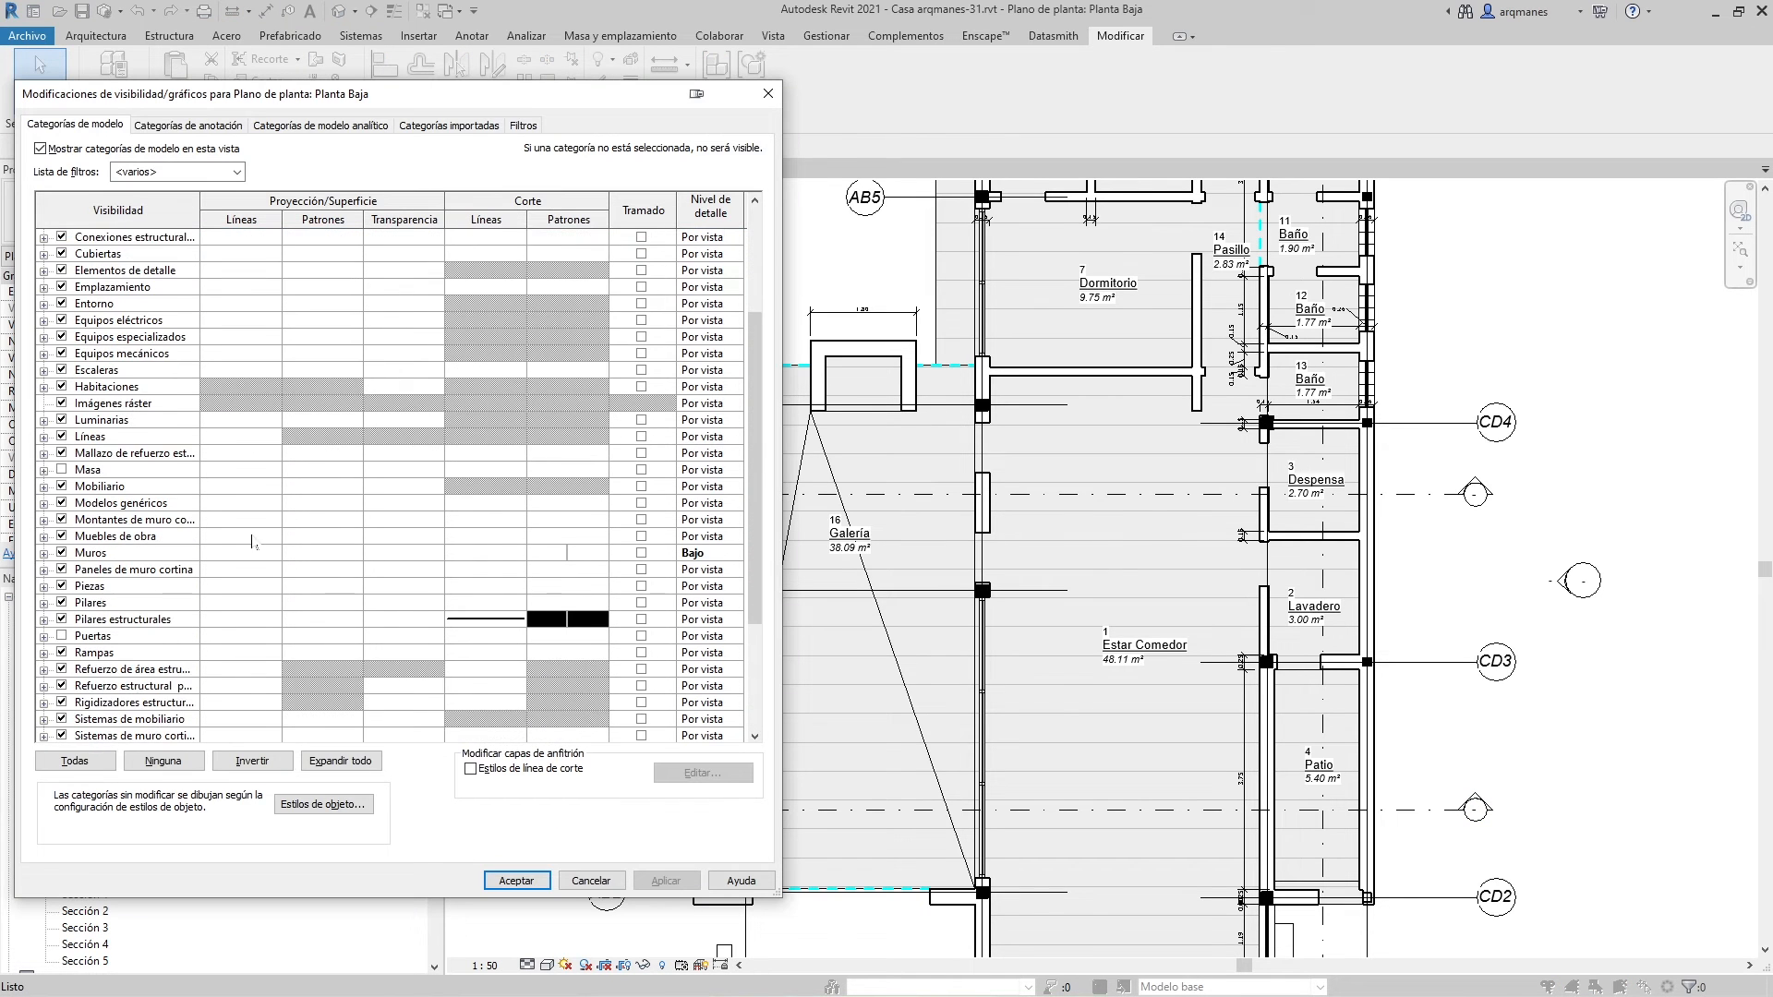
pyautogui.scroll(-3, 253, 542)
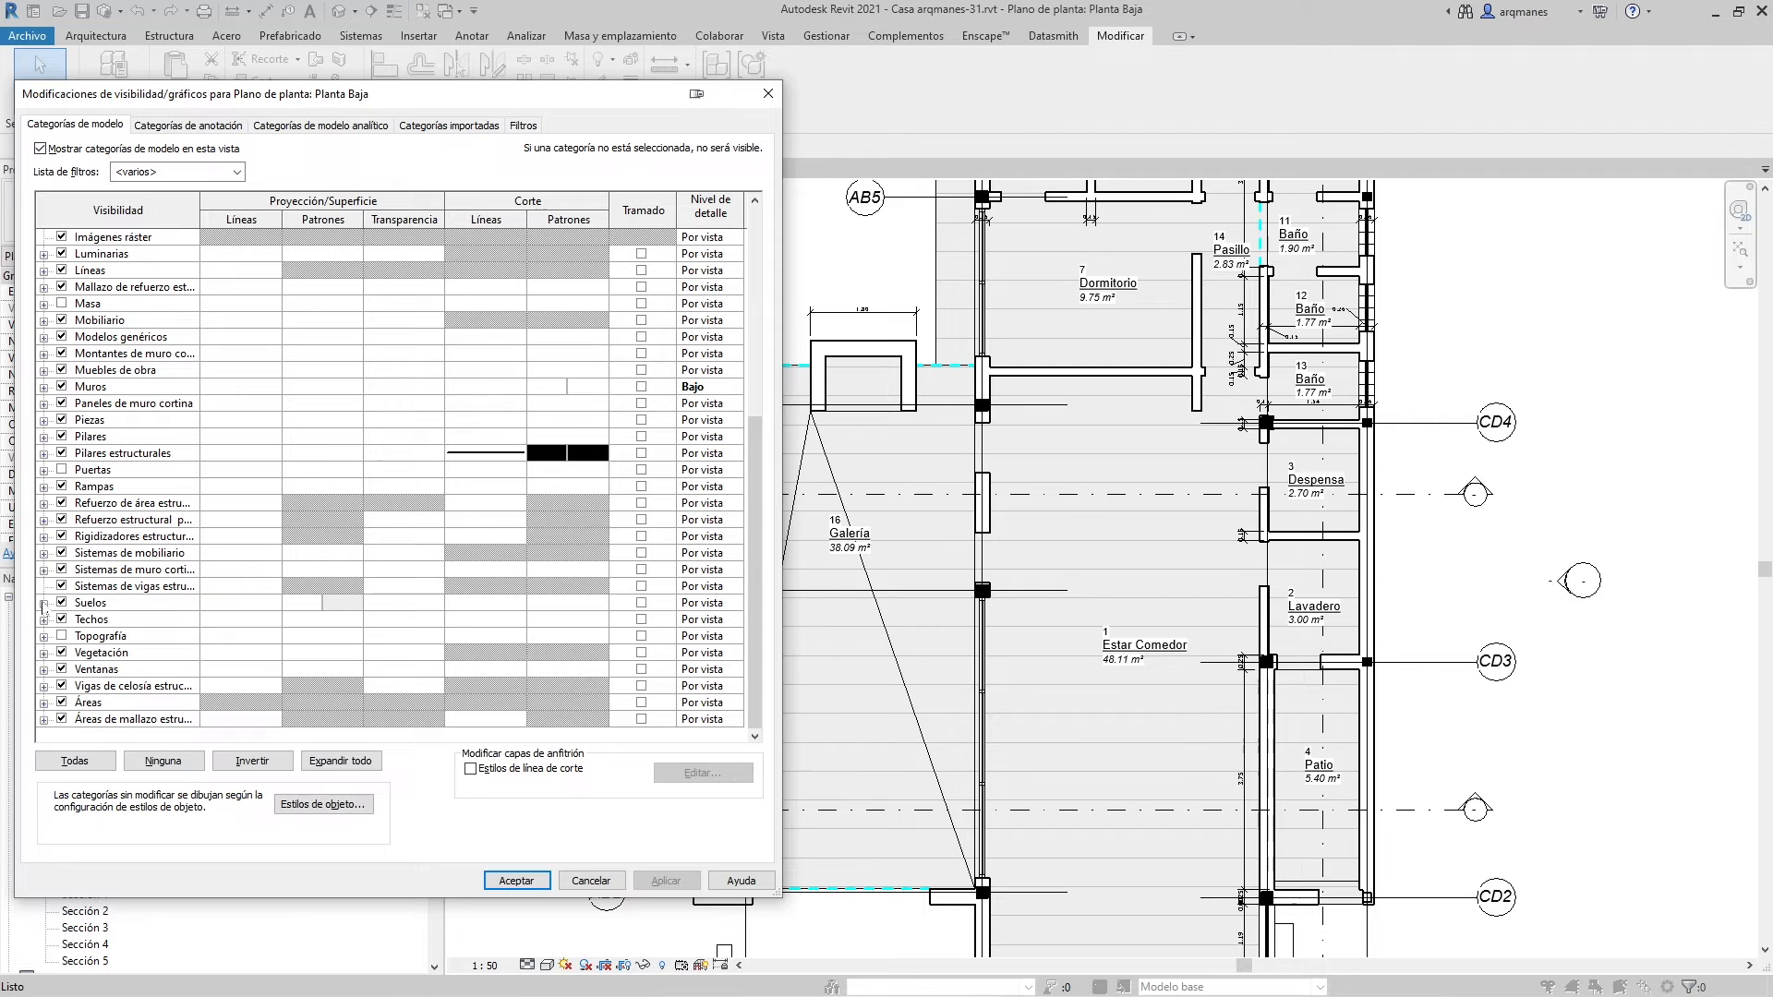
pyautogui.click(68, 611)
pyautogui.click(62, 602)
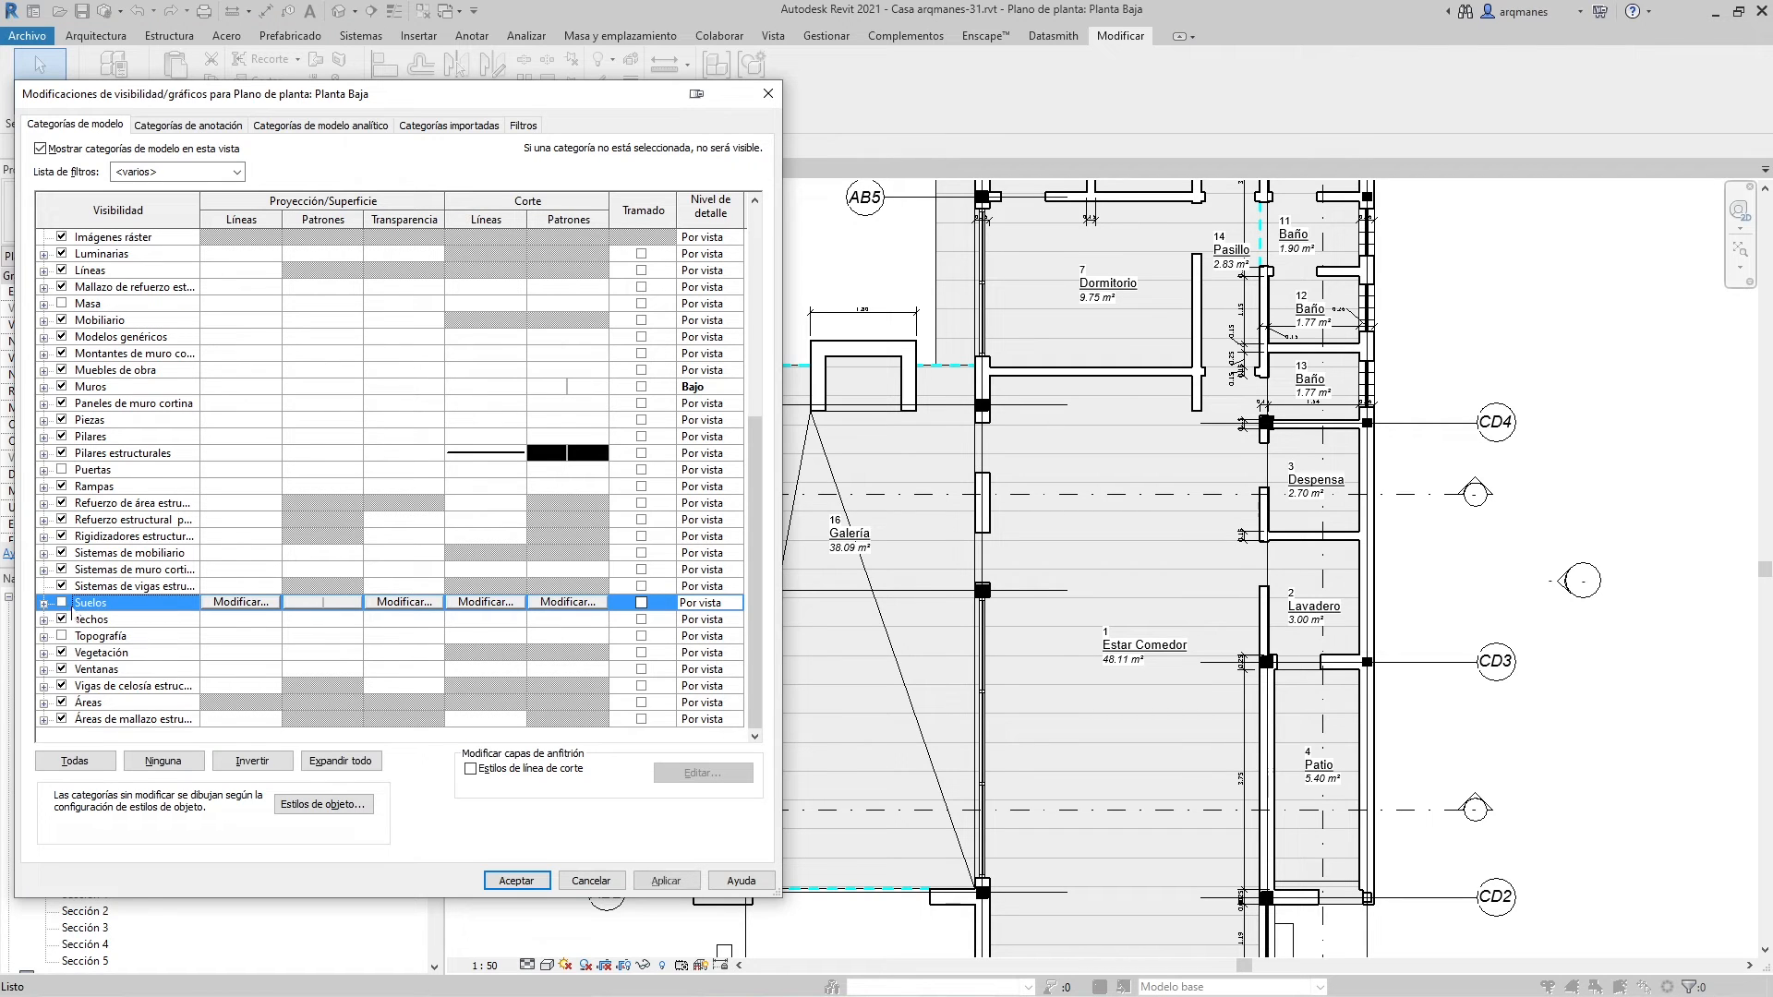
pyautogui.click(667, 882)
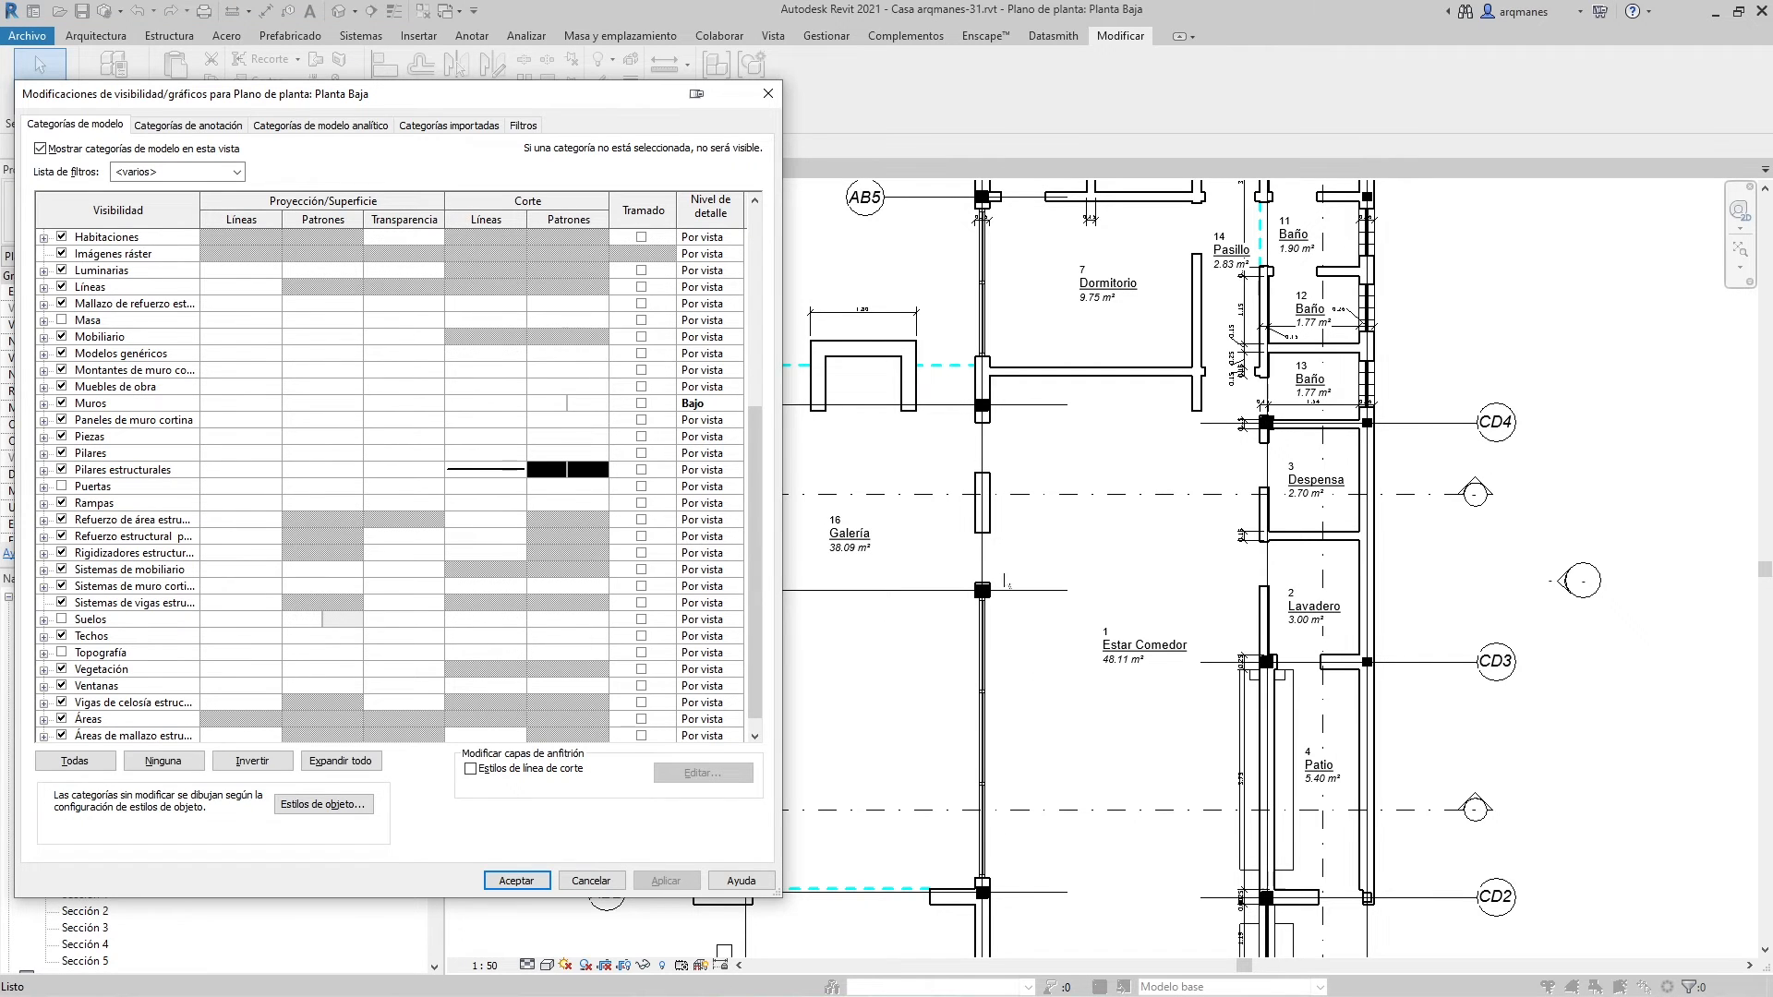
pyautogui.press('Return')
# Show the Suelos category again in the view's visibility/graphics overrides and apply the change
pyautogui.scroll(-5, 941, 675)
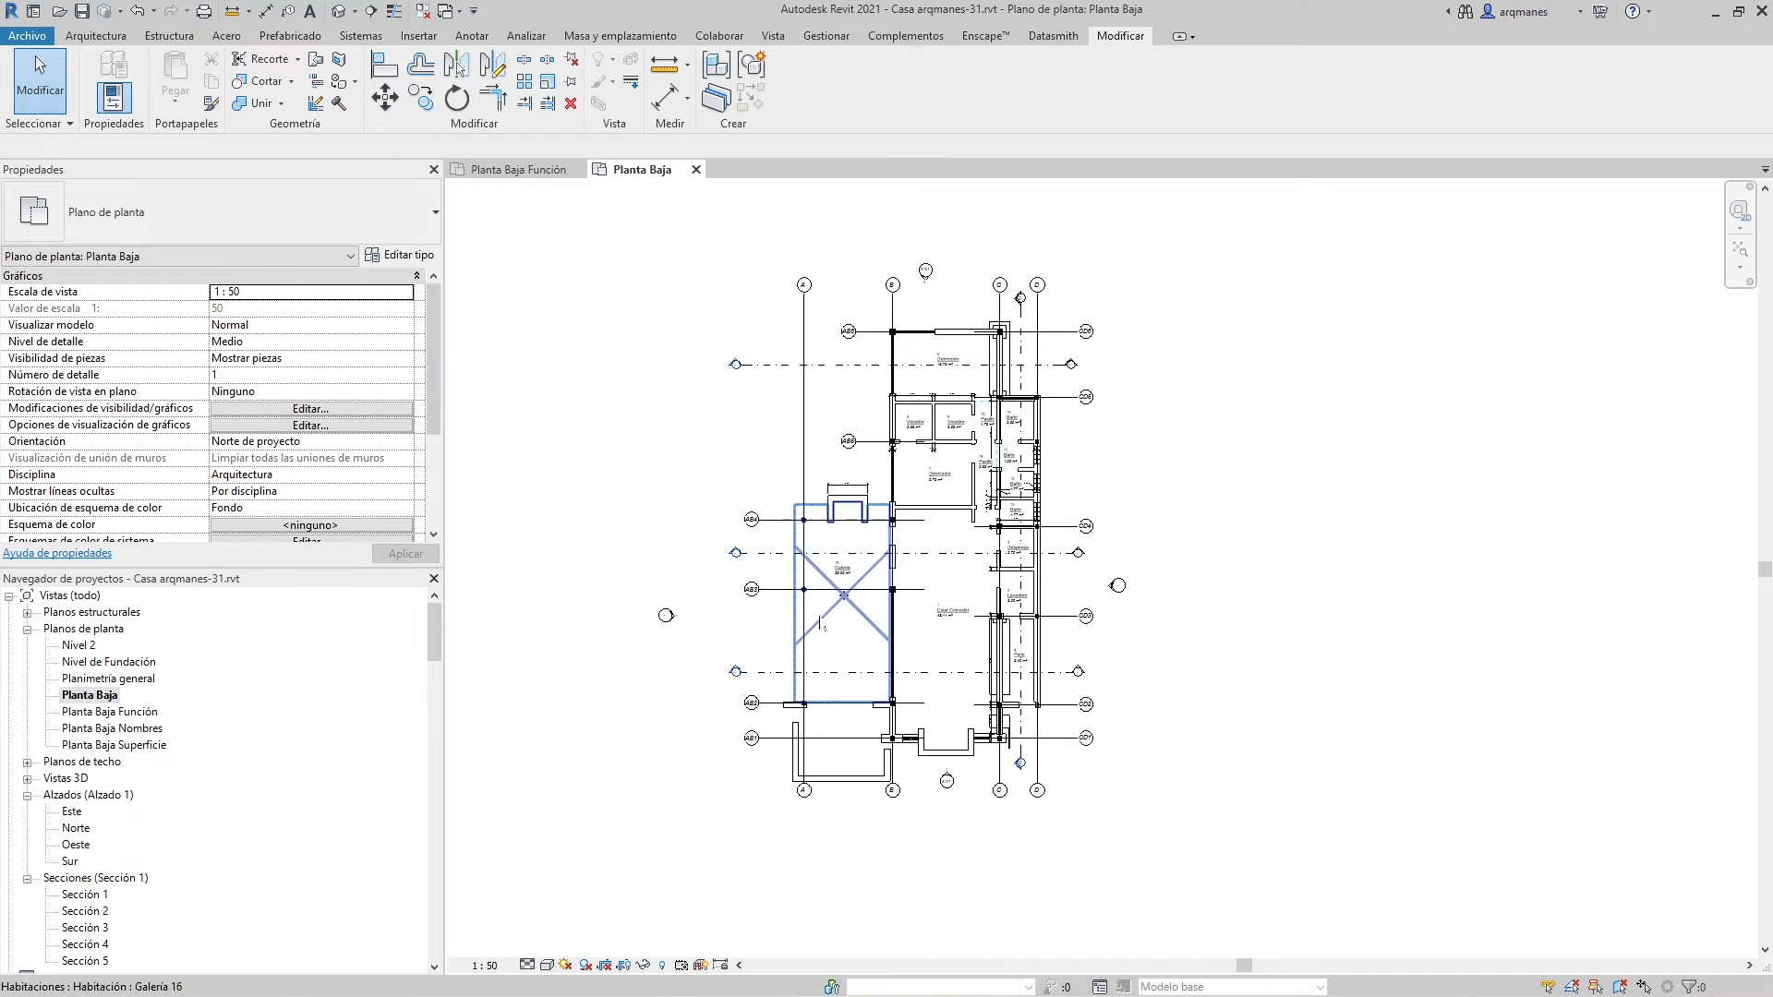
pyautogui.scroll(2, 861, 575)
pyautogui.press('v')
pyautogui.press('v')
pyautogui.scroll(-5, 231, 487)
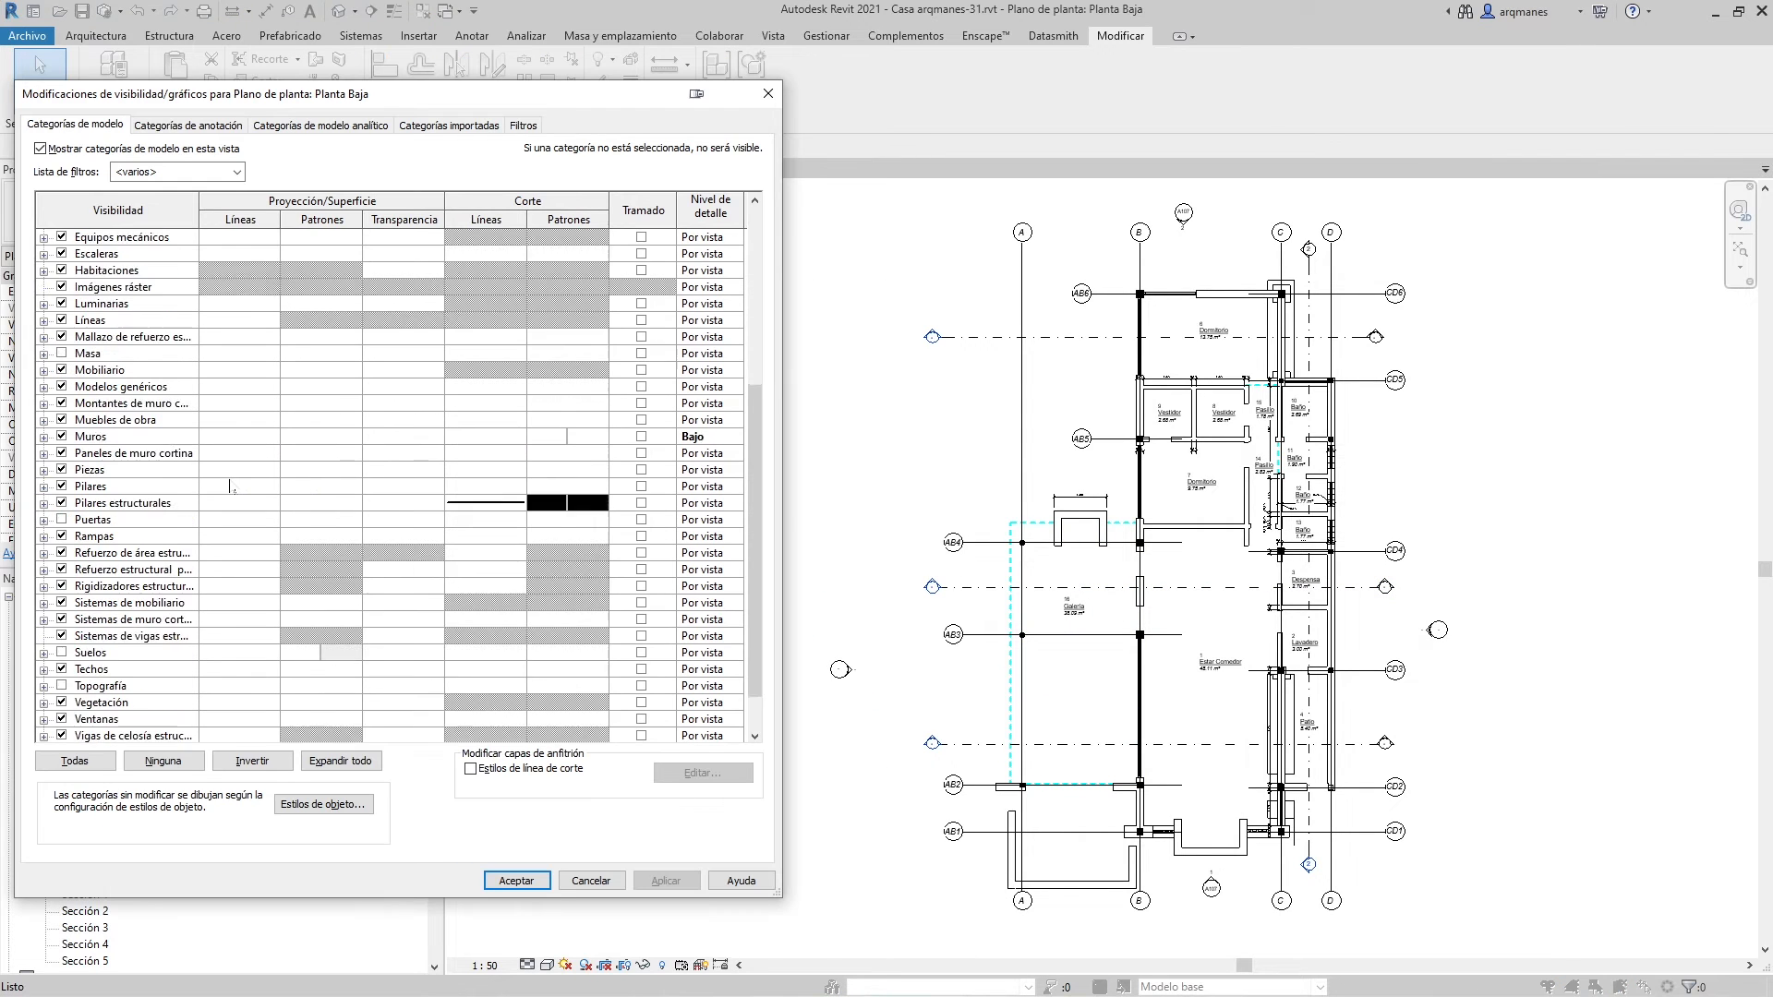
pyautogui.click(61, 619)
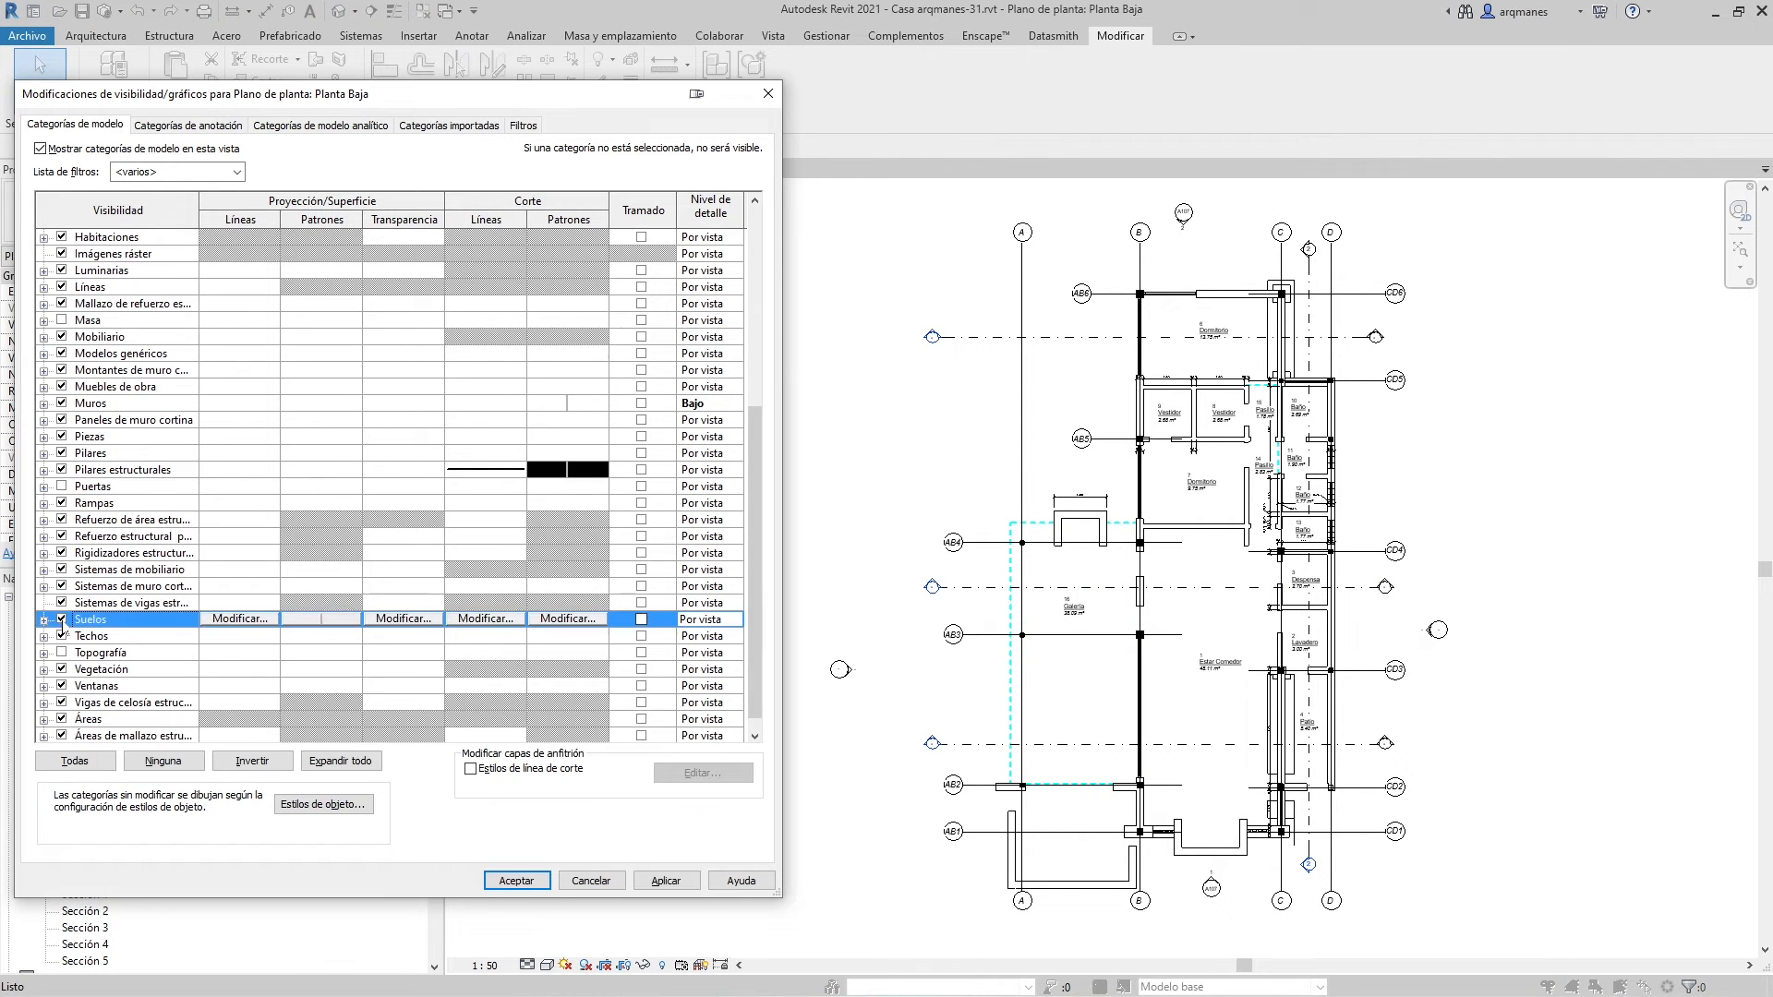
pyautogui.click(665, 881)
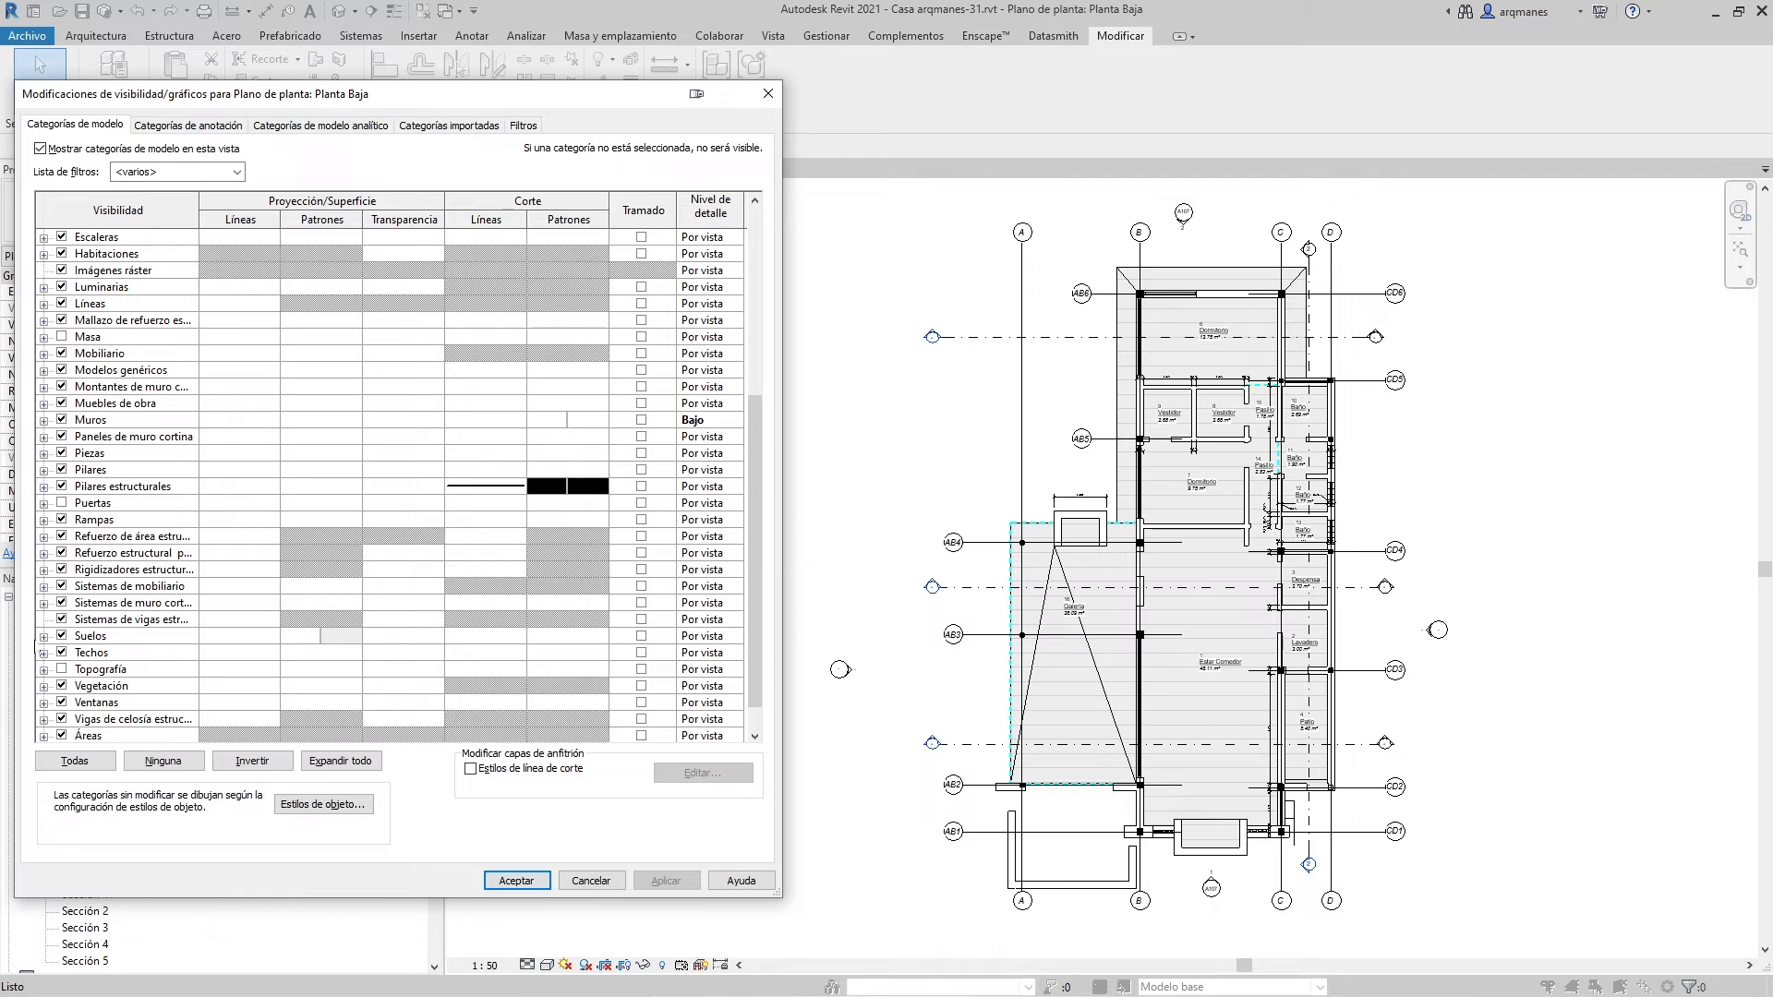
# Hide only the Bordes interiores subcategory of Suelos and apply the change to the view
pyautogui.click(43, 637)
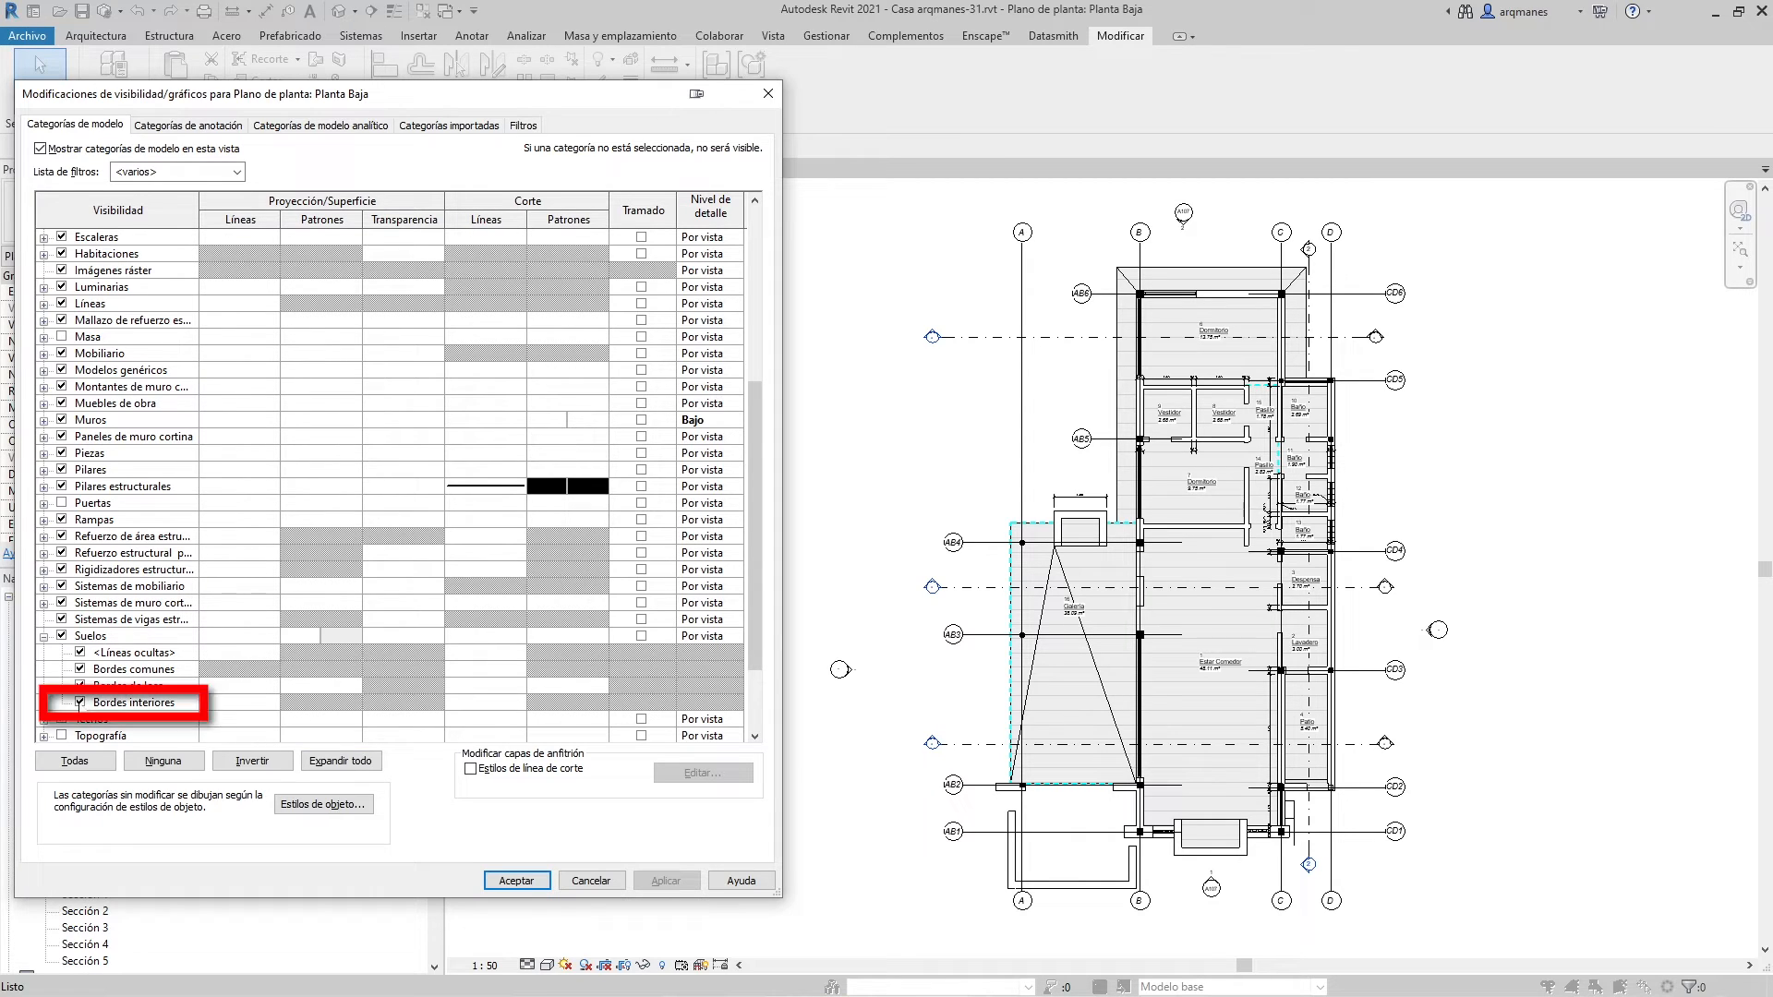
pyautogui.click(81, 706)
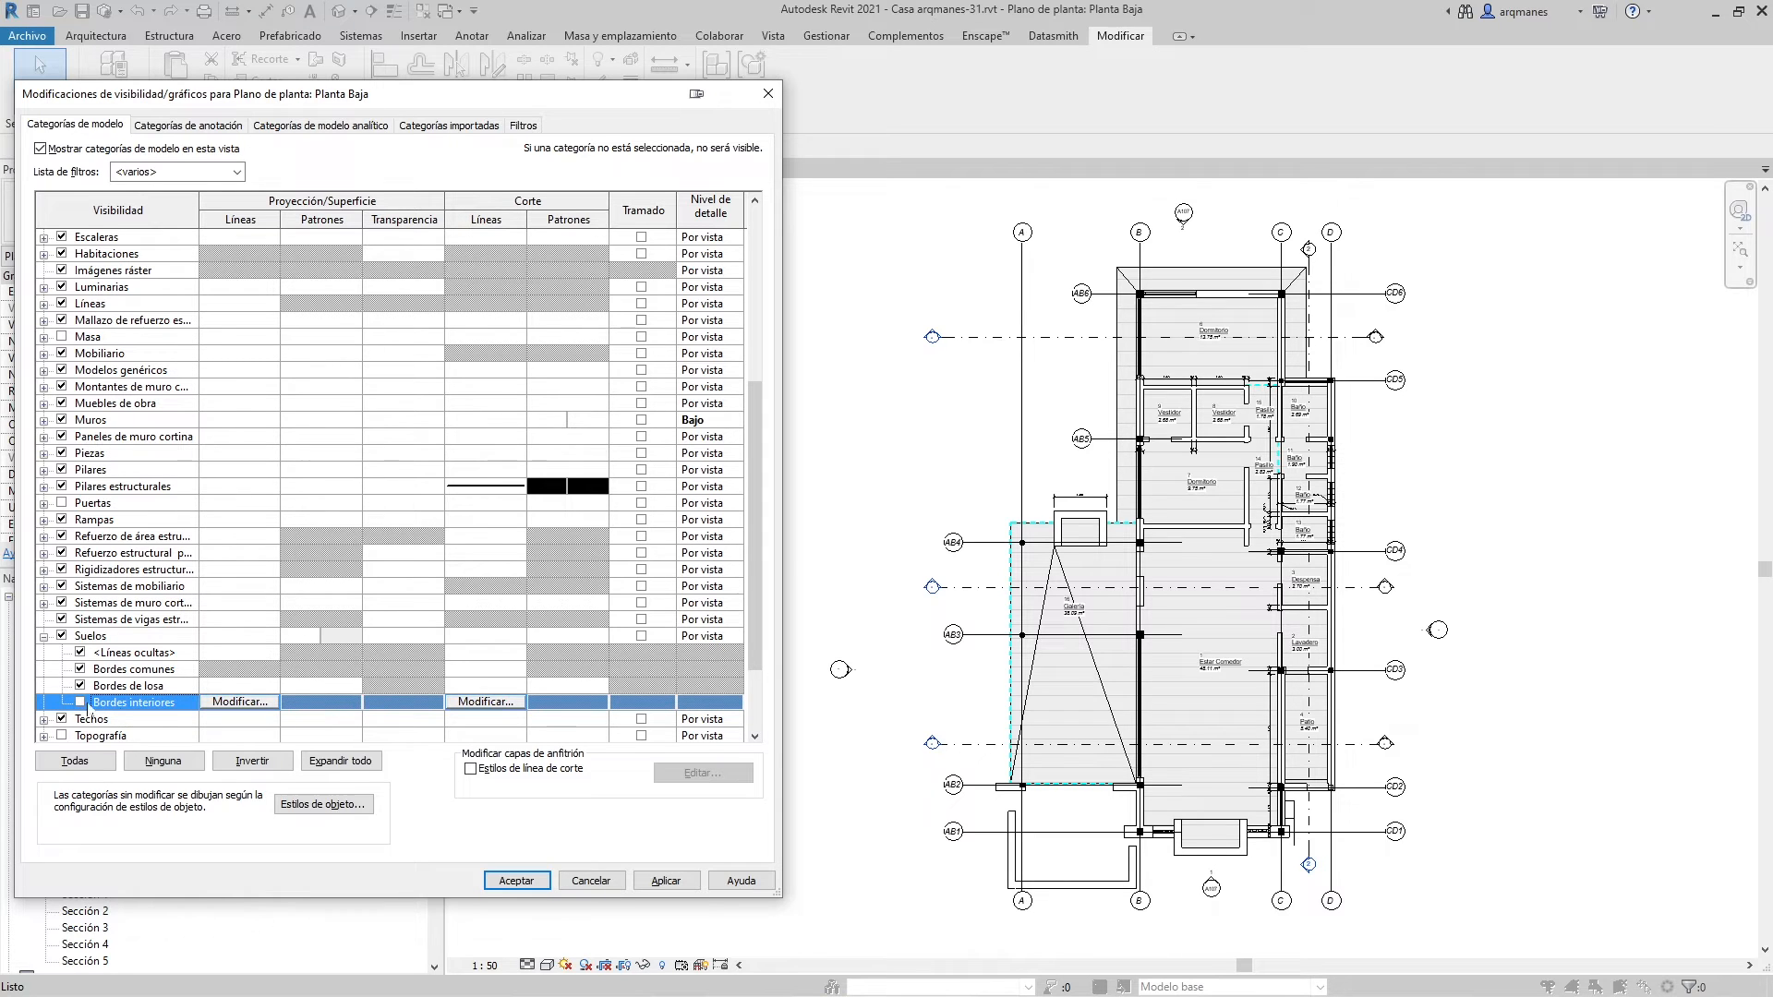
pyautogui.click(651, 881)
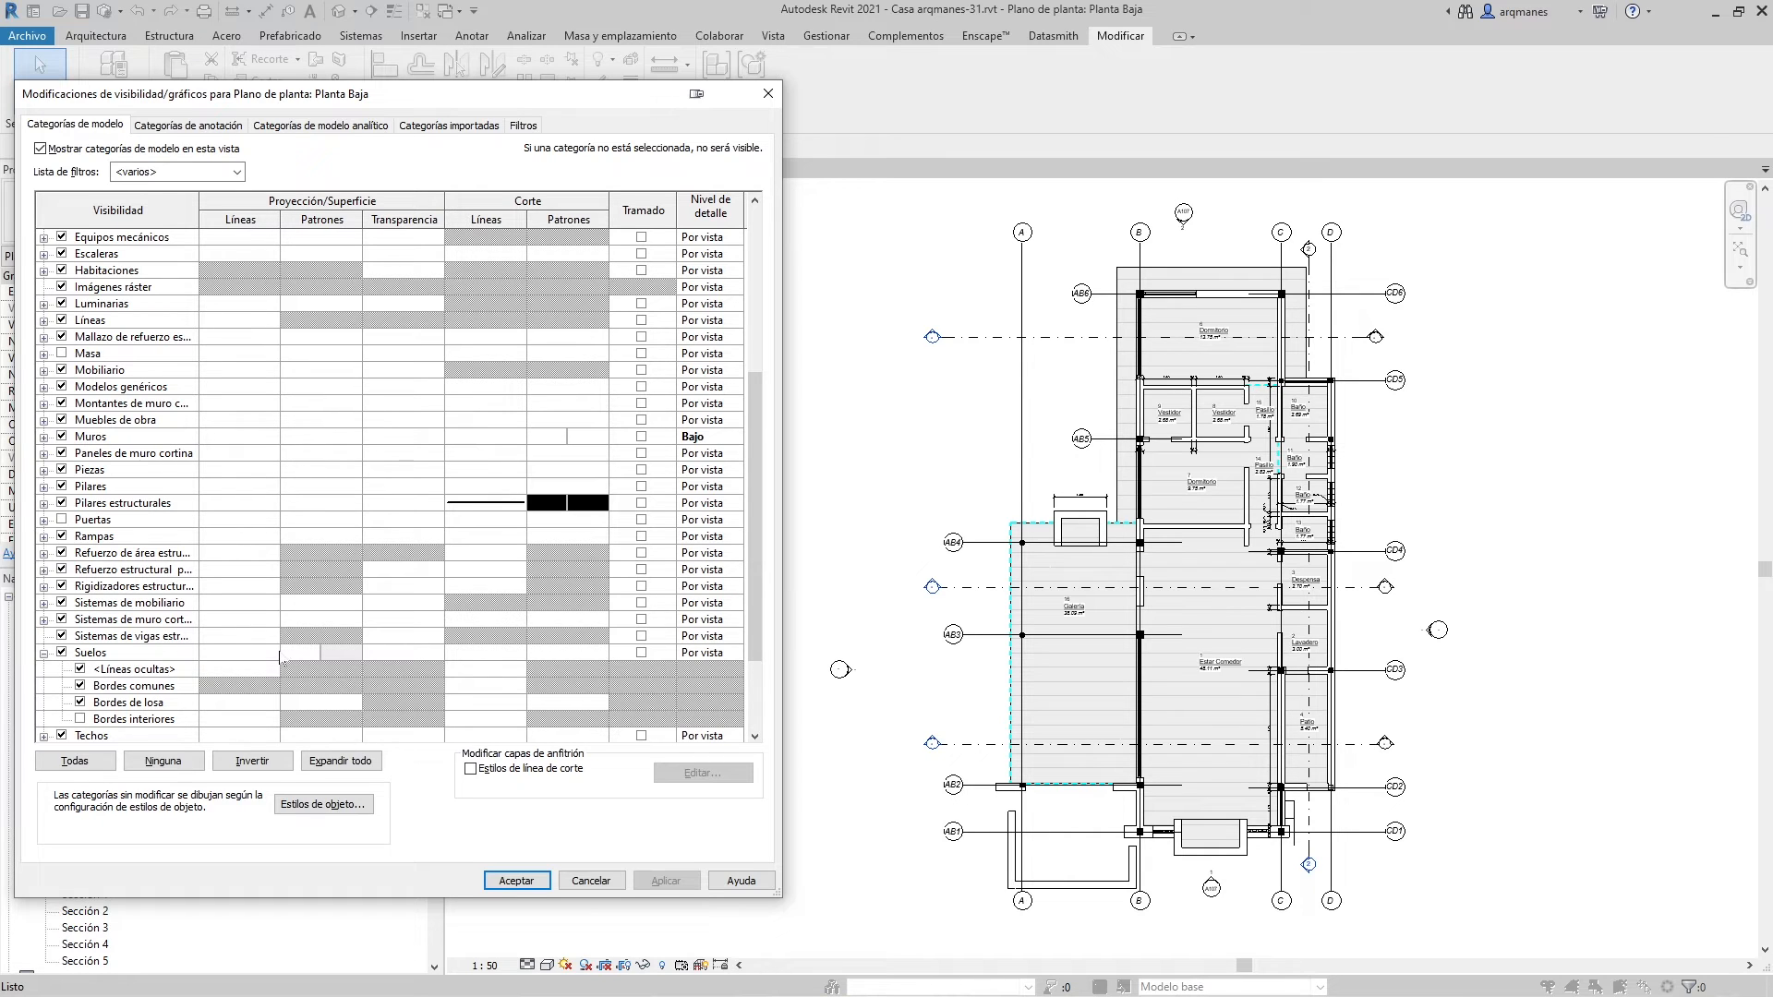
# Show Bordes interiores of Suelos again and override its projection line colour with RGB 216-216-216
pyautogui.click(80, 721)
pyautogui.click(249, 704)
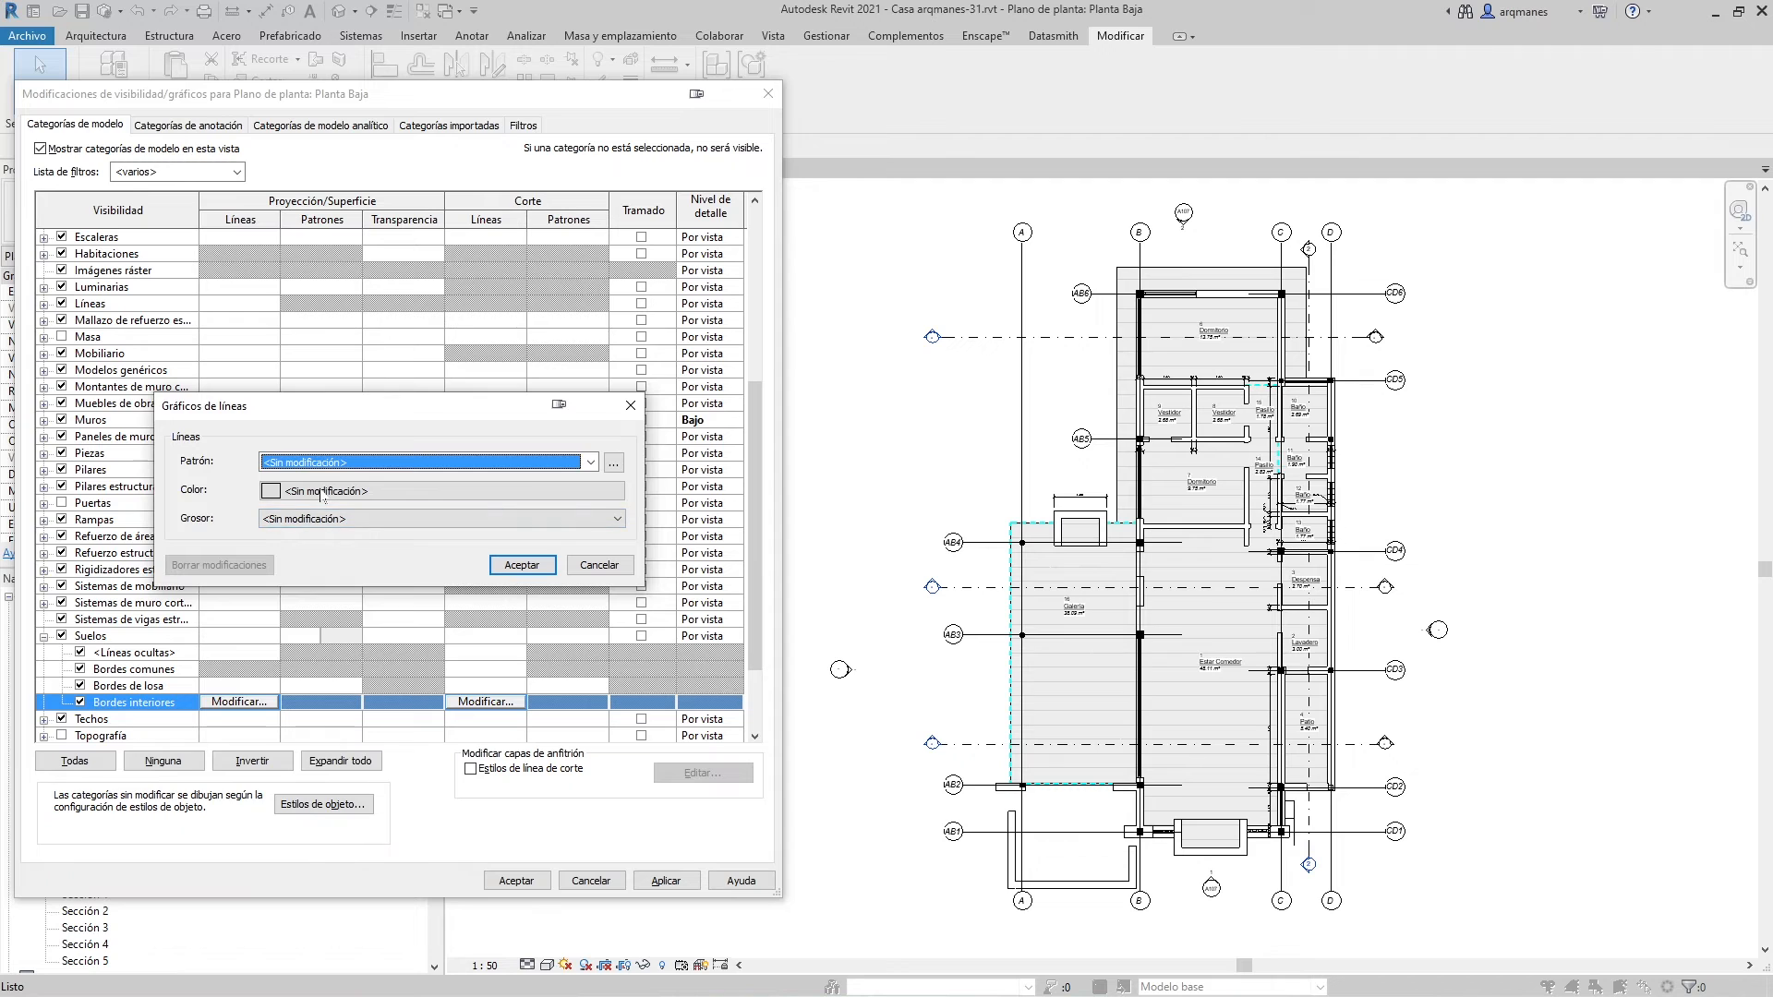
pyautogui.click(319, 494)
pyautogui.click(328, 466)
pyautogui.moveTo(605, 401); pyautogui.dragTo(605, 380)
pyautogui.click(474, 655)
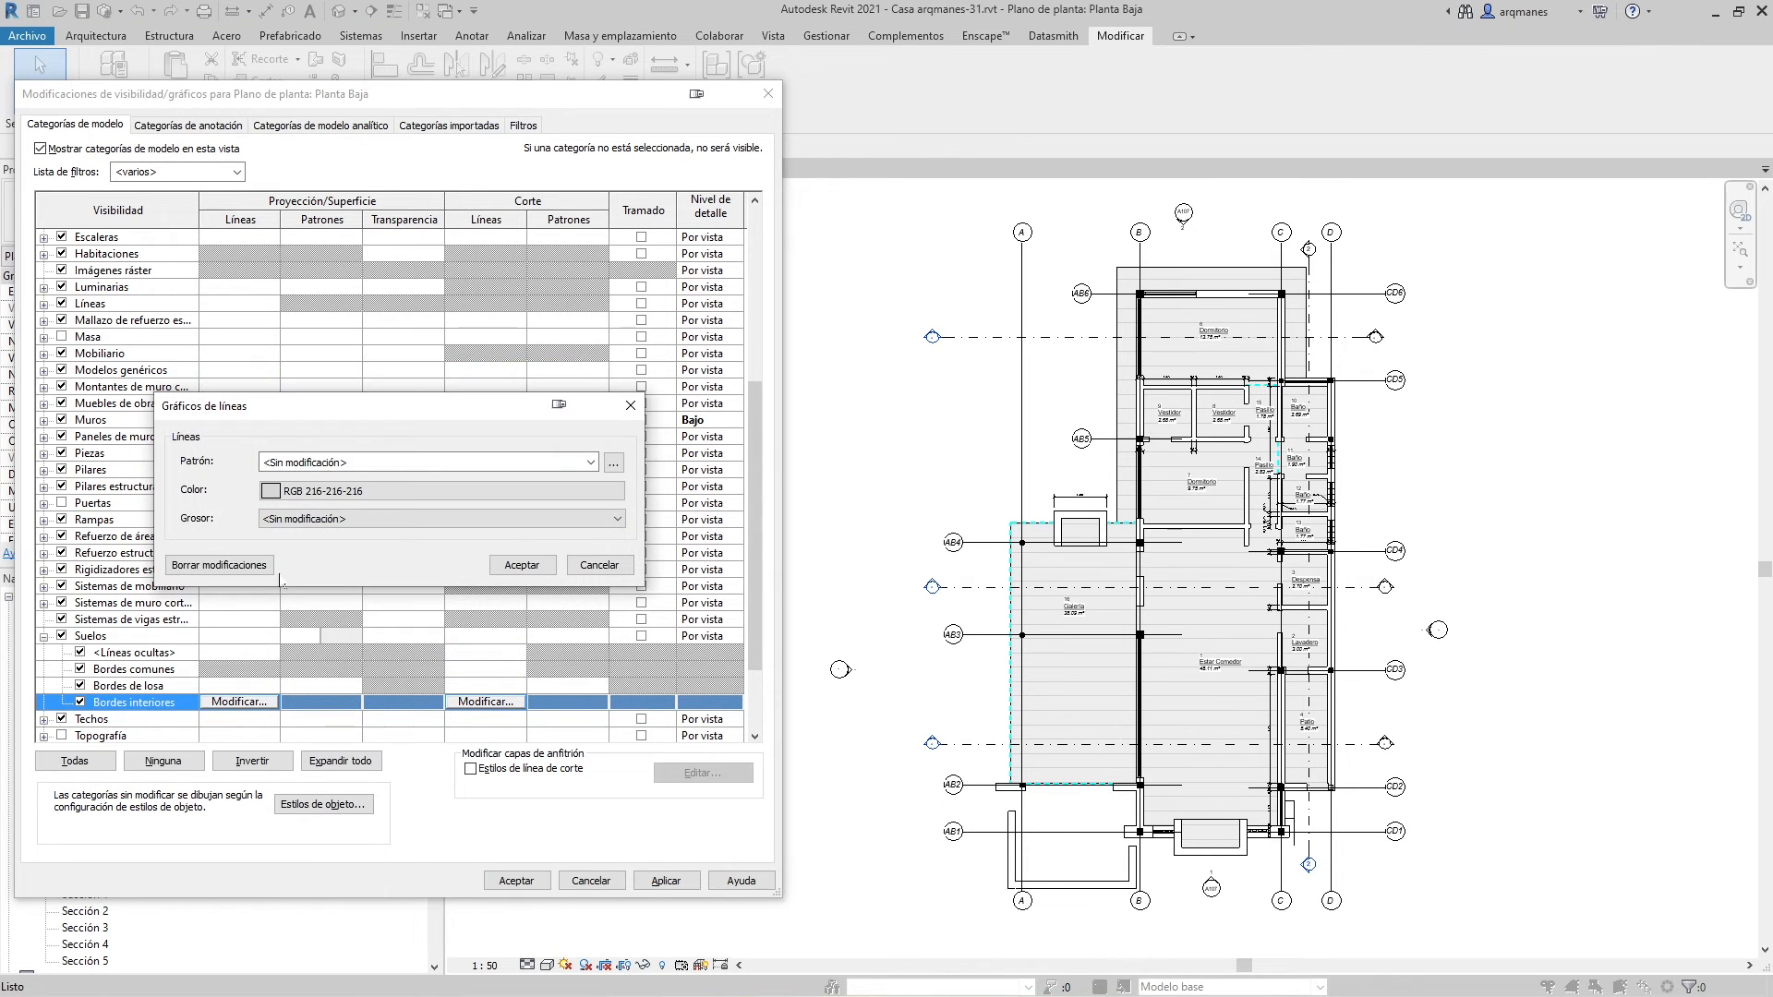
# Set the projection line pattern of the Suelos interior edges to Trazo, accept the line graphics and apply the override
pyautogui.click(587, 464)
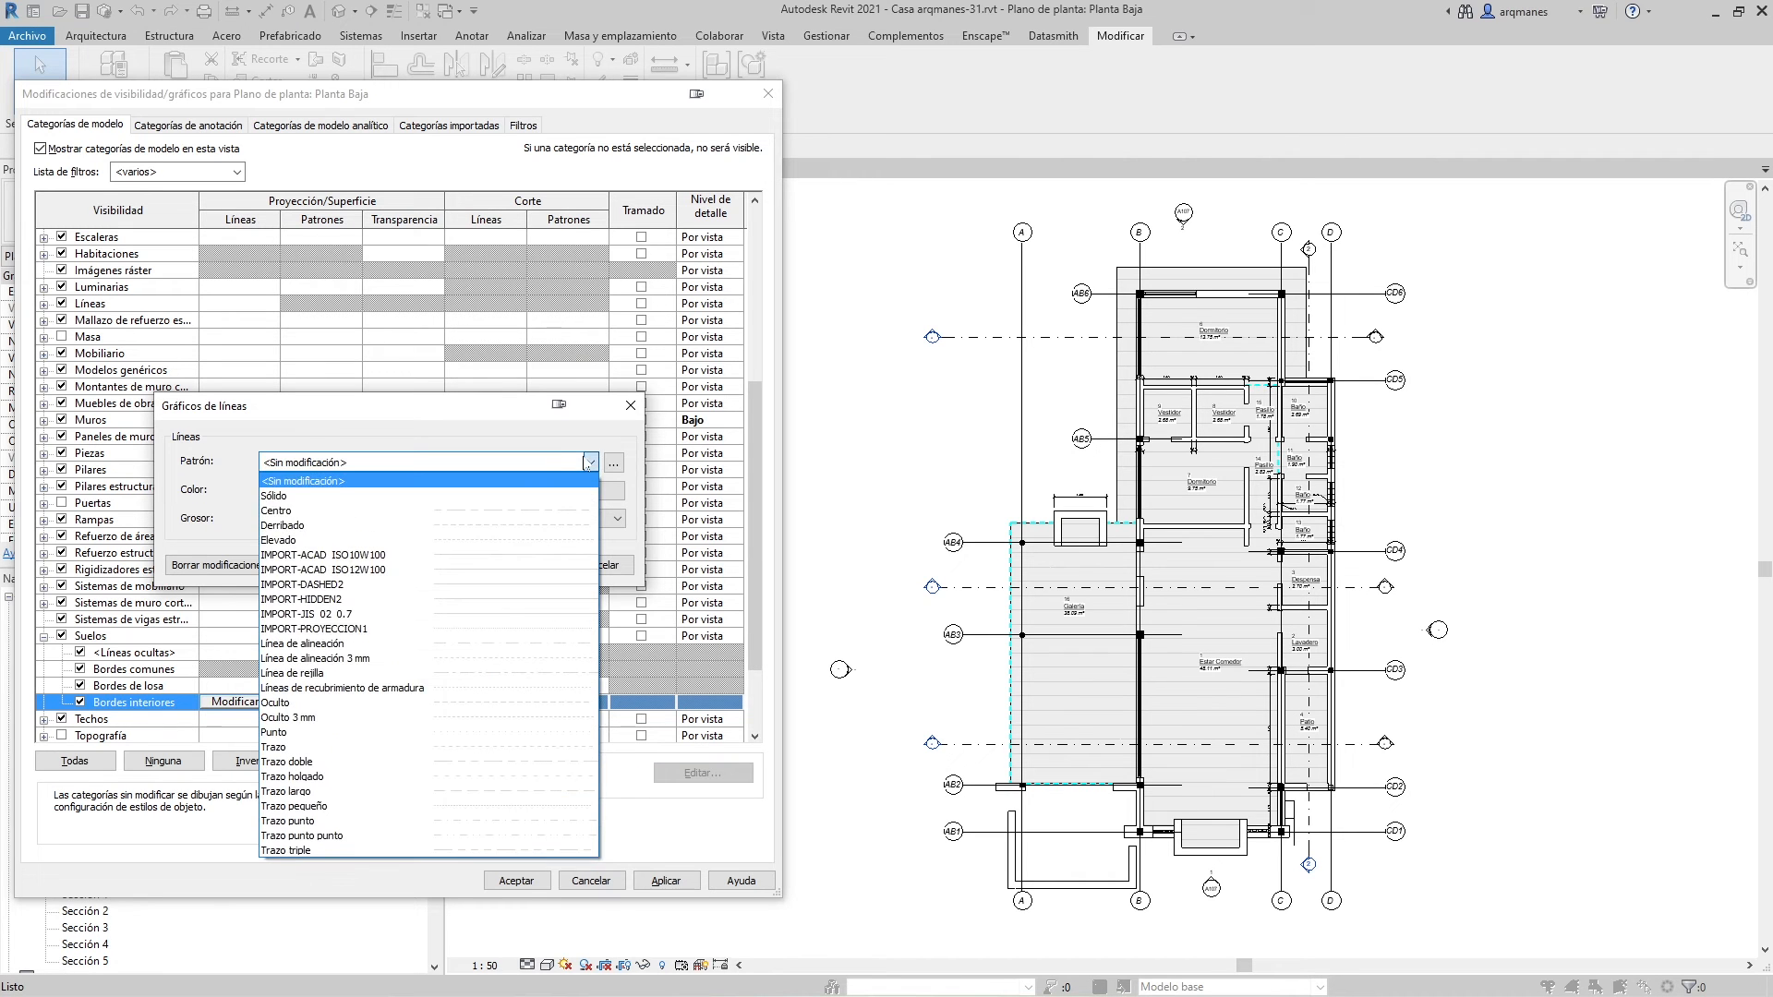
pyautogui.click(301, 746)
pyautogui.click(518, 566)
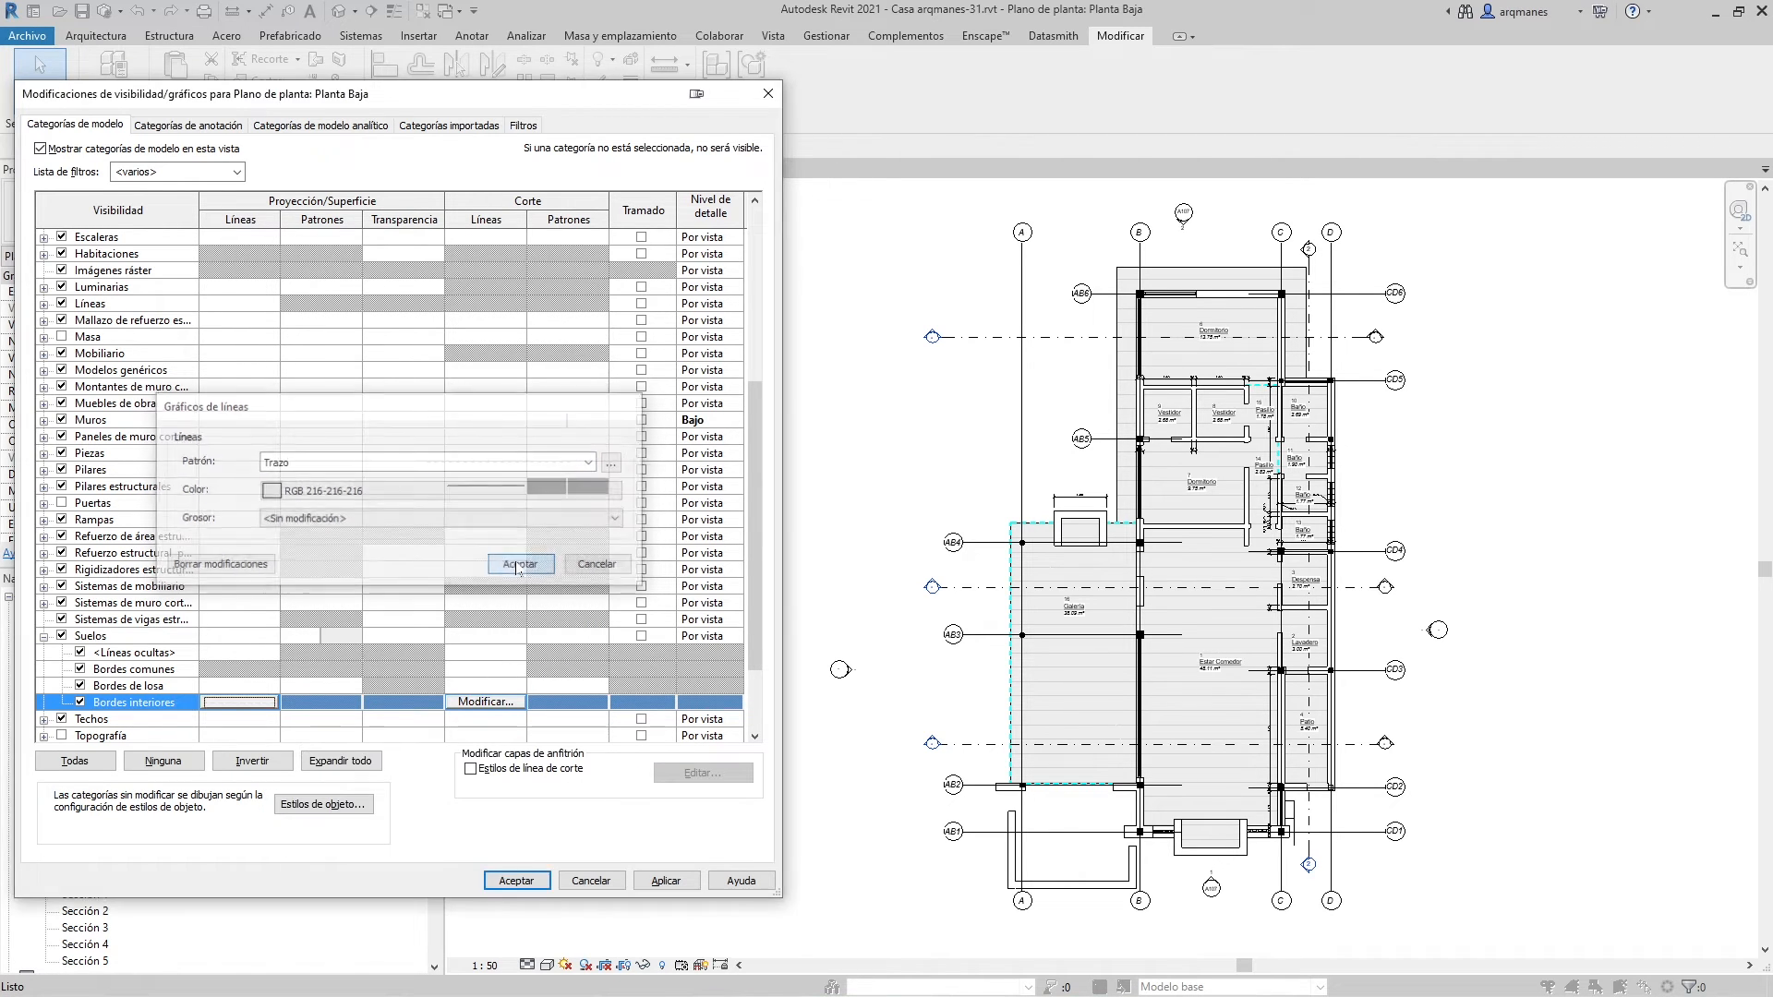
pyautogui.click(666, 880)
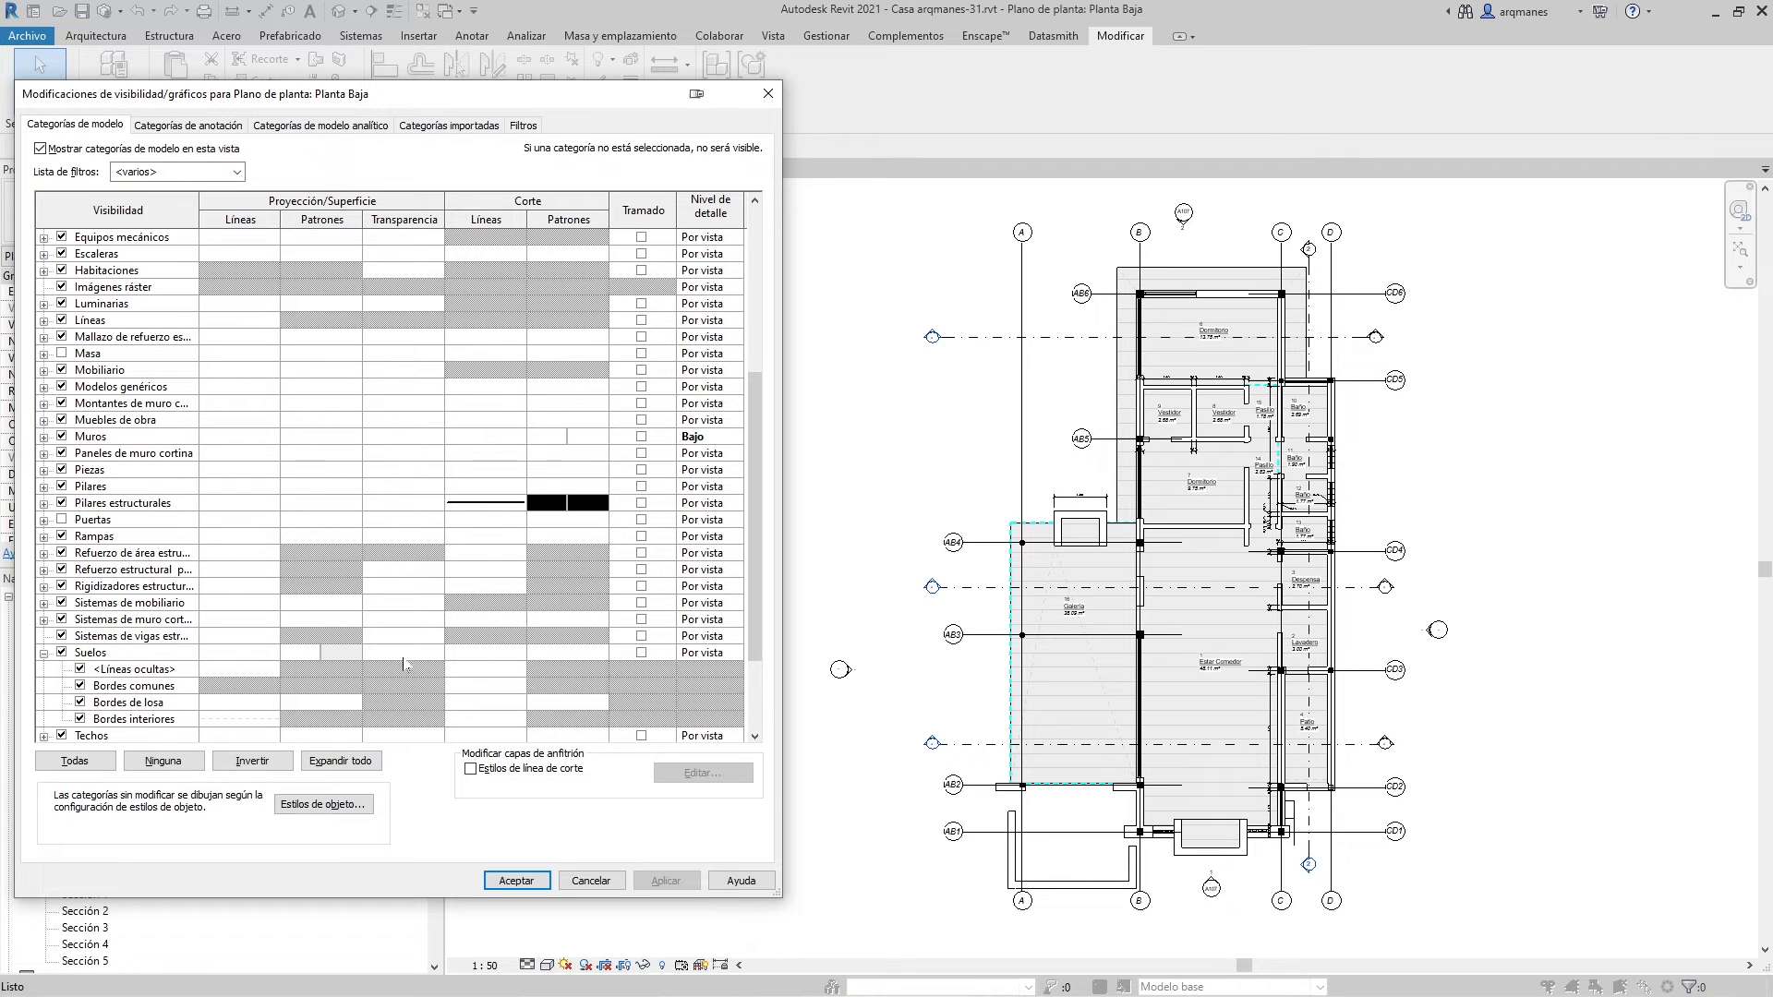
# Enable halftone (Tramado) for the whole Suelos category, apply it and accept the overrides
pyautogui.click(641, 652)
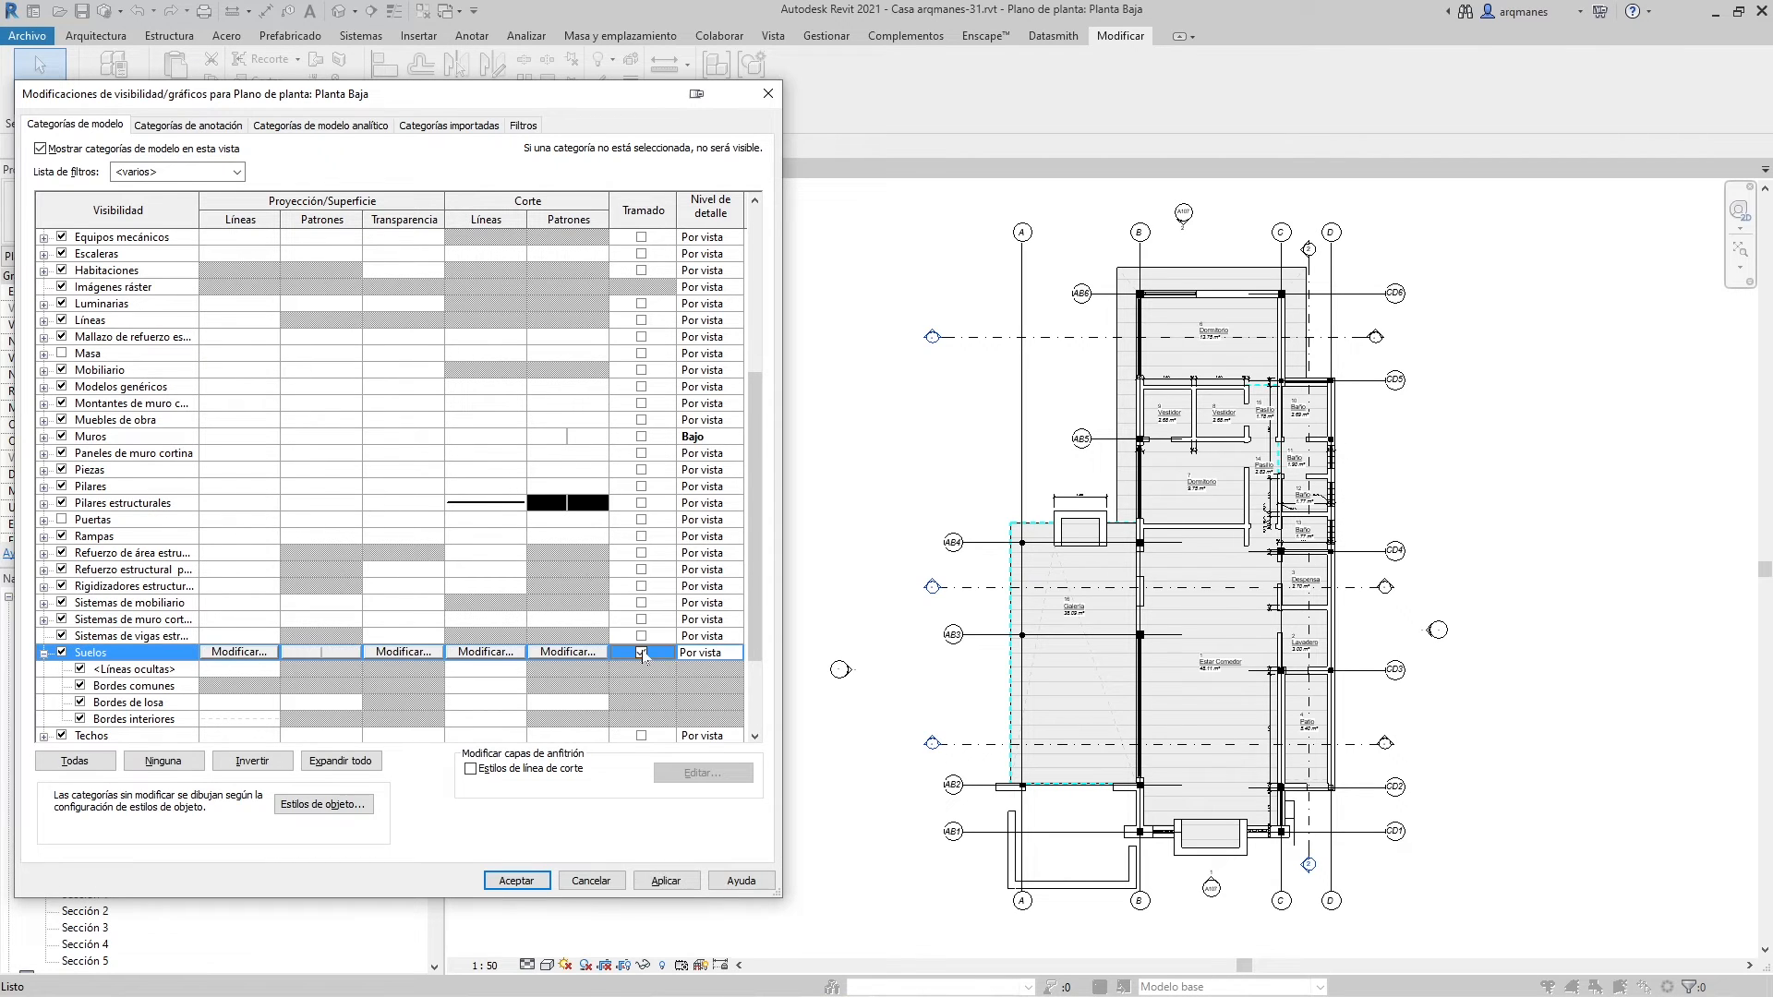
pyautogui.click(672, 884)
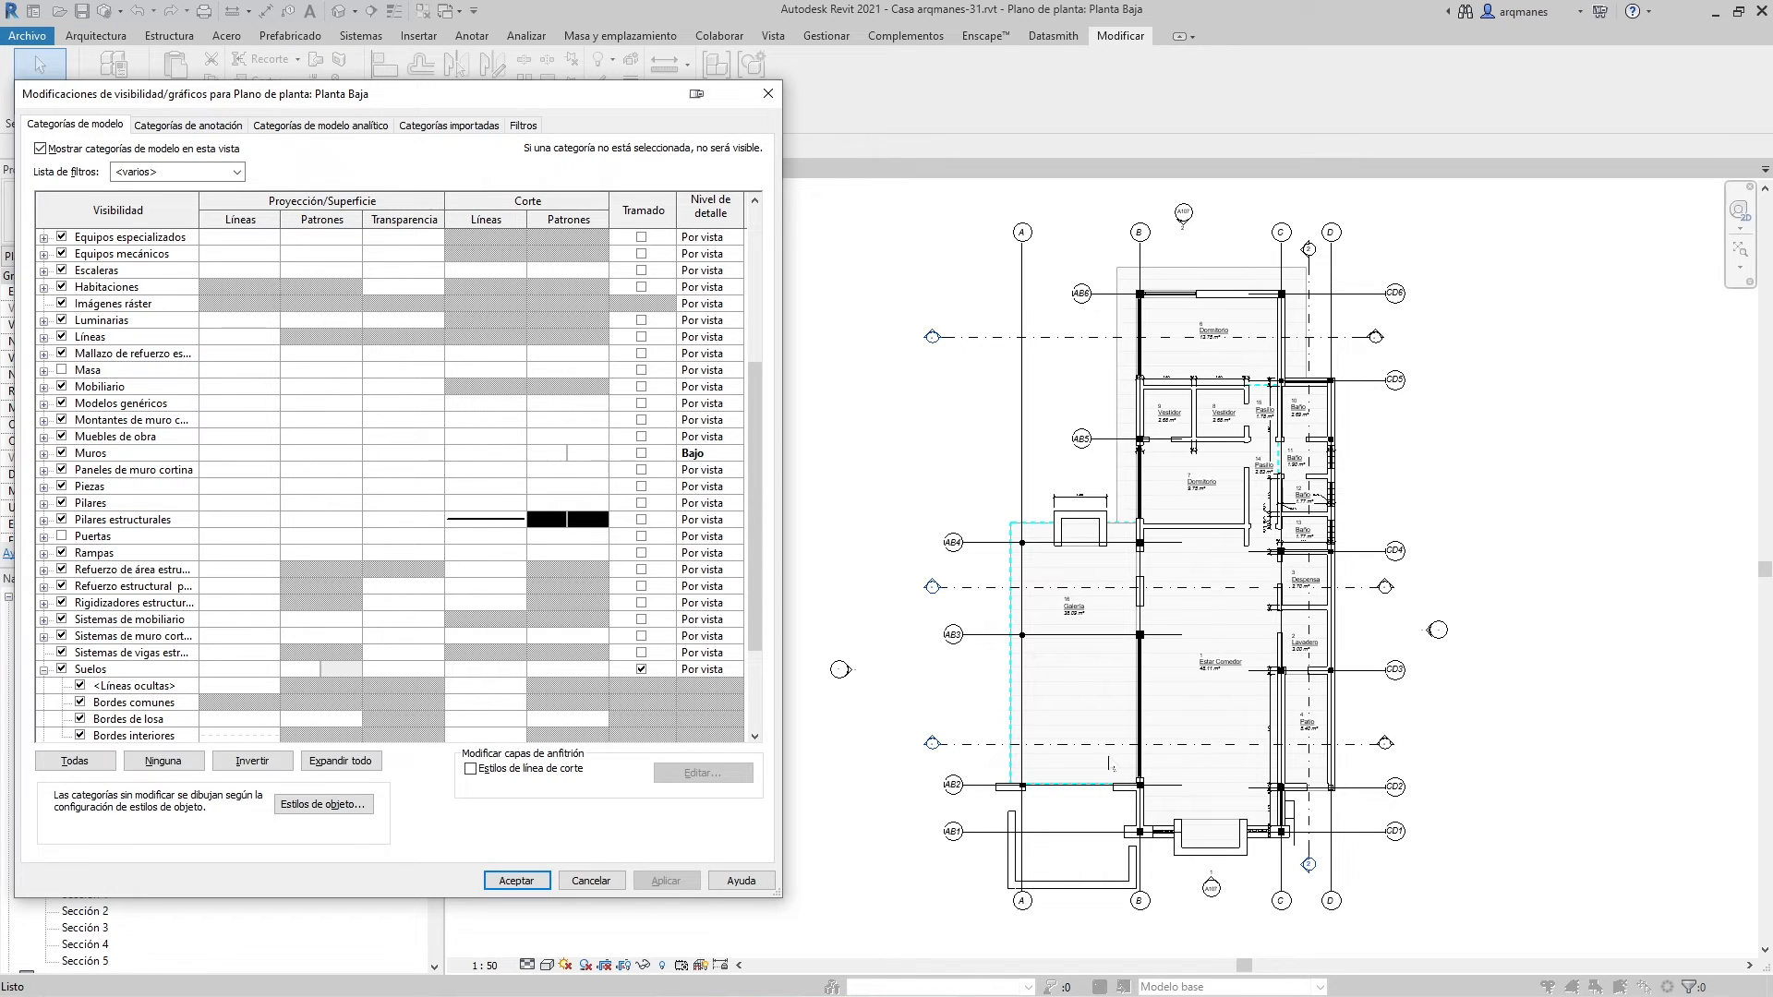
pyautogui.click(517, 880)
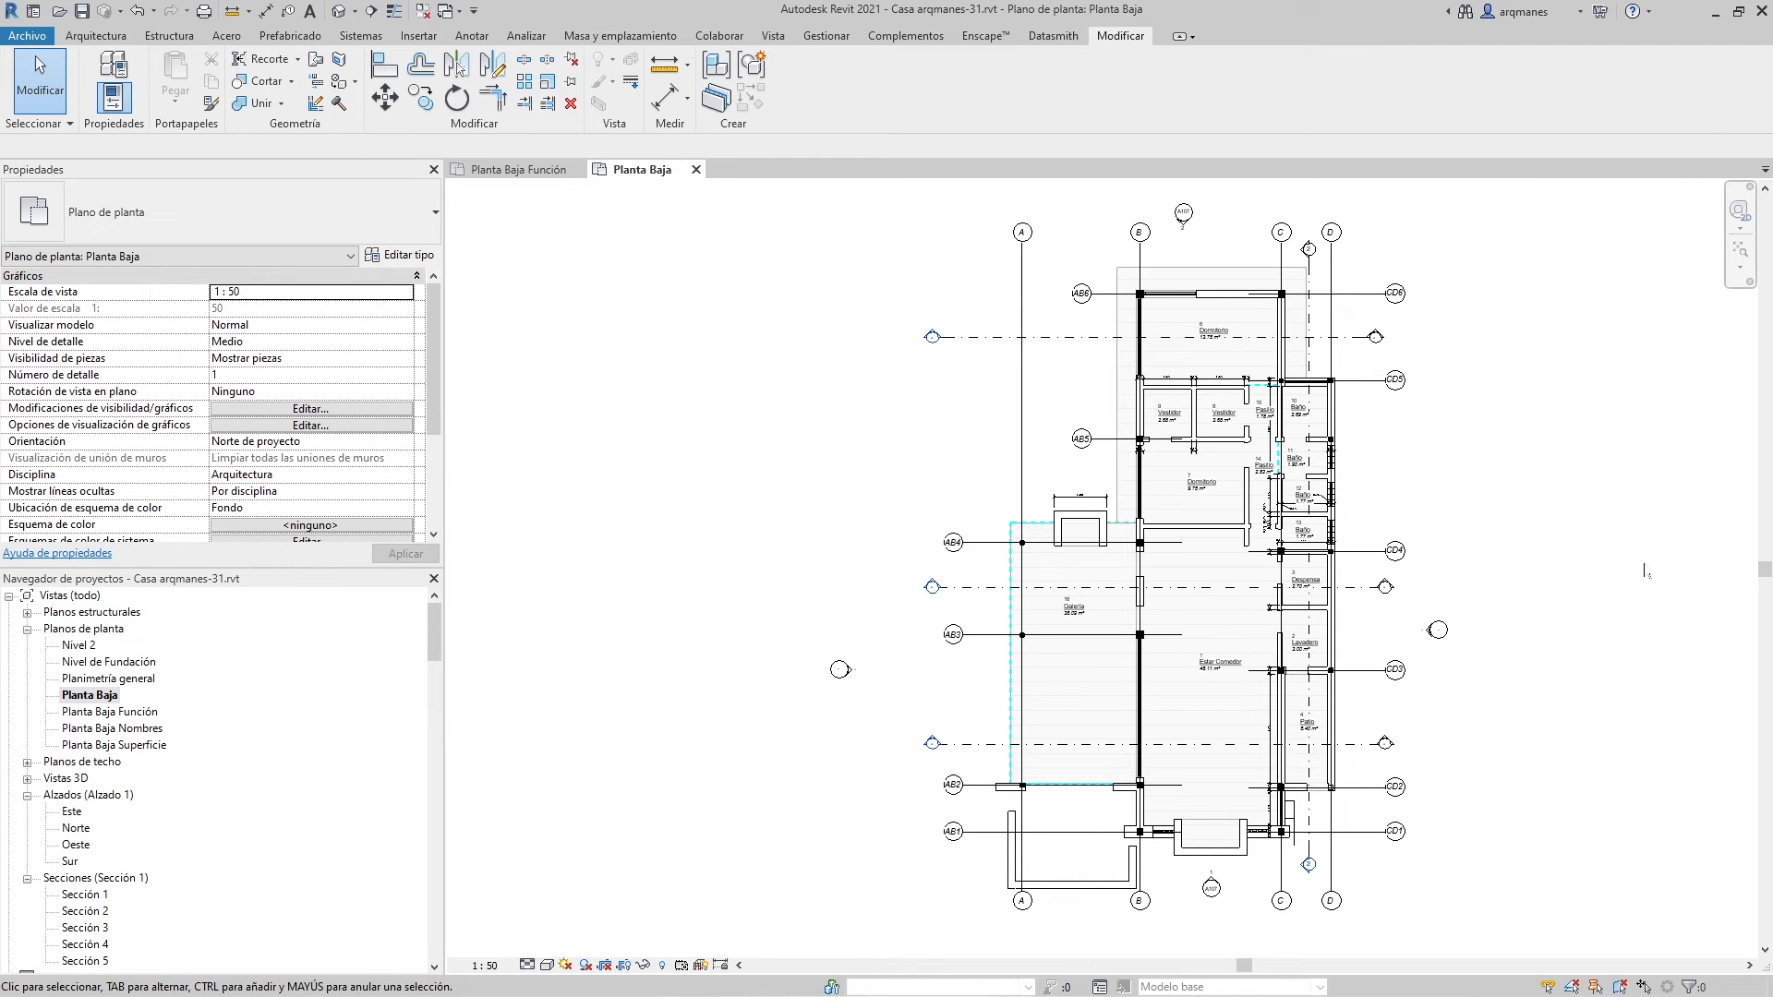
# Select the dashed cyan line beside the fireplace wall in Galería to check its element category, and clear the selection
pyautogui.scroll(8, 1056, 531)
pyautogui.click(946, 493)
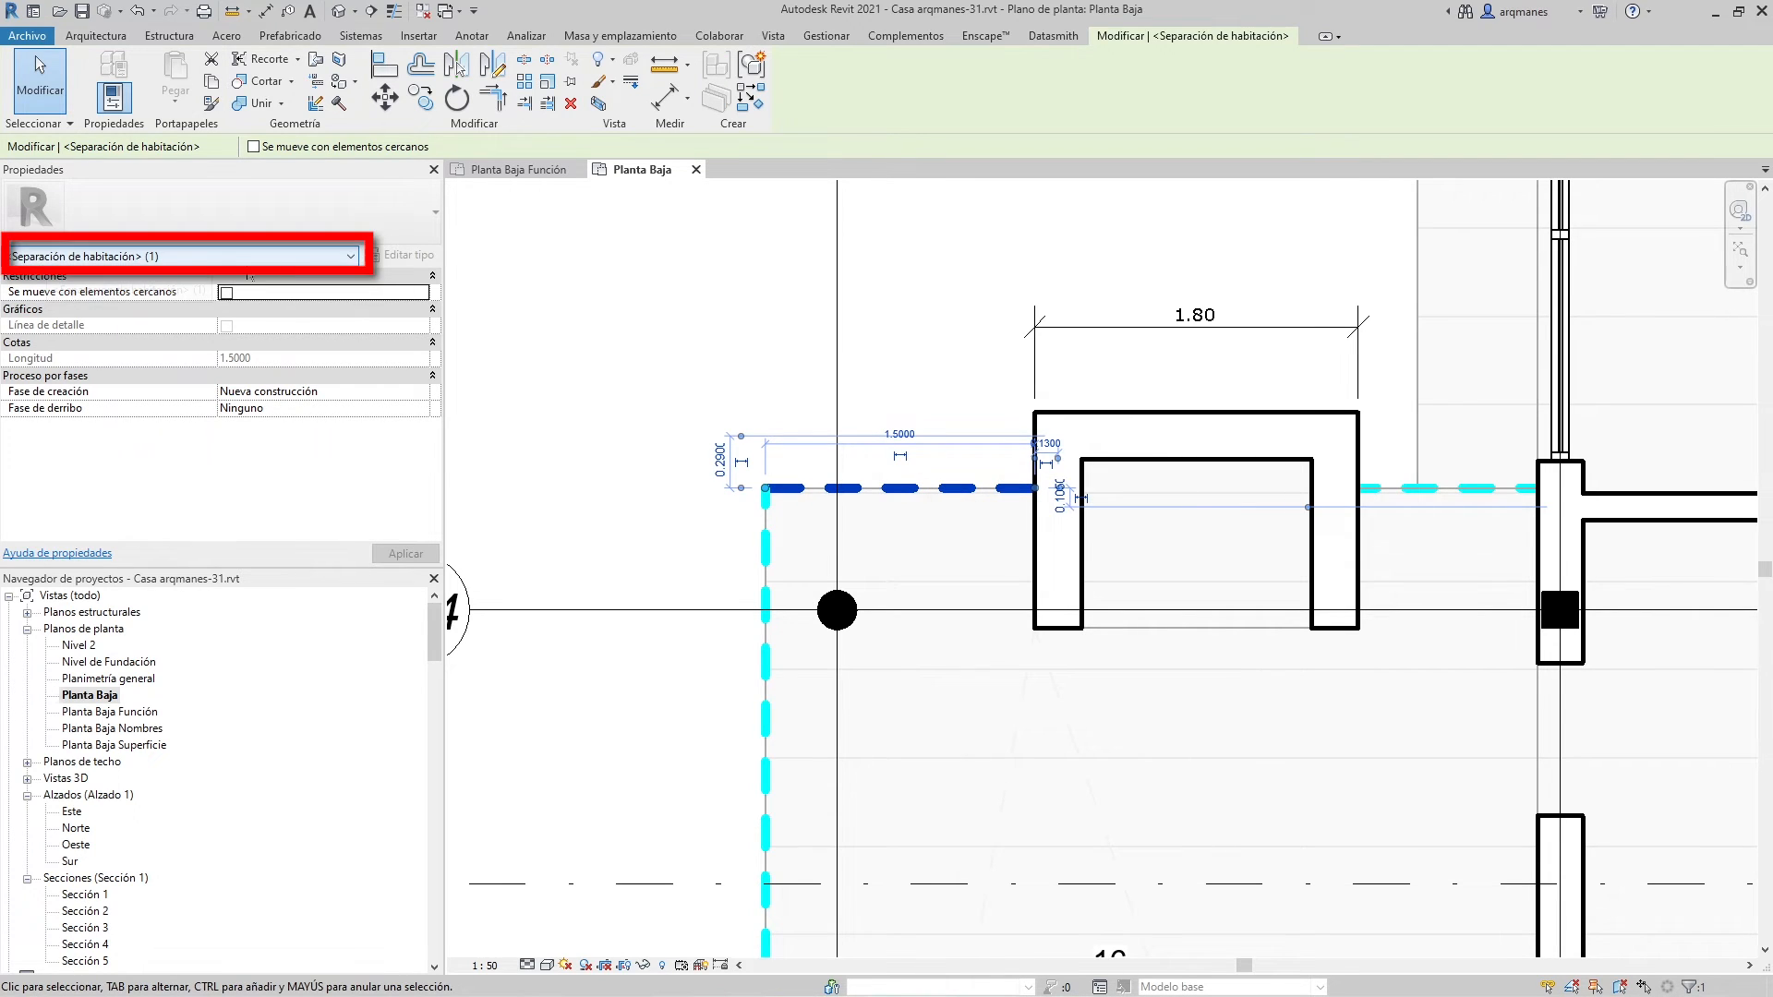
pyautogui.click(551, 378)
pyautogui.scroll(-2, 956, 388)
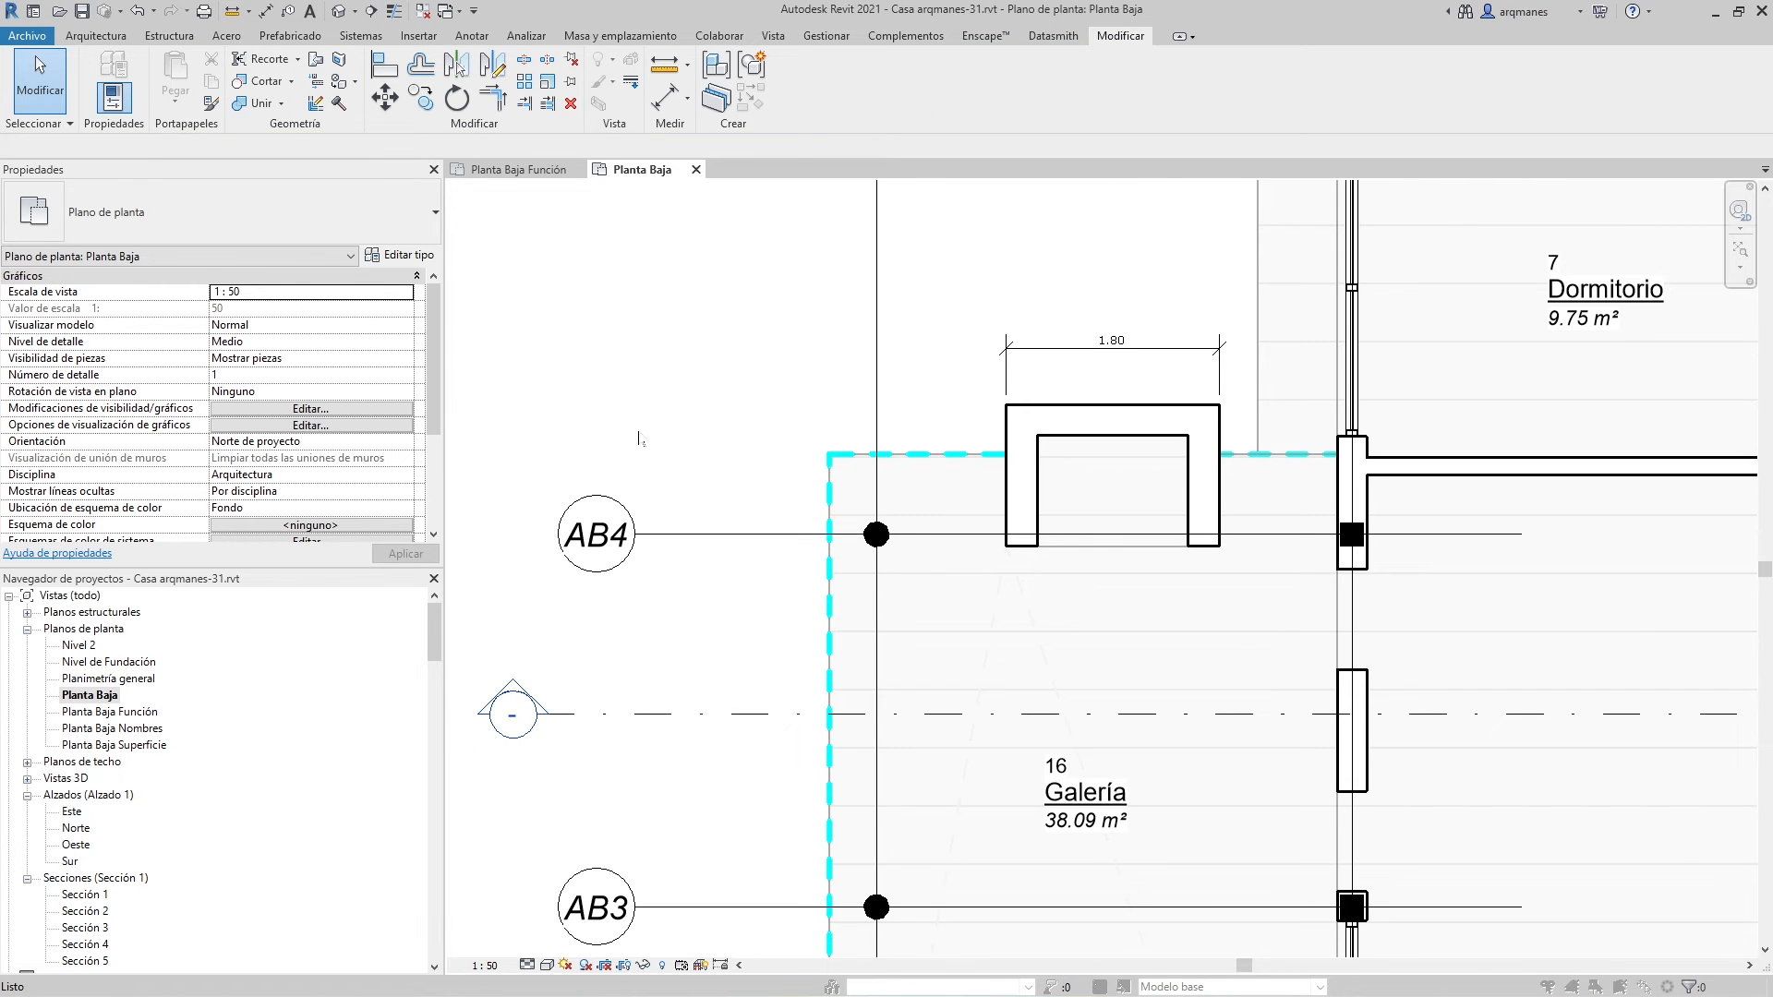
# Hide the <Separación de habitación> subcategory of Líneas in the view's visibility/graphics overrides, apply it and accept
pyautogui.press('v')
pyautogui.press('v')
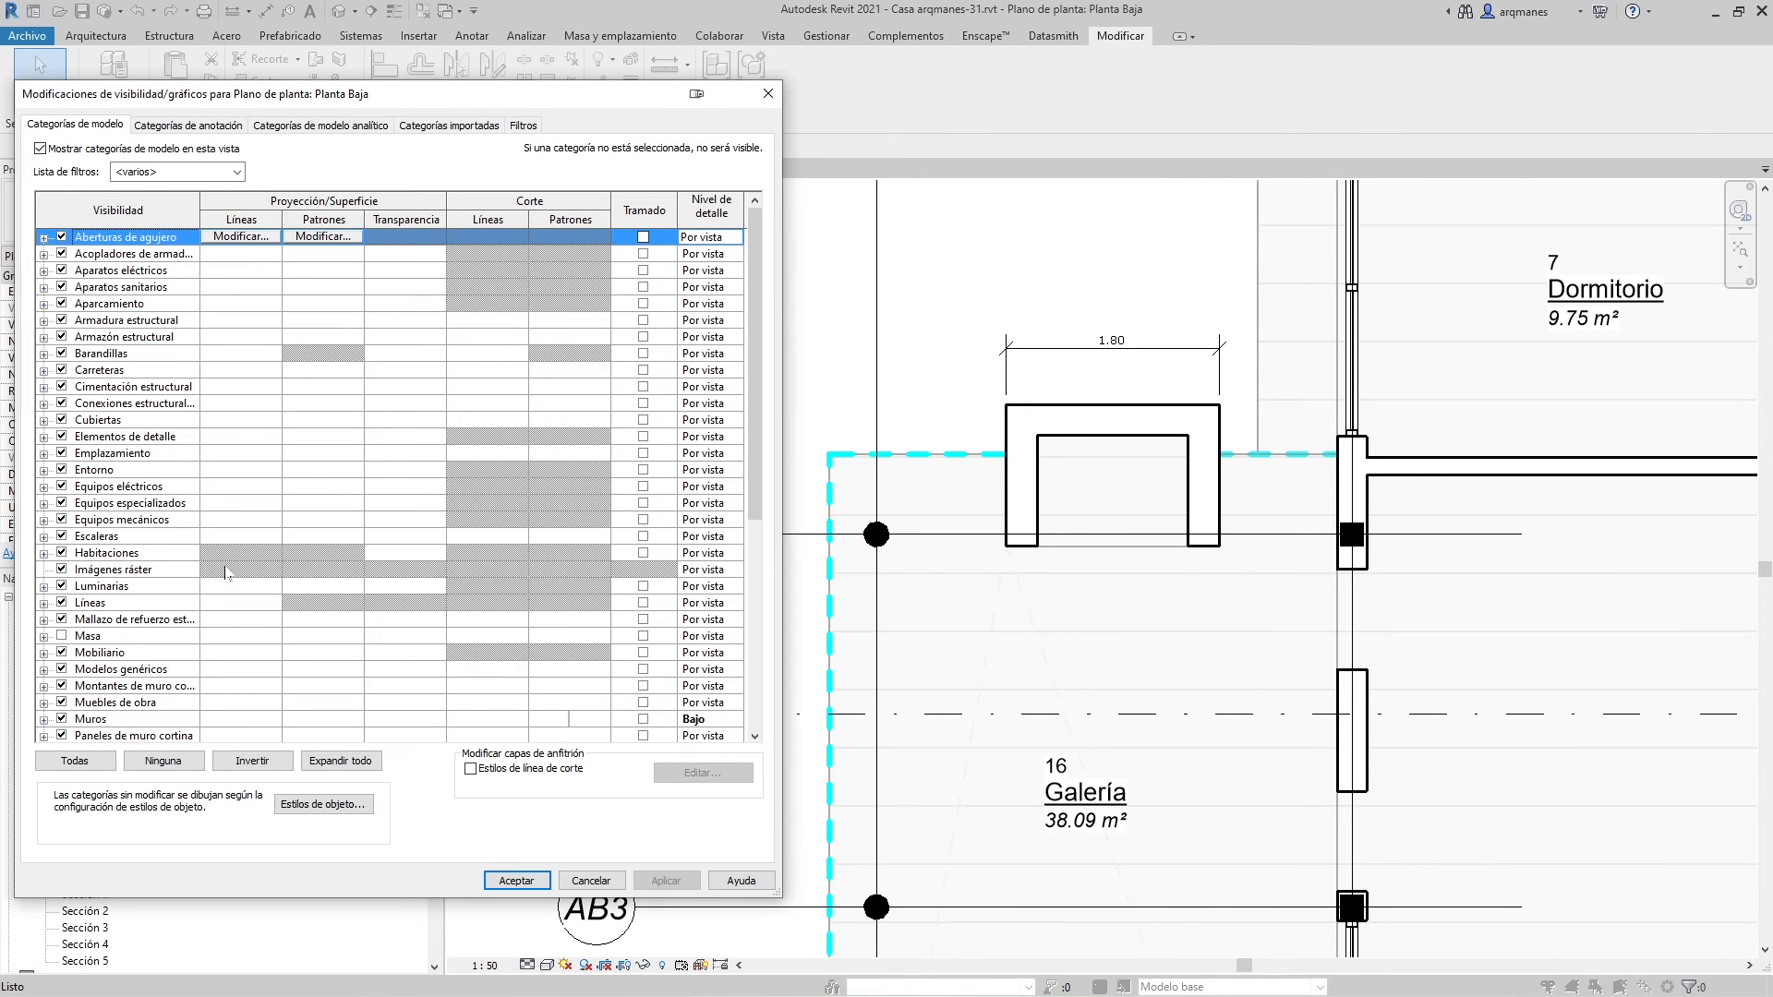
pyautogui.click(43, 553)
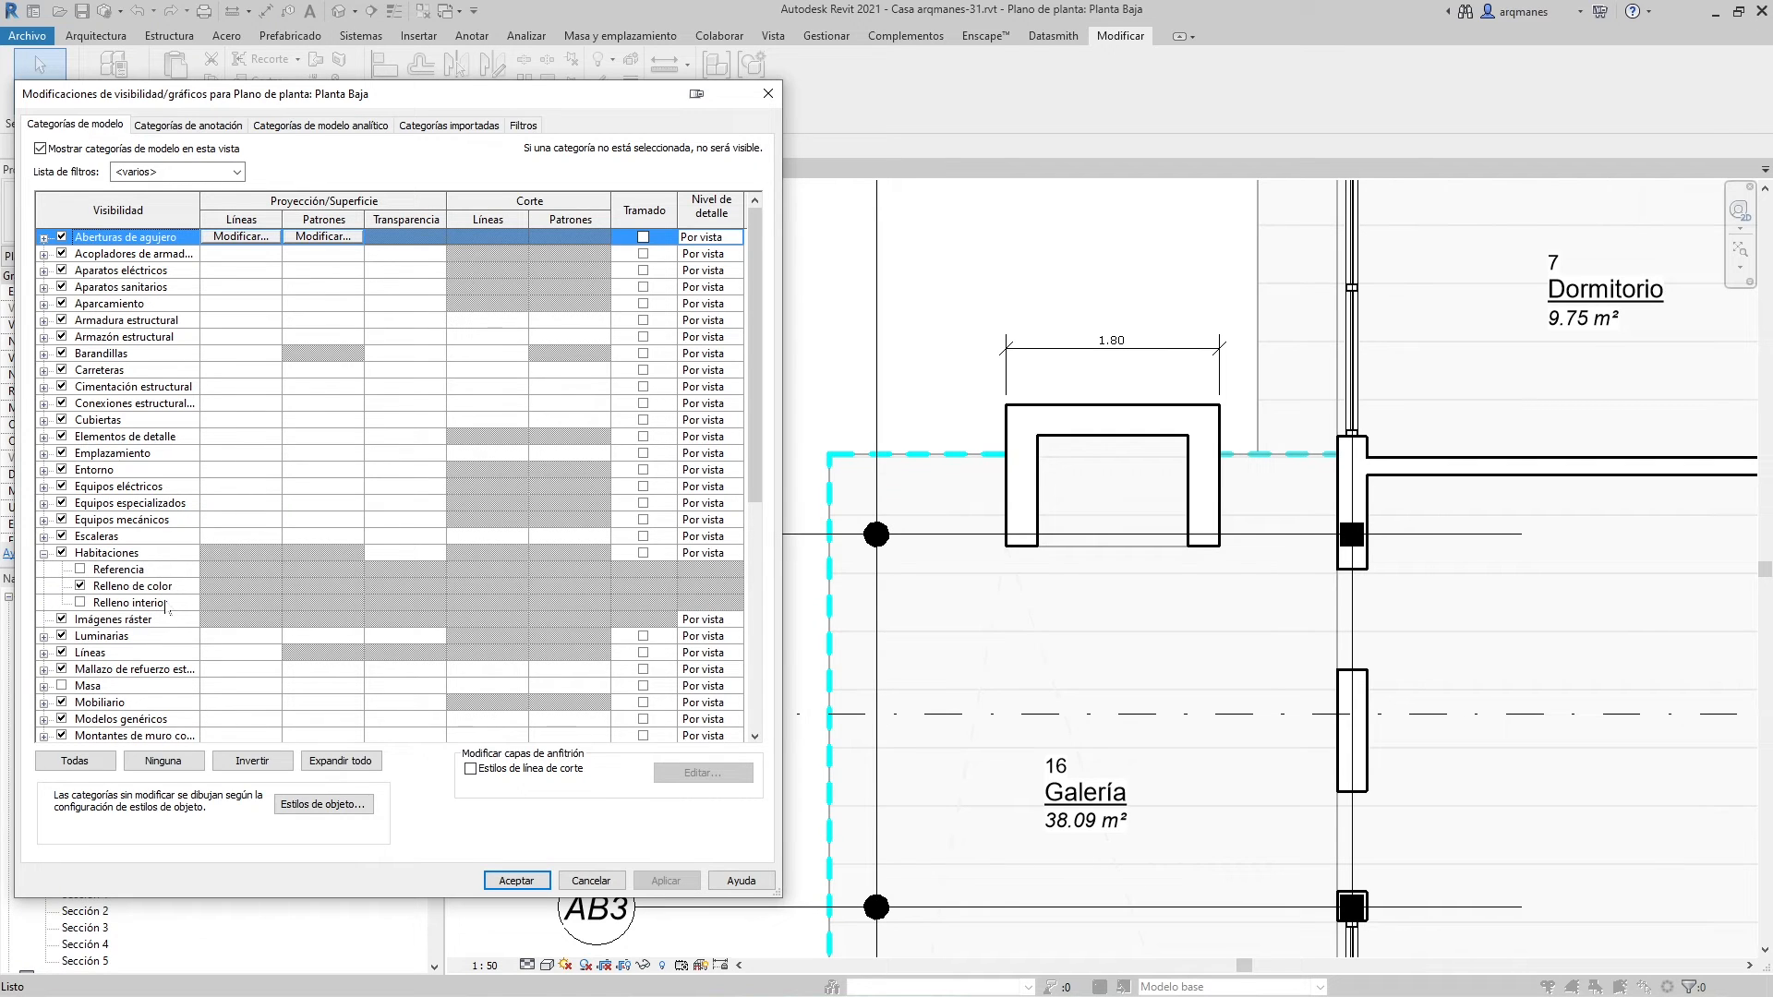
pyautogui.click(44, 652)
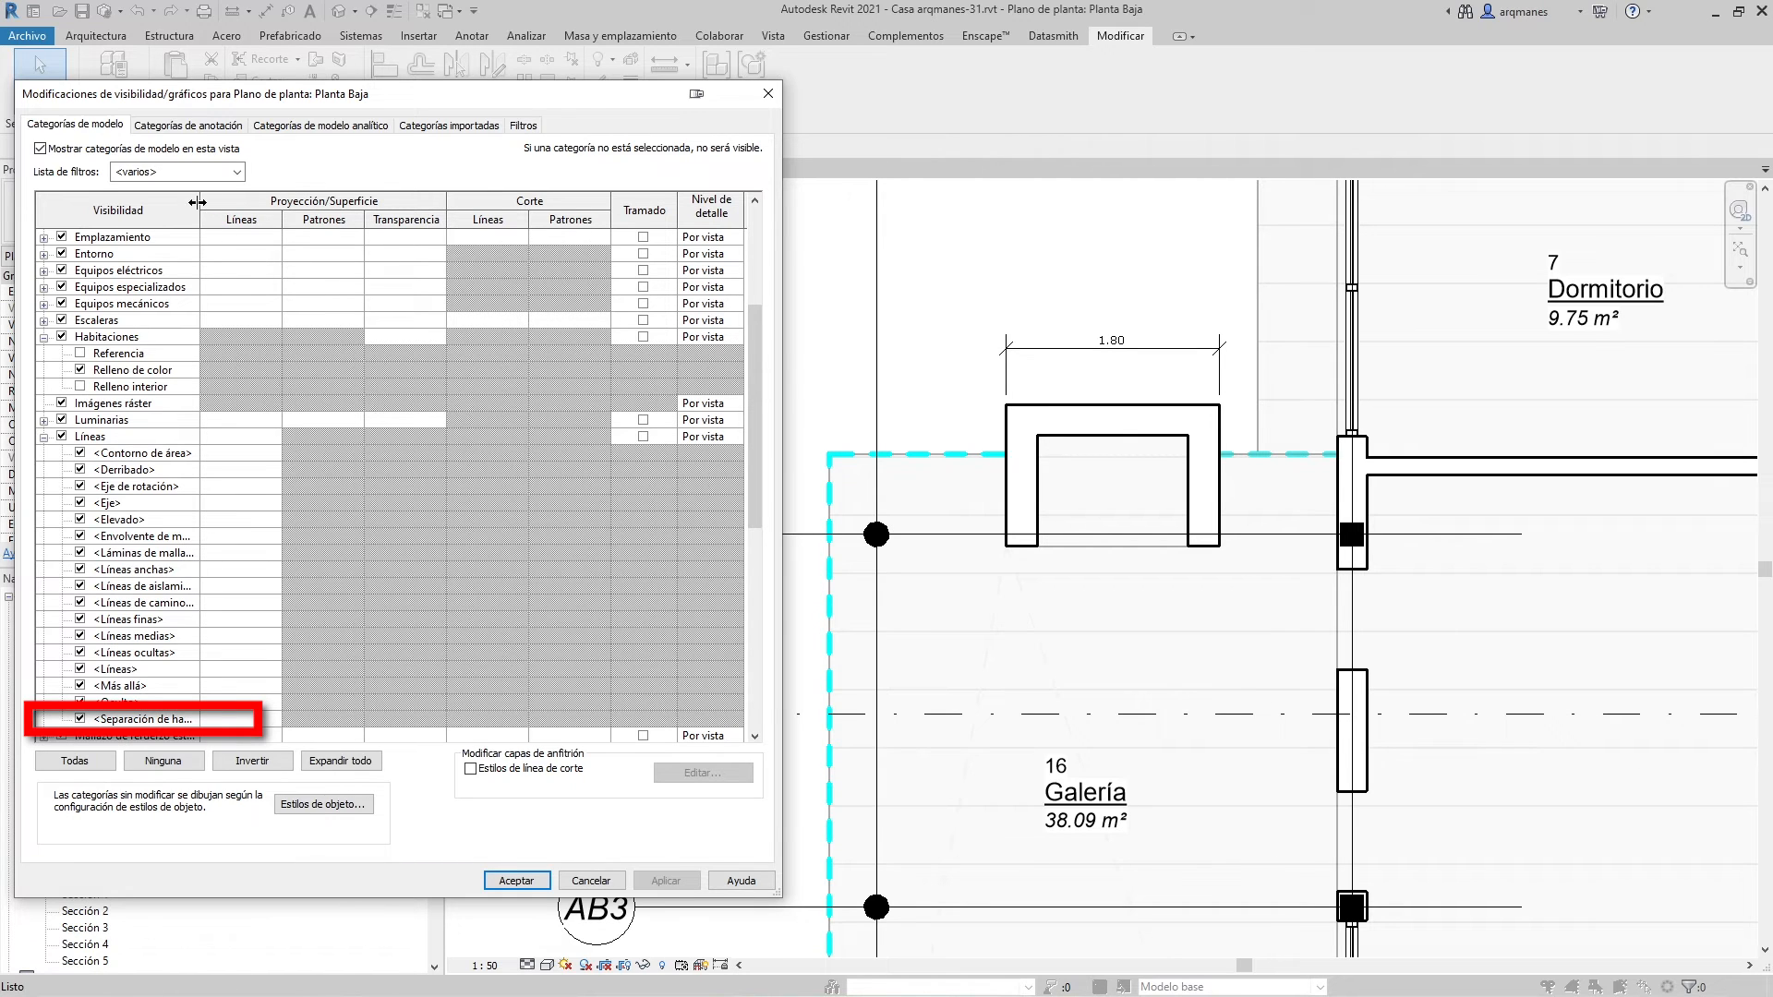
pyautogui.moveTo(202, 205); pyautogui.dragTo(308, 205)
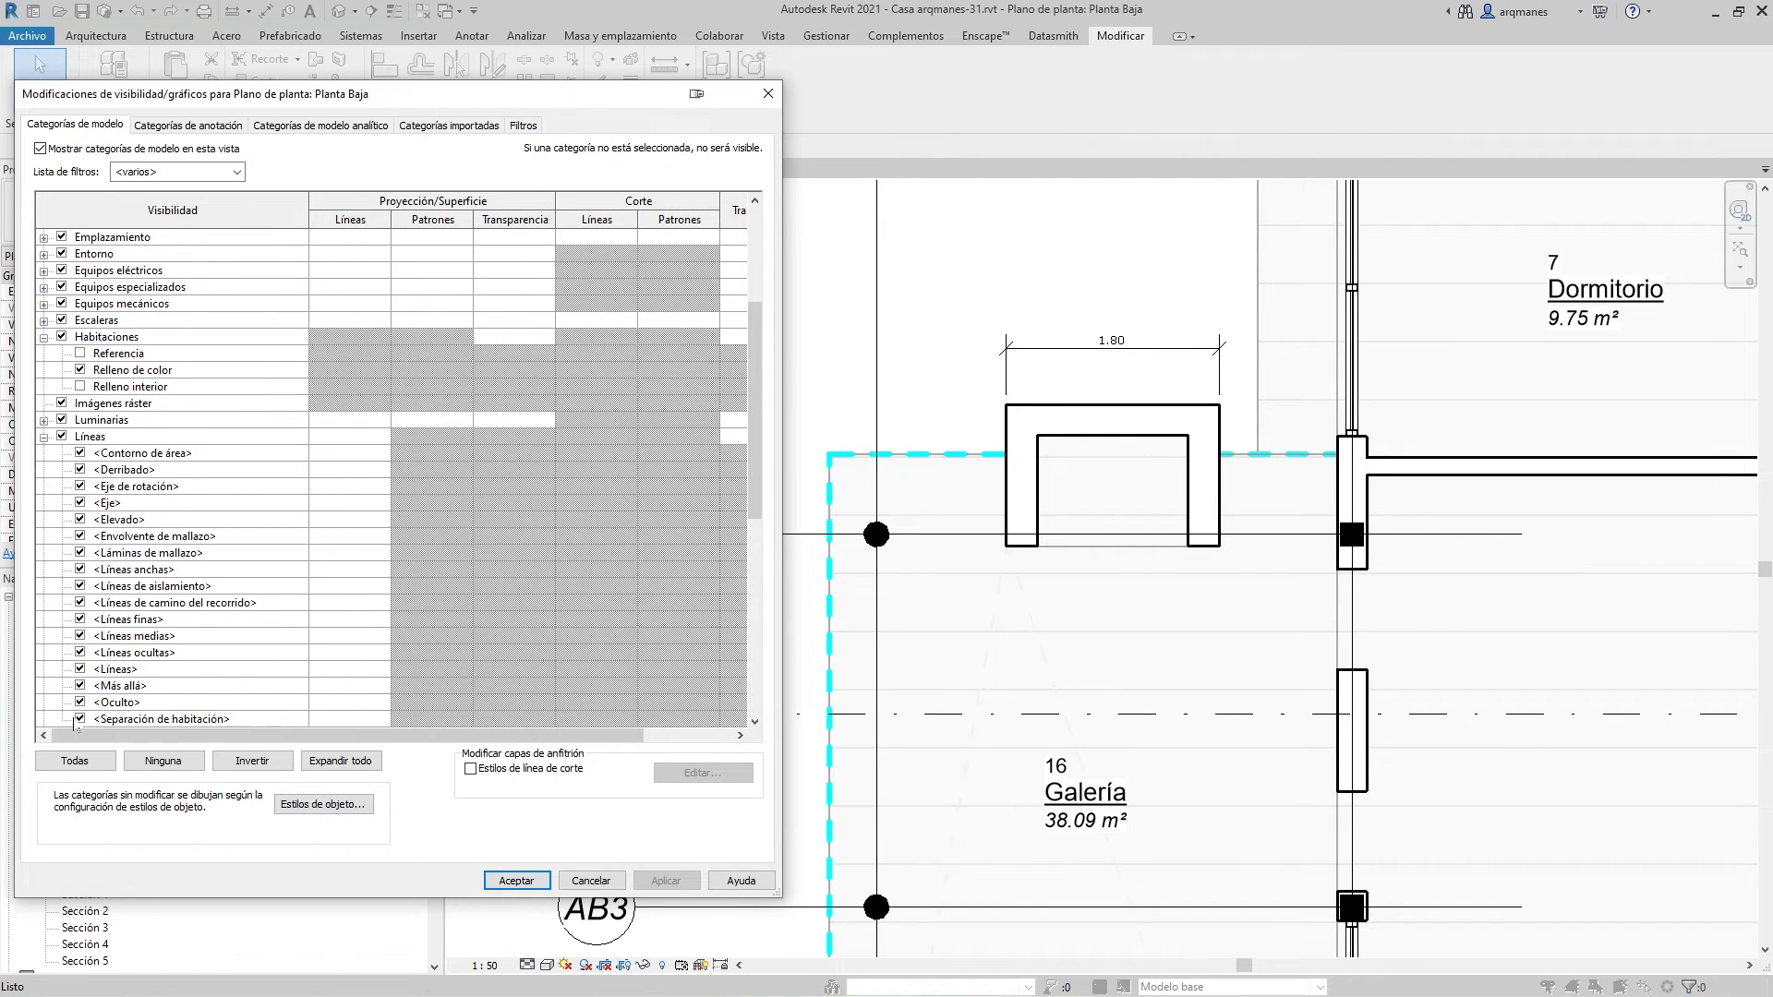
pyautogui.click(79, 719)
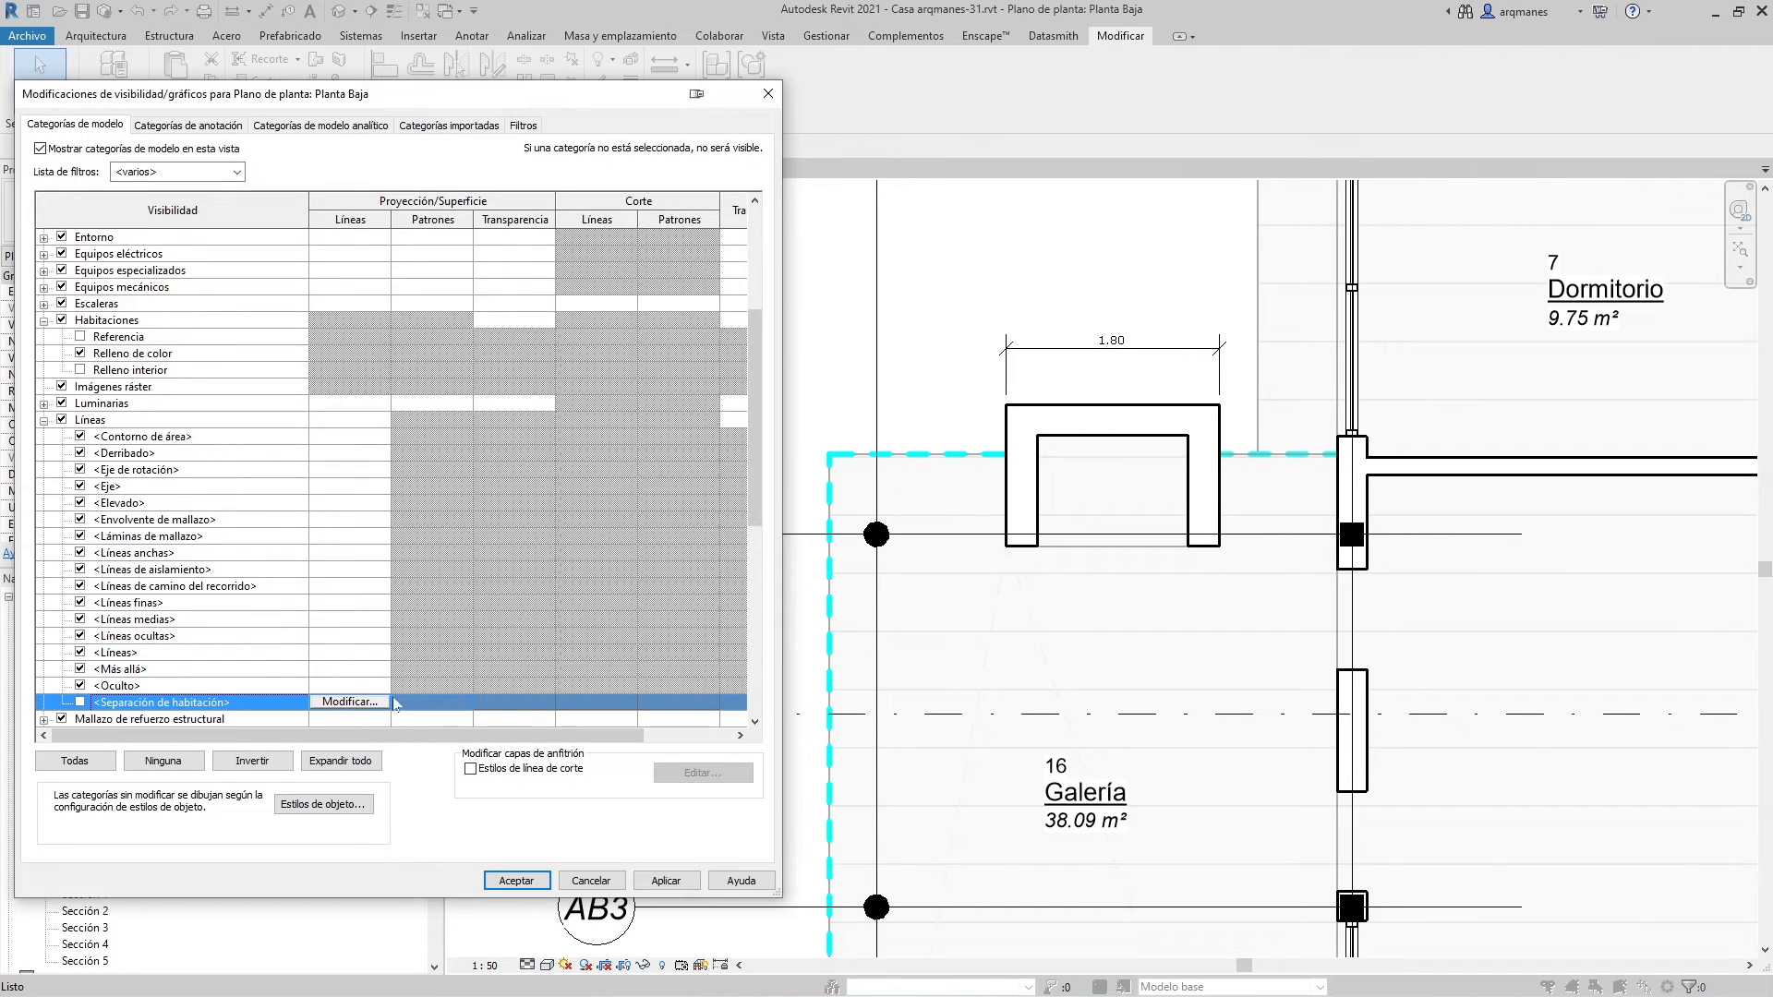
pyautogui.click(657, 882)
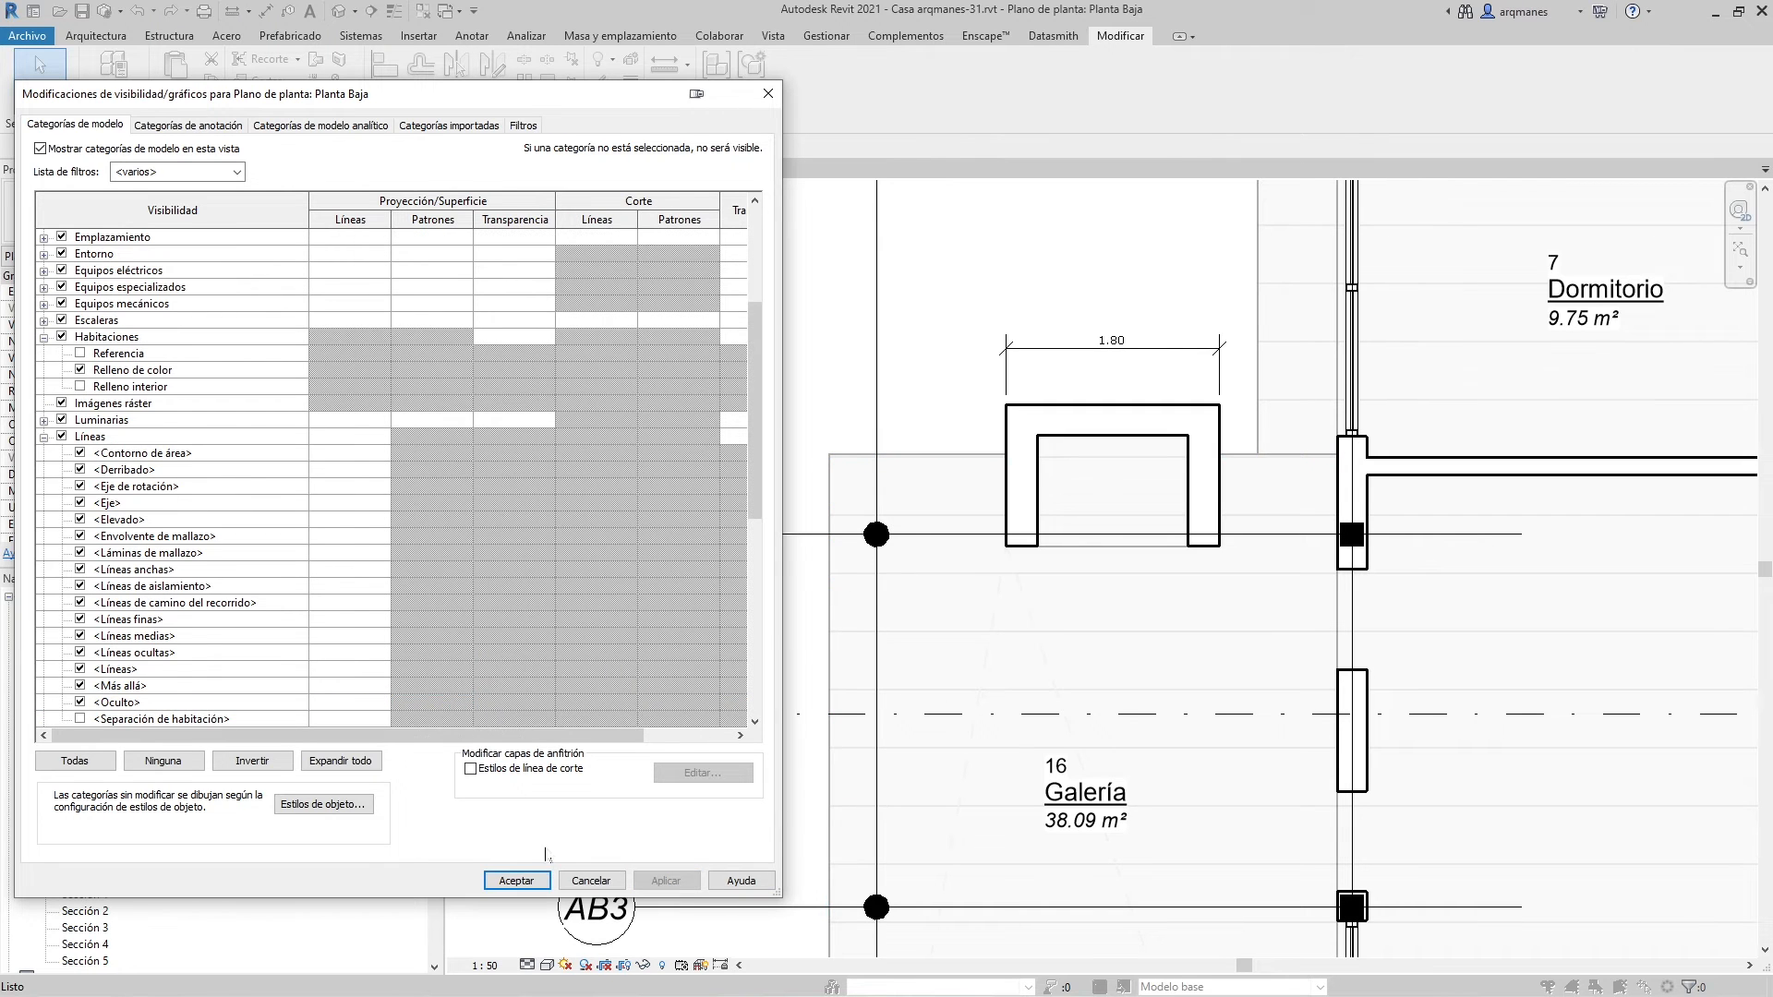
pyautogui.click(516, 881)
# Turn off the display of all annotation categories in the Planta Baja view's visibility/graphics overrides and apply it
pyautogui.scroll(-6, 633, 672)
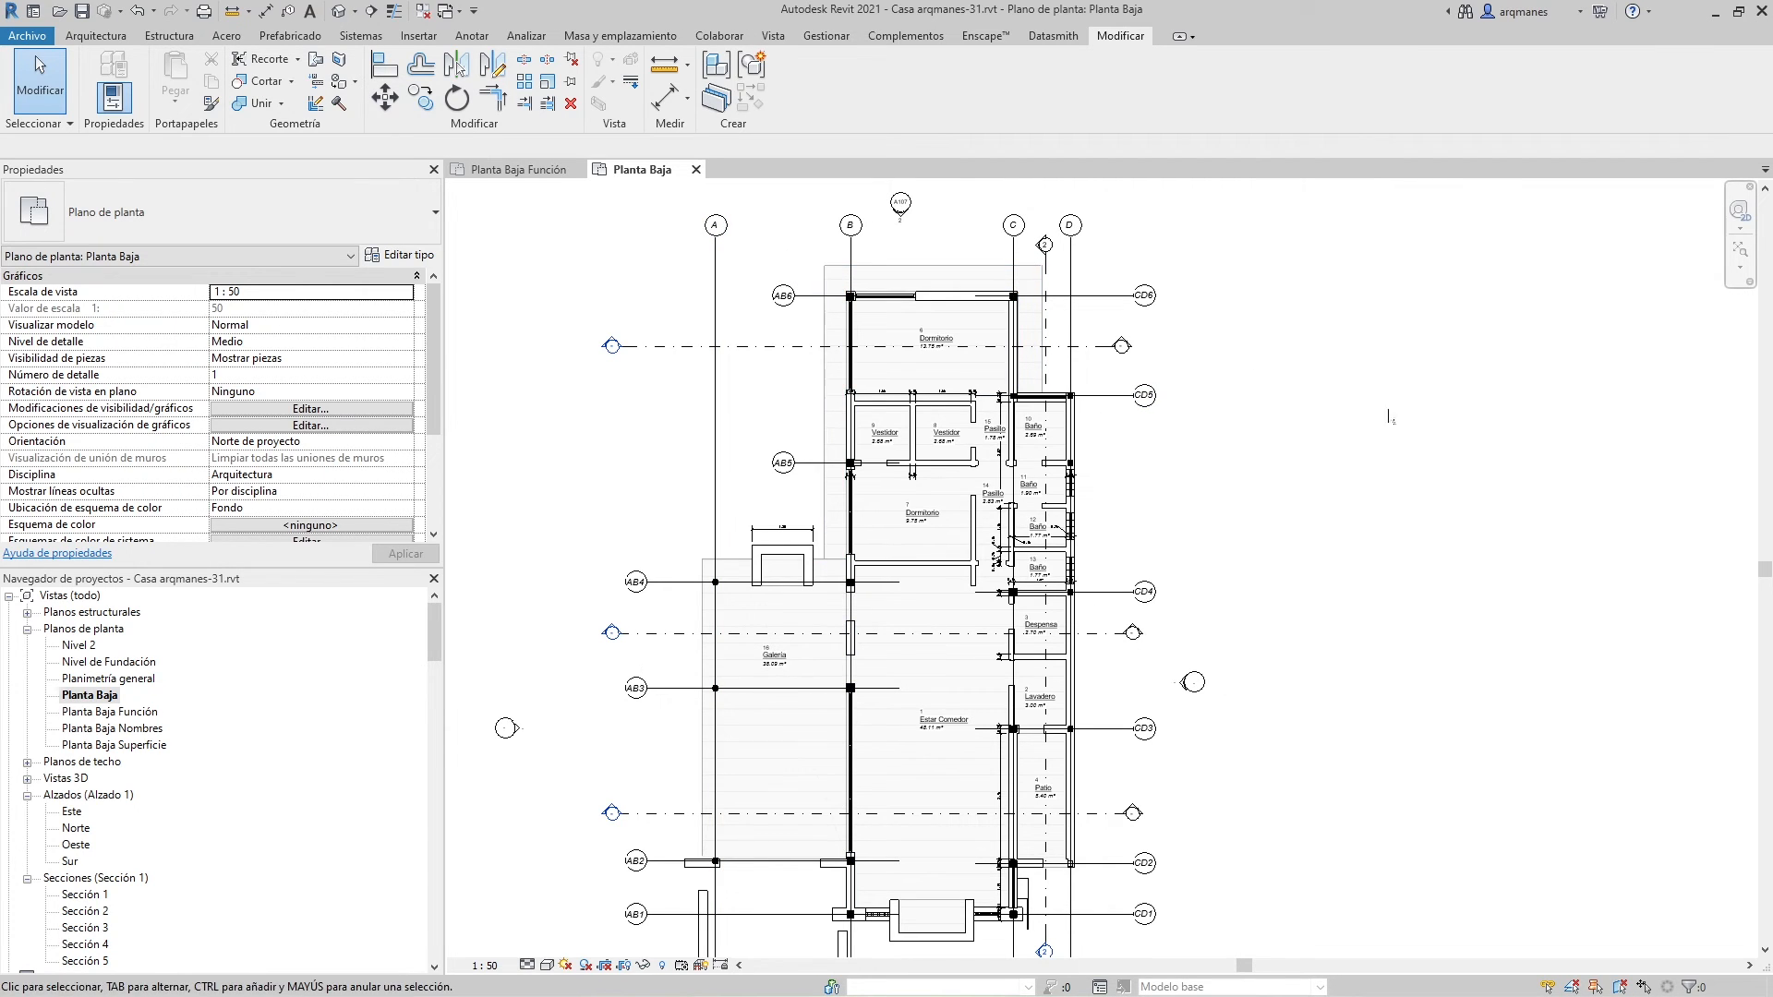
pyautogui.click(304, 411)
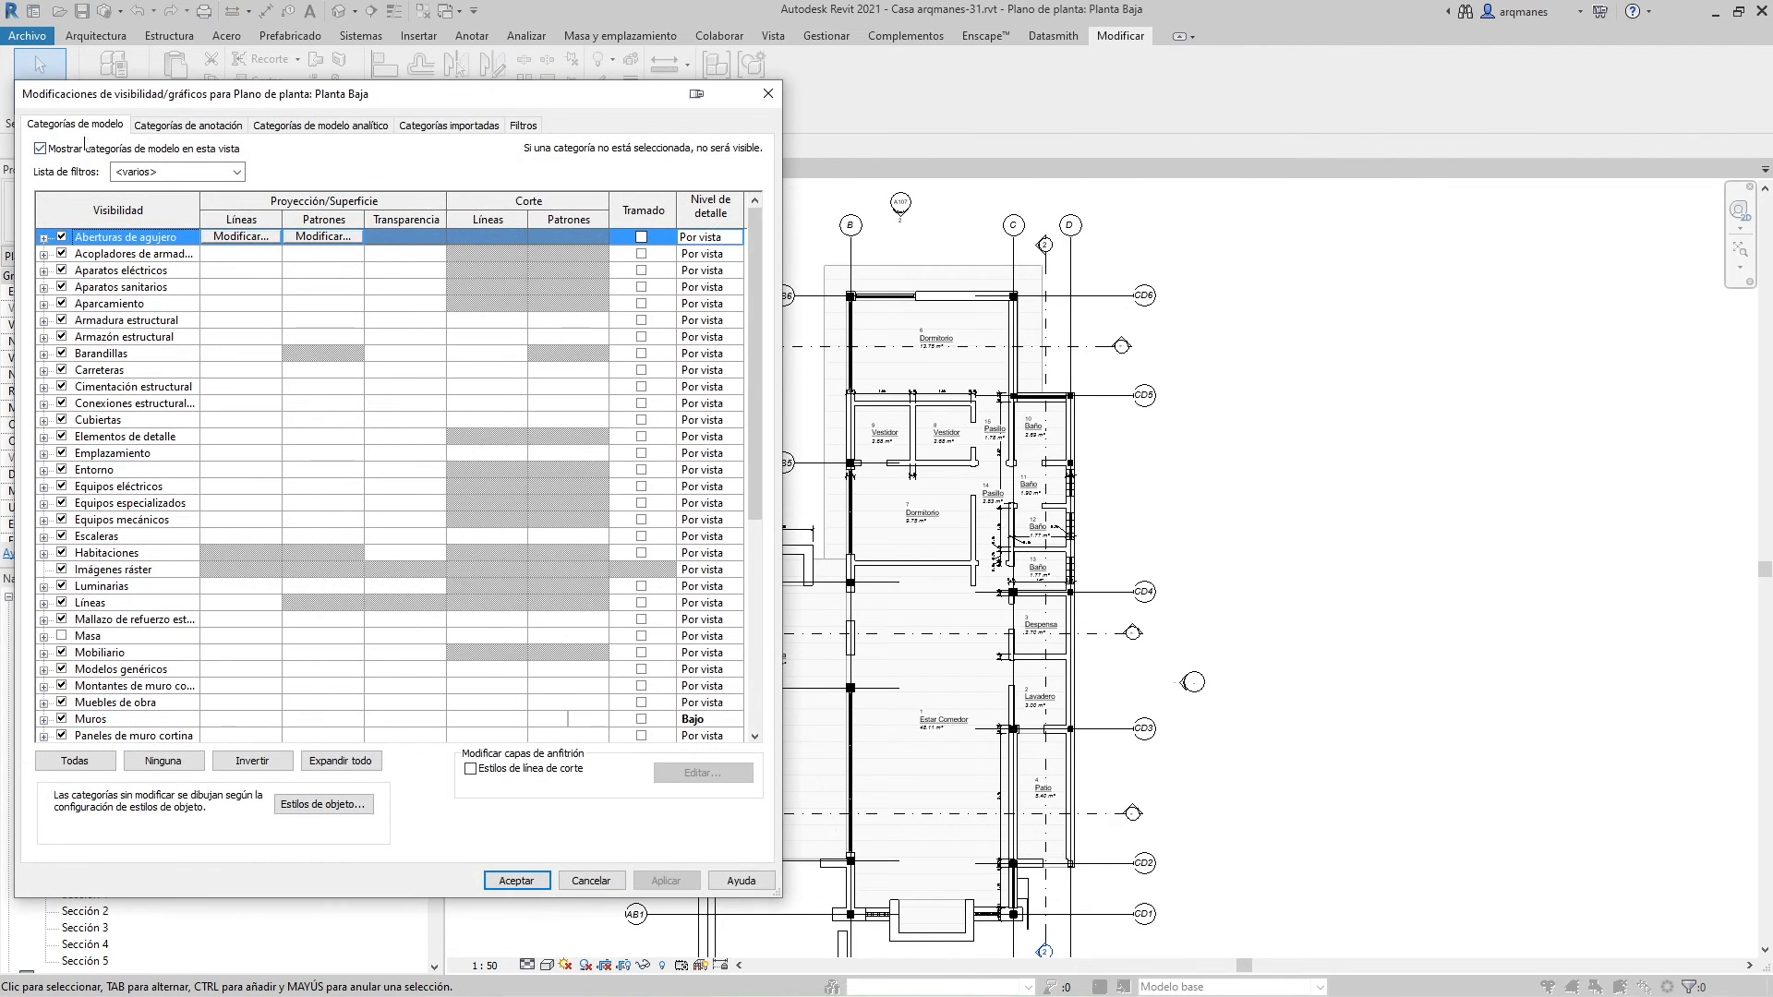
pyautogui.click(192, 127)
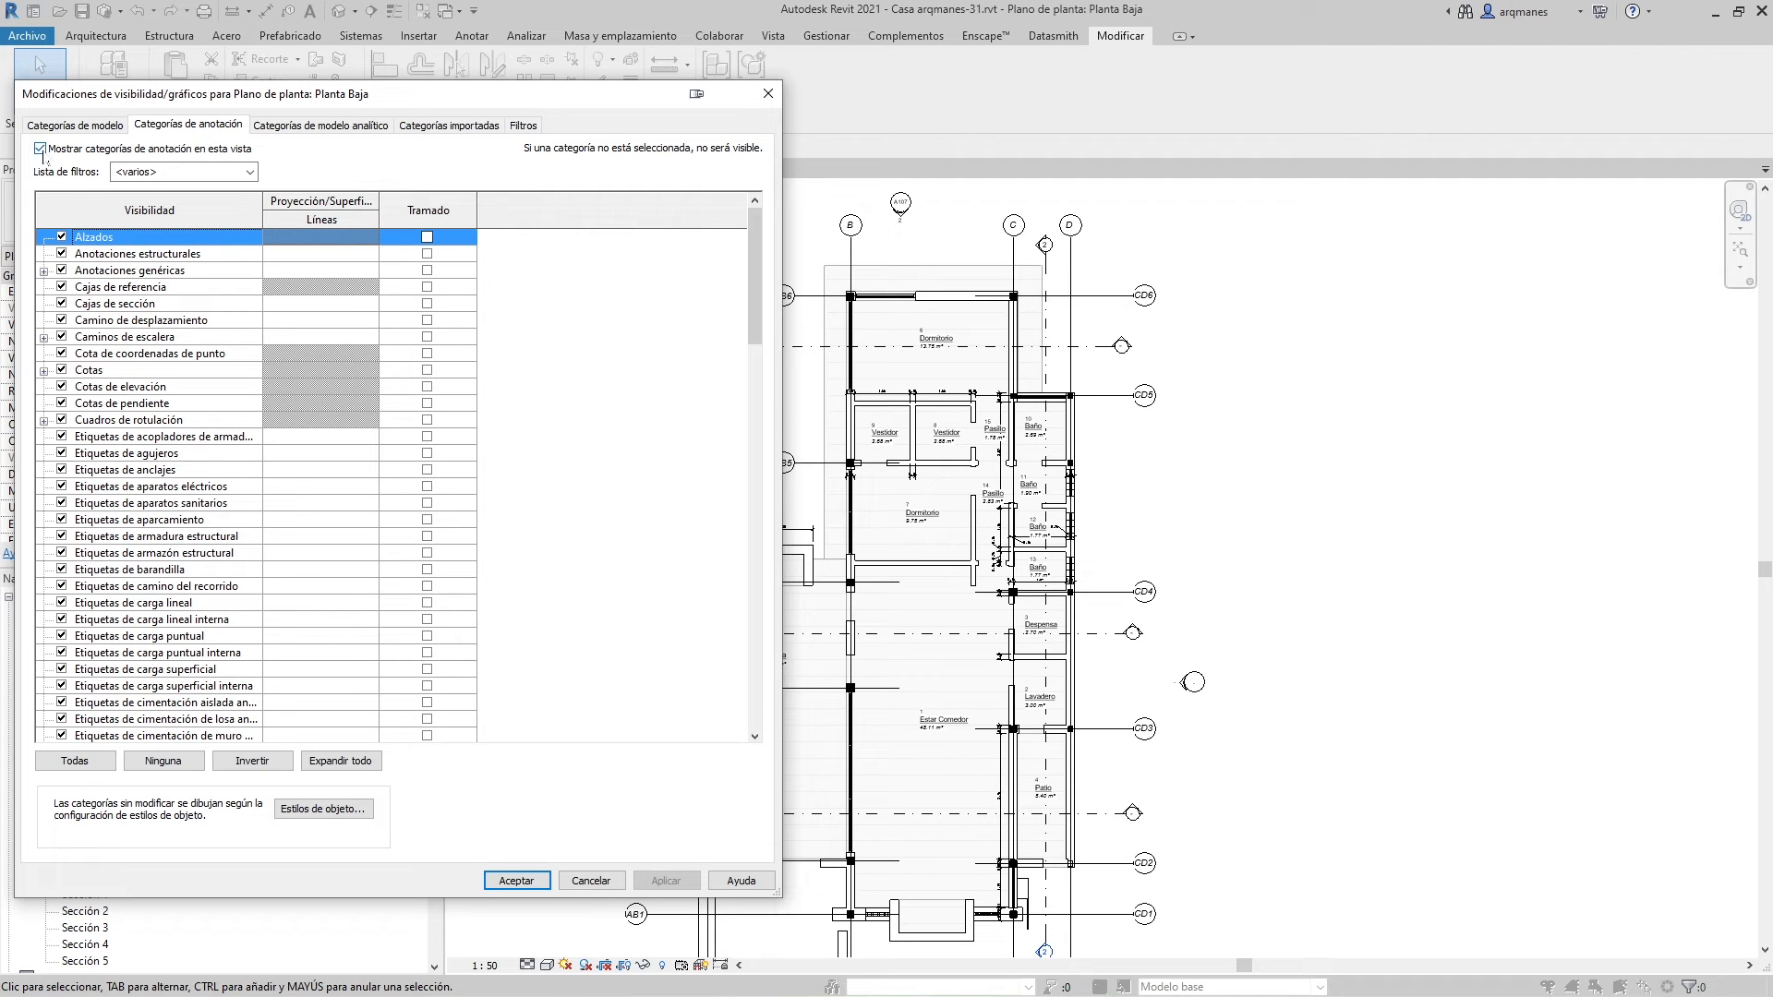
pyautogui.click(41, 149)
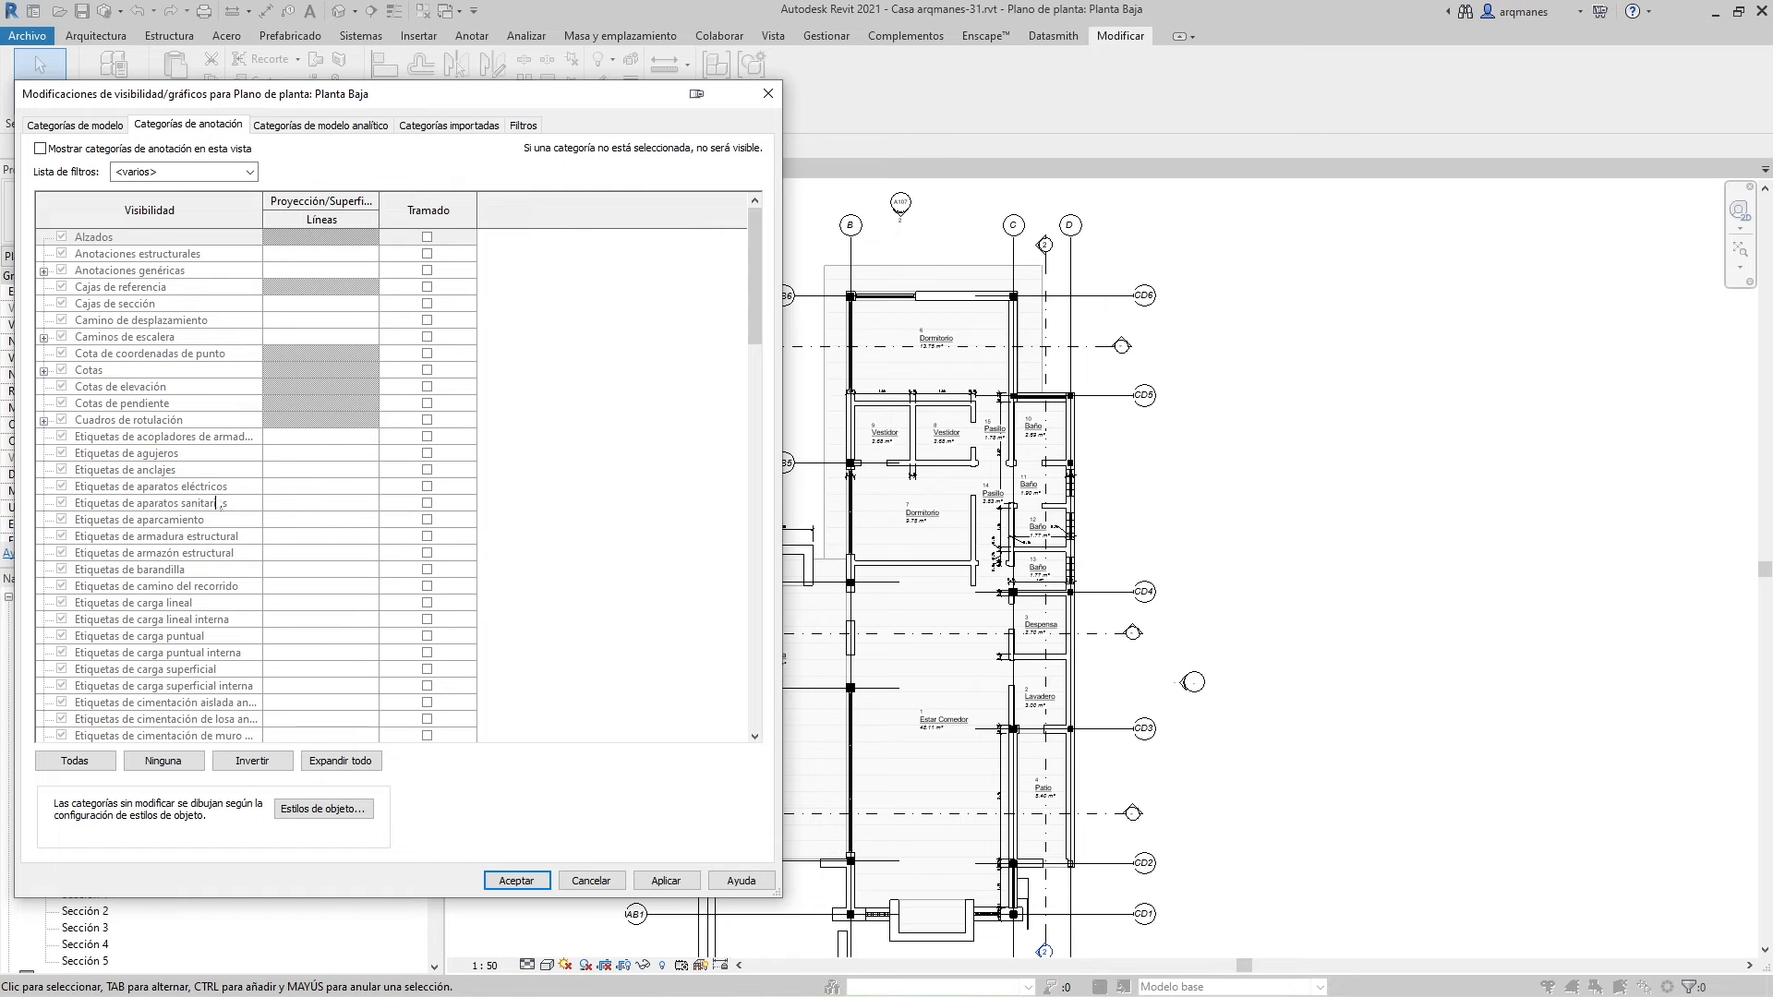
pyautogui.click(667, 881)
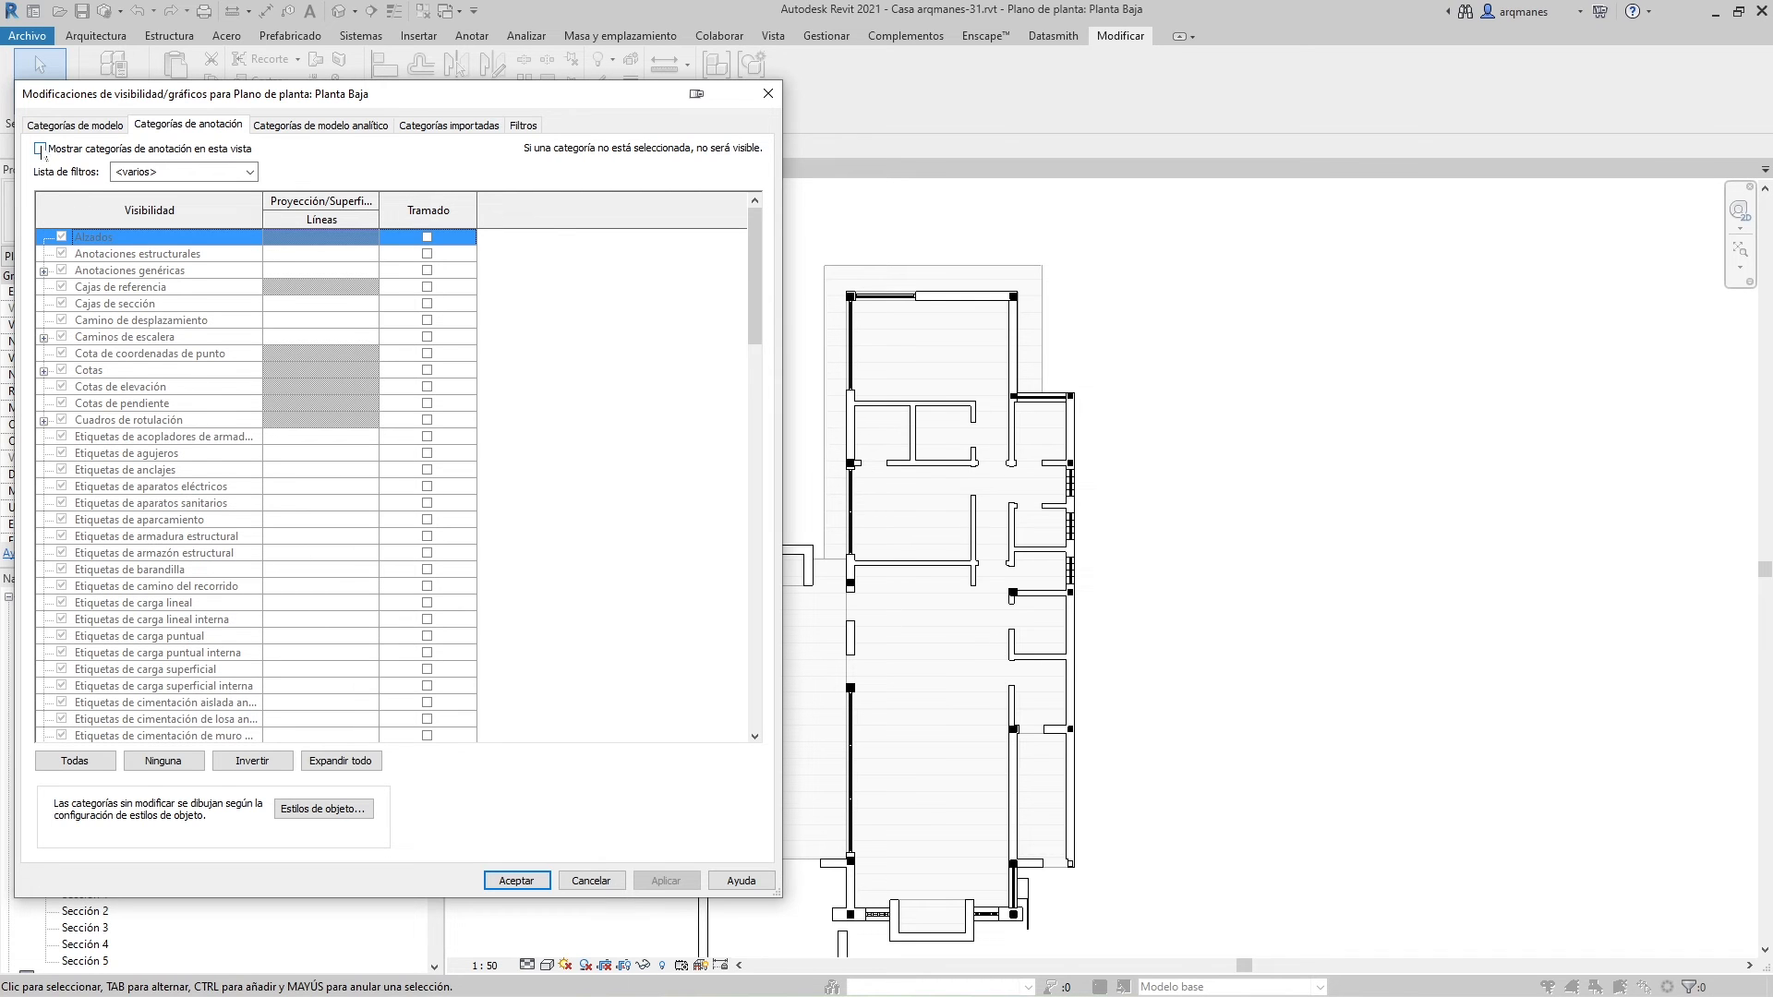
# Turn the annotation categories display back on, then uncheck visibility for every annotation category from Alzados to Títulos de vista
pyautogui.click(41, 149)
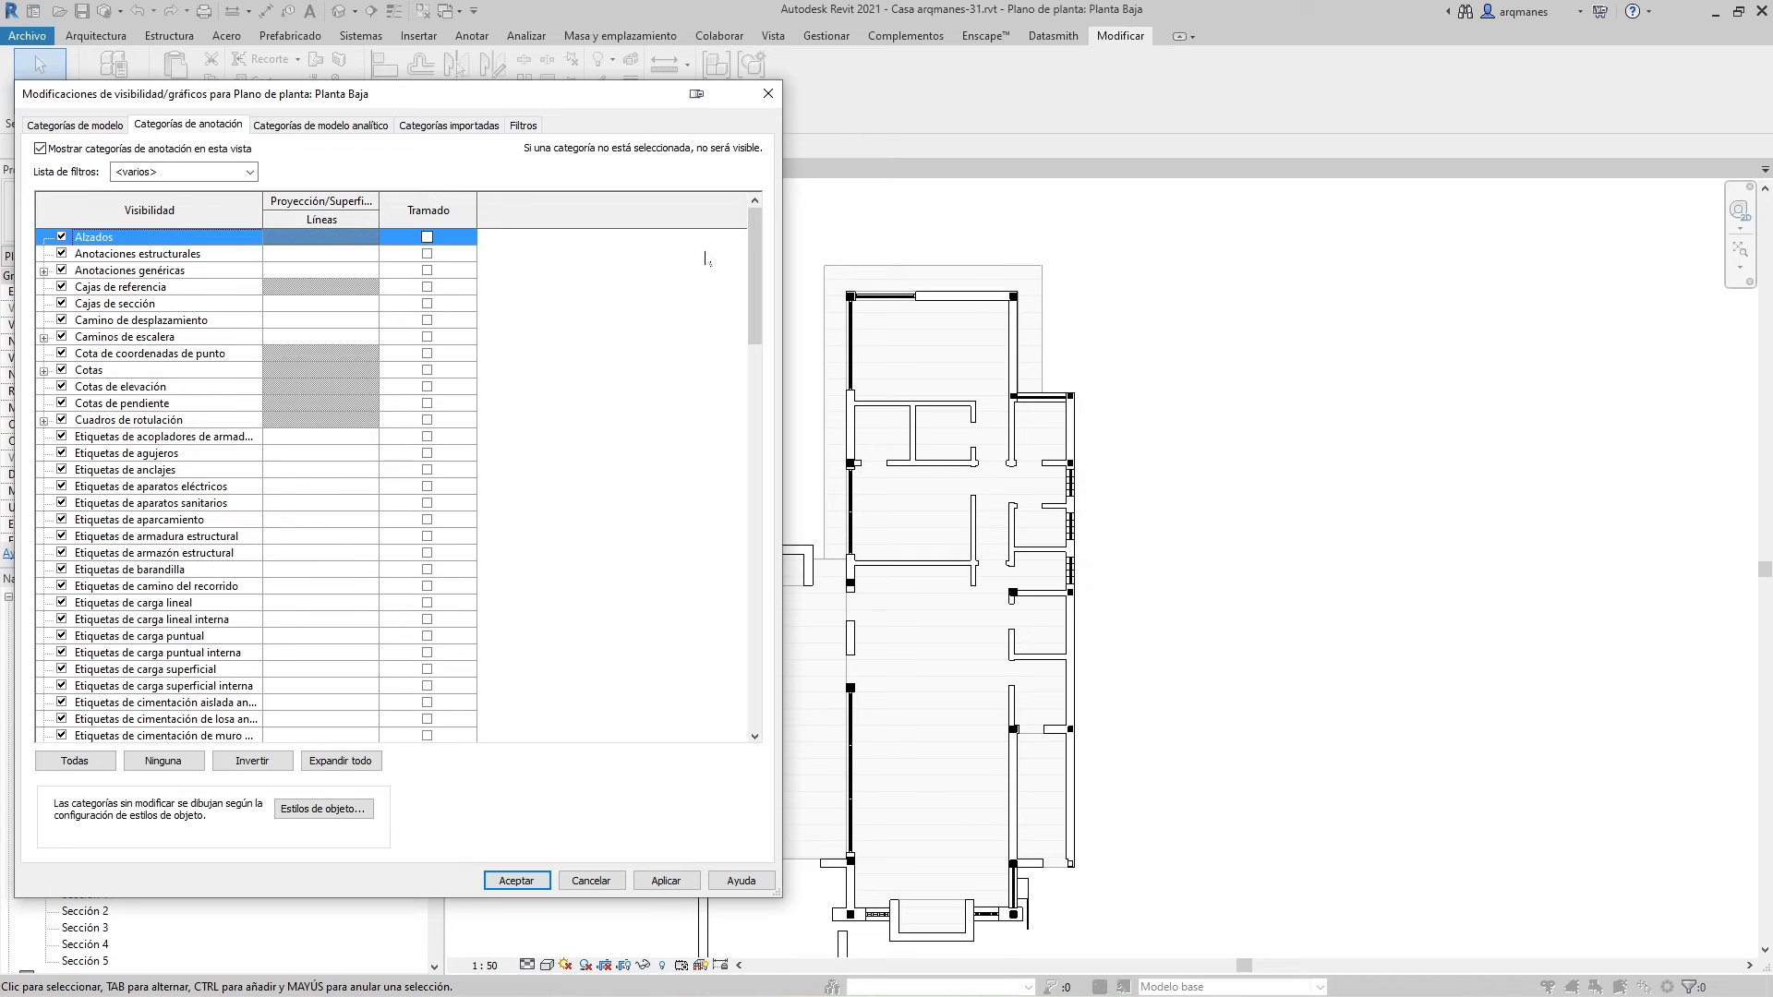
pyautogui.moveTo(755, 273); pyautogui.dragTo(755, 679)
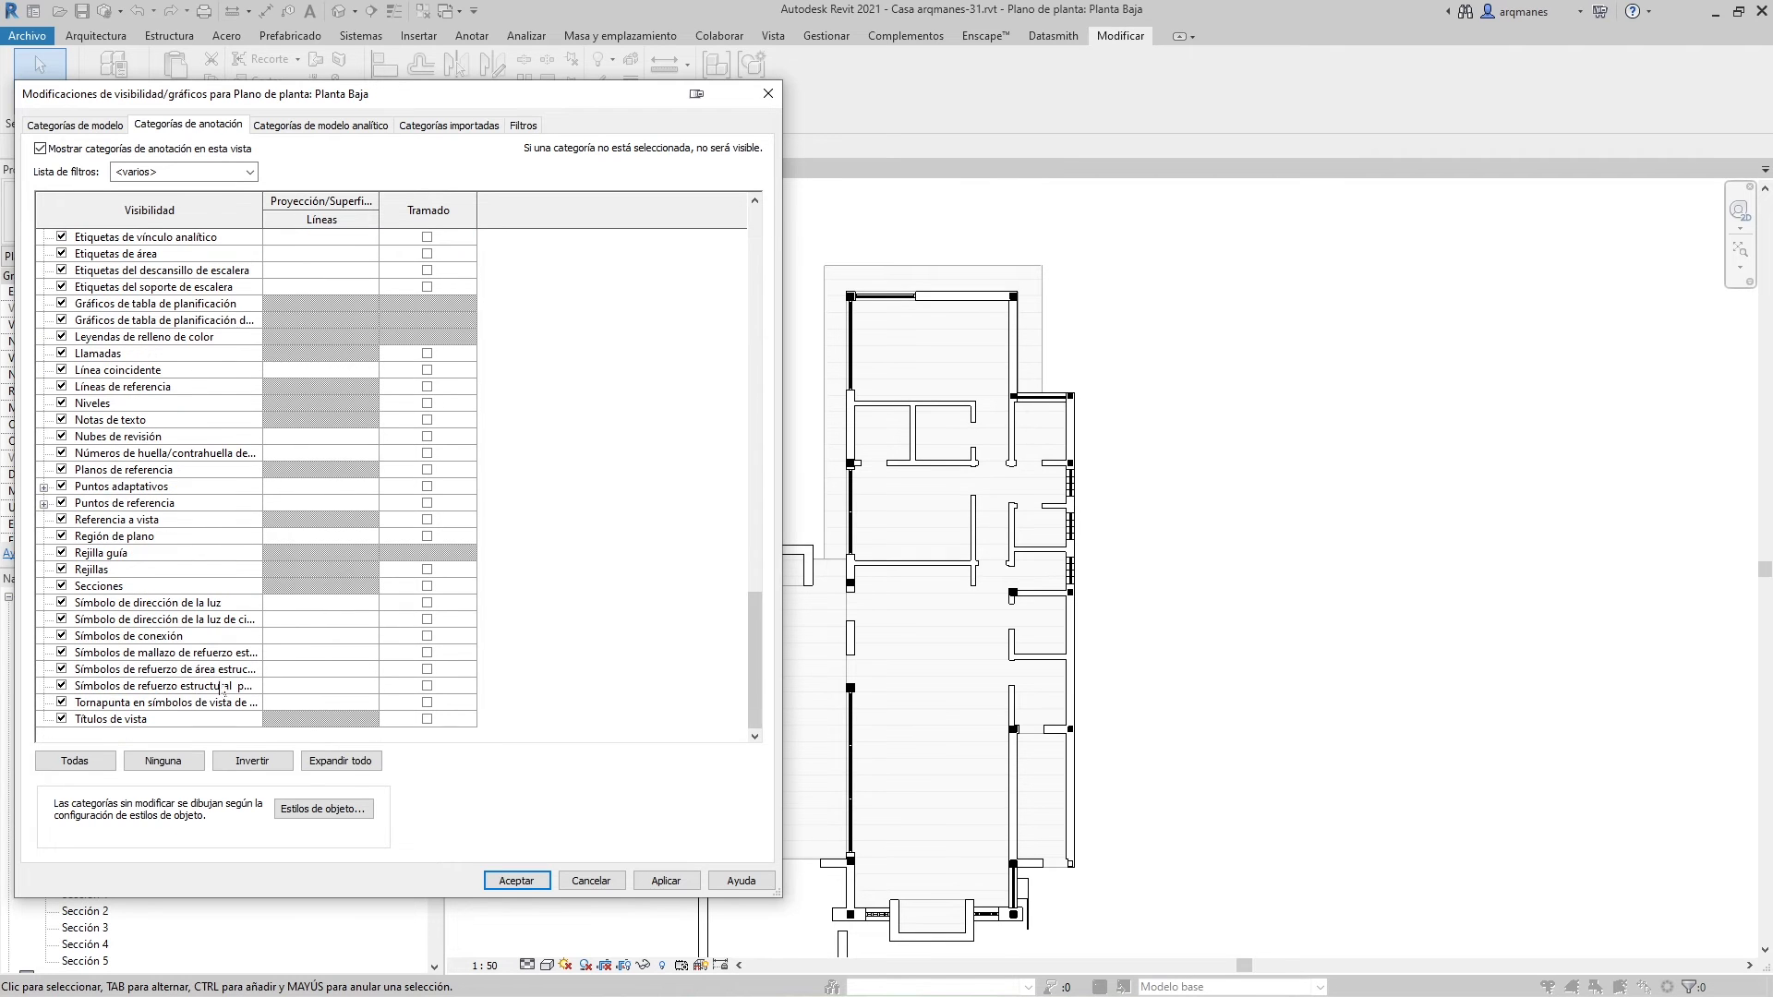
pyautogui.keyDown('shift'); pyautogui.click(112, 722); pyautogui.keyUp('shift')
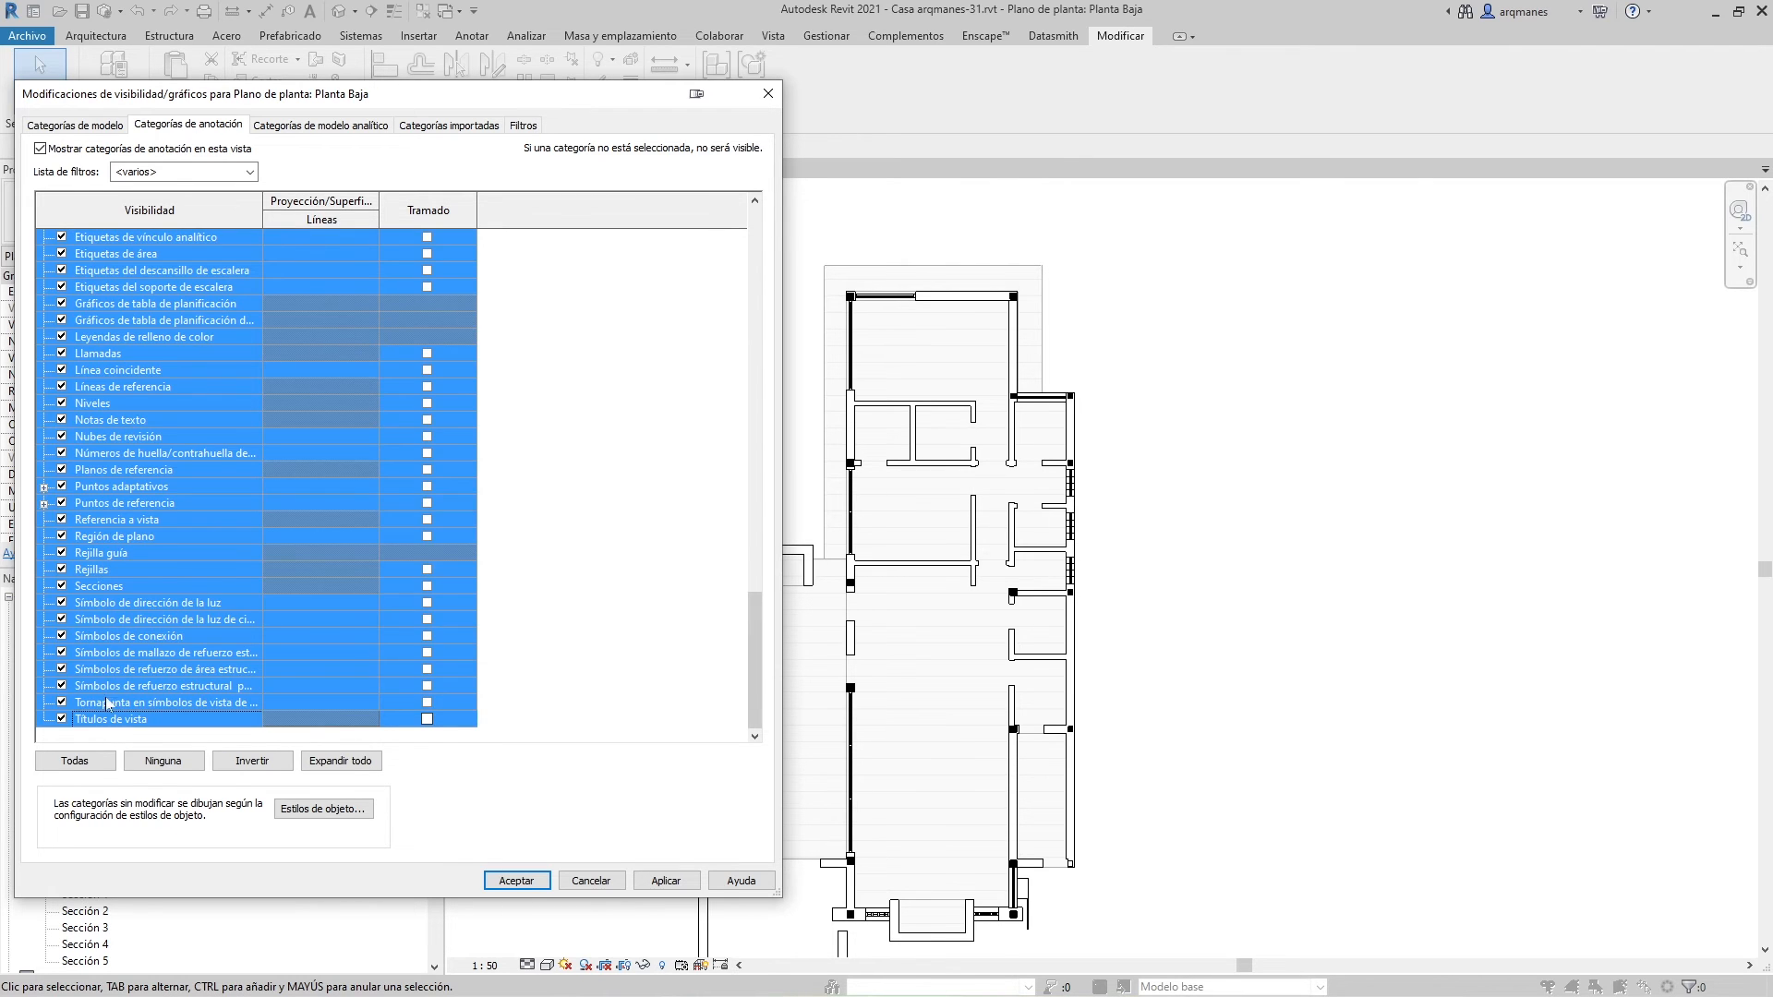
pyautogui.click(62, 504)
pyautogui.scroll(12, 567, 415)
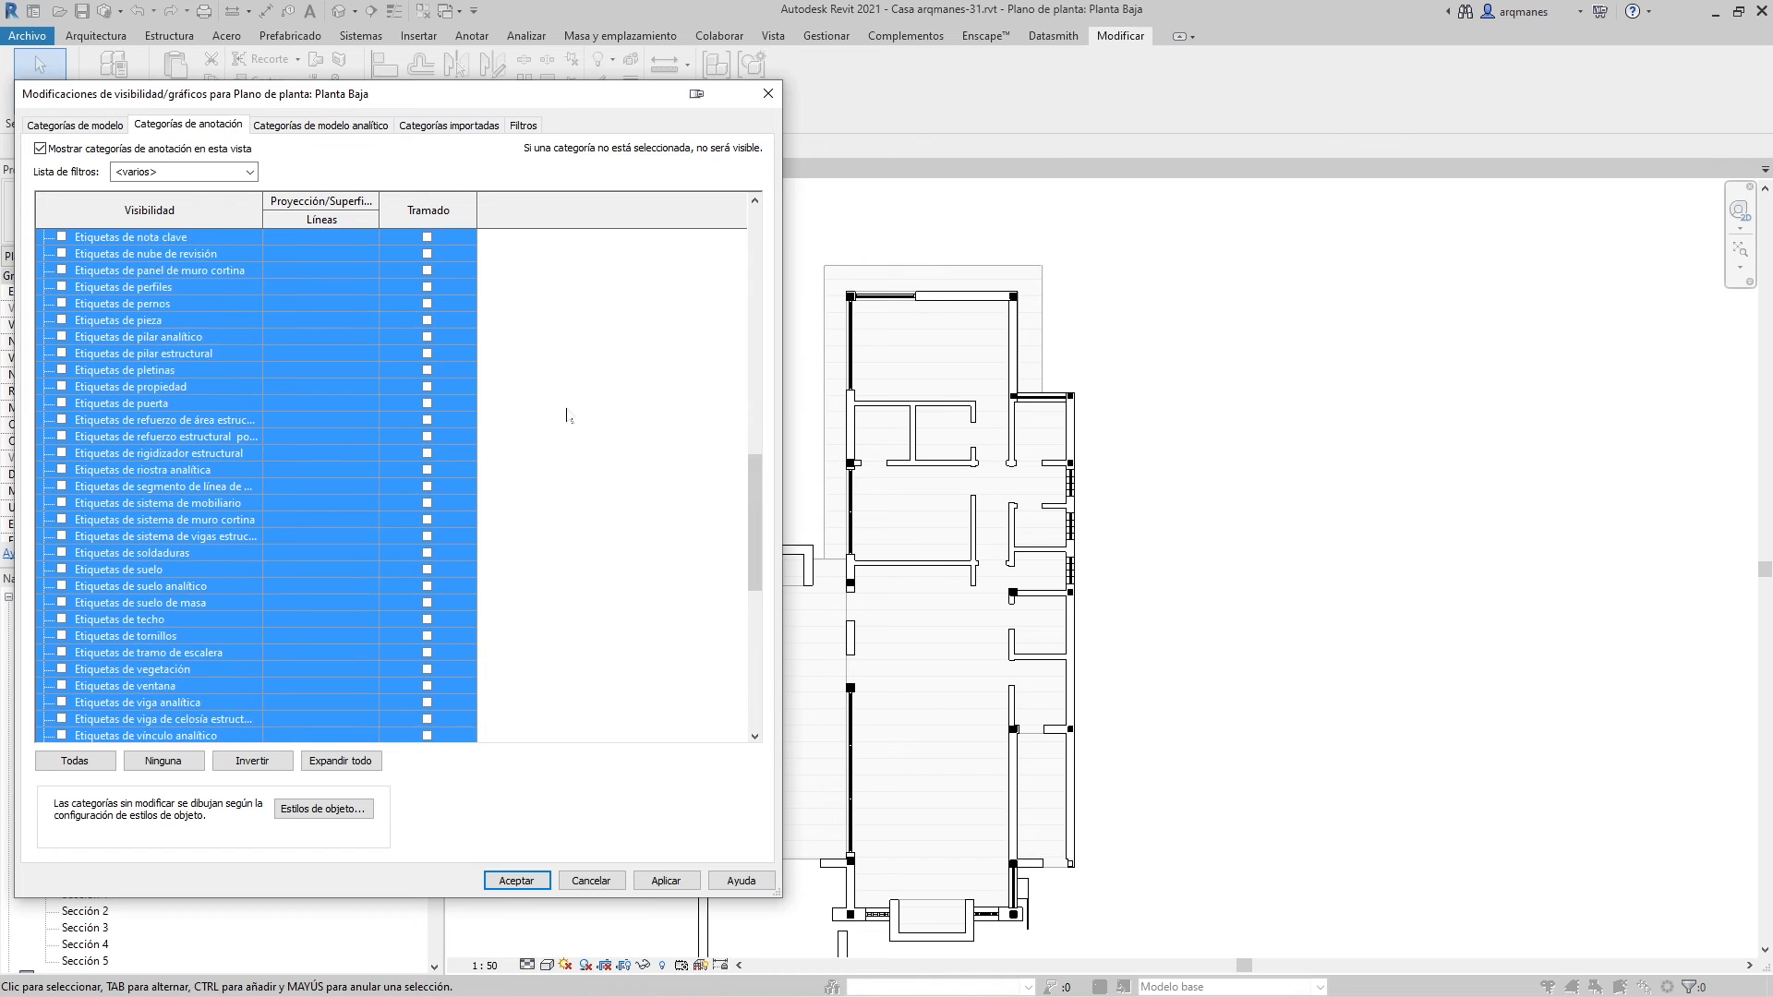
pyautogui.scroll(10, 567, 414)
# Make only the Cotas annotation category visible in the Planta Baja view, apply it and accept the overrides
pyautogui.click(90, 321)
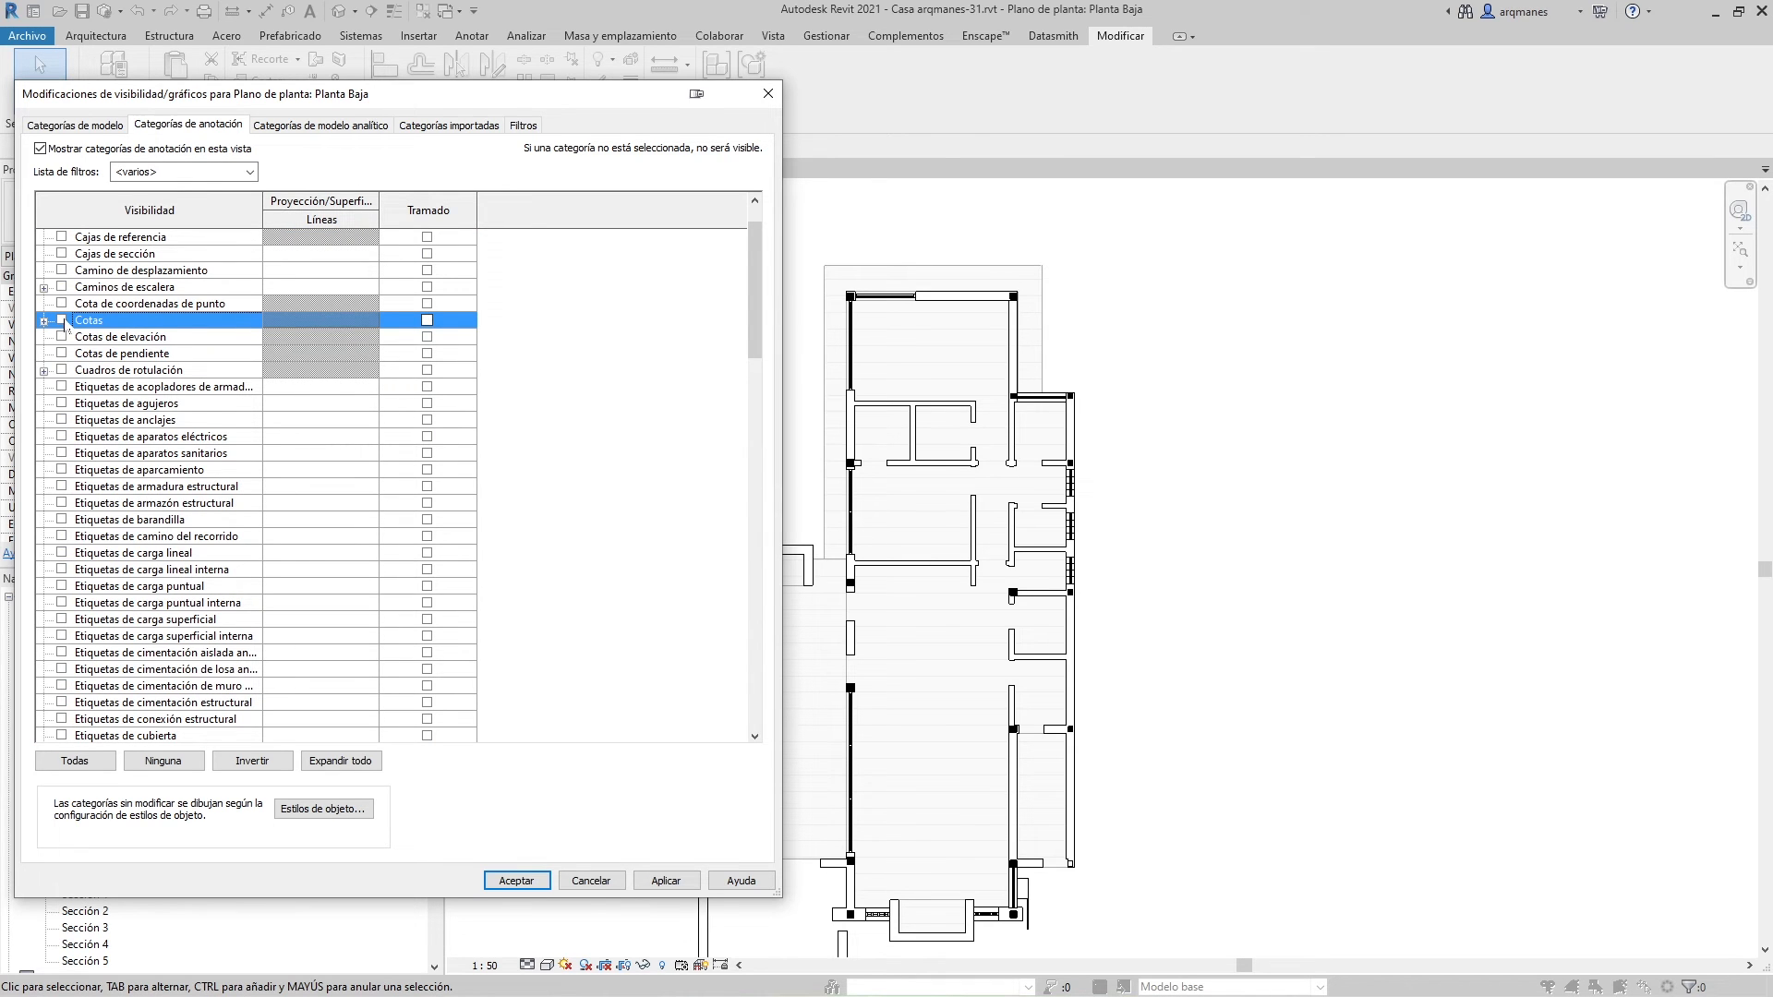
pyautogui.click(62, 320)
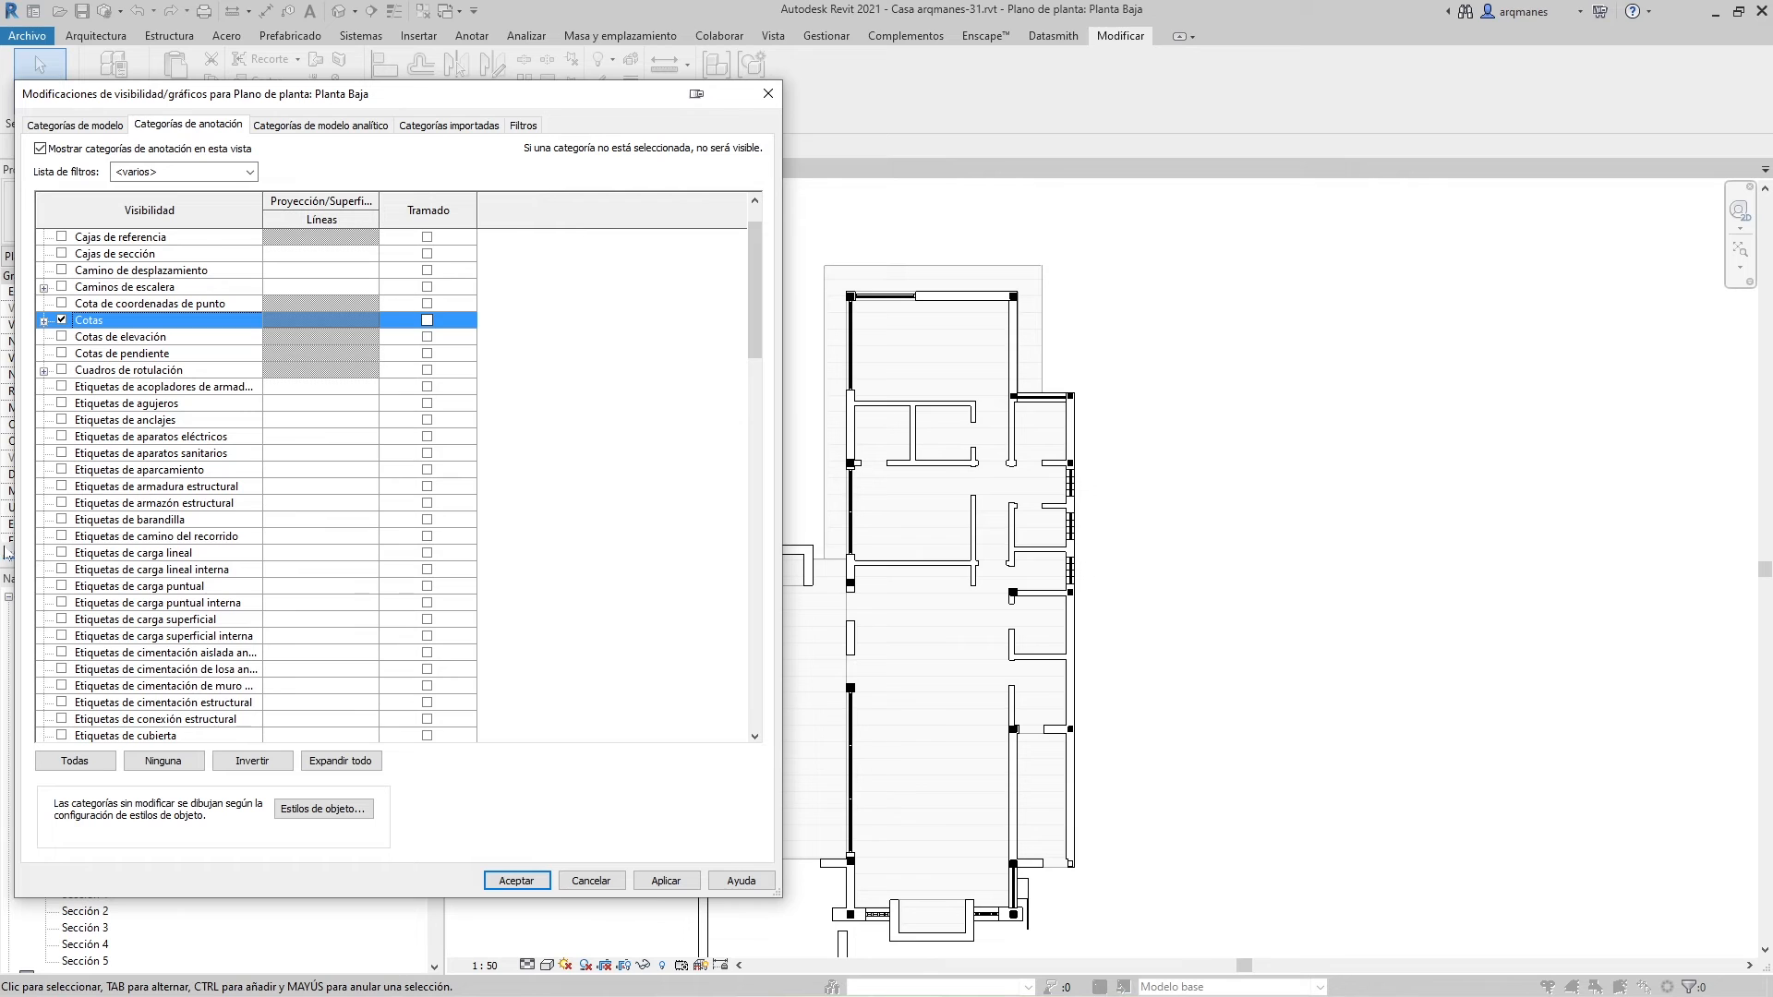
pyautogui.click(666, 881)
pyautogui.click(517, 881)
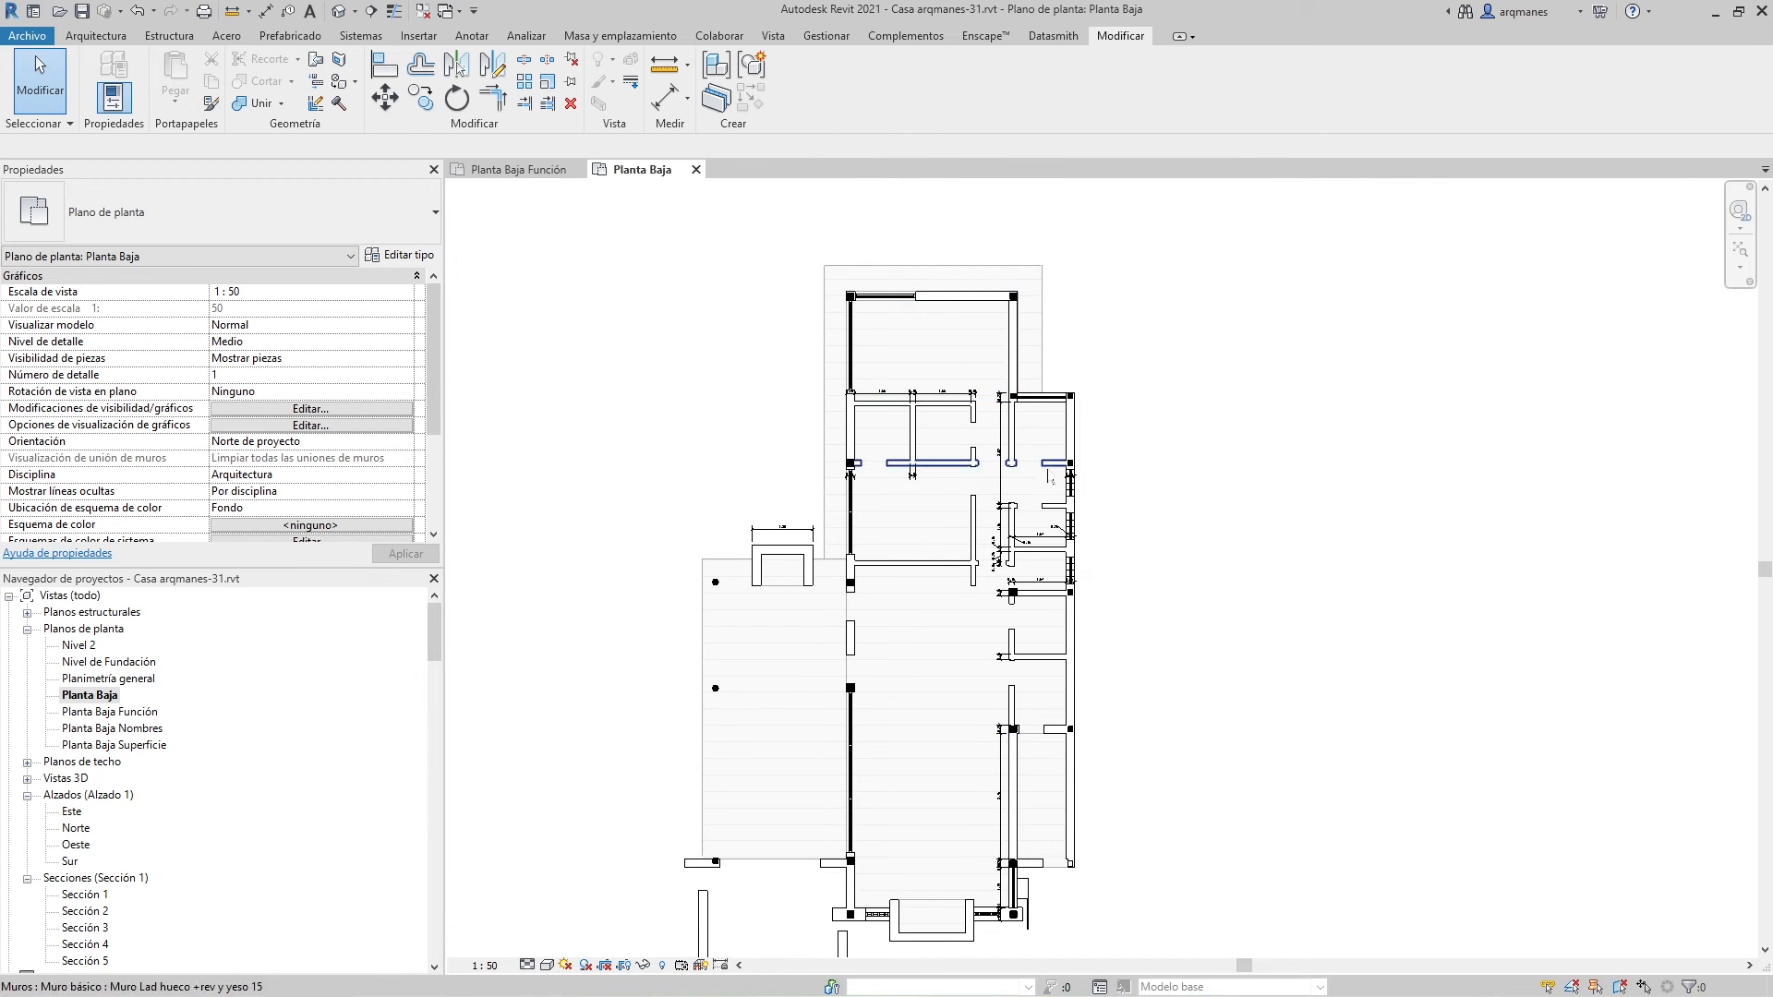
# Enable halftone (Tramado) for the Cotas annotation category in the view's visibility/graphics overrides, apply it and accept
pyautogui.scroll(5, 886, 399)
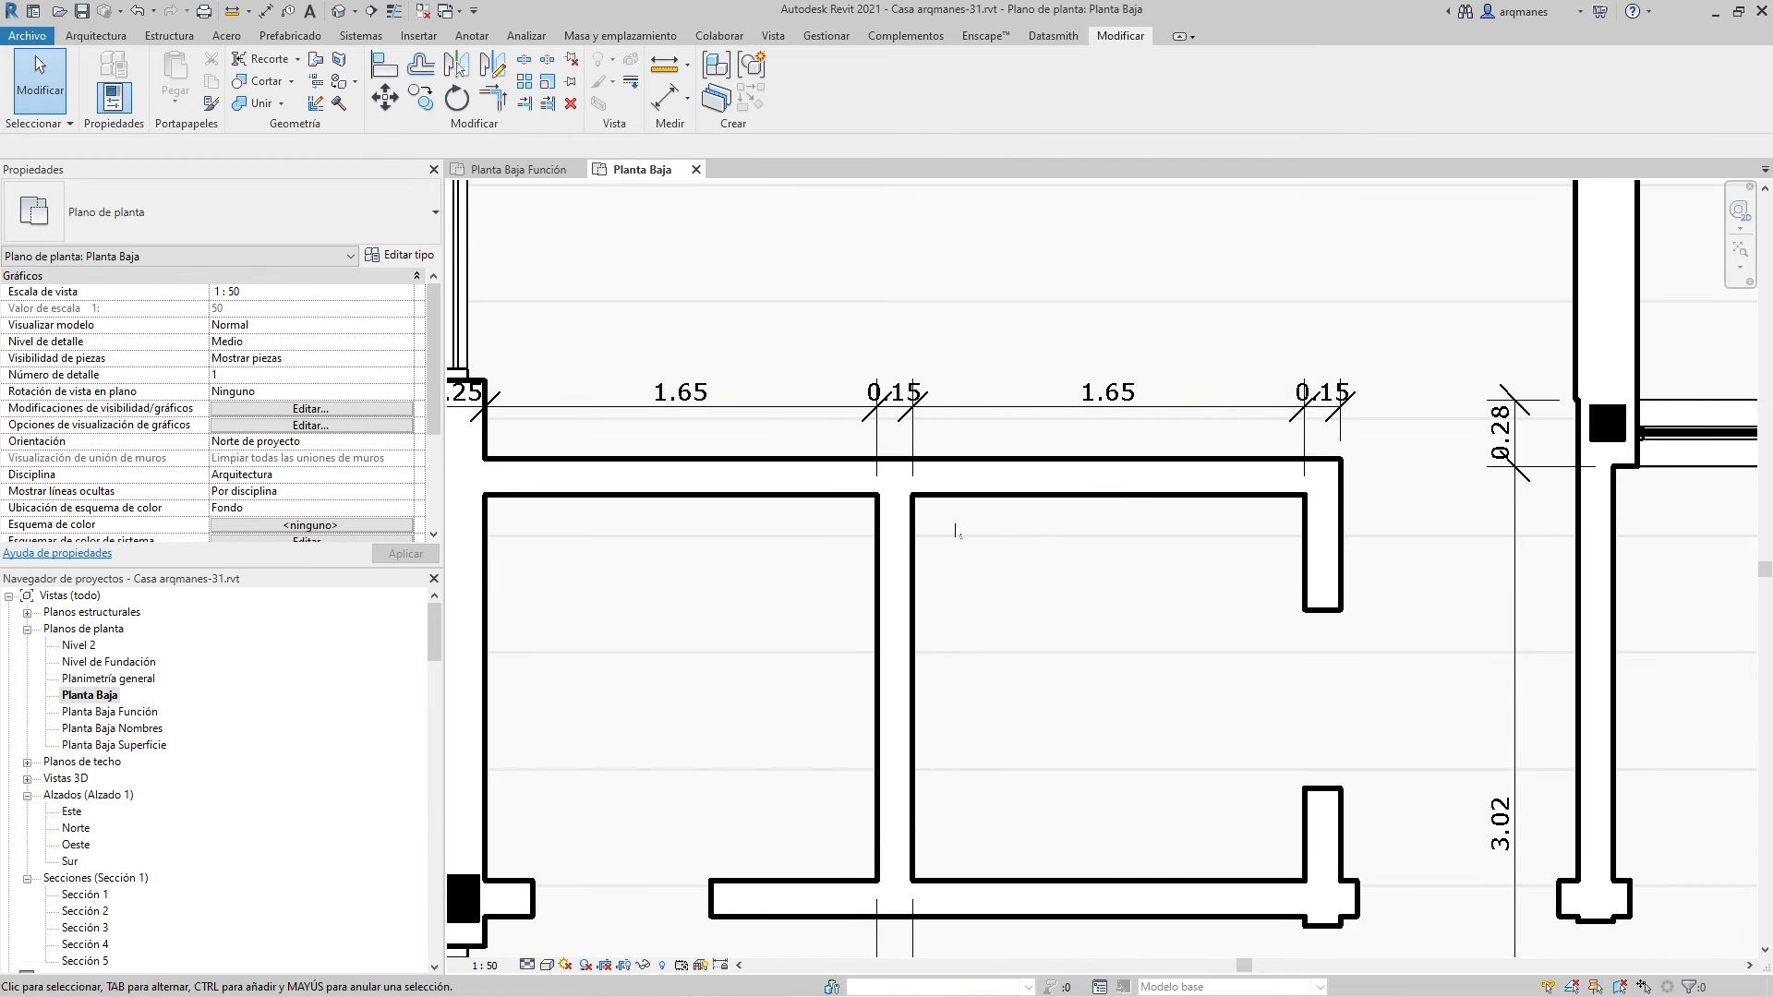
pyautogui.scroll(-4, 778, 428)
pyautogui.scroll(4, 697, 441)
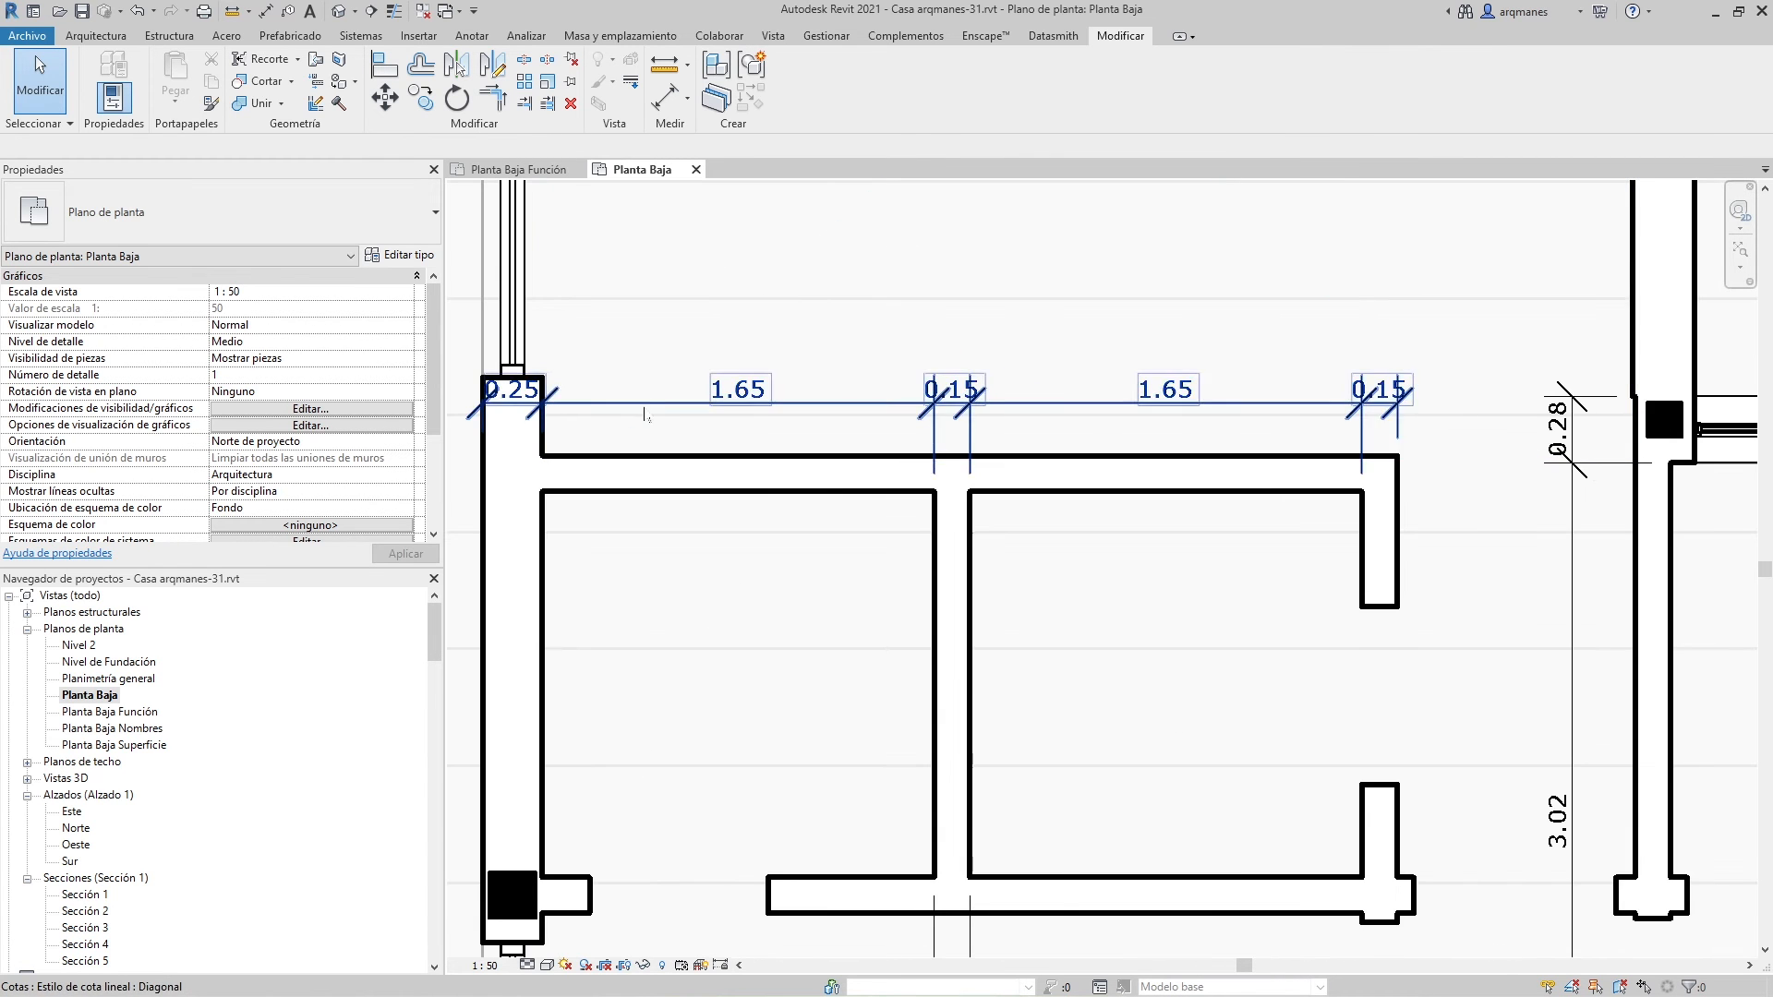
pyautogui.scroll(-5, 721, 606)
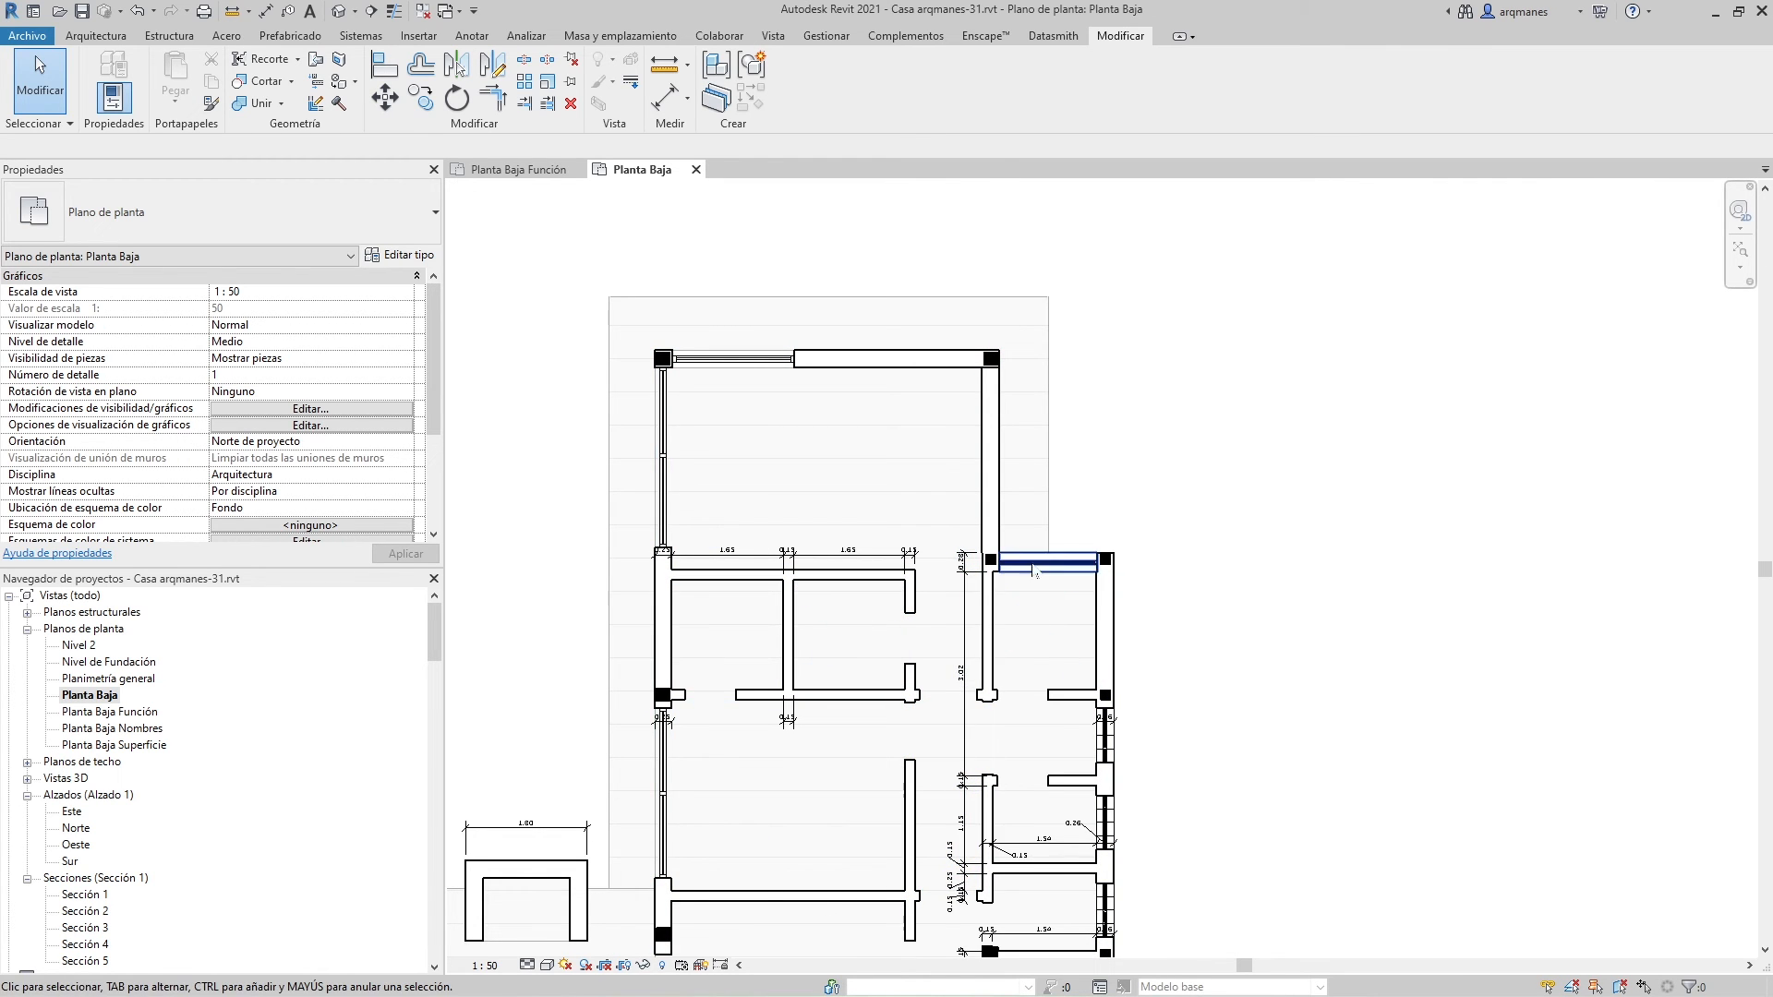
pyautogui.click(331, 409)
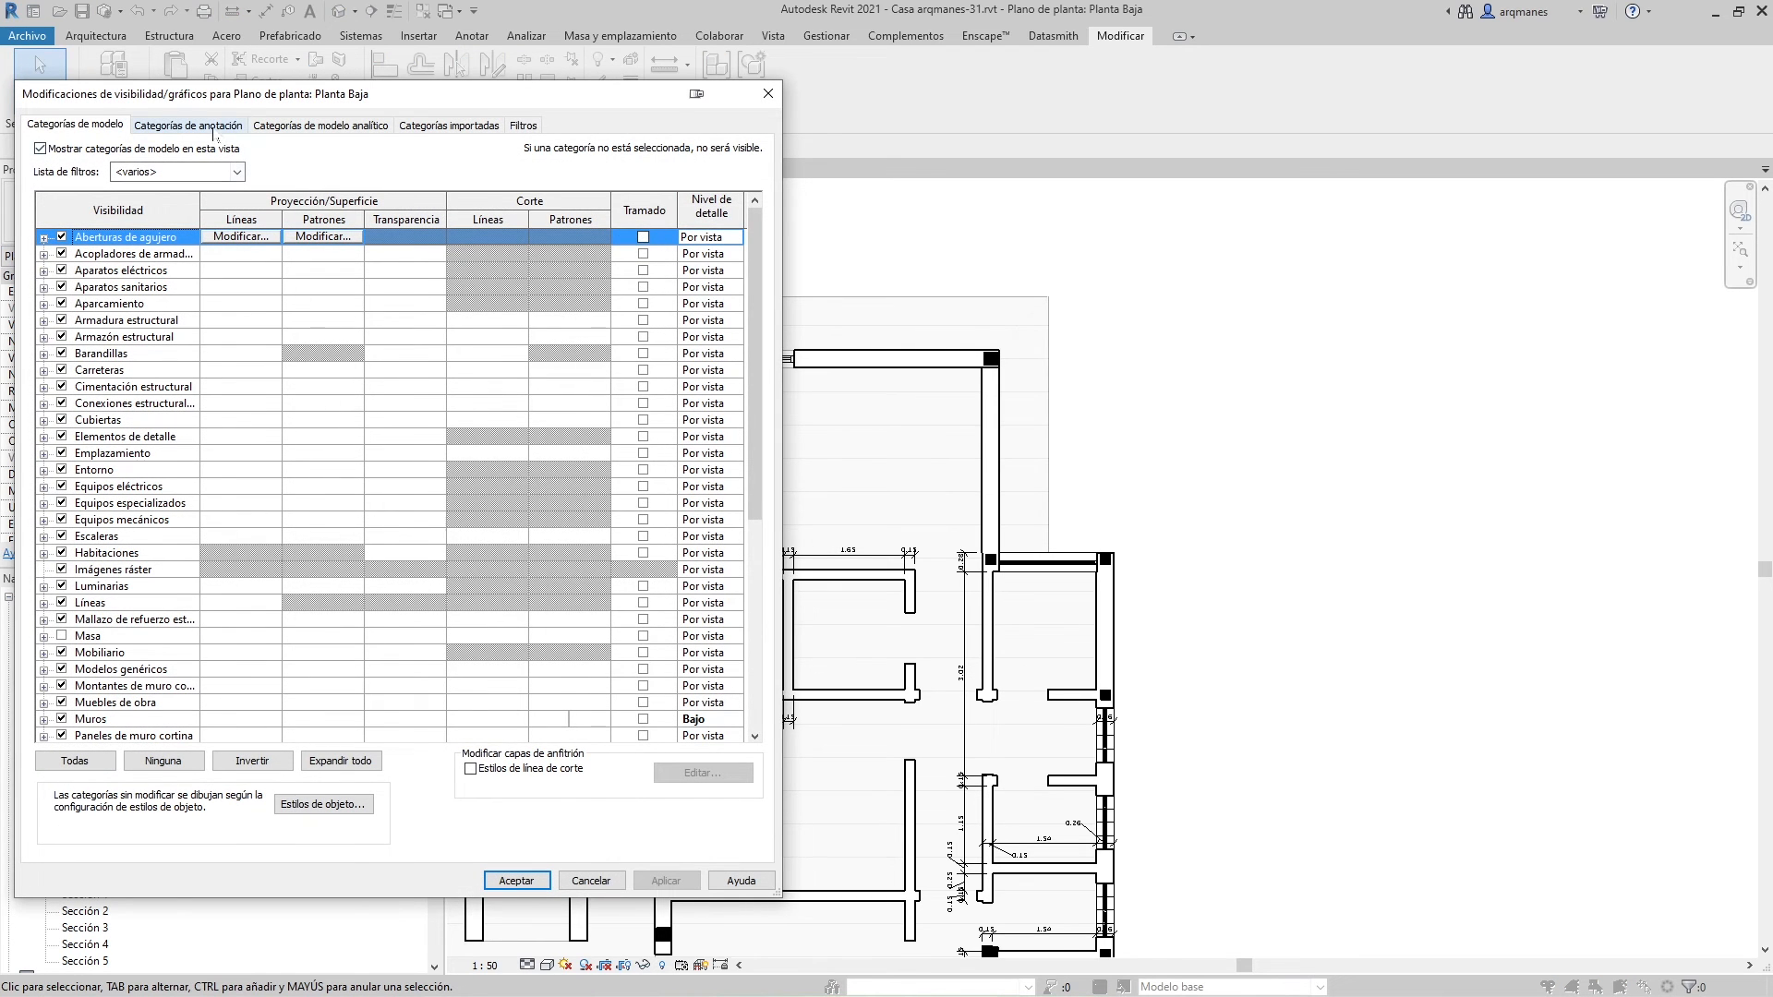
pyautogui.click(207, 127)
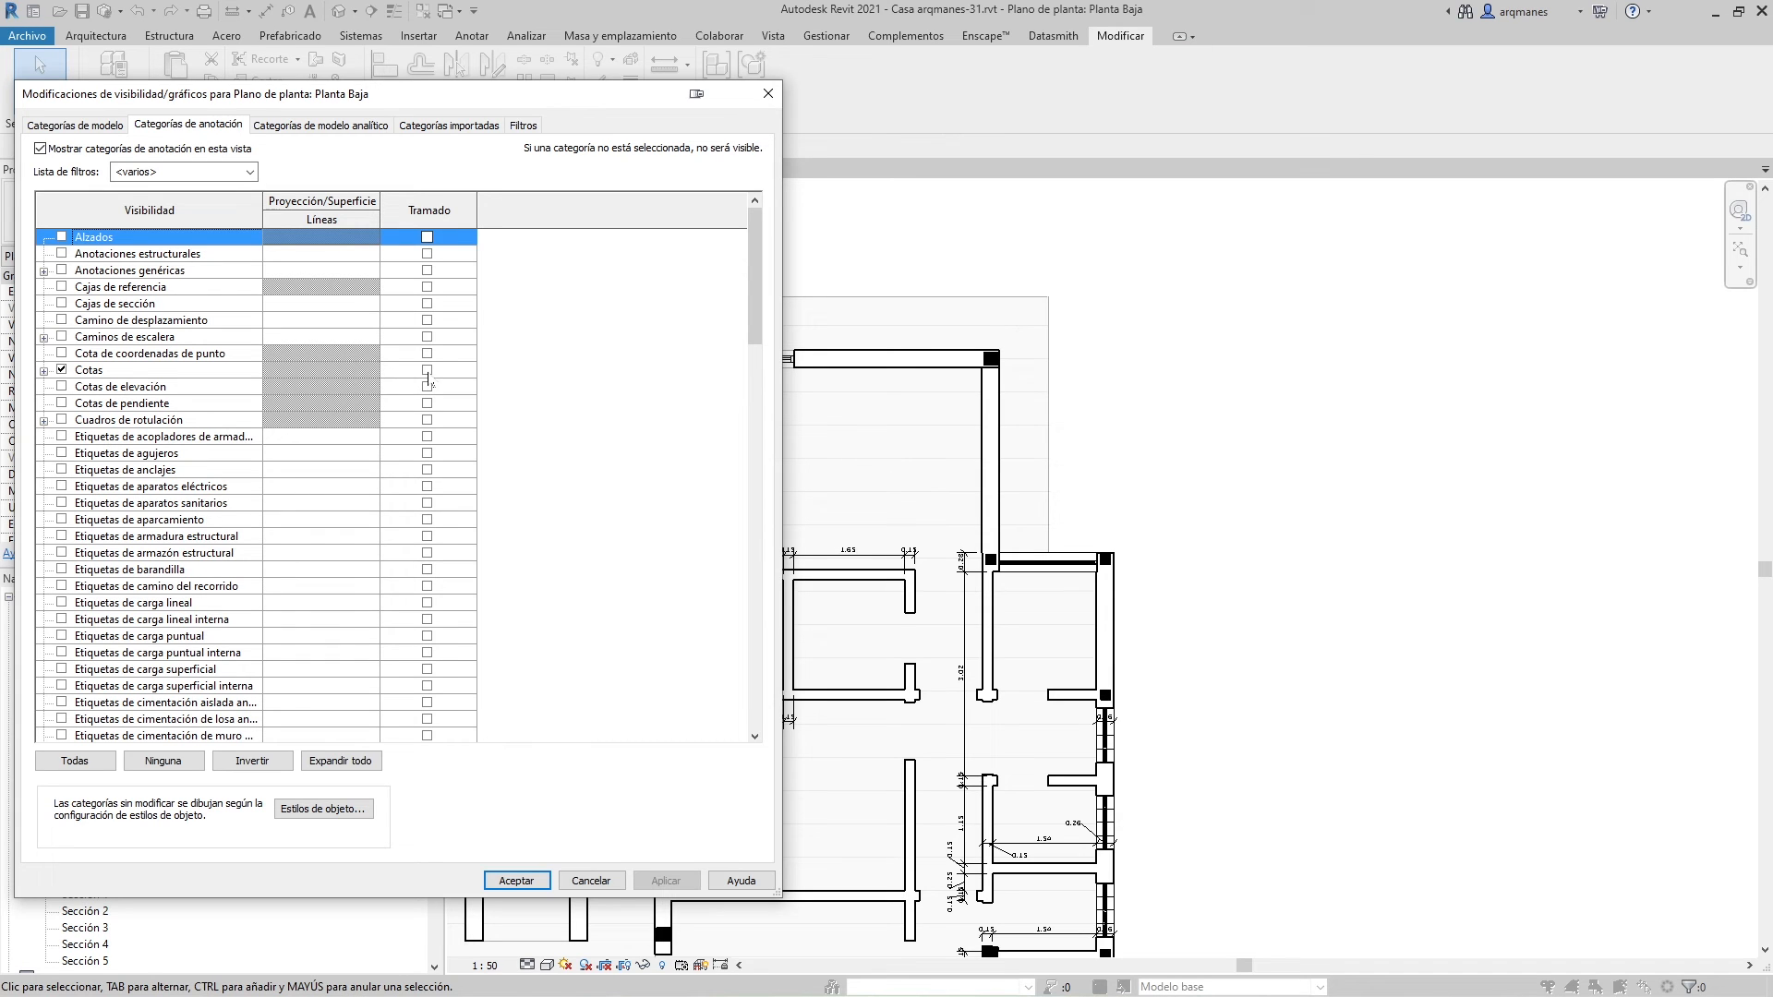
pyautogui.click(427, 371)
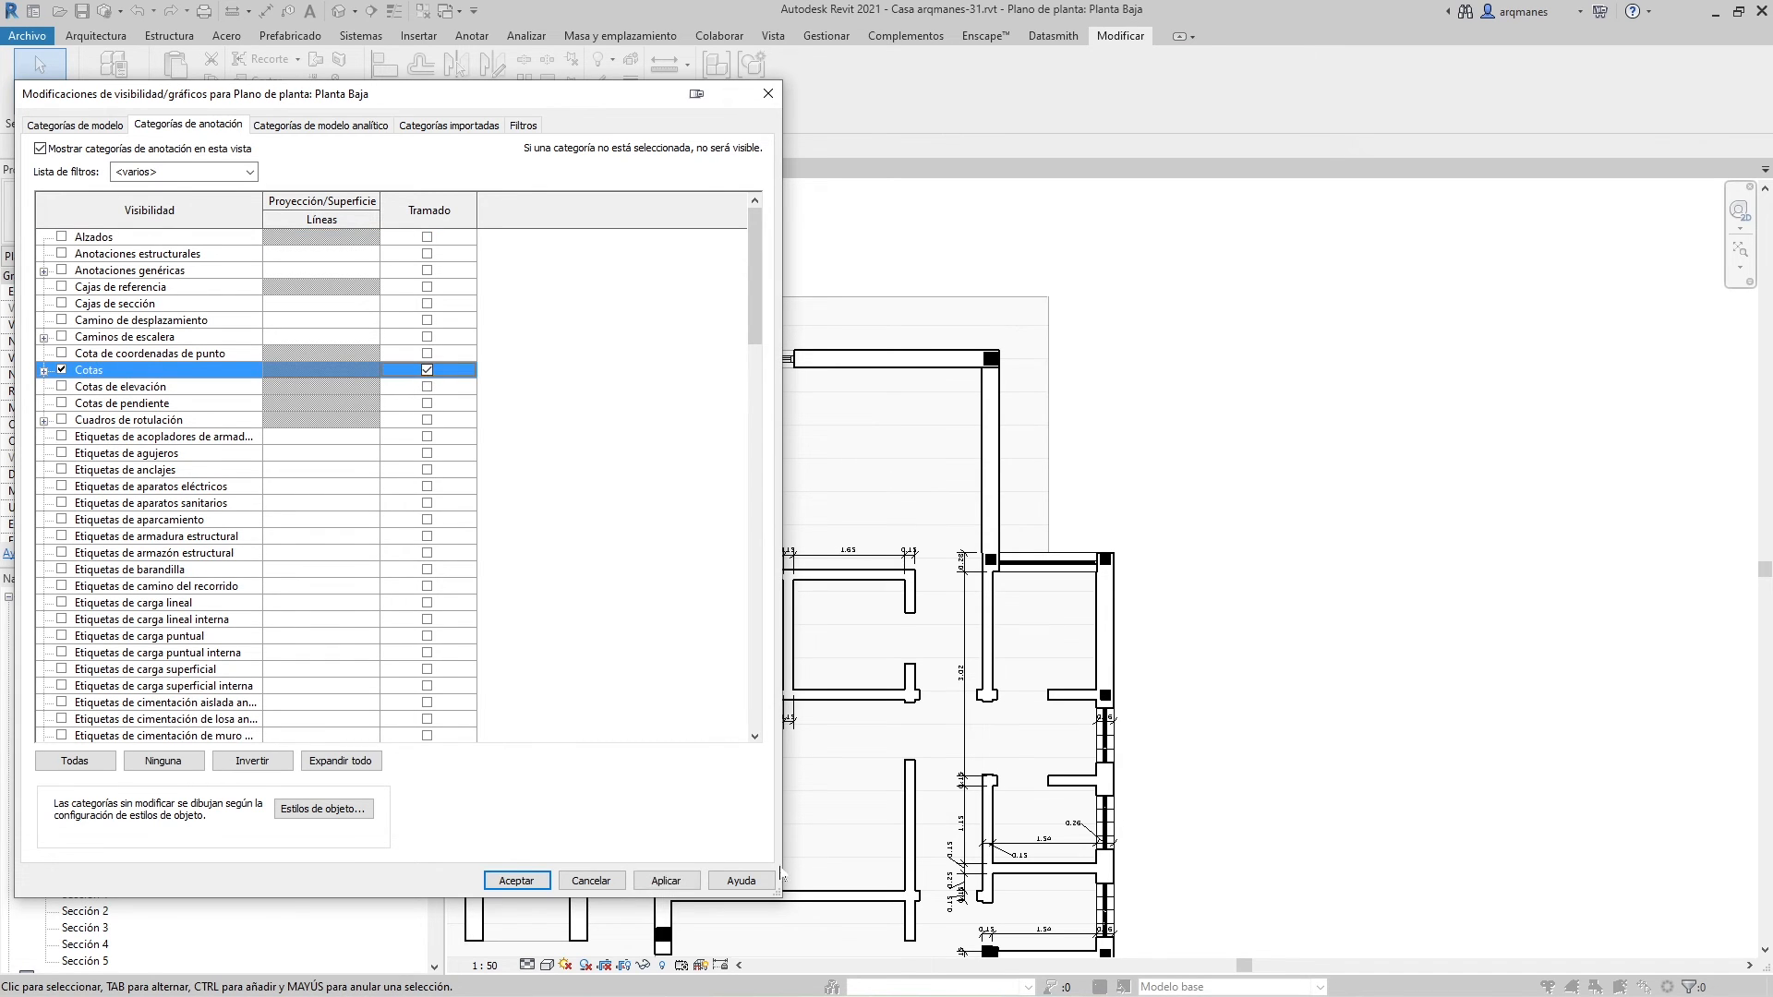
pyautogui.click(667, 881)
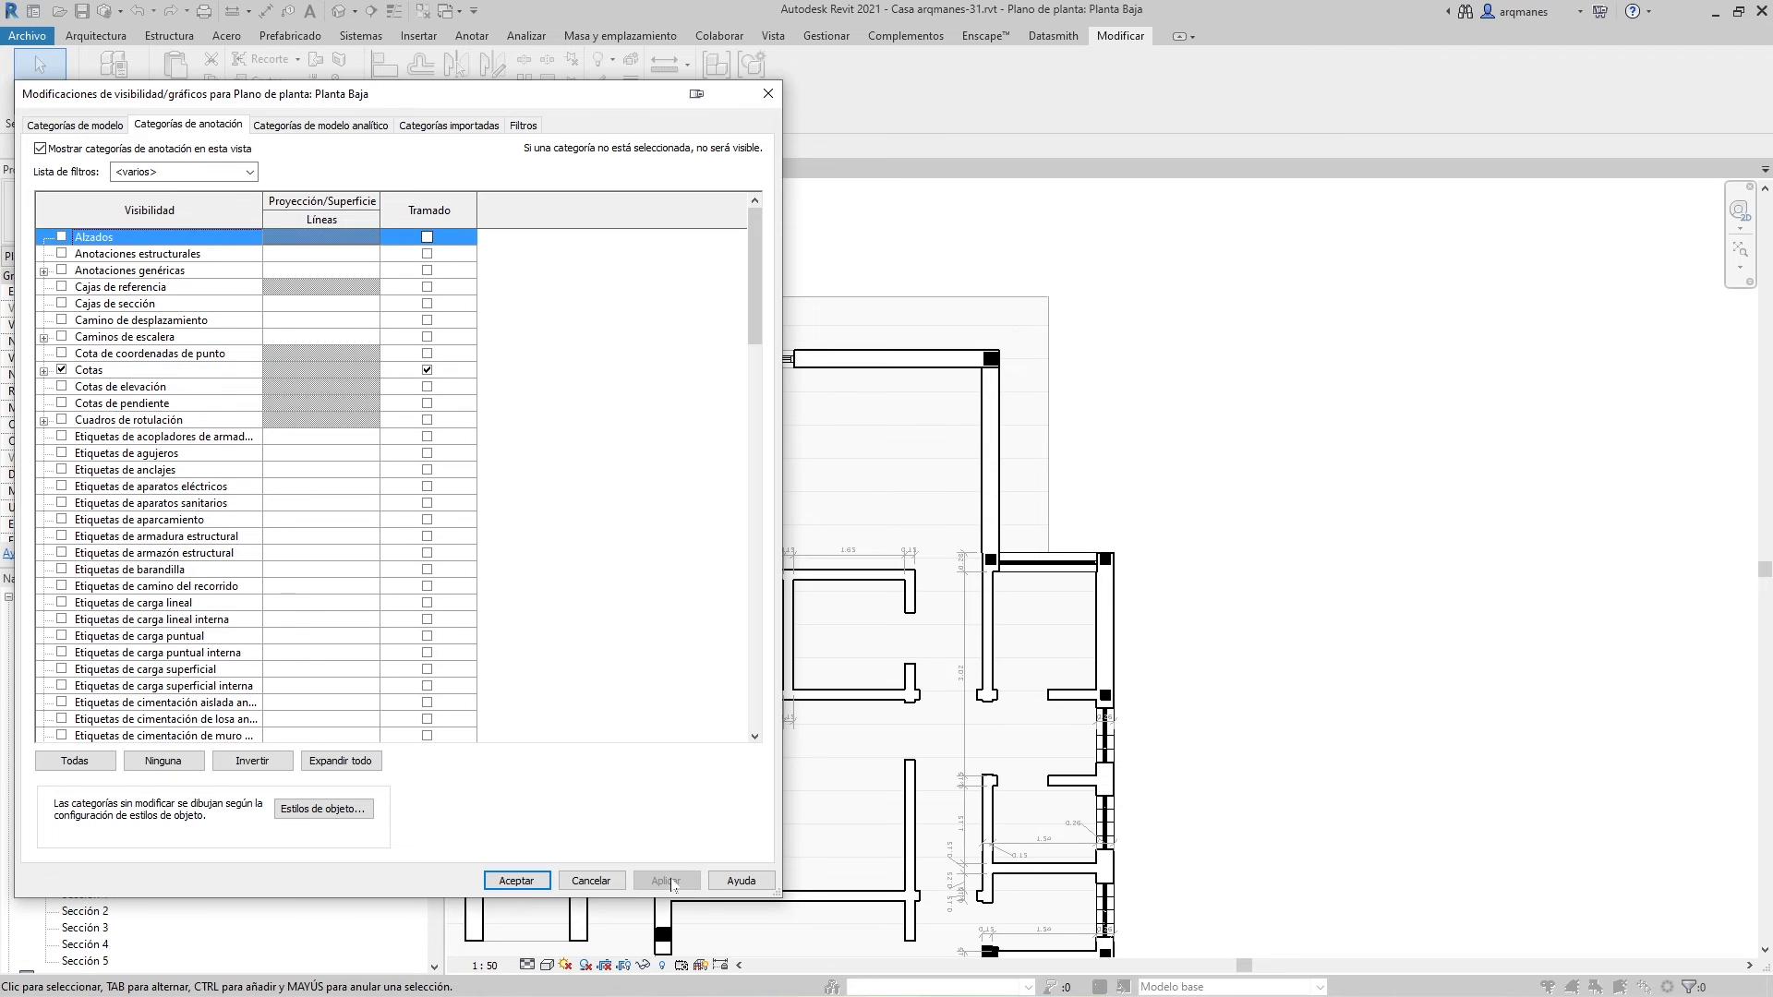
pyautogui.click(517, 881)
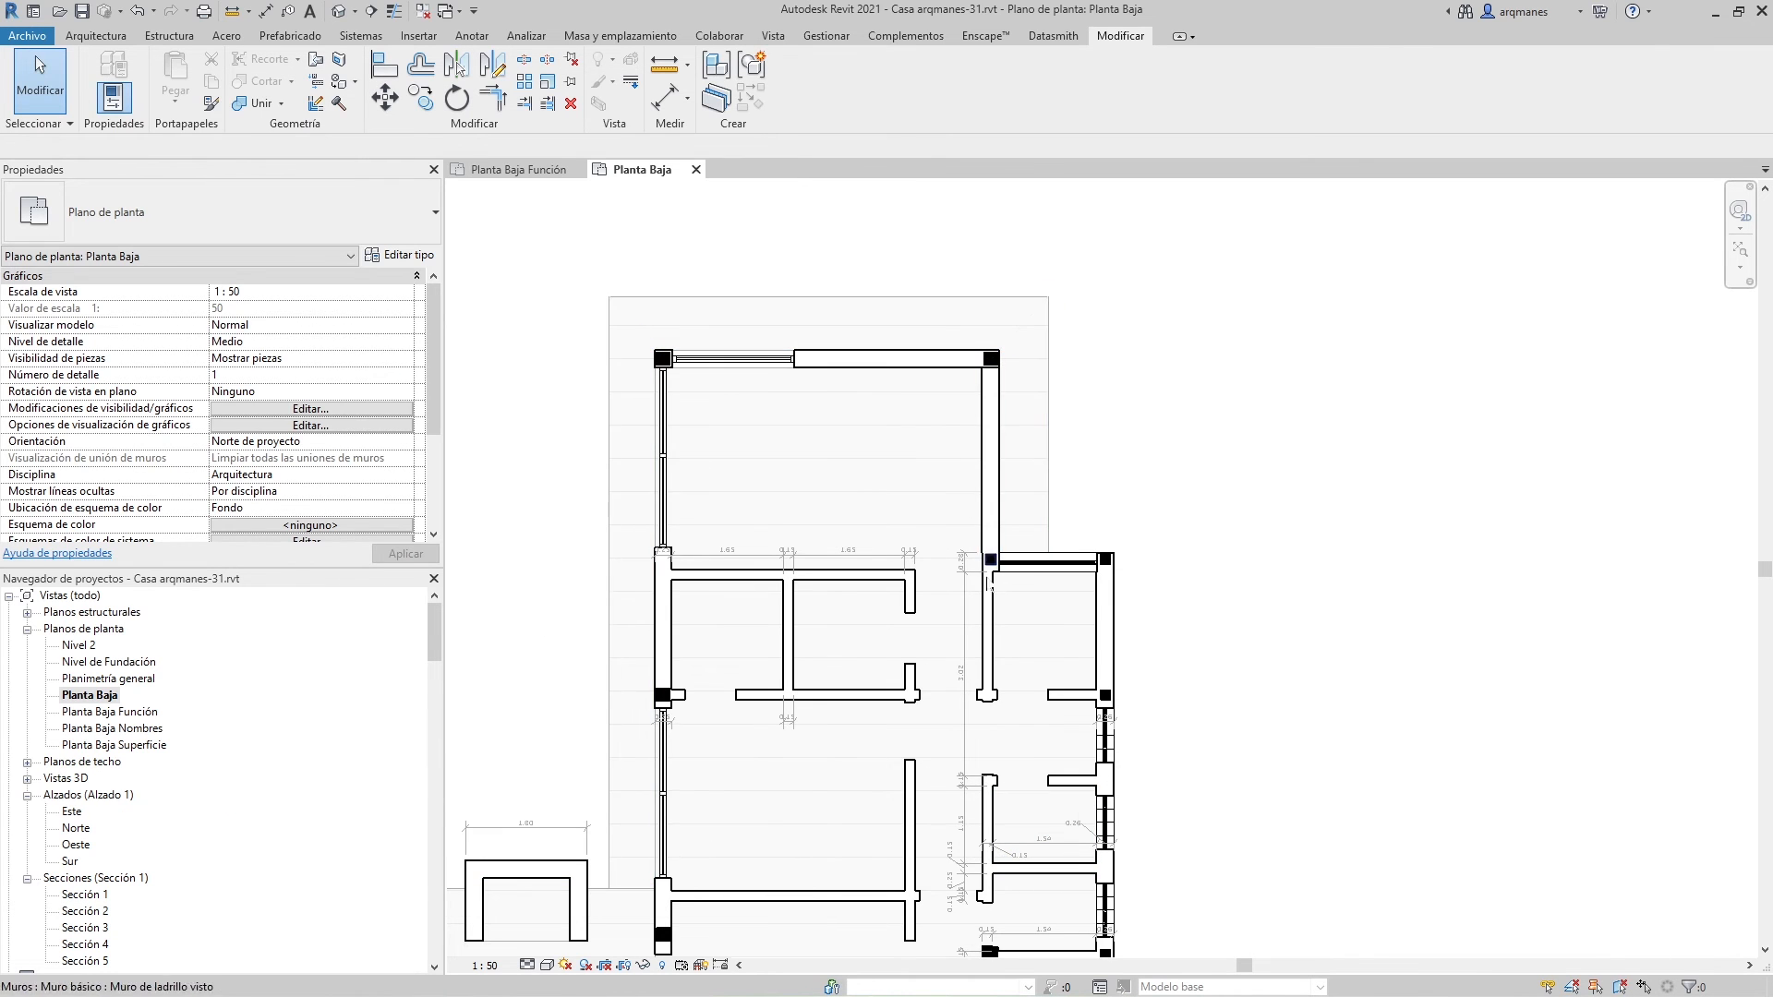
# Examine the halftoned dimensions in the plan, and review the view template commands and the view's visibility/graphics overrides without changing them
pyautogui.scroll(5, 922, 409)
pyautogui.scroll(-5, 921, 409)
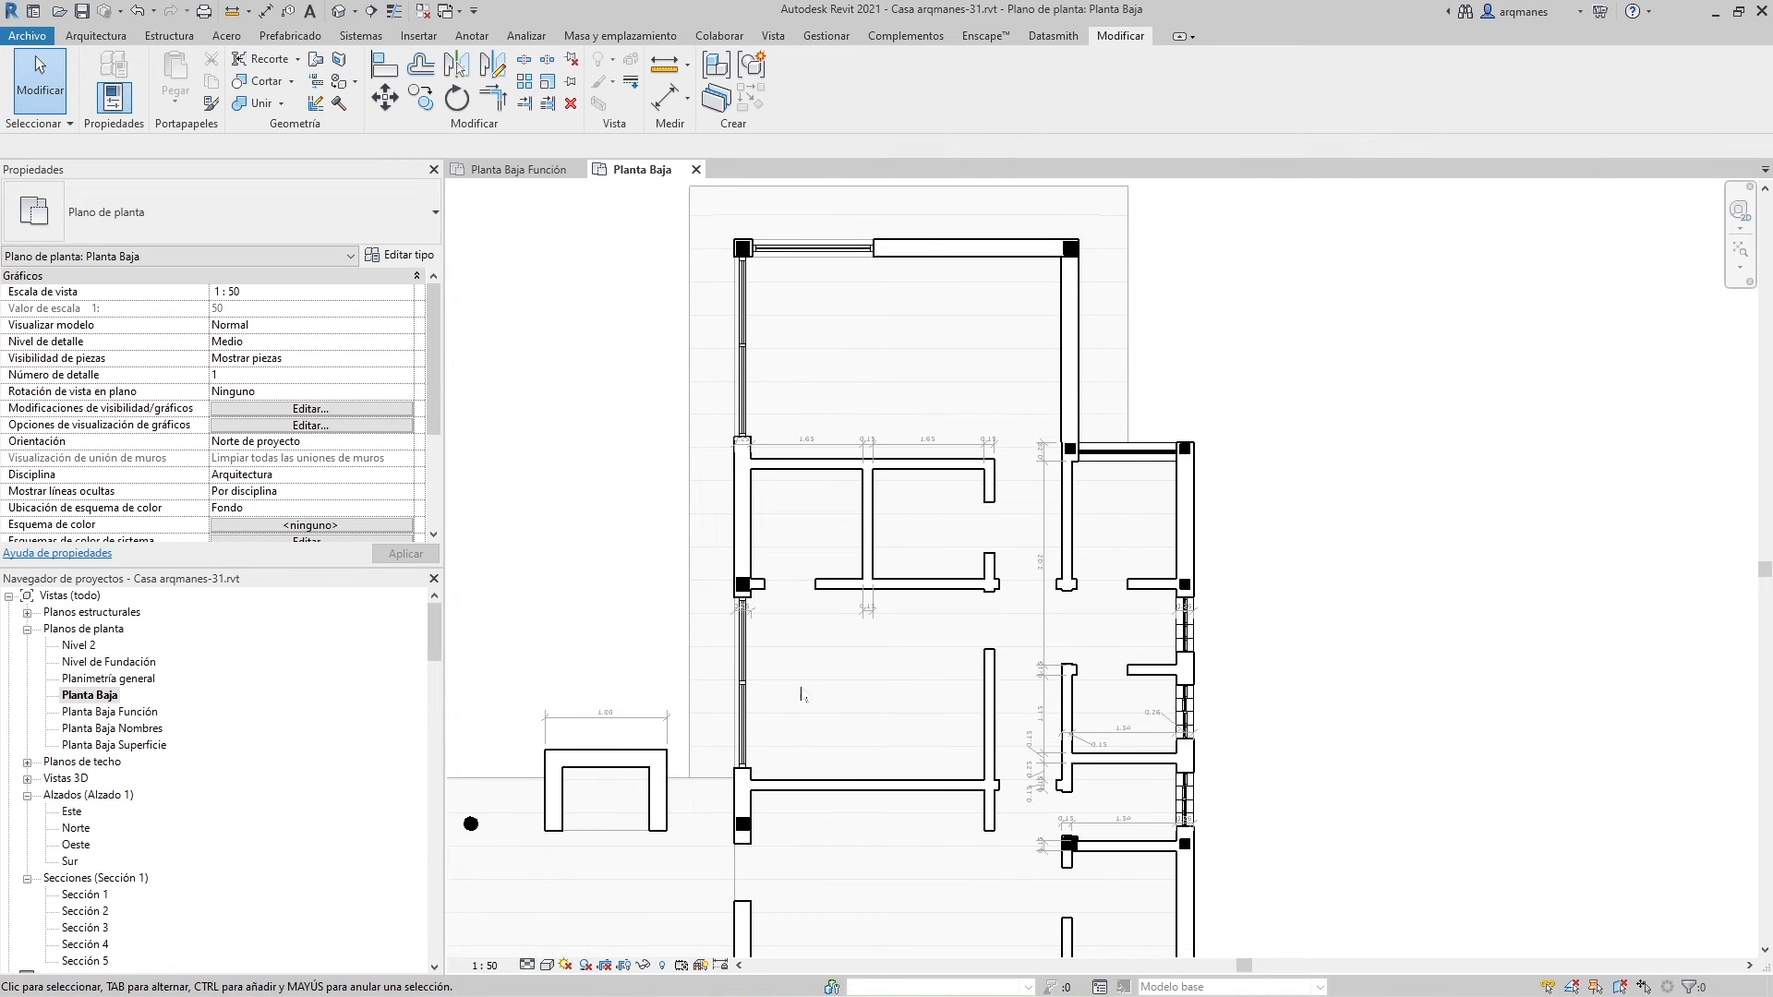
pyautogui.scroll(-4, 769, 415)
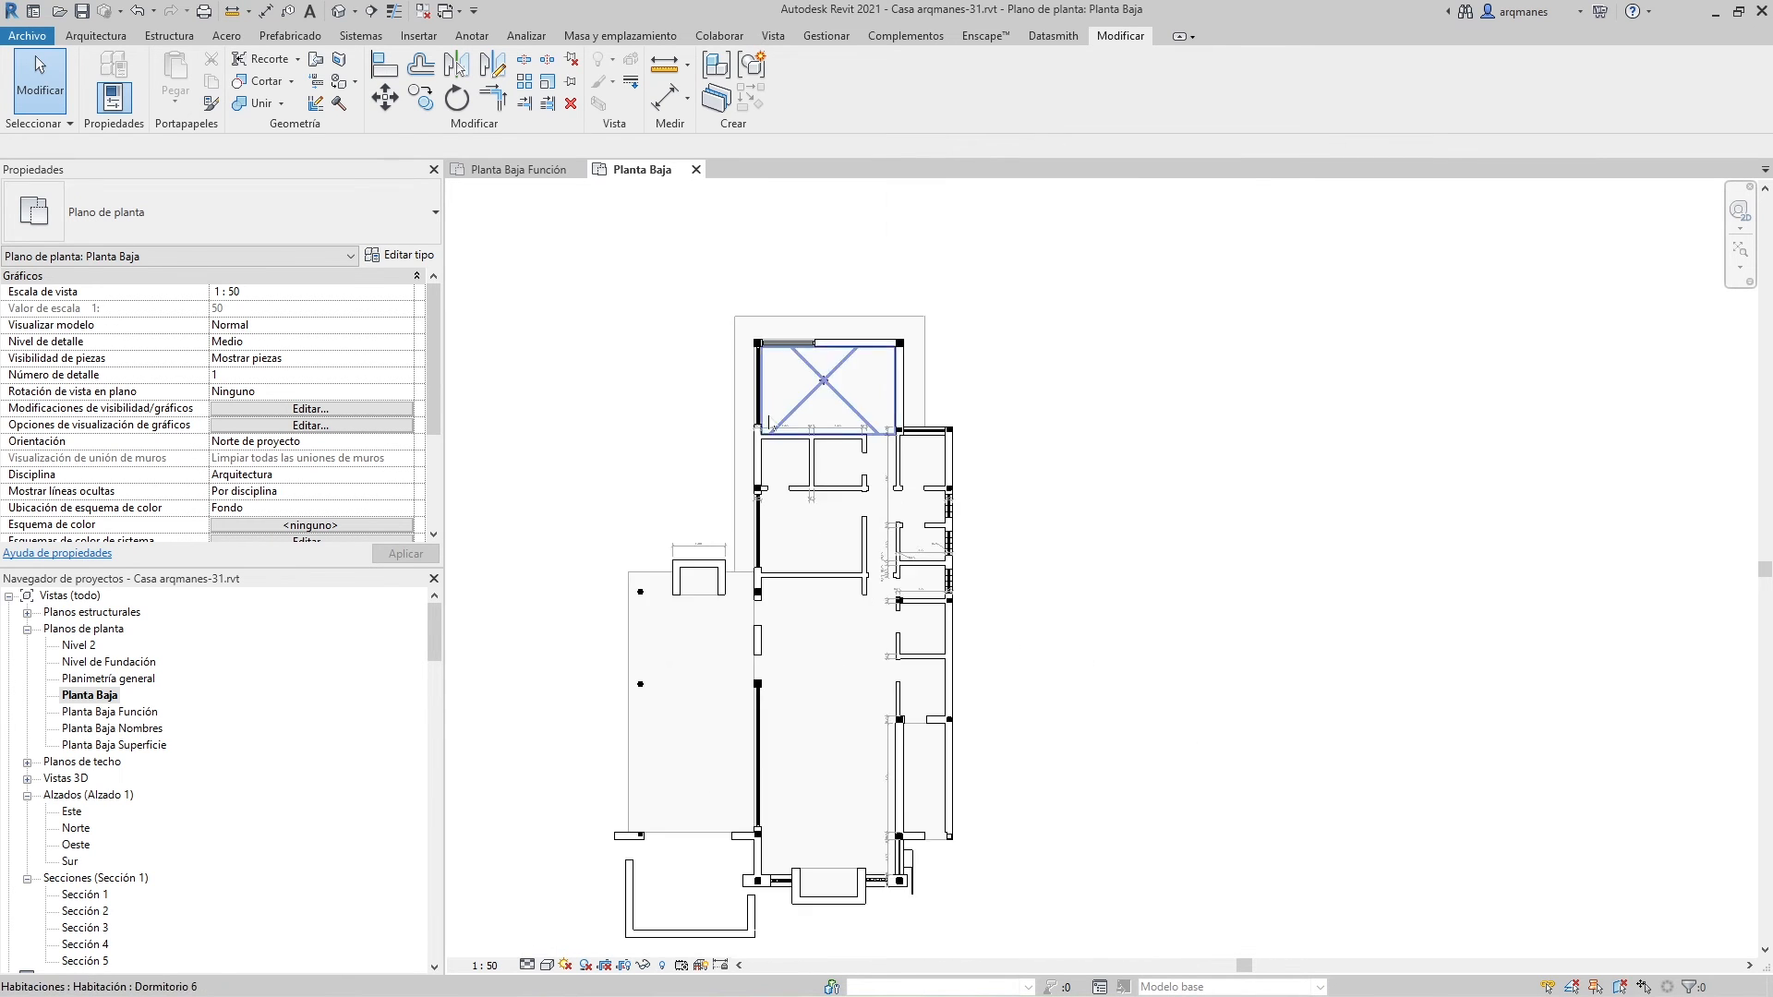
pyautogui.scroll(2, 558, 653)
pyautogui.moveTo(559, 653); pyautogui.dragTo(952, 600, button='middle')
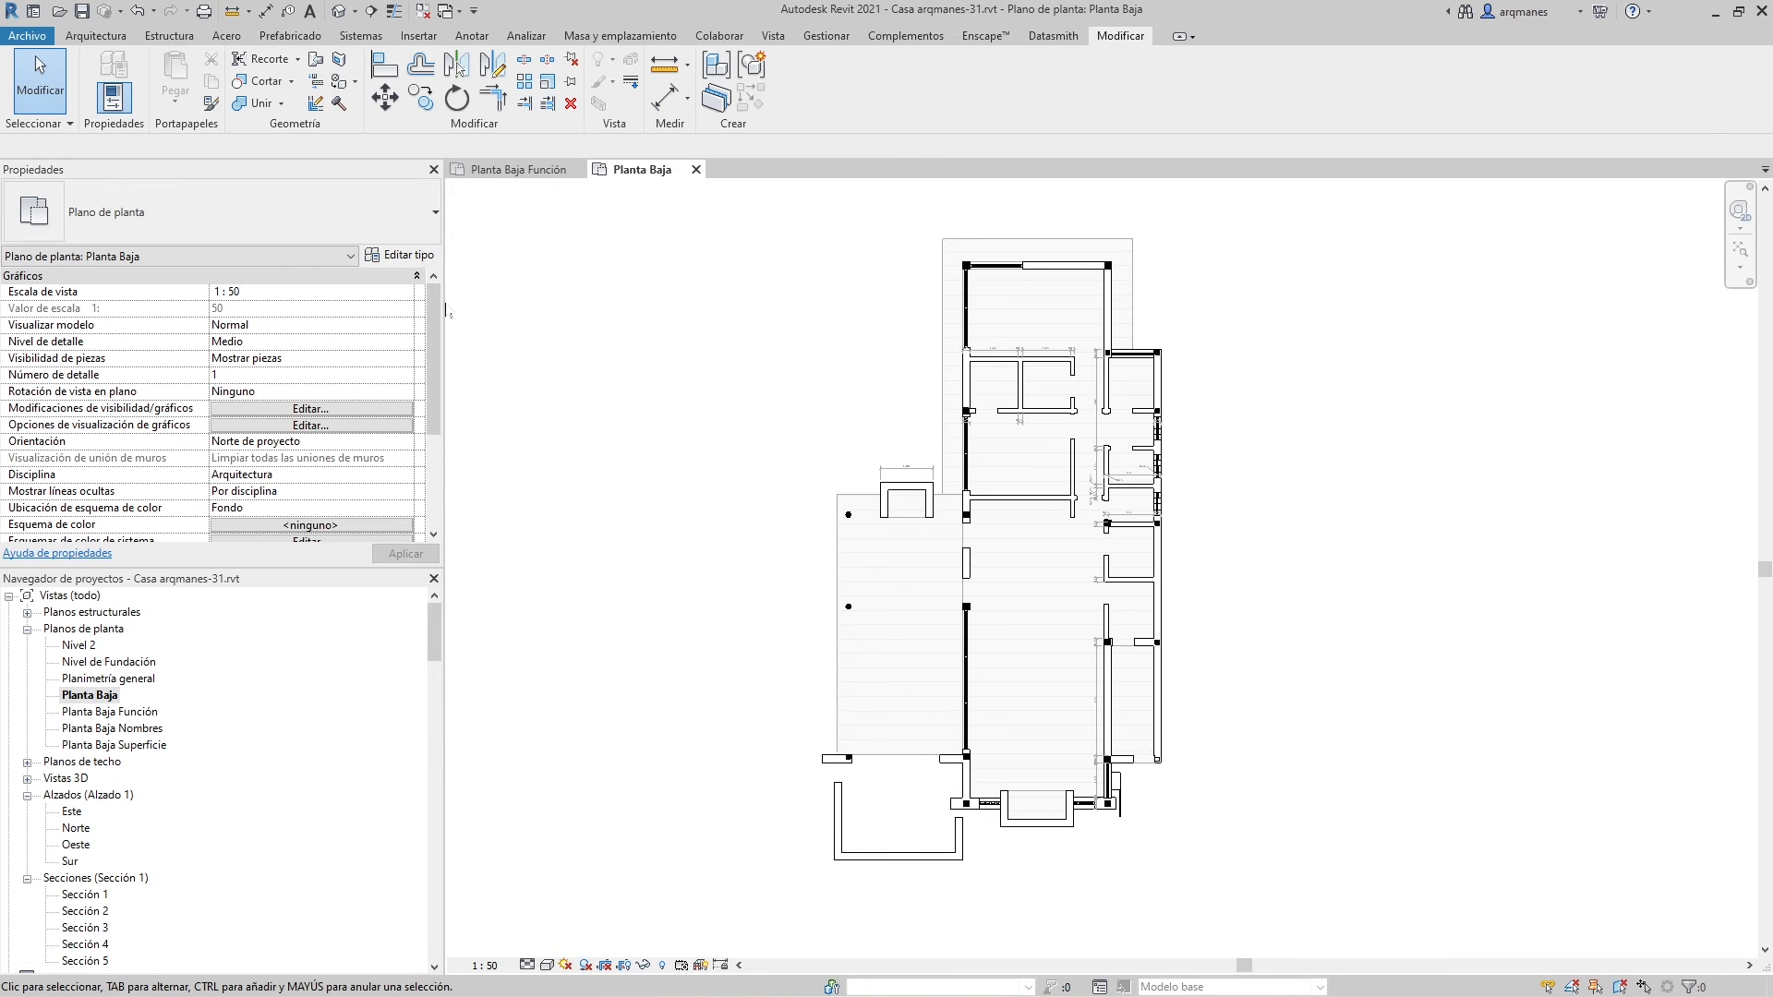
pyautogui.click(772, 37)
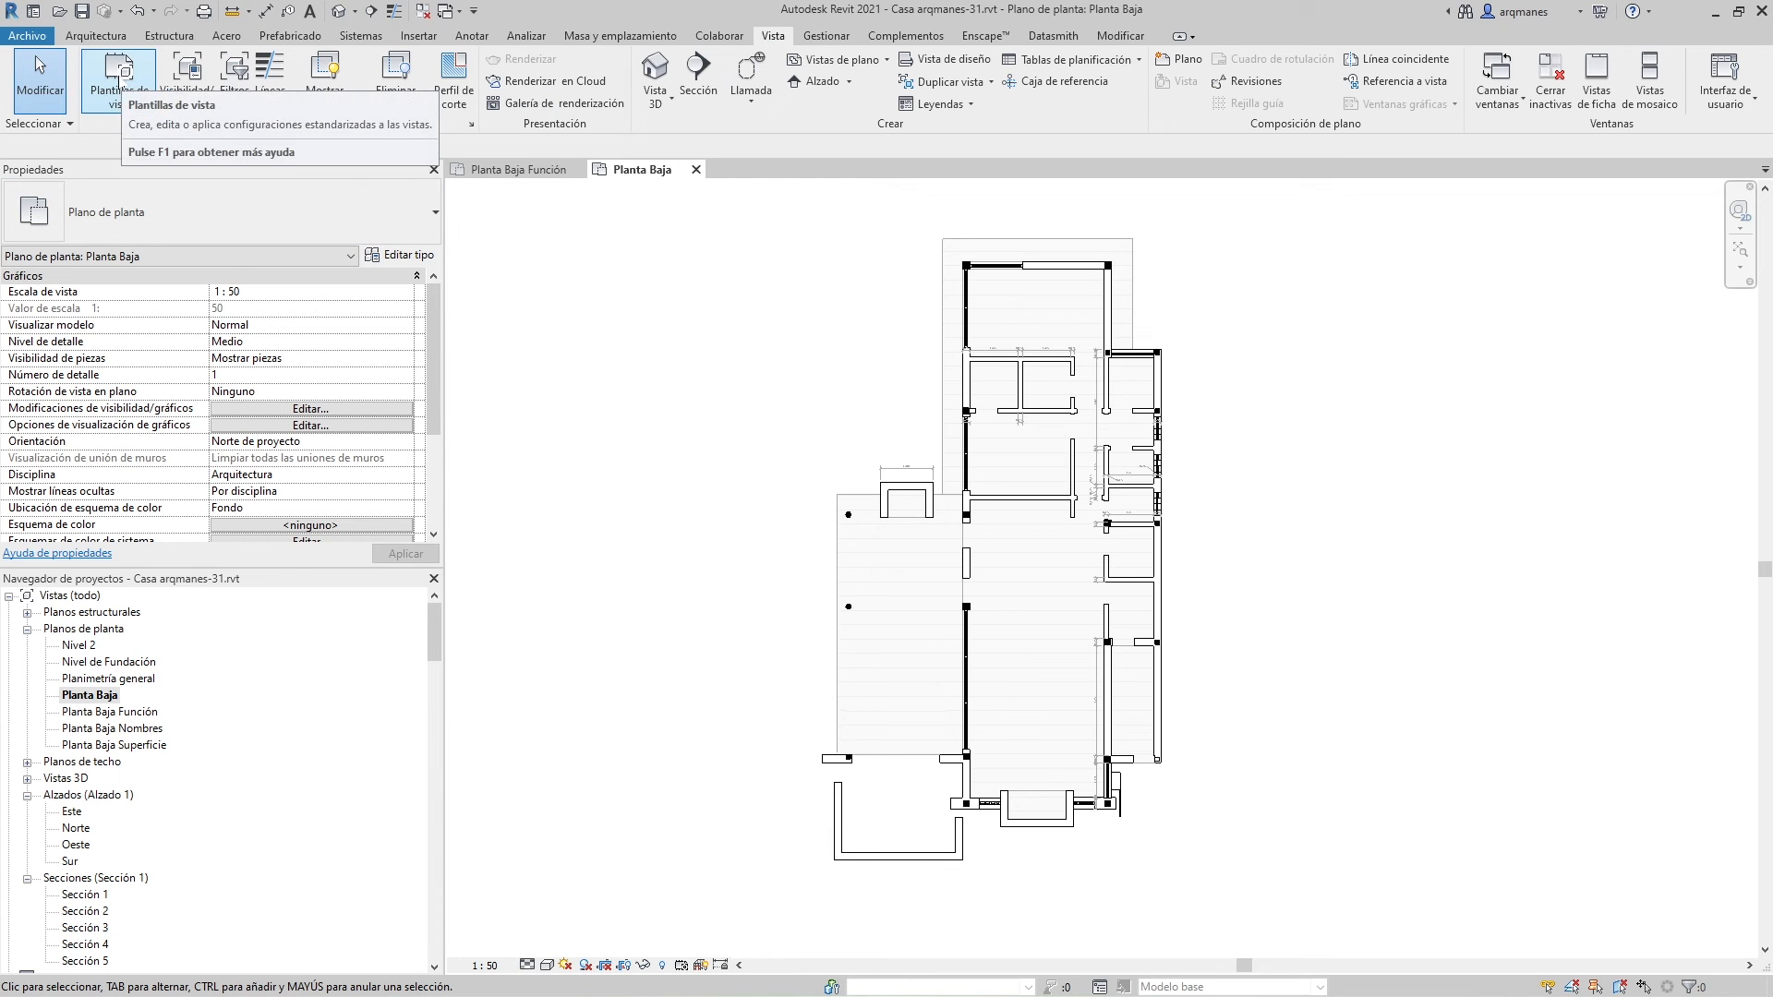
pyautogui.click(118, 76)
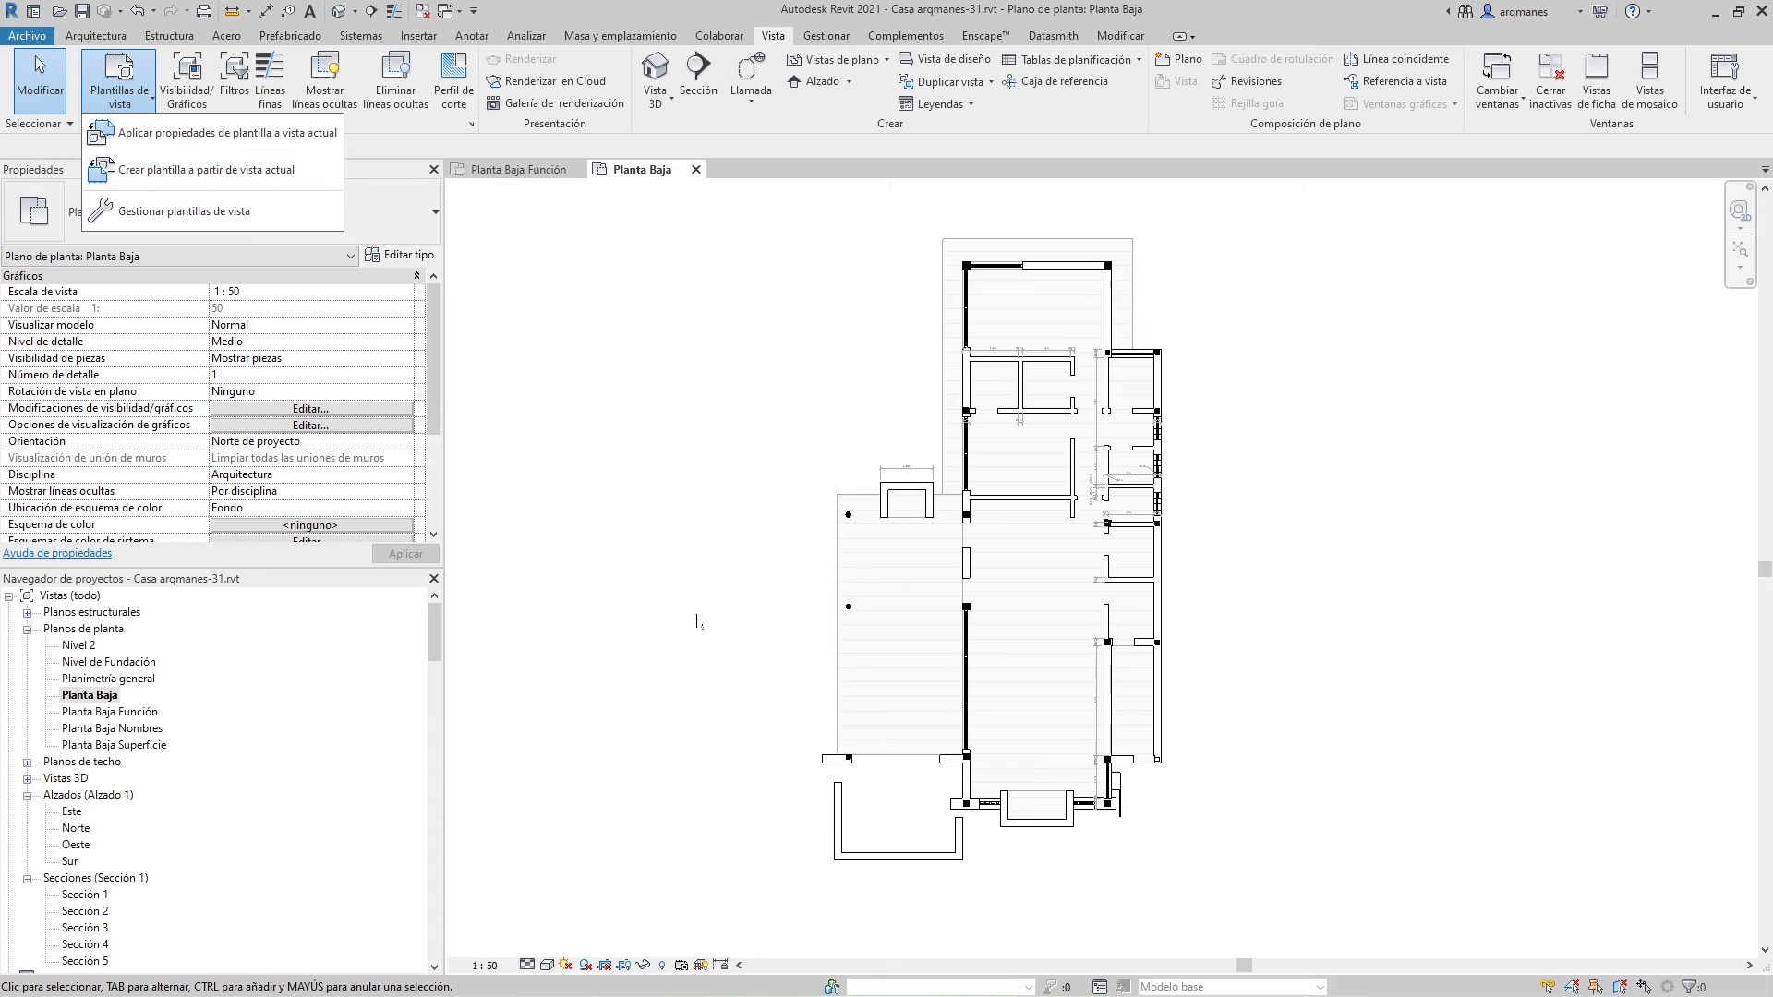
pyautogui.click(621, 358)
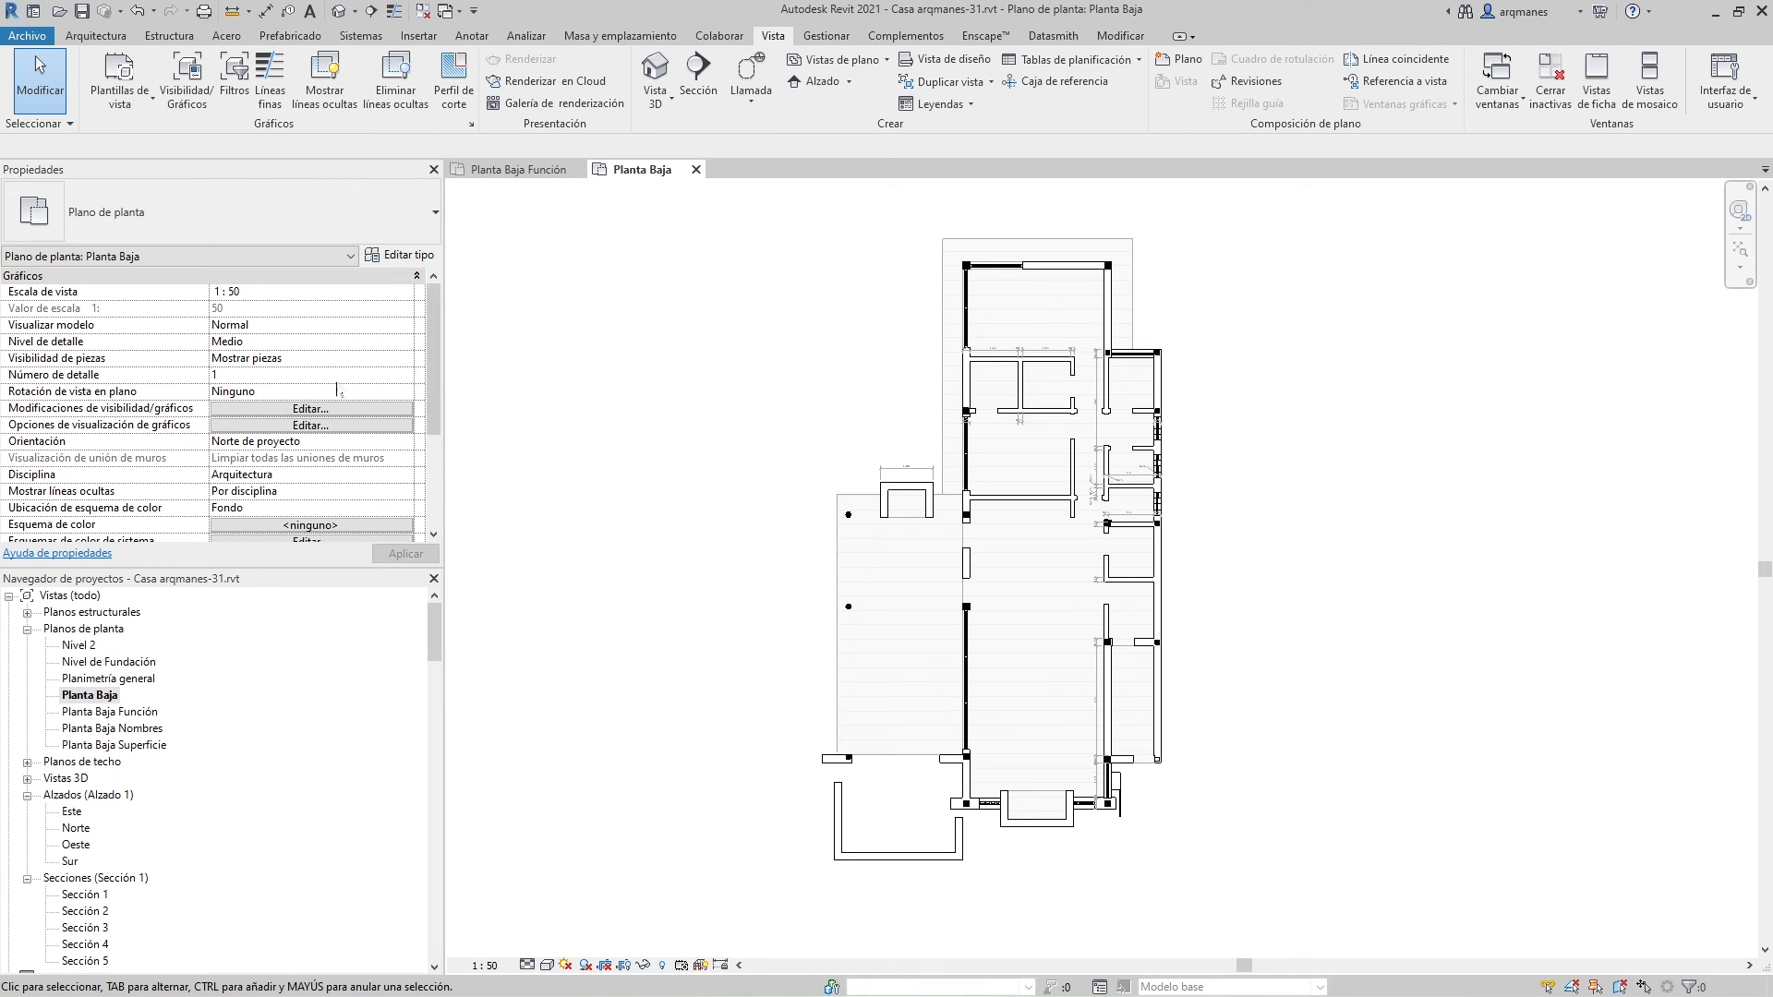
pyautogui.click(286, 409)
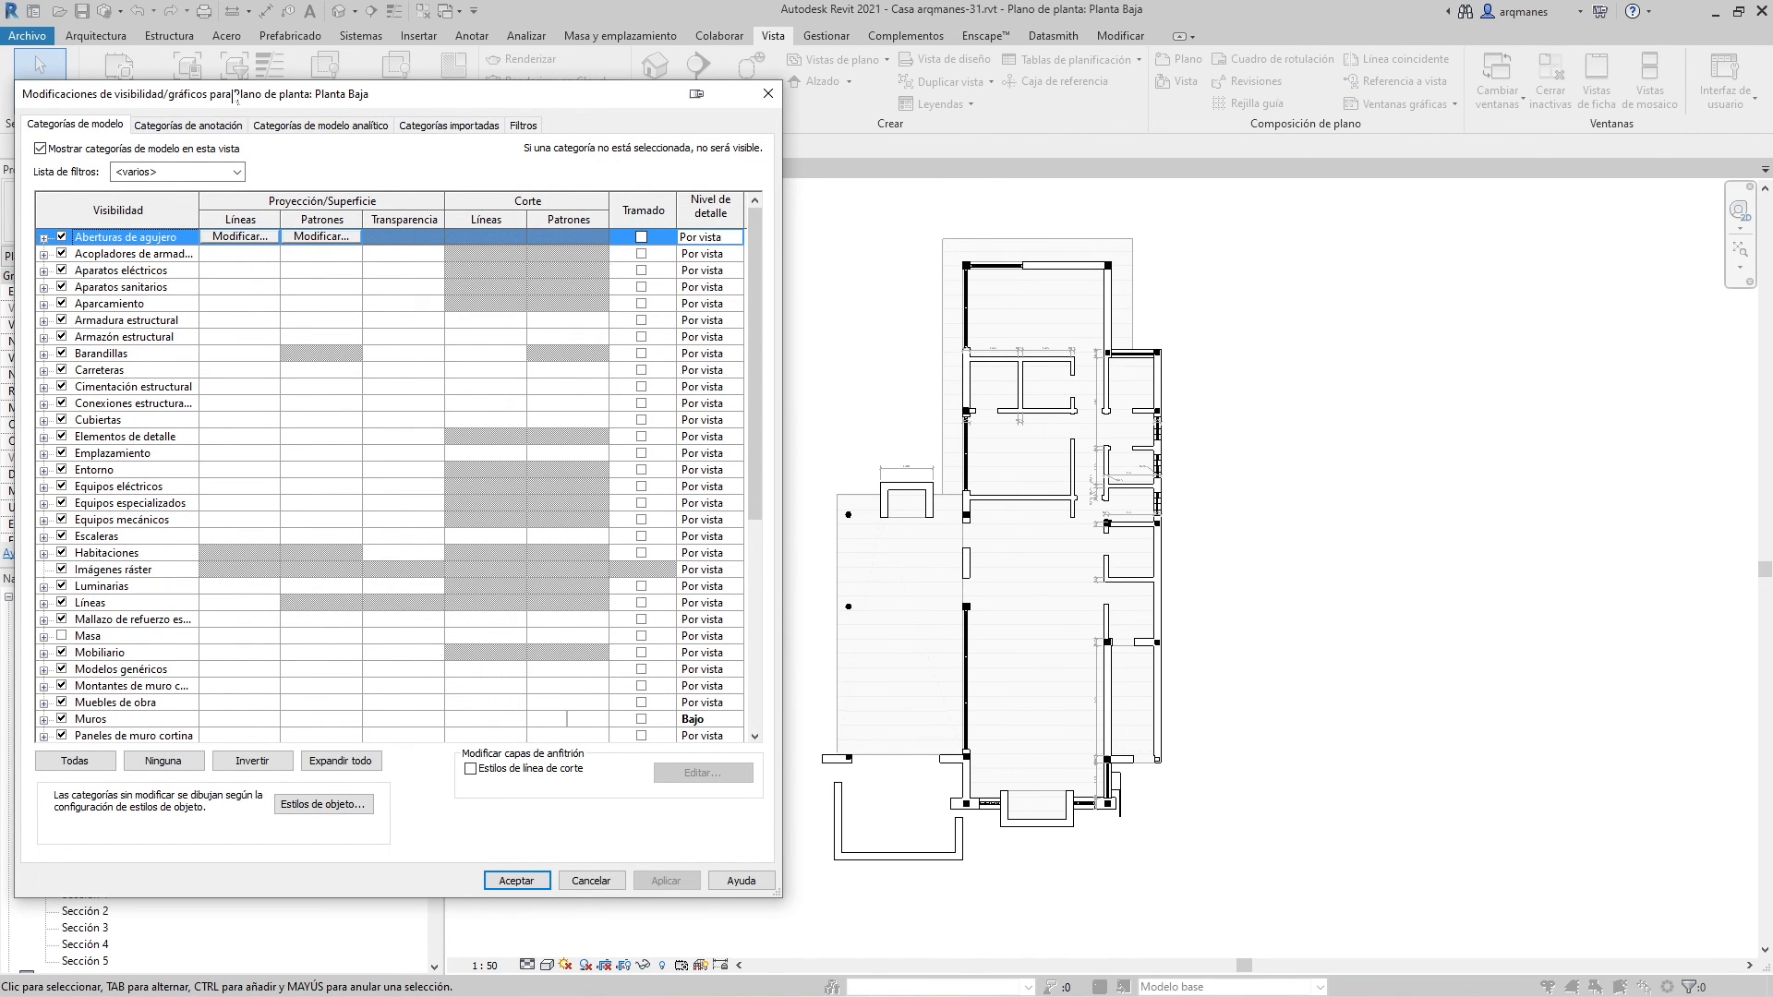
pyautogui.click(587, 879)
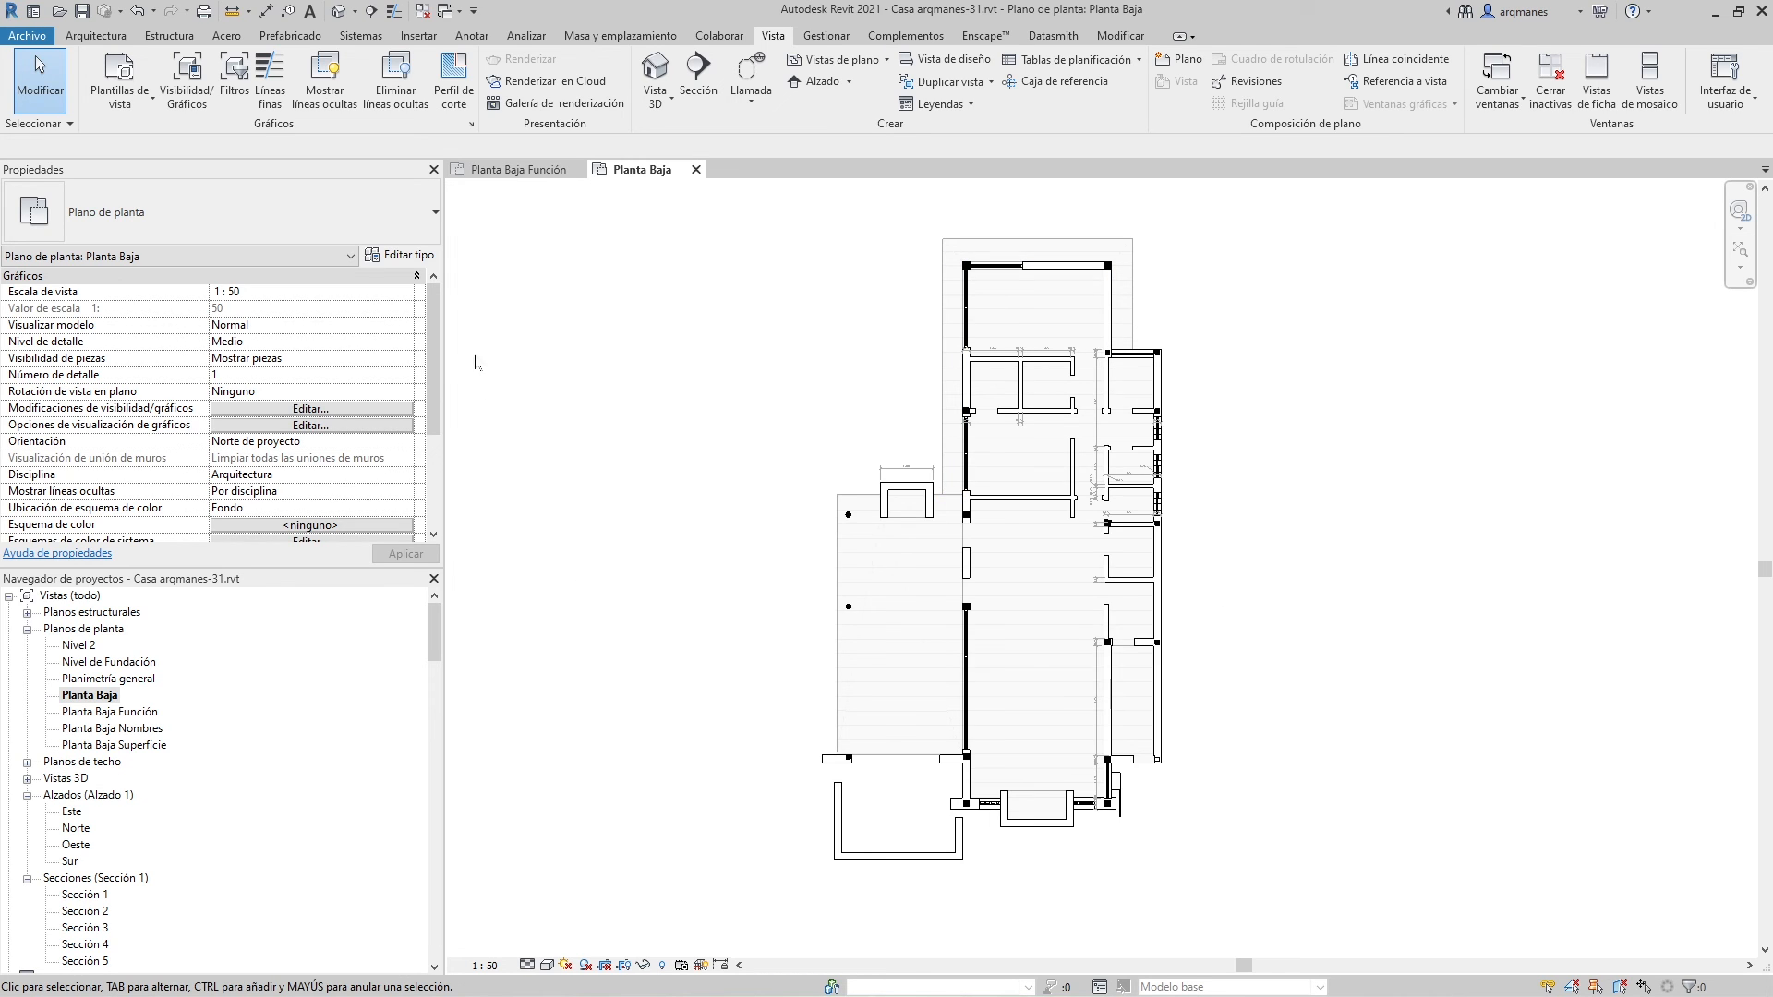
# Create a view template from the current Planta Baja view and name it SM-Planta Electricidad
pyautogui.click(111, 102)
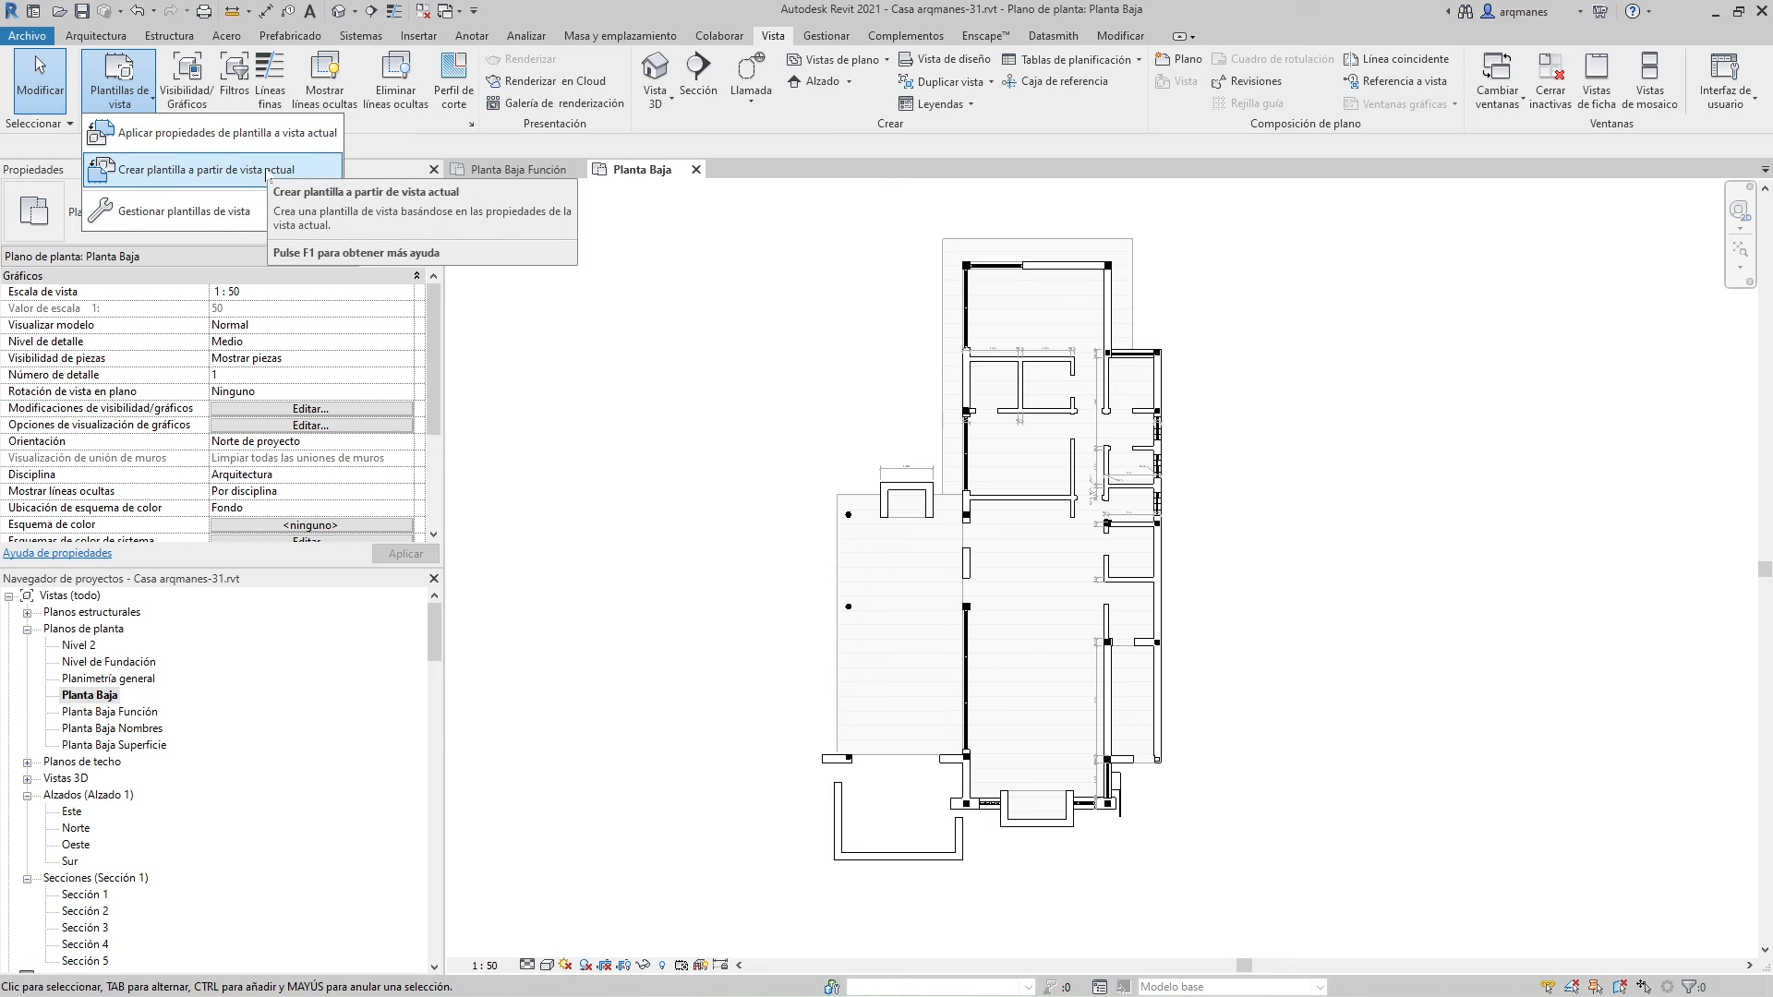
pyautogui.click(267, 171)
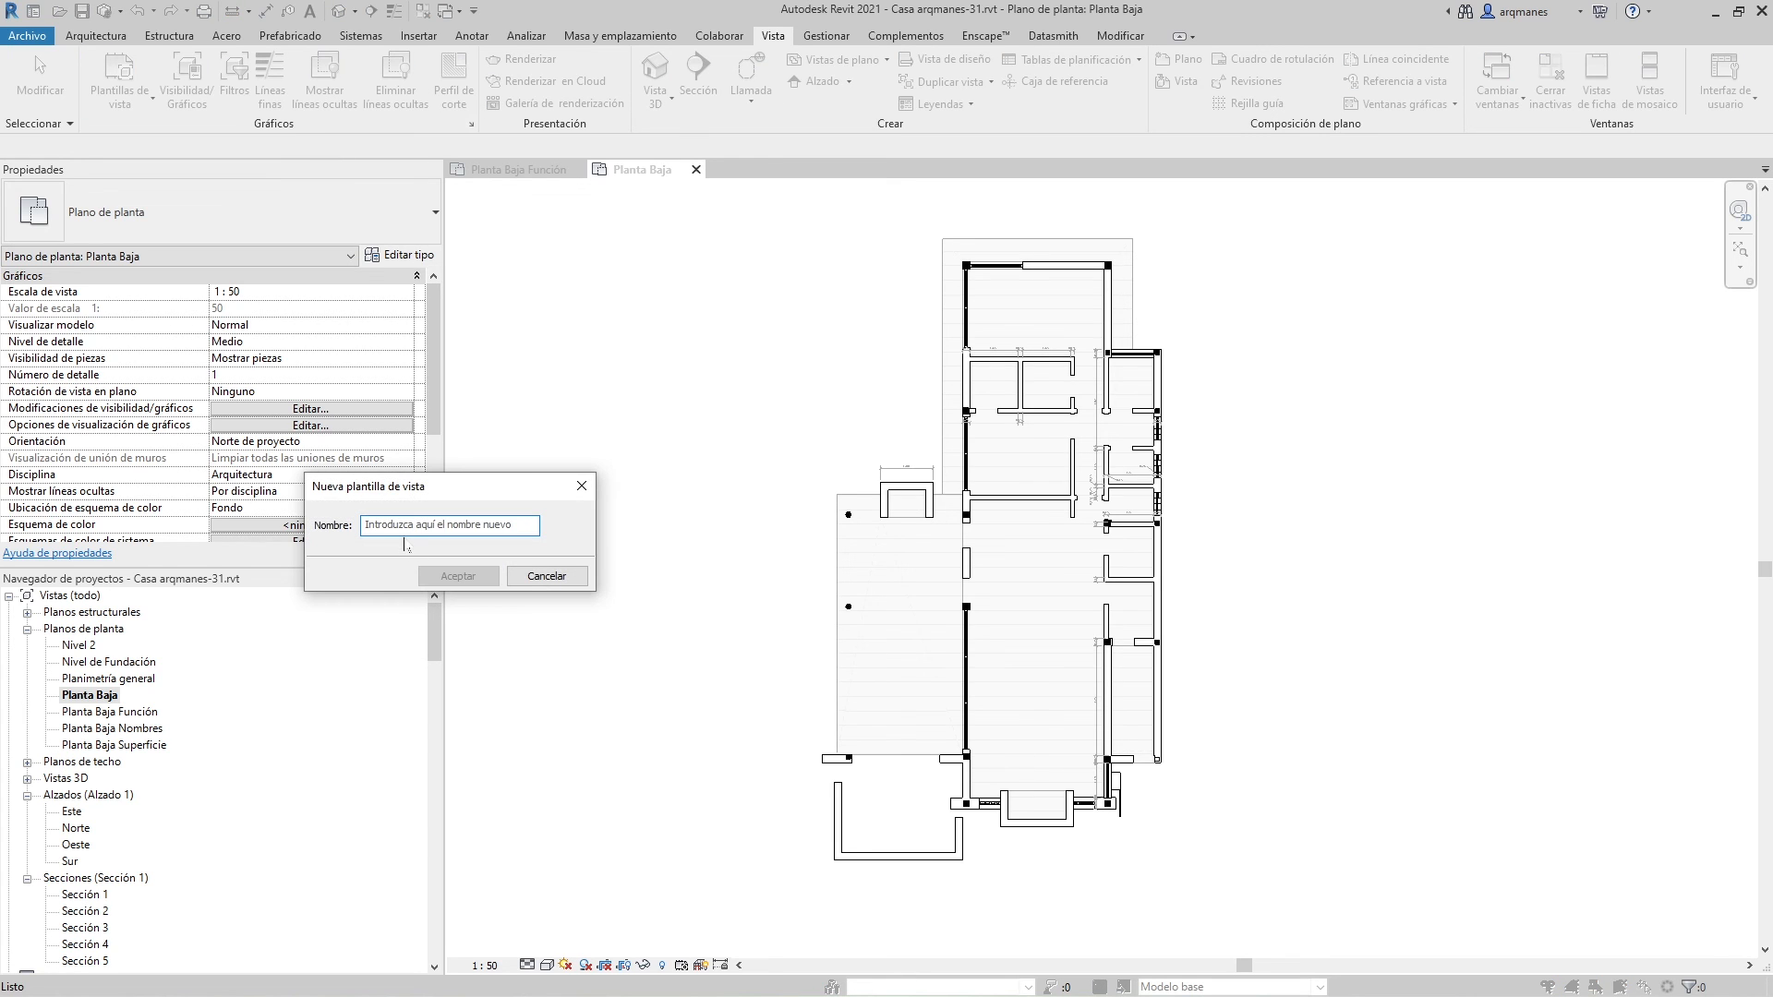
pyautogui.write('SM')
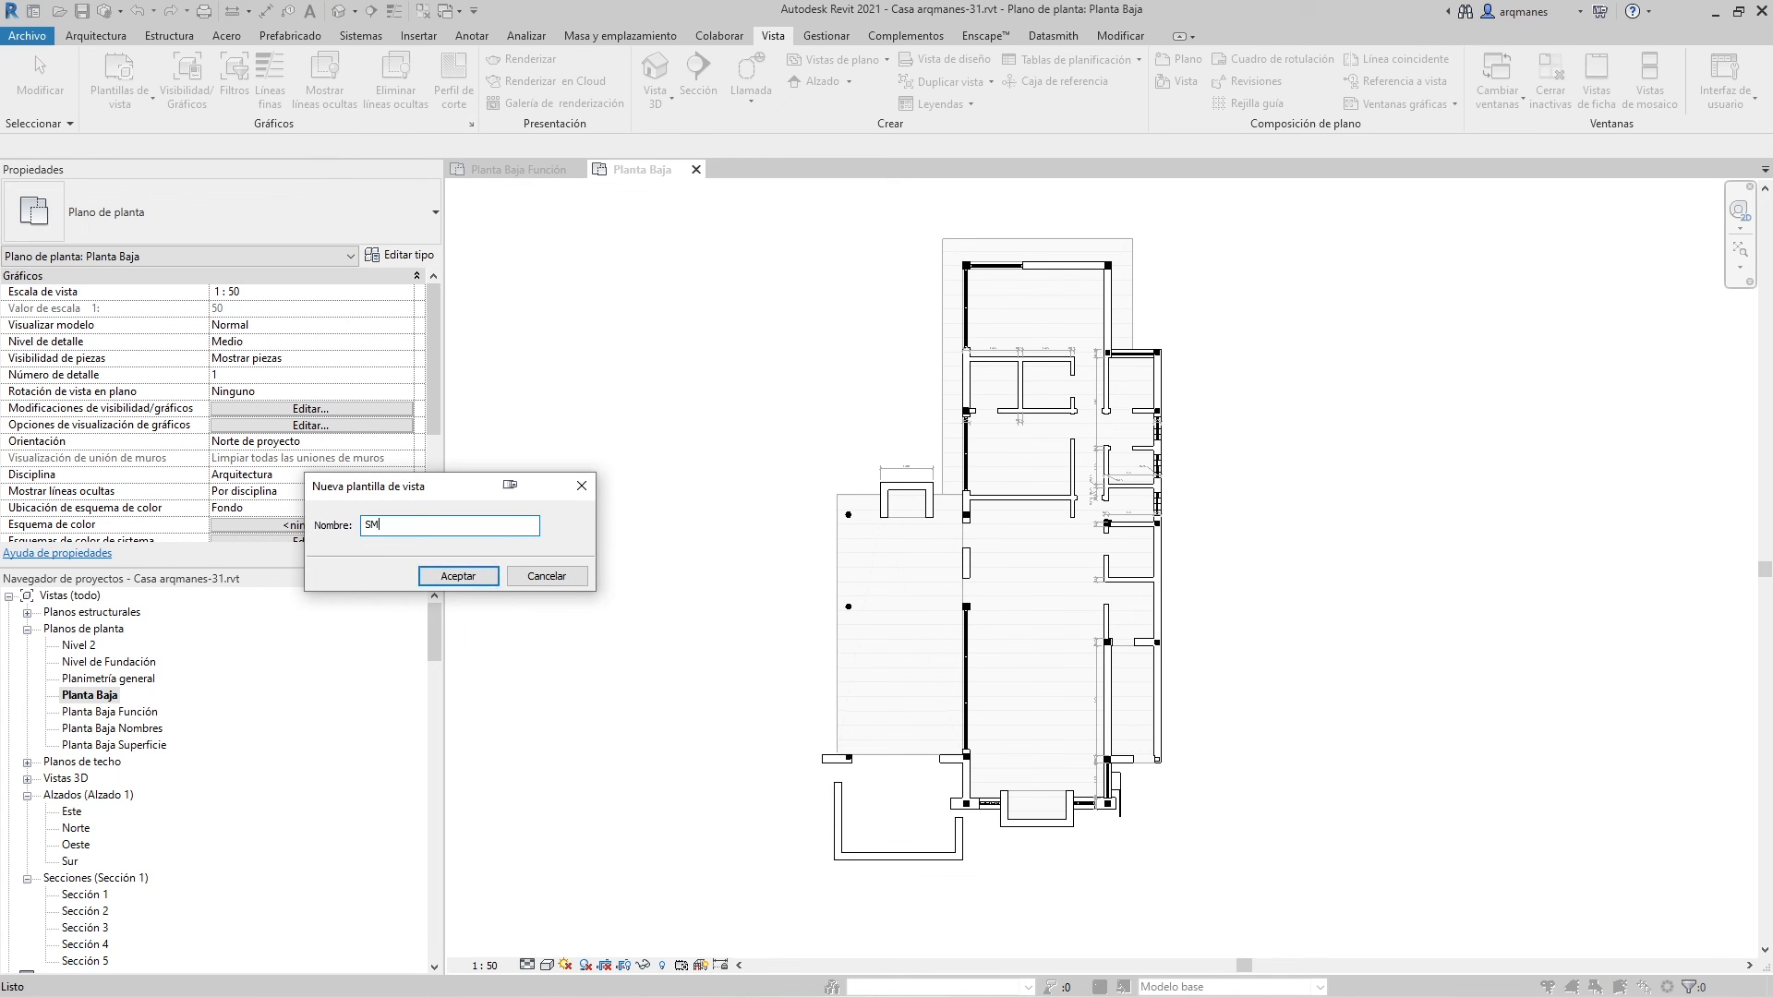
pyautogui.write('-Planta Electricidad')
pyautogui.press('Return')
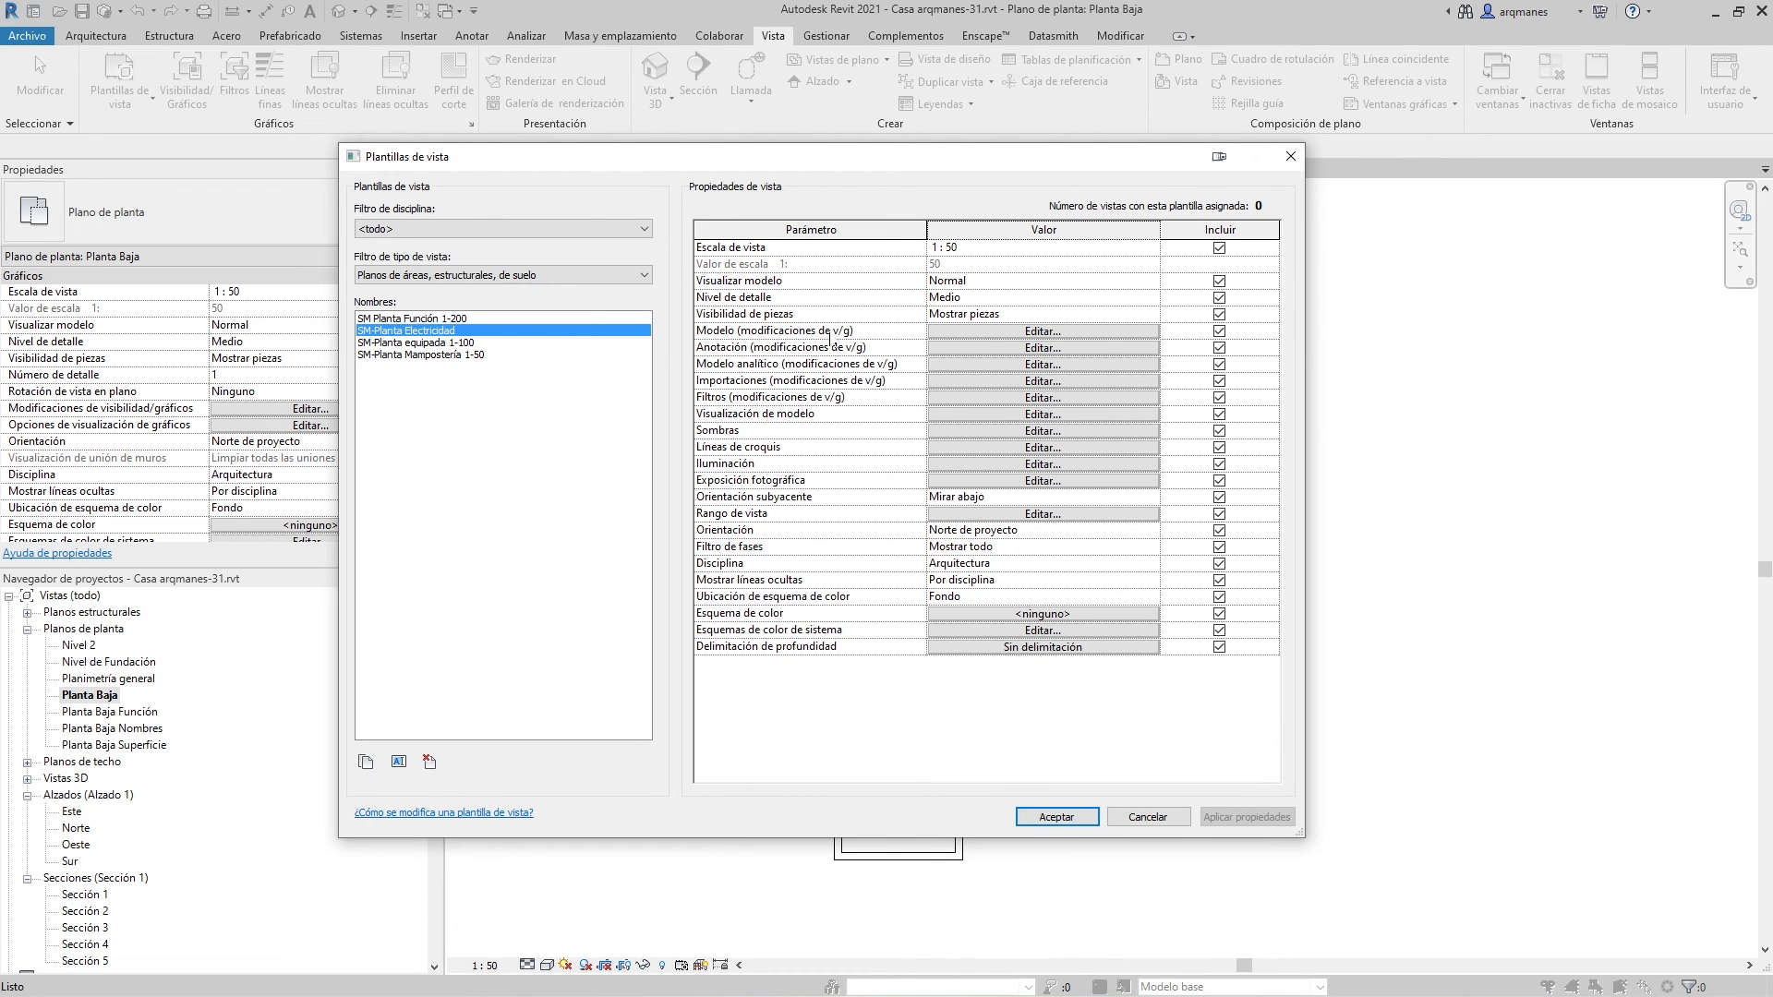
# Review the model and annotation category overrides stored in SM-Planta Electricidad, cancel that dialog and accept the view template
pyautogui.click(987, 332)
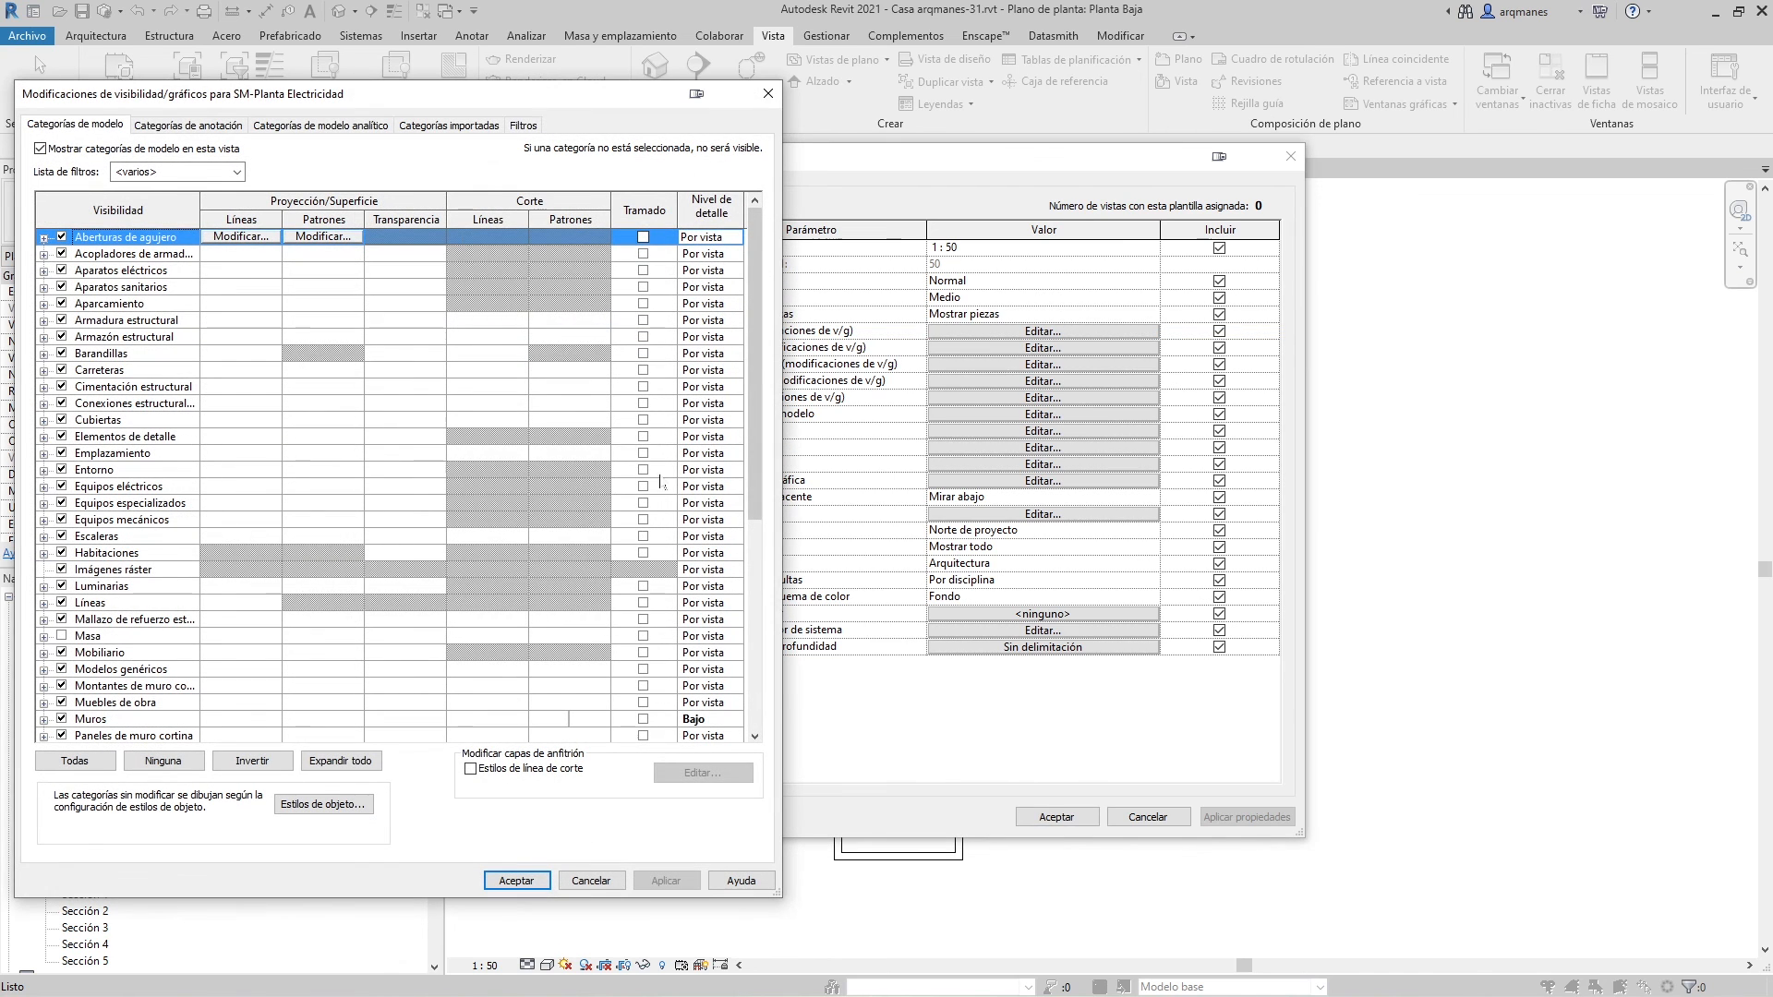
pyautogui.moveTo(757, 300); pyautogui.dragTo(784, 508)
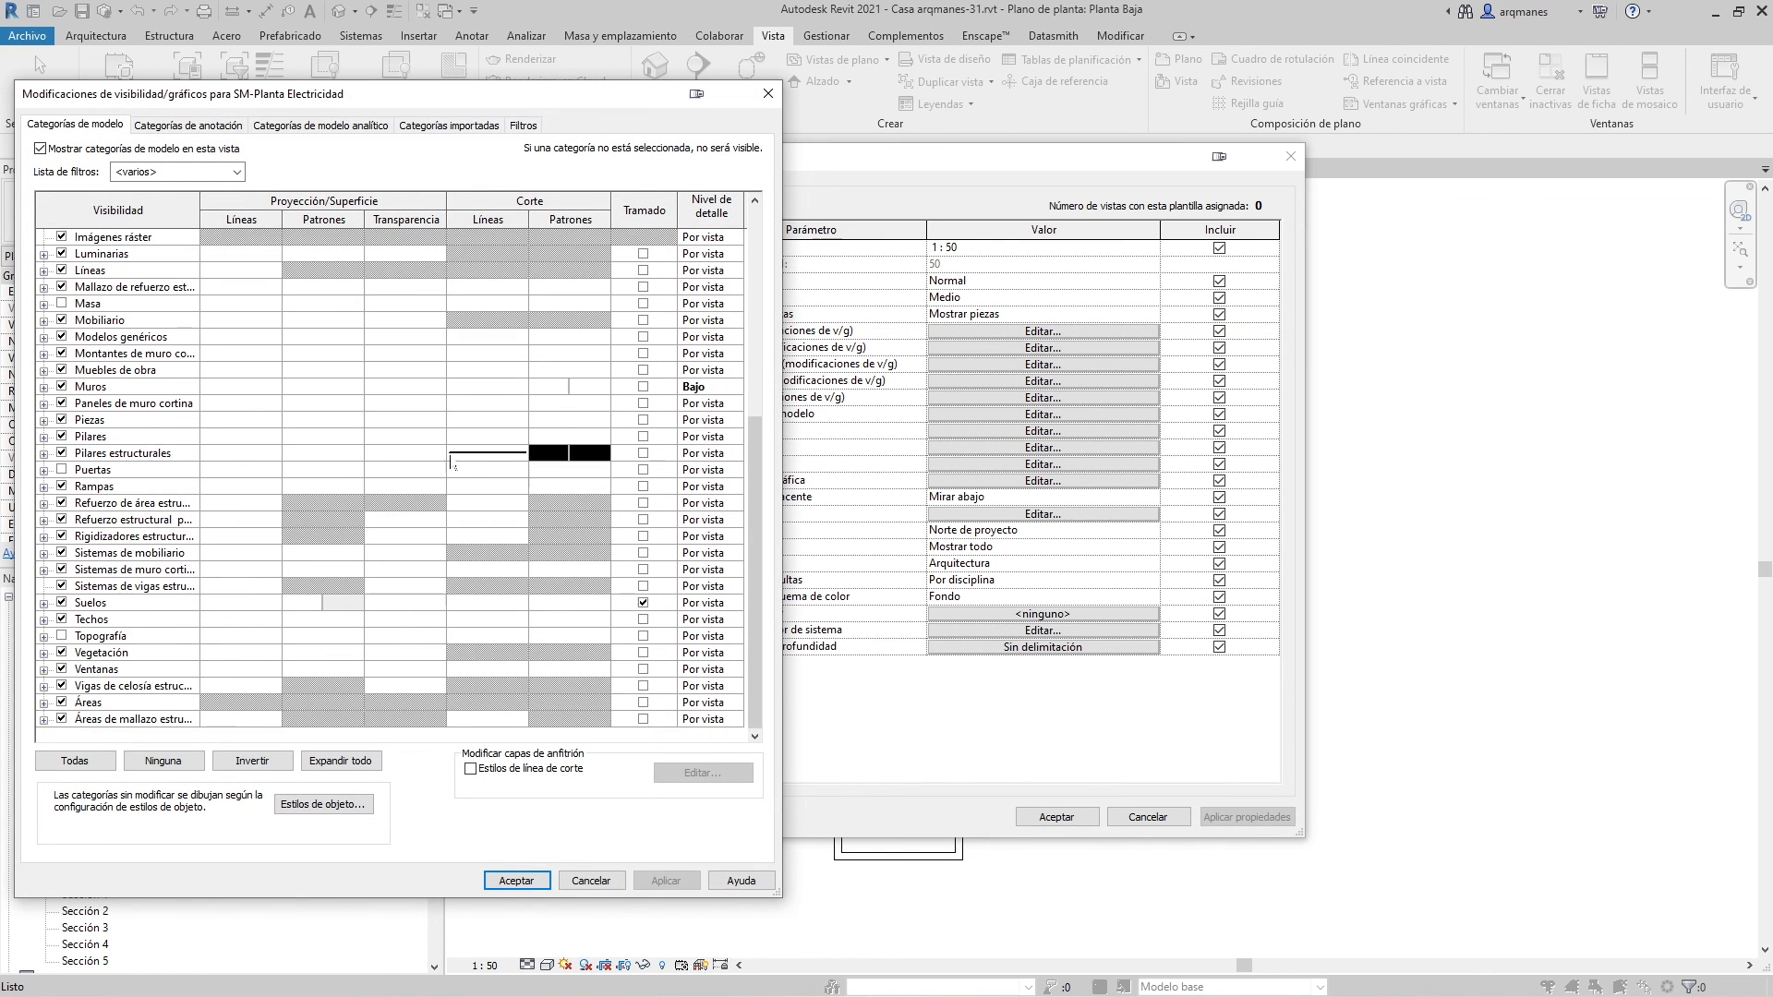
pyautogui.click(185, 126)
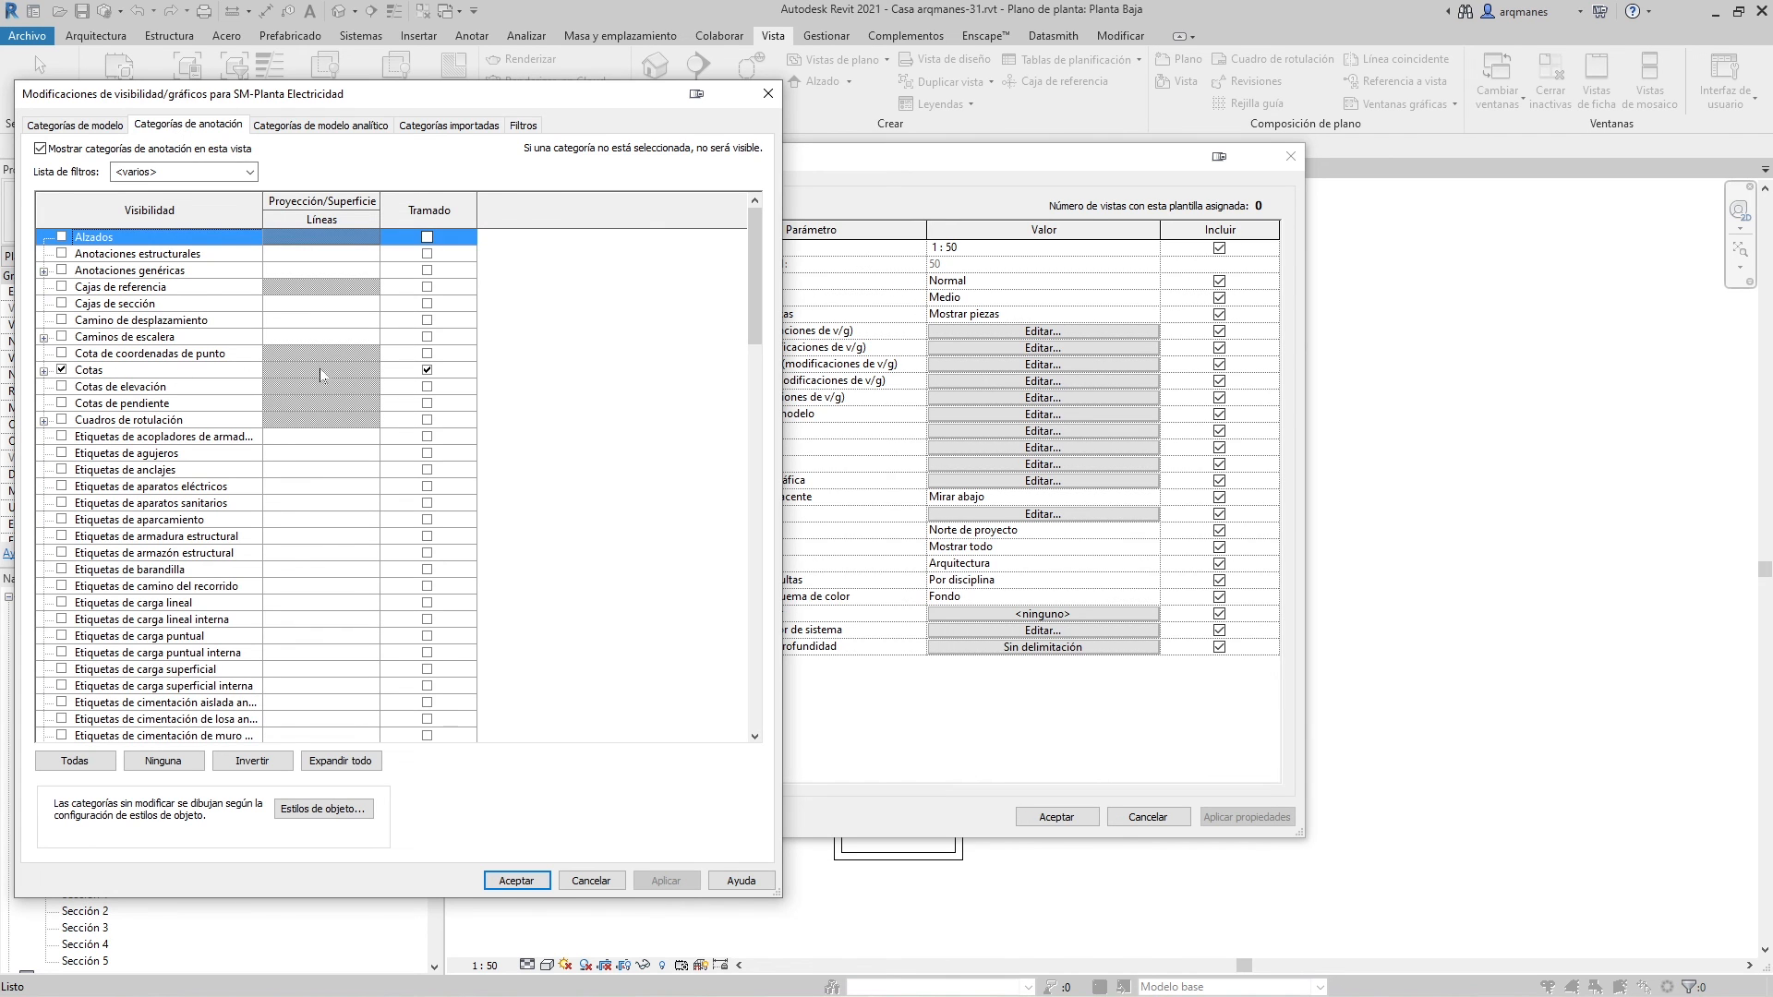
pyautogui.click(587, 882)
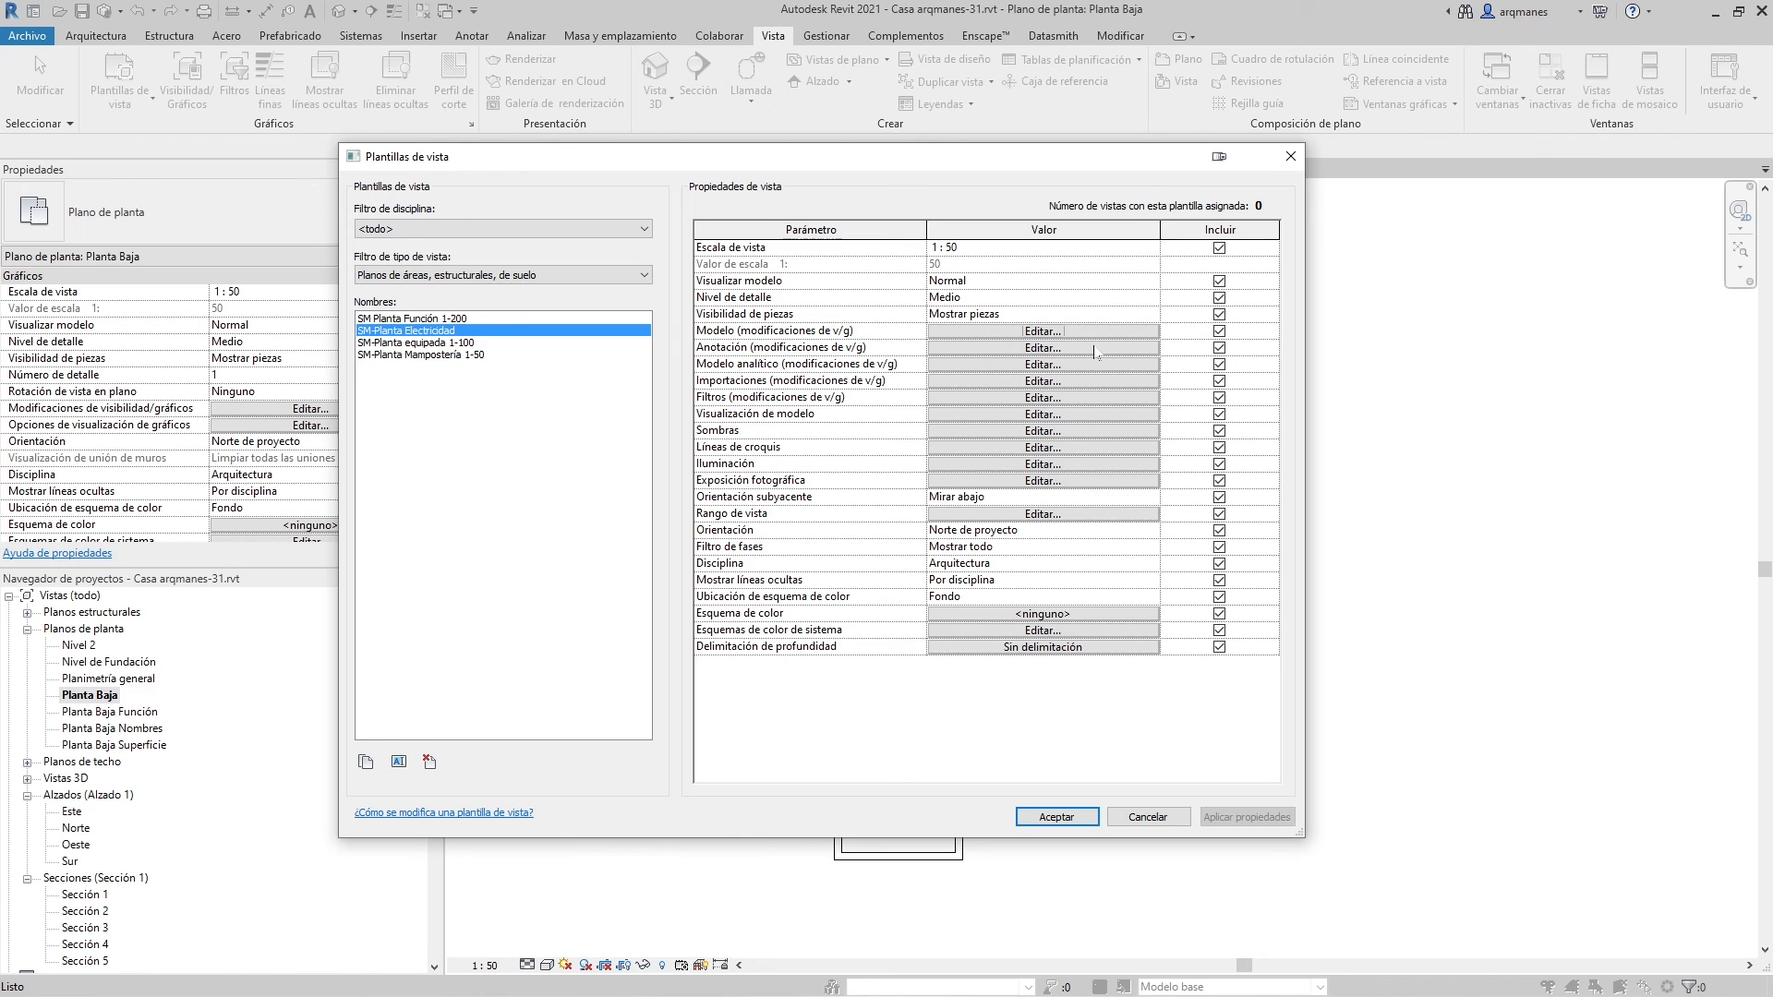
pyautogui.click(1055, 817)
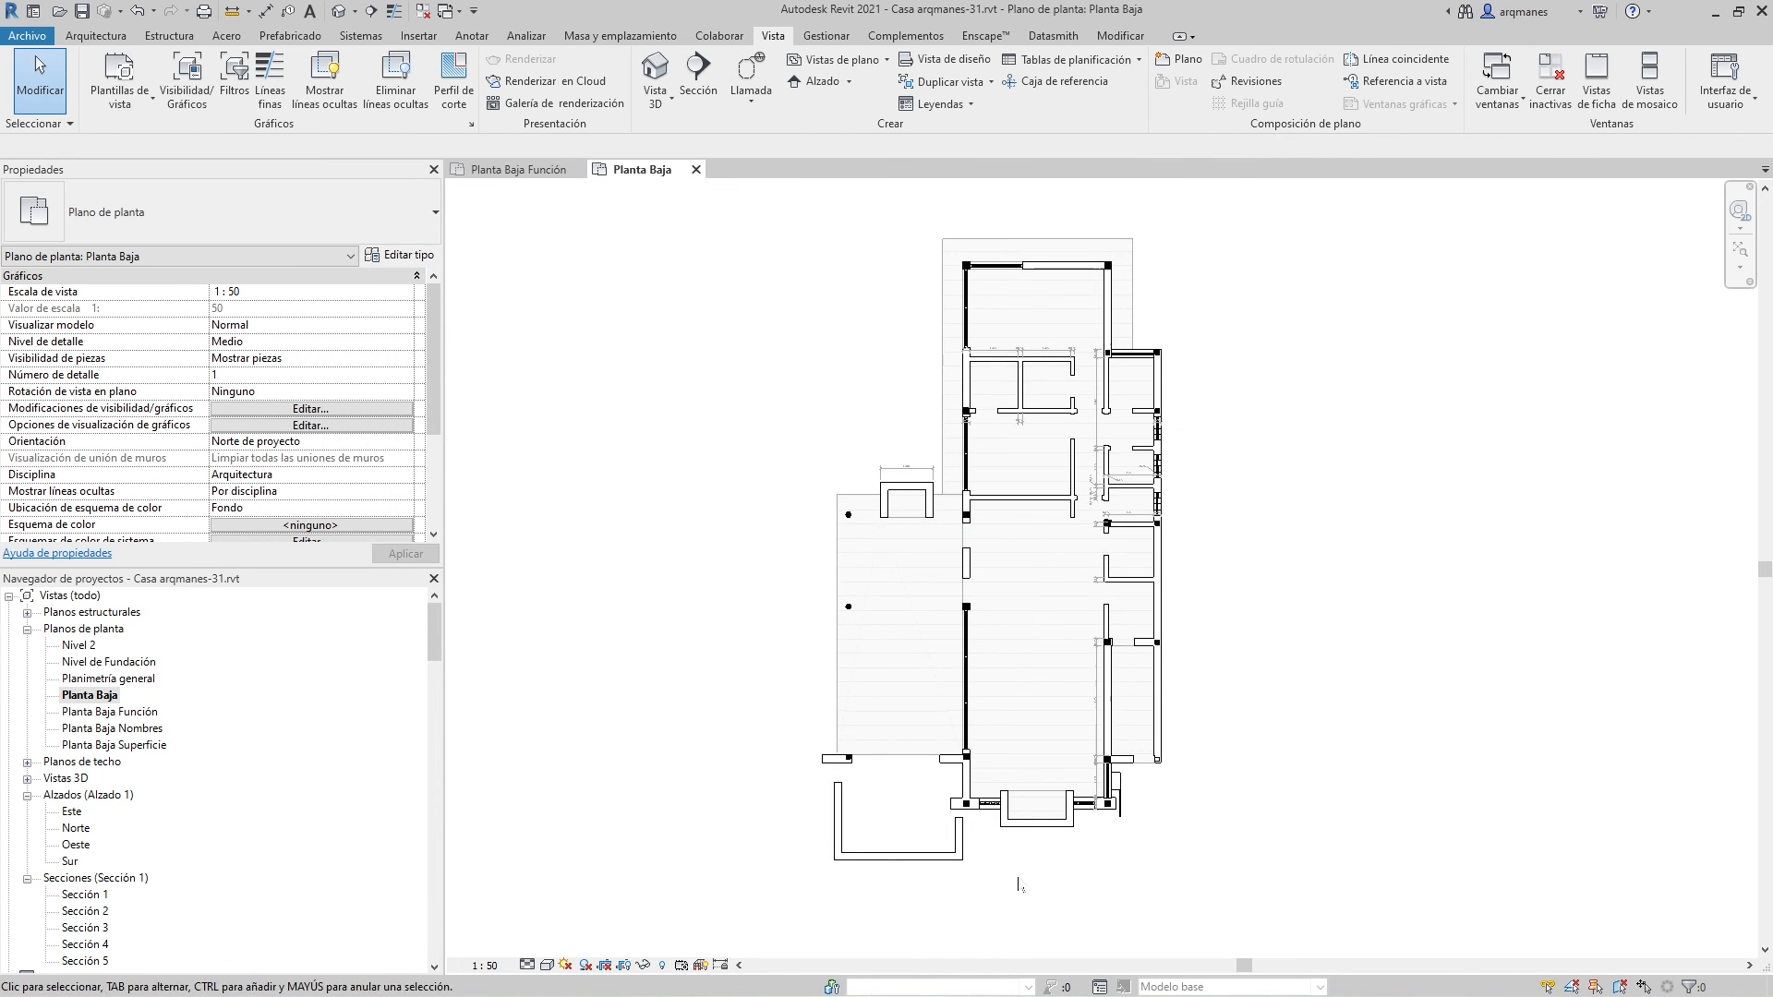
# Open the view template assignment of the Planta Baja view and apply the SM-Planta Electricidad template, keeping the plan visible beside the dialog
pyautogui.scroll(-1, 1073, 525)
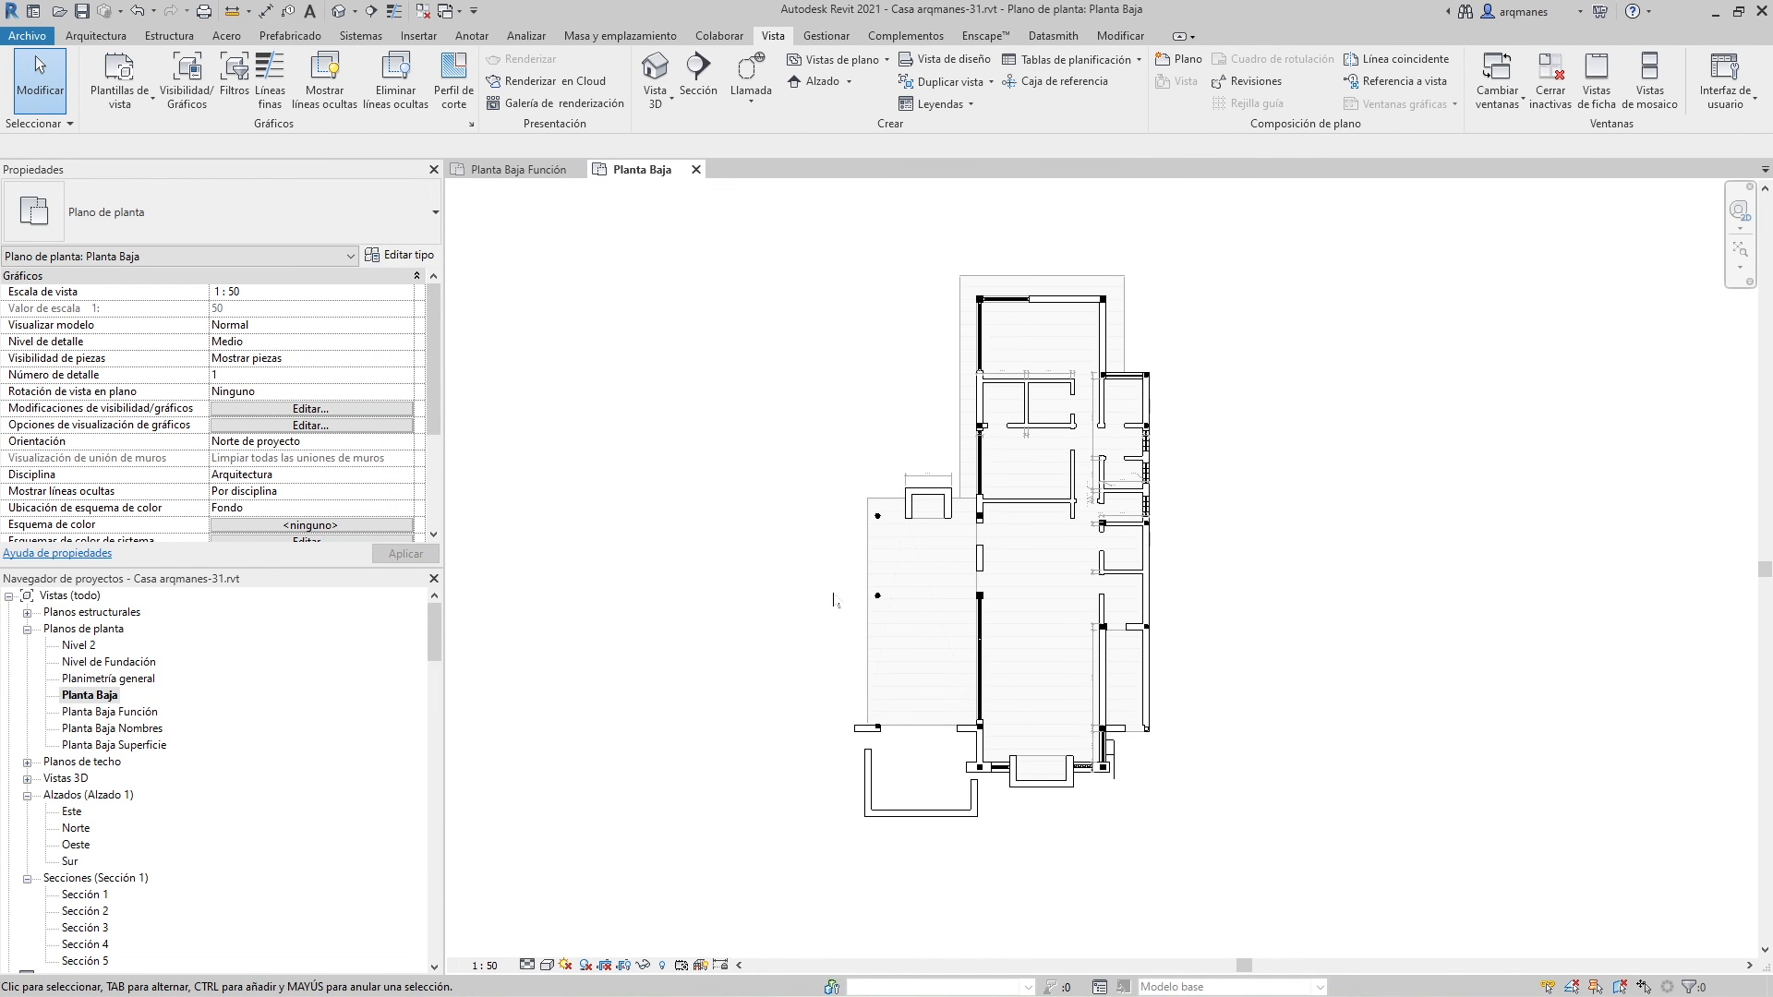
pyautogui.moveTo(941, 596); pyautogui.dragTo(981, 589, button='middle')
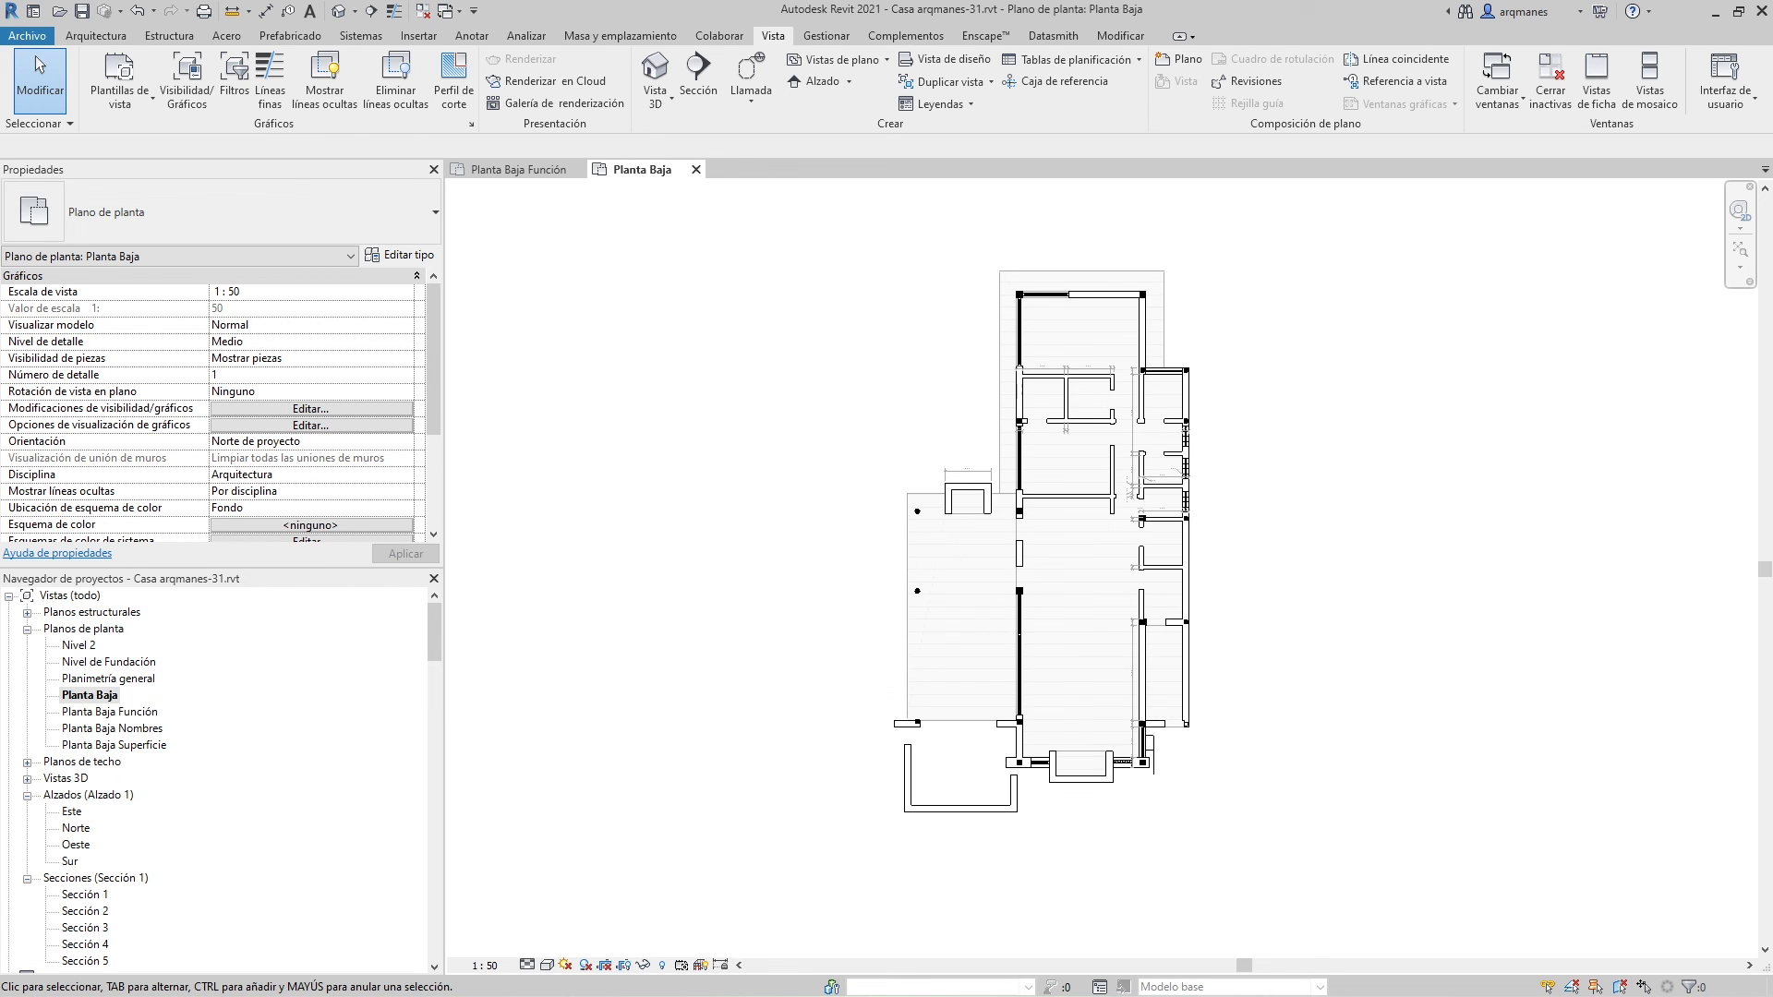
pyautogui.scroll(-9, 431, 373)
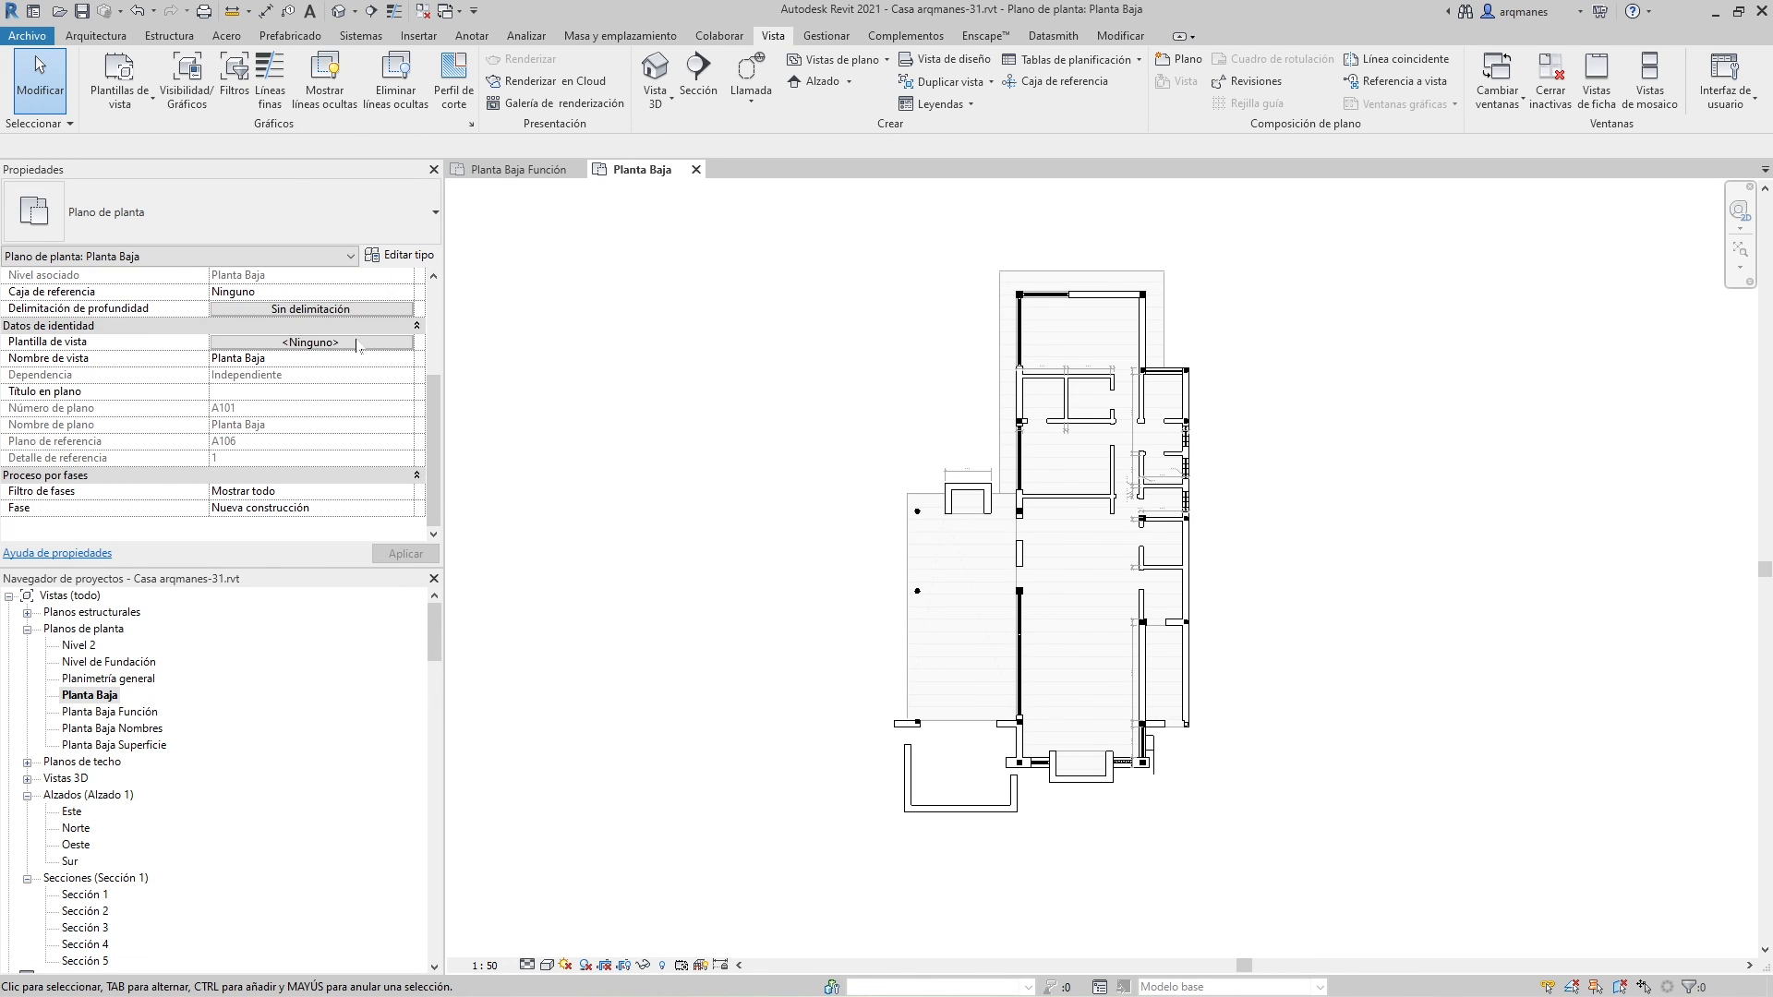
pyautogui.click(359, 342)
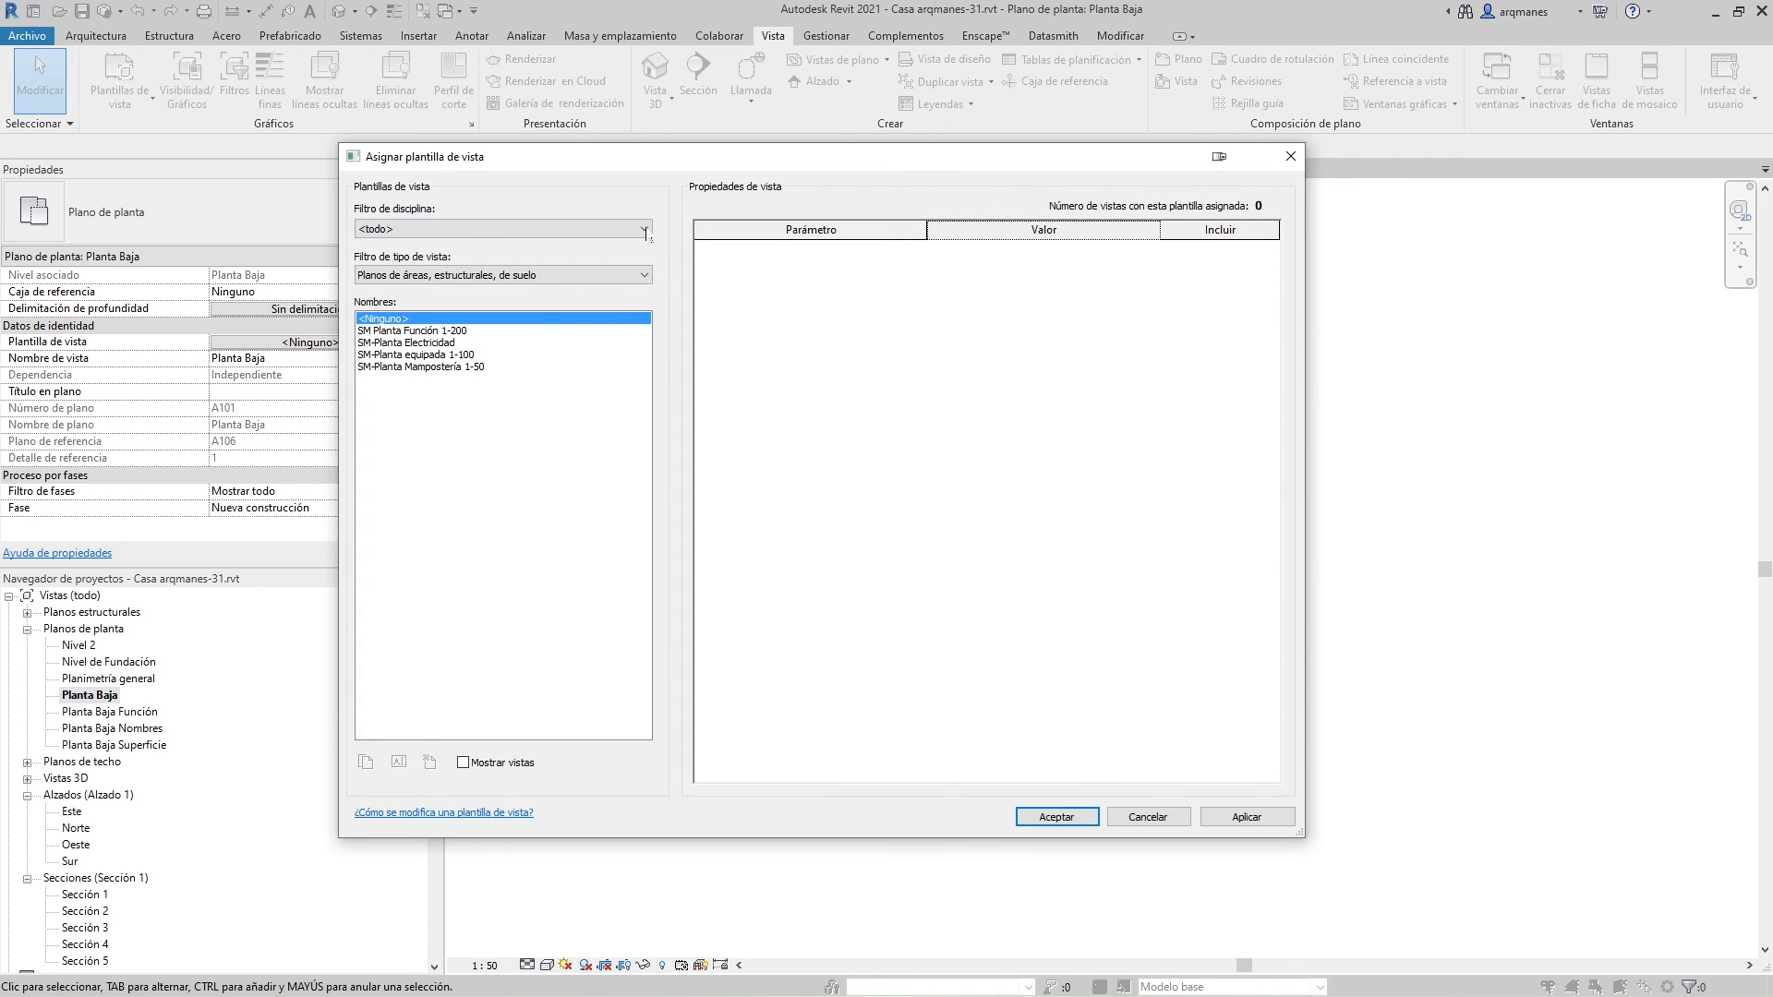
pyautogui.moveTo(651, 159)
pyautogui.mouseDown()
pyautogui.moveTo(324, 47)
pyautogui.moveTo(341, 73)
pyautogui.mouseUp()
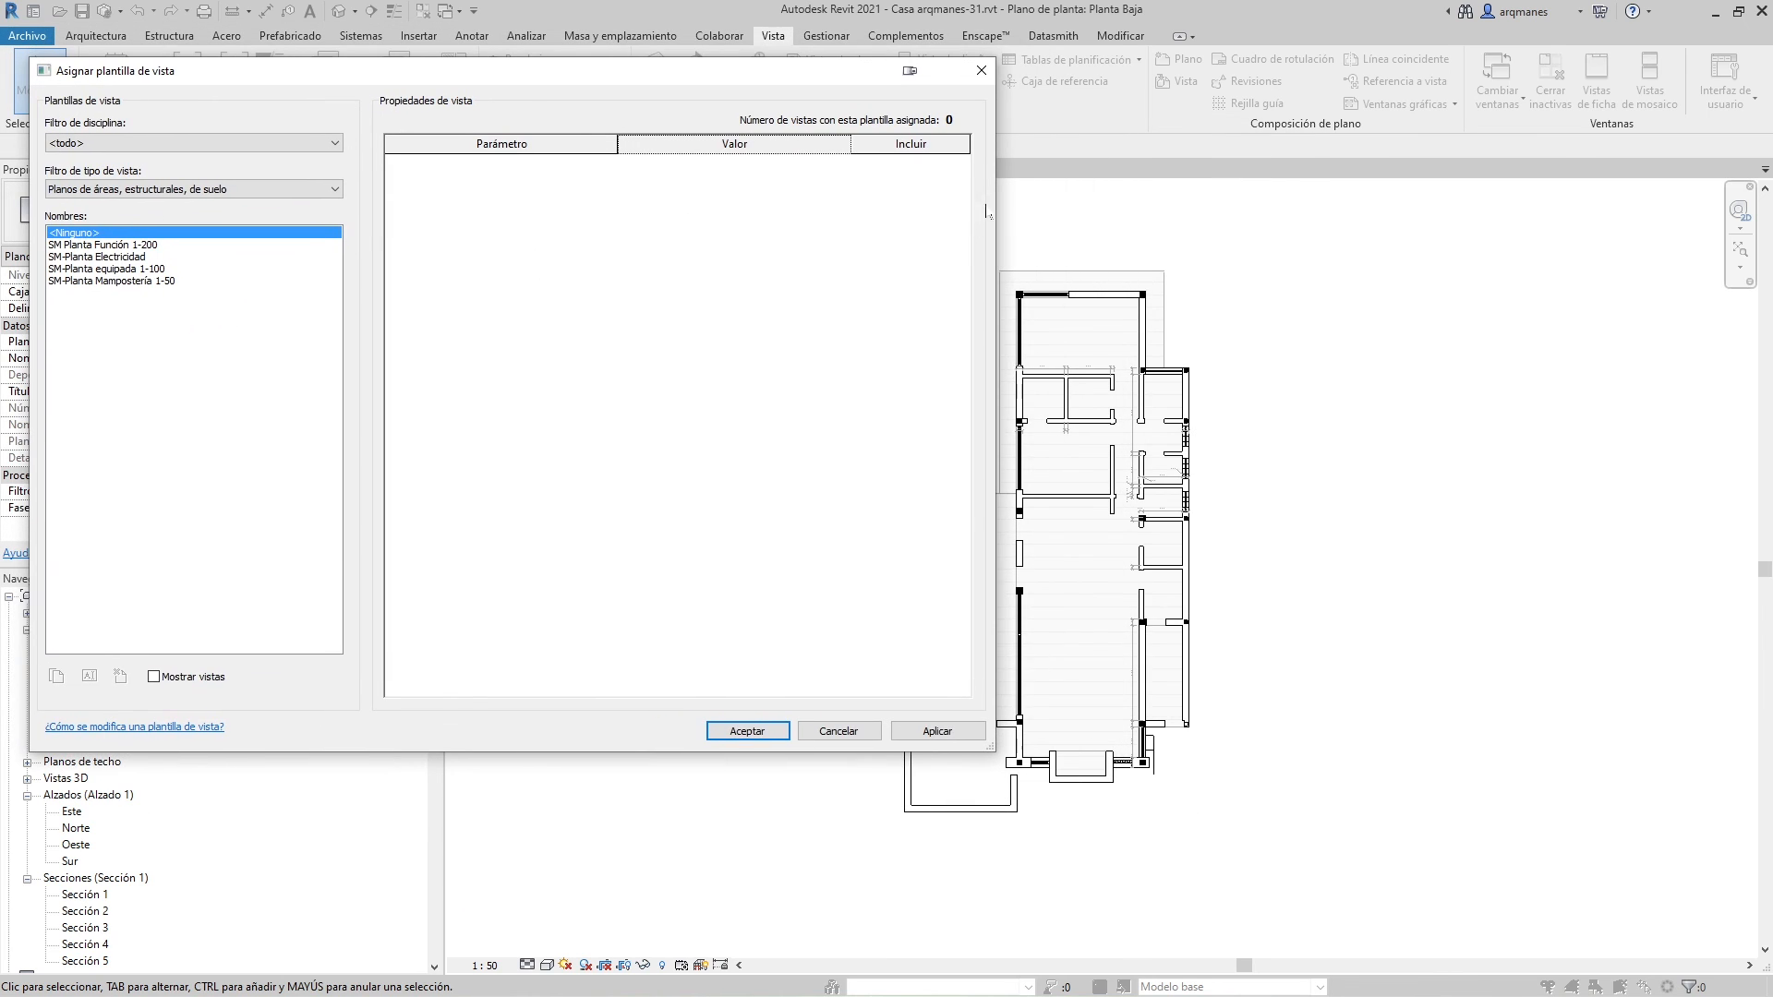
pyautogui.moveTo(986, 213); pyautogui.dragTo(614, 229)
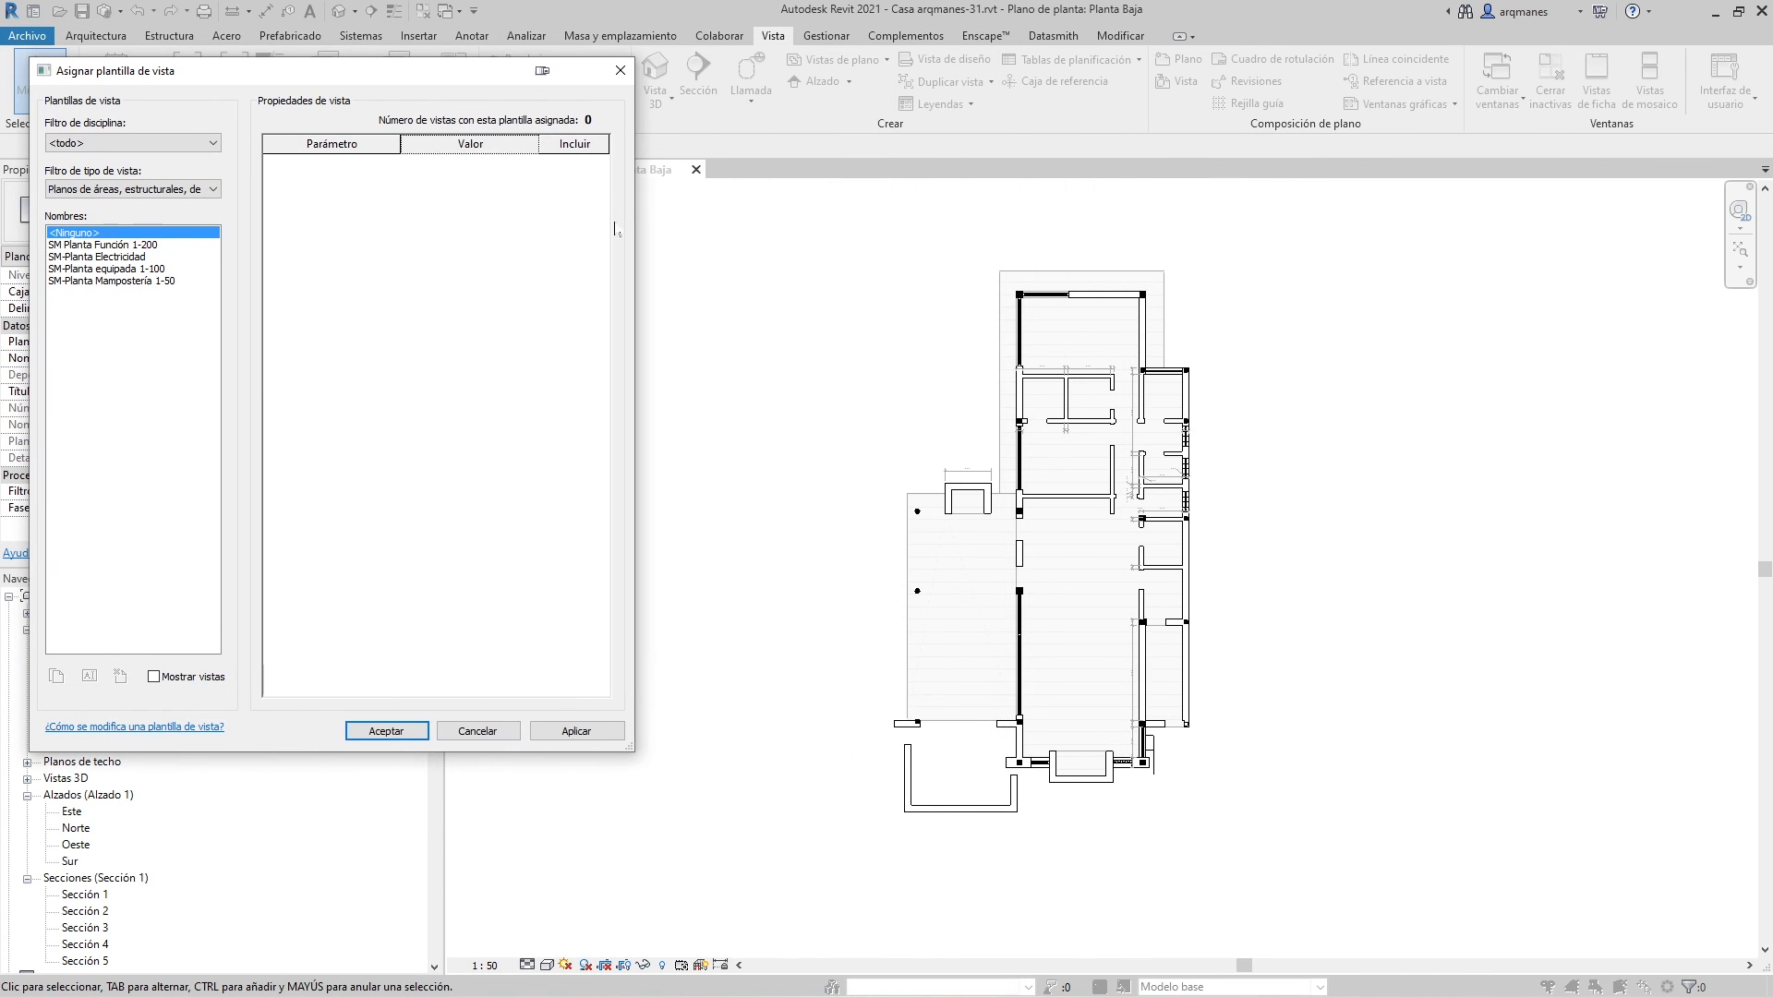
pyautogui.click(124, 257)
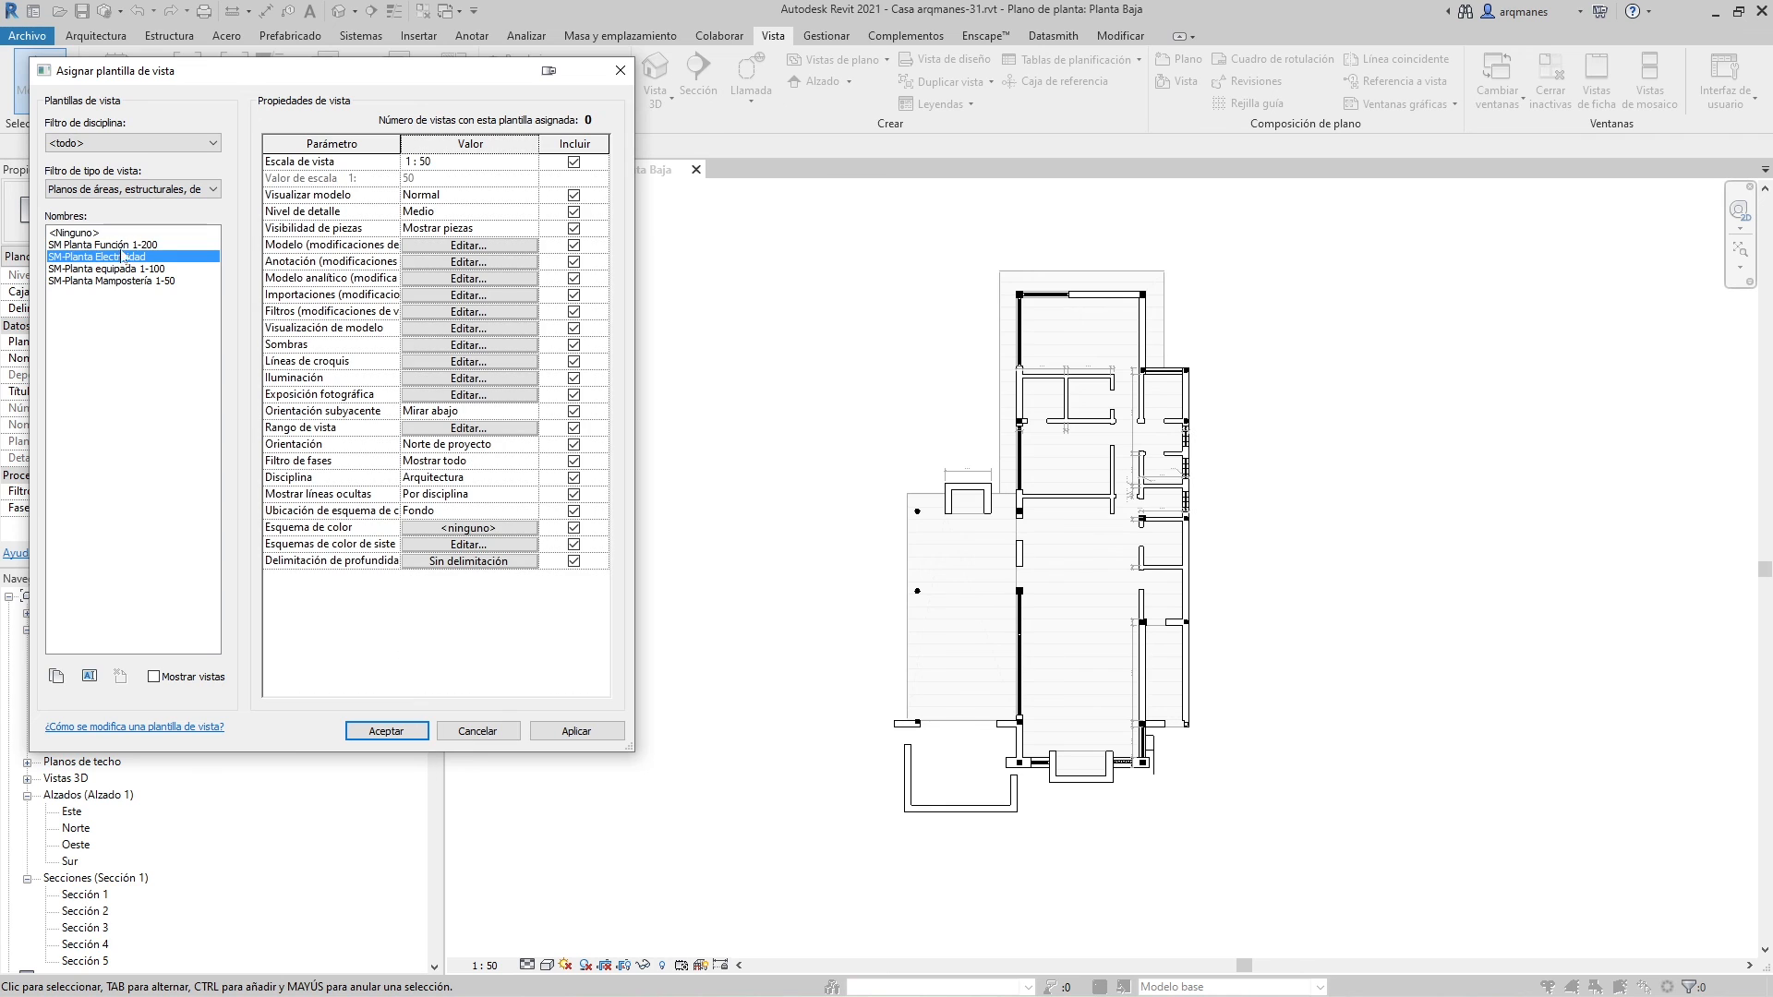
pyautogui.click(577, 731)
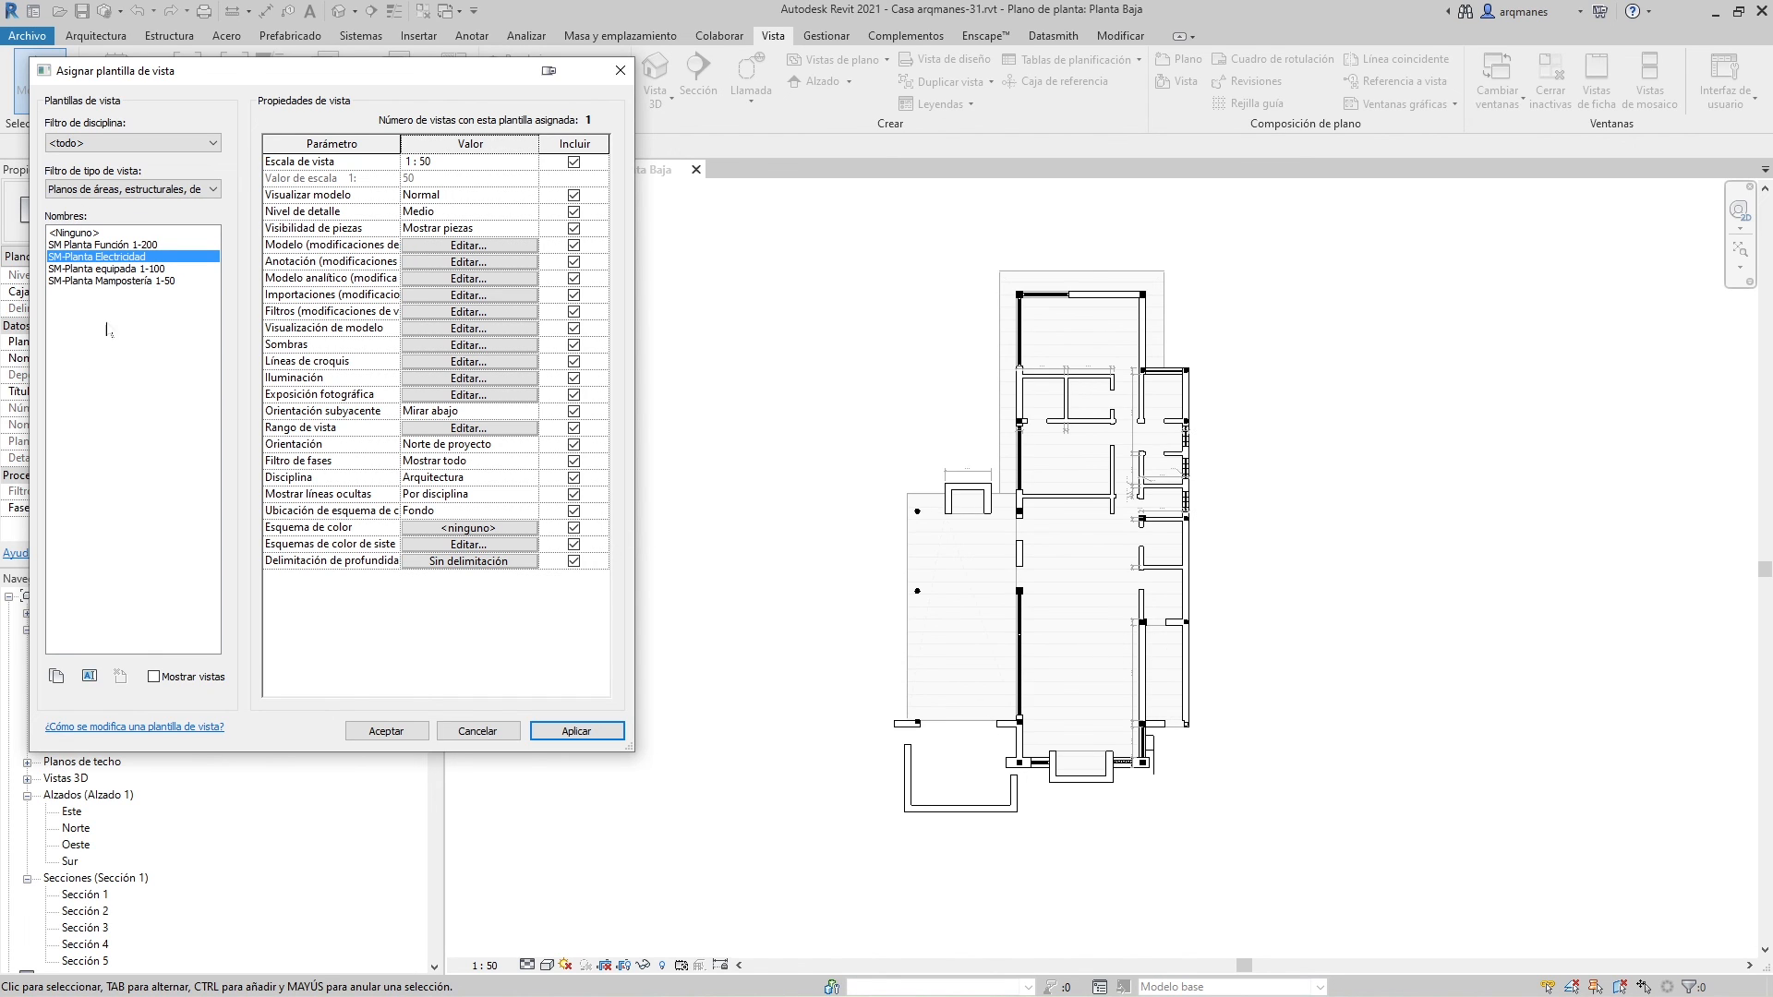
# Apply the SM-Planta Mampostería 1-50 template to the view for comparison, and switch back to SM-Planta Electricidad
pyautogui.click(99, 281)
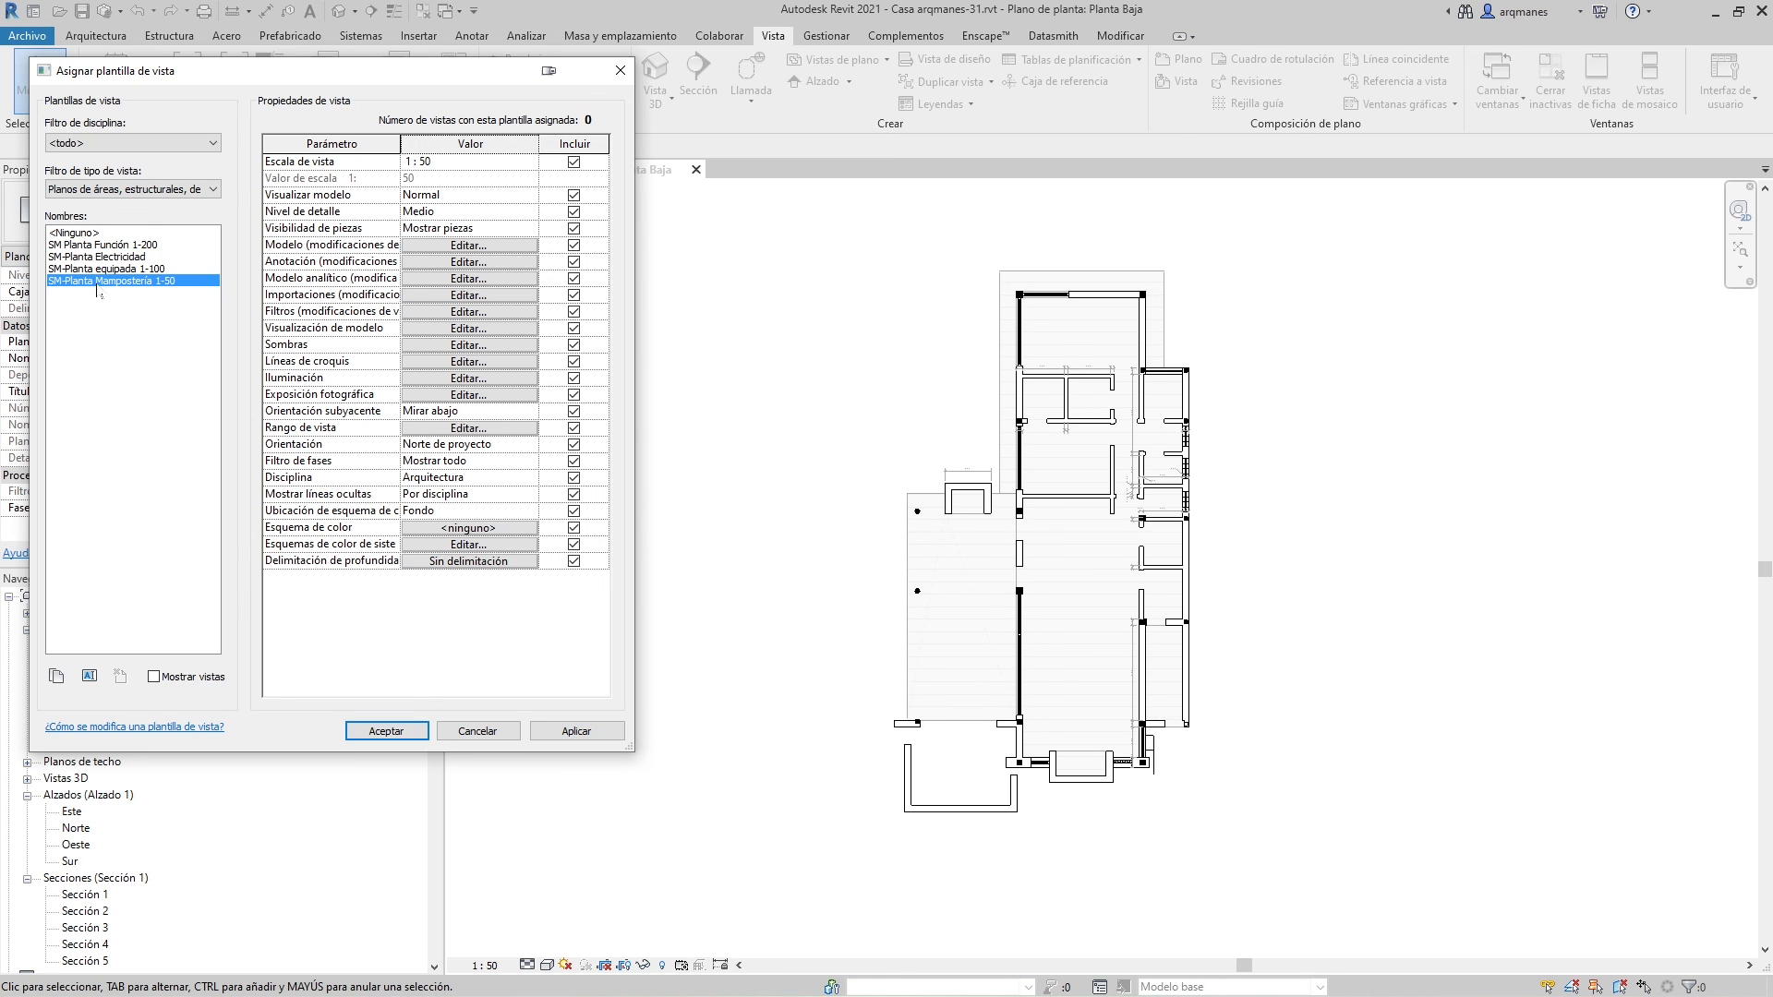
pyautogui.click(580, 732)
pyautogui.click(580, 734)
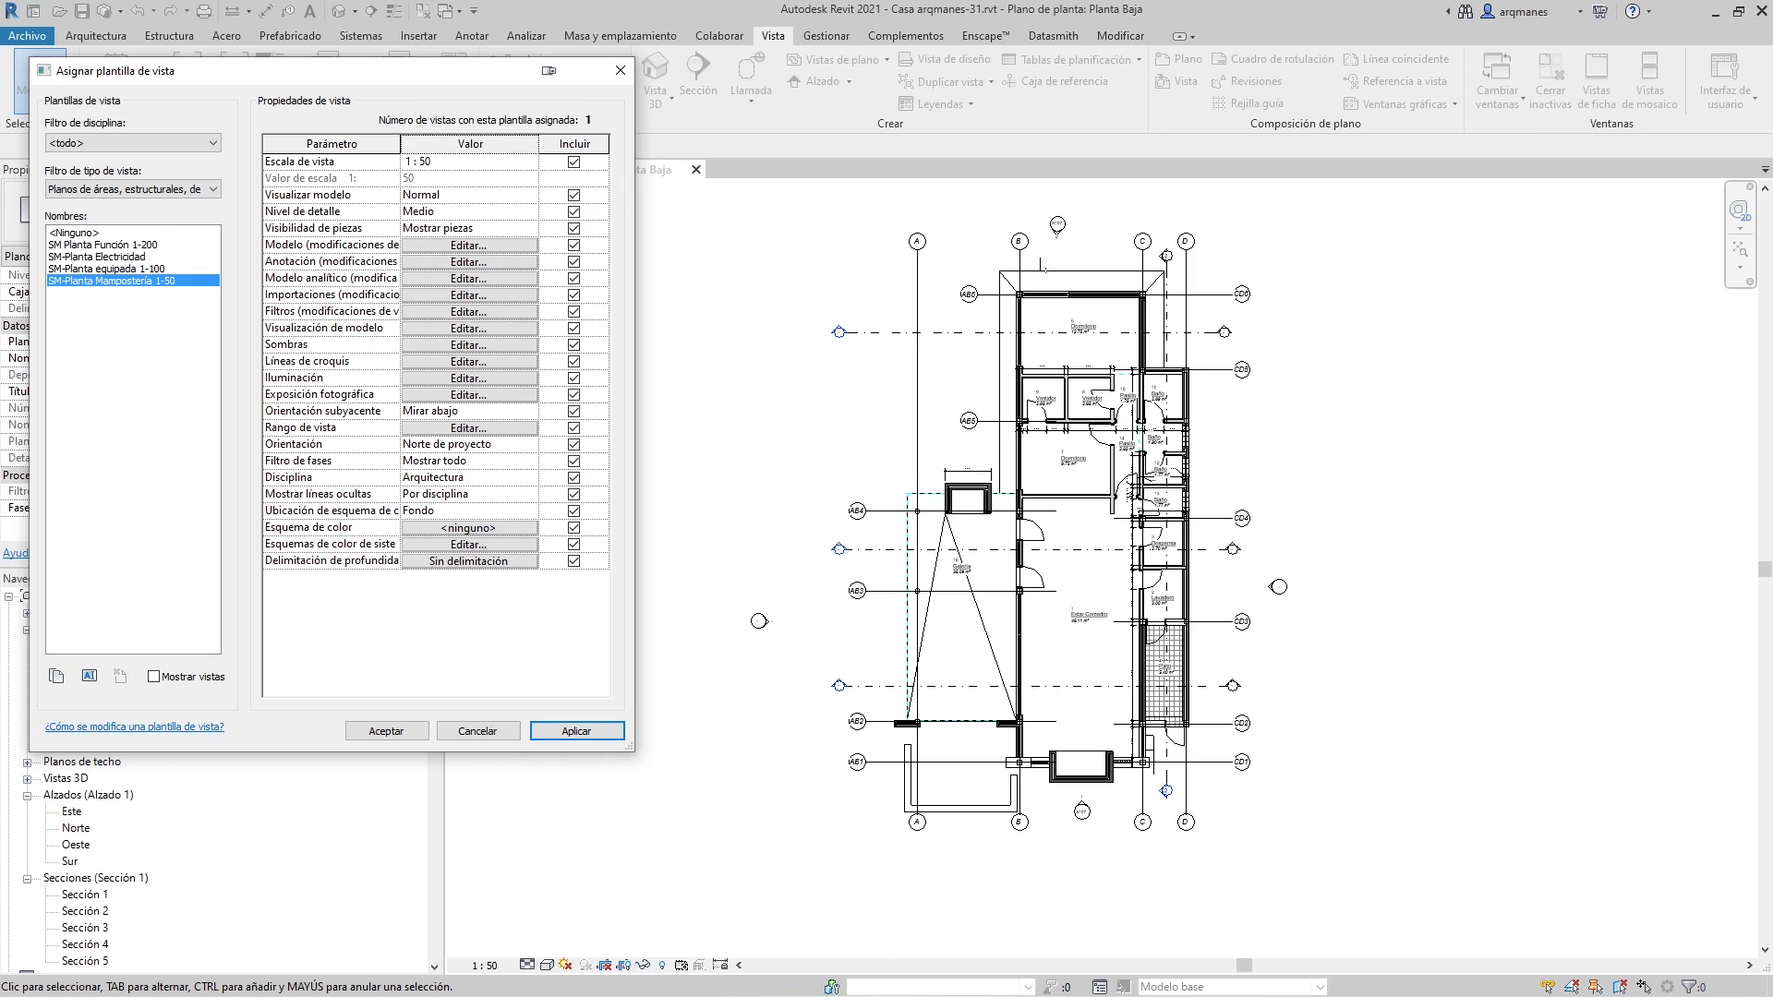
pyautogui.click(102, 256)
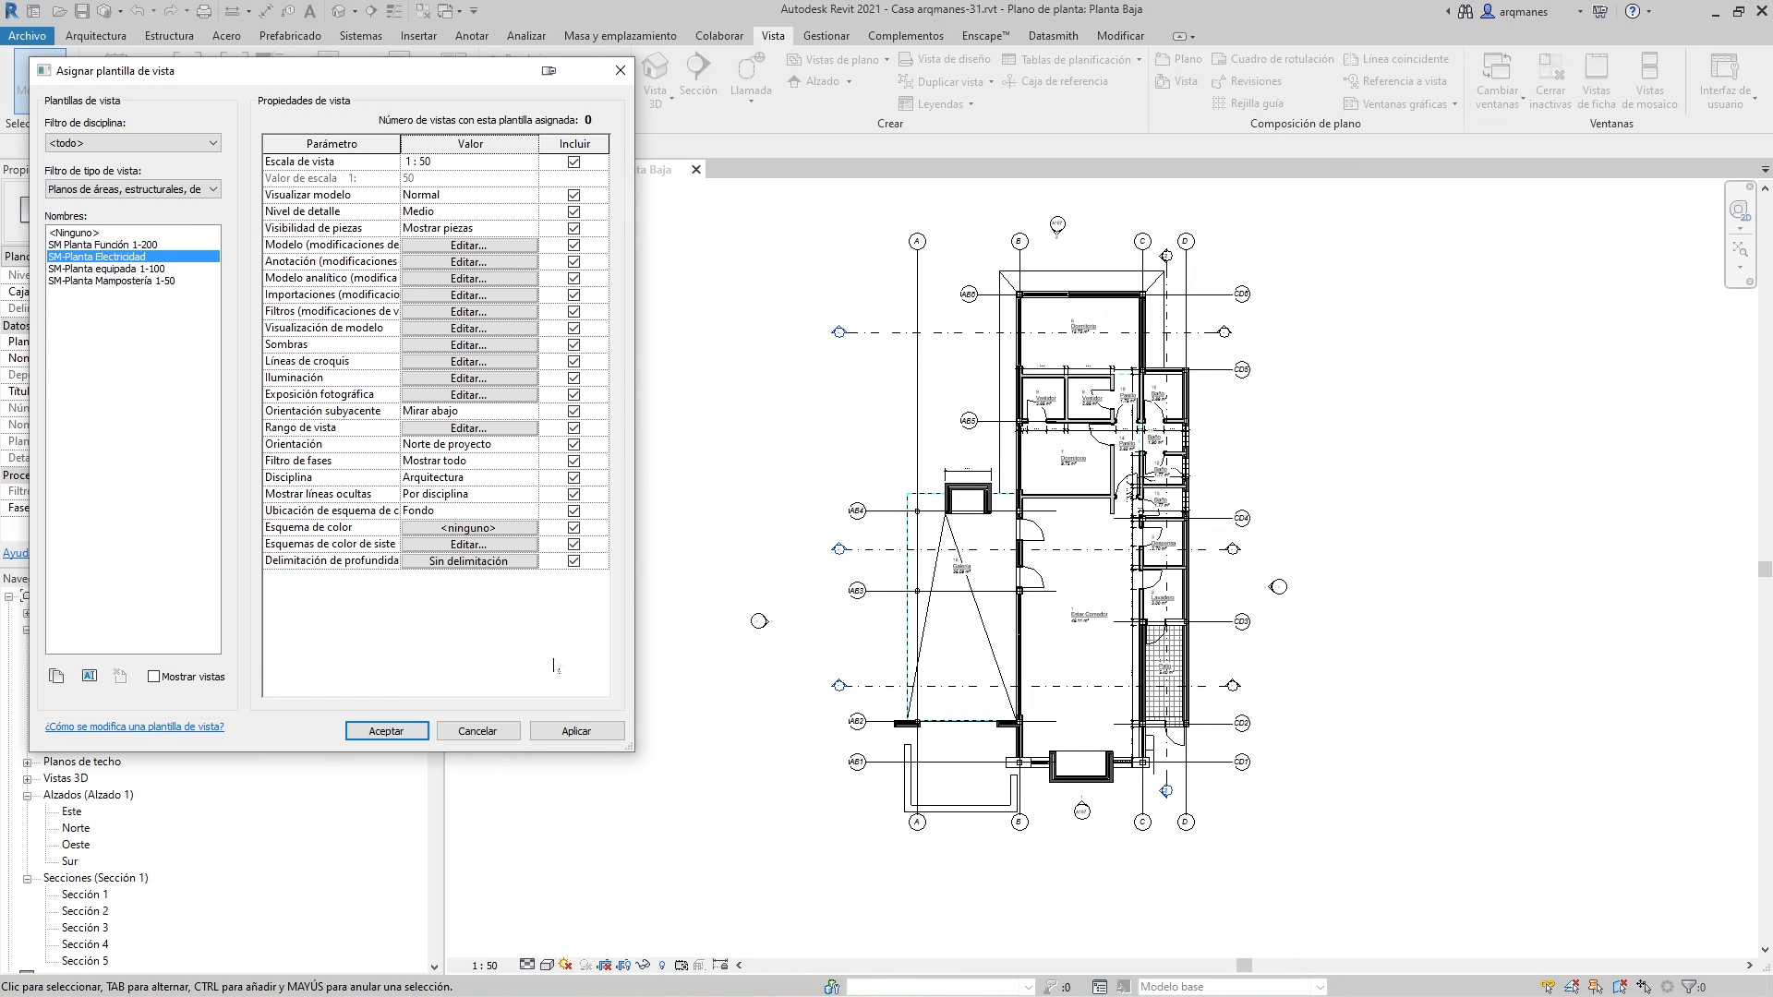
pyautogui.click(581, 733)
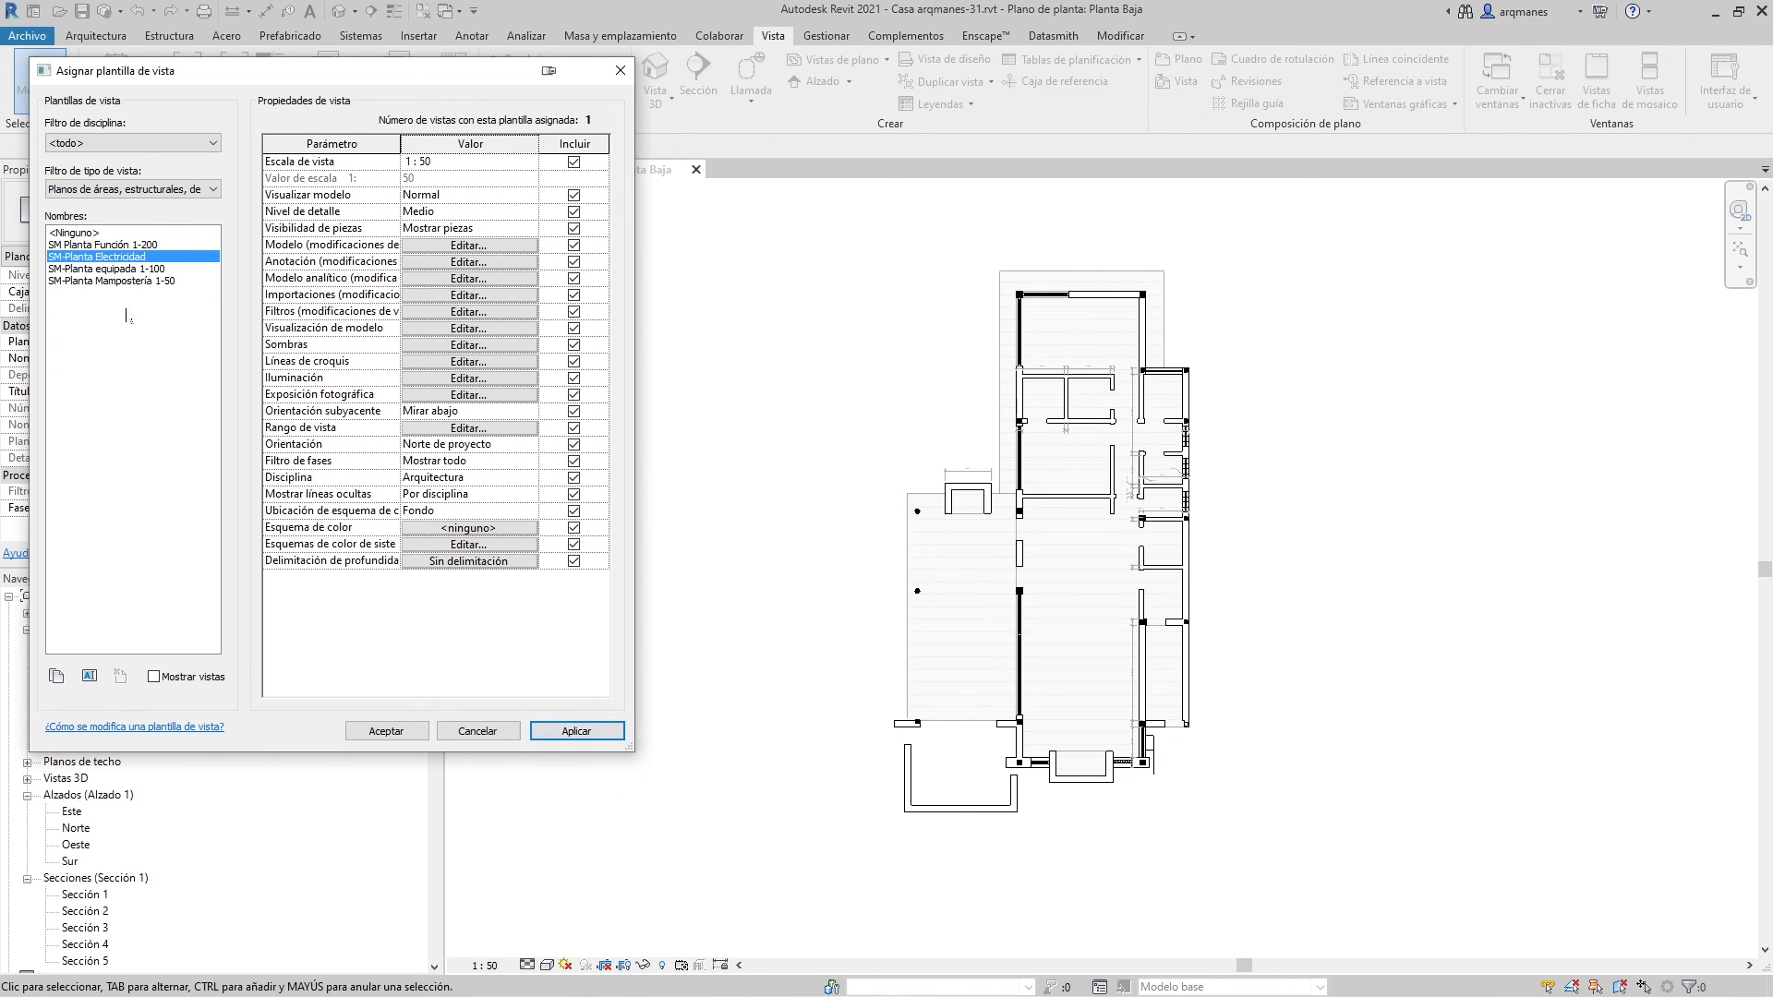
# Try the SM Planta Función 1-200 template on the Planta Baja view and look through the other templates' properties
pyautogui.click(105, 244)
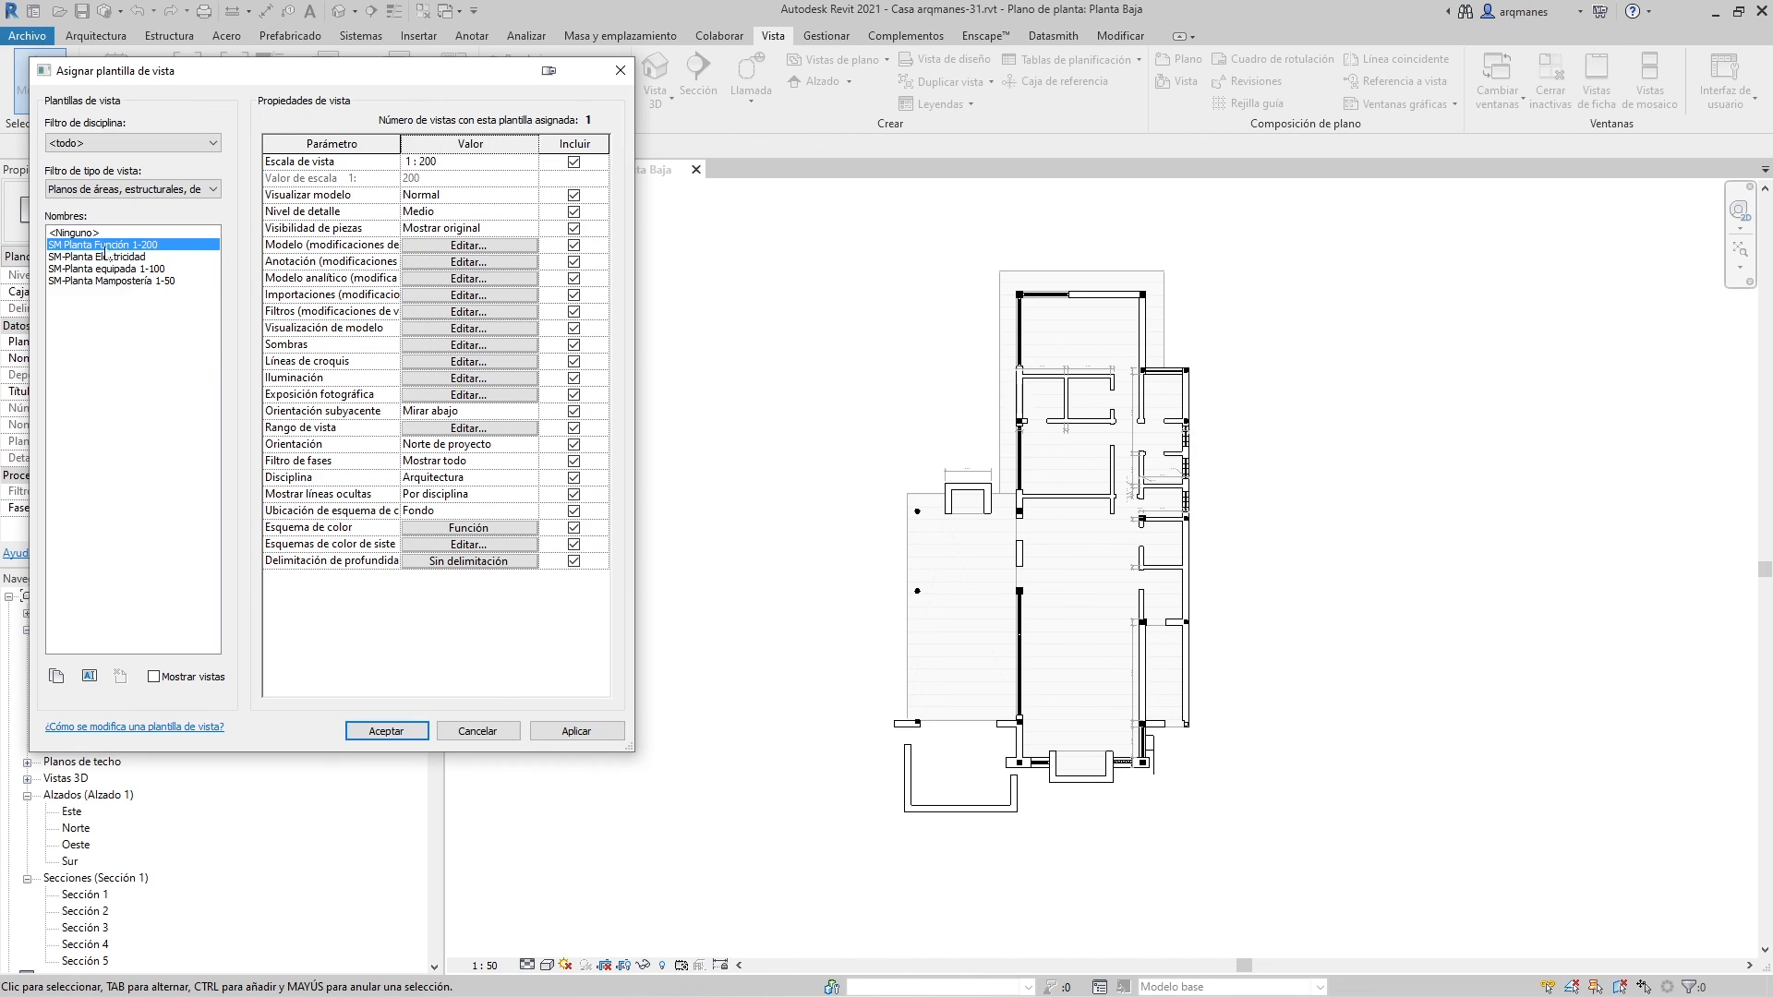
pyautogui.click(549, 732)
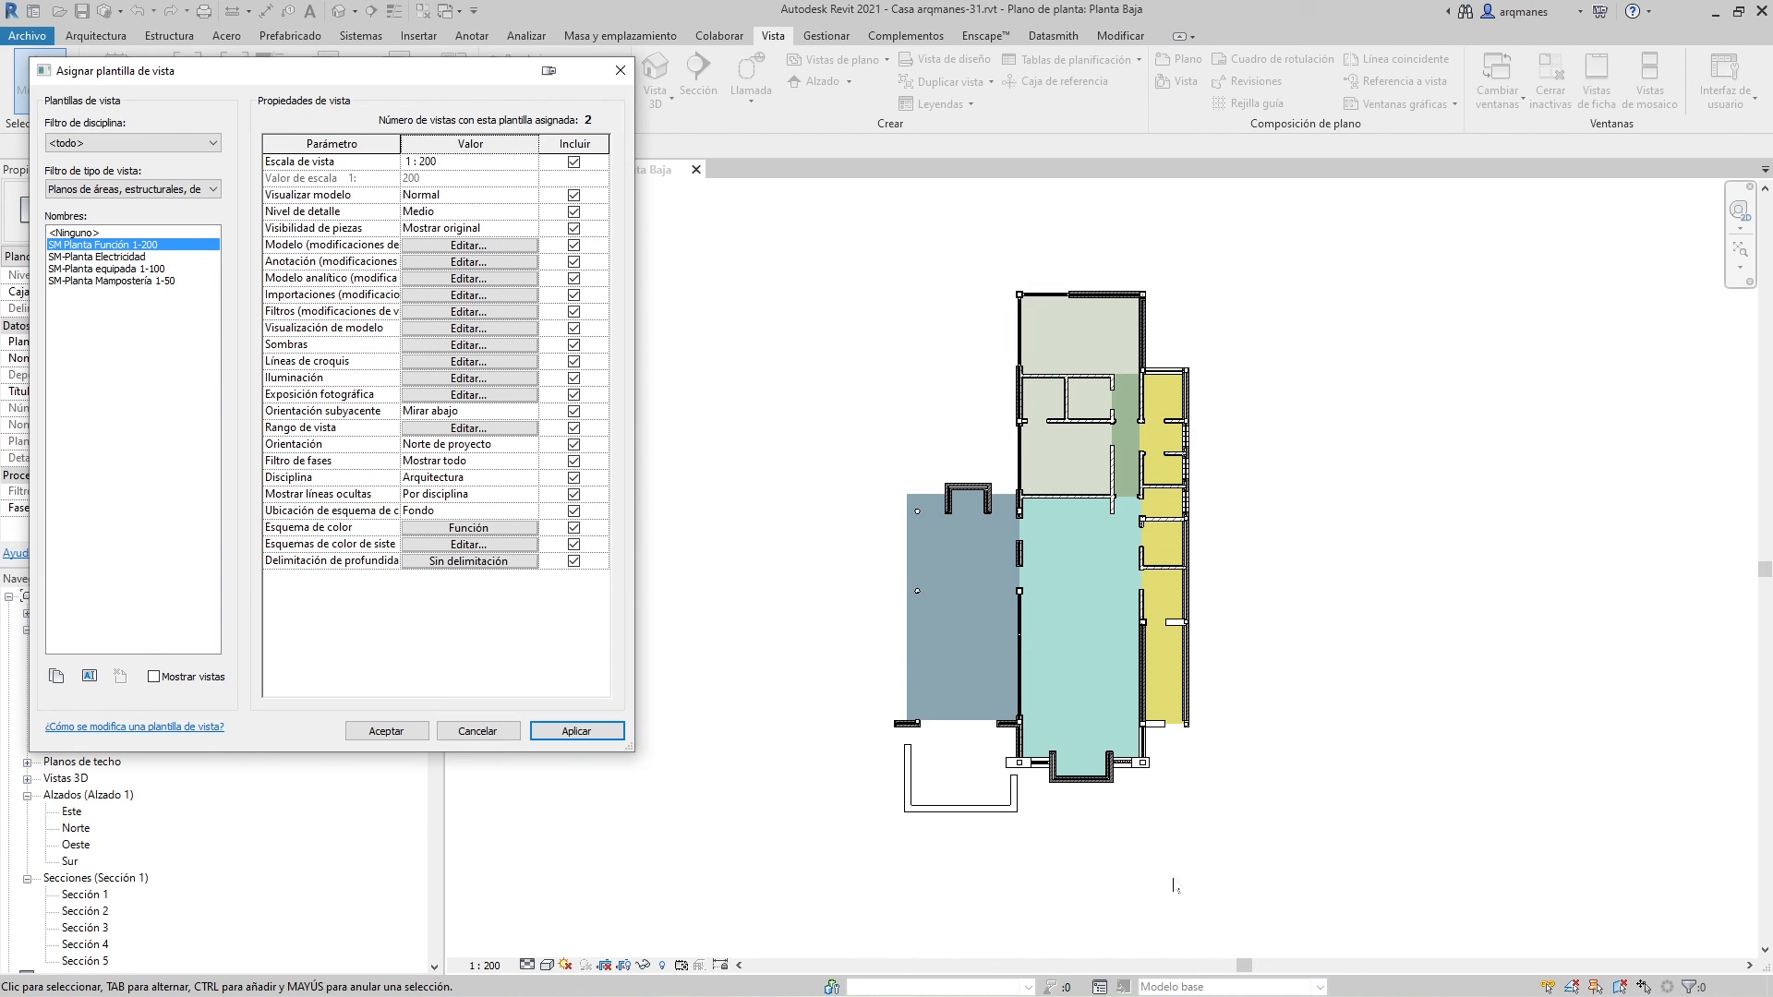
pyautogui.click(100, 269)
pyautogui.click(104, 246)
pyautogui.click(554, 731)
pyautogui.click(116, 255)
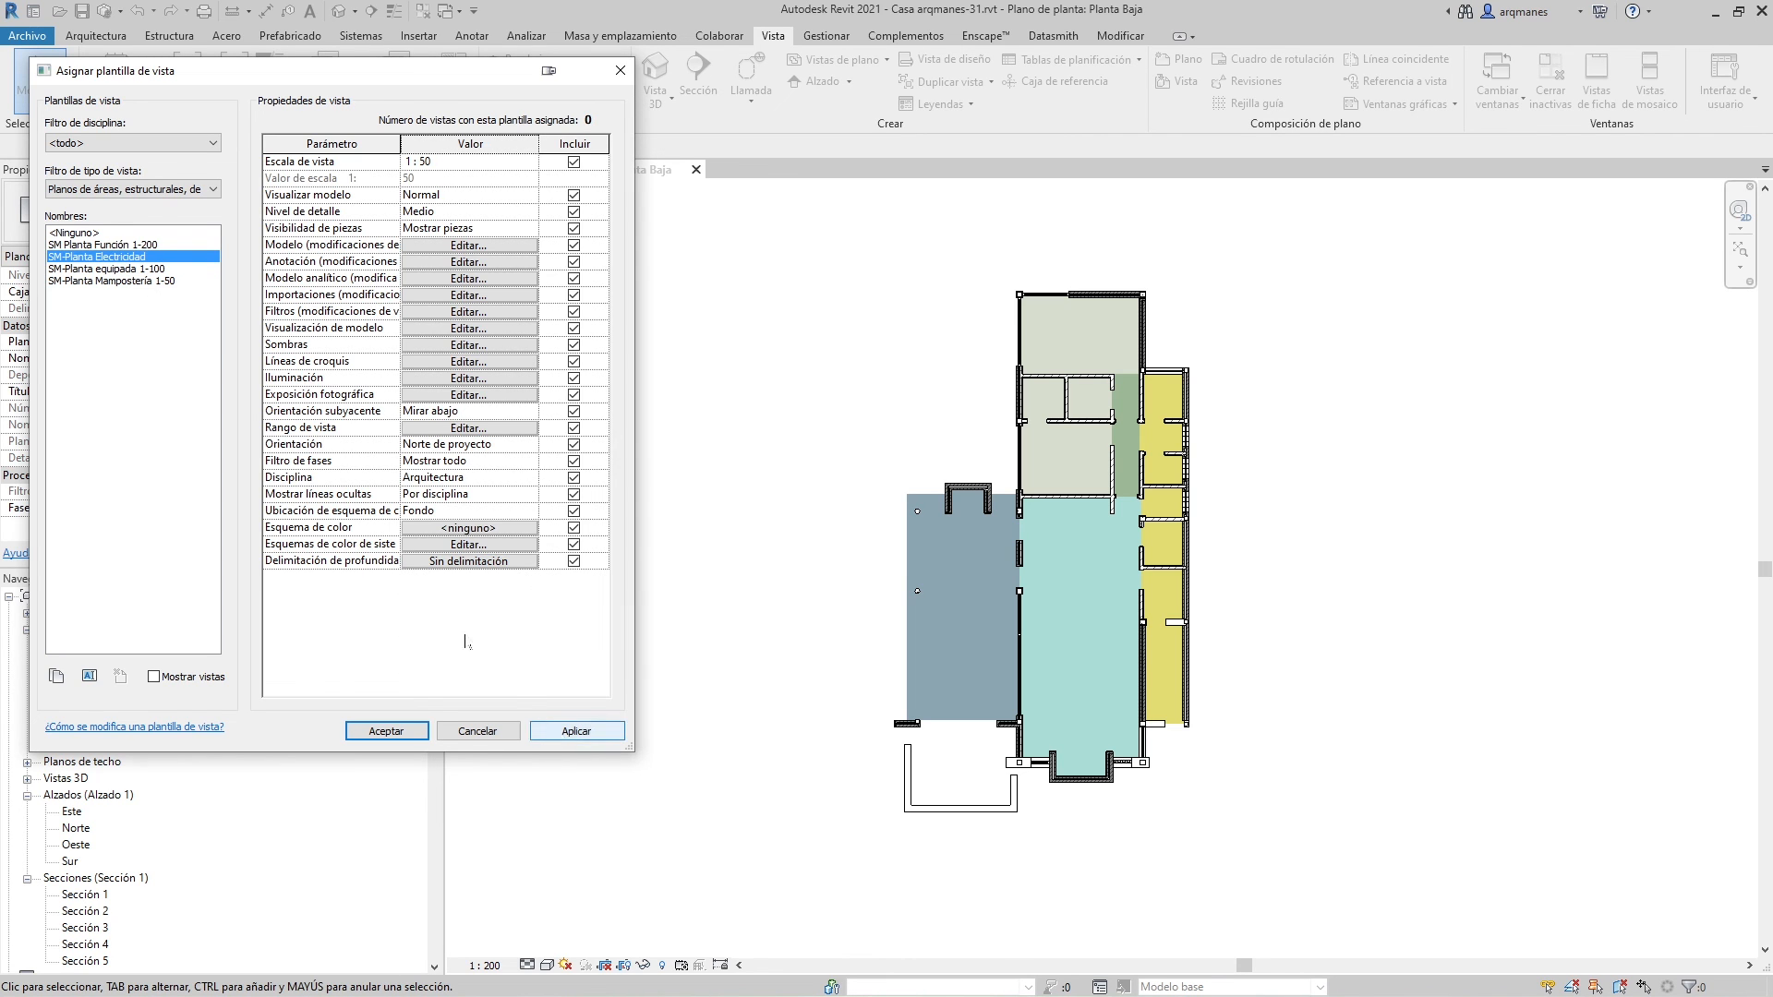
# Assign the SM-Planta Mampostería 1-50 template to the Planta Baja view and accept the assignment
pyautogui.click(99, 281)
pyautogui.click(576, 731)
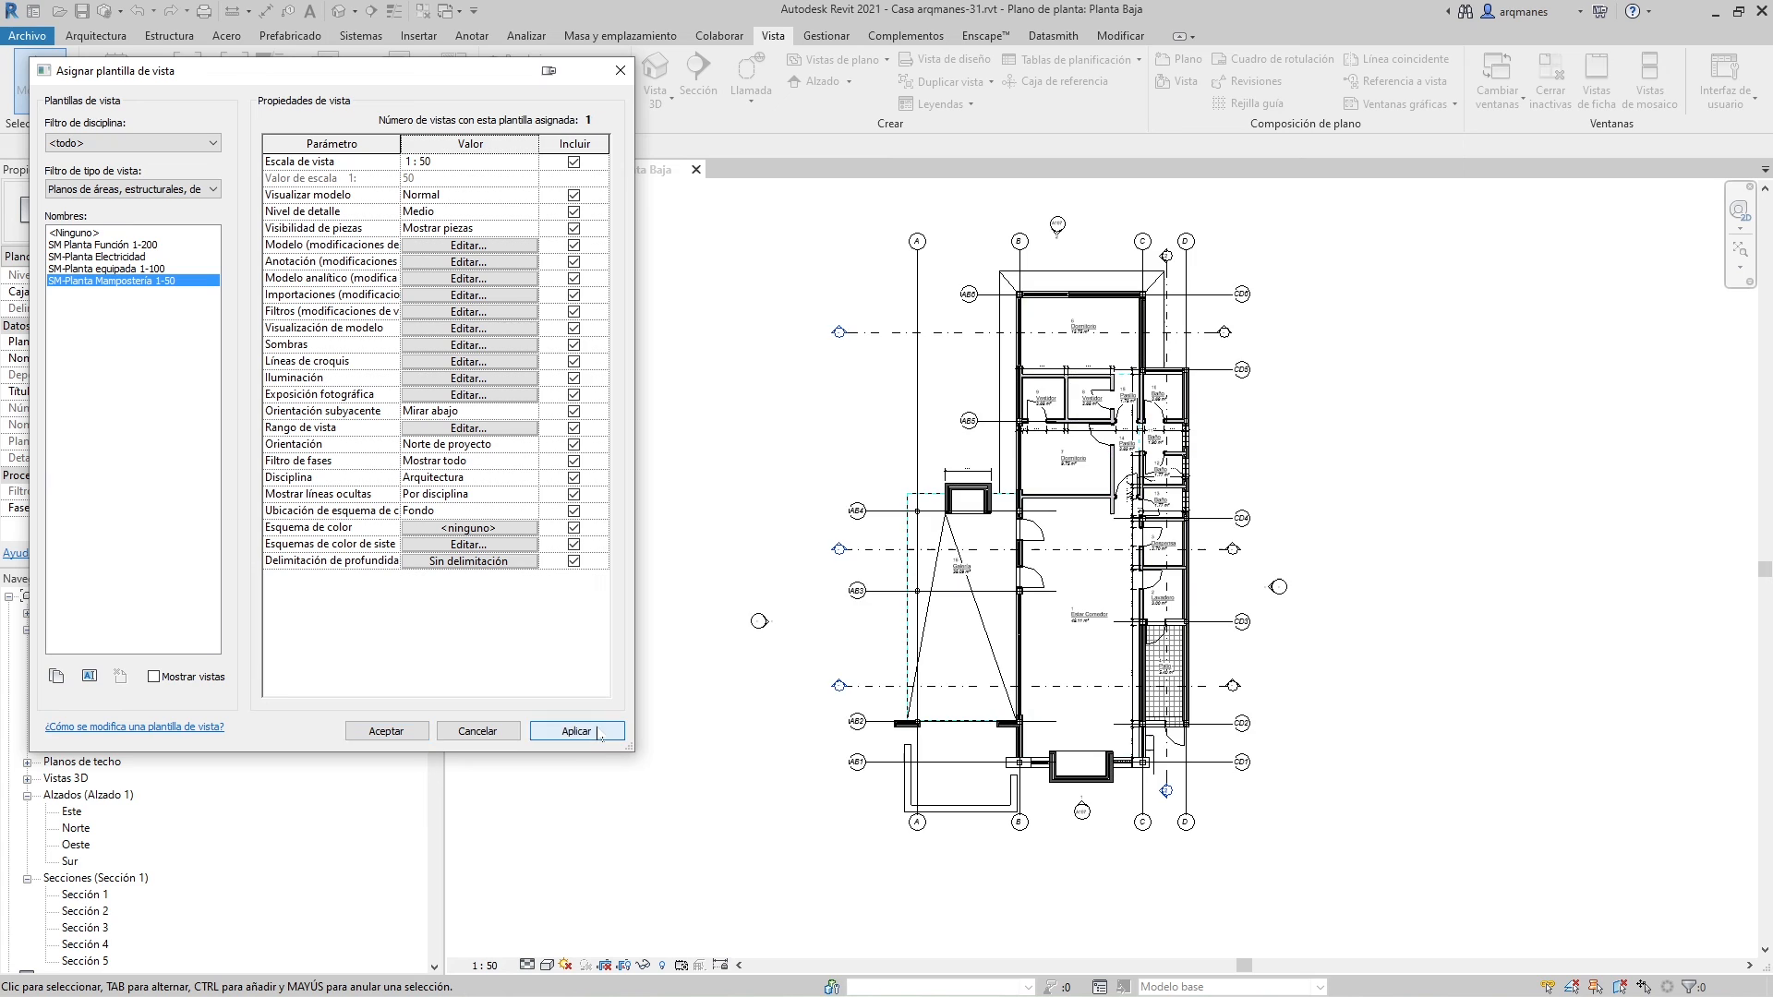
pyautogui.click(386, 731)
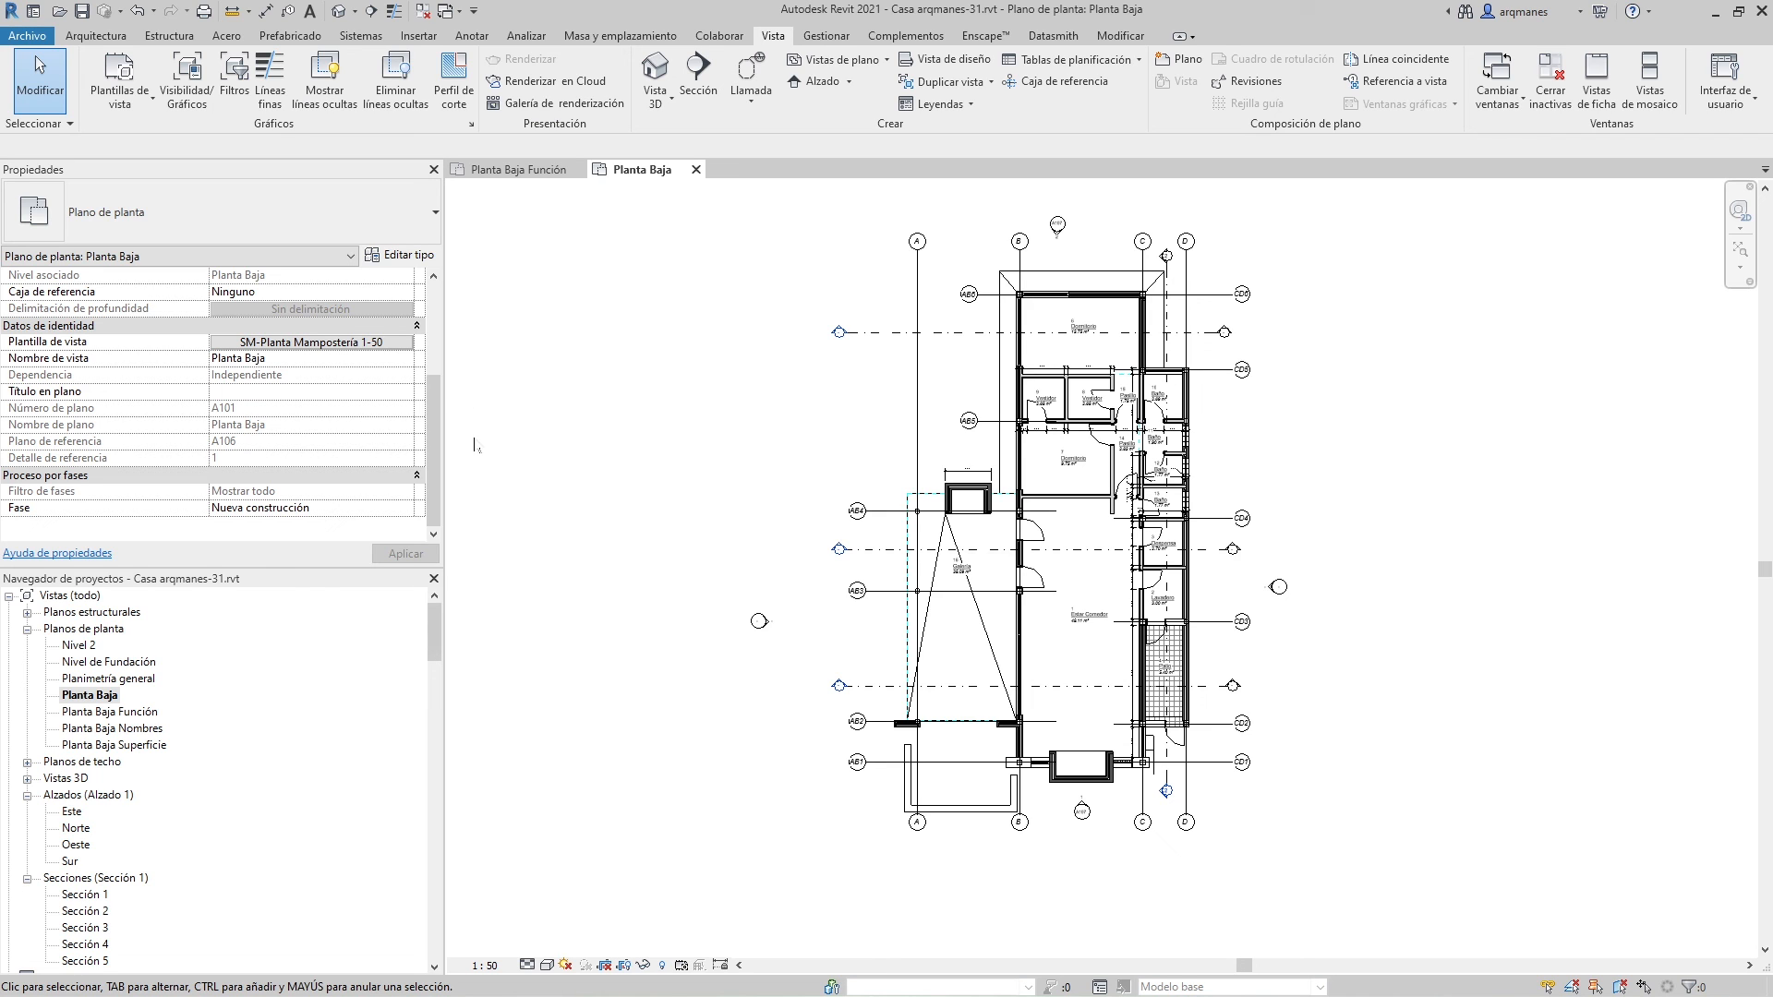
# Reopen the view template assignment of the Planta Baja view
pyautogui.click(278, 344)
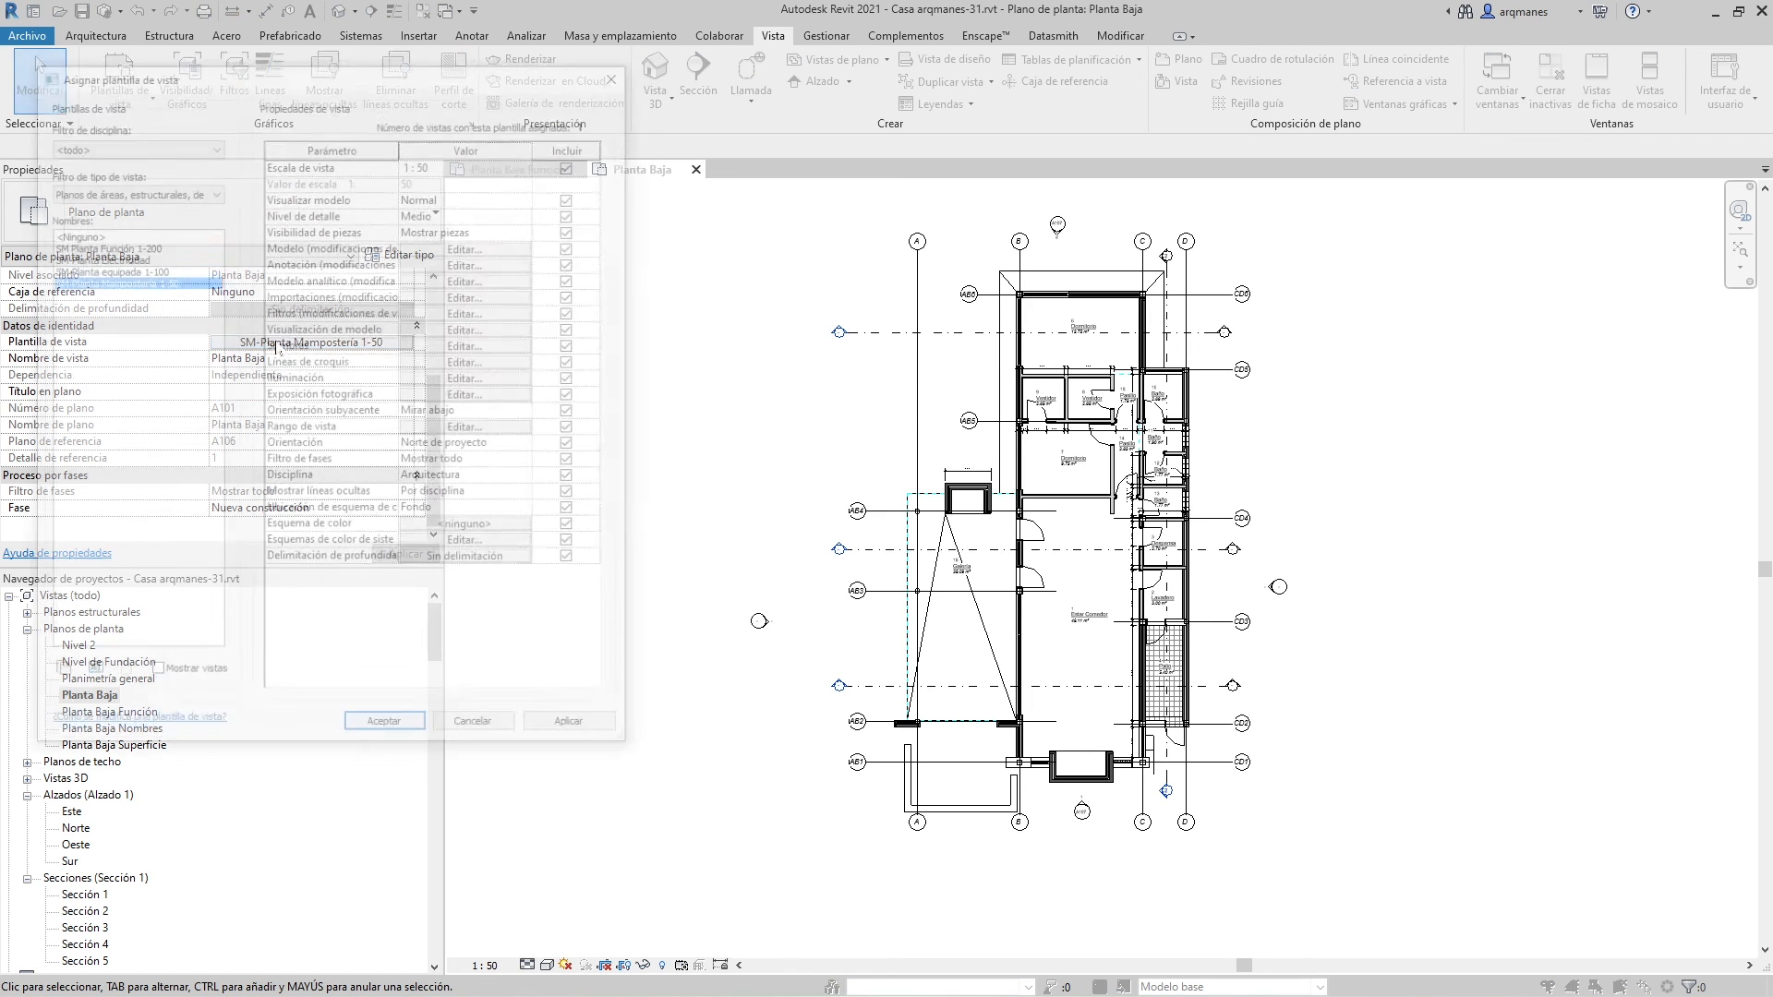